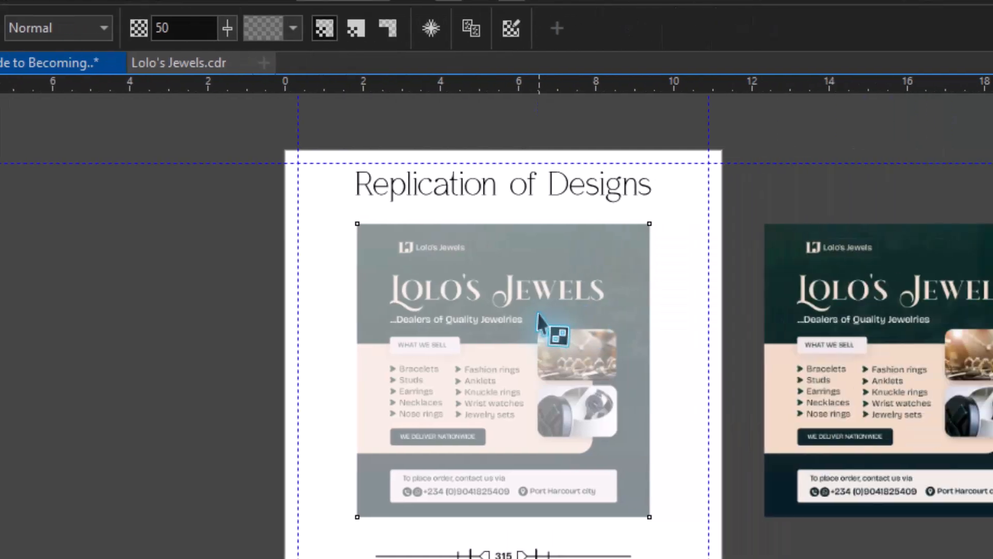
Step: Lock the half-transparent reference design on the page
{"action": "right_click", "coordinate": [790, 326]}
{"action": "left_click", "coordinate": [874, 390]}
Step: Draw rectangles over the cream panel (about 6.07 × 2.84 in), the WHAT WE SELL label and the WE DELIVER NATIONWIDE button
{"action": "left_click", "coordinate": [43, 318]}
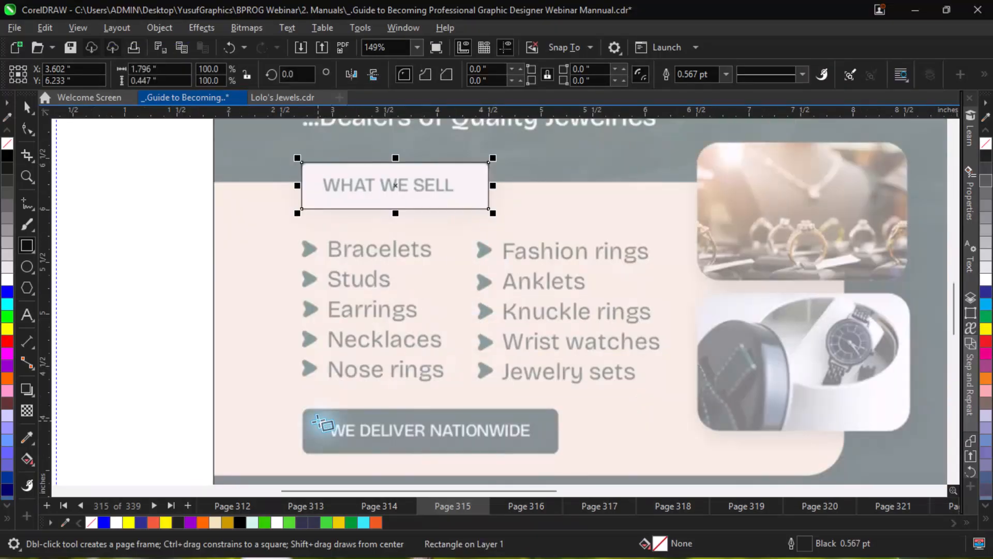
{"action": "left_click_drag", "start_coordinate": [214, 182], "coordinate": [844, 431]}
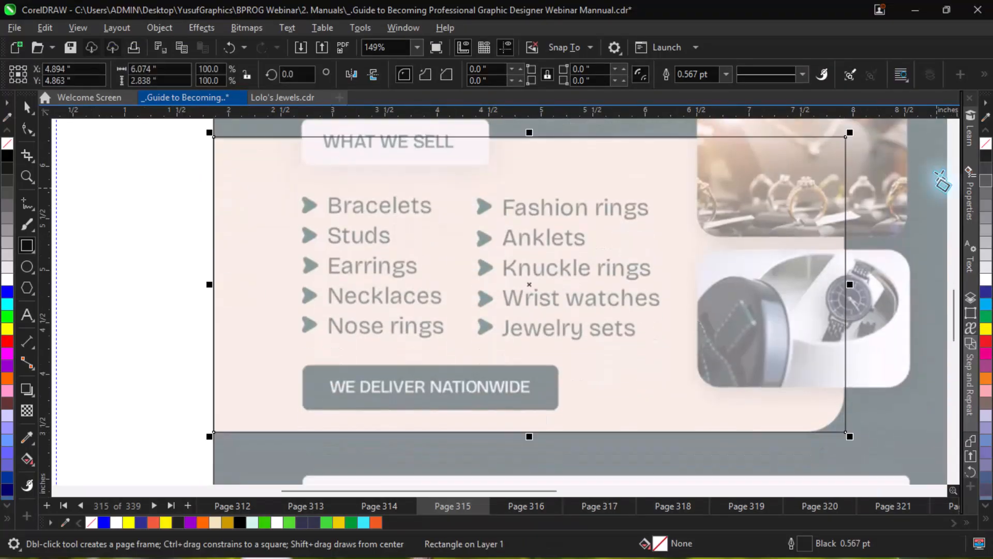
{"action": "left_click_drag", "start_coordinate": [953, 310], "coordinate": [954, 302]}
{"action": "left_click_drag", "start_coordinate": [302, 179], "coordinate": [489, 225]}
{"action": "left_click_drag", "start_coordinate": [954, 299], "coordinate": [953, 322]}
{"action": "left_click_drag", "start_coordinate": [303, 255], "coordinate": [558, 300]}
Step: Draw a rectangle about 2.03 × 1.32 in over the rings and necklace photo, fitting its width to the photo edges
{"action": "scroll", "coordinate": [683, 350], "scroll_direction": "down", "scroll_amount": 1}
{"action": "scroll", "coordinate": [820, 168], "scroll_direction": "up", "scroll_amount": 2}
{"action": "left_click_drag", "start_coordinate": [303, 175], "coordinate": [720, 451]}
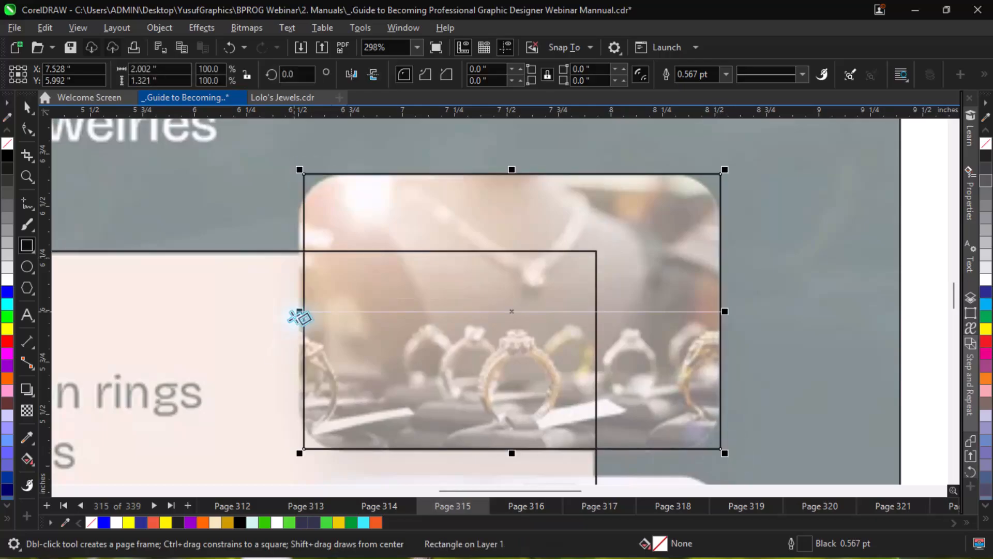
{"action": "scroll", "coordinate": [298, 310], "scroll_direction": "up", "scroll_amount": 1}
{"action": "left_click_drag", "start_coordinate": [311, 325], "coordinate": [272, 312]}
Step: Round all four corners of the rings photo frame to about 0.235 in to match the reference
{"action": "left_click", "coordinate": [27, 108]}
{"action": "left_click", "coordinate": [27, 129]}
{"action": "key", "text": "z"}
{"action": "key", "text": "F4"}
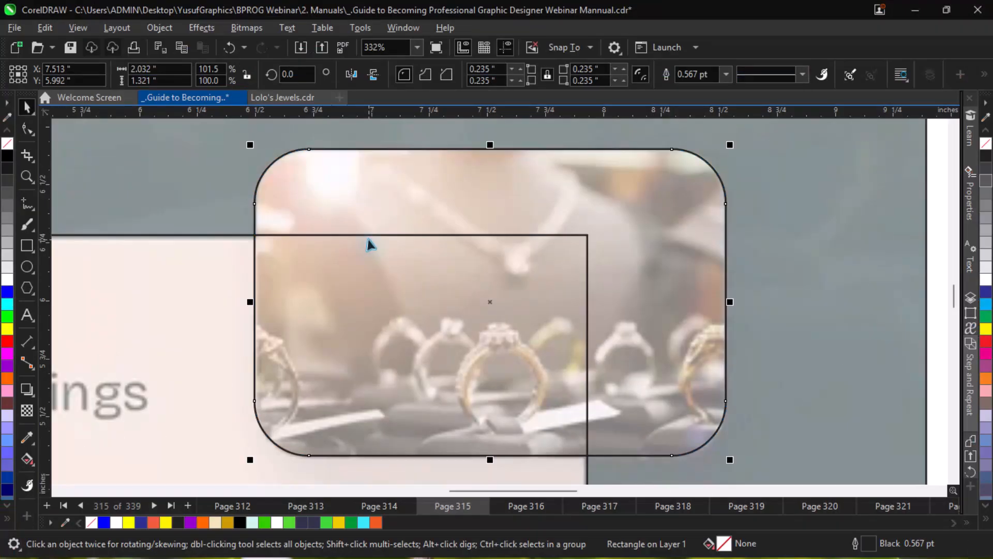
Step: Copy the rounded photo frame down over the watch photo and widen it slightly to fit
{"action": "scroll", "coordinate": [369, 242], "scroll_direction": "down", "scroll_amount": 1}
{"action": "left_click_drag", "start_coordinate": [540, 232], "coordinate": [540, 403]}
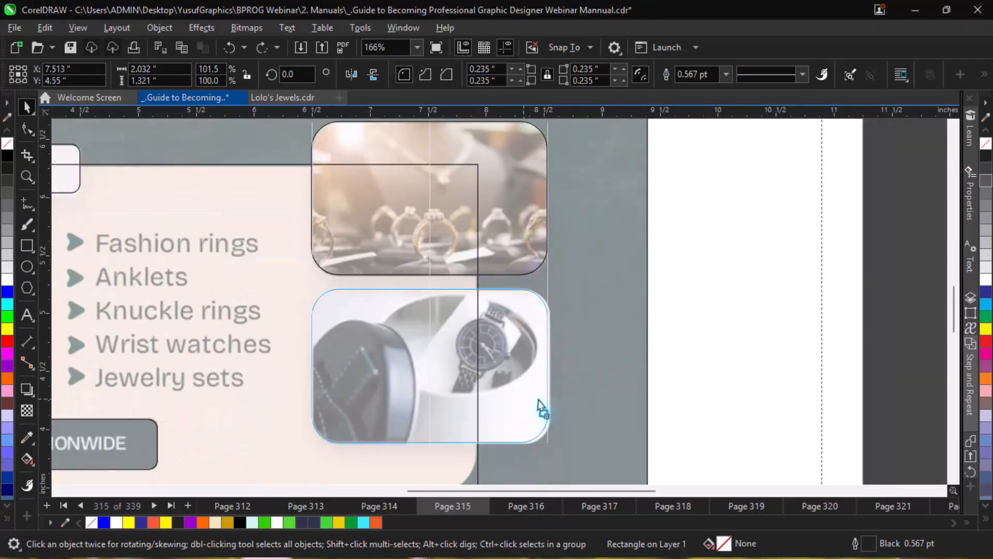
{"action": "right_click", "coordinate": [539, 403]}
{"action": "scroll", "coordinate": [387, 416], "scroll_direction": "up", "scroll_amount": 1}
{"action": "left_click_drag", "start_coordinate": [733, 312], "coordinate": [741, 313]}
Step: Round only the lower-right corner of the large cream panel rectangle to match the reference
{"action": "scroll", "coordinate": [573, 339], "scroll_direction": "down", "scroll_amount": 2}
{"action": "left_click", "coordinate": [575, 396]}
{"action": "key", "text": "F10"}
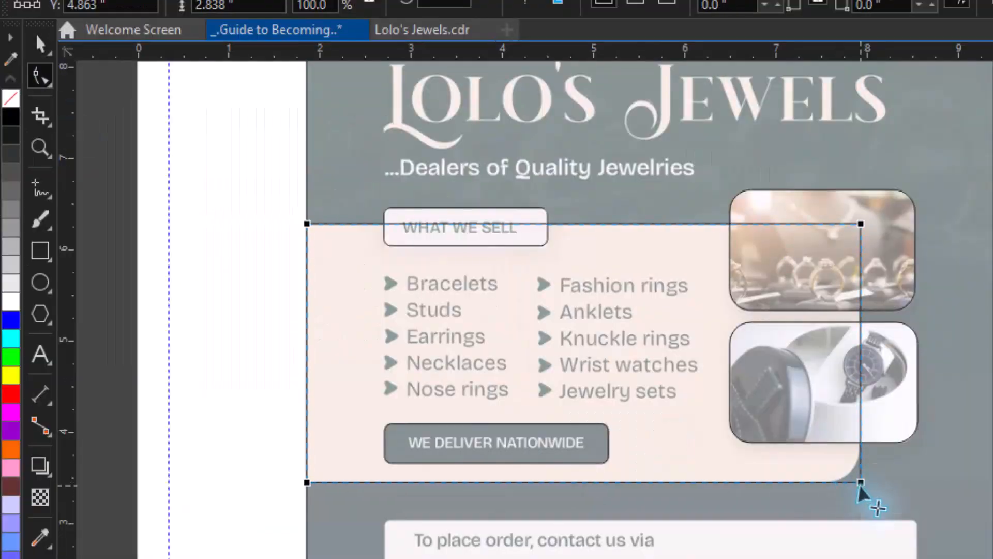
{"action": "left_click_drag", "start_coordinate": [574, 401], "coordinate": [555, 401]}
Step: Draw a rectangle about 5.85 in wide over the contact box and adjust its height to about 0.845 in
{"action": "key", "text": "z"}
{"action": "left_click_drag", "start_coordinate": [237, 402], "coordinate": [660, 479]}
{"action": "key", "text": "F6"}
{"action": "left_click_drag", "start_coordinate": [98, 273], "coordinate": [861, 385]}
{"action": "scroll", "coordinate": [483, 384], "scroll_direction": "up", "scroll_amount": 4}
{"action": "mouse_move", "coordinate": [388, 393]}
{"action": "left_mouse_down"}
{"action": "mouse_move", "coordinate": [388, 355]}
{"action": "mouse_move", "coordinate": [389, 368]}
{"action": "left_mouse_up"}
{"action": "scroll", "coordinate": [419, 369], "scroll_direction": "down", "scroll_amount": 4}
Step: Round the contact box's corners to about 0.061 in and trim its width to about 5.836 in
{"action": "key", "text": "space"}
{"action": "scroll", "coordinate": [706, 277], "scroll_direction": "right", "scroll_amount": 5}
{"action": "key", "text": "F10"}
{"action": "scroll", "coordinate": [706, 278], "scroll_direction": "up", "scroll_amount": 3}
{"action": "left_click_drag", "start_coordinate": [419, 243], "coordinate": [411, 249]}
{"action": "scroll", "coordinate": [636, 426], "scroll_direction": "down", "scroll_amount": 4}
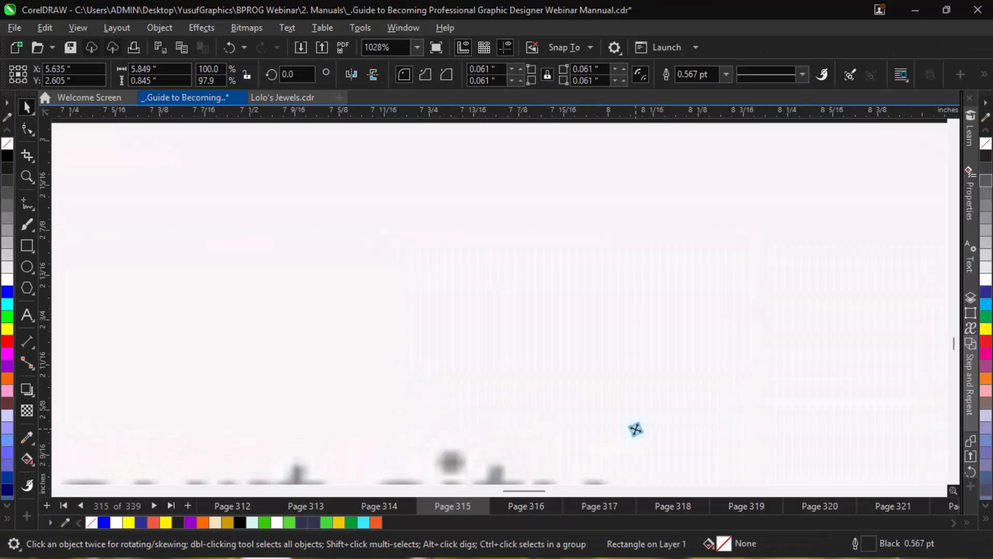
{"action": "scroll", "coordinate": [666, 402], "scroll_direction": "up", "scroll_amount": 1}
{"action": "key", "text": "space"}
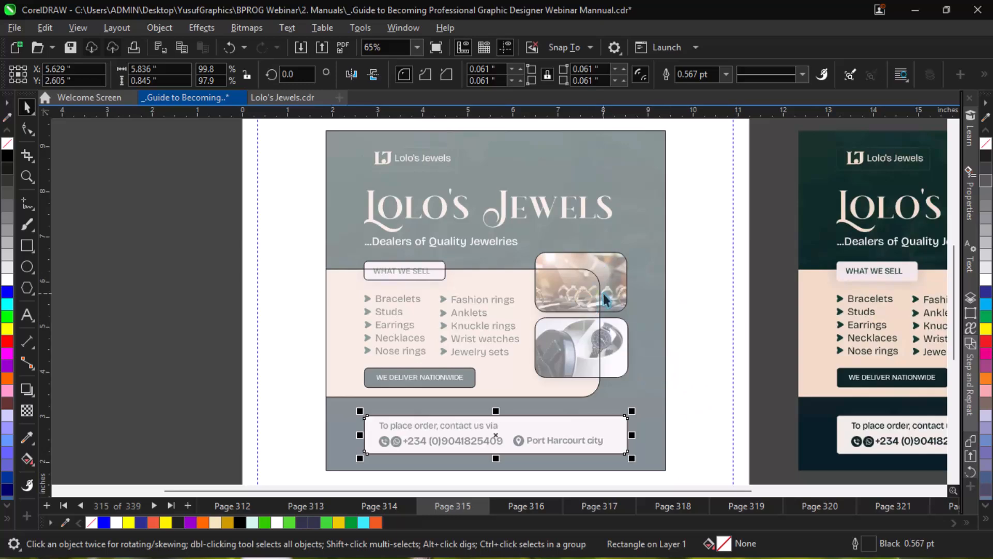
{"action": "scroll", "coordinate": [604, 300], "scroll_direction": "right", "scroll_amount": 5}
{"action": "key", "text": "super"}
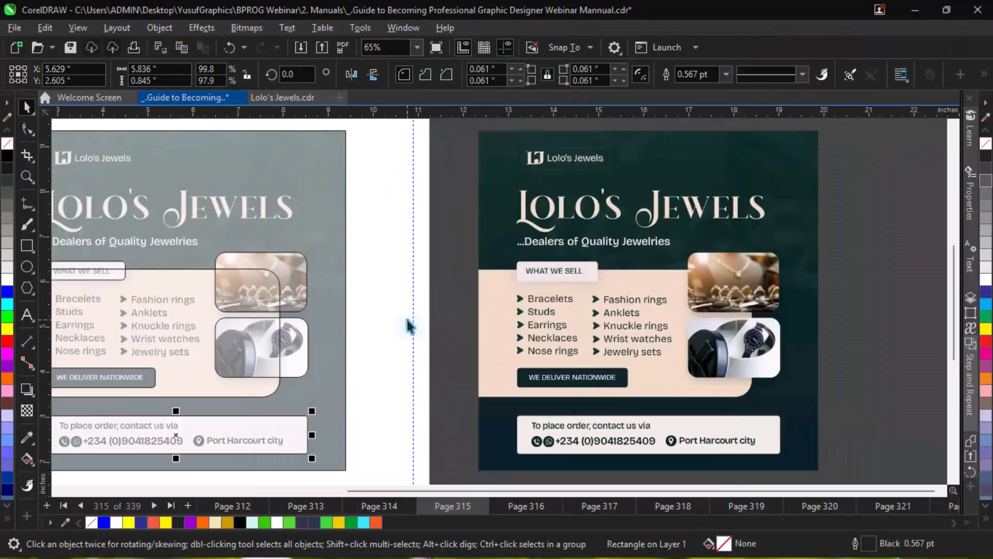
{"action": "left_click", "coordinate": [45, 27]}
{"action": "left_click", "coordinate": [67, 181]}
Step: Intersect the two rounded photo frames with the full-colour reference image to extract the rings and watch photos
{"action": "scroll", "coordinate": [397, 202], "scroll_direction": "up", "scroll_amount": 4}
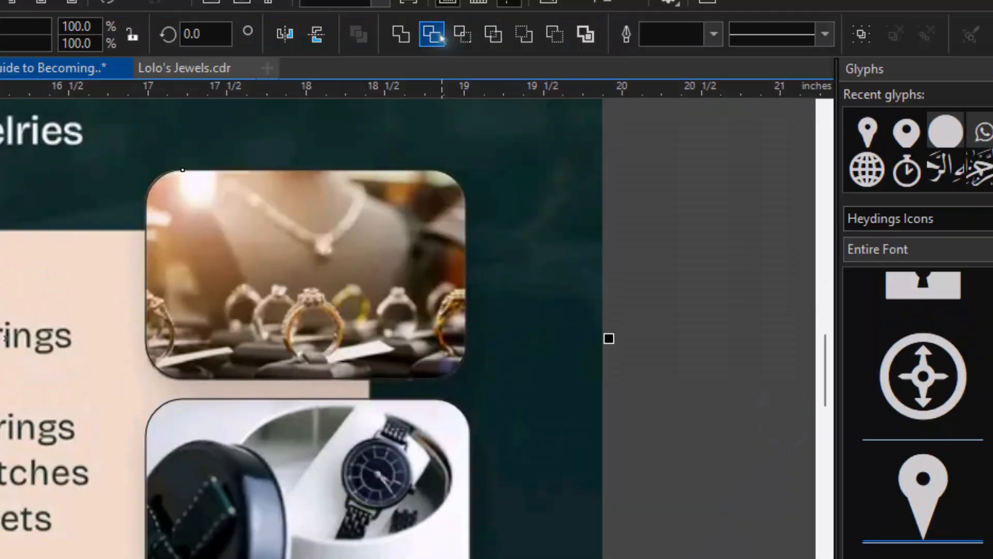
{"action": "left_click", "coordinate": [463, 37]}
{"action": "left_click_drag", "start_coordinate": [324, 290], "coordinate": [1, 290]}
{"action": "left_click", "coordinate": [329, 433]}
{"action": "left_click", "coordinate": [460, 40]}
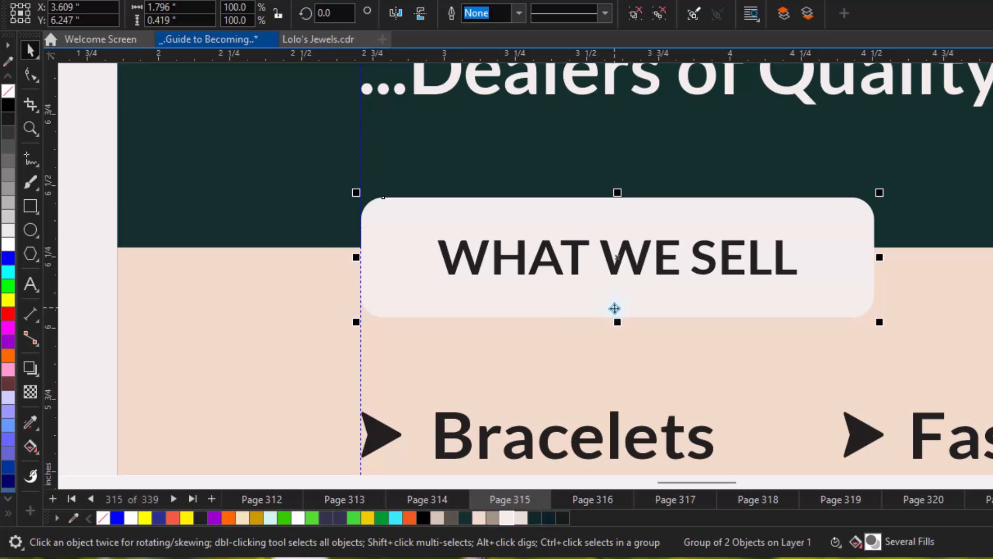
Step: Add a drop shadow below the WHAT WE SELL label with opacity 19 and feathering 56
{"action": "left_click_drag", "start_coordinate": [549, 342], "coordinate": [566, 365]}
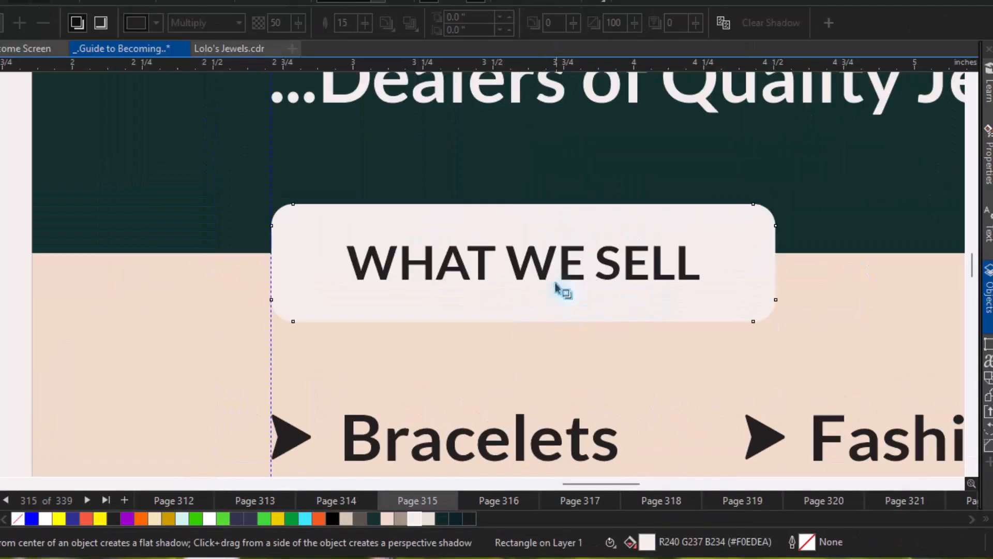
{"action": "left_click_drag", "start_coordinate": [531, 176], "coordinate": [526, 274]}
{"action": "mouse_move", "coordinate": [239, 75]}
{"action": "left_mouse_down"}
{"action": "mouse_move", "coordinate": [253, 77]}
{"action": "mouse_move", "coordinate": [223, 73]}
{"action": "left_mouse_up"}
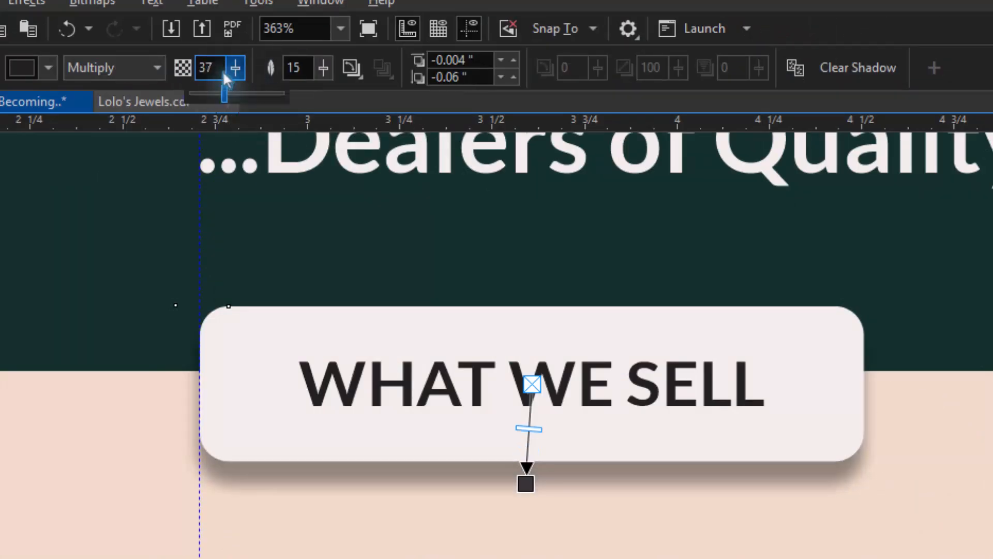
{"action": "left_click_drag", "start_coordinate": [323, 67], "coordinate": [355, 82]}
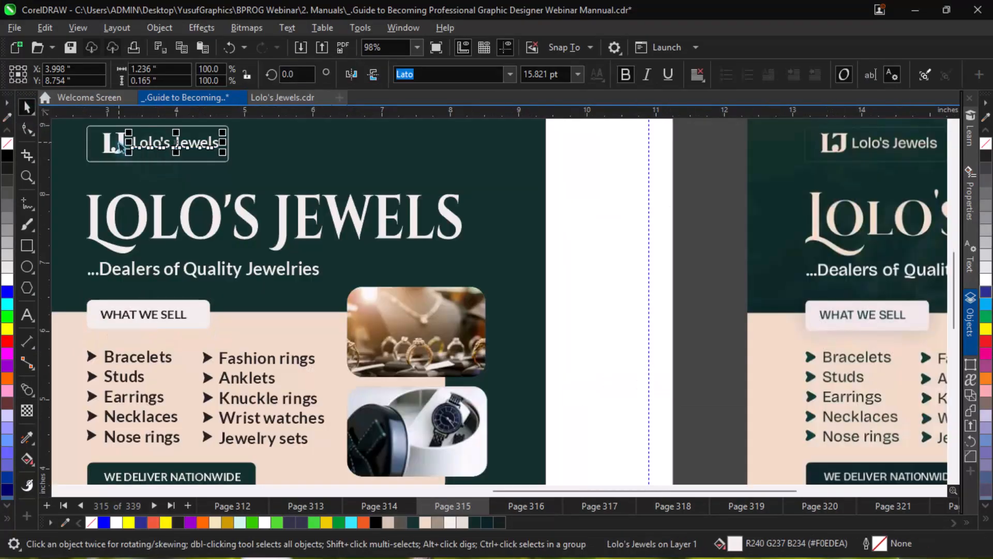
Step: Ungroup the logo and brand name inside the outlined frame at the top of the design
{"action": "key", "text": "ctrl+u"}
{"action": "left_click", "coordinate": [603, 217]}
Step: Fill the phone, WhatsApp and location icons in the contact box with the light off-white colour
{"action": "left_click_drag", "start_coordinate": [955, 284], "coordinate": [954, 317]}
{"action": "key", "text": "F2"}
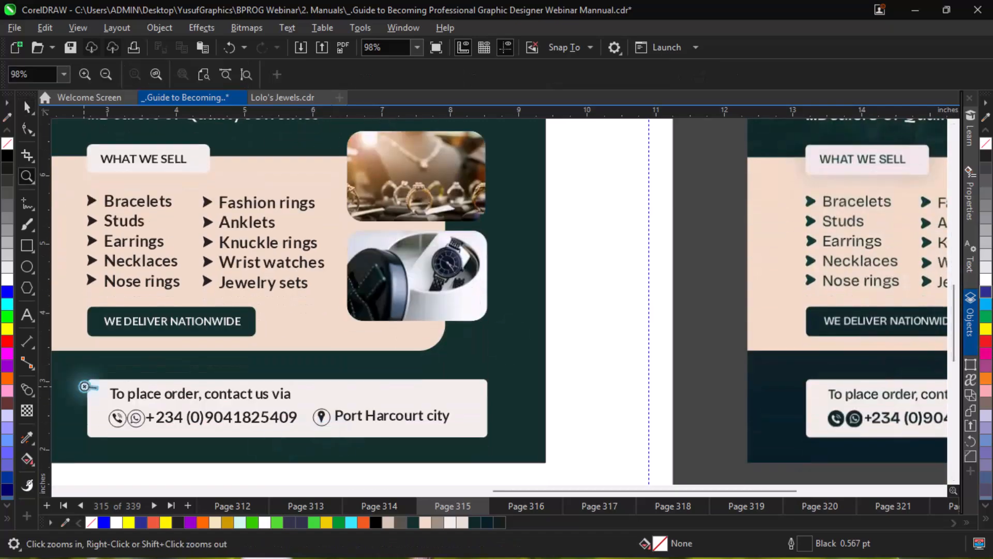
{"action": "left_click_drag", "start_coordinate": [79, 382], "coordinate": [345, 423]}
{"action": "left_click", "coordinate": [185, 356]}
{"action": "left_click", "coordinate": [249, 358], "text": "shift"}
{"action": "left_click", "coordinate": [860, 346], "text": "shift"}
{"action": "left_click", "coordinate": [159, 28]}
{"action": "left_click", "coordinate": [443, 233]}
{"action": "left_click", "coordinate": [450, 523]}
Step: Fill the circles around the three contact icons with dark green without outlines and group them with the icons
{"action": "left_click", "coordinate": [203, 335]}
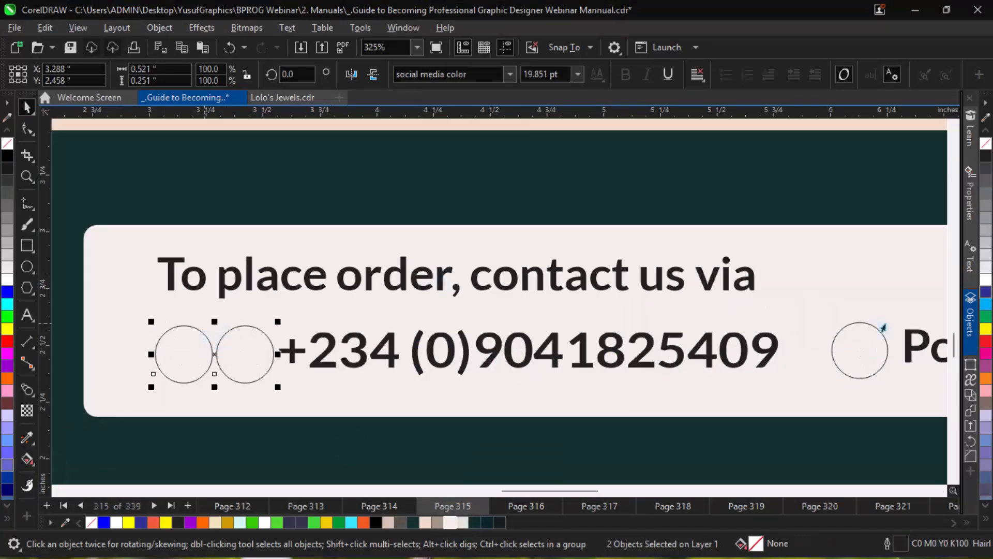
{"action": "left_click", "coordinate": [880, 329], "text": "shift"}
{"action": "left_click", "coordinate": [413, 523]}
{"action": "right_click", "coordinate": [115, 513]}
{"action": "scroll", "coordinate": [399, 428], "scroll_direction": "down", "scroll_amount": 1}
{"action": "key", "text": "ctrl+g"}
Step: Place a vertical guideline at about 2.7 in along the left edge of the logo frame and text
{"action": "left_click_drag", "start_coordinate": [275, 149], "coordinate": [136, 331]}
{"action": "key", "text": "F3"}
{"action": "left_click_drag", "start_coordinate": [54, 223], "coordinate": [454, 219]}
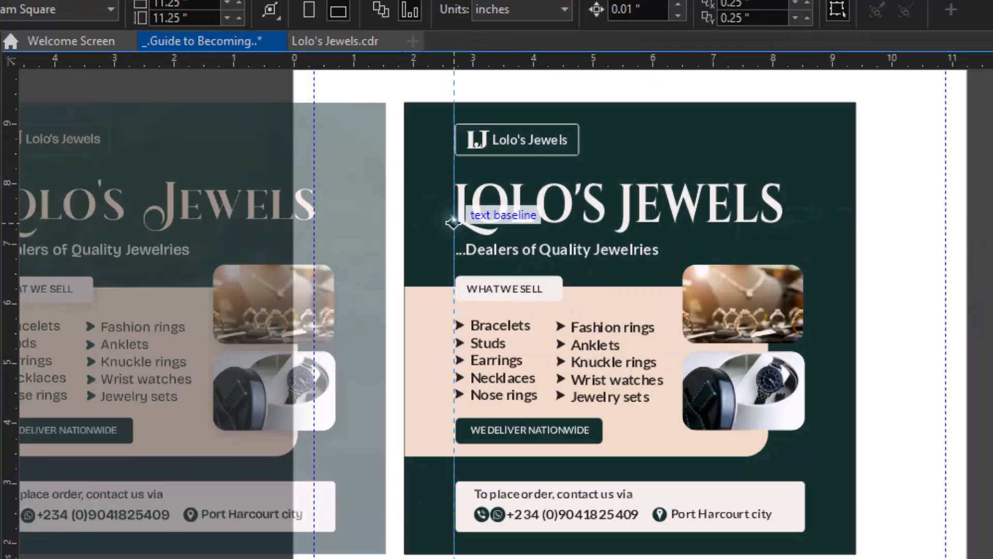
Step: Align the arrow bullets with their matching item texts in the list of jewelry products
{"action": "left_click", "coordinate": [395, 416], "text": "shift"}
{"action": "key", "text": "F2"}
{"action": "left_click_drag", "start_coordinate": [363, 288], "coordinate": [513, 369]}
{"action": "left_click", "coordinate": [205, 197]}
{"action": "left_click", "coordinate": [207, 365]}
{"action": "left_click", "coordinate": [451, 366], "text": "shift"}
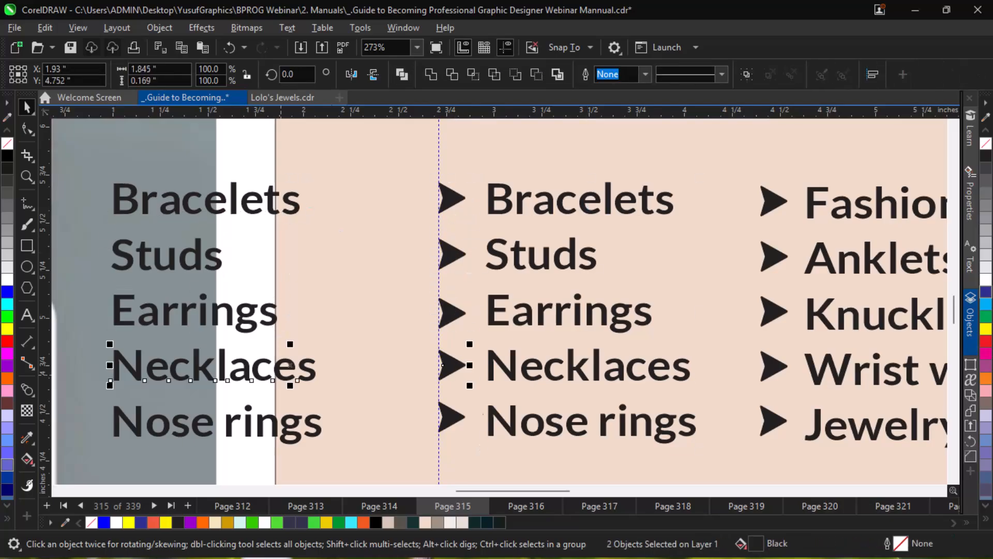
{"action": "scroll", "coordinate": [429, 400], "scroll_direction": "down", "scroll_amount": 1}
{"action": "left_click", "coordinate": [323, 300]}
{"action": "left_click", "coordinate": [327, 357], "text": "shift"}
Step: Draw a rectangle about 34.57 × 8.52 in around all design versions, fill it with off-white and send it to the back
{"action": "scroll", "coordinate": [537, 294], "scroll_direction": "down", "scroll_amount": 2}
{"action": "left_click", "coordinate": [72, 305]}
{"action": "key", "text": "F6"}
{"action": "left_click_drag", "start_coordinate": [53, 188], "coordinate": [732, 405]}
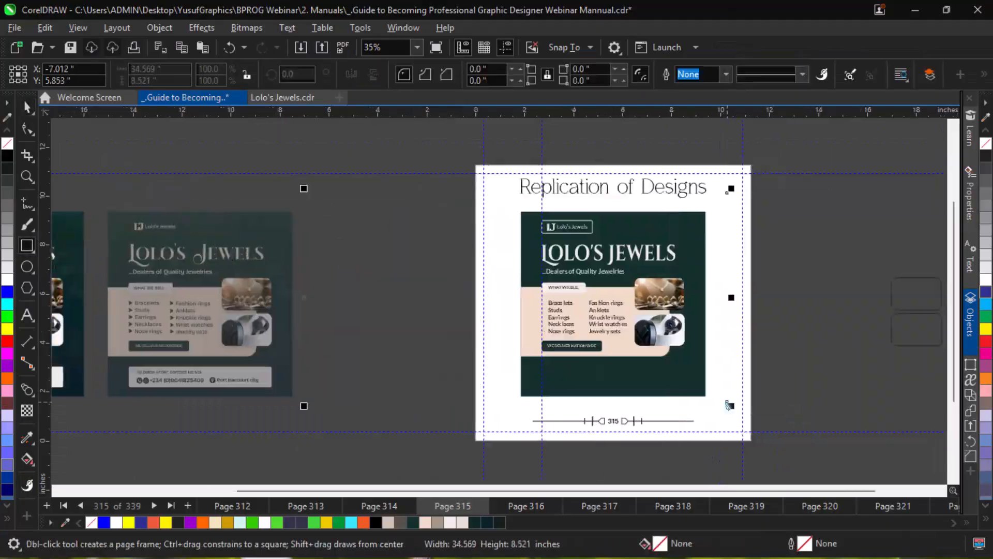
{"action": "left_click", "coordinate": [450, 522]}
{"action": "key", "text": "shift+Page_Down"}
{"action": "key", "text": "F4"}
Step: Preview the finished replica in full screen and move on to the following page
{"action": "left_click", "coordinate": [606, 293]}
{"action": "scroll", "coordinate": [750, 390], "scroll_direction": "up", "scroll_amount": 2}
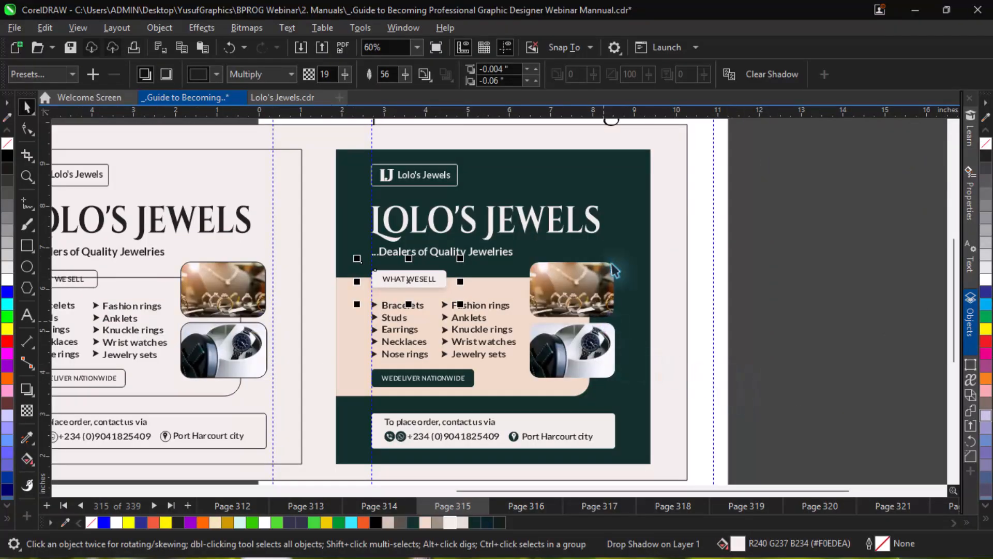
{"action": "left_click", "coordinate": [435, 48]}
{"action": "key", "text": "Escape"}
{"action": "key", "text": "F4"}
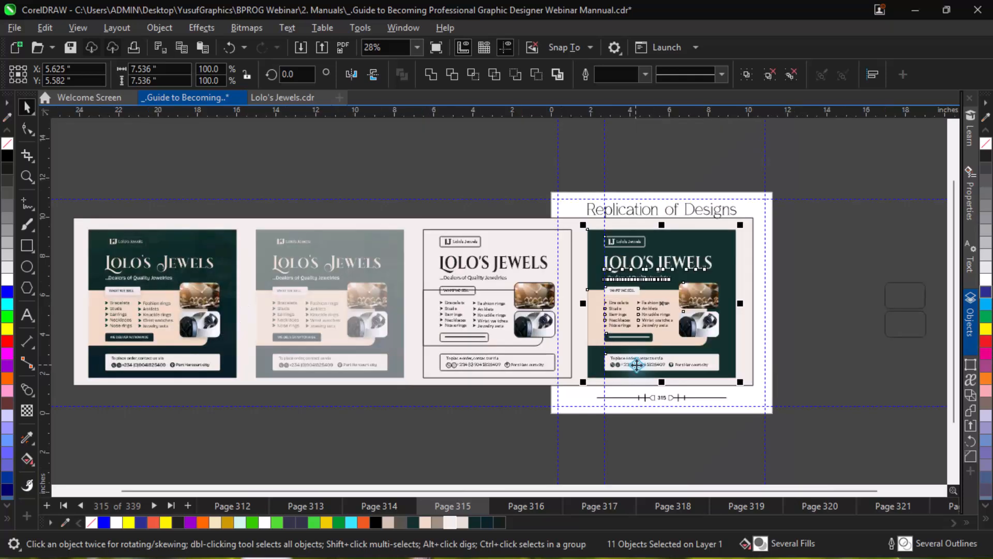
{"action": "key", "text": "Page_Down"}
{"action": "key", "text": "F4"}
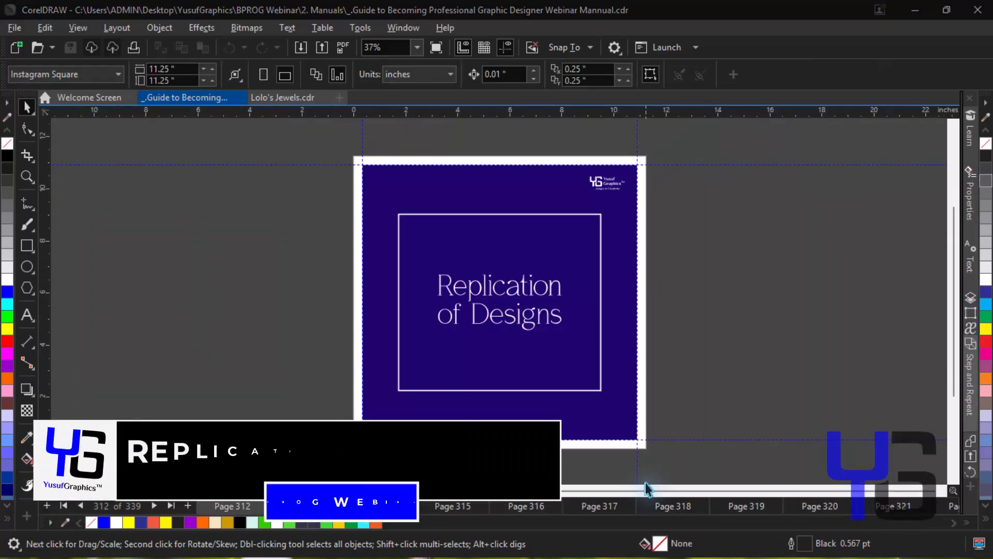
Step: Go to page 315 and place a copy of the Lolo's Jewels image beside the page as a reference
{"action": "key", "text": "Page_Down"}
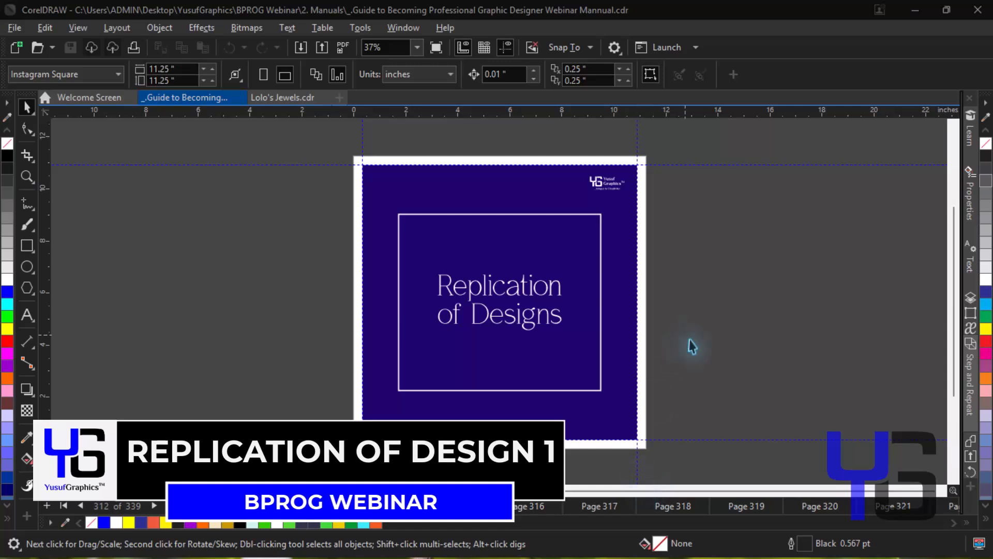
{"action": "left_click", "coordinate": [795, 351]}
{"action": "key", "text": "Page_Down"}
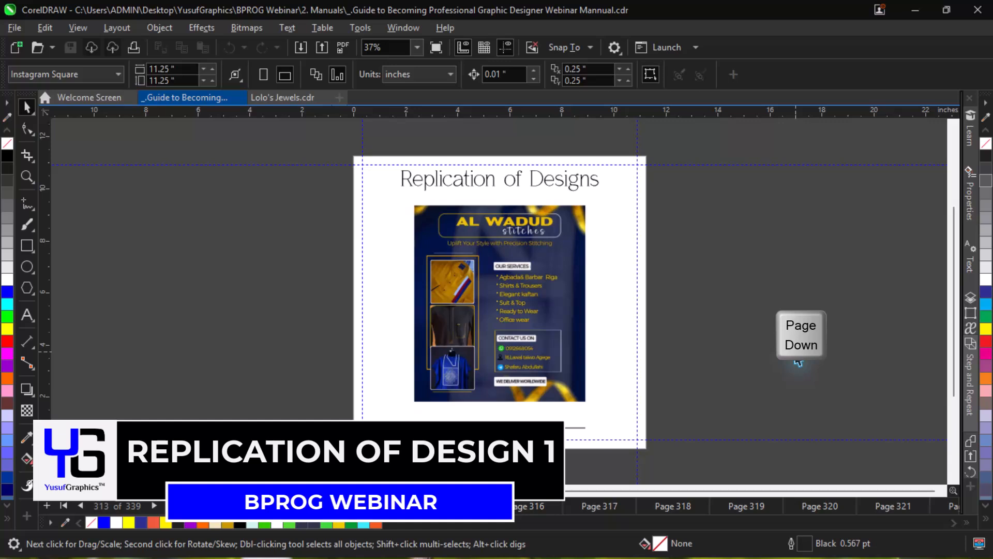
{"action": "key", "text": "Page_Down"}
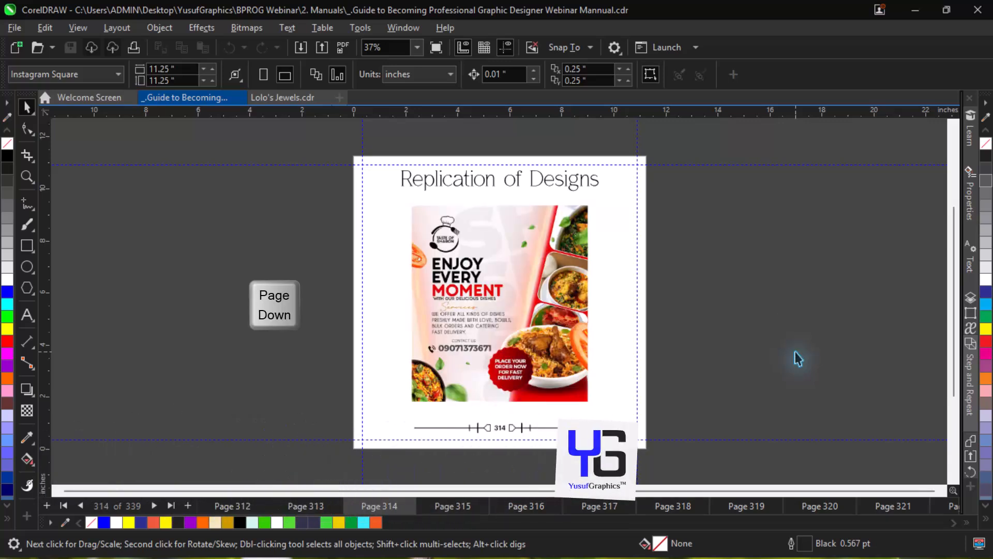
{"action": "key", "text": "Page_Down"}
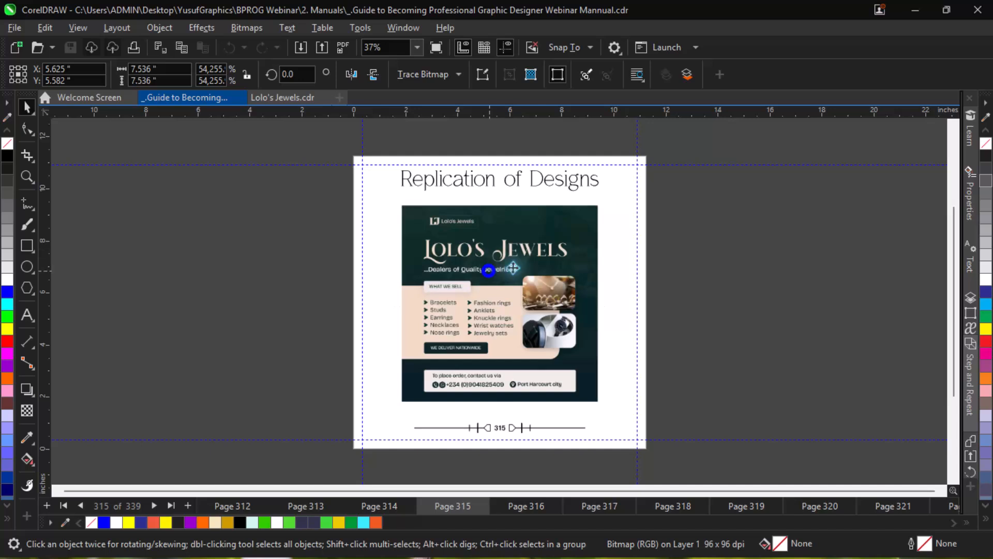
{"action": "left_click_drag", "start_coordinate": [514, 268], "coordinate": [762, 269]}
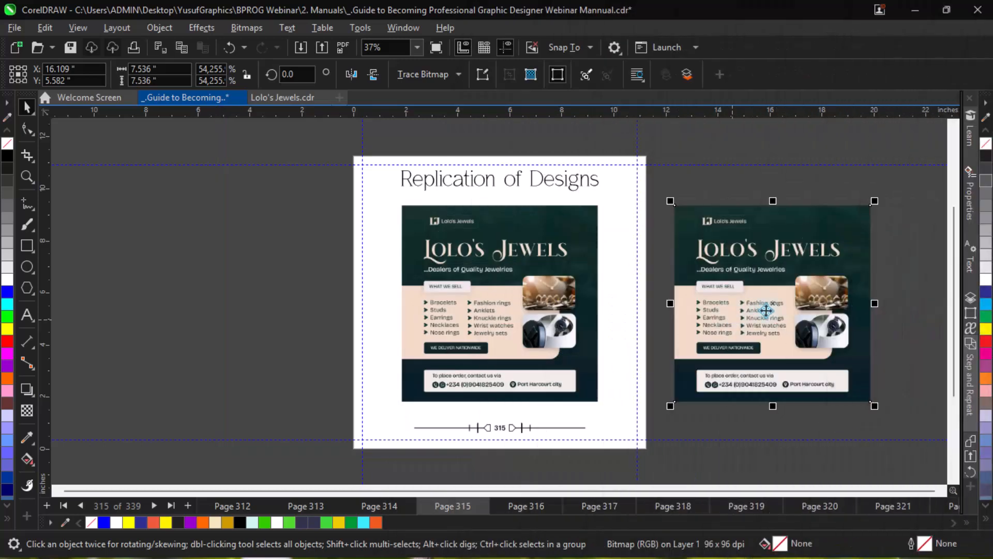
Step: Apply a 50% uniform transparency to the Lolo's Jewels image on the page and lock it
{"action": "left_click", "coordinate": [471, 364]}
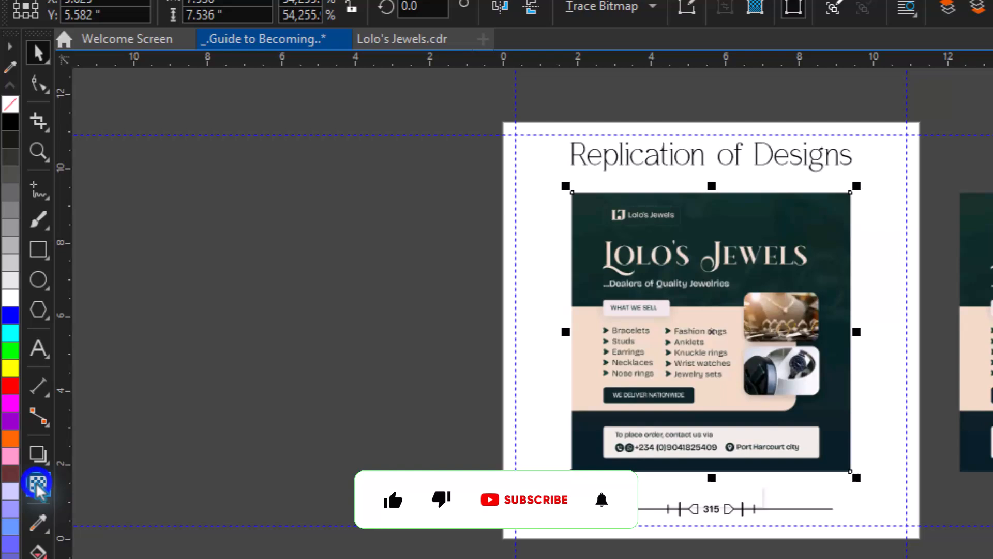
{"action": "left_click", "coordinate": [38, 379]}
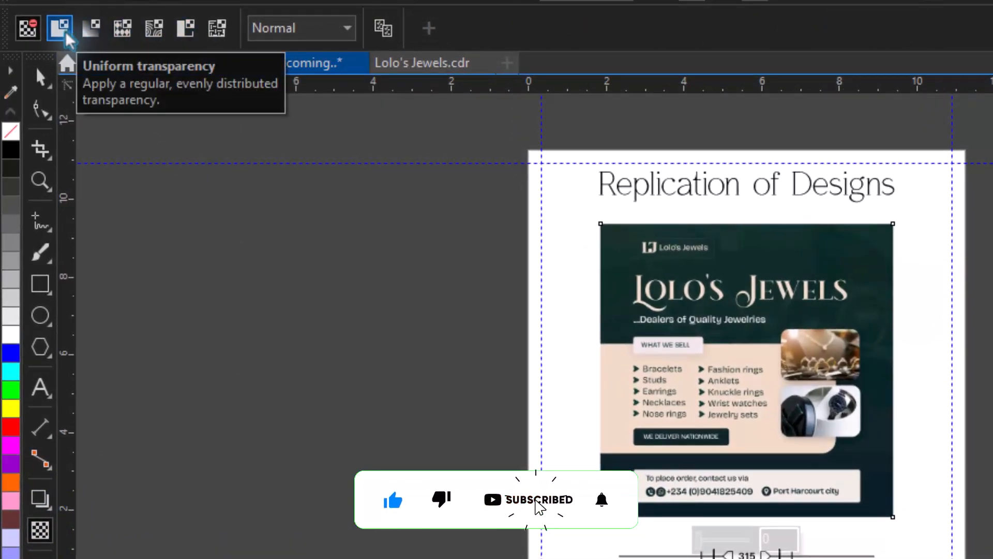
{"action": "left_click", "coordinate": [66, 36]}
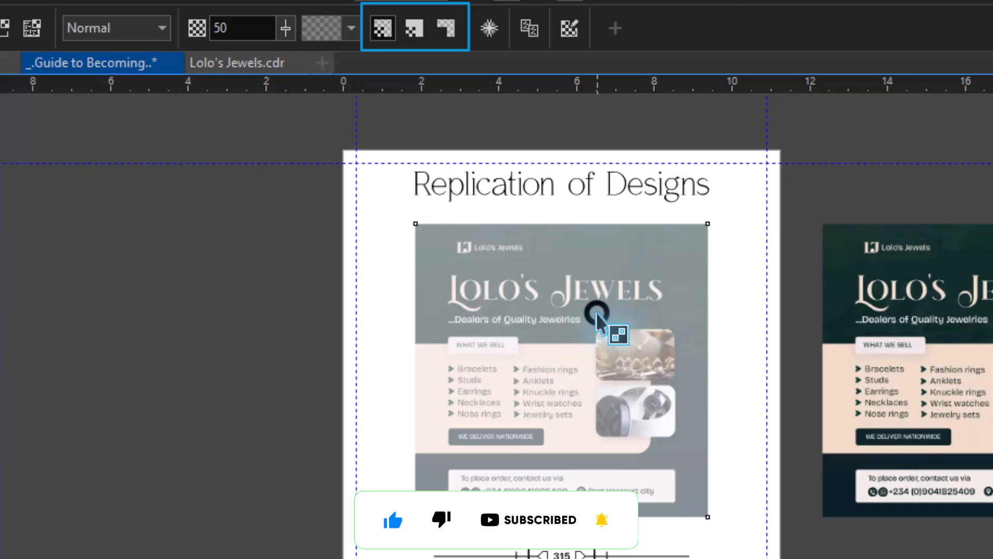
{"action": "right_click", "coordinate": [785, 329]}
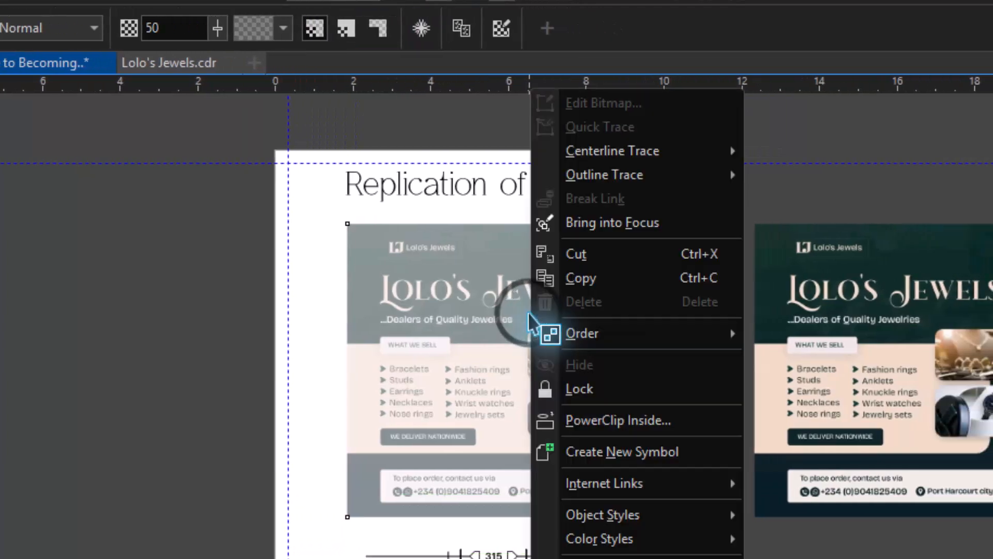
{"action": "left_click", "coordinate": [619, 386]}
Step: Draw a 7.536 × 7.536 in square over the locked faded image, matching its edges
{"action": "key", "text": "F6"}
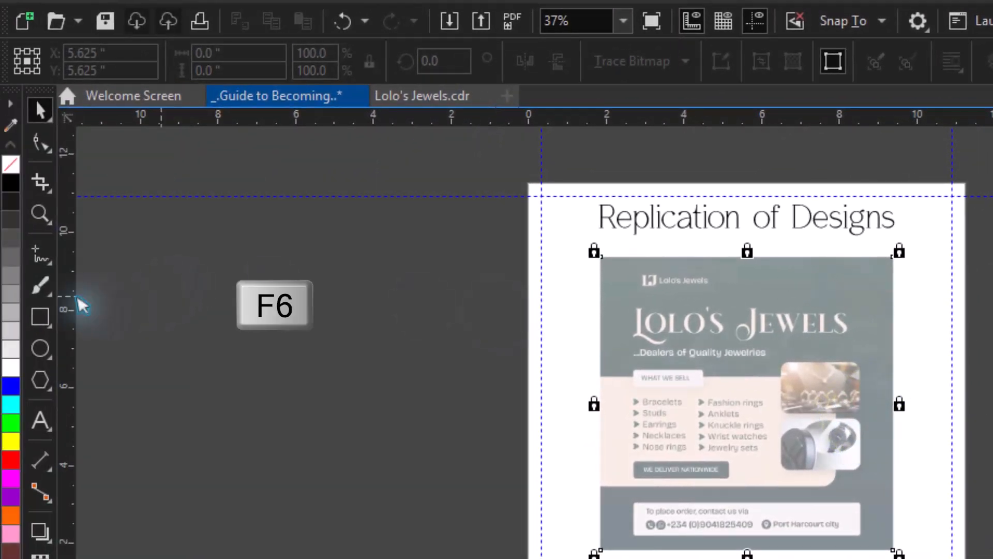
{"action": "left_click", "coordinate": [41, 315]}
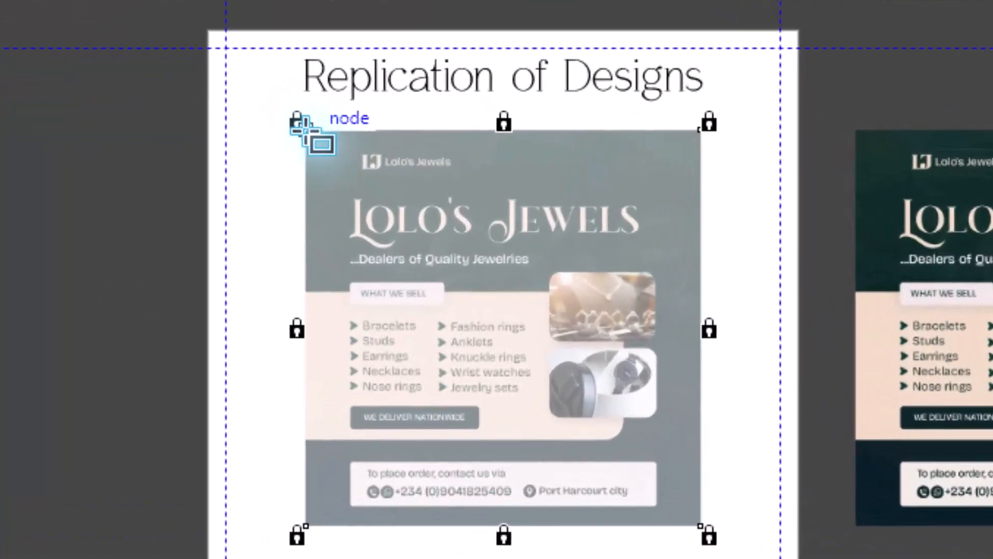
{"action": "left_click_drag", "start_coordinate": [301, 126], "coordinate": [706, 534]}
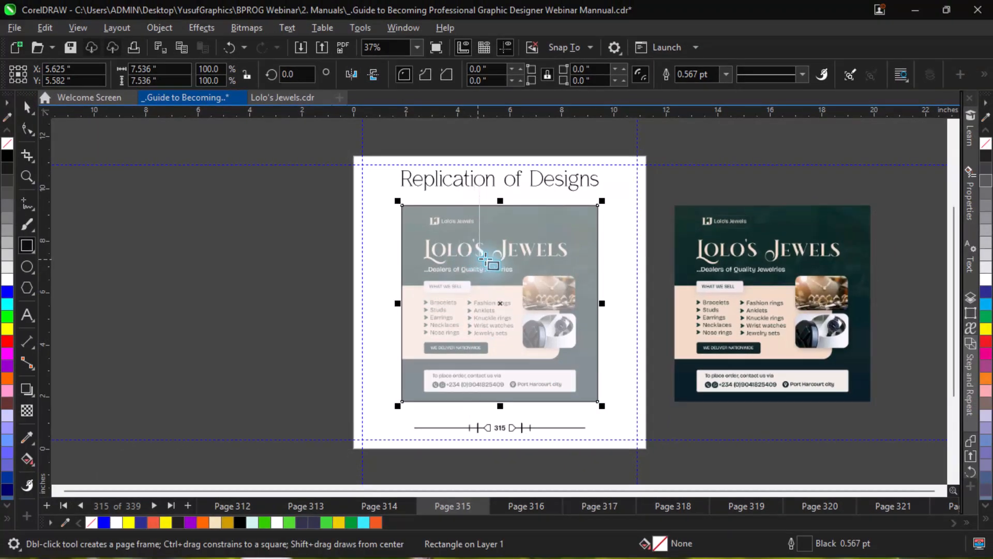
{"action": "key", "text": "ctrl+equal"}
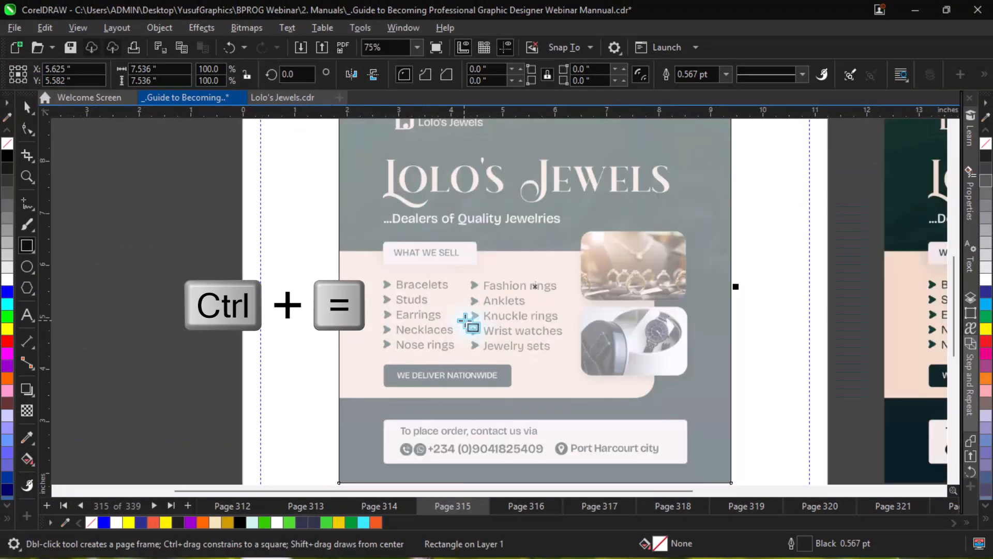
Step: Draw a 6.074 × 2.838 in rectangle over the flyer's cream panel, ignoring its rounded lower corner
{"action": "key", "text": "ctrl+equal"}
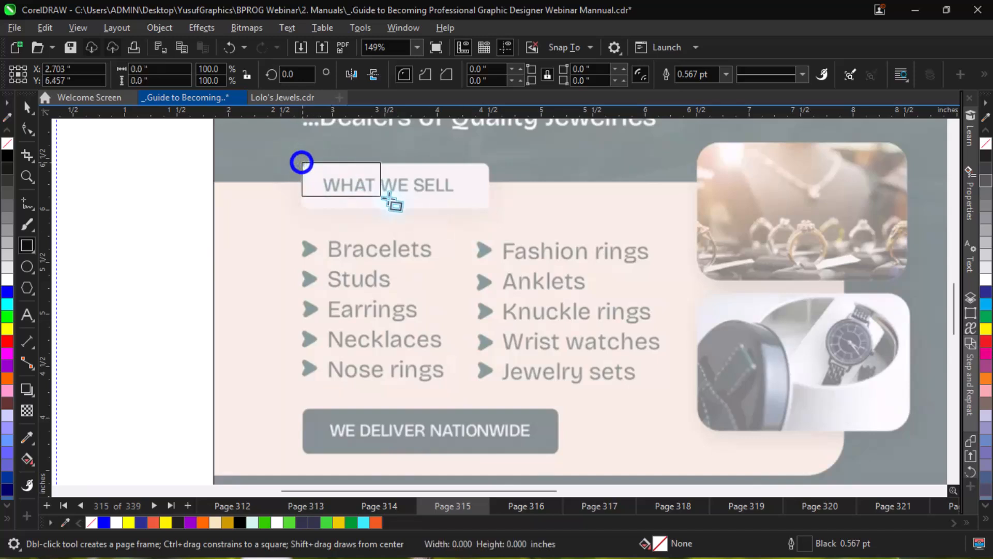
{"action": "left_click_drag", "start_coordinate": [381, 196], "coordinate": [489, 210]}
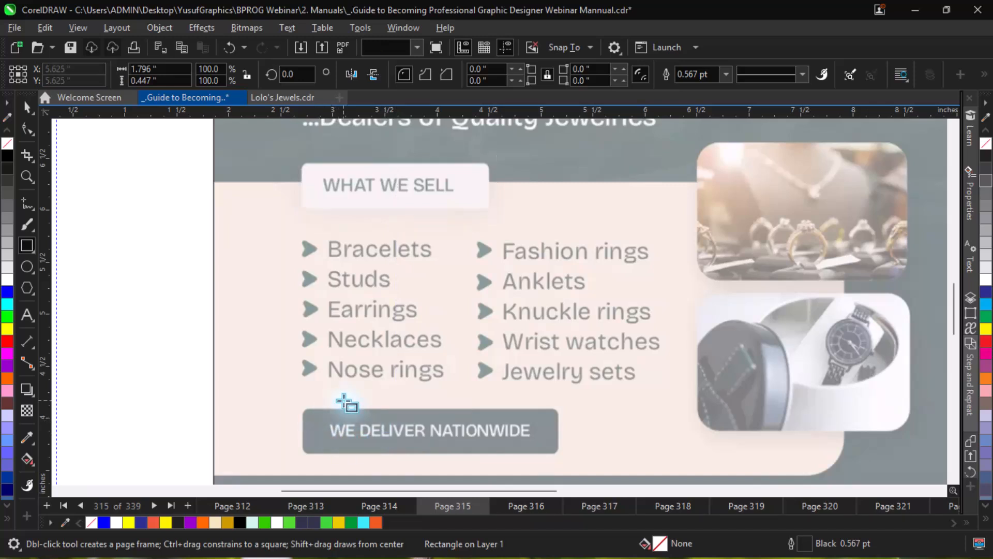
{"action": "key", "text": "ctrl+z"}
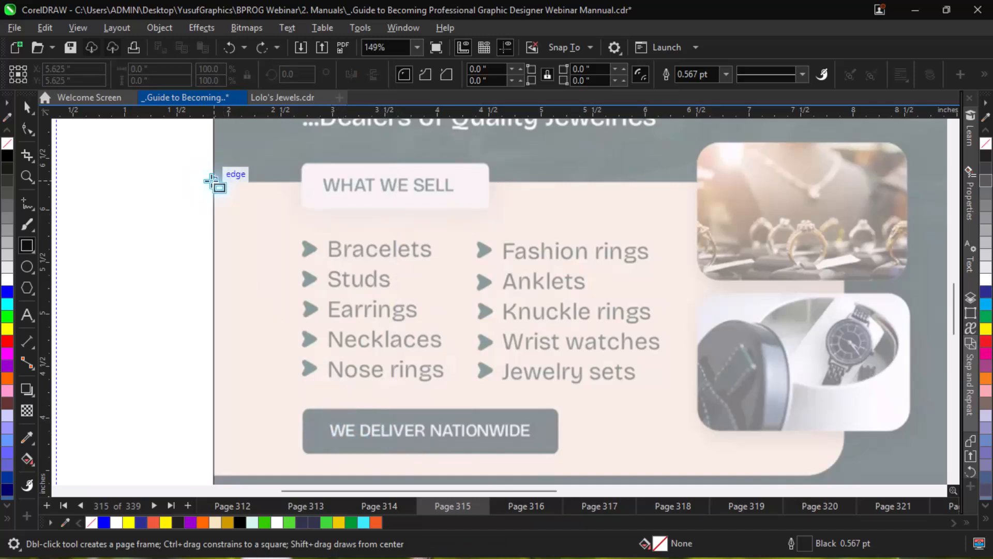
{"action": "left_click_drag", "start_coordinate": [213, 181], "coordinate": [846, 432]}
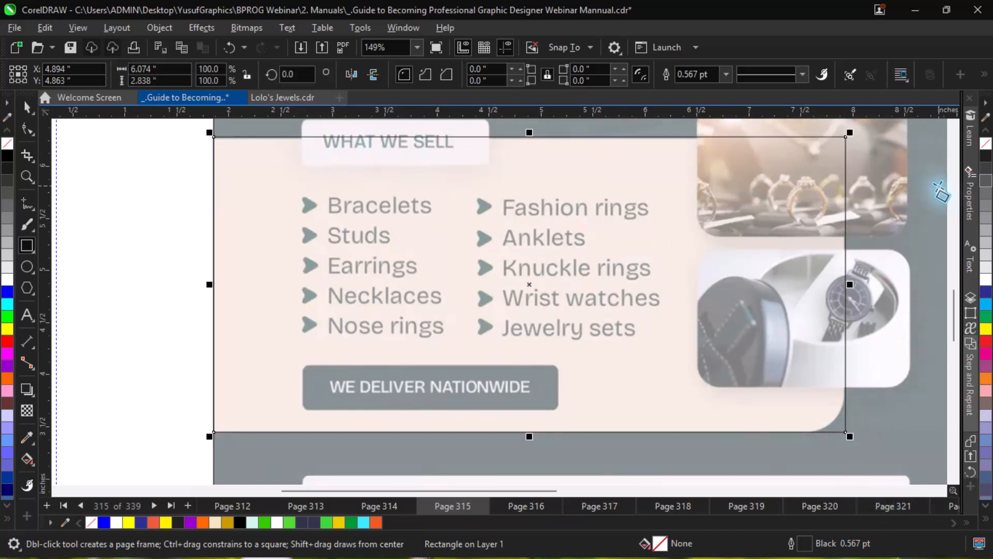
Step: Draw a 1.796 × 0.419 in rectangle over the WHAT WE SELL label and a 2.446 × 0.447 in one over WE DELIVER NATIONWIDE
{"action": "key", "text": "alt+Up"}
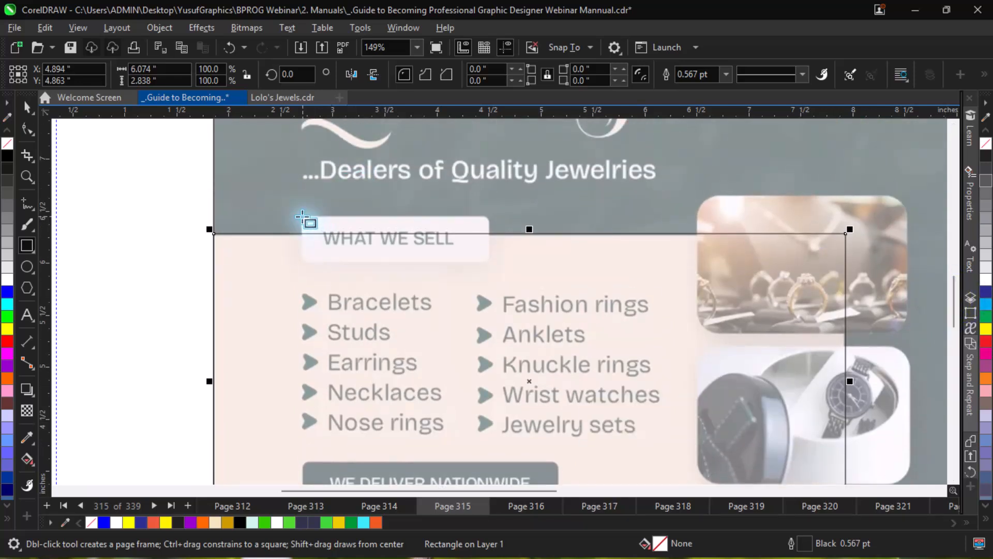
{"action": "left_click_drag", "start_coordinate": [302, 216], "coordinate": [480, 255]}
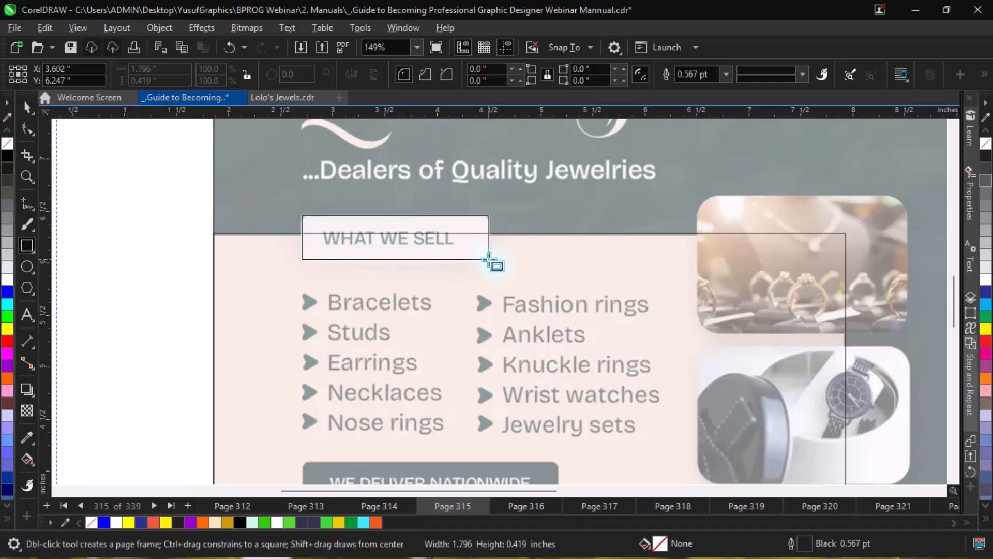
{"action": "left_click_drag", "start_coordinate": [489, 260], "coordinate": [489, 260]}
{"action": "key", "text": "alt+Down"}
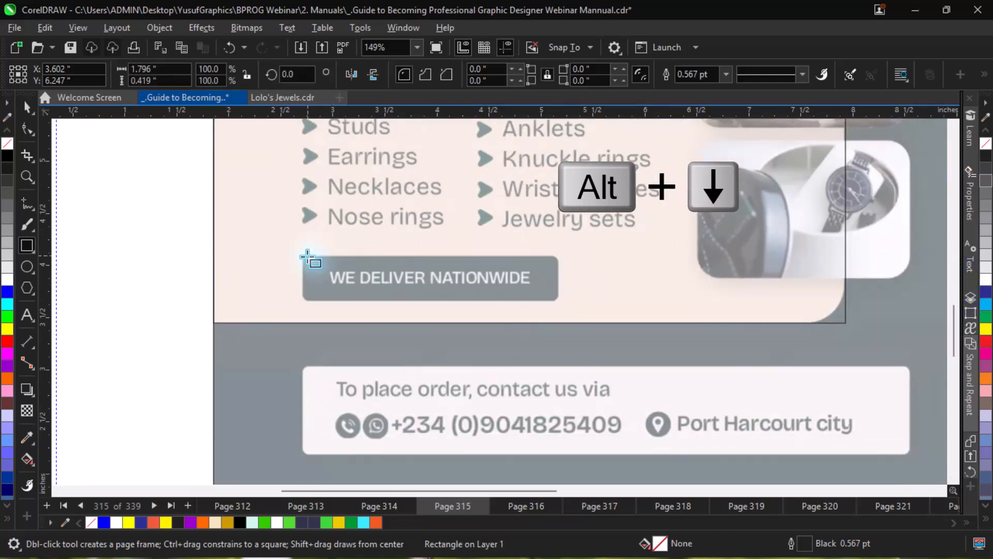
{"action": "mouse_move", "coordinate": [303, 255]}
{"action": "left_mouse_down"}
{"action": "mouse_move", "coordinate": [455, 317]}
{"action": "mouse_move", "coordinate": [558, 302]}
{"action": "left_mouse_up"}
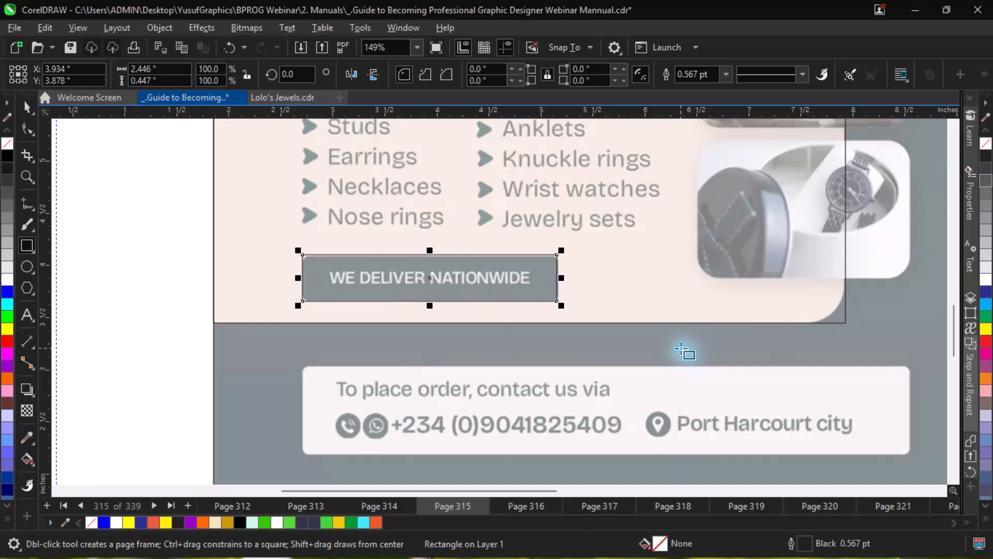
Step: Draw a rectangle about 2.002 × 1.321 in over the ring photo beside the product list
{"action": "key", "text": "ctrl+minus"}
{"action": "key", "text": "ctrl+minus"}
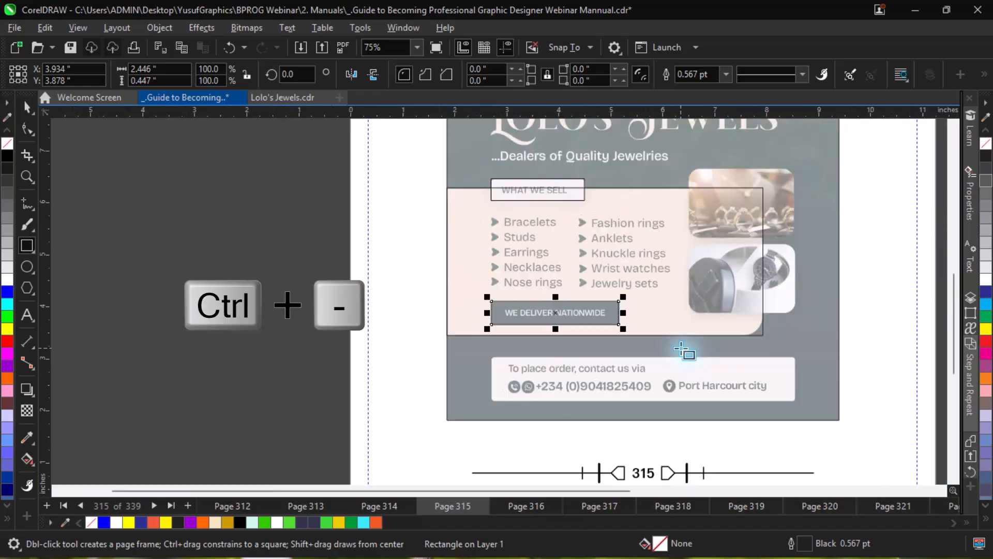
{"action": "key", "text": "alt+Right"}
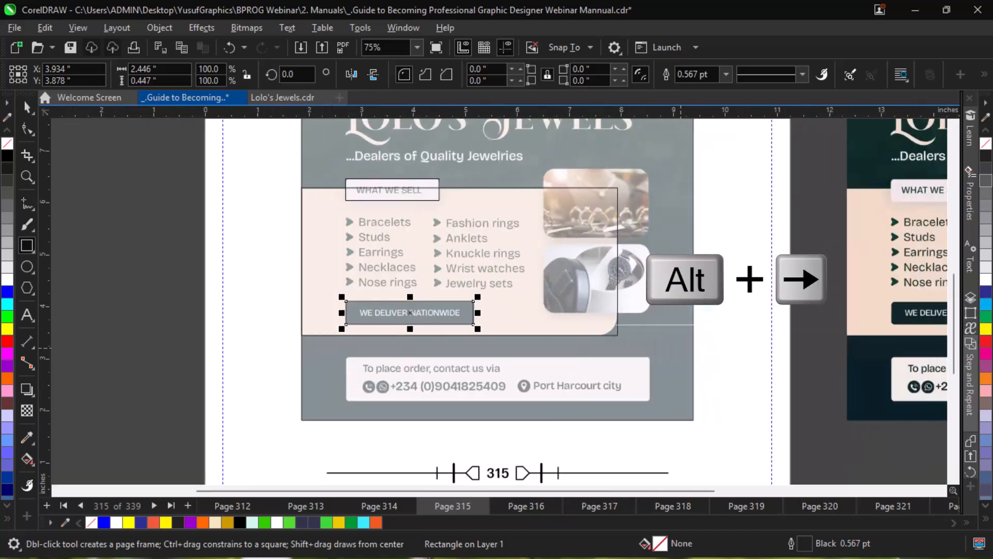
{"action": "key", "text": "ctrl+equal"}
{"action": "key", "text": "ctrl+equal"}
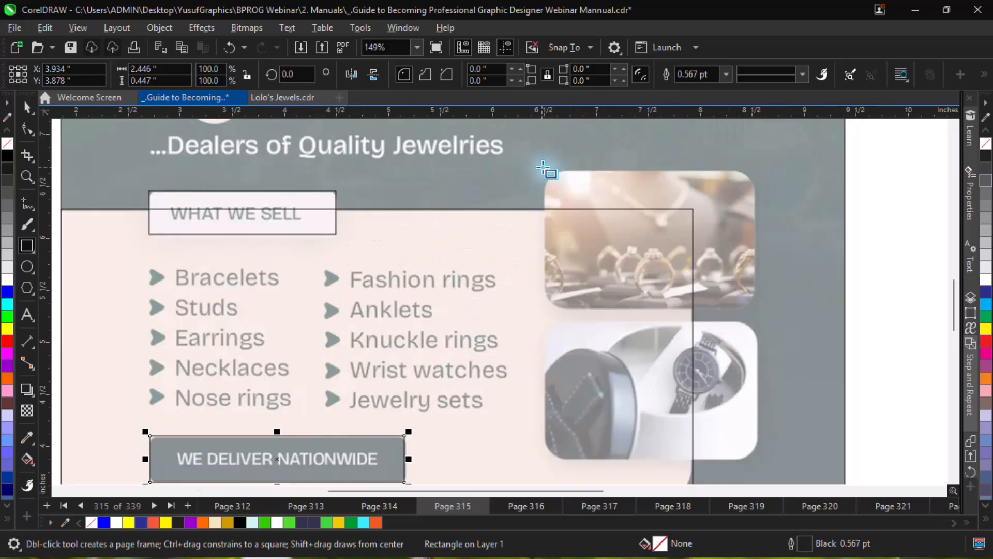
{"action": "key", "text": "alt+Right"}
{"action": "key", "text": "alt+Right"}
{"action": "key", "text": "alt+Right"}
{"action": "key", "text": "alt+Right"}
{"action": "key", "text": "alt+Right"}
{"action": "key", "text": "alt+Right"}
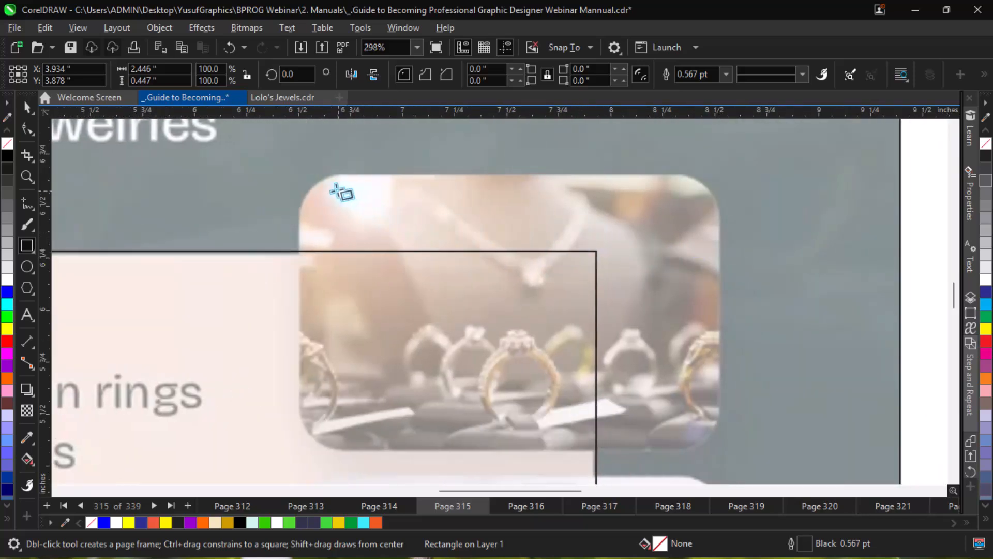
{"action": "mouse_move", "coordinate": [305, 175]}
{"action": "left_mouse_down"}
{"action": "mouse_move", "coordinate": [490, 299]}
{"action": "mouse_move", "coordinate": [710, 401]}
{"action": "mouse_move", "coordinate": [722, 449]}
{"action": "left_mouse_up"}
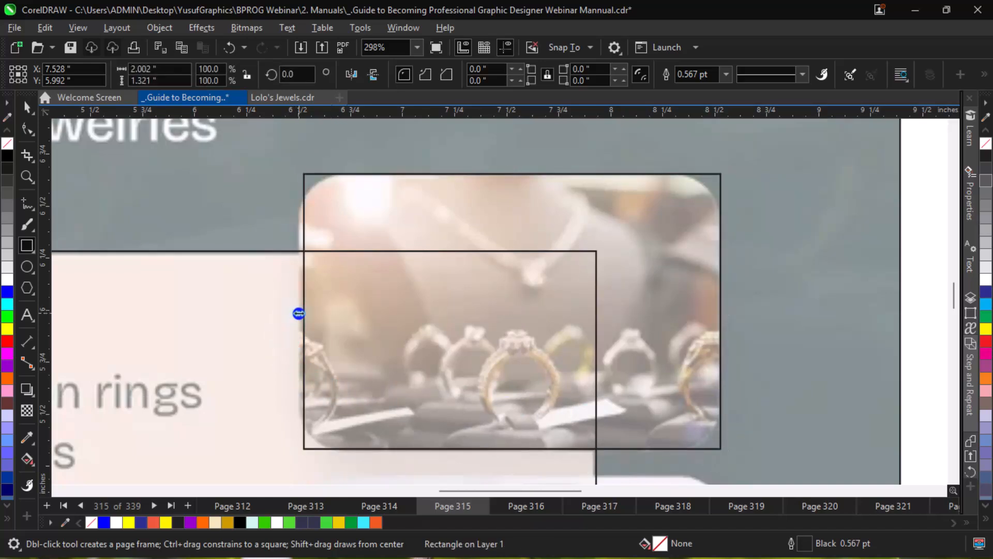
Step: Stretch the ring photo rectangle's left side to the photo's edge, making it 2.032 in wide
{"action": "left_click_drag", "start_coordinate": [297, 313], "coordinate": [296, 298]}
{"action": "key", "text": "ctrl+equal"}
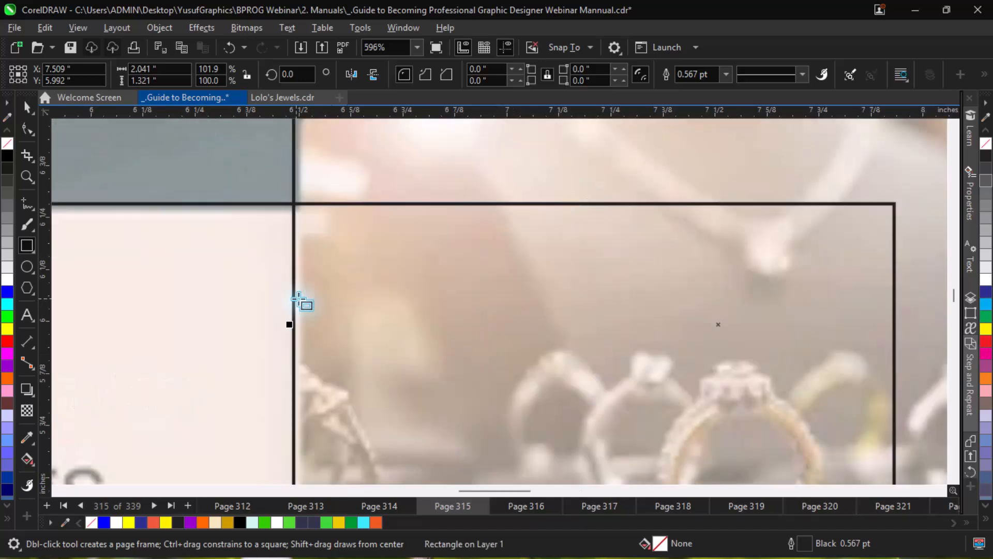
{"action": "left_click_drag", "start_coordinate": [291, 325], "coordinate": [296, 247]}
Step: Round all corners of the WHAT WE SELL rectangle to about 0.078 in with the Shape tool
{"action": "key", "text": "F4"}
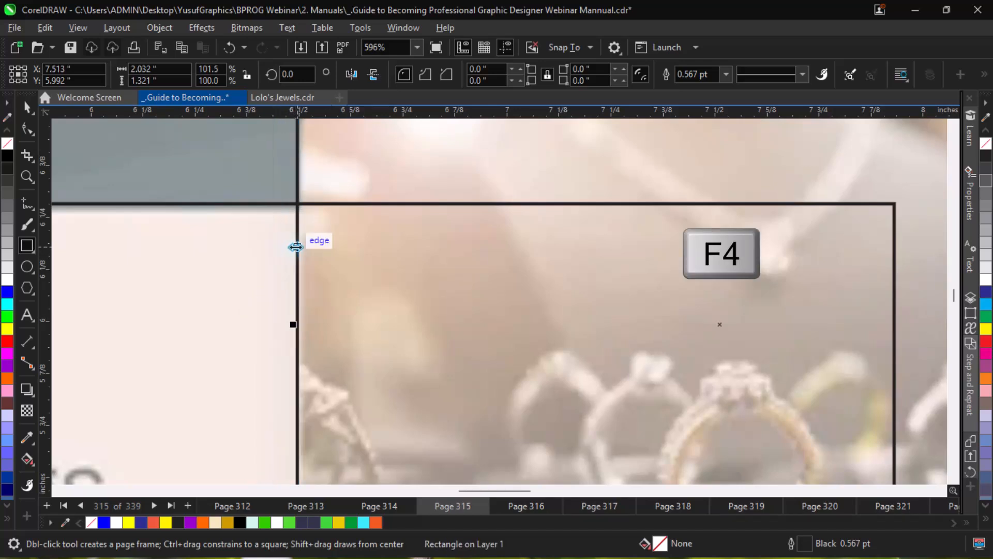
{"action": "key", "text": "z"}
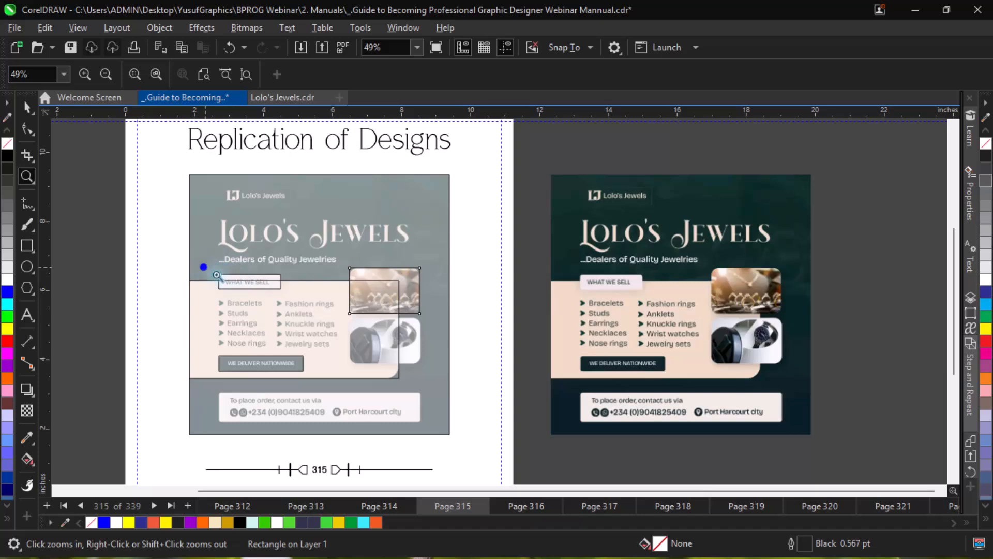
{"action": "left_click_drag", "start_coordinate": [204, 267], "coordinate": [304, 313]}
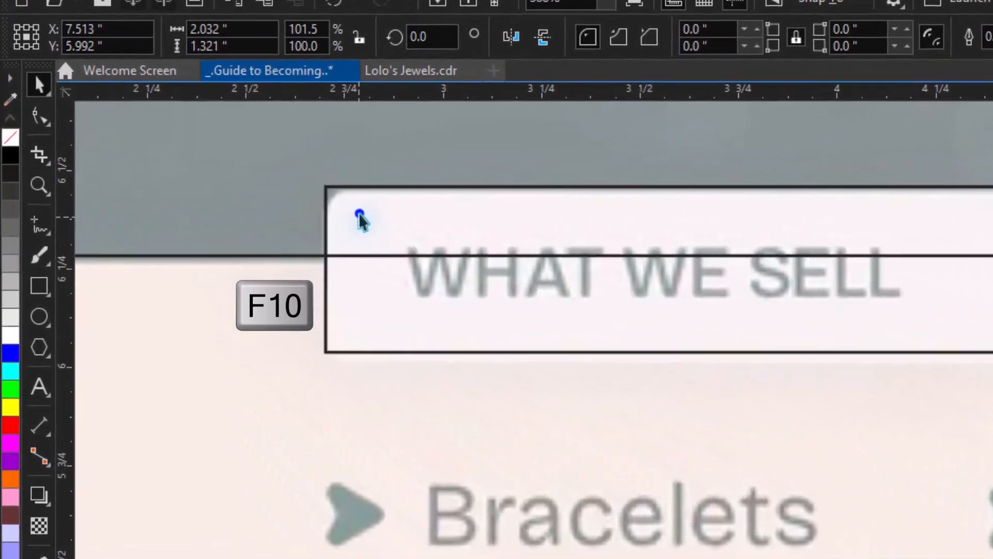
{"action": "left_click", "coordinate": [359, 217]}
{"action": "left_click", "coordinate": [32, 113]}
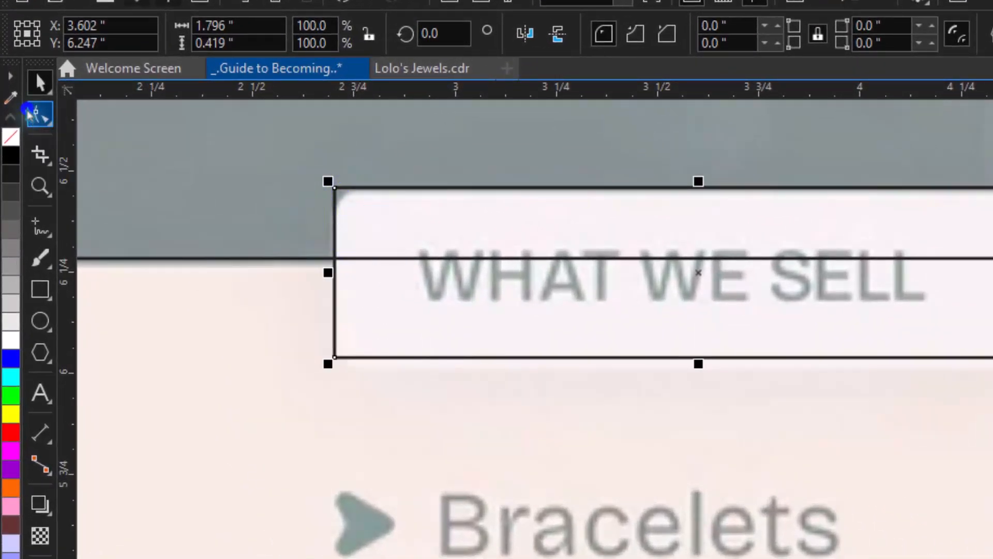
{"action": "left_click_drag", "start_coordinate": [336, 189], "coordinate": [365, 191]}
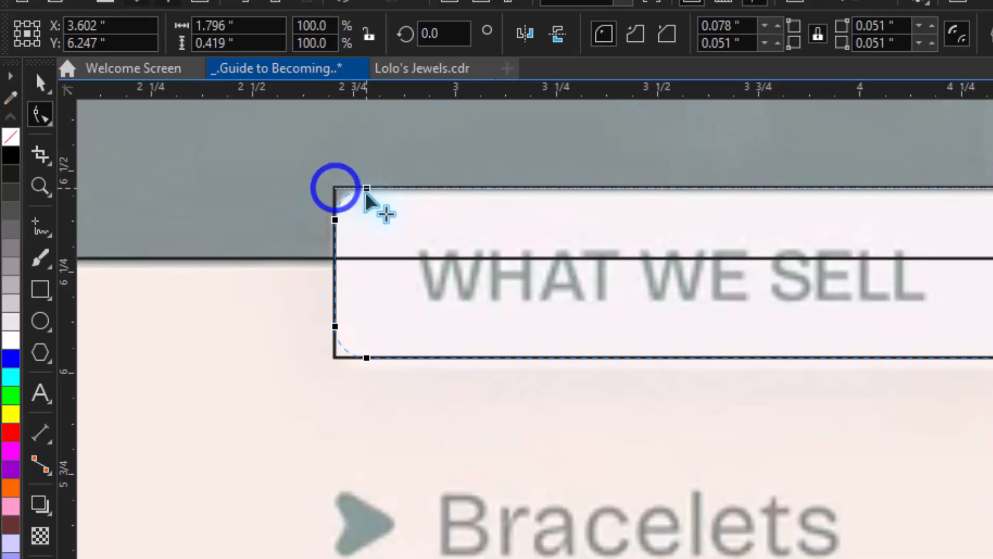
Step: Widen the rectangle over the WE DELIVER NATIONWIDE label to 2.456 in so it matches the label's edge
{"action": "key", "text": "F4"}
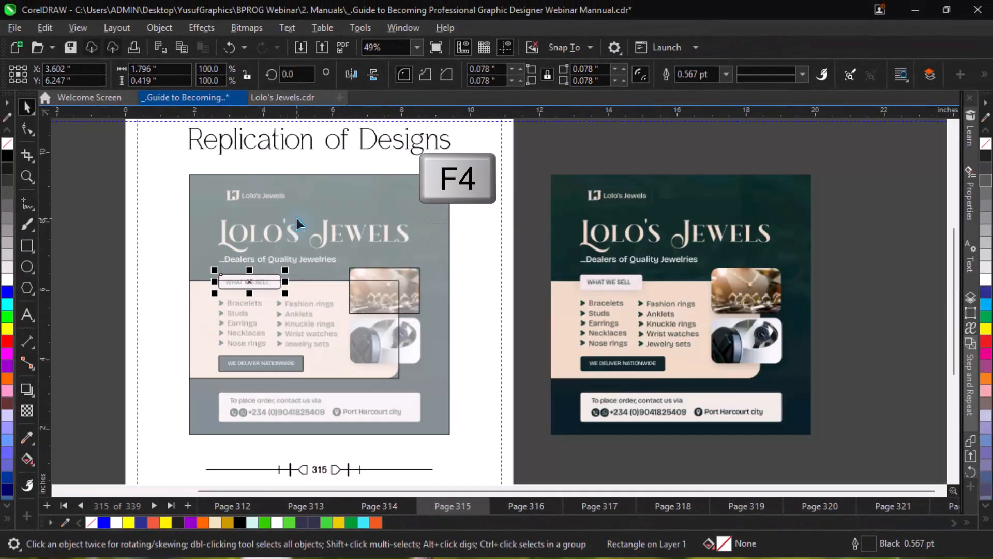
{"action": "key", "text": "z"}
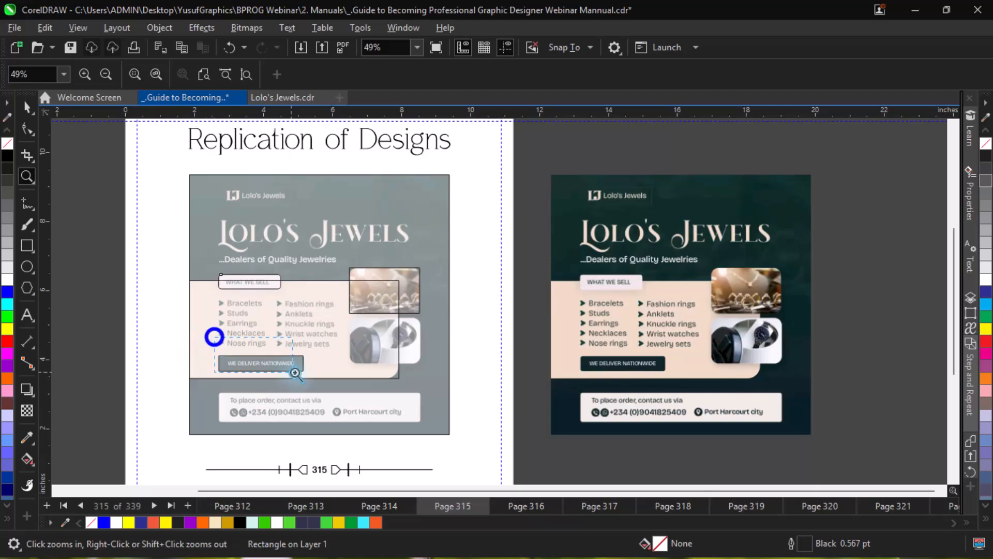
{"action": "left_click_drag", "start_coordinate": [215, 337], "coordinate": [296, 372]}
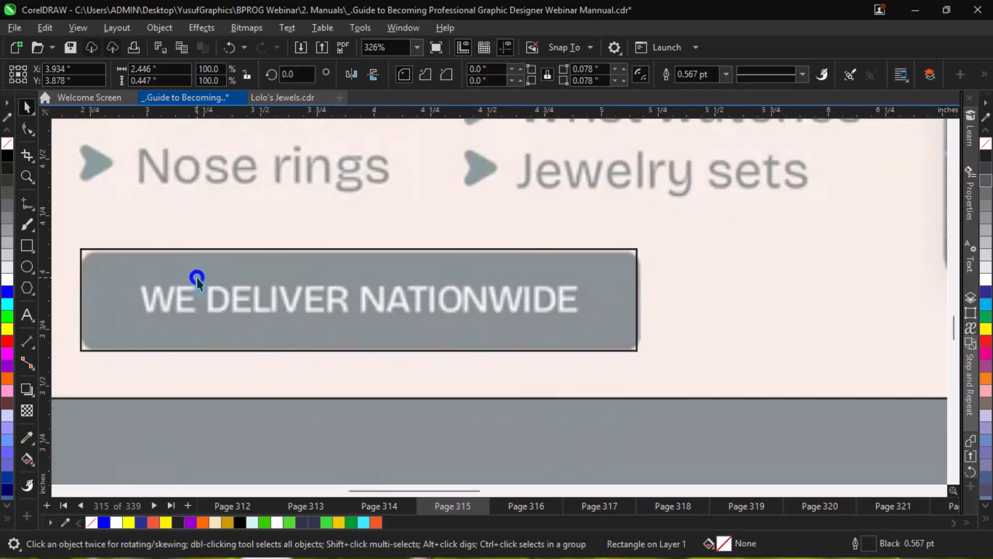
{"action": "left_click", "coordinate": [197, 277]}
{"action": "mouse_move", "coordinate": [643, 300]}
{"action": "left_mouse_down"}
{"action": "mouse_move", "coordinate": [650, 273]}
{"action": "mouse_move", "coordinate": [634, 282]}
{"action": "mouse_move", "coordinate": [632, 299]}
{"action": "mouse_move", "coordinate": [644, 288]}
{"action": "left_mouse_up"}
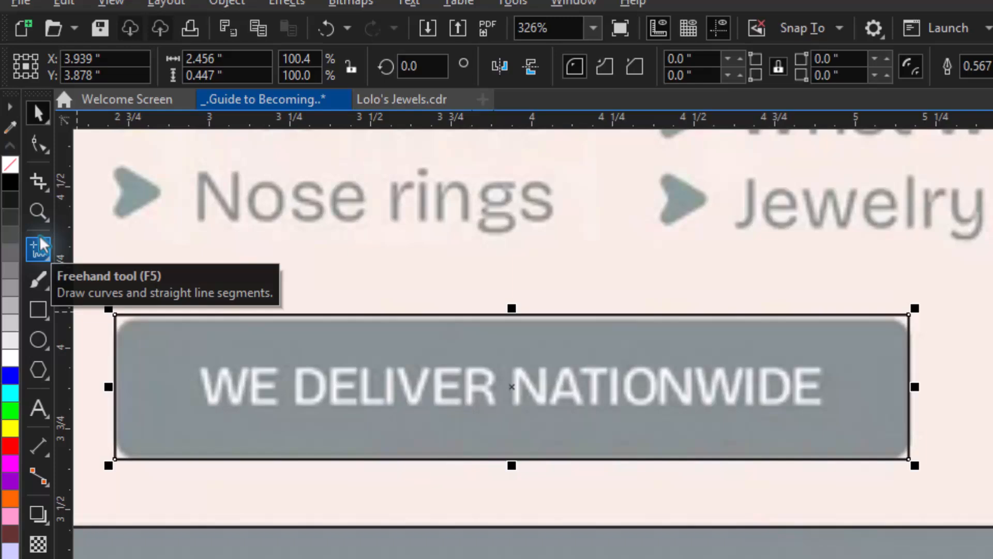
Step: Round the WE DELIVER NATIONWIDE rectangle's corners to about 0.082 in and reduce its height to 0.432 in
{"action": "left_click", "coordinate": [28, 129]}
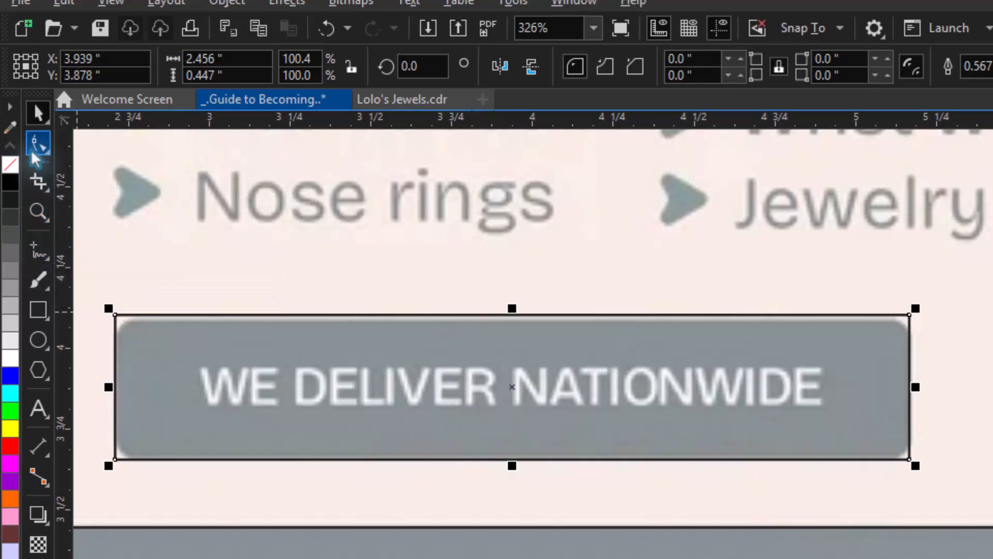
{"action": "left_click_drag", "start_coordinate": [115, 315], "coordinate": [140, 324]}
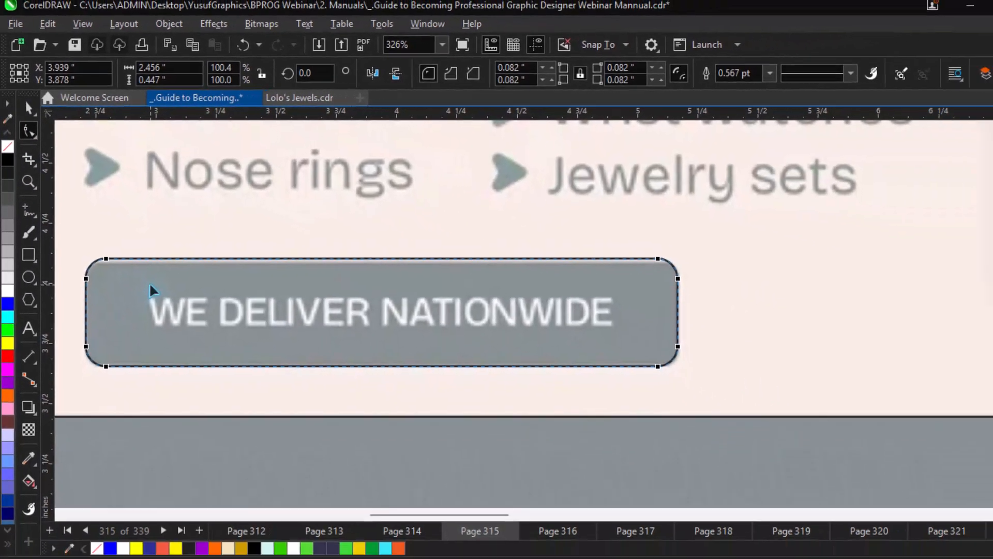
{"action": "key", "text": "space"}
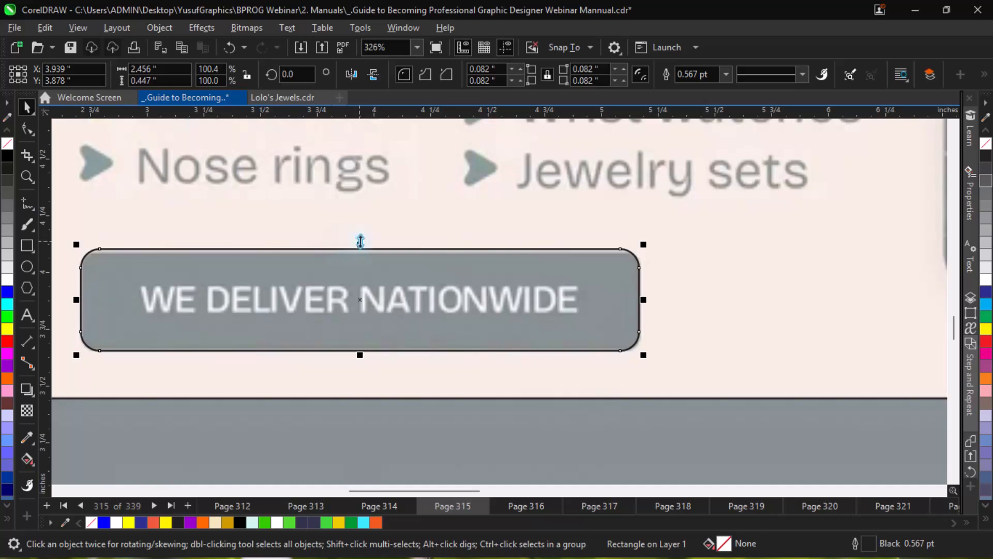
{"action": "left_click_drag", "start_coordinate": [360, 242], "coordinate": [359, 252]}
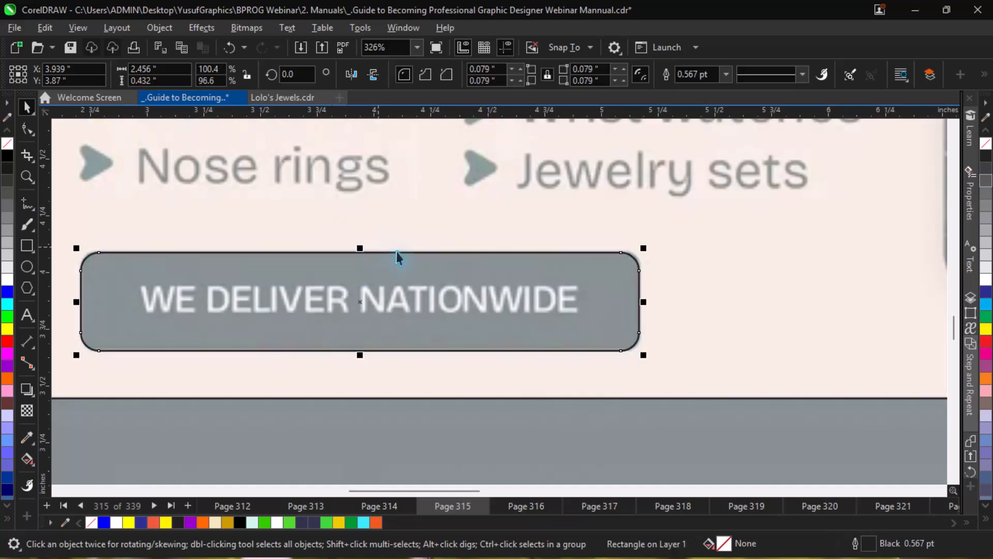
Step: Round all corners of the ring photo rectangle to about 0.235 in with the Shape tool, following the photo's curves
{"action": "key", "text": "F4"}
{"action": "key", "text": "z"}
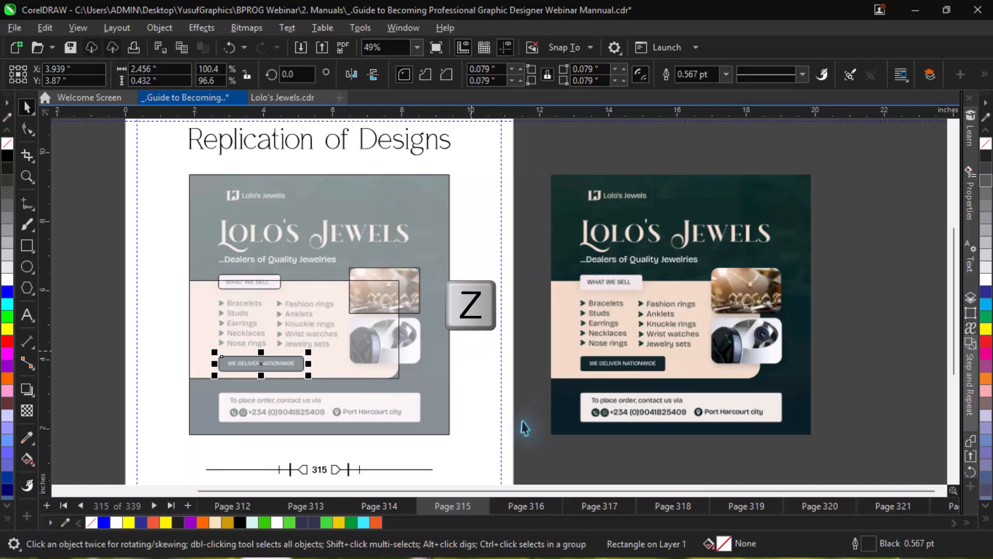
{"action": "left_click_drag", "start_coordinate": [395, 312], "coordinate": [440, 327]}
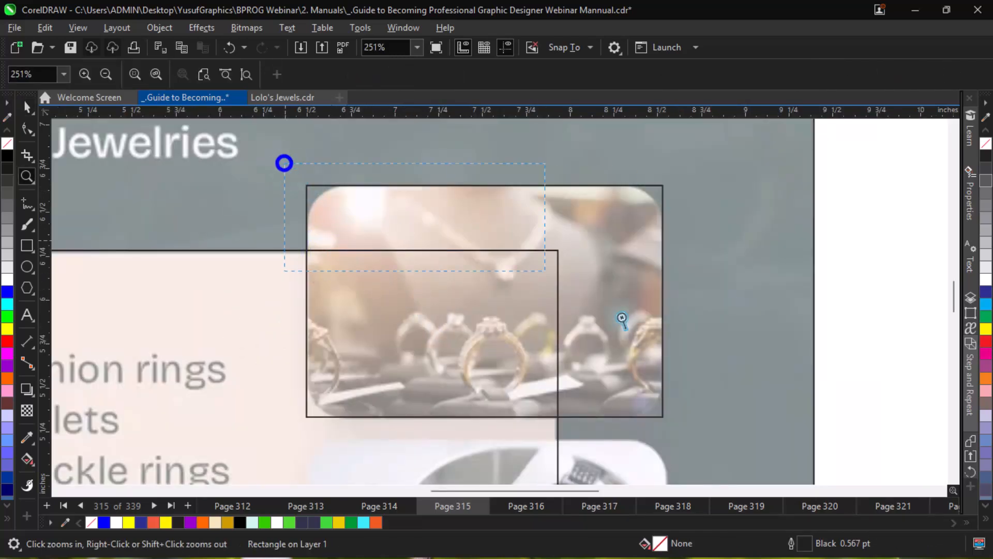
{"action": "left_click_drag", "start_coordinate": [622, 318], "coordinate": [702, 437]}
{"action": "key", "text": "space"}
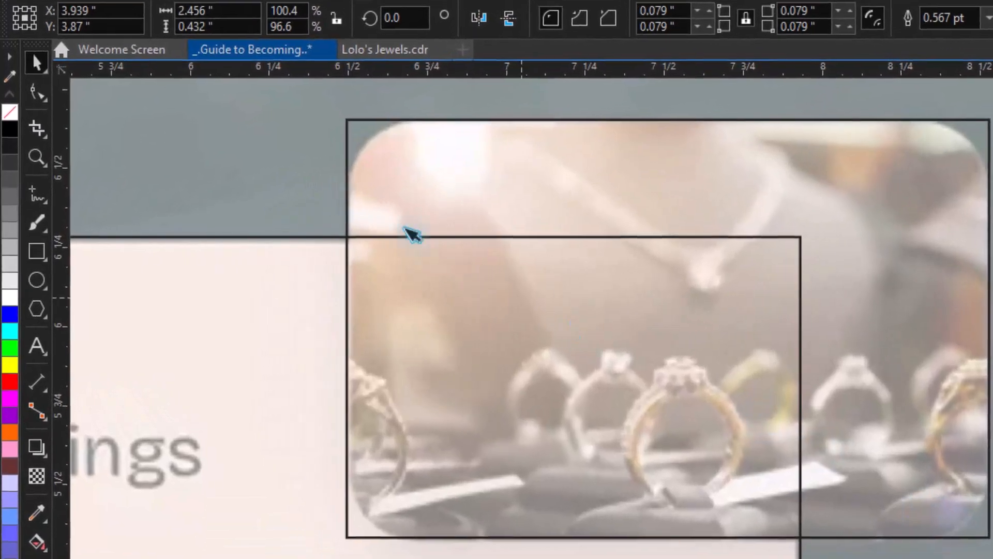
{"action": "left_click", "coordinate": [36, 94]}
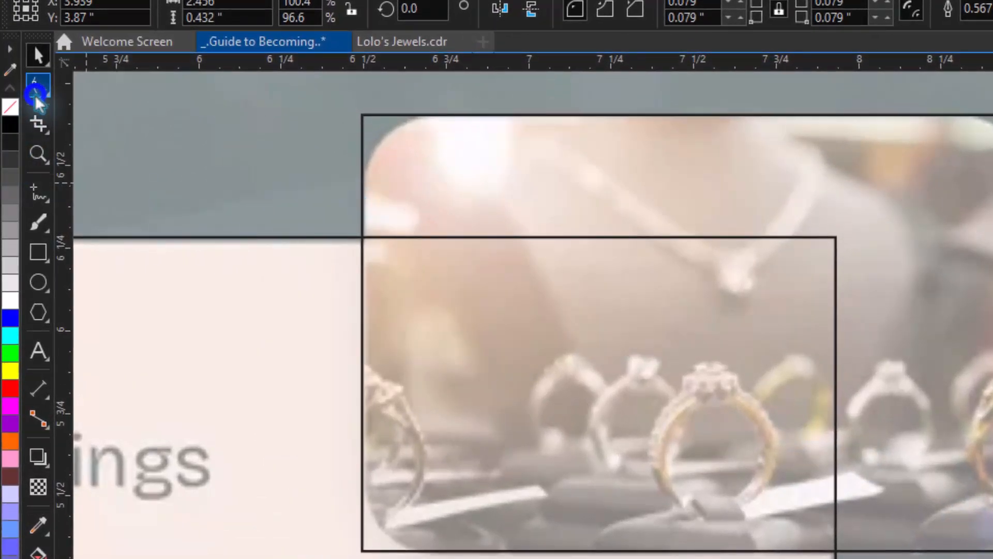
{"action": "left_click", "coordinate": [363, 115]}
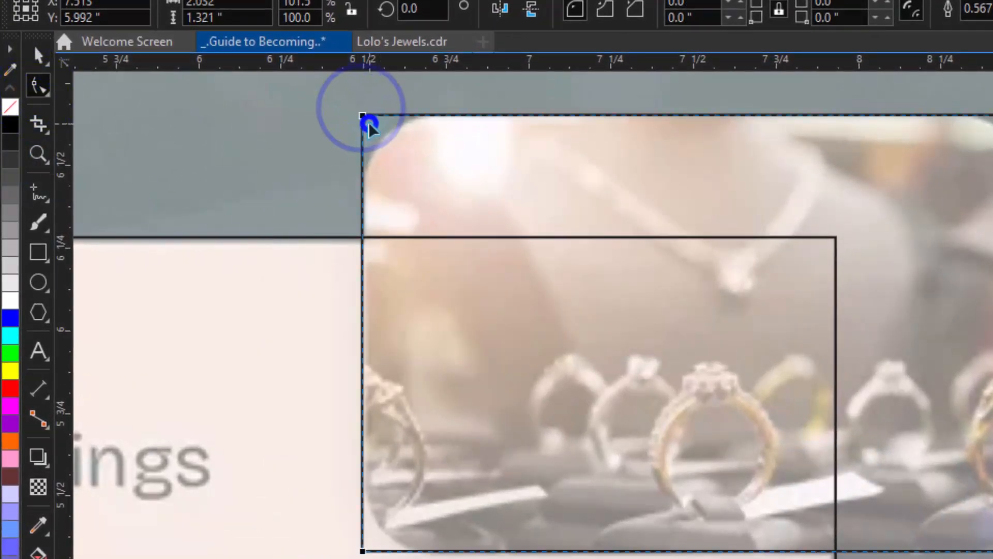
{"action": "left_click_drag", "start_coordinate": [368, 124], "coordinate": [442, 156]}
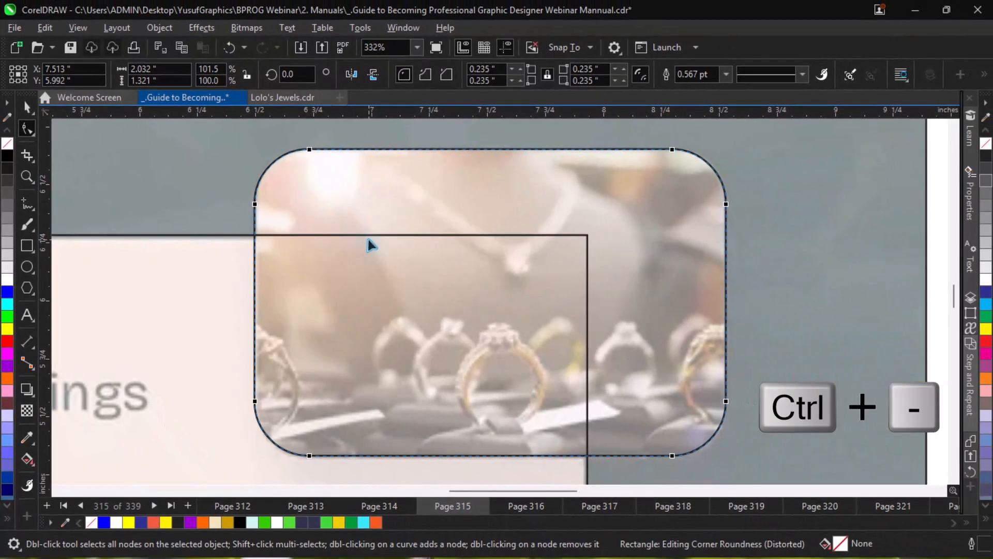
{"action": "key", "text": "space"}
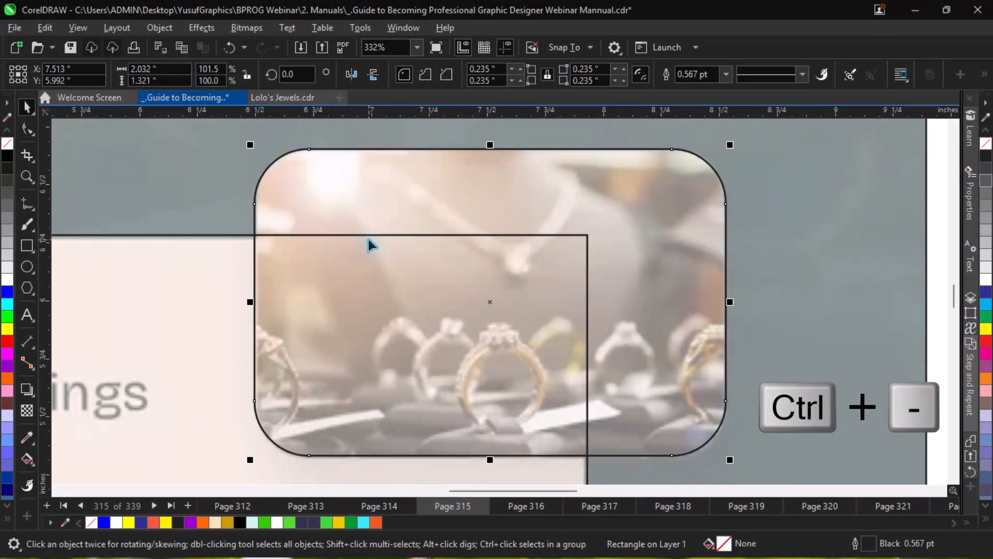
{"action": "key", "text": "ctrl+minus"}
{"action": "key", "text": "alt+Down"}
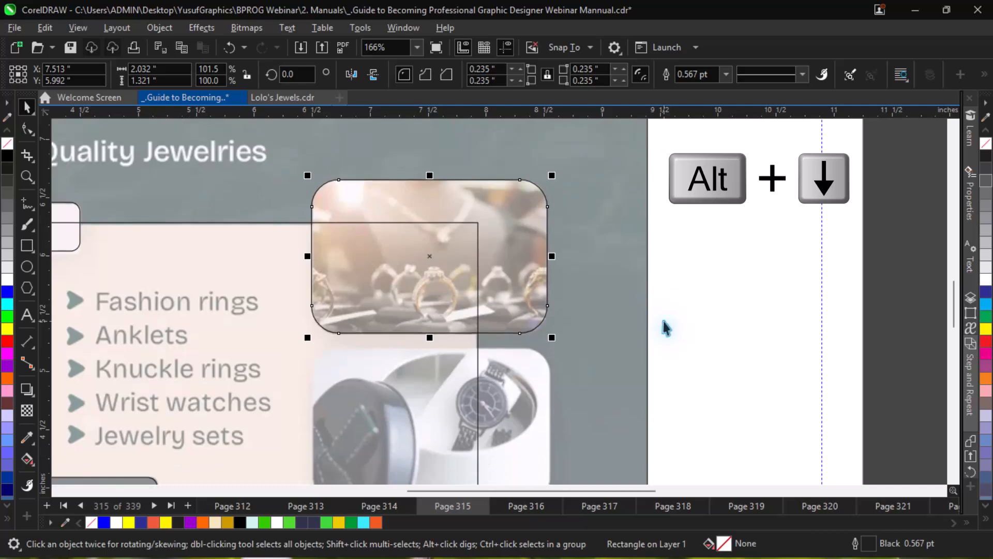
Step: Duplicate the rounded ring photo rectangle straight down onto the watch photo
{"action": "left_click", "coordinate": [470, 164]}
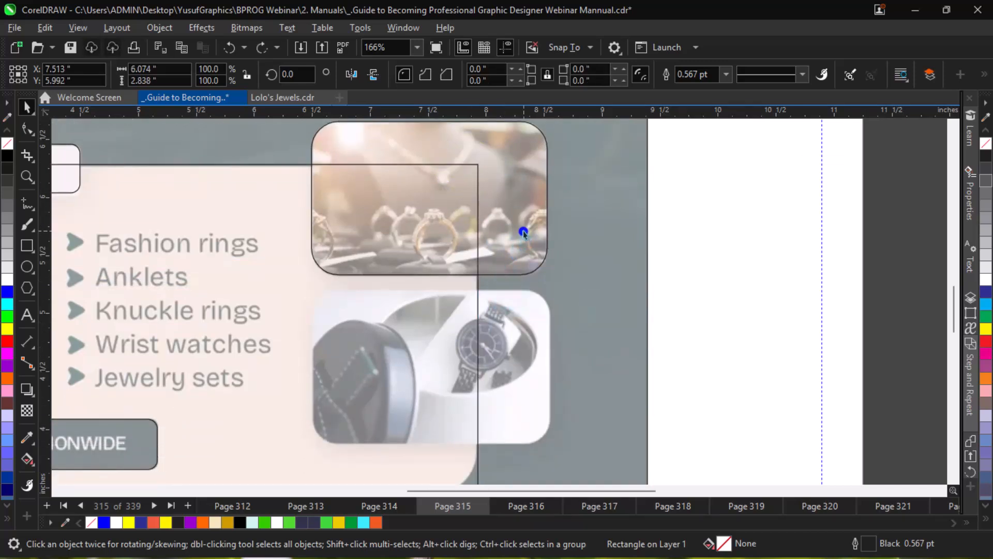
{"action": "left_click_drag", "start_coordinate": [524, 228], "coordinate": [539, 399]}
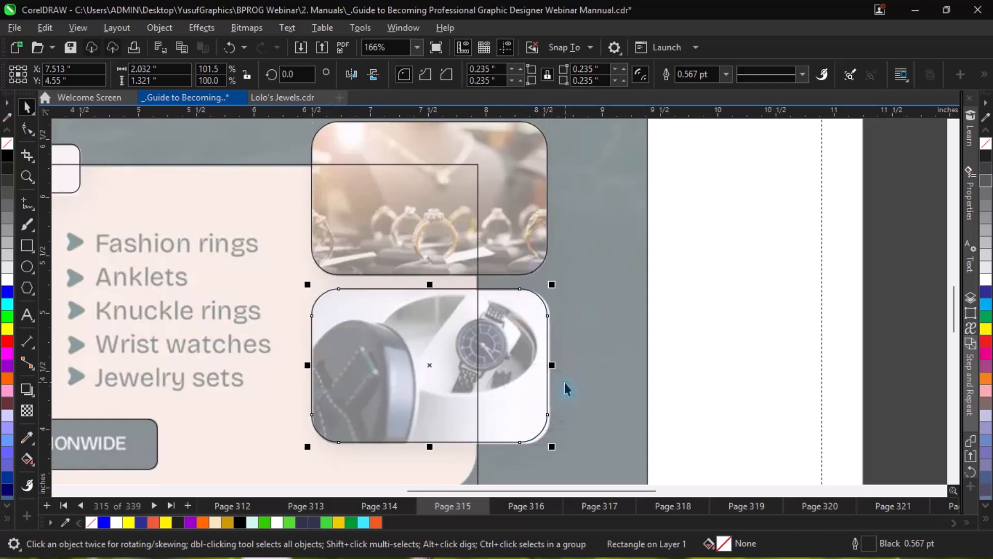
Step: Shift the duplicated rectangle slightly to align with the watch photo and widen it to 2.062 in to match the photo's edges
{"action": "key", "text": "z"}
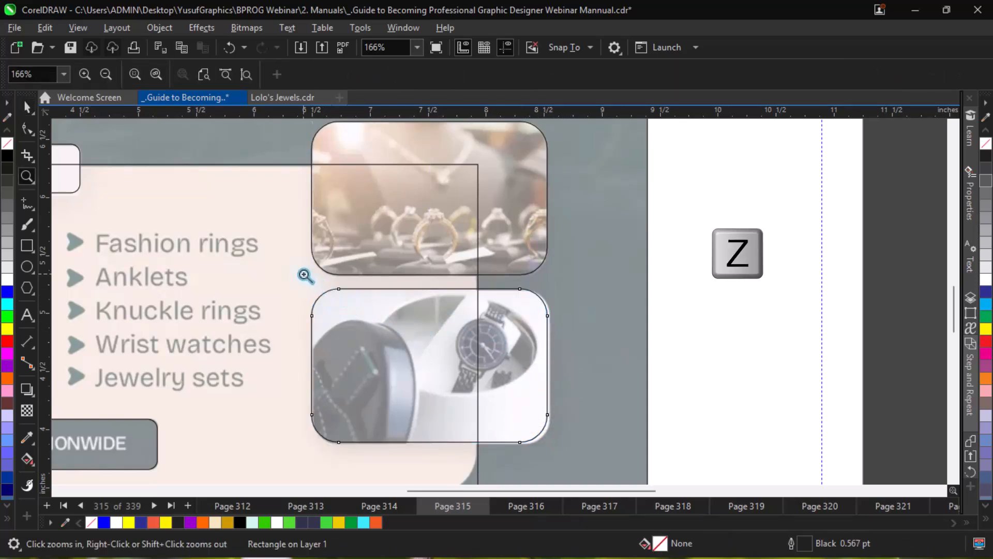
{"action": "left_click_drag", "start_coordinate": [303, 274], "coordinate": [572, 446]}
{"action": "key", "text": "space"}
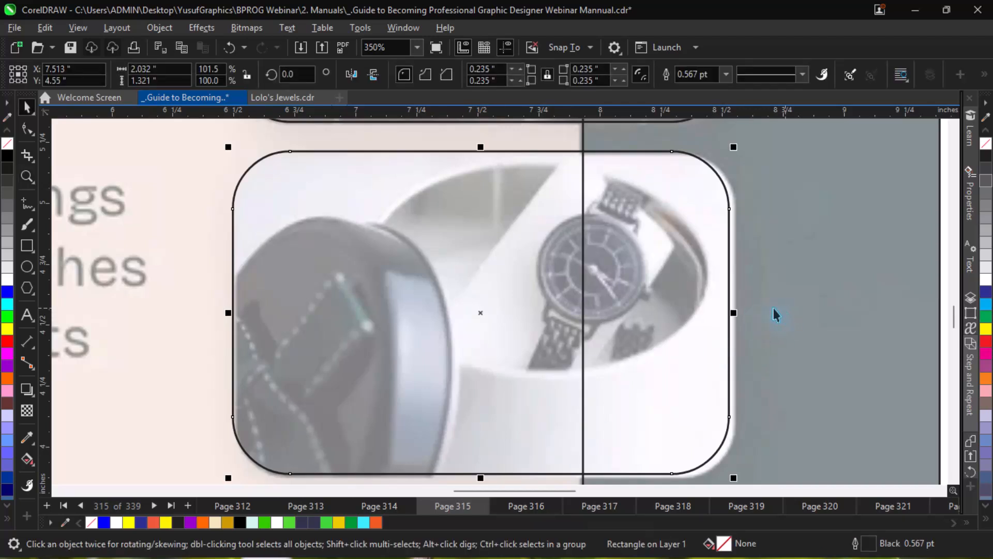
{"action": "left_click_drag", "start_coordinate": [736, 313], "coordinate": [744, 289]}
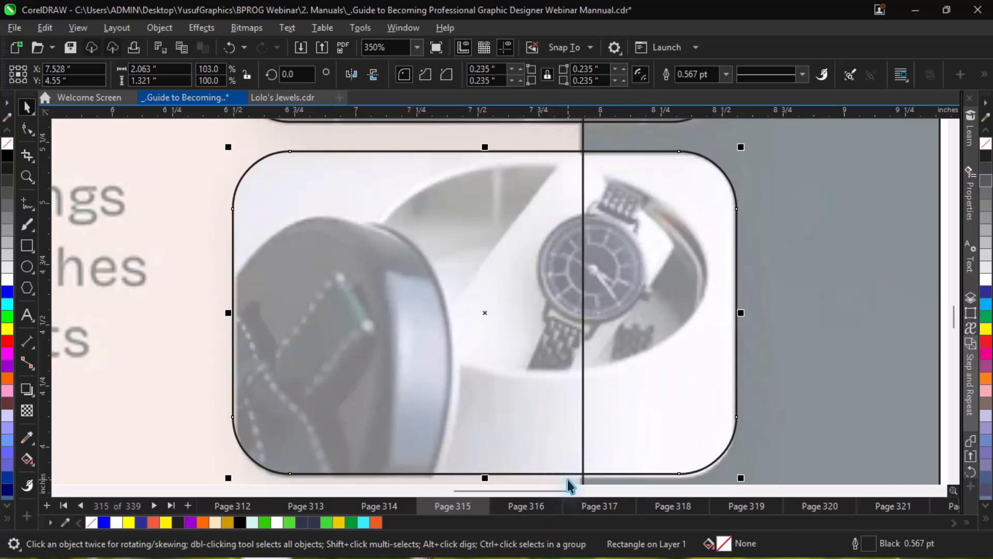
{"action": "key", "text": "ctrl+z"}
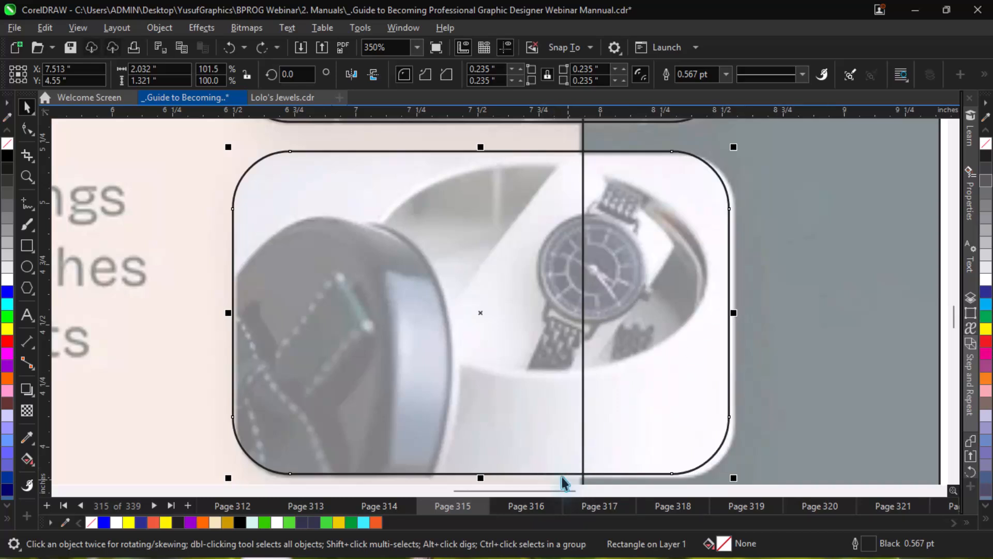
{"action": "left_click_drag", "start_coordinate": [619, 342], "coordinate": [632, 346]}
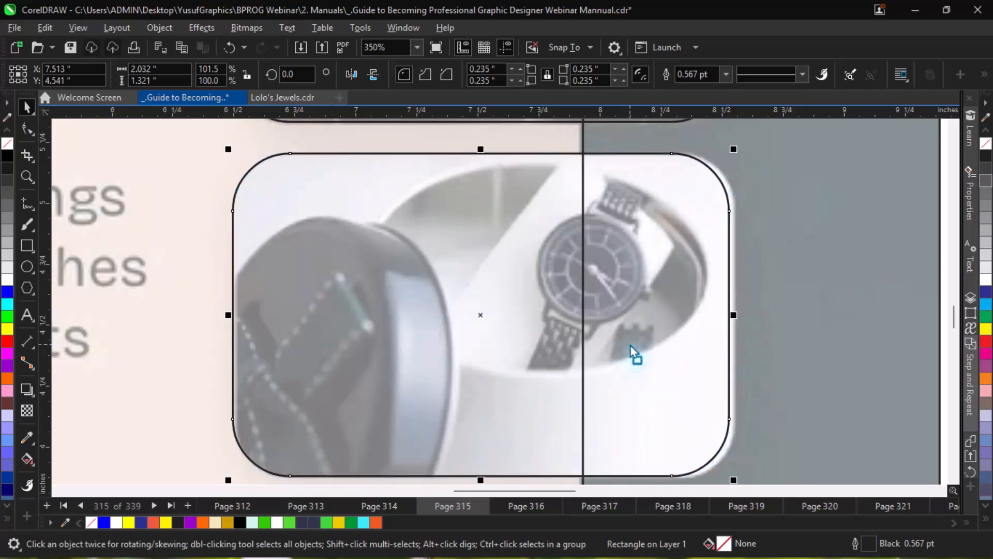
{"action": "key", "text": "Right"}
{"action": "key", "text": "Right"}
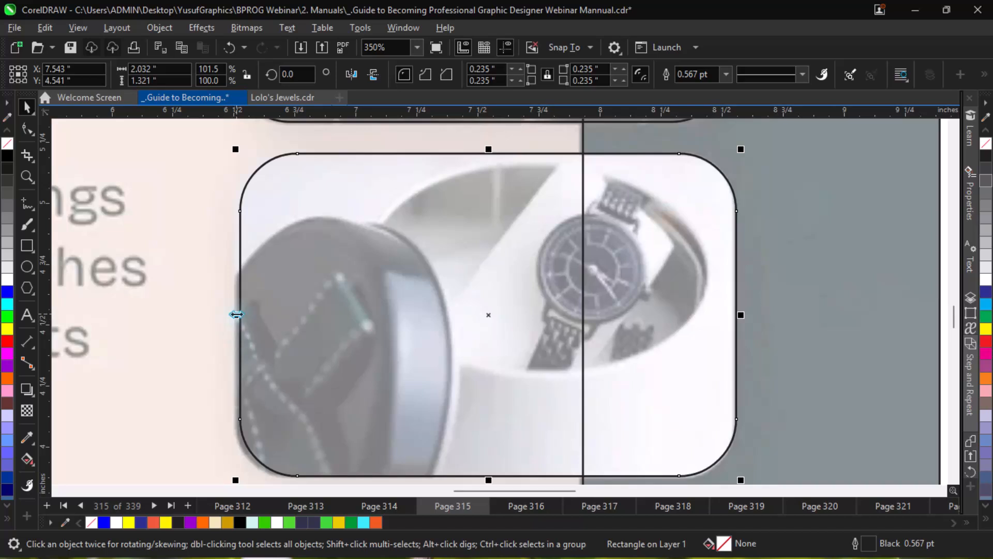
{"action": "left_click_drag", "start_coordinate": [236, 314], "coordinate": [230, 314]}
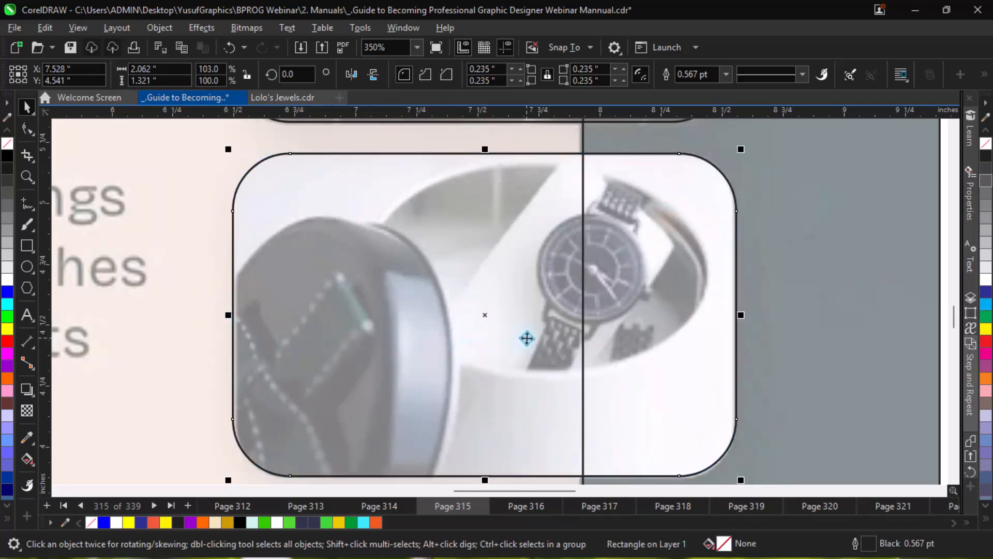
Step: Round only the two right corners of the large product list panel to about 0.384 in with the Shape tool
{"action": "key", "text": "ctrl+minus"}
{"action": "key", "text": "ctrl+minus"}
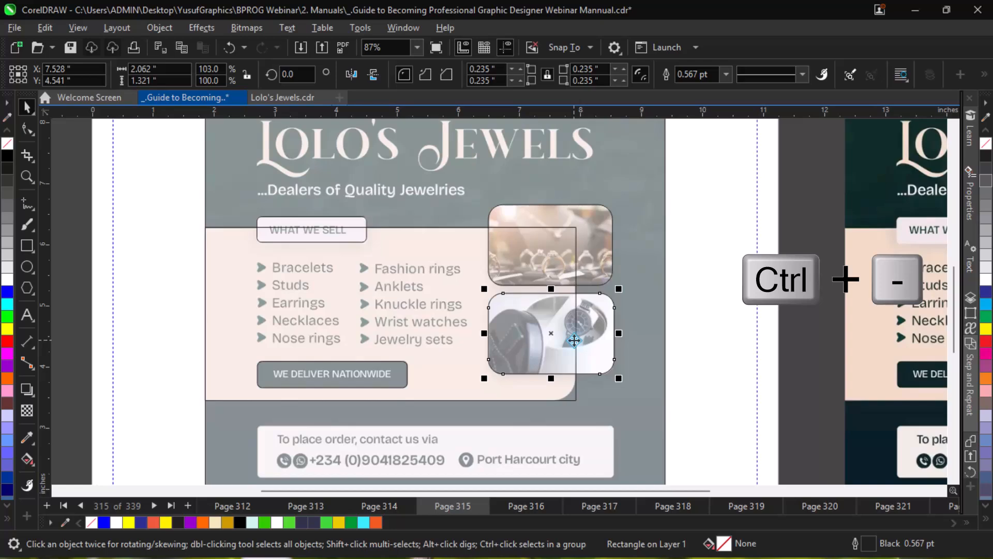
{"action": "left_click", "coordinate": [448, 371]}
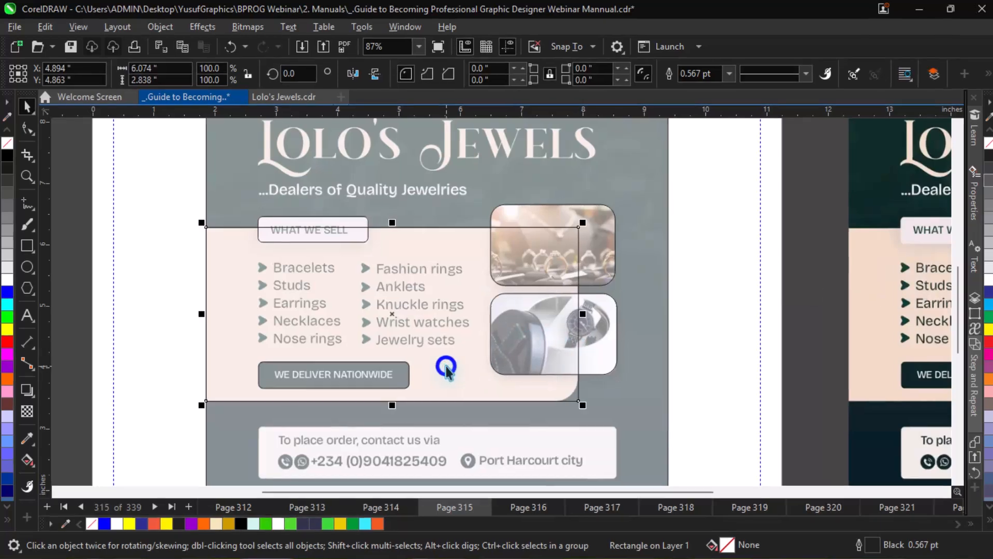
{"action": "key", "text": "F10"}
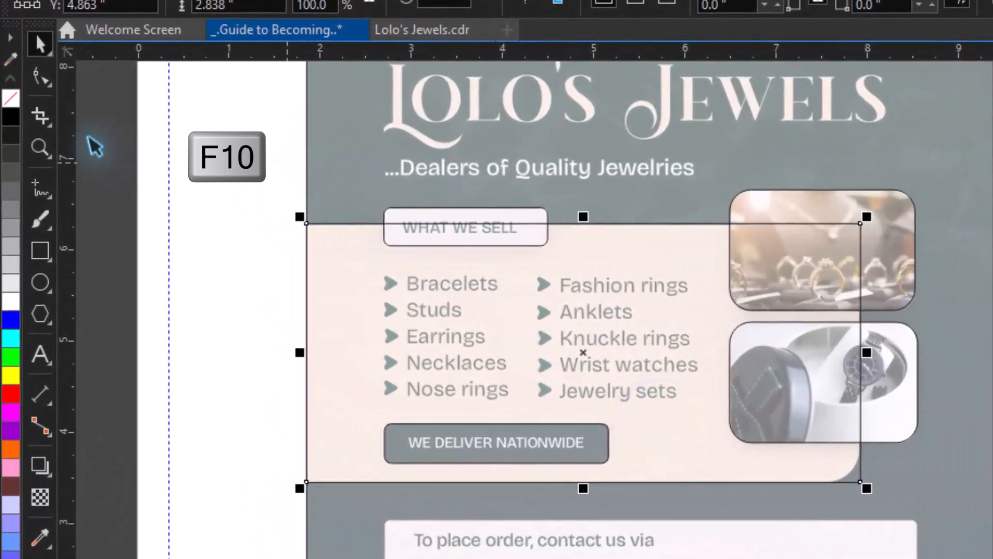
{"action": "left_click", "coordinate": [41, 78]}
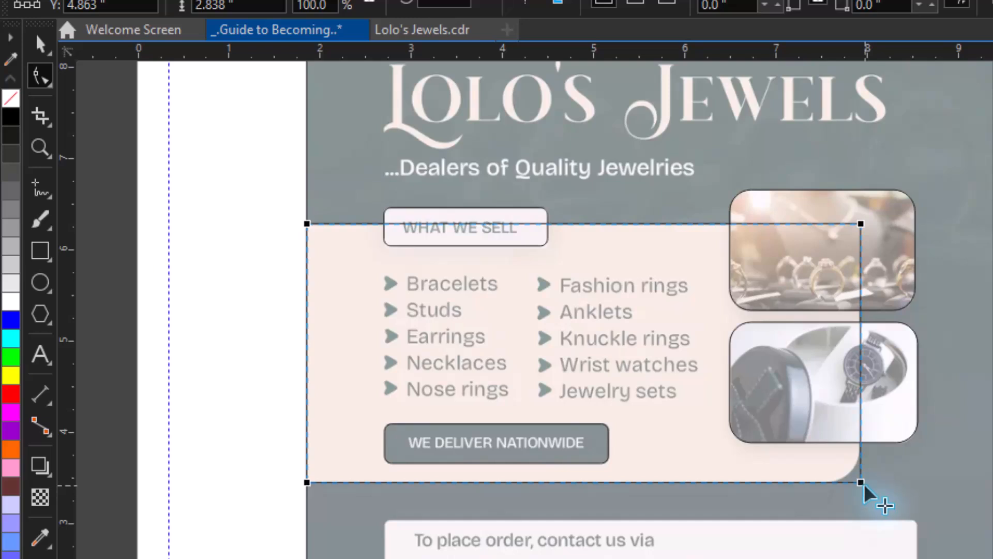
{"action": "left_click_drag", "start_coordinate": [862, 483], "coordinate": [837, 485]}
{"action": "key", "text": "ctrl+z"}
{"action": "left_click", "coordinate": [861, 483]}
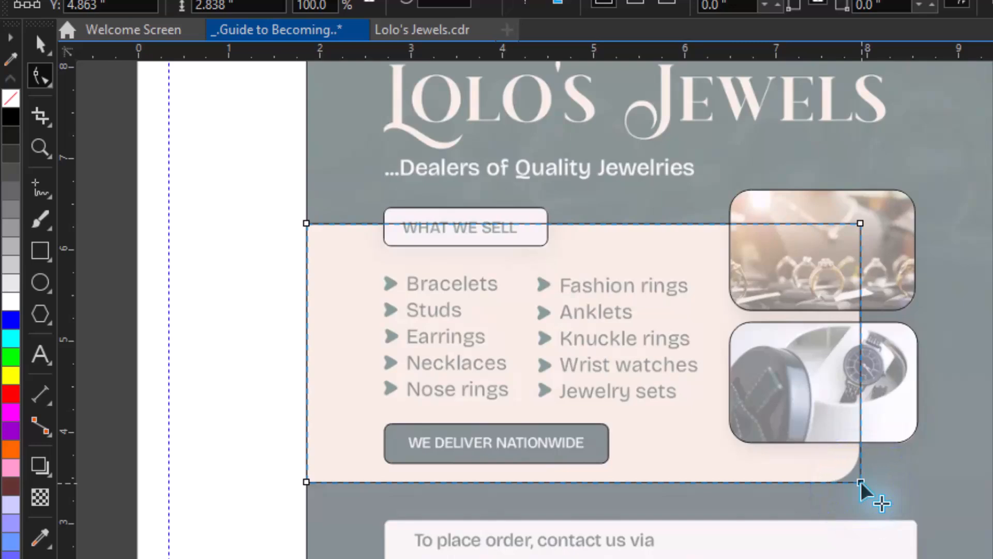
{"action": "left_click", "coordinate": [860, 223], "text": "shift"}
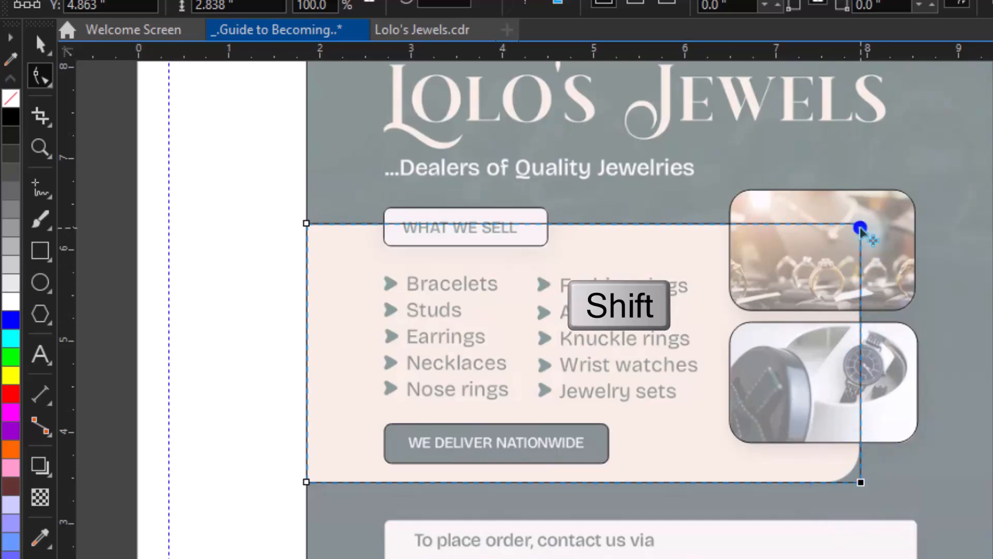
{"action": "left_click_drag", "start_coordinate": [862, 483], "coordinate": [827, 483]}
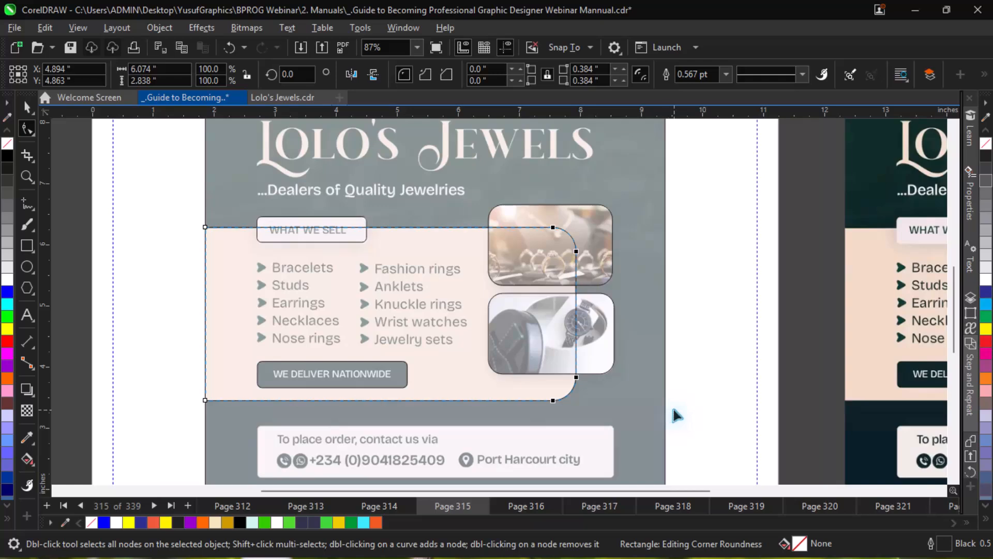
{"action": "key", "text": "ctrl+equal"}
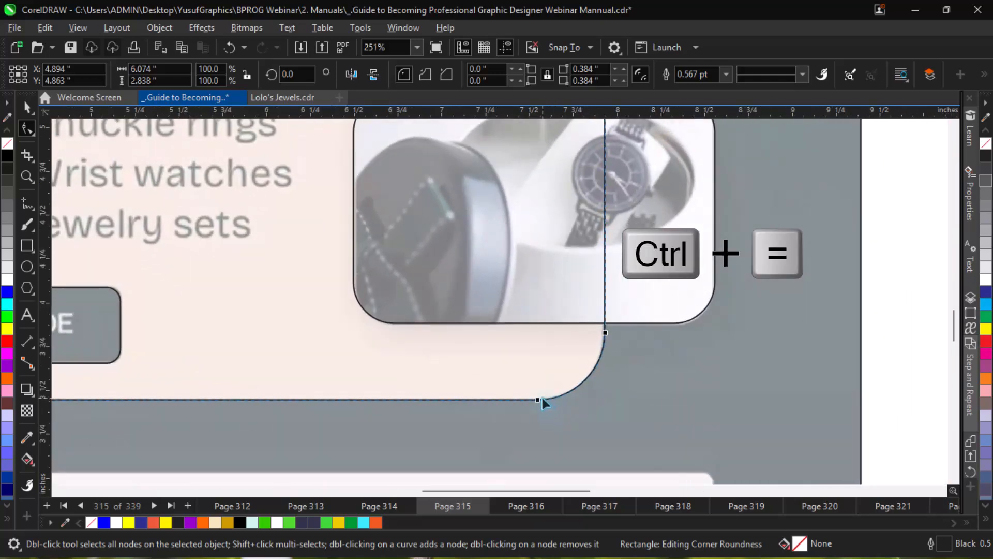
Step: Draw a rectangle about 5.849 in by 0.864 in over the contact box in the lower part of the flyer
{"action": "key", "text": "F4"}
{"action": "key", "text": "space"}
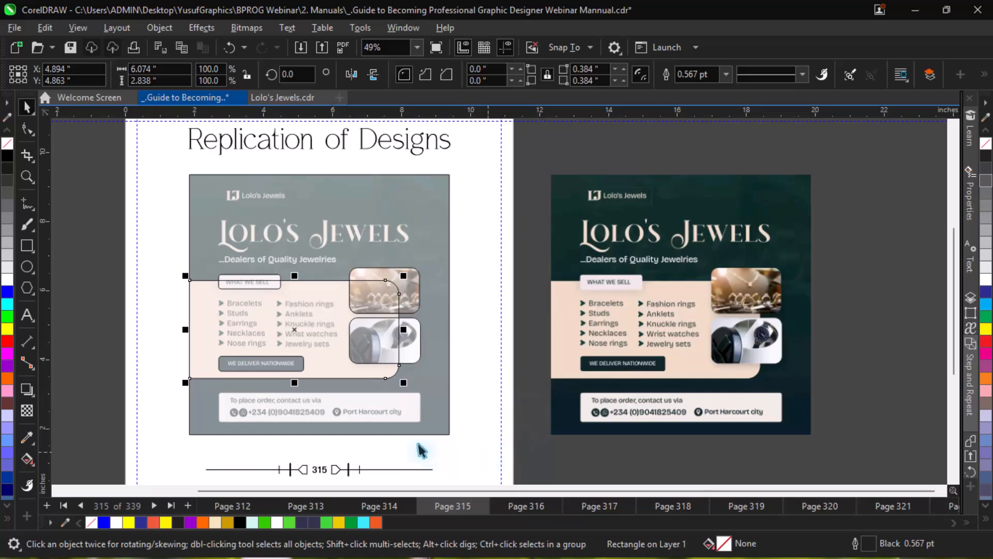
{"action": "key", "text": "z"}
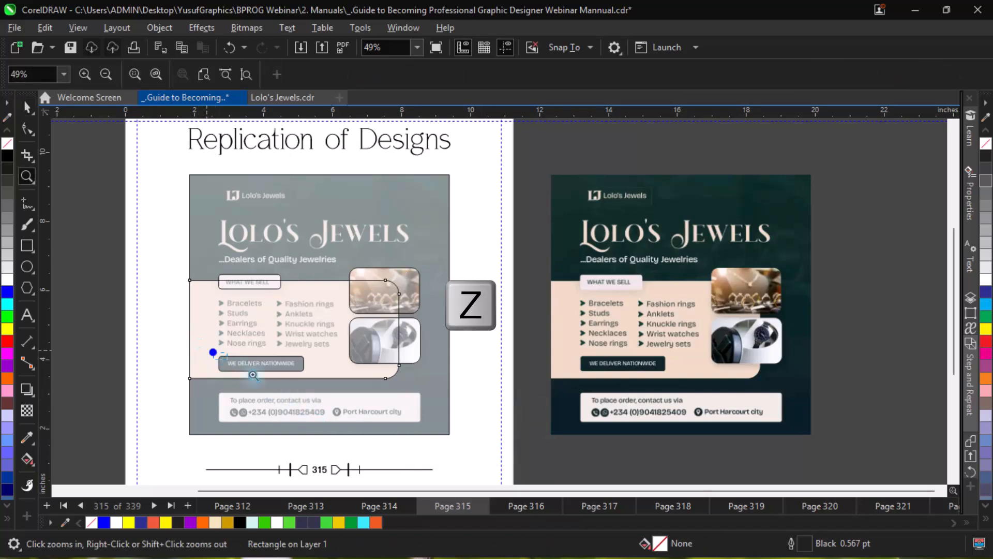
{"action": "left_click_drag", "start_coordinate": [253, 374], "coordinate": [440, 451]}
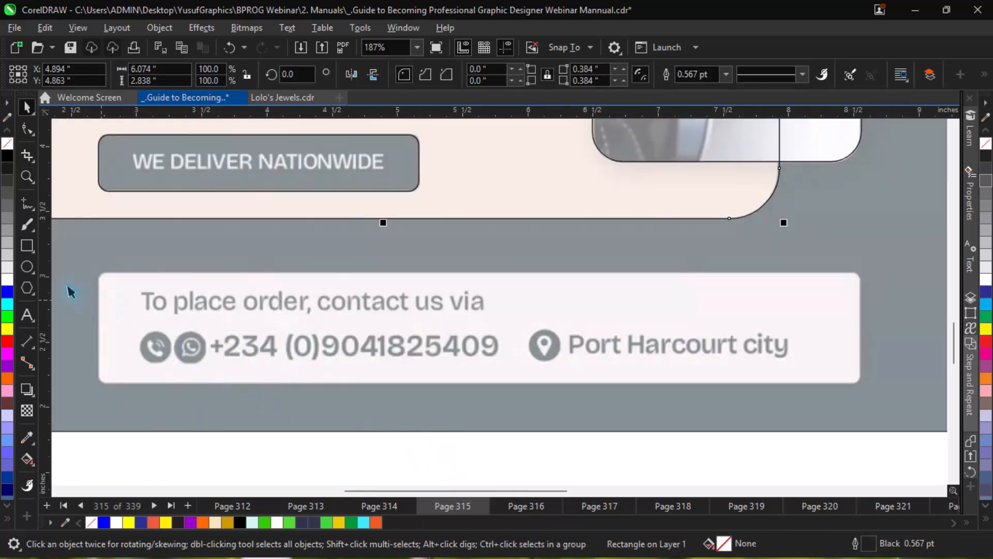
{"action": "key", "text": "F6"}
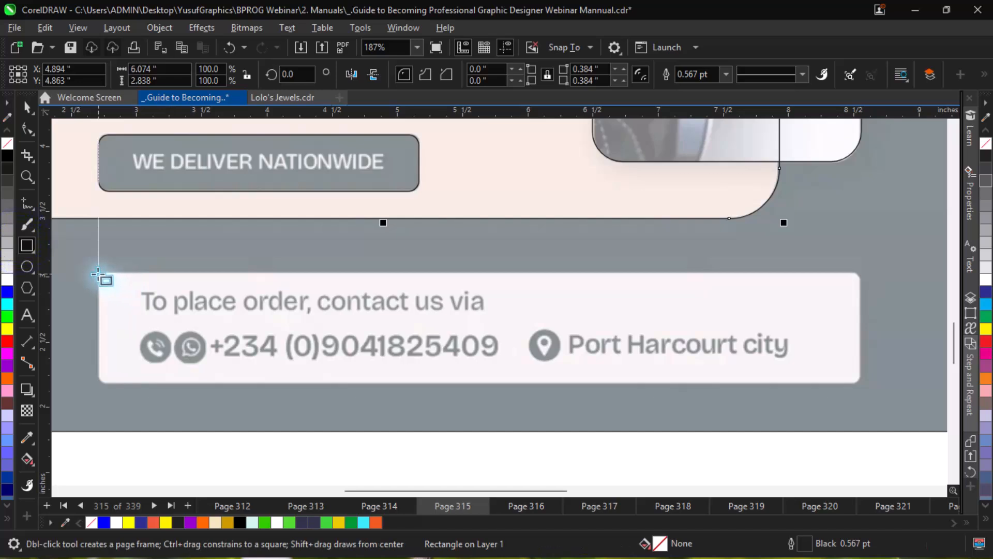
{"action": "left_click_drag", "start_coordinate": [99, 274], "coordinate": [863, 389]}
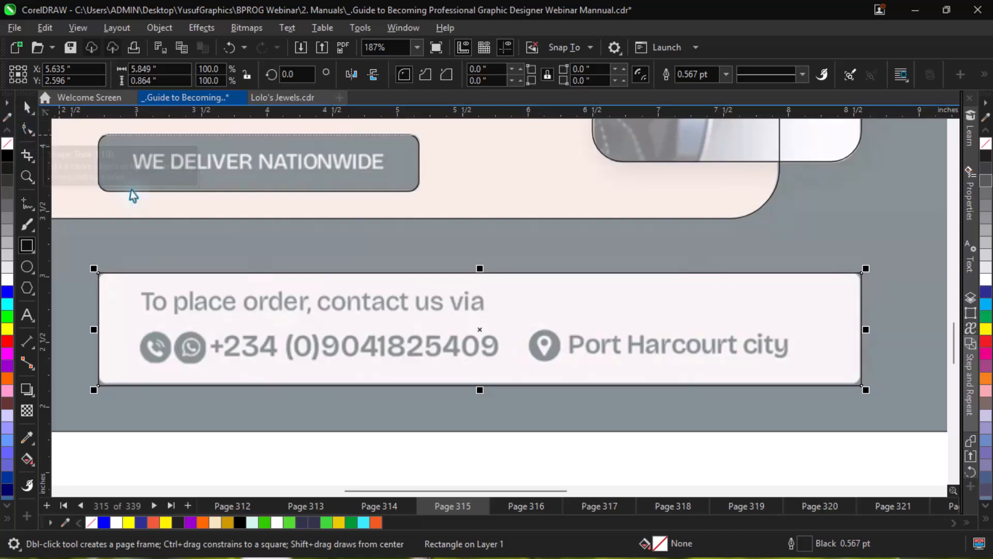
Step: Reduce the contact rectangle's height to 0.845 in so its lower edge matches the reference box
{"action": "key", "text": "ctrl+equal"}
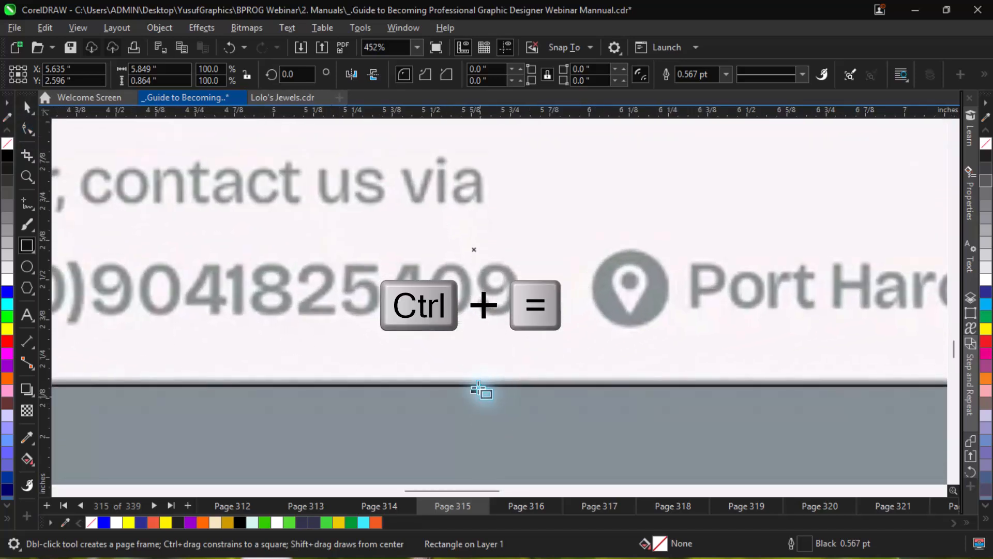
{"action": "left_click_drag", "start_coordinate": [474, 393], "coordinate": [500, 384]}
{"action": "key", "text": "ctrl+minus"}
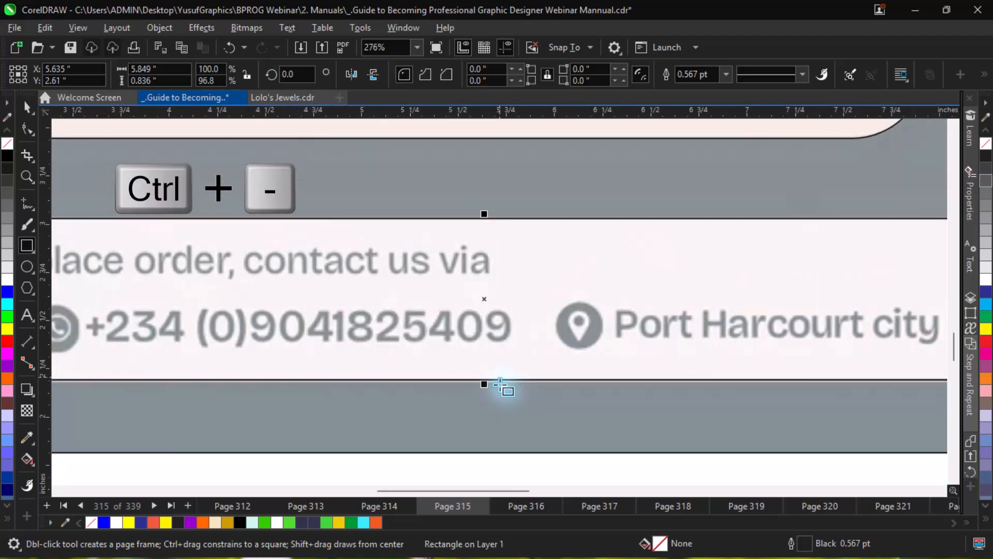
{"action": "key", "text": "ctrl+equal"}
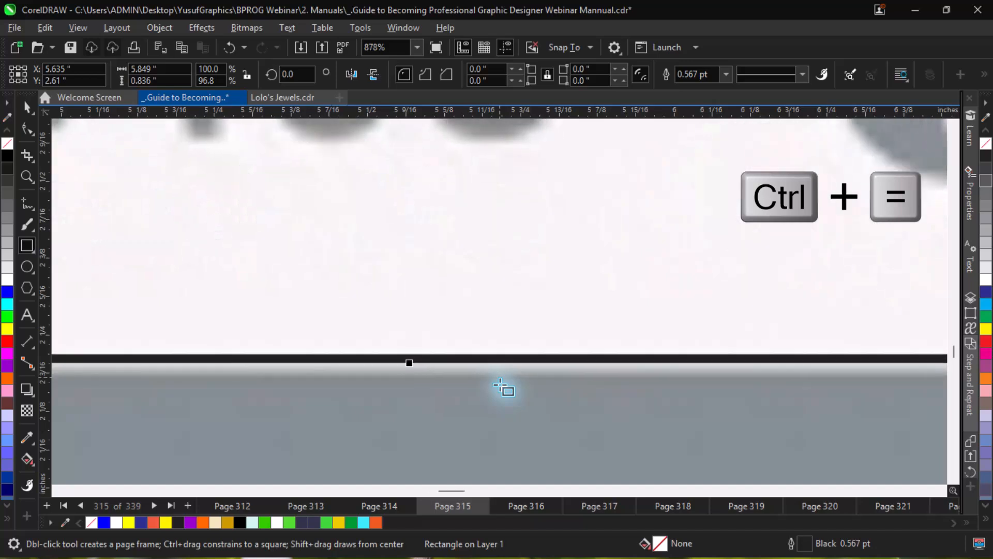
{"action": "key", "text": "ctrl+equal"}
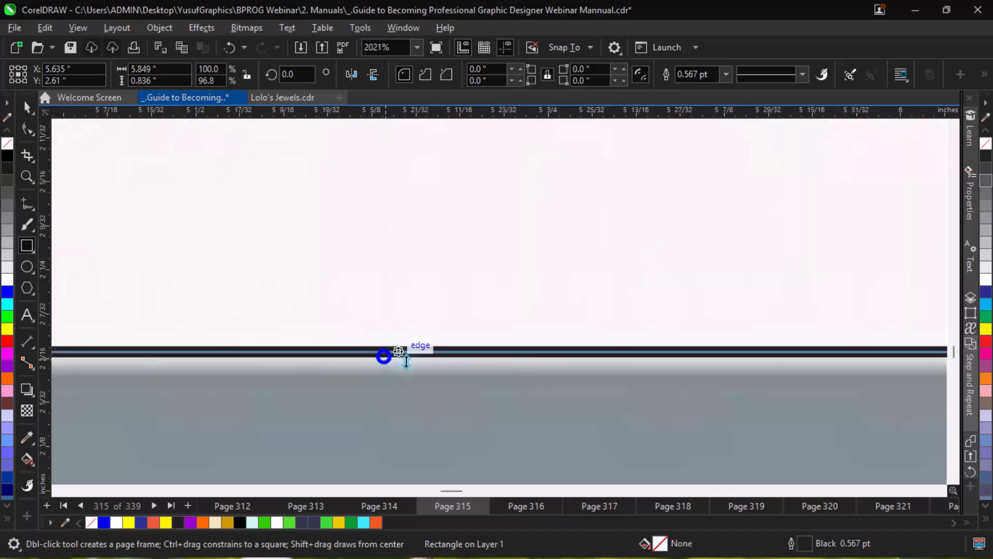
{"action": "left_click_drag", "start_coordinate": [406, 361], "coordinate": [424, 372]}
{"action": "key", "text": "ctrl+minus"}
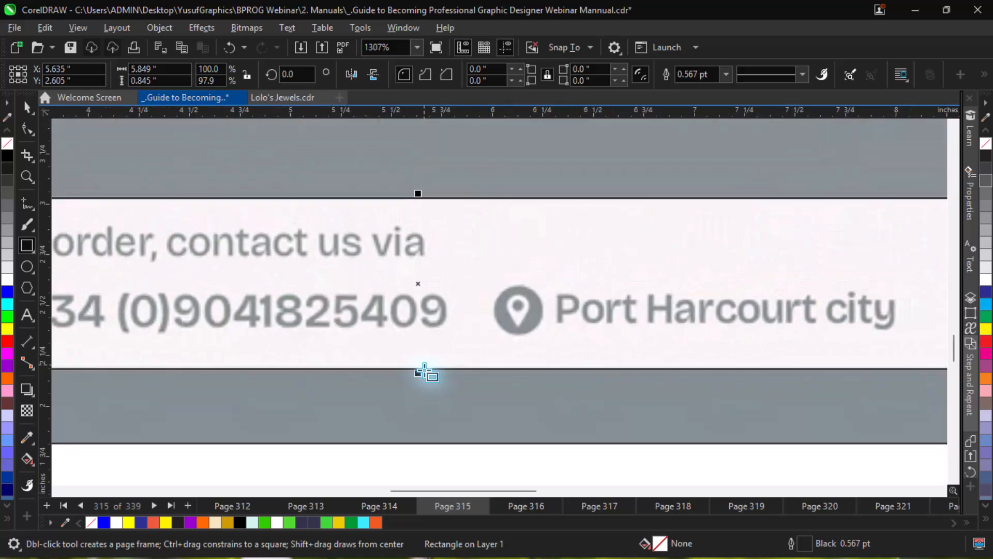
{"action": "scroll", "coordinate": [426, 373], "scroll_direction": "down", "scroll_amount": 8}
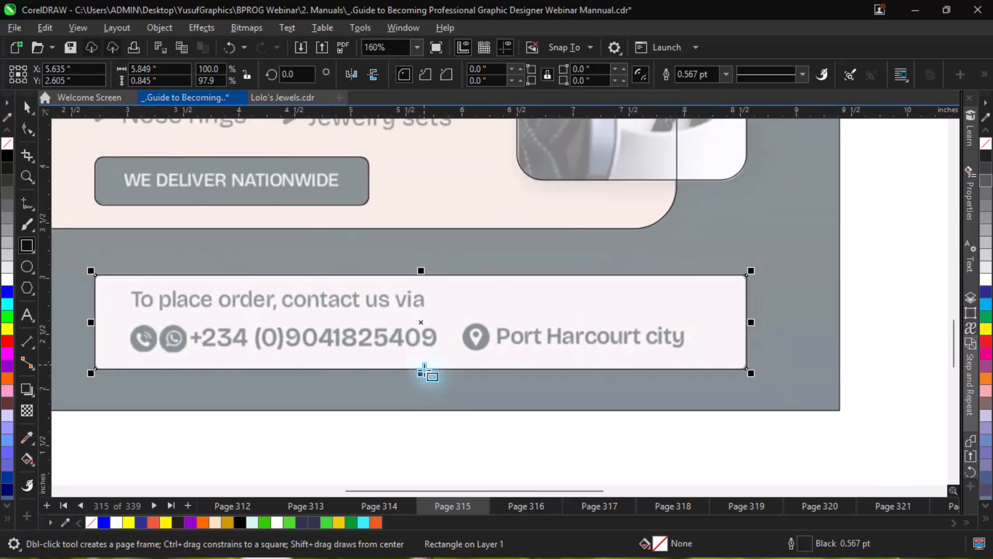
{"action": "left_click", "coordinate": [28, 130]}
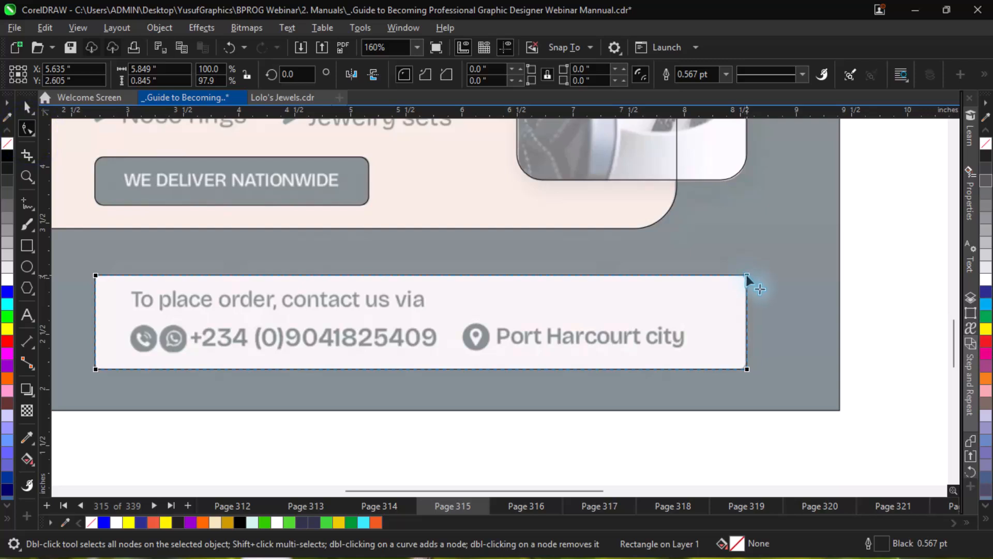
{"action": "key", "text": "space"}
{"action": "left_click_drag", "start_coordinate": [746, 306], "coordinate": [694, 336]}
{"action": "key", "text": "ctrl+z"}
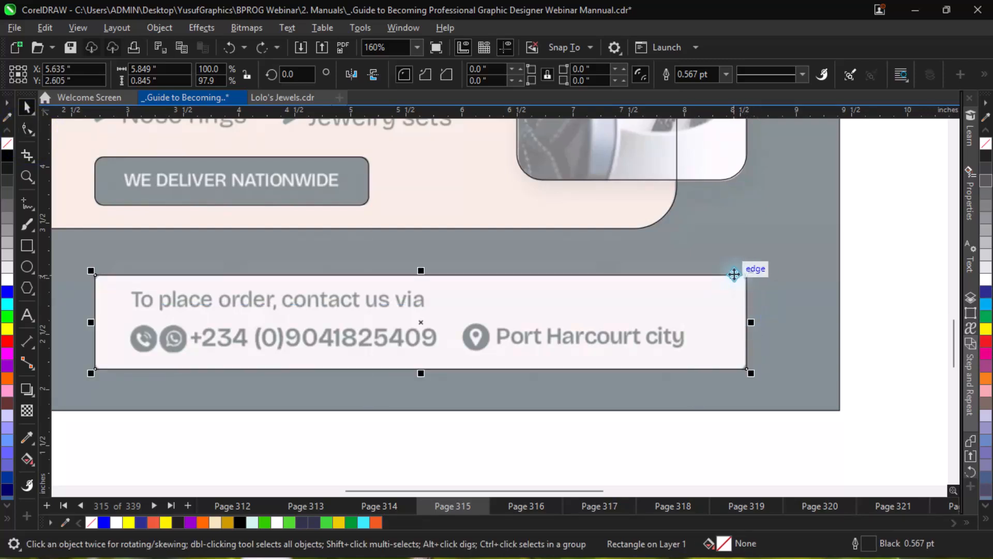
Step: Round all four corners of the contact box rectangle to about 0.061 in with the Shape tool
{"action": "scroll", "coordinate": [734, 274], "scroll_direction": "left", "scroll_amount": 10}
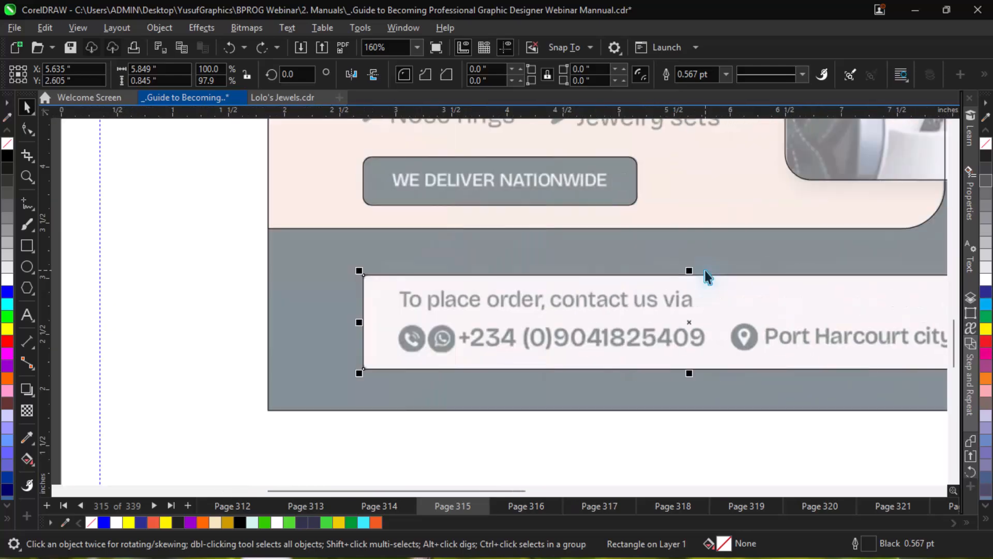
{"action": "scroll", "coordinate": [705, 270], "scroll_direction": "right", "scroll_amount": 5}
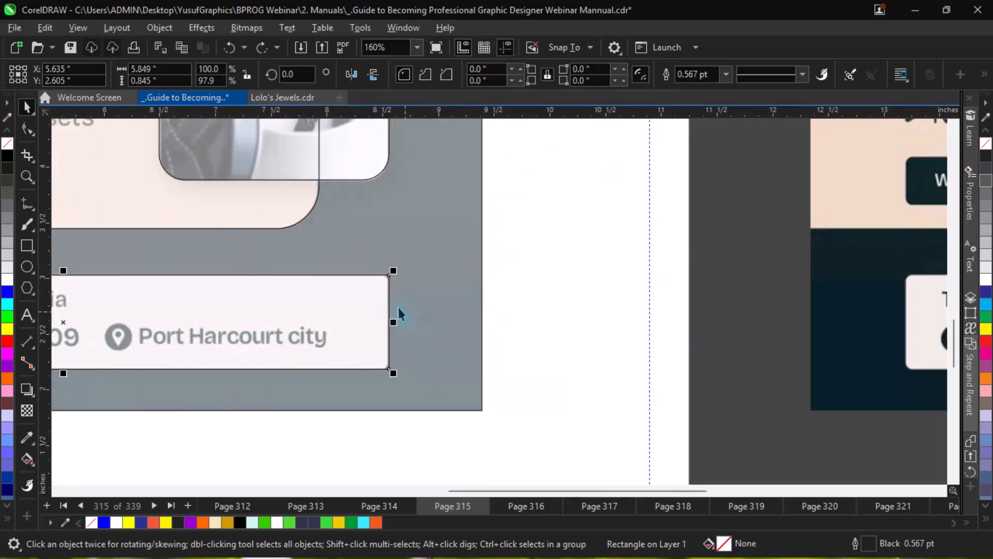
{"action": "key", "text": "ctrl+equal"}
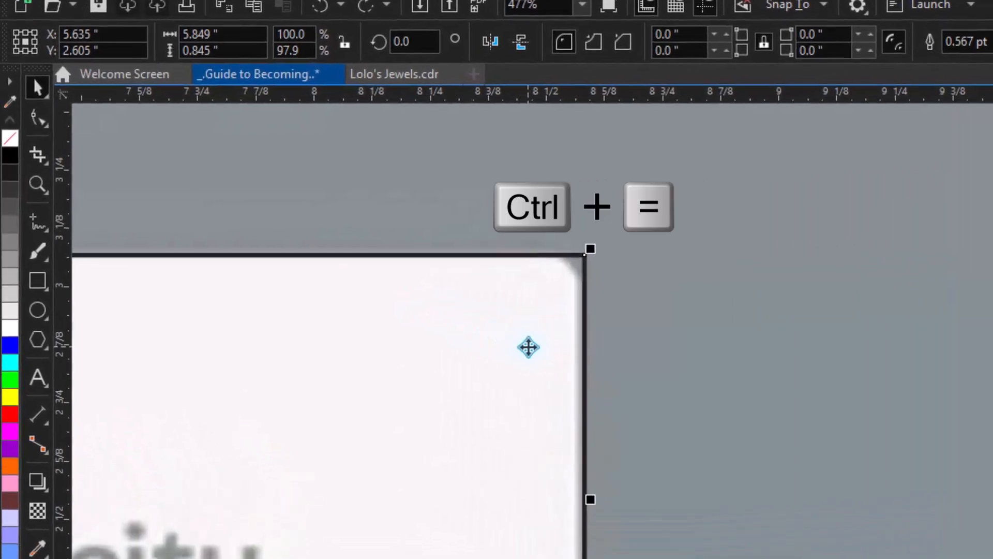
{"action": "key", "text": "F10"}
{"action": "left_click", "coordinate": [39, 126]}
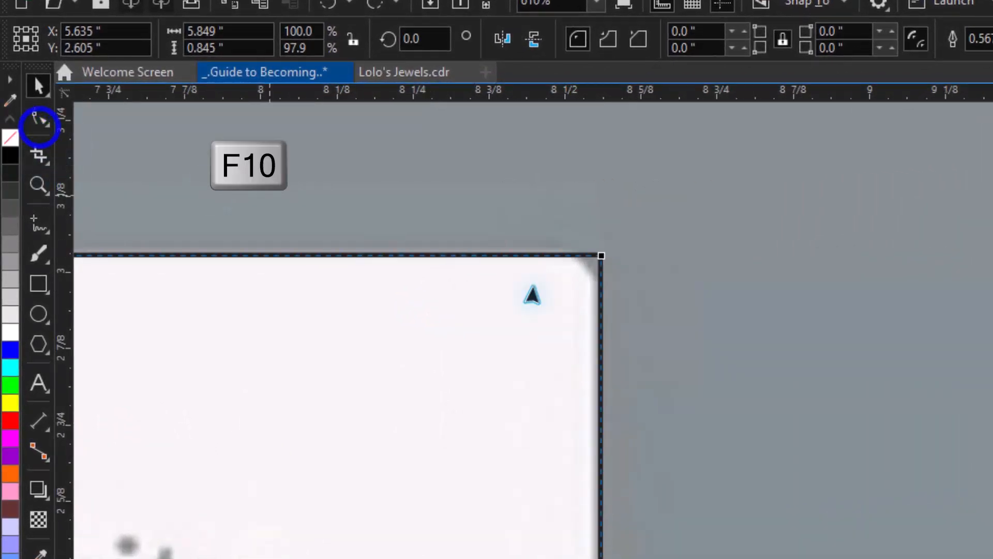
{"action": "left_click", "coordinate": [601, 255]}
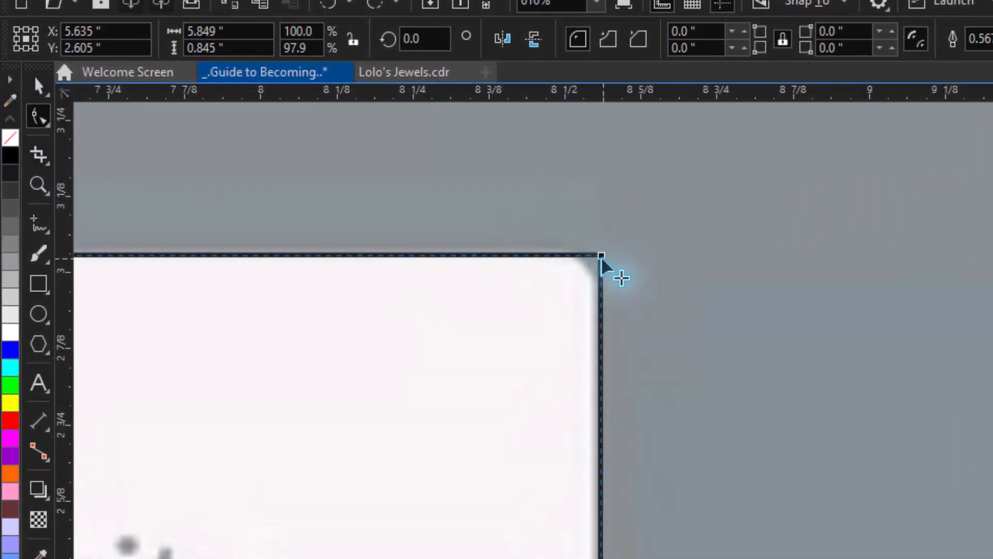
{"action": "left_click_drag", "start_coordinate": [601, 257], "coordinate": [563, 275]}
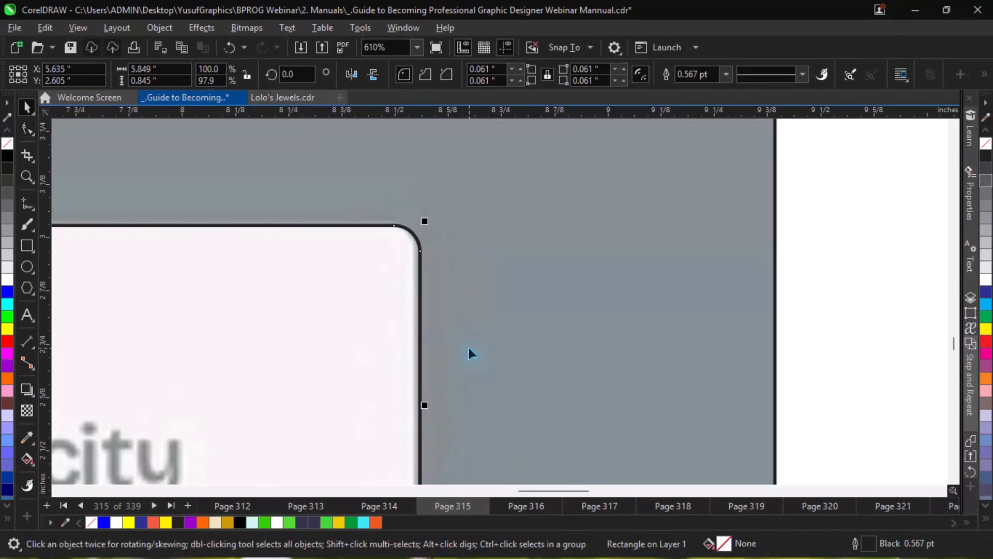
Step: Narrow the contact rectangle to 5.836 in so its outer side edge matches the reference box
{"action": "mouse_move", "coordinate": [422, 389]}
{"action": "left_mouse_down"}
{"action": "mouse_move", "coordinate": [425, 403]}
{"action": "mouse_move", "coordinate": [420, 379]}
{"action": "left_mouse_up"}
{"action": "key", "text": "ctrl+equal"}
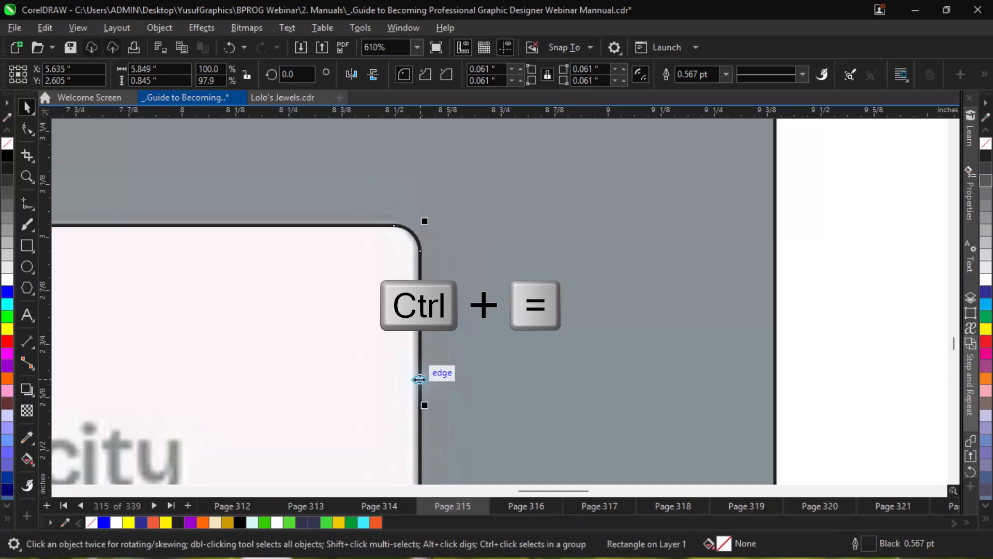
{"action": "scroll", "coordinate": [419, 379], "scroll_direction": "left", "scroll_amount": 4}
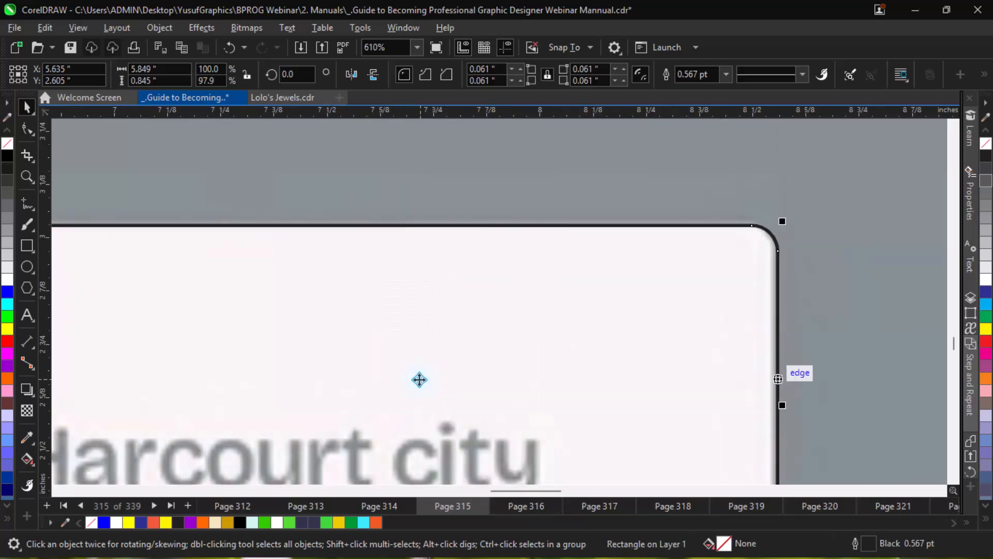
{"action": "scroll", "coordinate": [420, 379], "scroll_direction": "up", "scroll_amount": 3}
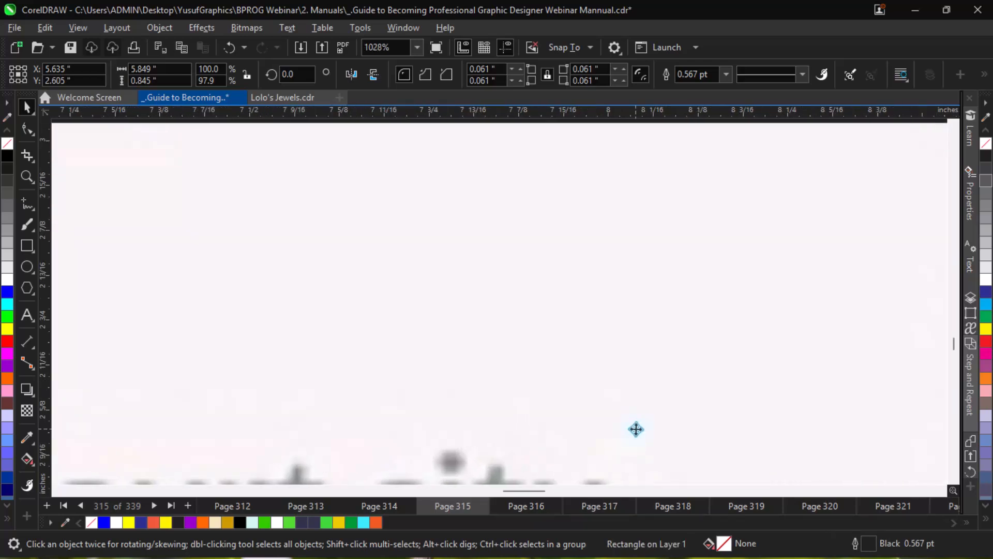
{"action": "key", "text": "alt+Right"}
{"action": "key", "text": "alt+Right"}
{"action": "key", "text": "alt+Right"}
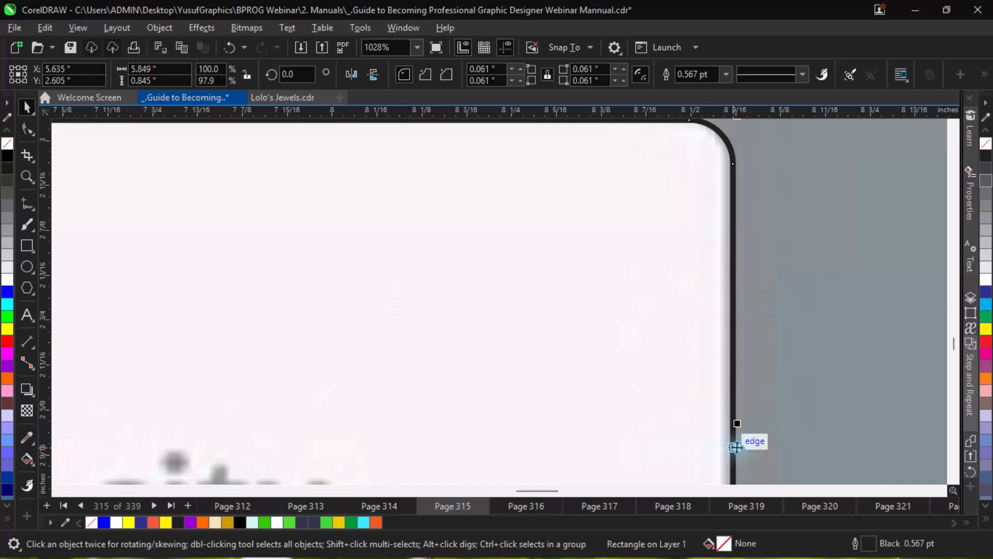
{"action": "left_click_drag", "start_coordinate": [738, 422], "coordinate": [734, 415]}
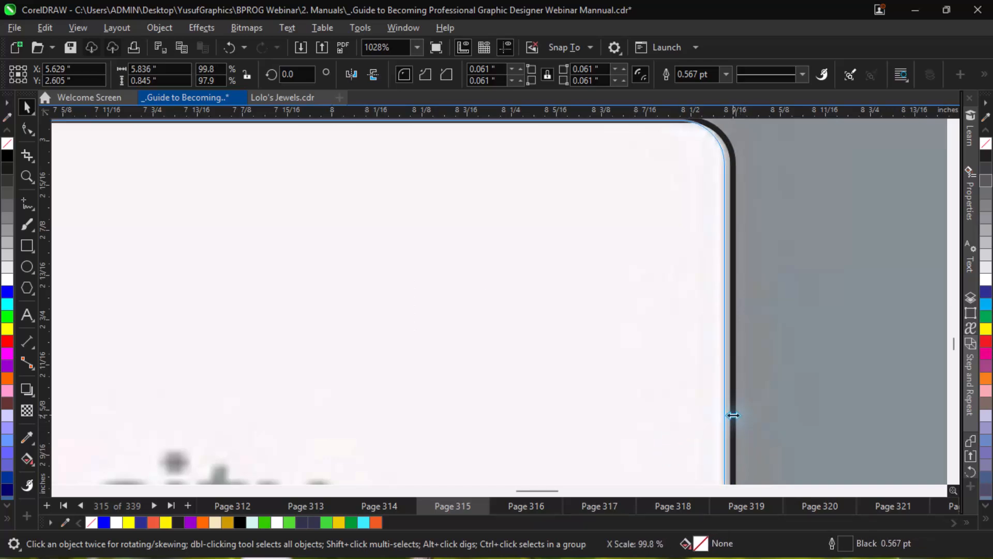
Step: Examine the traced outlines over the faded flyer and the full-colour original beside the page
{"action": "key", "text": "F4"}
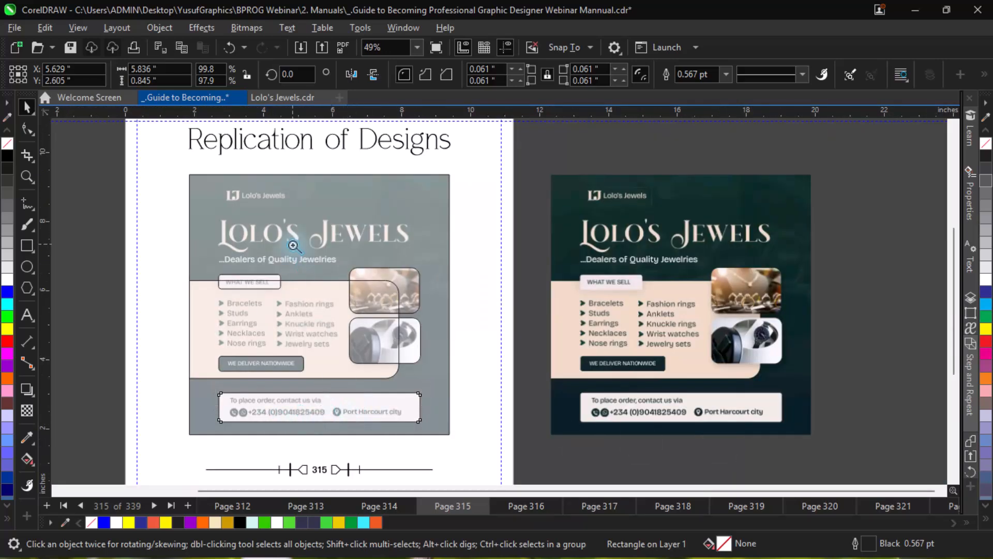
{"action": "key", "text": "z"}
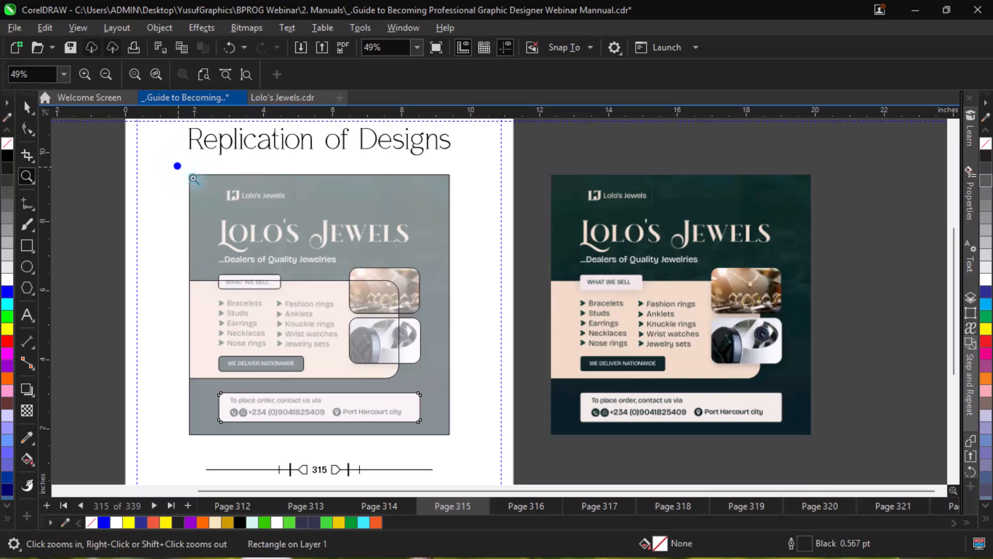
{"action": "left_click_drag", "start_coordinate": [194, 179], "coordinate": [469, 449]}
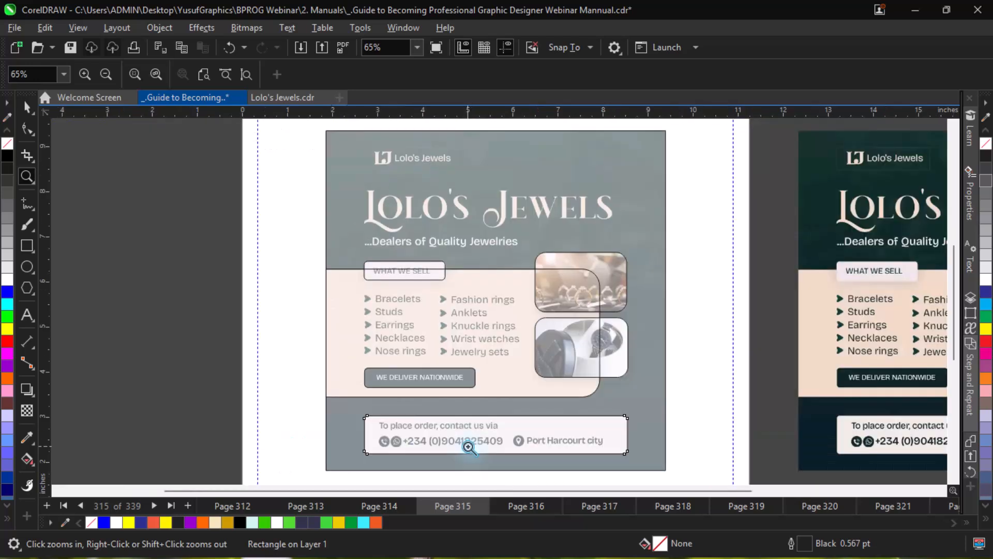
{"action": "key", "text": "space"}
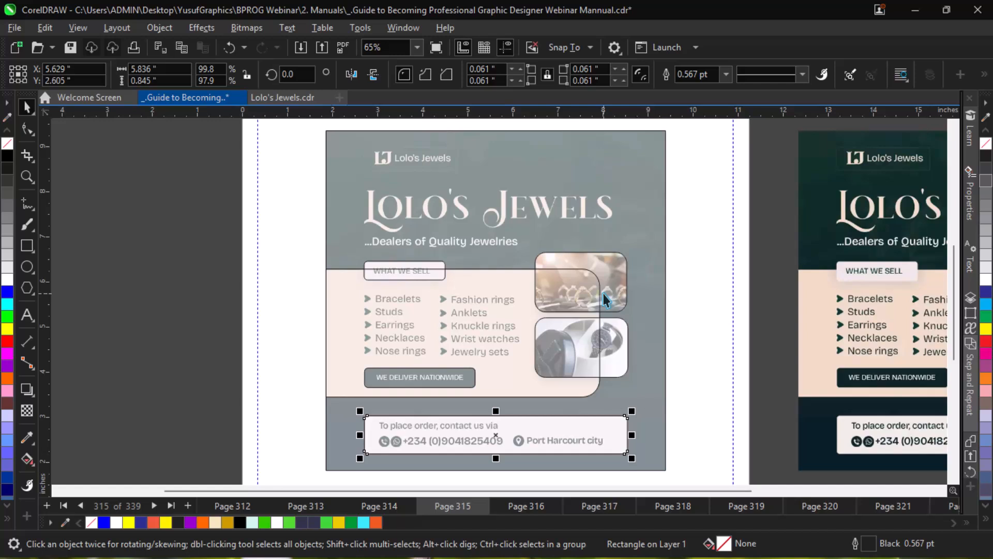
{"action": "key", "text": "alt+Right"}
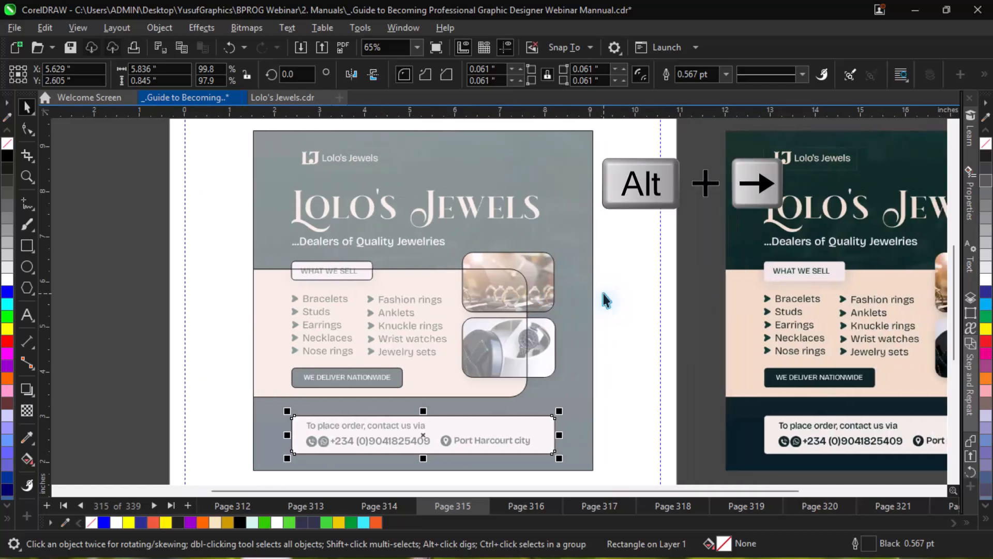
{"action": "key", "text": "alt+Right"}
{"action": "key", "text": "alt+Right"}
{"action": "key", "text": "alt+Right"}
{"action": "key", "text": "alt+Right"}
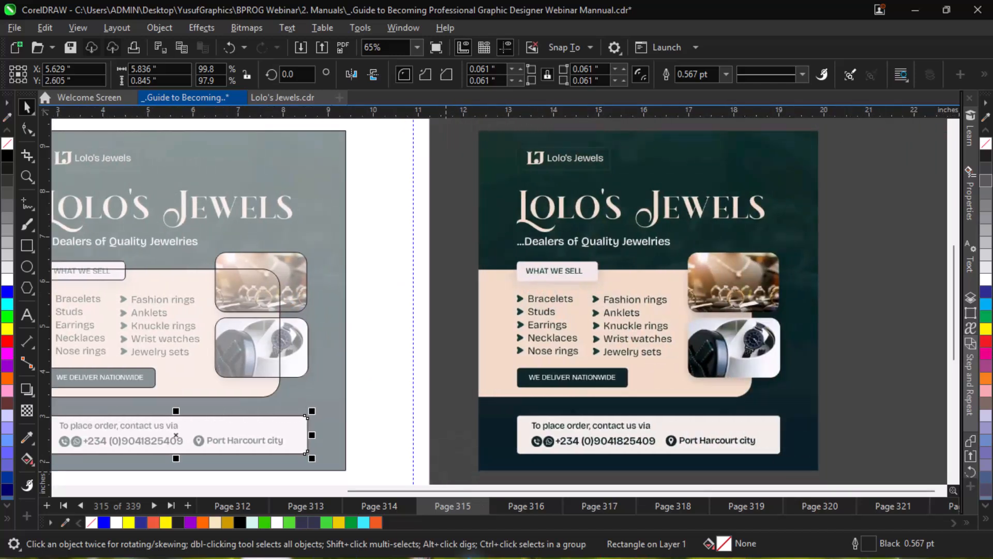
Step: Switch to OcrApp to extract the flyer's text
{"action": "key", "text": "super"}
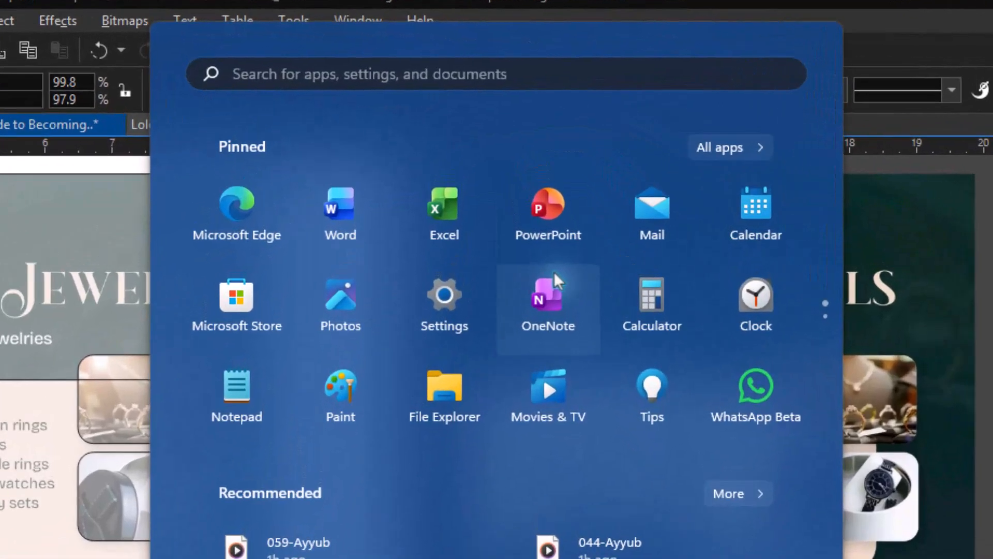
{"action": "scroll", "coordinate": [554, 202], "scroll_direction": "down", "scroll_amount": 1}
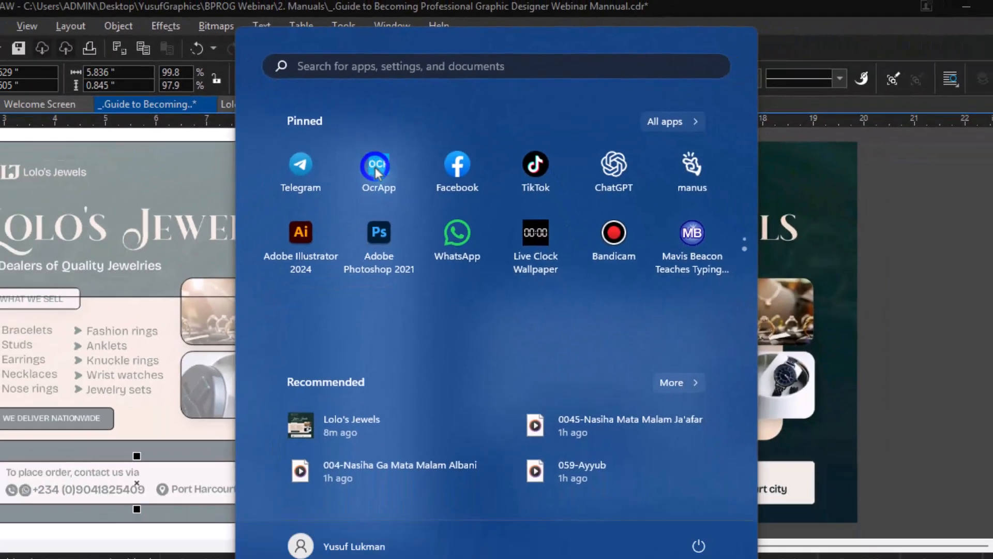
{"action": "left_click", "coordinate": [288, 264]}
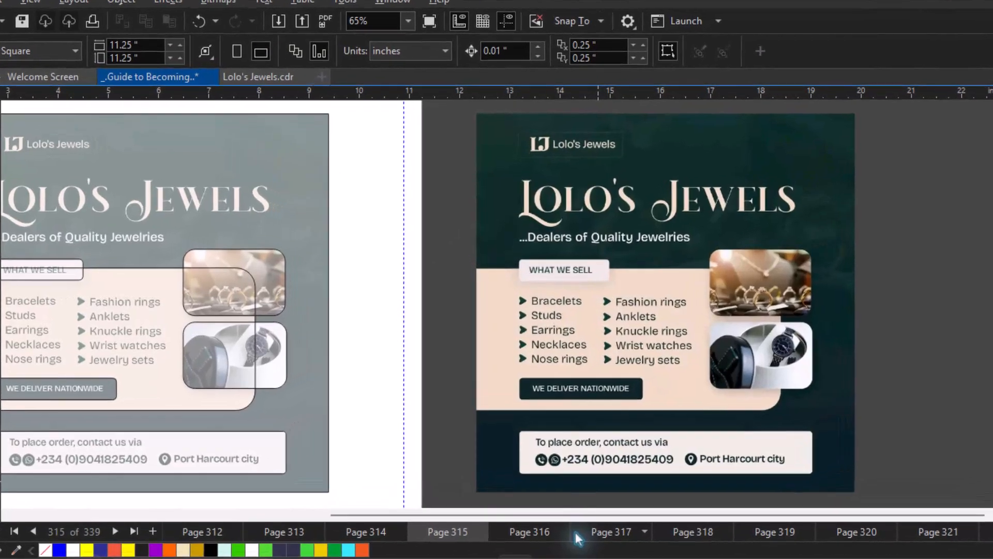
{"action": "key", "text": "super"}
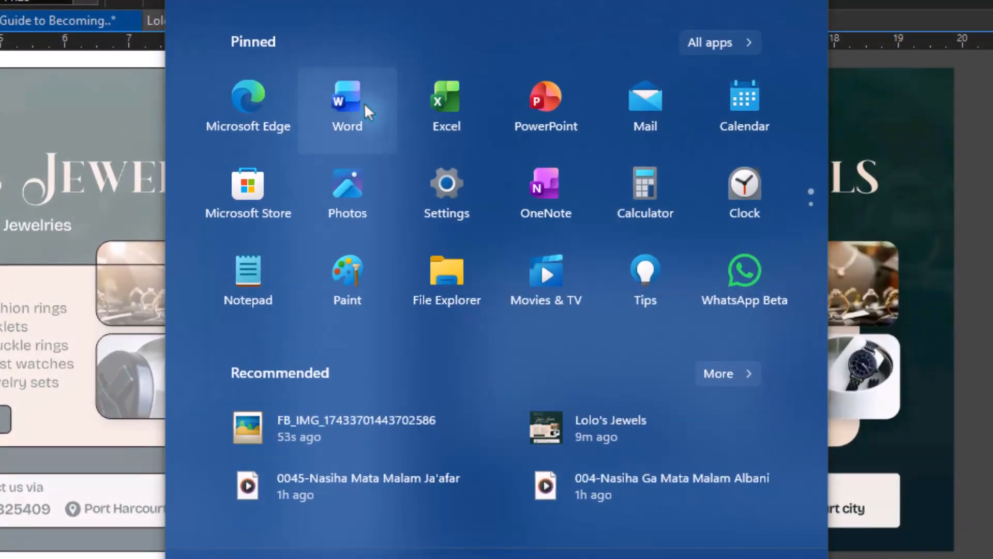
{"action": "scroll", "coordinate": [365, 103], "scroll_direction": "down", "scroll_amount": 1}
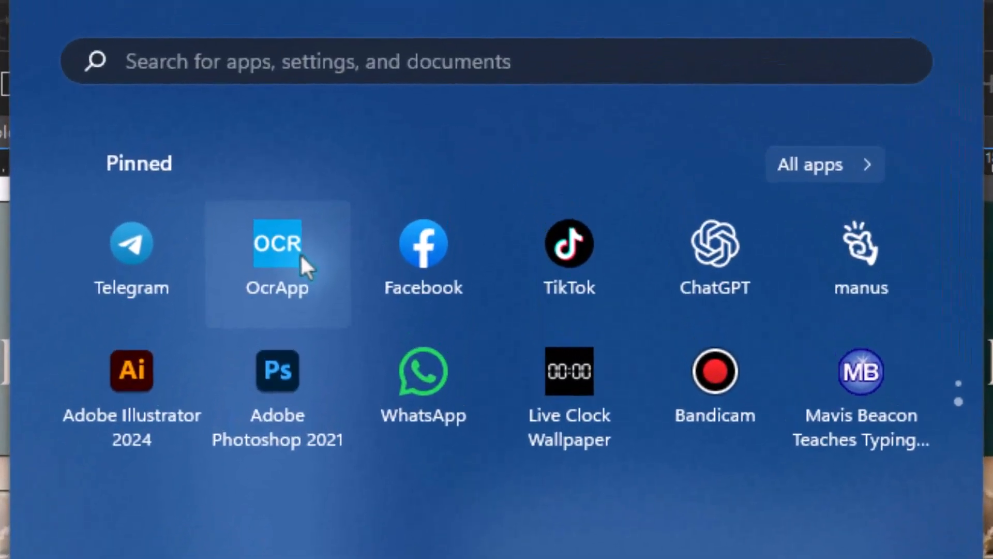
{"action": "left_click", "coordinate": [295, 265]}
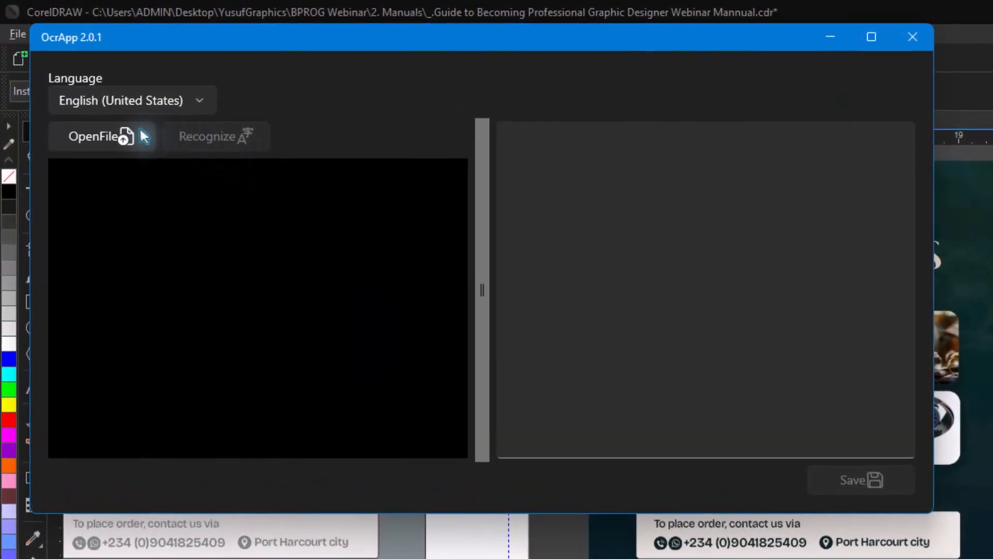
{"action": "left_click", "coordinate": [109, 116]}
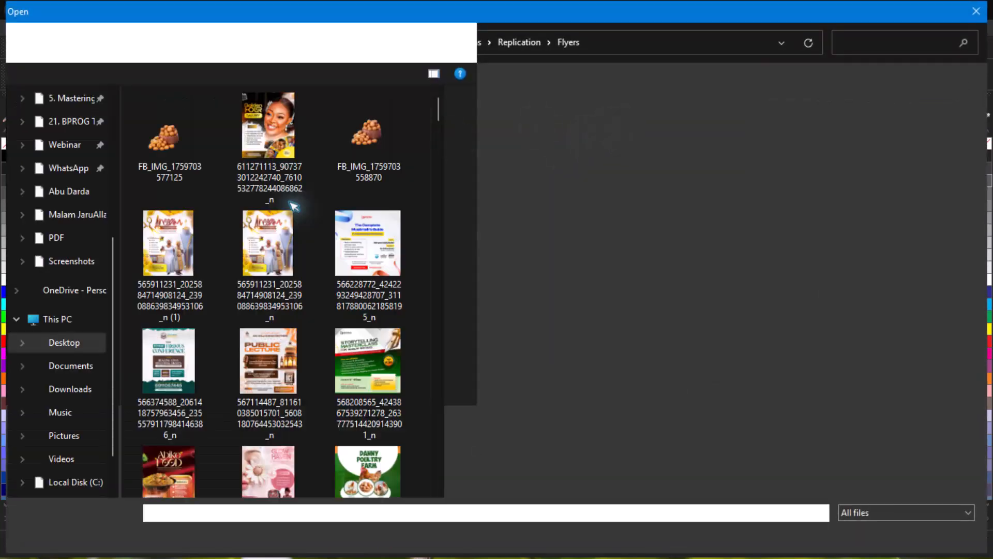
{"action": "scroll", "coordinate": [291, 318], "scroll_direction": "down", "scroll_amount": 10}
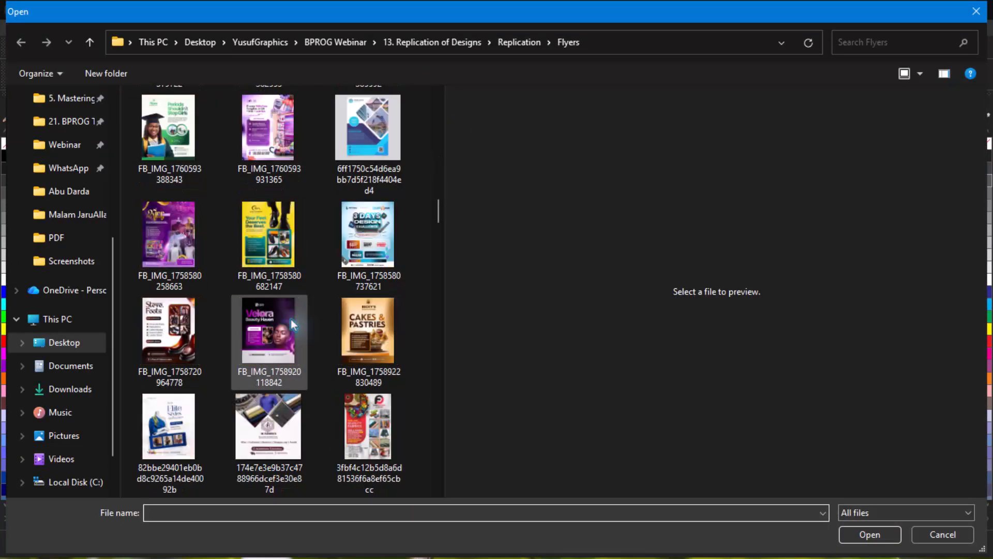
{"action": "scroll", "coordinate": [291, 319], "scroll_direction": "down", "scroll_amount": 5}
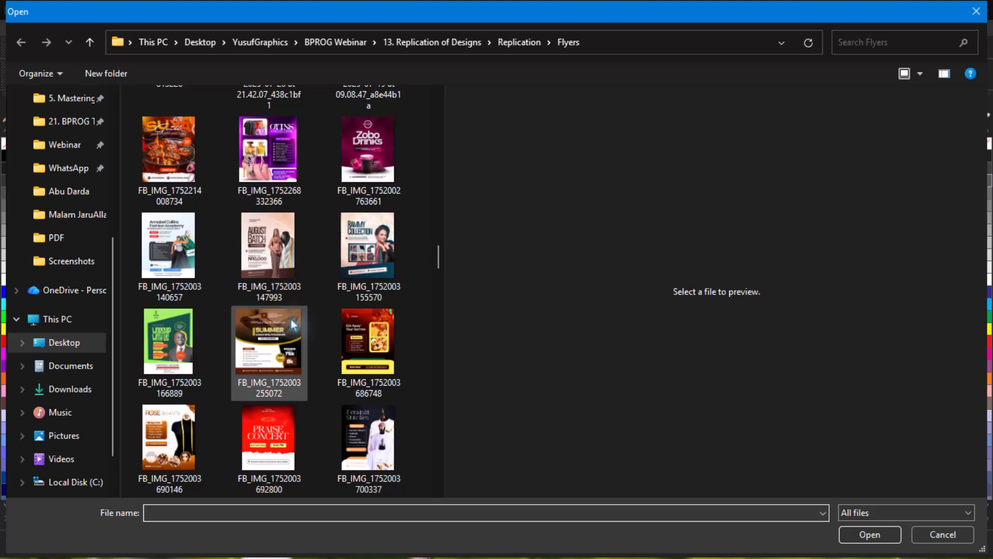
{"action": "scroll", "coordinate": [241, 315], "scroll_direction": "down", "scroll_amount": 8}
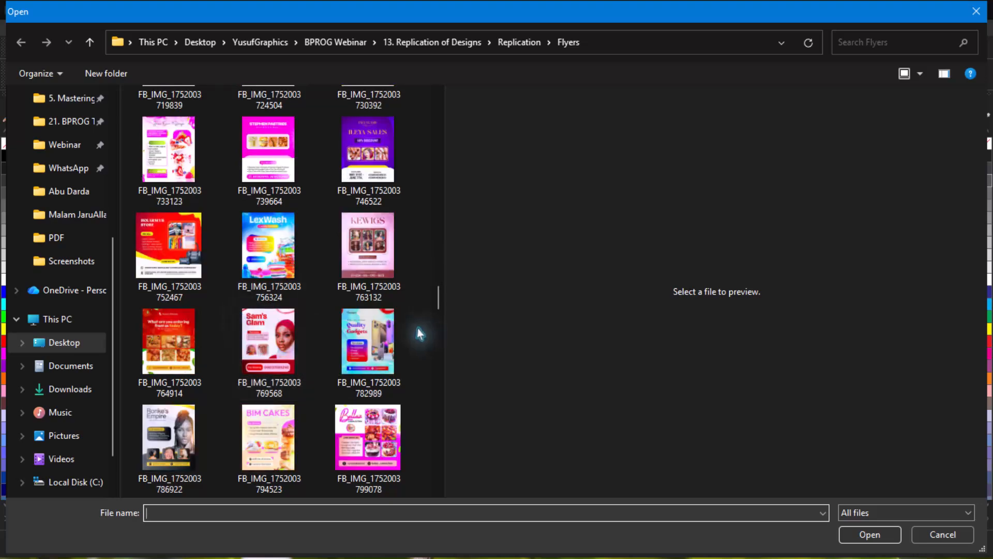
{"action": "left_click_drag", "start_coordinate": [437, 298], "coordinate": [436, 361]}
{"action": "left_click", "coordinate": [169, 365]}
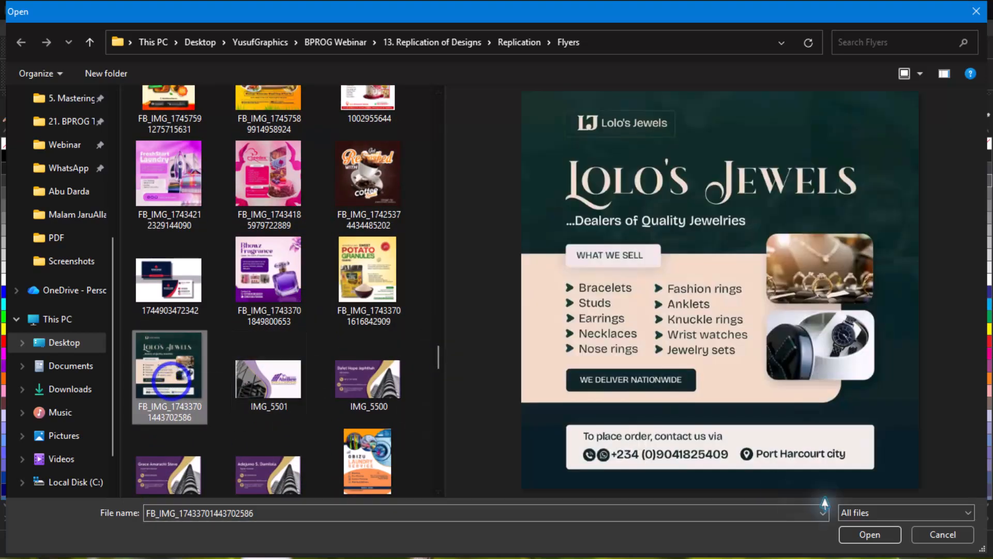
{"action": "left_click", "coordinate": [864, 538]}
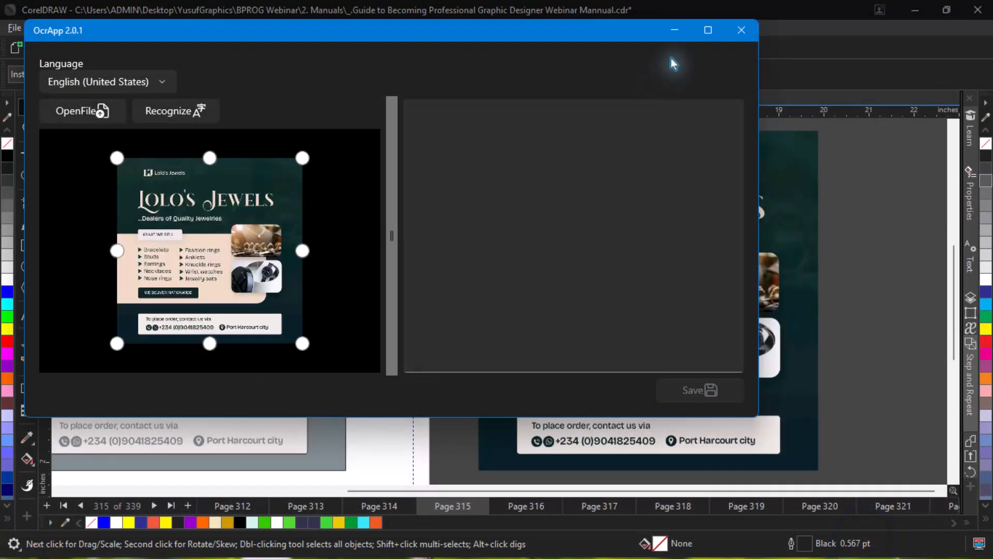
Step: Maximize the OCR window and recognize the flyer's text with the language set to English (United States)
{"action": "left_click", "coordinate": [697, 36]}
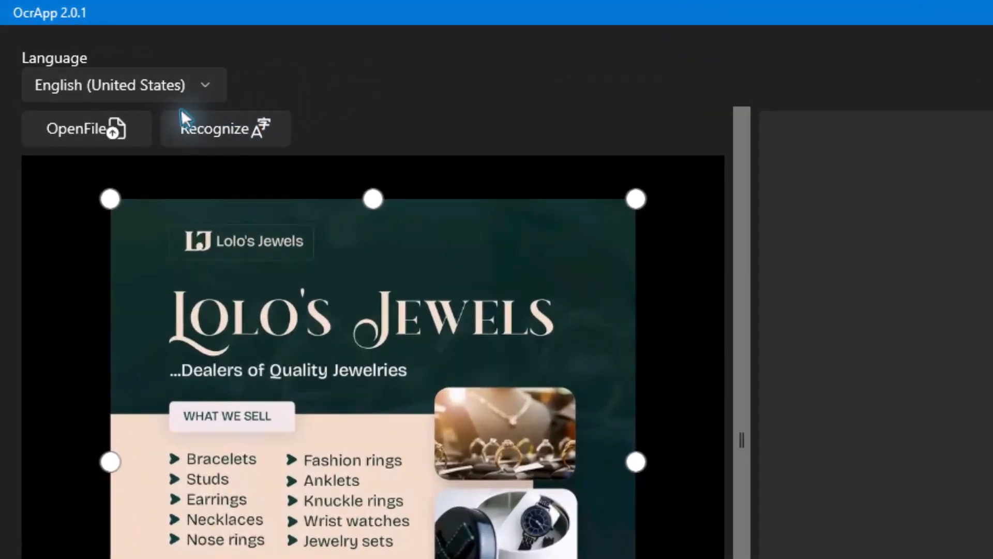
{"action": "left_click", "coordinate": [185, 89]}
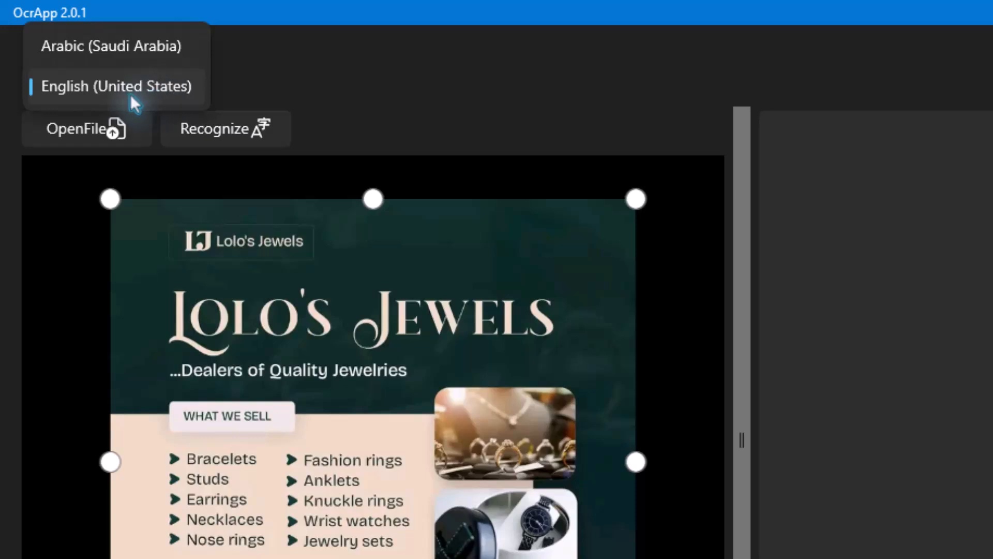
{"action": "left_click", "coordinate": [155, 89]}
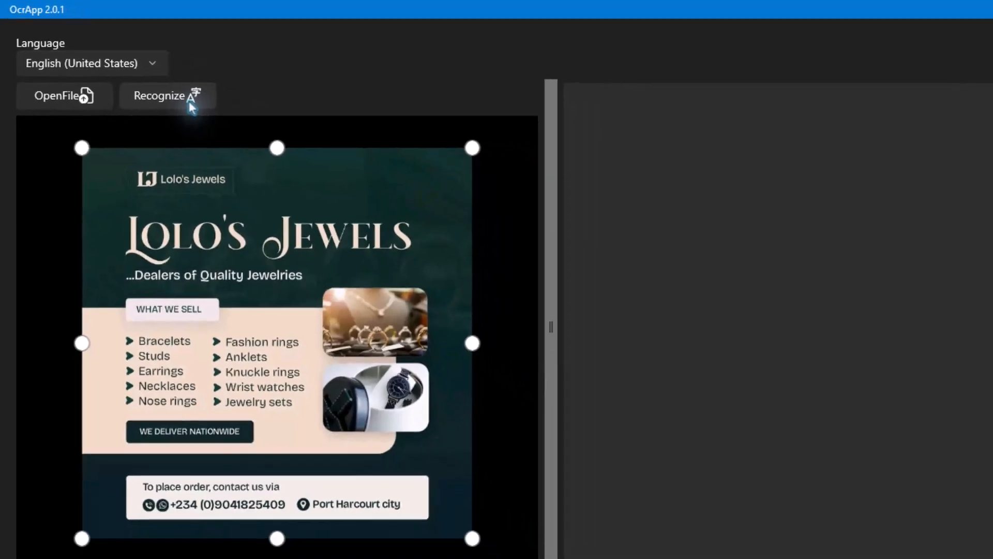
{"action": "left_click", "coordinate": [254, 134]}
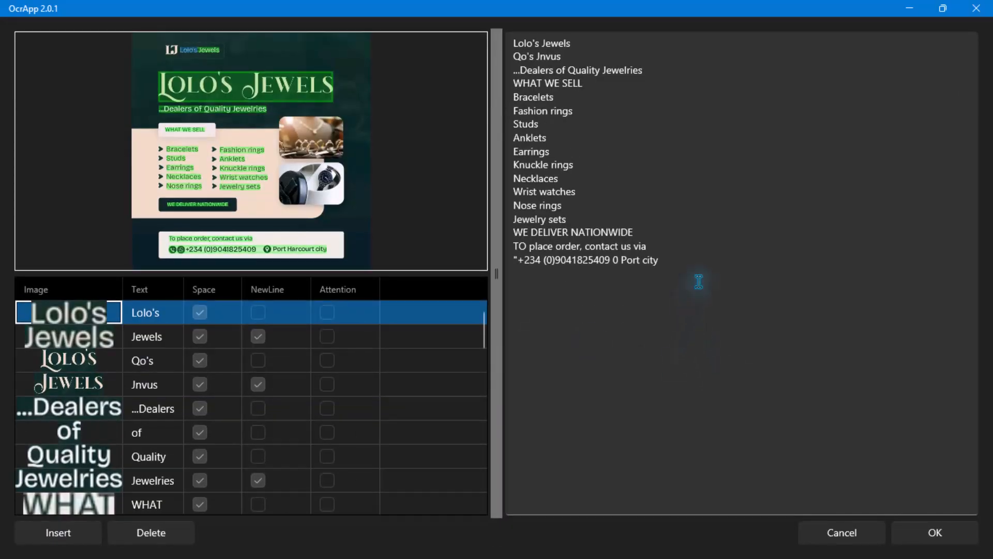
Step: Copy all of the text recognized from the flyer
{"action": "key", "text": "ctrl+a"}
{"action": "right_click", "coordinate": [699, 281]}
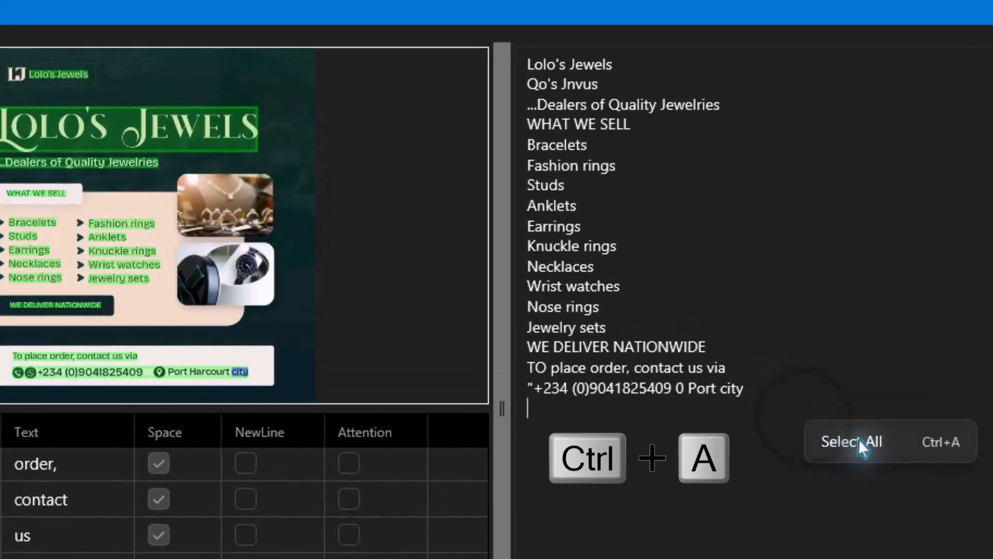
{"action": "left_click", "coordinate": [860, 442]}
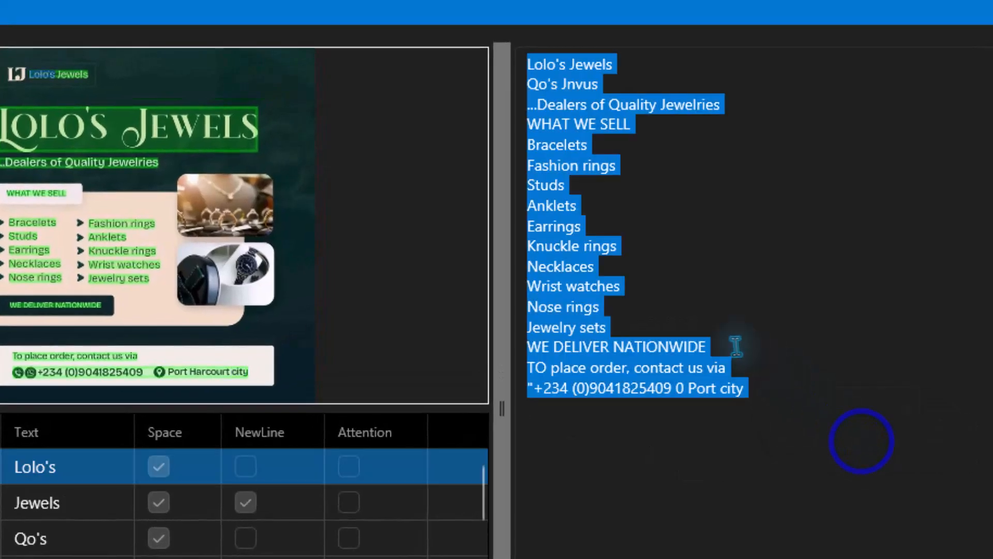
{"action": "right_click", "coordinate": [616, 355]}
{"action": "key", "text": "ctrl+c"}
{"action": "left_click", "coordinate": [695, 408]}
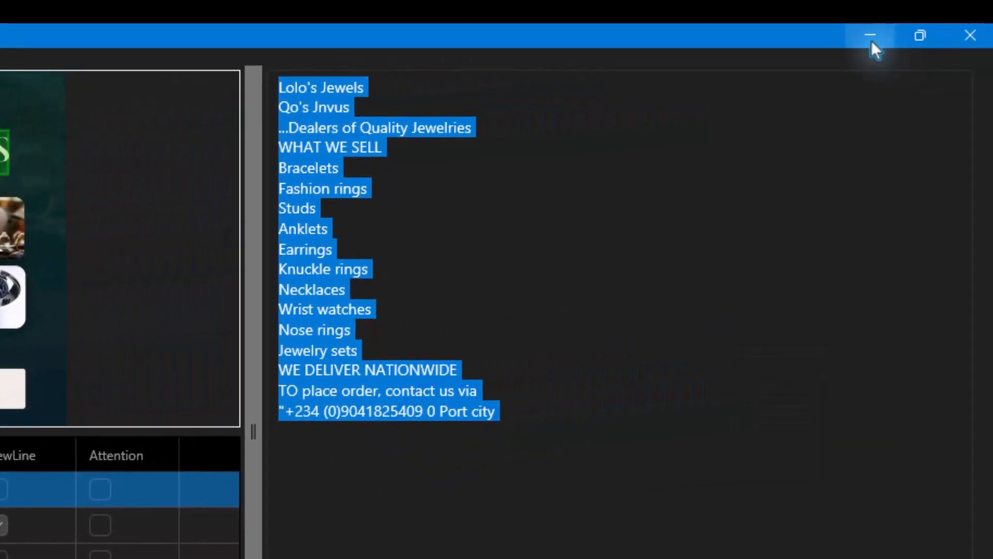
Step: Switch back to CorelDRAW, paste the copied text on page 315, and move its frame beside the faded flyer
{"action": "left_click", "coordinate": [869, 38]}
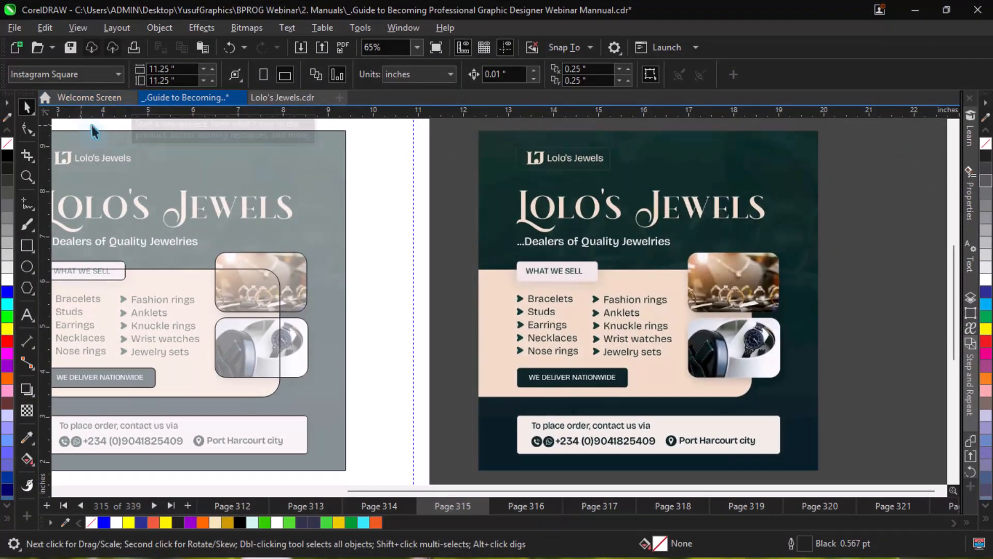
{"action": "key", "text": "ctrl+v"}
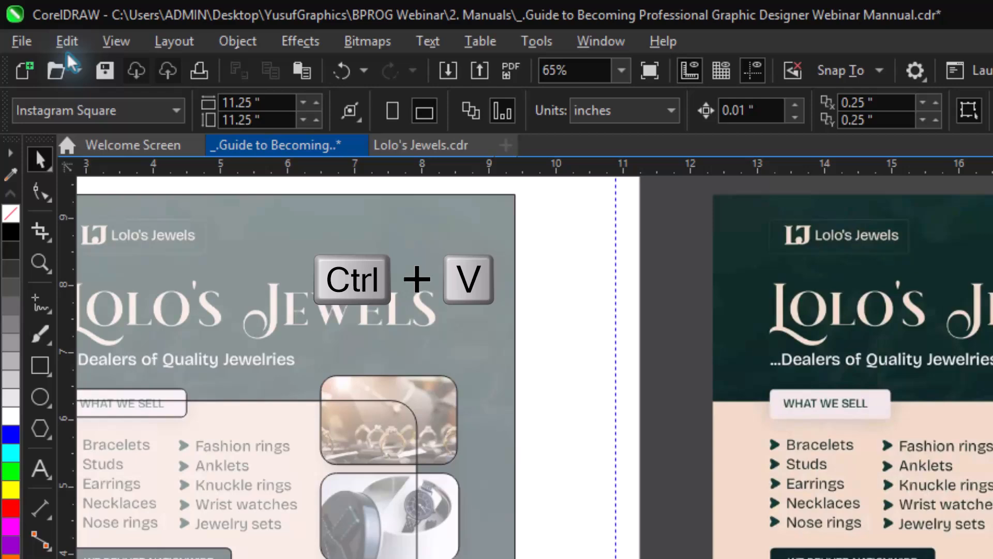
{"action": "left_click", "coordinate": [45, 27]}
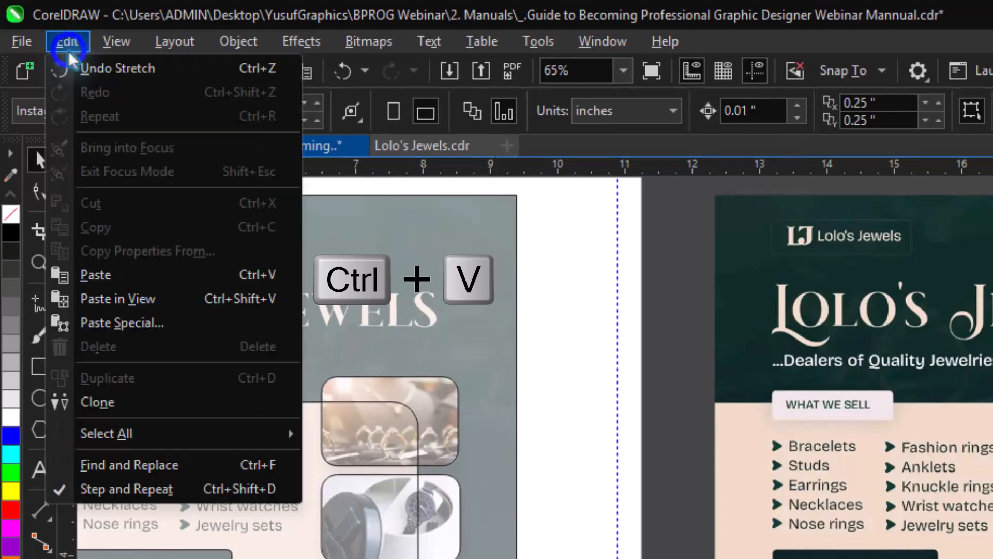
{"action": "left_click", "coordinate": [104, 282]}
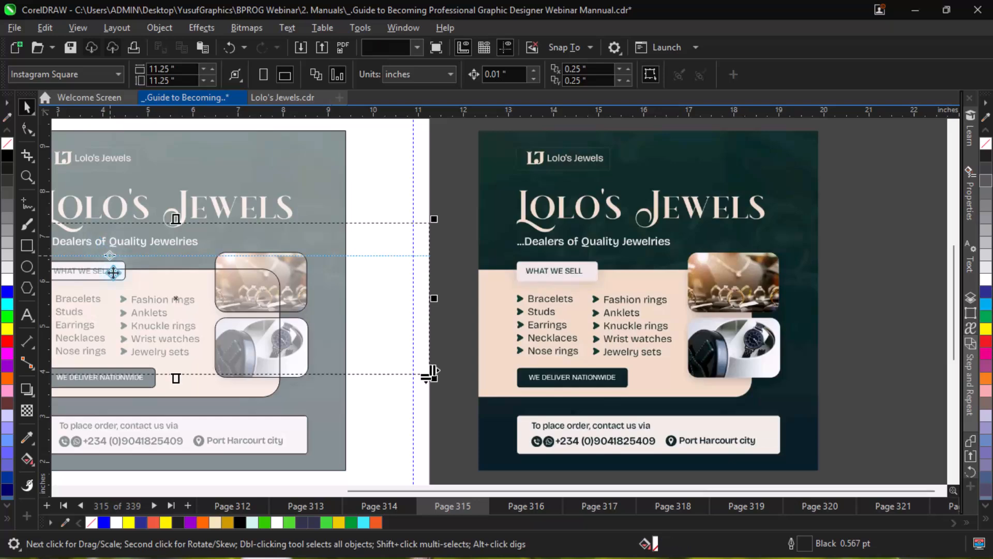
{"action": "left_click_drag", "start_coordinate": [175, 299], "coordinate": [637, 340]}
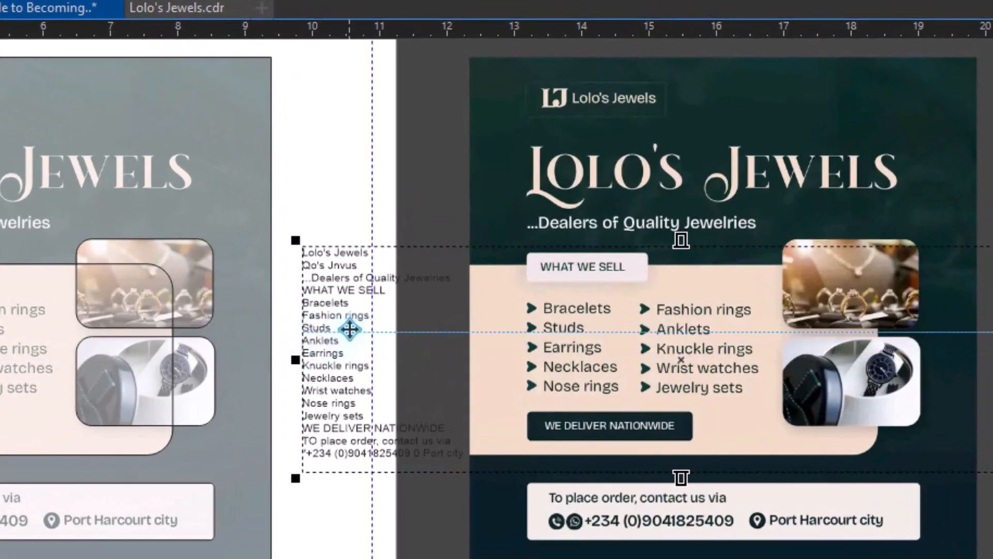
Step: Convert the pasted paragraph text to artistic text and shift it slightly closer to the faded flyer
{"action": "right_click", "coordinate": [350, 329]}
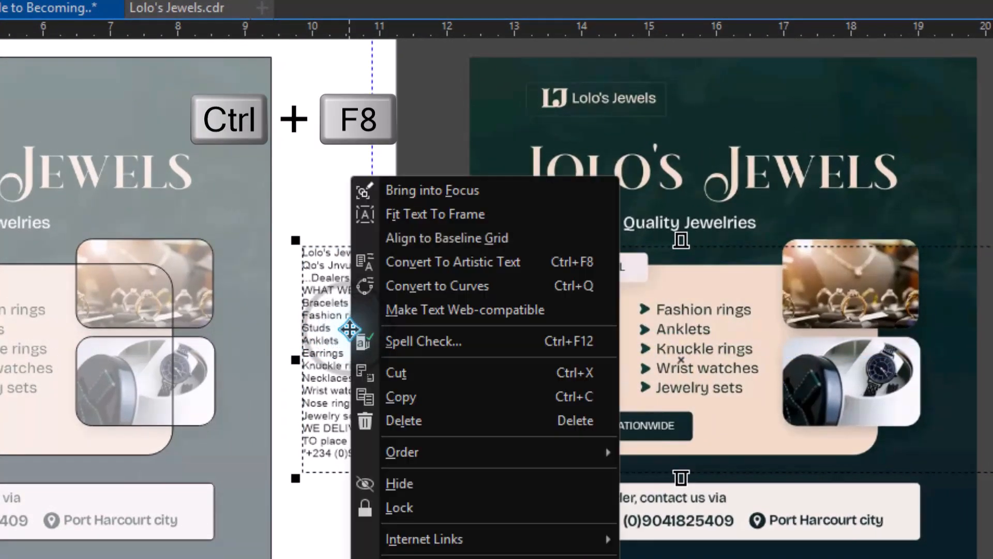
{"action": "left_click", "coordinate": [485, 266]}
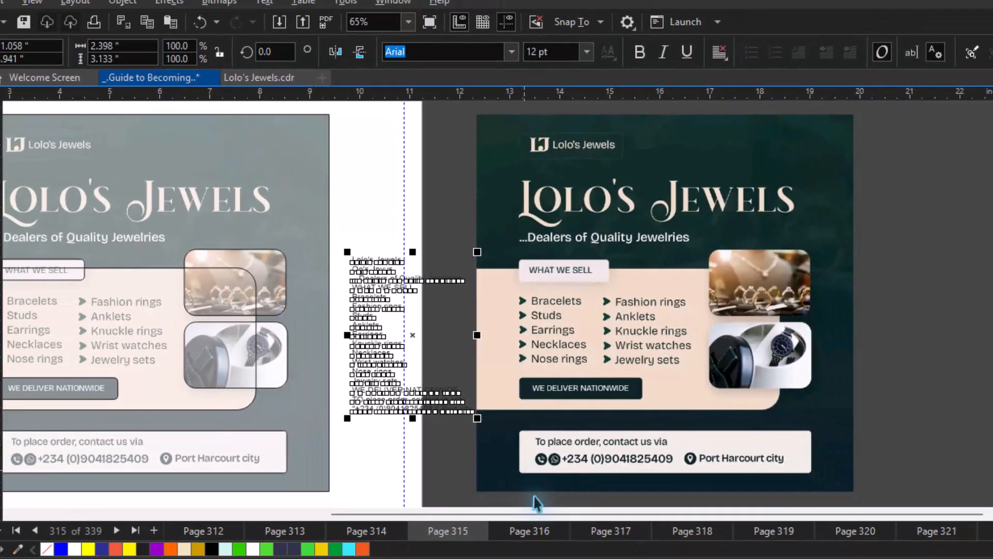
{"action": "key", "text": "alt+Left"}
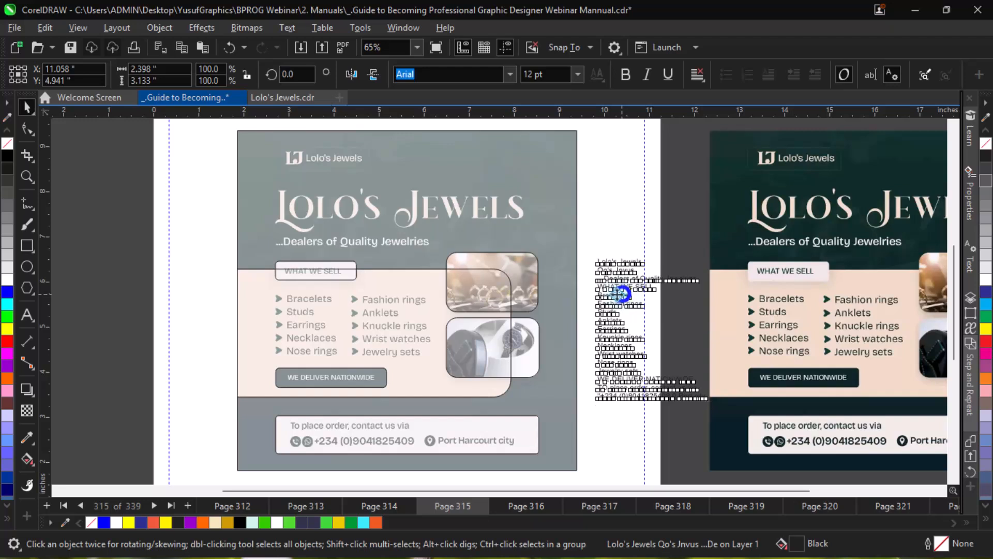
{"action": "left_click_drag", "start_coordinate": [621, 294], "coordinate": [600, 284]}
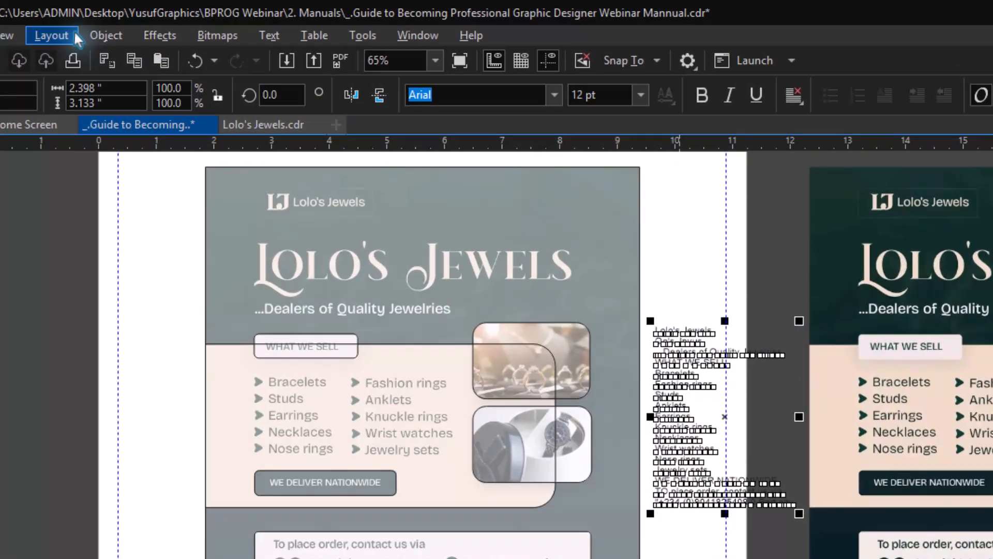
Step: Break the artistic text block apart into separate lines
{"action": "key", "text": "ctrl+k"}
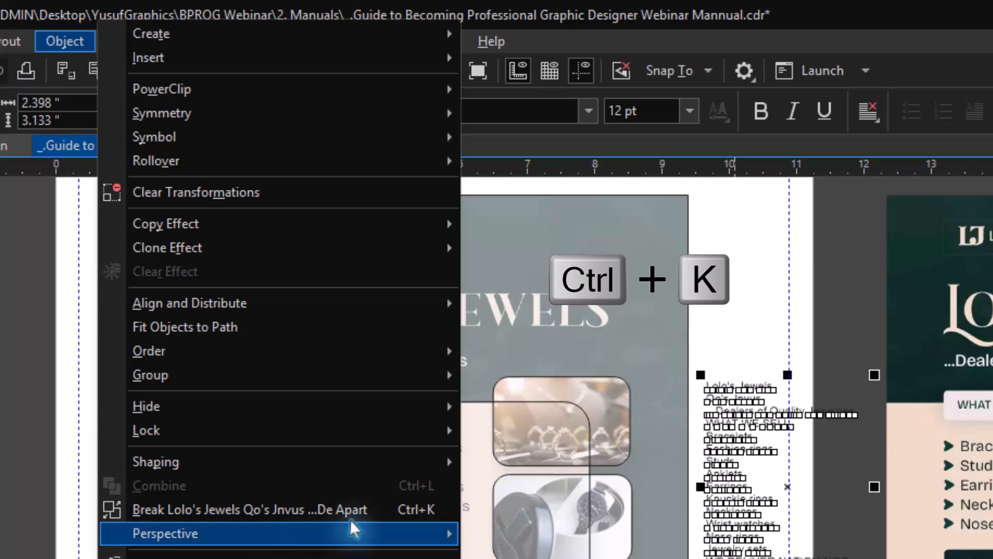
{"action": "left_click", "coordinate": [321, 511]}
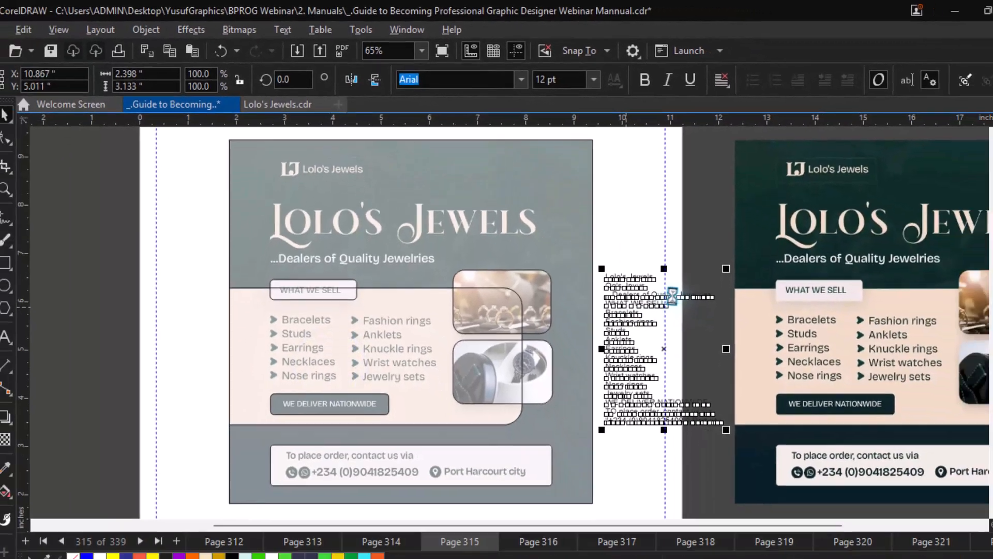
{"action": "left_click", "coordinate": [737, 371]}
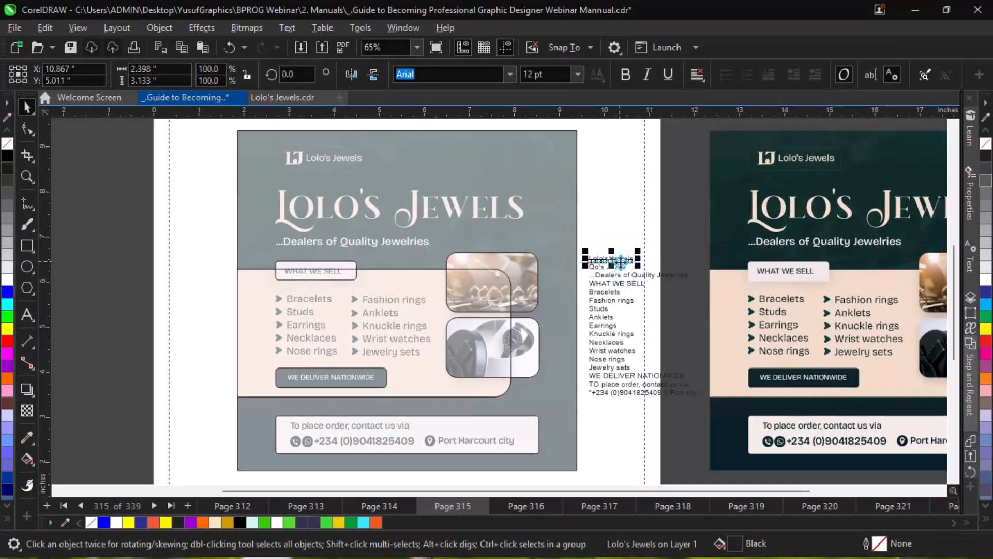
Step: Move the Lolo's Jewels, Qo's Jnvus, ...Dealers of Quality Jewelries and WHAT WE SELL lines onto their counterparts on the faded flyer
{"action": "left_click_drag", "start_coordinate": [464, 226], "coordinate": [355, 167]}
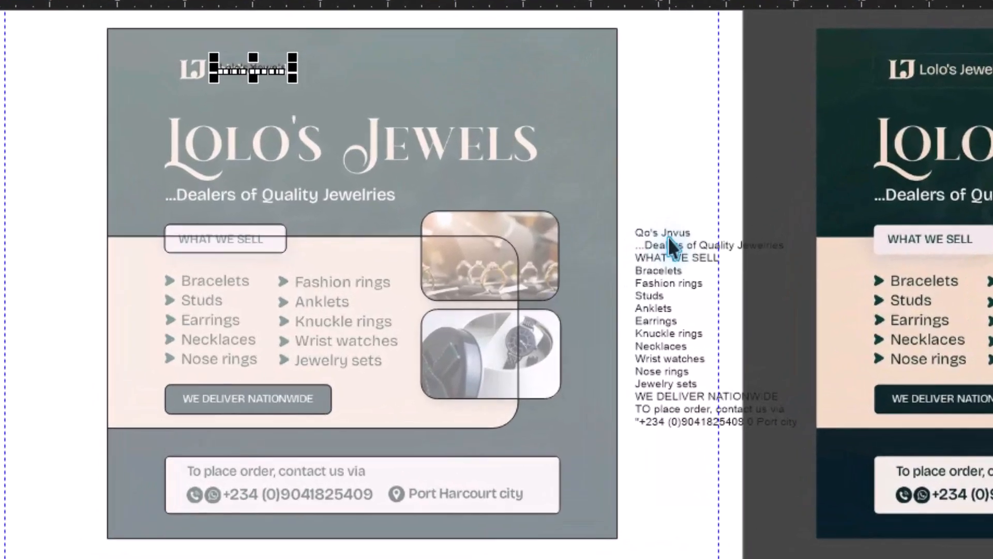
{"action": "left_click_drag", "start_coordinate": [668, 237], "coordinate": [281, 139]}
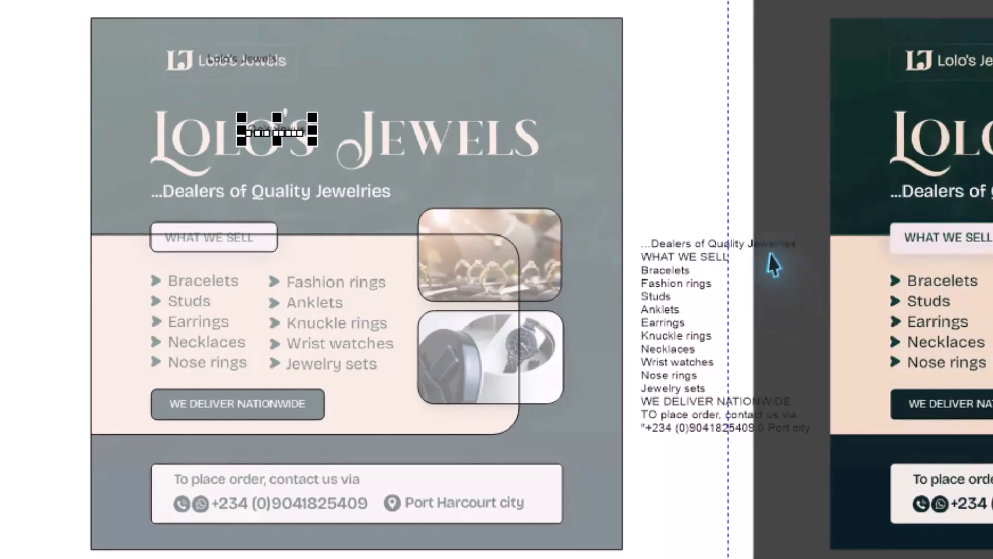
{"action": "left_click", "coordinate": [698, 240]}
{"action": "left_click_drag", "start_coordinate": [705, 240], "coordinate": [221, 195]}
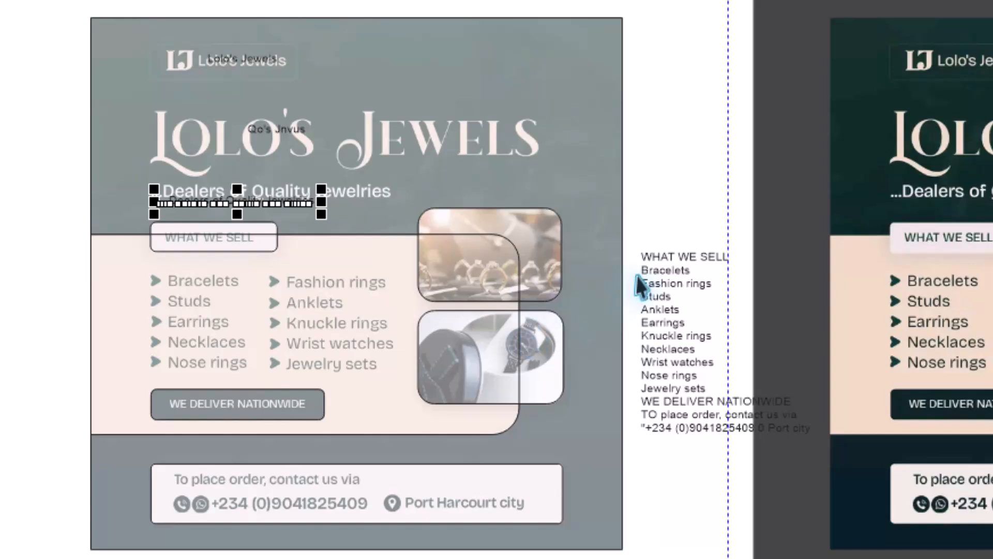
{"action": "left_click_drag", "start_coordinate": [685, 257], "coordinate": [203, 243]}
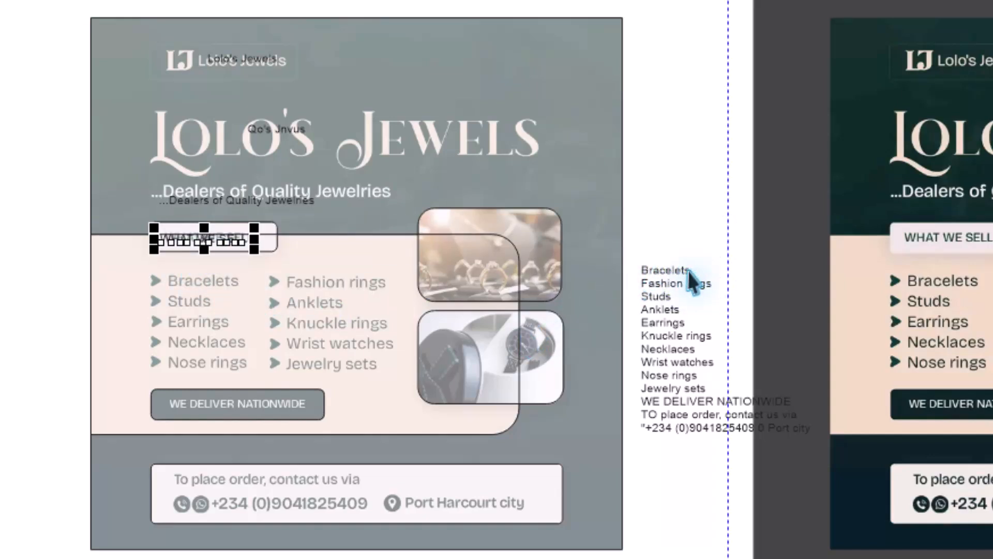
Step: Move the ten product names onto their matching entries in the faded flyer's two-column list, and WE DELIVER NATIONWIDE onto its button
{"action": "left_click_drag", "start_coordinate": [686, 271], "coordinate": [234, 285]}
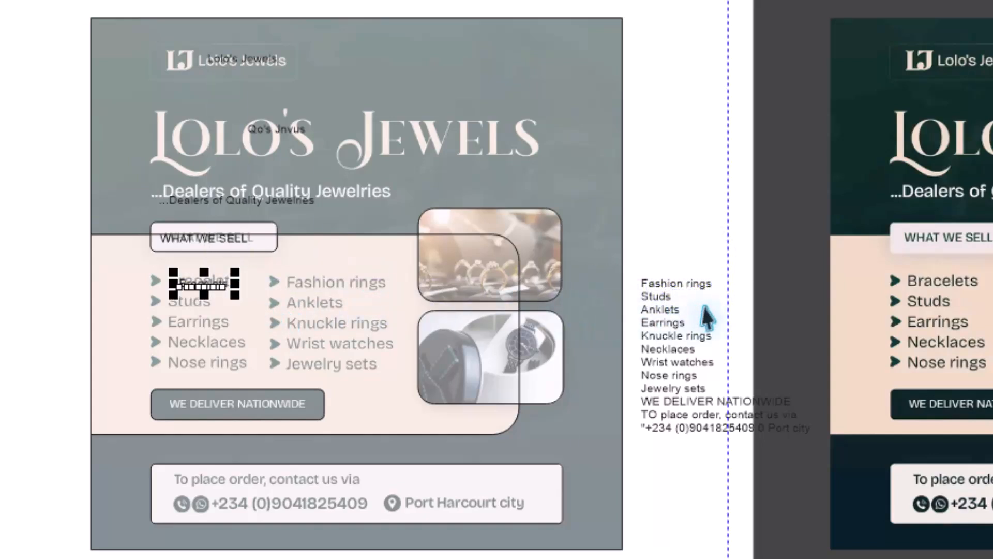
{"action": "left_click_drag", "start_coordinate": [694, 289], "coordinate": [337, 288]}
{"action": "left_click_drag", "start_coordinate": [664, 300], "coordinate": [195, 309]}
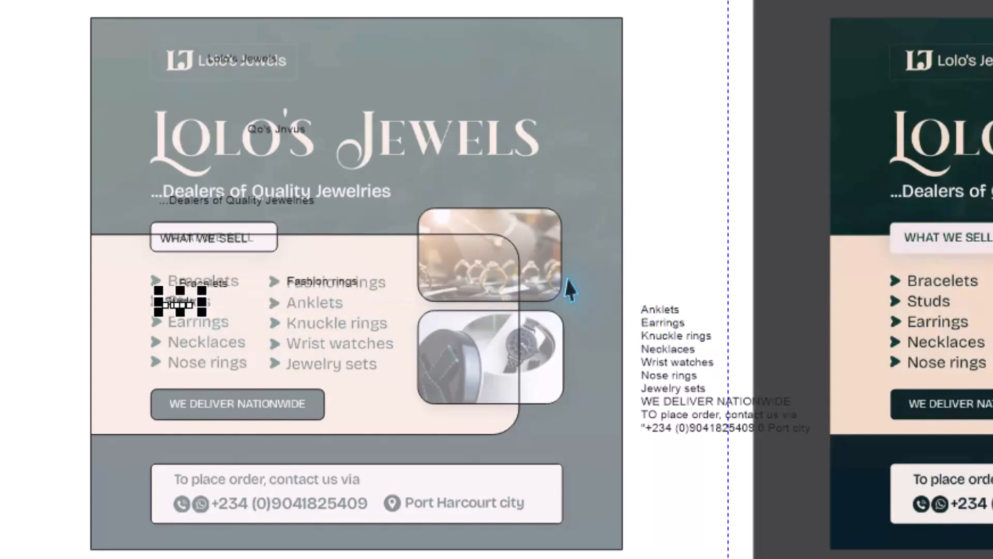
{"action": "left_click_drag", "start_coordinate": [660, 309], "coordinate": [314, 307]}
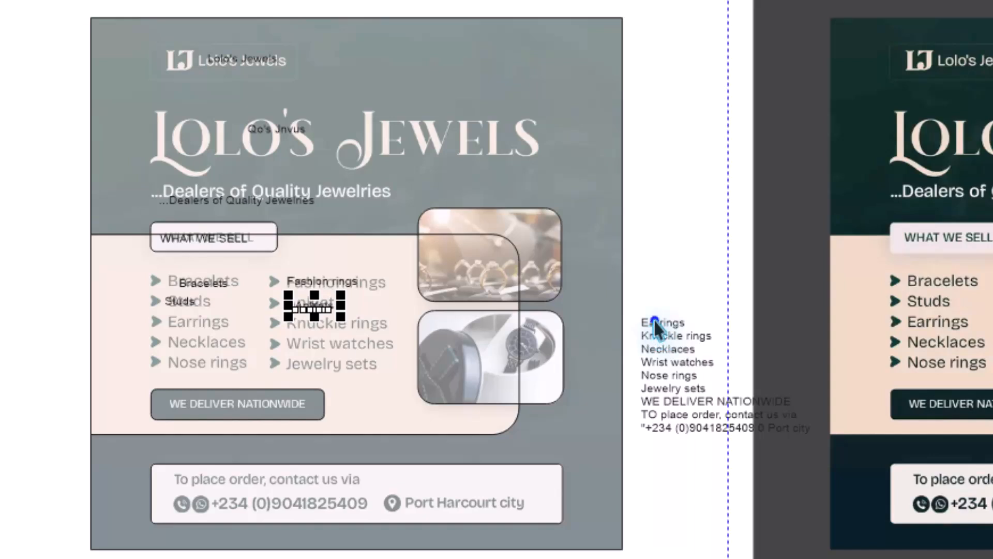
{"action": "left_click_drag", "start_coordinate": [655, 327], "coordinate": [195, 341]}
{"action": "left_click_drag", "start_coordinate": [682, 336], "coordinate": [326, 339]}
{"action": "left_click_drag", "start_coordinate": [668, 350], "coordinate": [196, 345]}
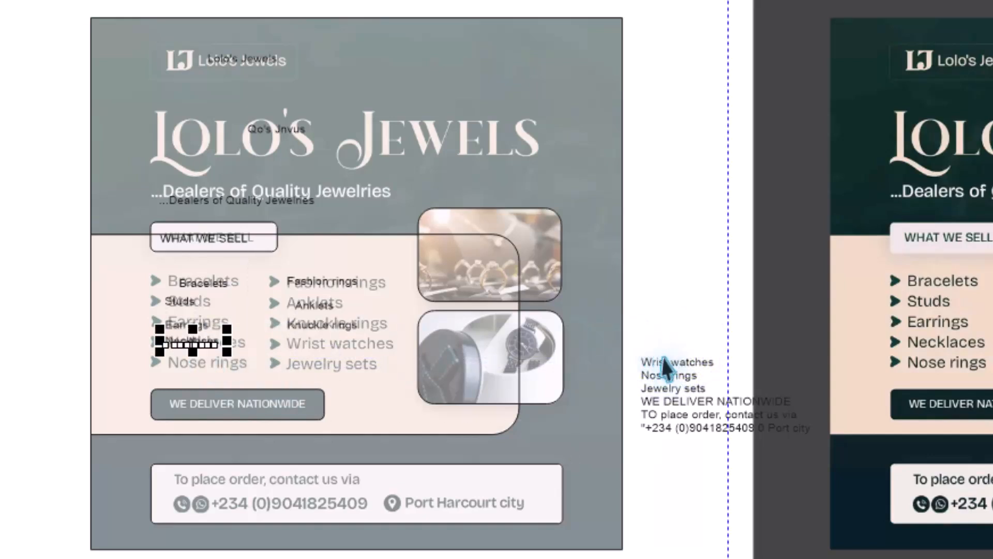
{"action": "left_click_drag", "start_coordinate": [664, 362], "coordinate": [313, 351]}
{"action": "left_click_drag", "start_coordinate": [510, 404], "coordinate": [215, 378]}
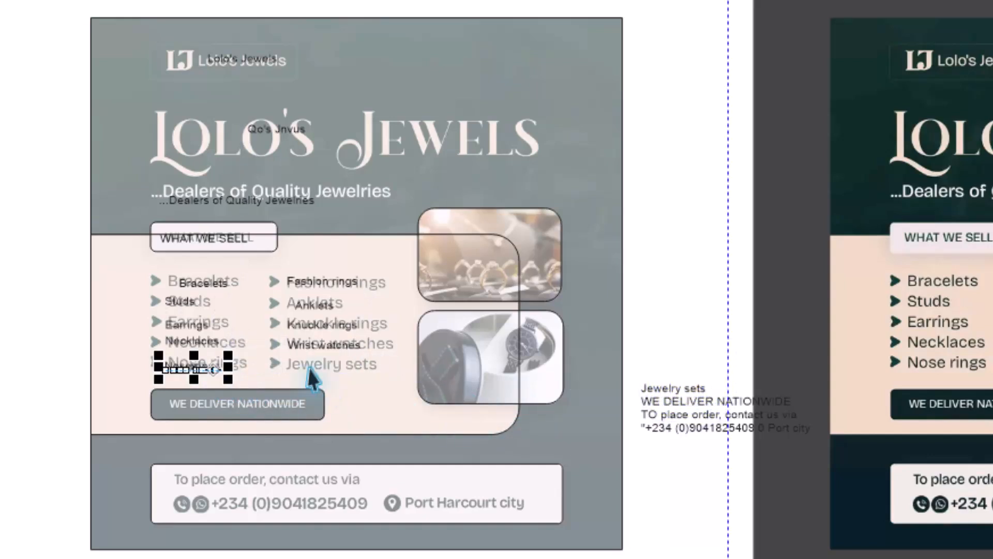
{"action": "left_click_drag", "start_coordinate": [660, 390], "coordinate": [300, 365]}
{"action": "left_click_drag", "start_coordinate": [661, 401], "coordinate": [190, 402]}
{"action": "left_click_drag", "start_coordinate": [515, 526], "coordinate": [300, 507]}
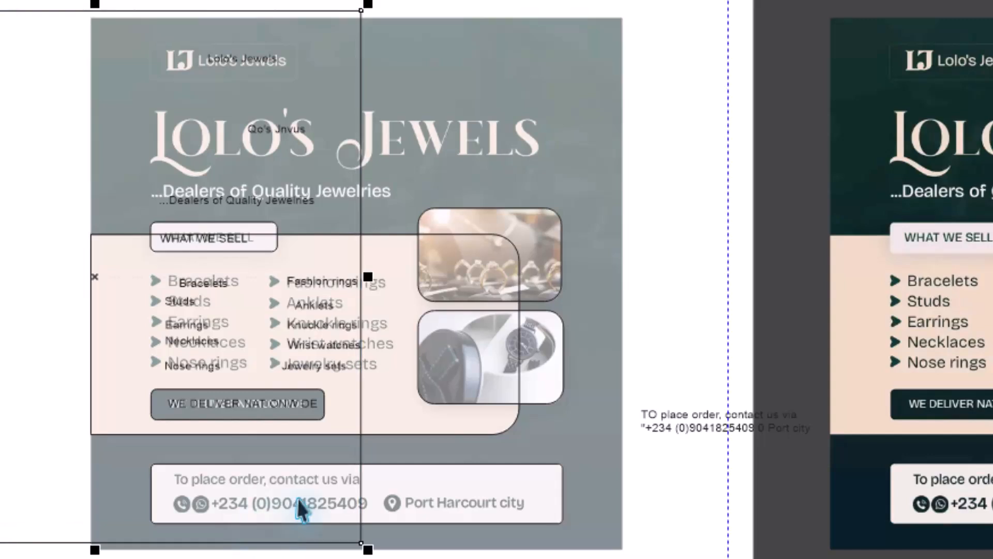
{"action": "right_click", "coordinate": [694, 321]}
{"action": "left_click", "coordinate": [667, 269]}
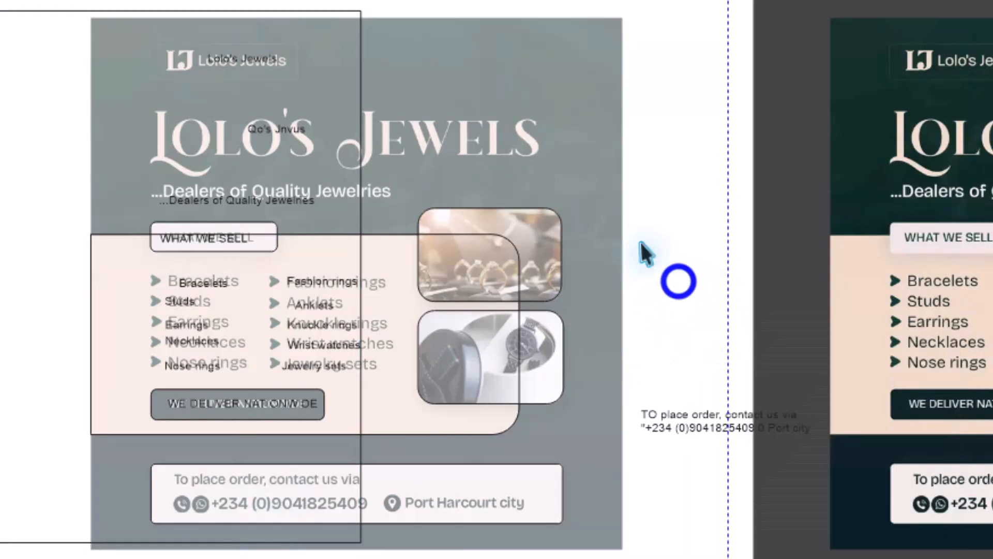
{"action": "key", "text": "ctrl+z"}
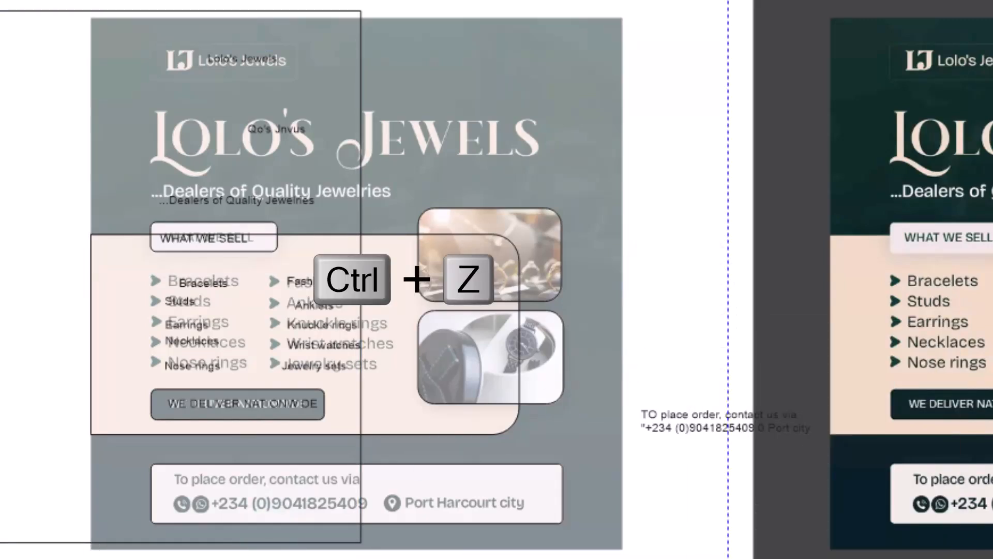
{"action": "key", "text": "ctrl+z"}
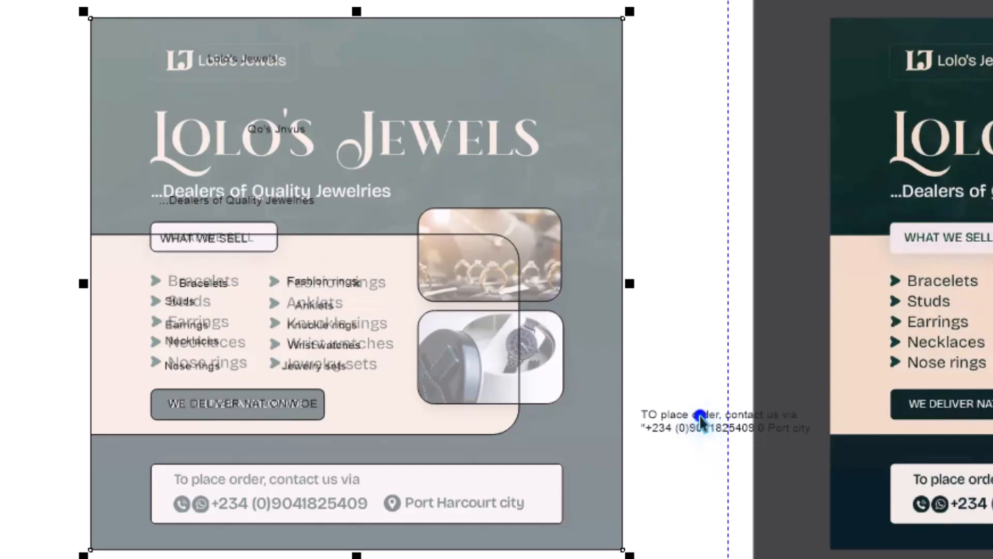
Step: Place the TO place order, contact us via line in the contact box and put 0 Port city on its own line below the phone number
{"action": "left_click_drag", "start_coordinate": [699, 418], "coordinate": [231, 487]}
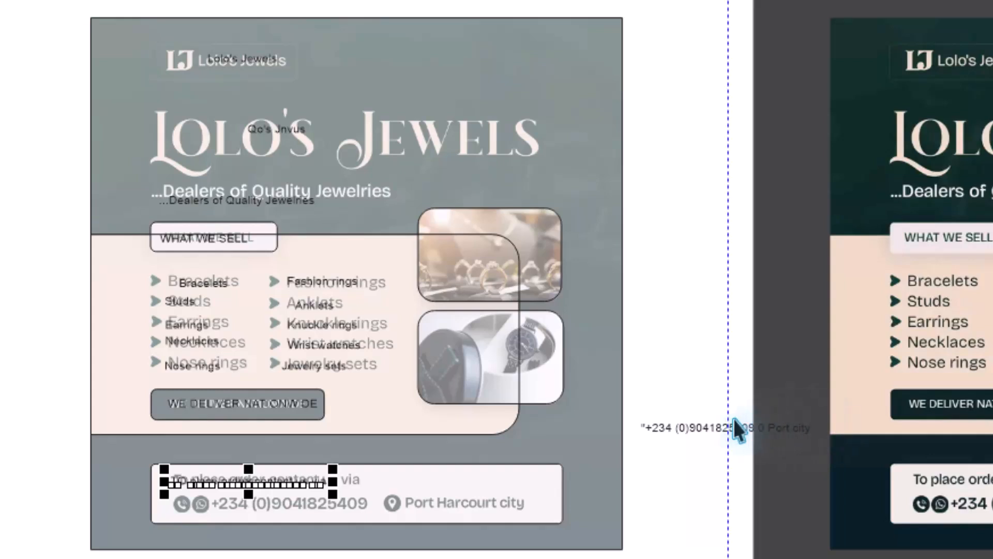
{"action": "left_click", "coordinate": [714, 429]}
{"action": "left_click_drag", "start_coordinate": [714, 430], "coordinate": [672, 421]}
{"action": "double_click", "coordinate": [737, 423]}
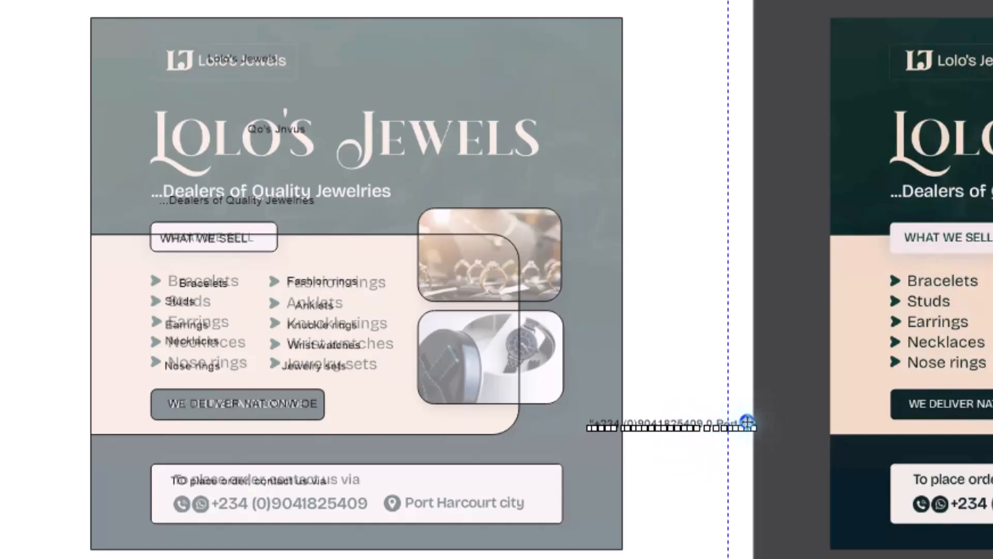
{"action": "left_click", "coordinate": [710, 425]}
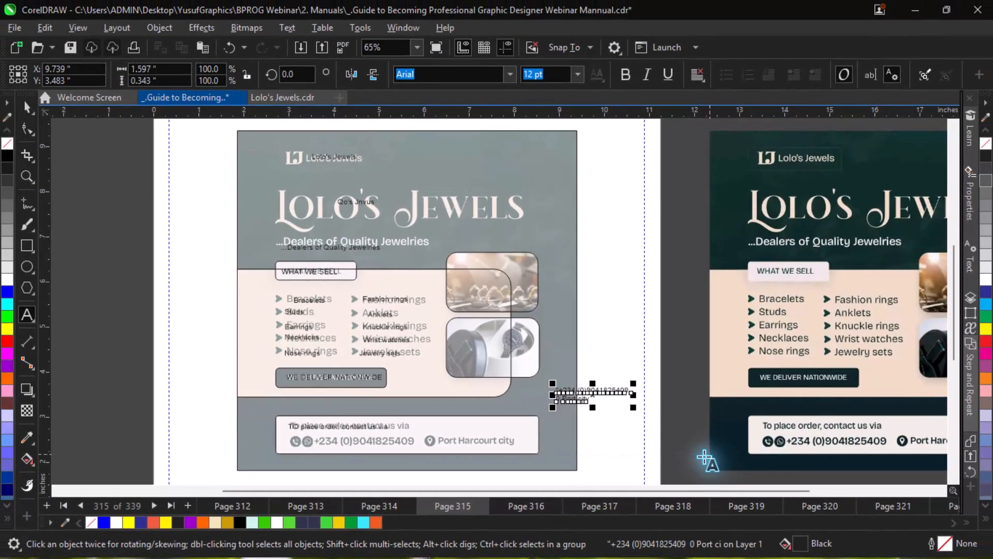
Step: Break the two-line contact text apart and move the phone number line onto its counterpart in the contact box
{"action": "key", "text": "ctrl+k"}
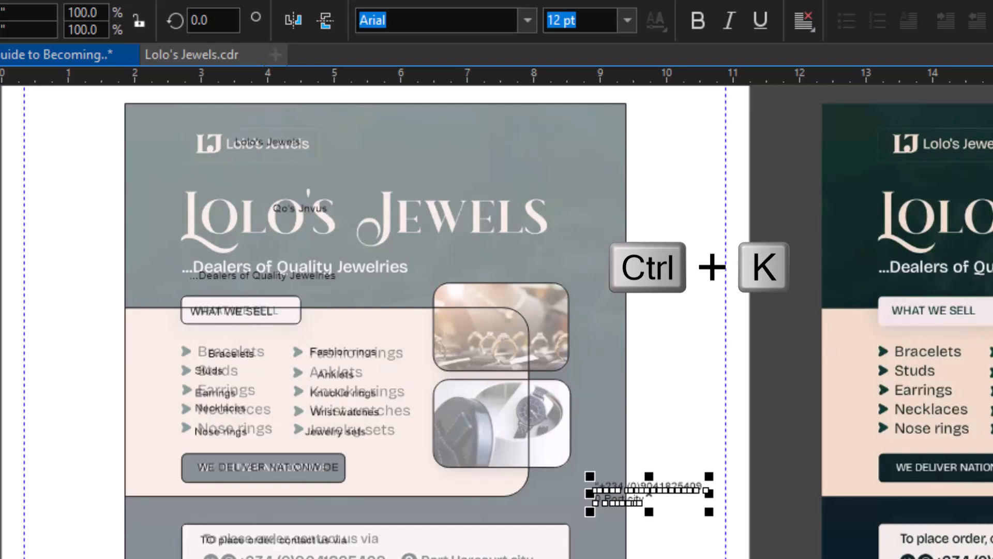
{"action": "left_click", "coordinate": [143, 23]}
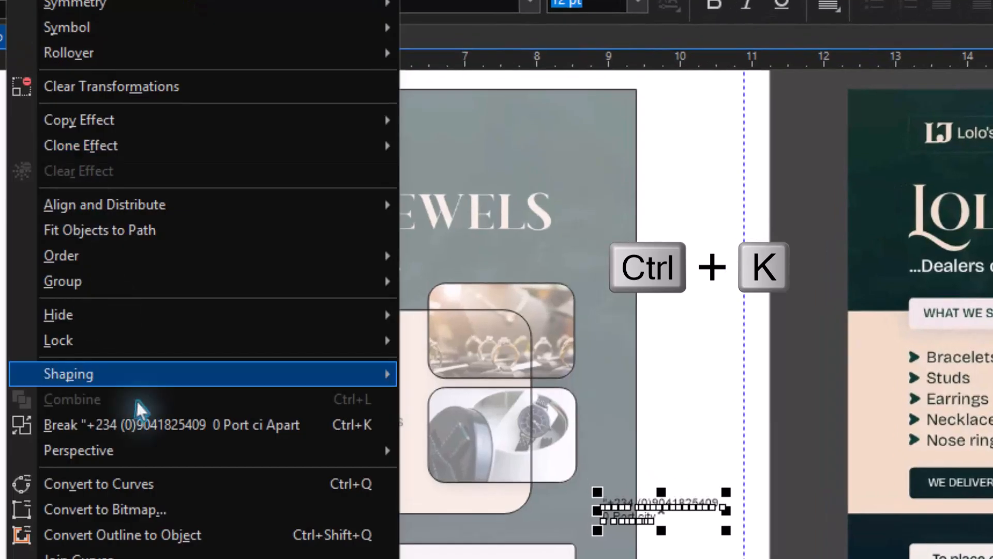
{"action": "left_click", "coordinate": [326, 429]}
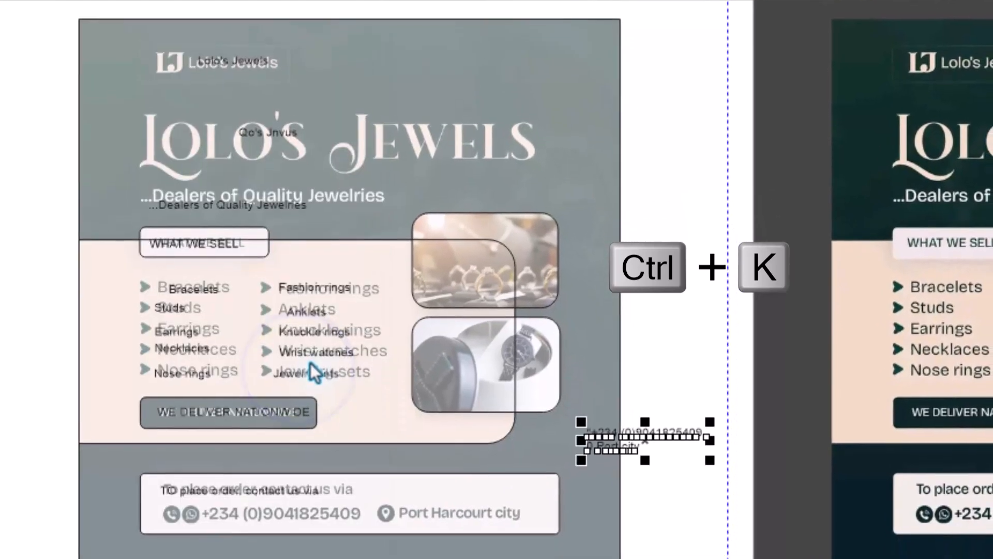
{"action": "left_click_drag", "start_coordinate": [689, 429], "coordinate": [306, 515]}
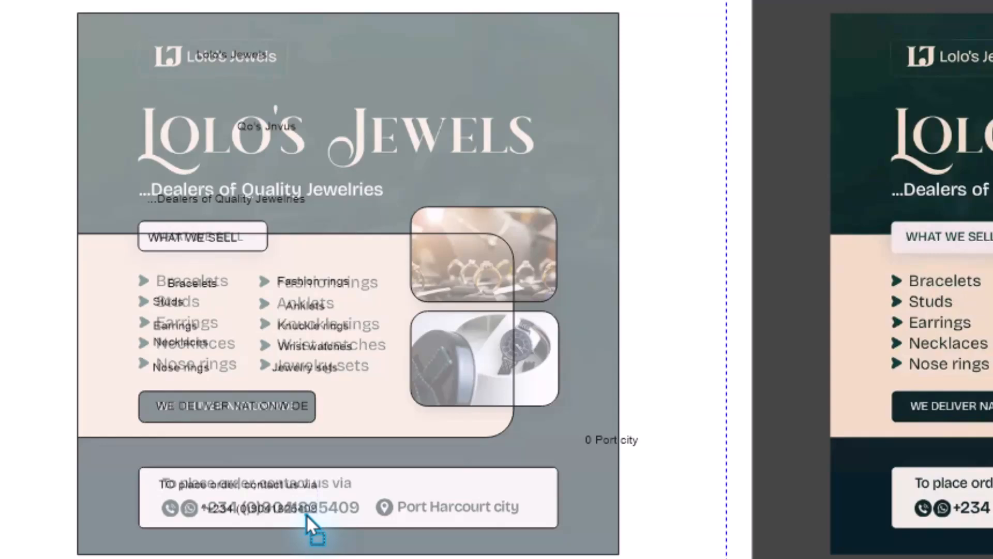
Step: Move the 0 Port city line onto its counterpart in the contact box and shift the small Lolo's Jewels line to start beside the logo
{"action": "left_click_drag", "start_coordinate": [622, 439], "coordinate": [447, 505]}
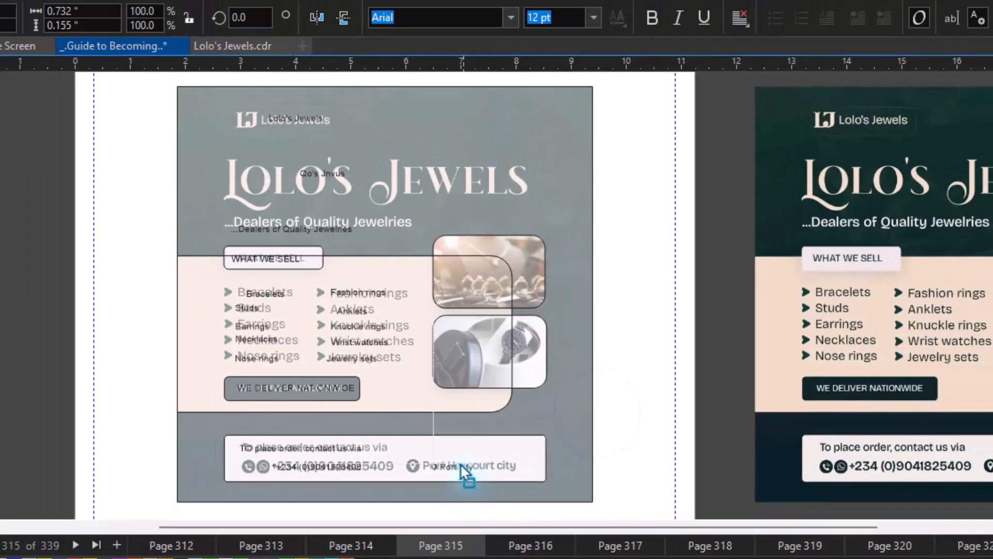
{"action": "key", "text": "z"}
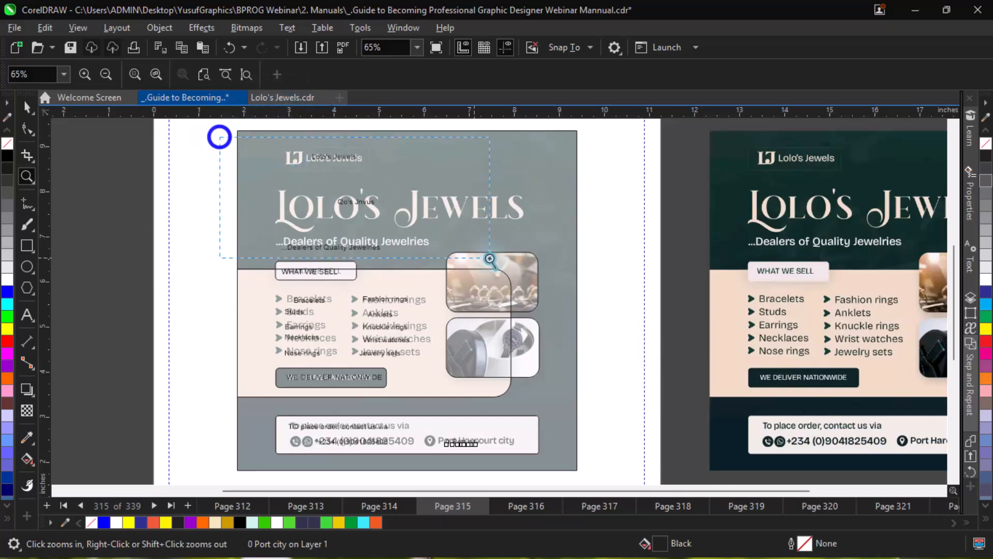
{"action": "left_click_drag", "start_coordinate": [489, 259], "coordinate": [559, 270]}
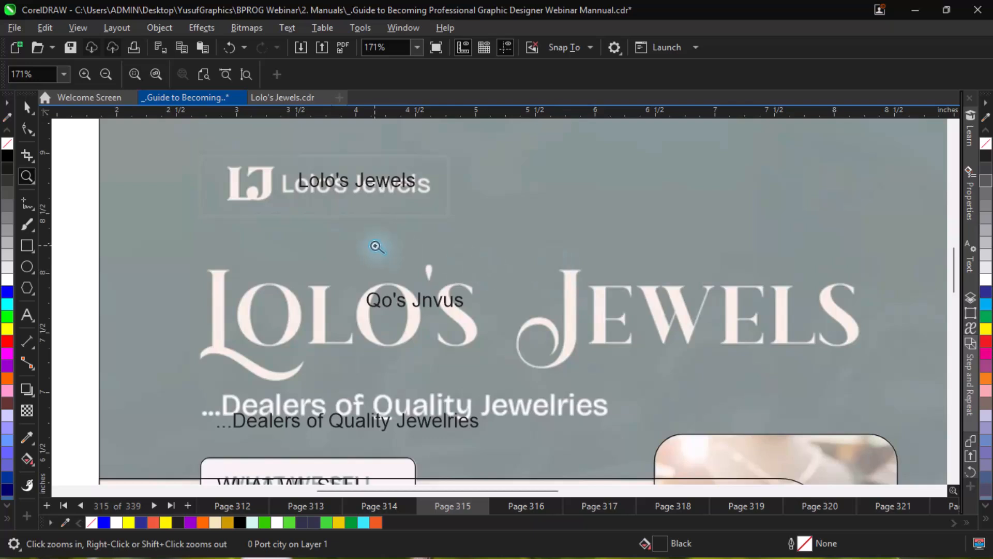
{"action": "key", "text": "space"}
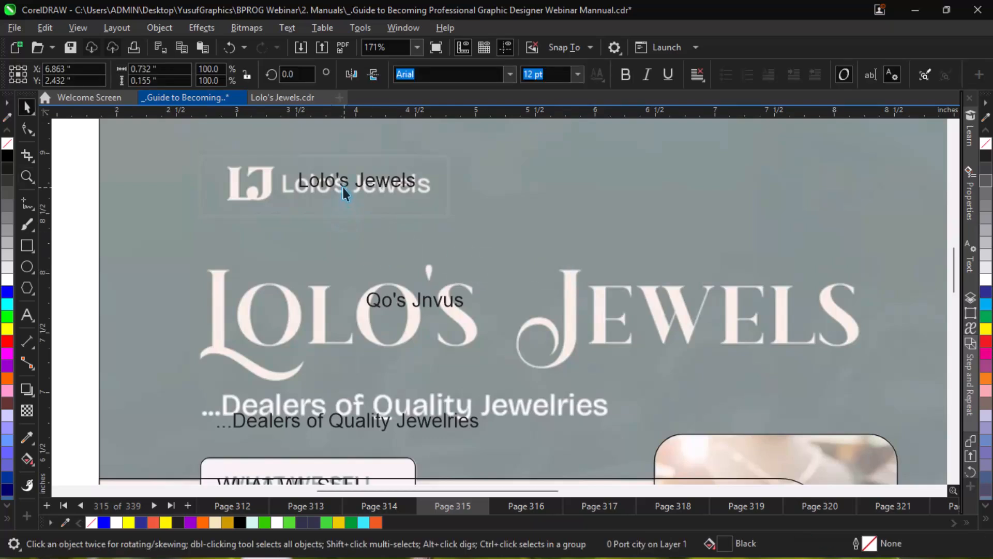
{"action": "left_click_drag", "start_coordinate": [344, 194], "coordinate": [329, 201]}
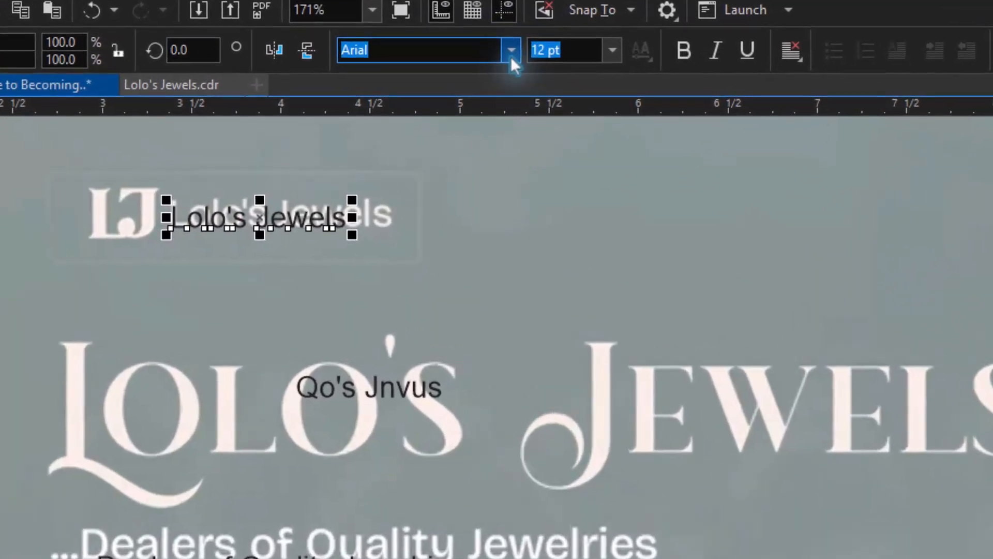
Step: Set the small Lolo's Jewels line's font to Lato Bold
{"action": "left_click", "coordinate": [511, 57]}
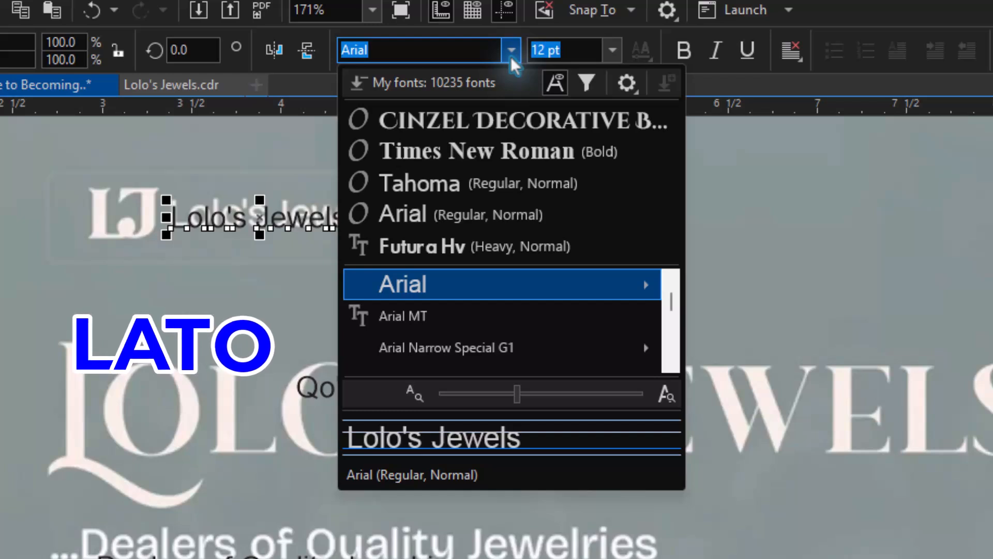
{"action": "key", "text": "BackSpace"}
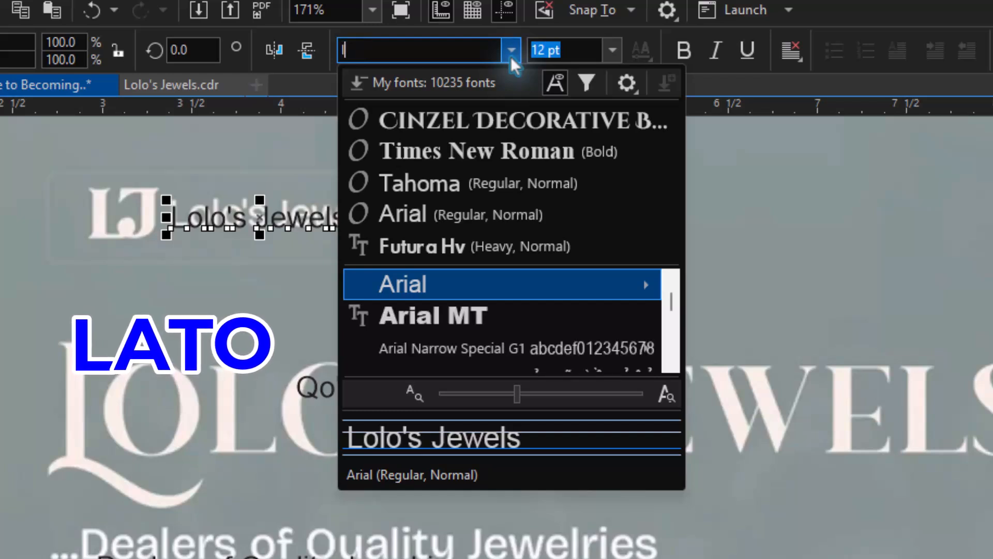
{"action": "type", "text": "lato"}
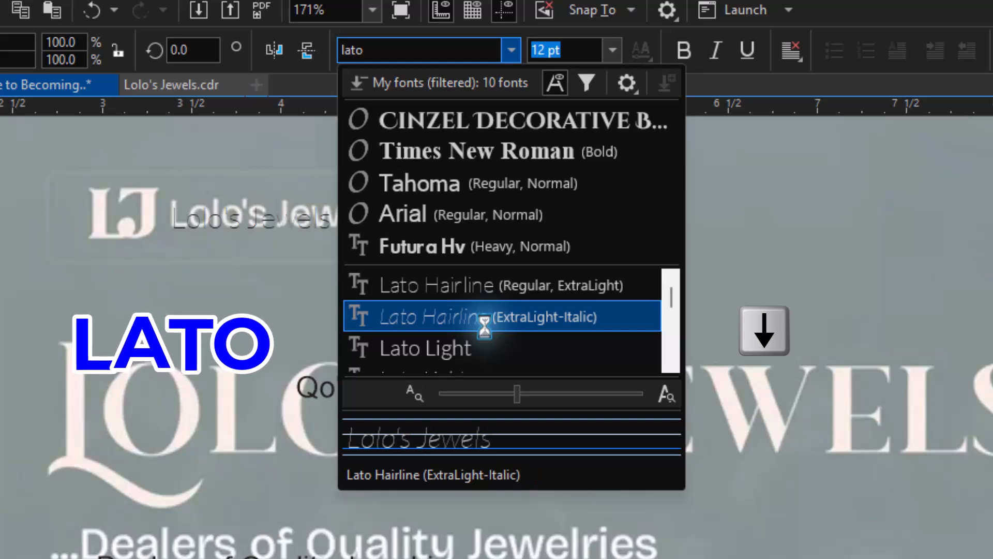
{"action": "key", "text": "Down"}
{"action": "key", "text": "Down"}
{"action": "key", "text": "Down"}
{"action": "key", "text": "Down"}
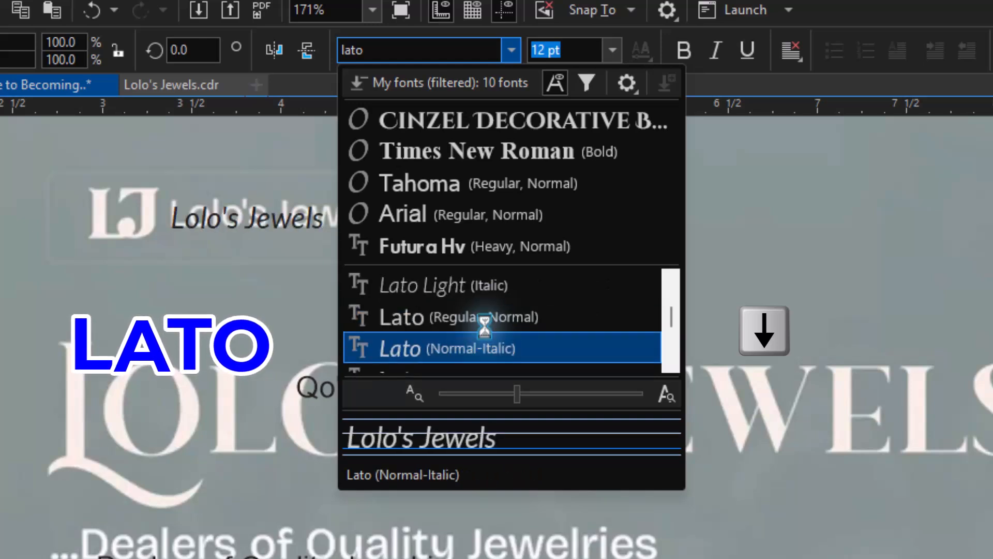
{"action": "key", "text": "Down"}
{"action": "key", "text": "Down"}
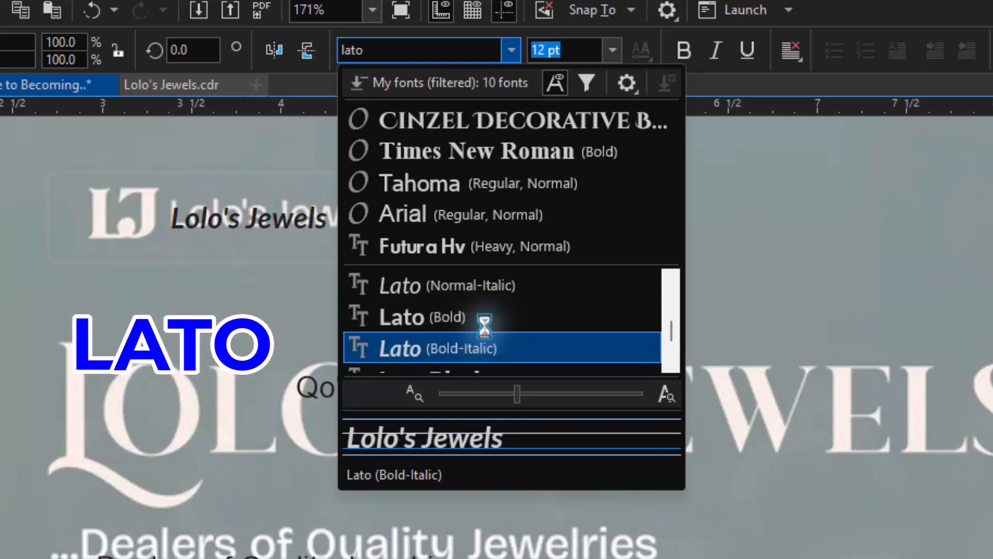
{"action": "key", "text": "Up"}
{"action": "key", "text": "Down"}
{"action": "key", "text": "Up"}
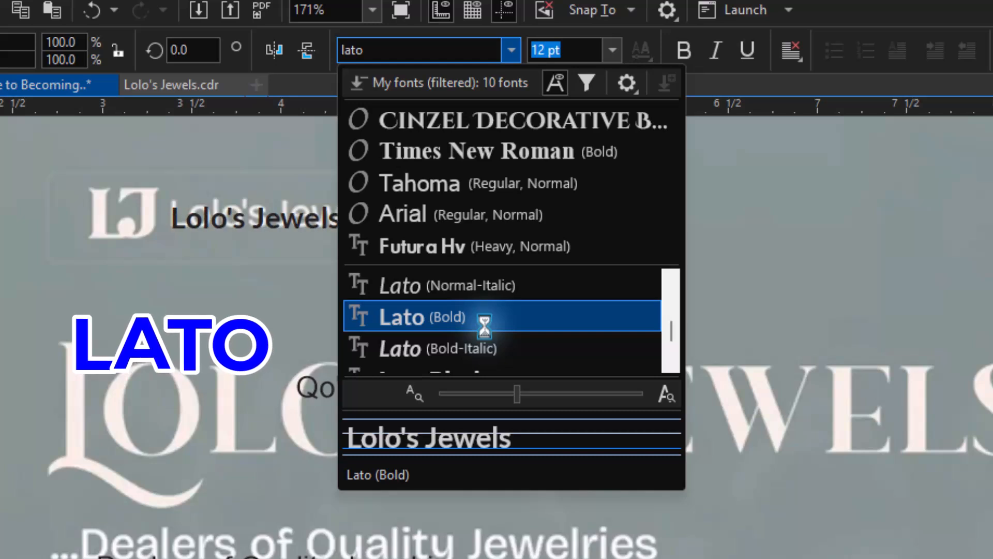
{"action": "key", "text": "Return"}
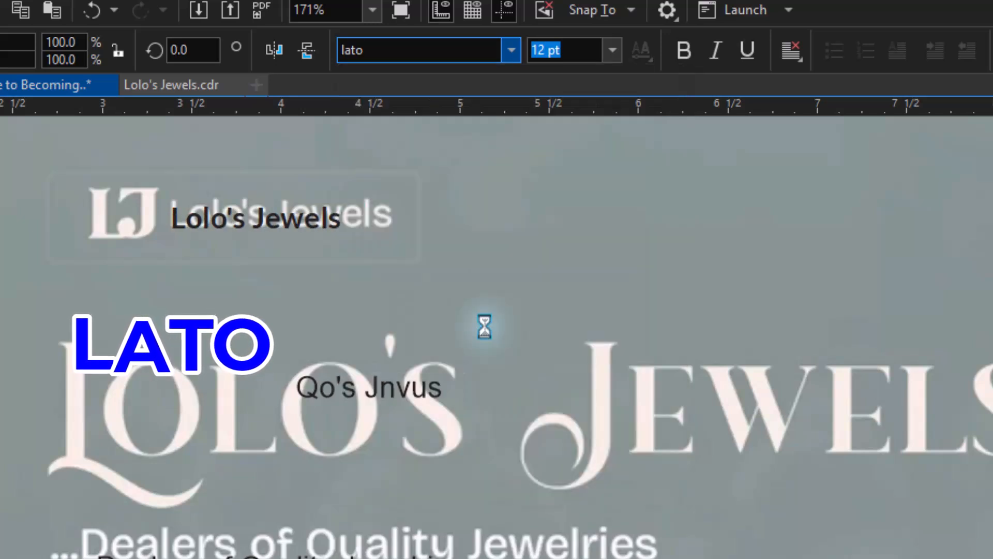
Step: Align the small Lolo's Jewels line with the faded logo text and scale it up to about 15.8 pt to match
{"action": "left_click", "coordinate": [297, 223]}
{"action": "left_click_drag", "start_coordinate": [298, 222], "coordinate": [291, 217]}
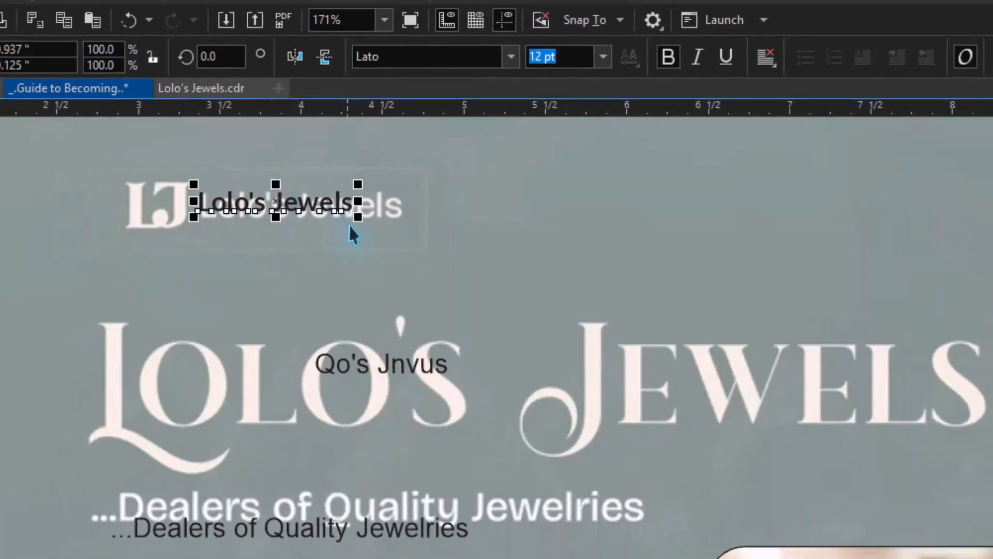
{"action": "left_click_drag", "start_coordinate": [358, 217], "coordinate": [439, 202]}
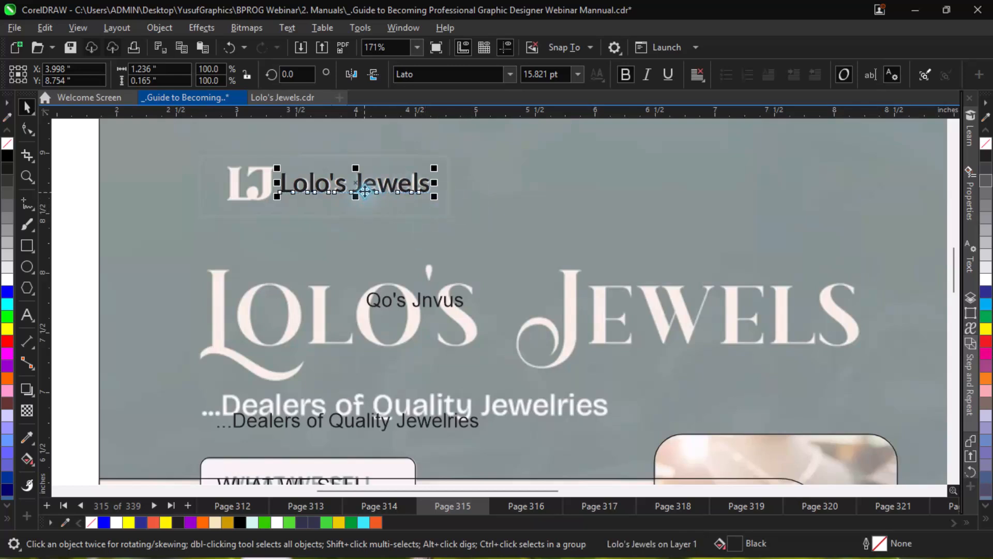
Step: Place a copy of the small Lolo's Jewels line in the empty area beside it and replace its text with LJ
{"action": "left_click_drag", "start_coordinate": [524, 197], "coordinate": [606, 198]}
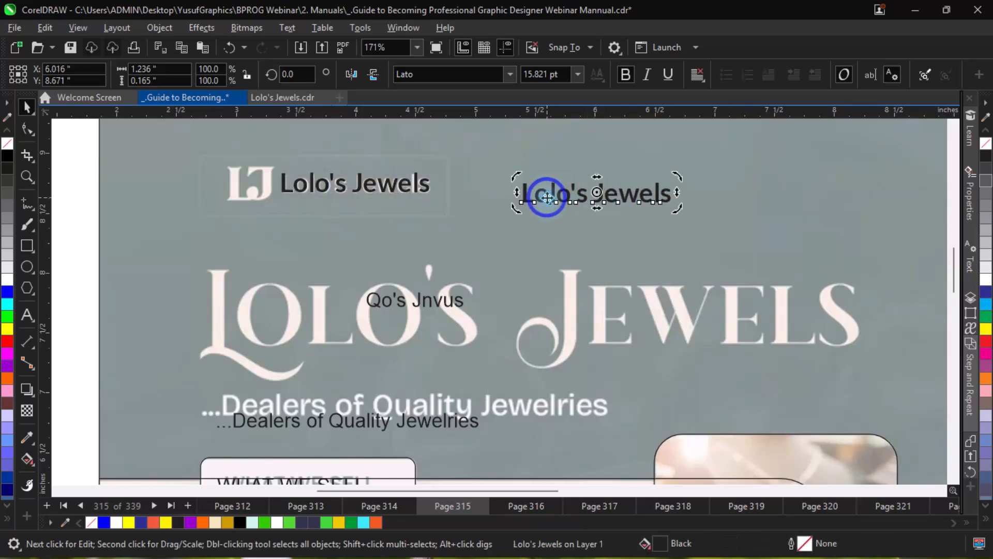
{"action": "double_click", "coordinate": [544, 197]}
{"action": "key", "text": "Escape"}
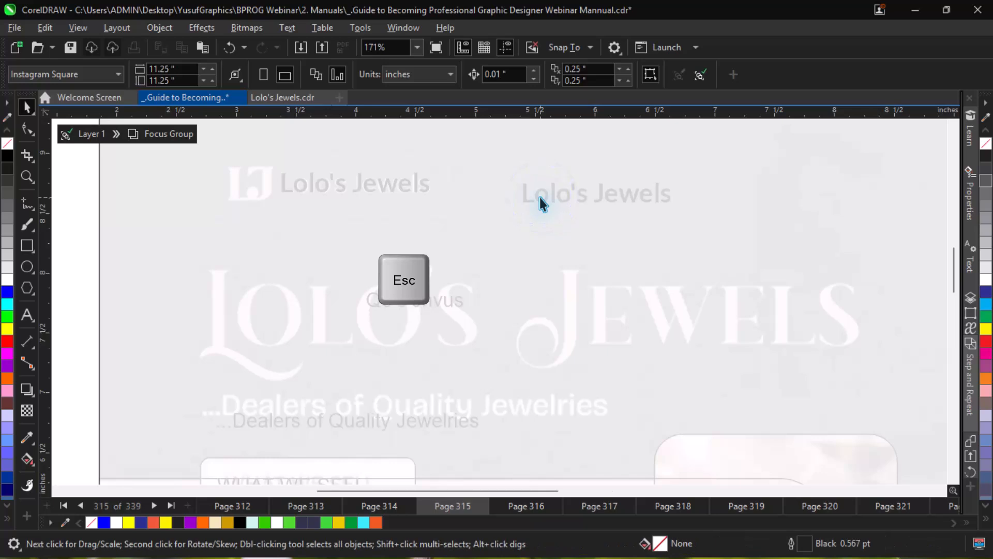
{"action": "key", "text": "Escape"}
{"action": "double_click", "coordinate": [538, 199]}
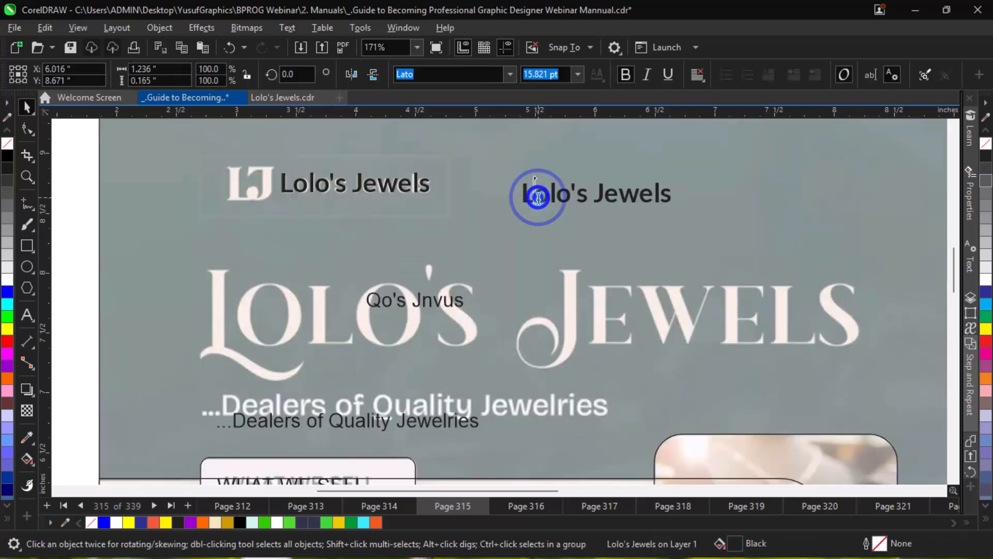
{"action": "key", "text": "ctrl+a"}
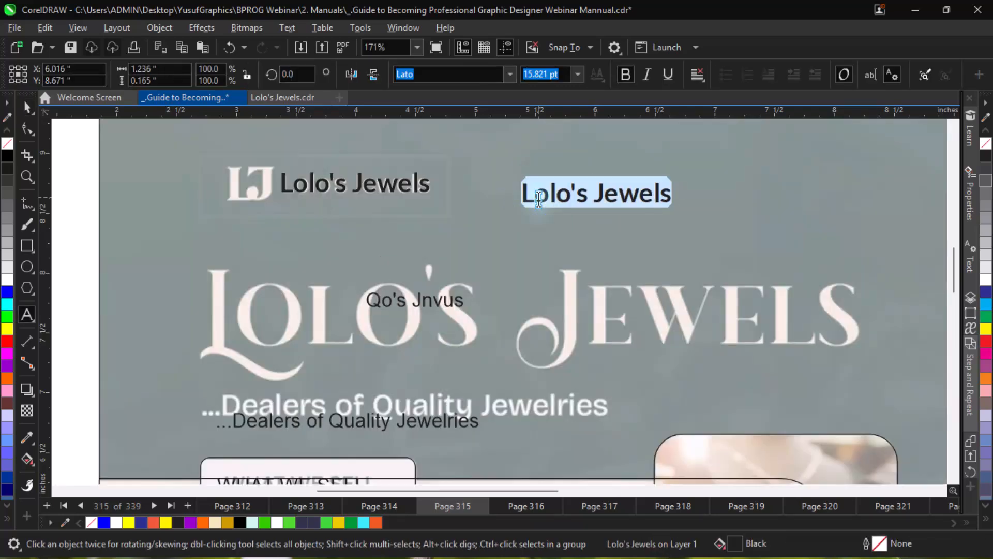
{"action": "type", "text": "LJ"}
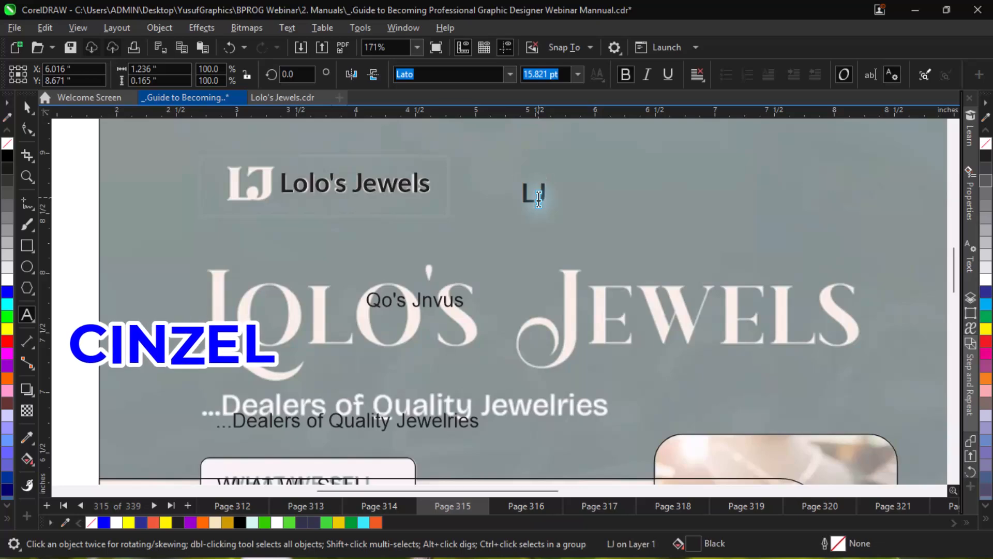
{"action": "key", "text": "ctrl+space"}
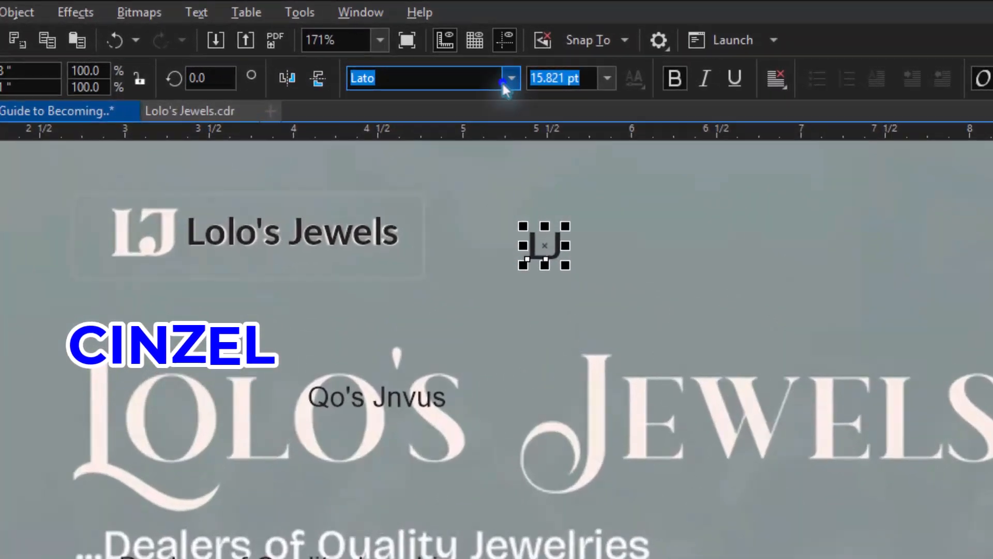
Step: Compare the Cinzel font variants for the LJ text and apply Cinzel Black
{"action": "left_click", "coordinate": [509, 76]}
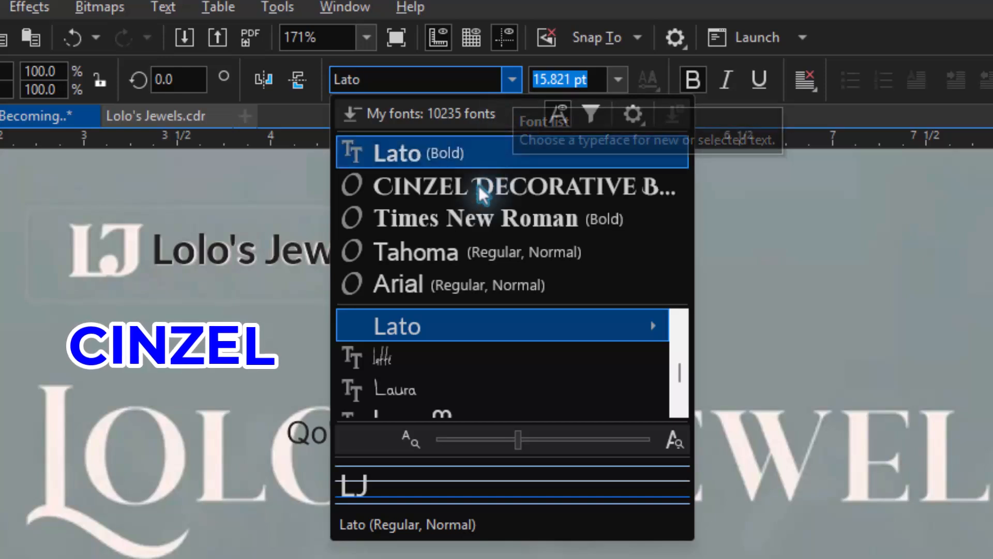
{"action": "left_click", "coordinate": [436, 82]}
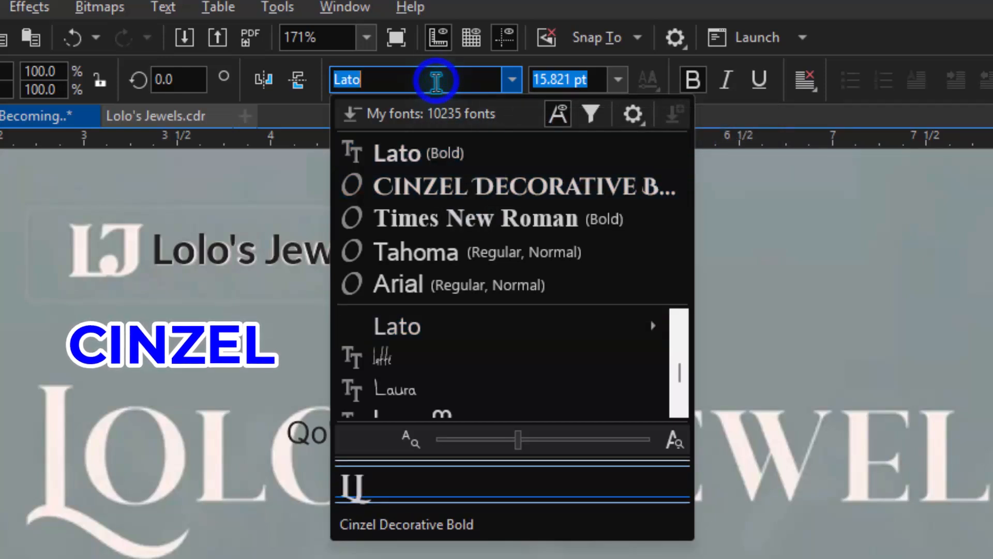
{"action": "type", "text": "ci"}
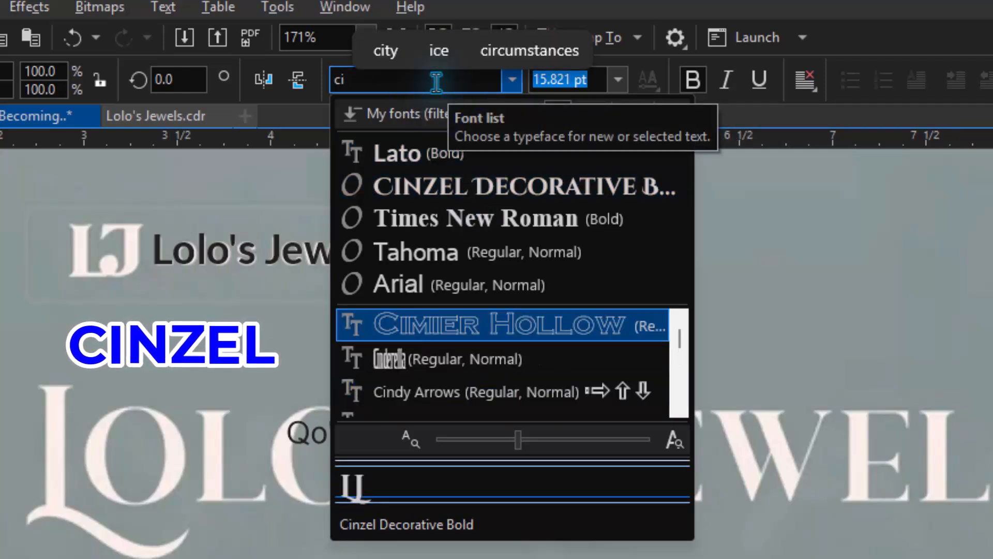
{"action": "type", "text": "n"}
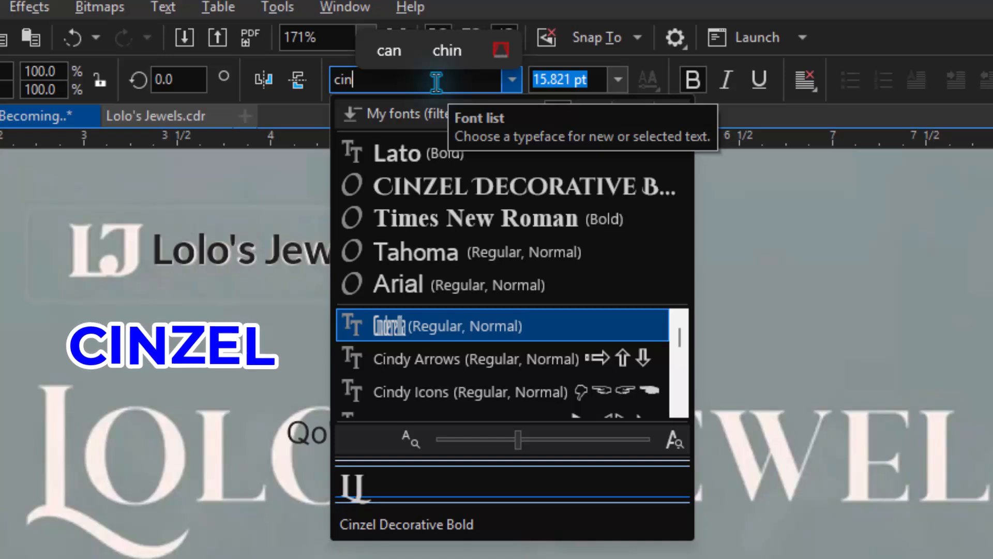
{"action": "type", "text": "zel"}
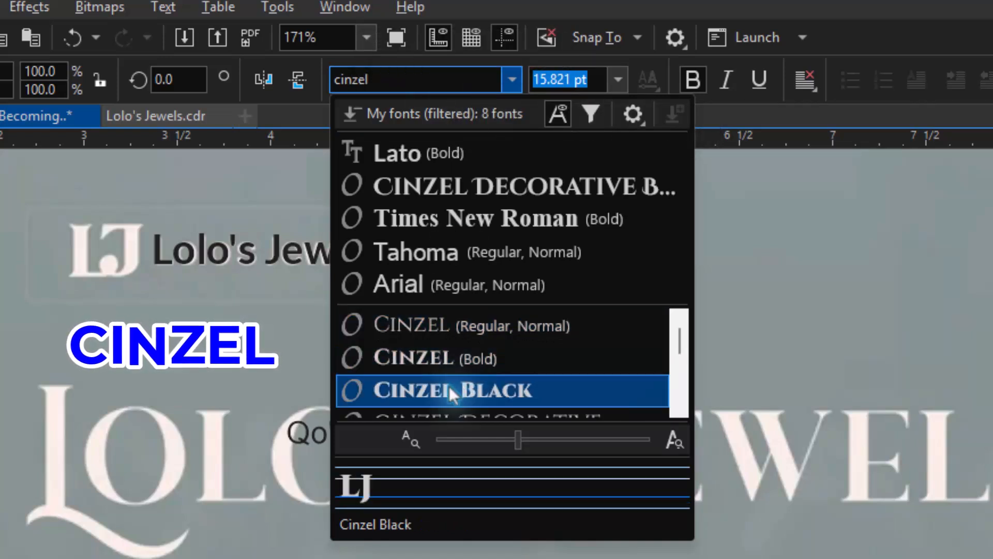
{"action": "scroll", "coordinate": [449, 386], "scroll_direction": "down", "scroll_amount": 1}
{"action": "scroll", "coordinate": [449, 386], "scroll_direction": "up", "scroll_amount": 1}
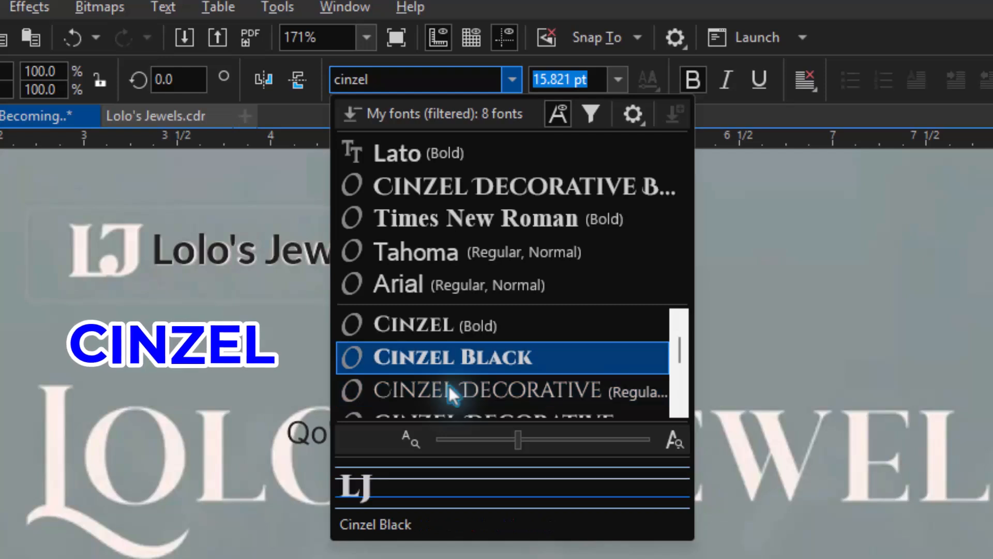
{"action": "scroll", "coordinate": [449, 386], "scroll_direction": "down", "scroll_amount": 3}
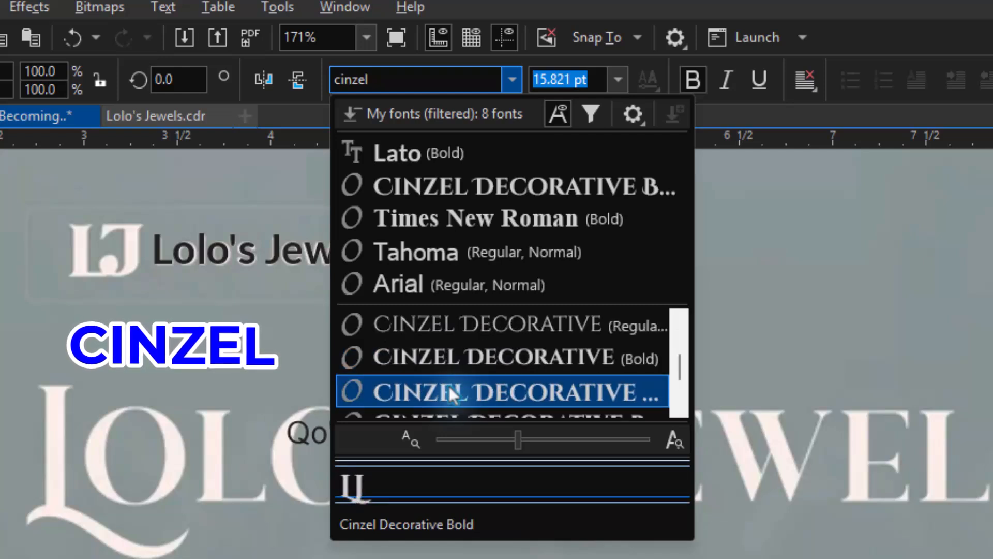
{"action": "scroll", "coordinate": [449, 386], "scroll_direction": "down", "scroll_amount": 1}
{"action": "key", "text": "Up"}
{"action": "key", "text": "Up"}
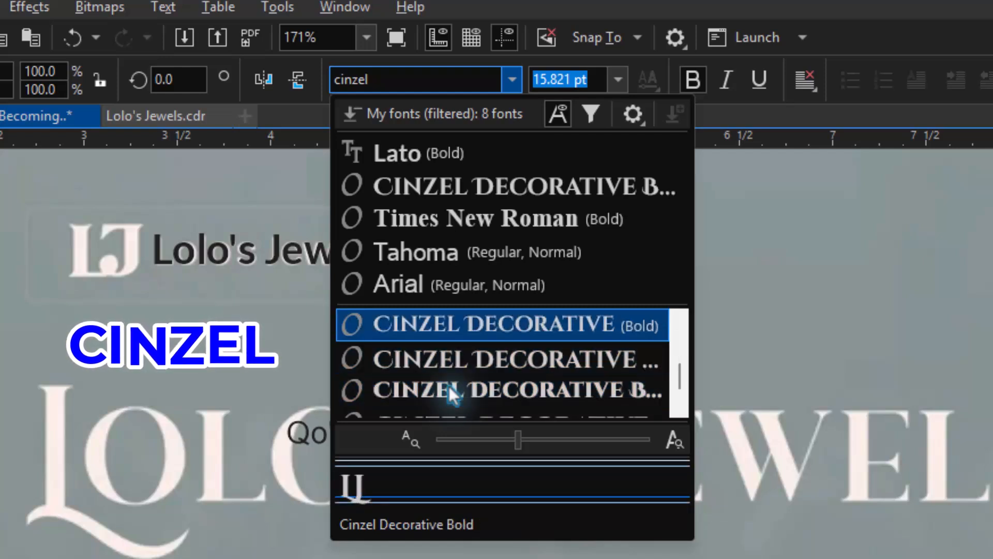
{"action": "key", "text": "Up"}
{"action": "key", "text": "Down"}
{"action": "key", "text": "Down"}
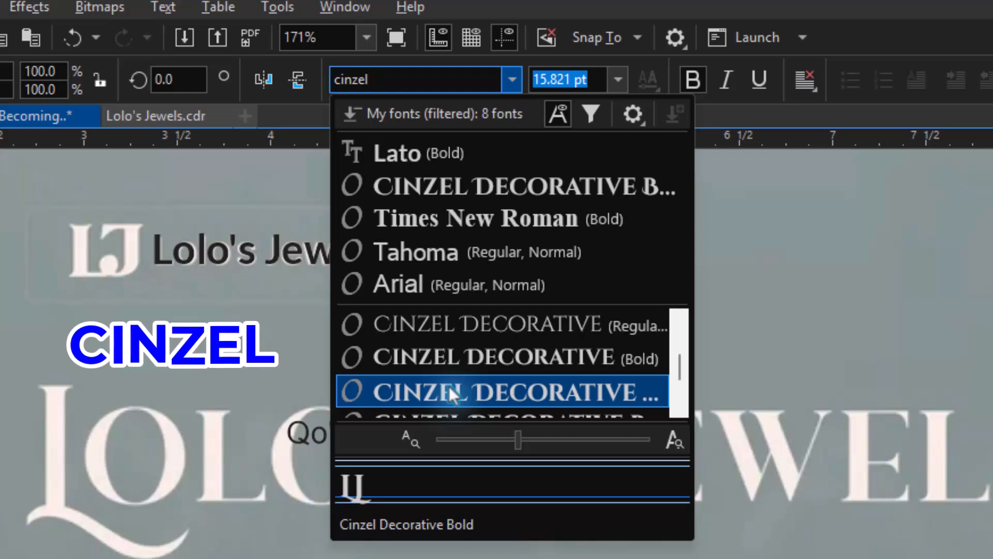
{"action": "scroll", "coordinate": [452, 396], "scroll_direction": "down", "scroll_amount": 1}
{"action": "key", "text": "Up"}
{"action": "key", "text": "Up"}
{"action": "key", "text": "Up"}
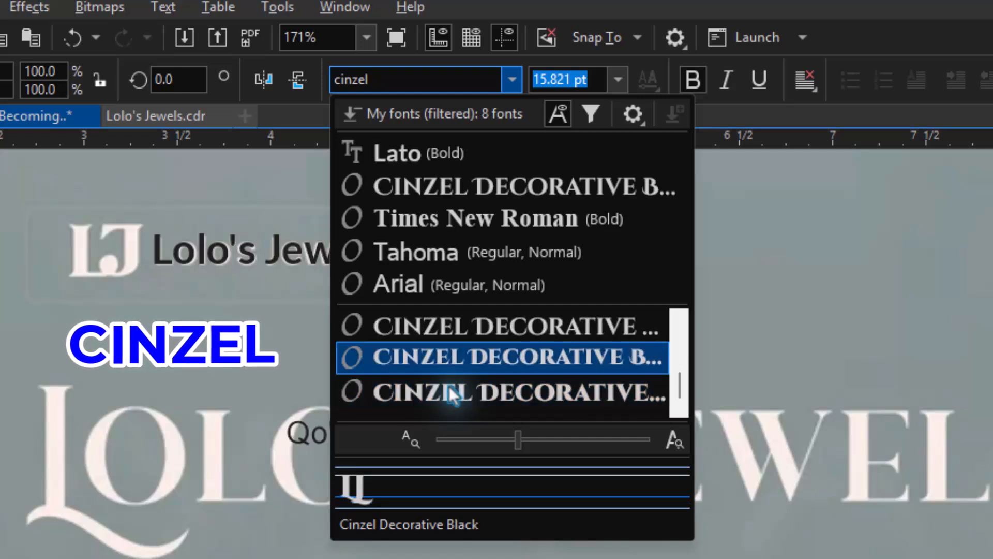
{"action": "key", "text": "Up"}
{"action": "key", "text": "Up"}
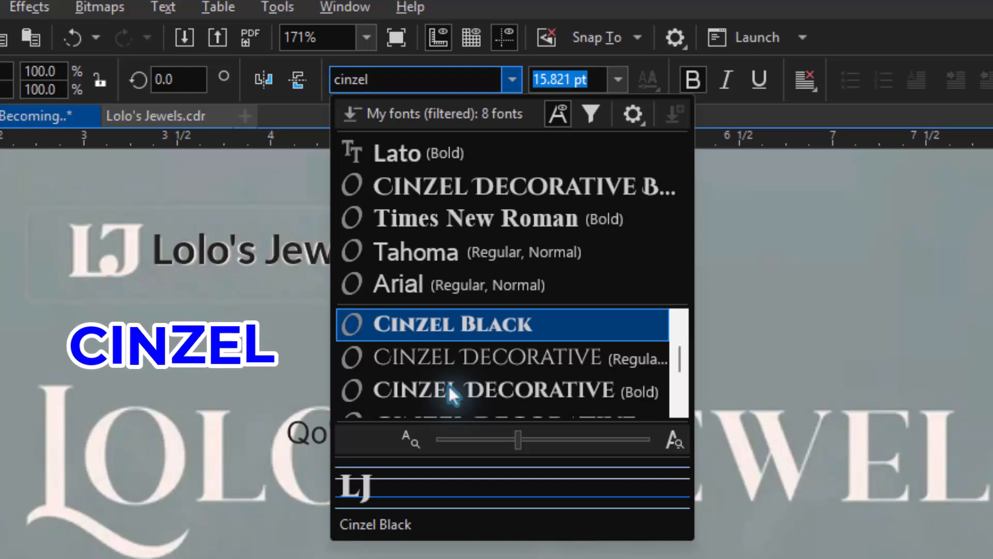
{"action": "key", "text": "Up"}
{"action": "key", "text": "Down"}
{"action": "key", "text": "Return"}
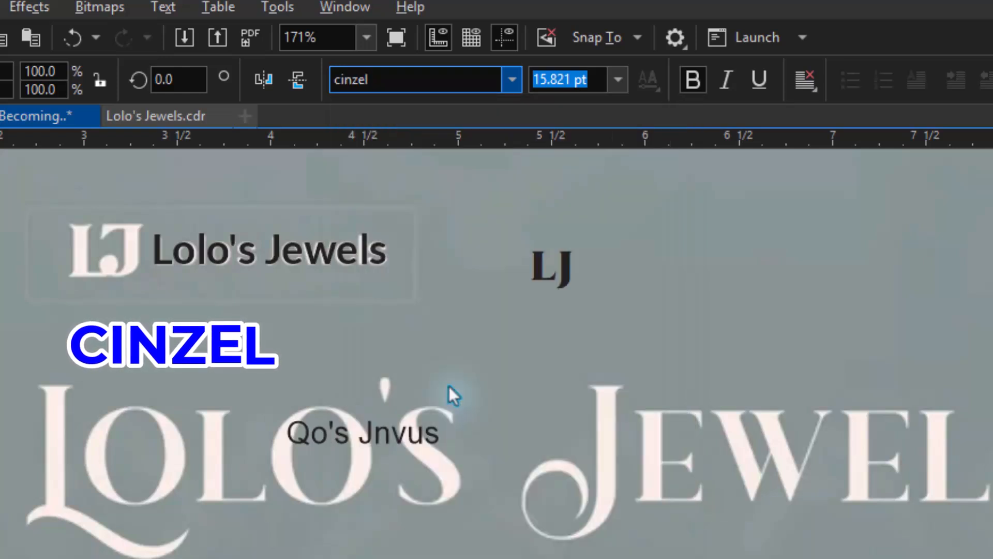
Step: Tighten the letter spacing of the LJ text with the Shape tool until the L and J nearly touch
{"action": "left_click", "coordinate": [565, 278]}
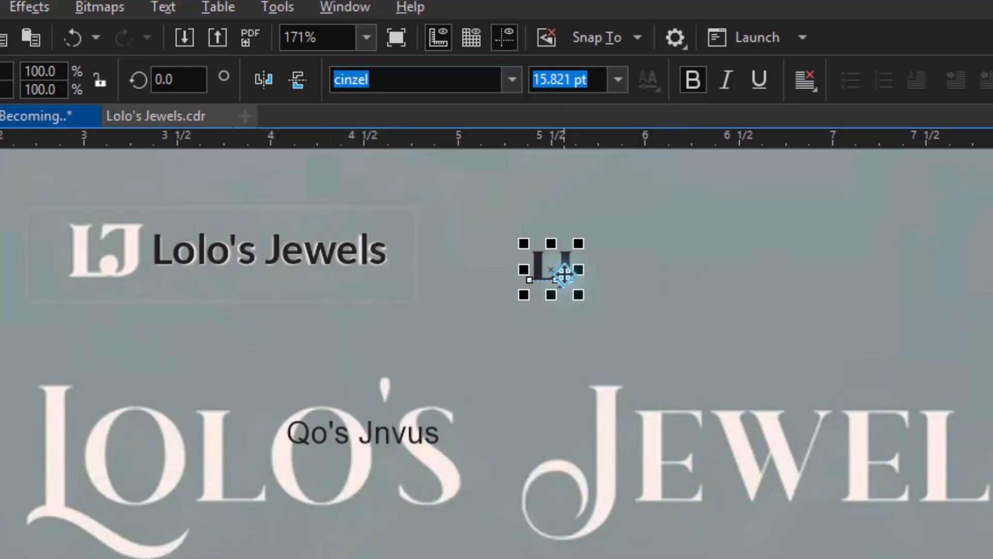
{"action": "left_click", "coordinate": [564, 274]}
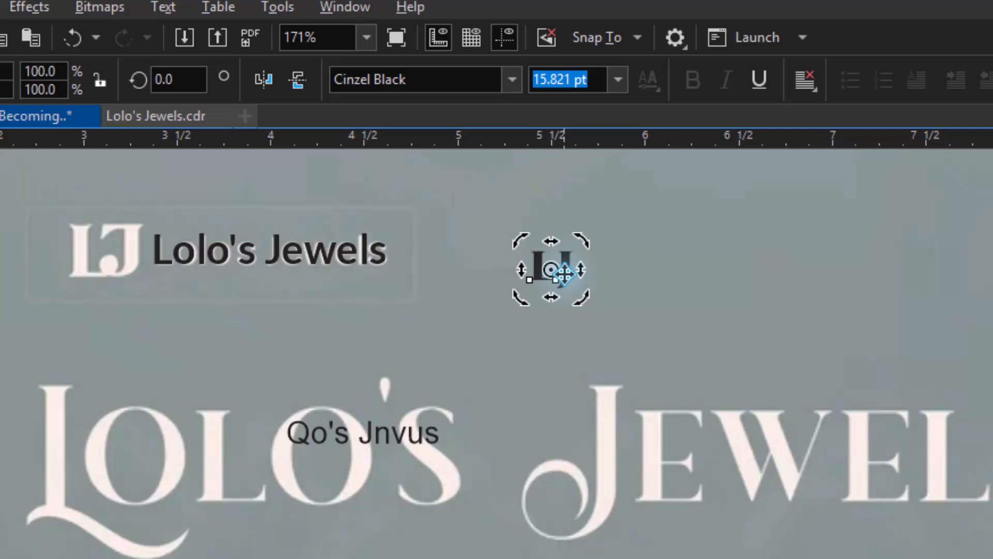
{"action": "key", "text": "F10"}
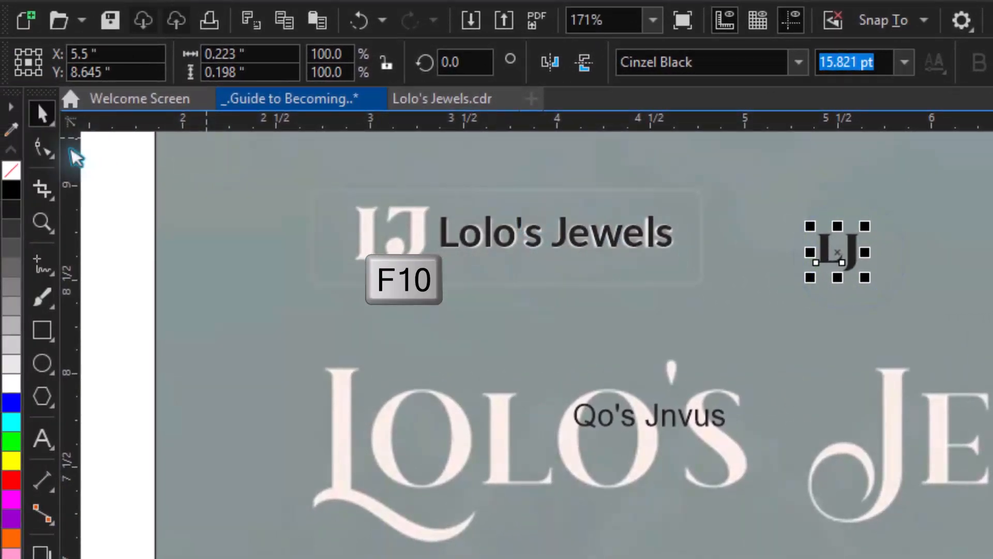
{"action": "left_click", "coordinate": [41, 150]}
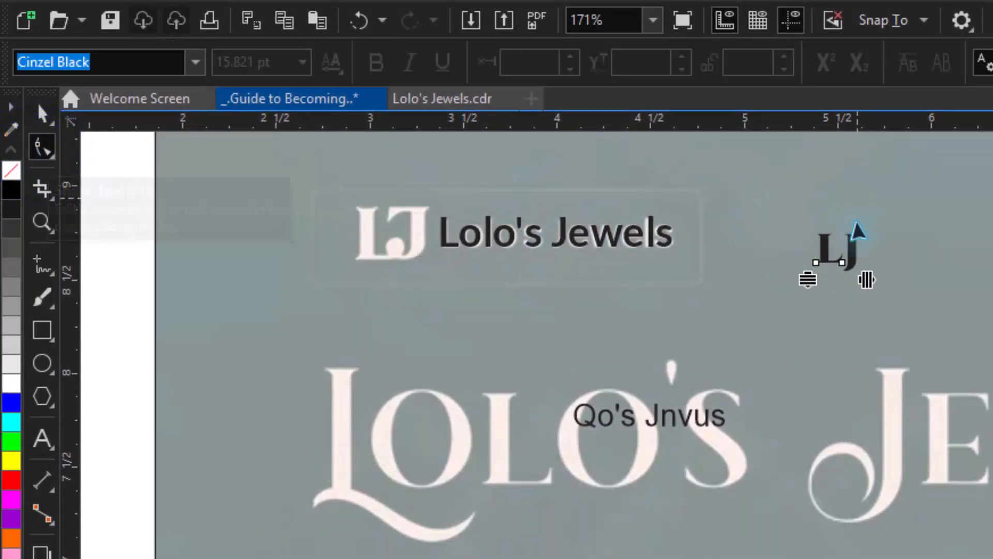
{"action": "mouse_move", "coordinate": [870, 278]}
{"action": "left_mouse_down"}
{"action": "mouse_move", "coordinate": [843, 279]}
{"action": "mouse_move", "coordinate": [851, 280]}
{"action": "left_mouse_up"}
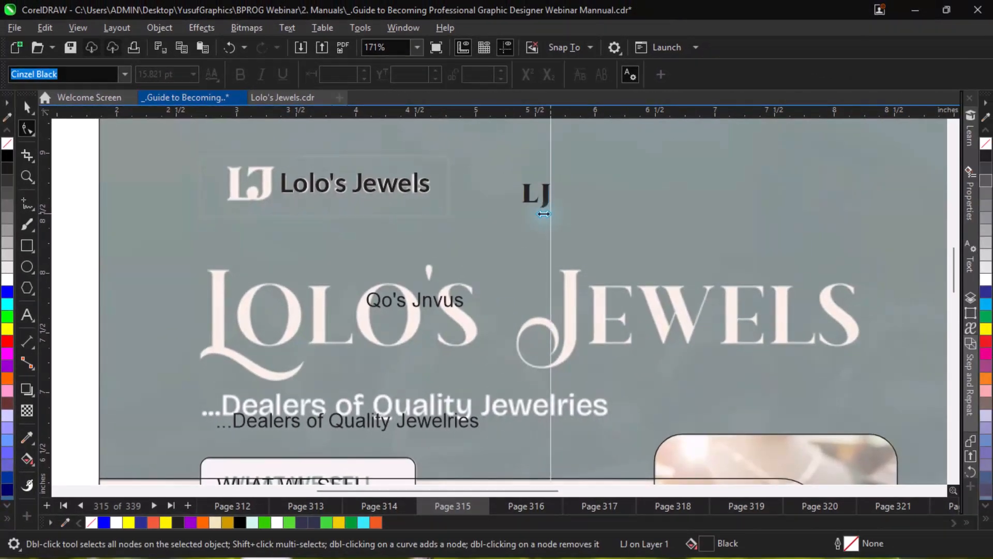
{"action": "key", "text": "ctrl+equal"}
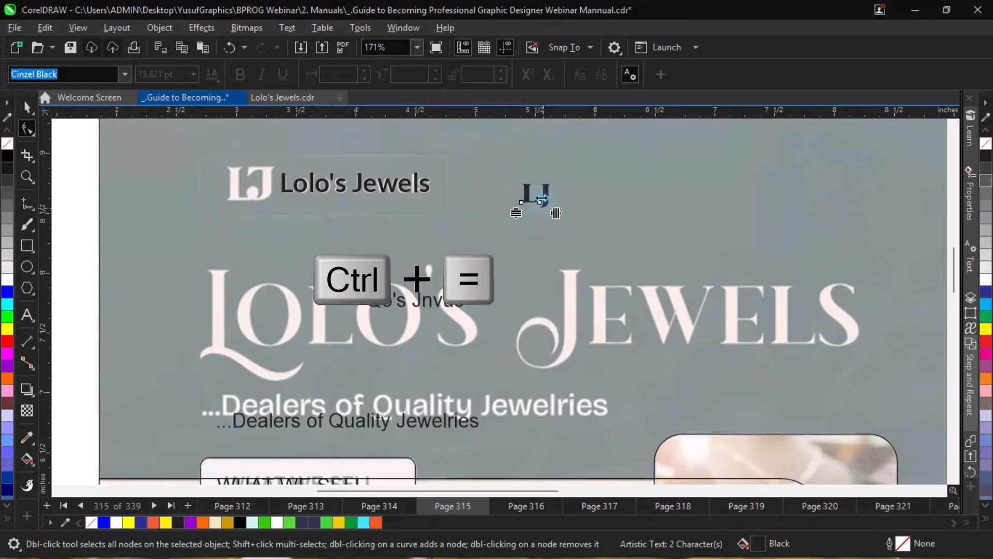
{"action": "key", "text": "ctrl+equal"}
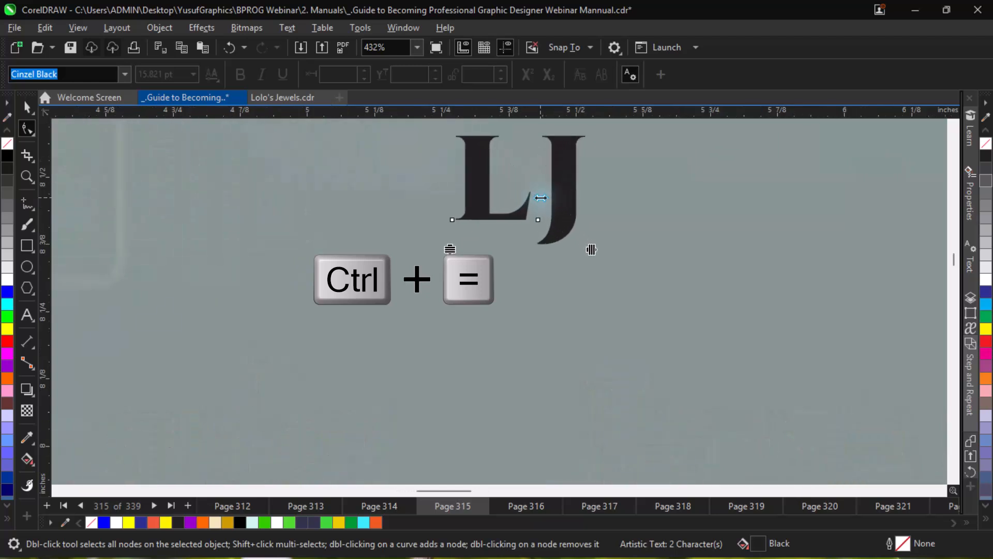
{"action": "left_click_drag", "start_coordinate": [592, 250], "coordinate": [577, 245]}
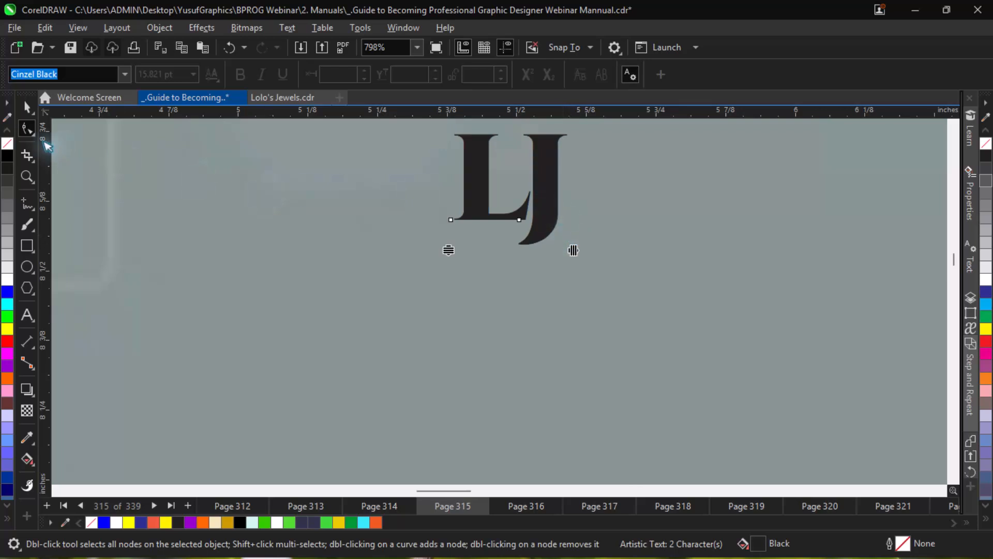
{"action": "left_click", "coordinate": [27, 110]}
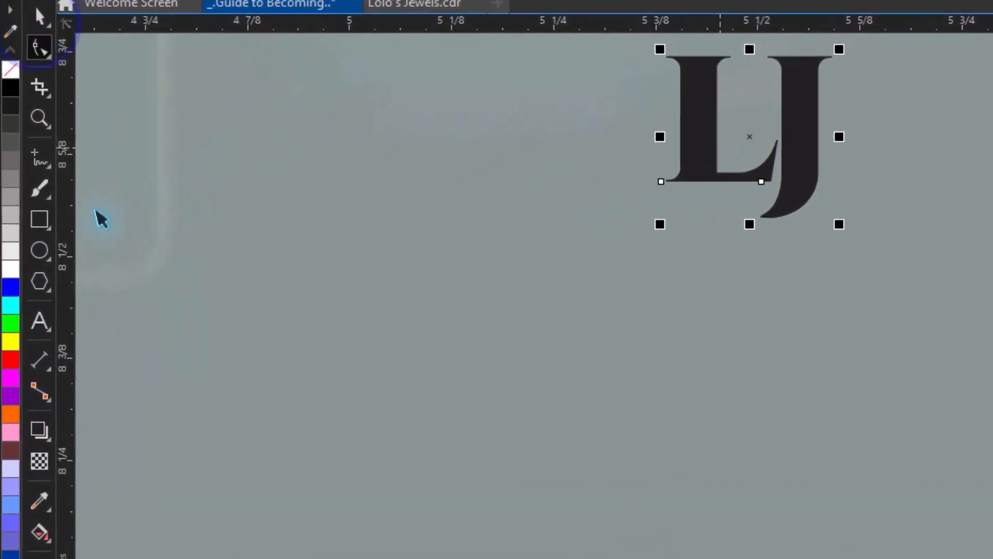
Step: Select only the letter J in the LJ text and try to apply the Elephant font to it
{"action": "key", "text": "F8"}
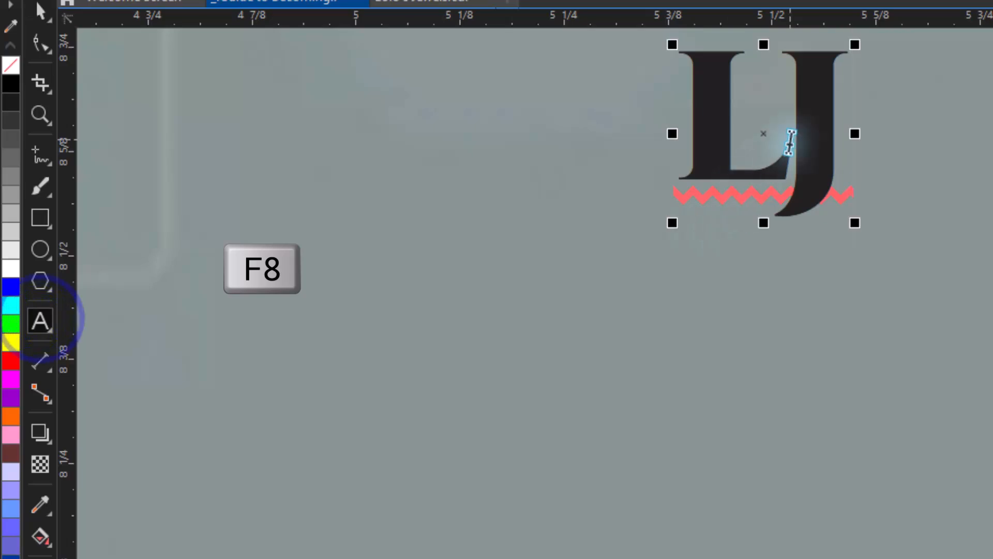
{"action": "left_click_drag", "start_coordinate": [790, 96], "coordinate": [858, 114]}
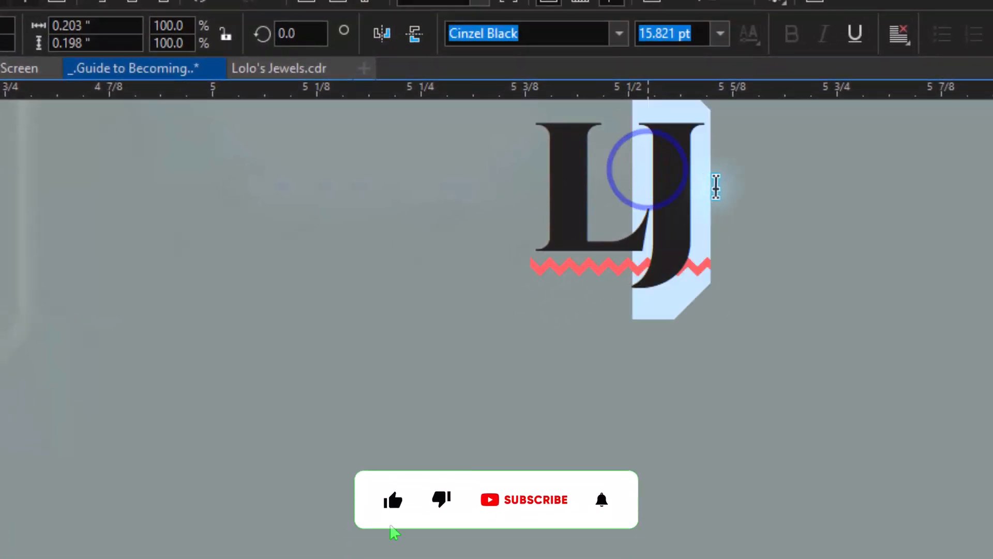
{"action": "left_click", "coordinate": [620, 34]}
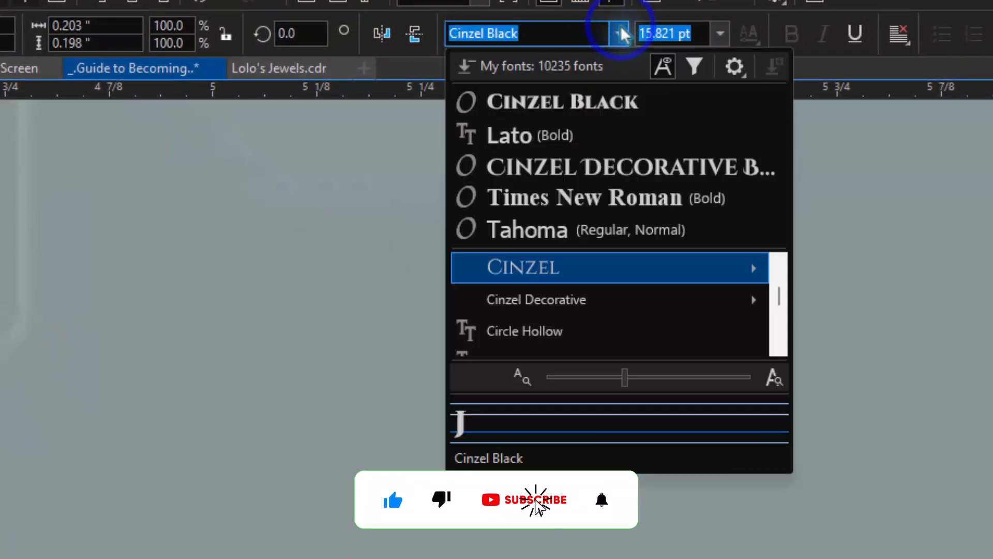
{"action": "type", "text": "elep"}
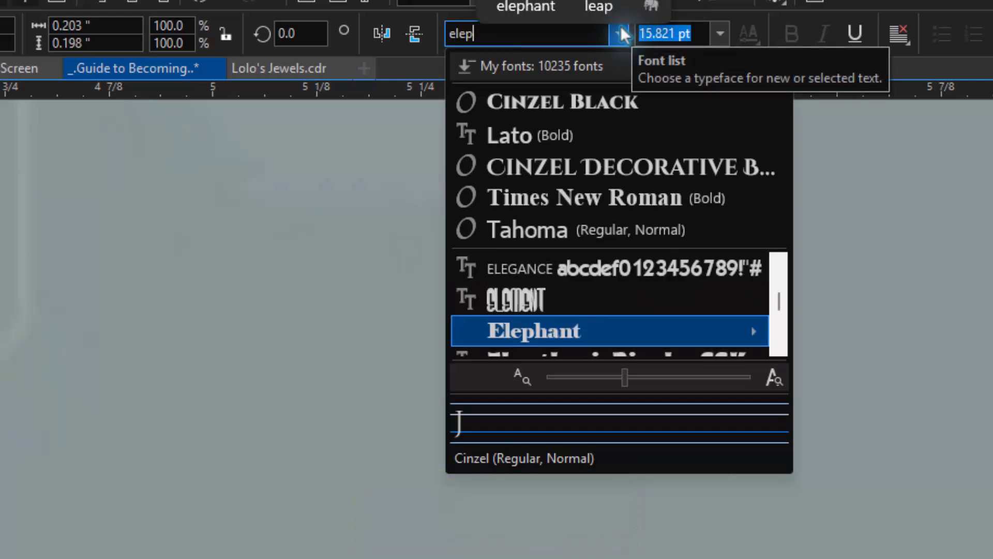
{"action": "type", "text": "ha"}
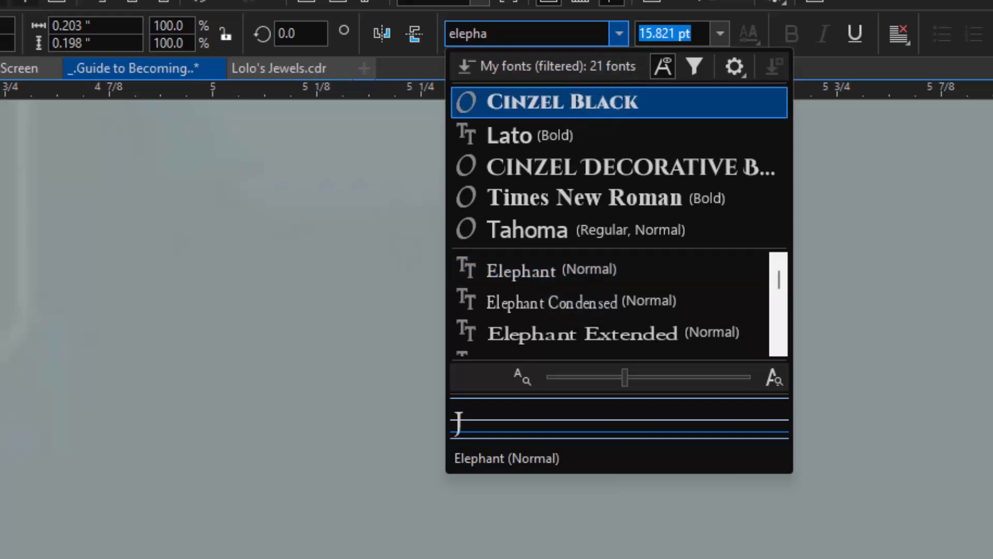
{"action": "left_click", "coordinate": [583, 34]}
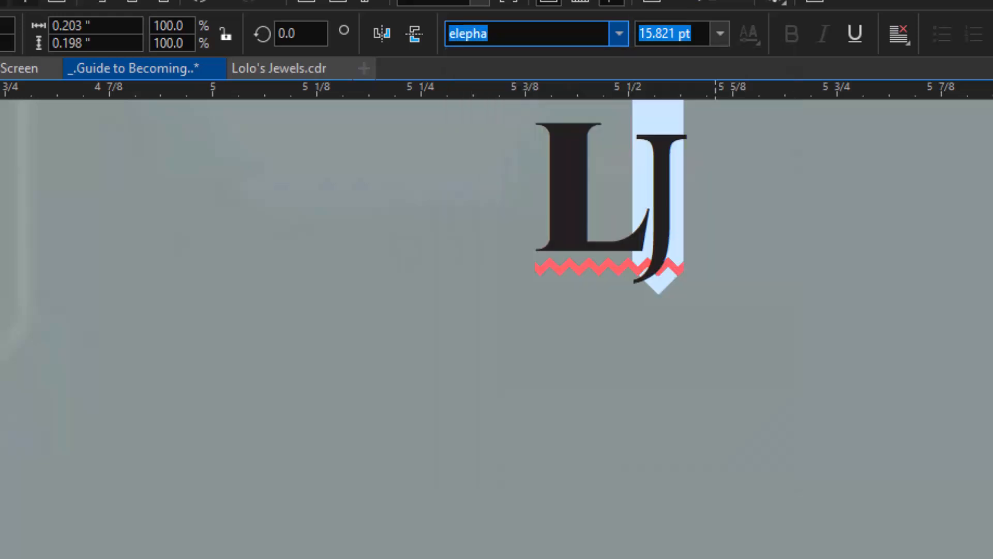
{"action": "left_click", "coordinate": [648, 155]}
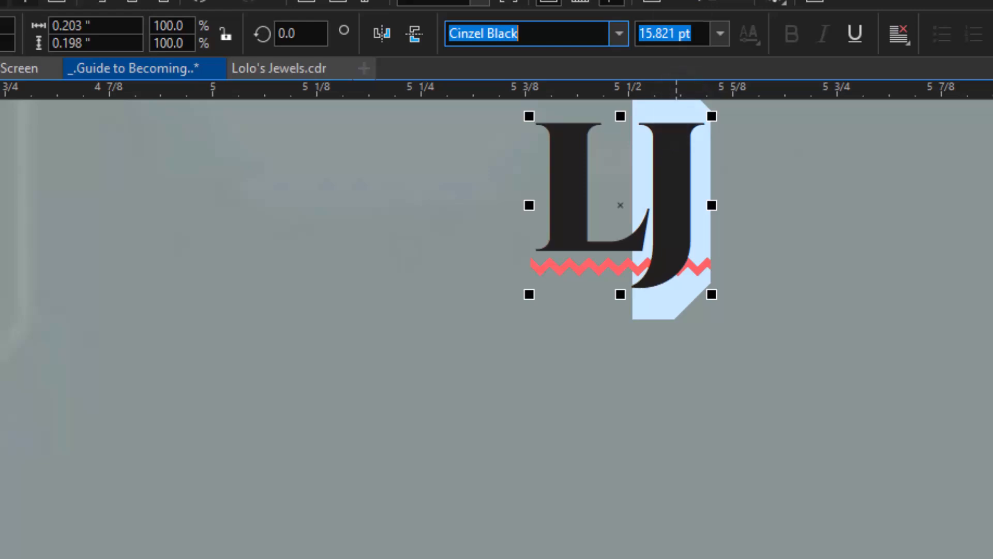
Step: Compare the Elephant font variants on the selected letter J and apply Elephant to it
{"action": "key", "text": "alt+Left"}
{"action": "key", "text": "alt+Left"}
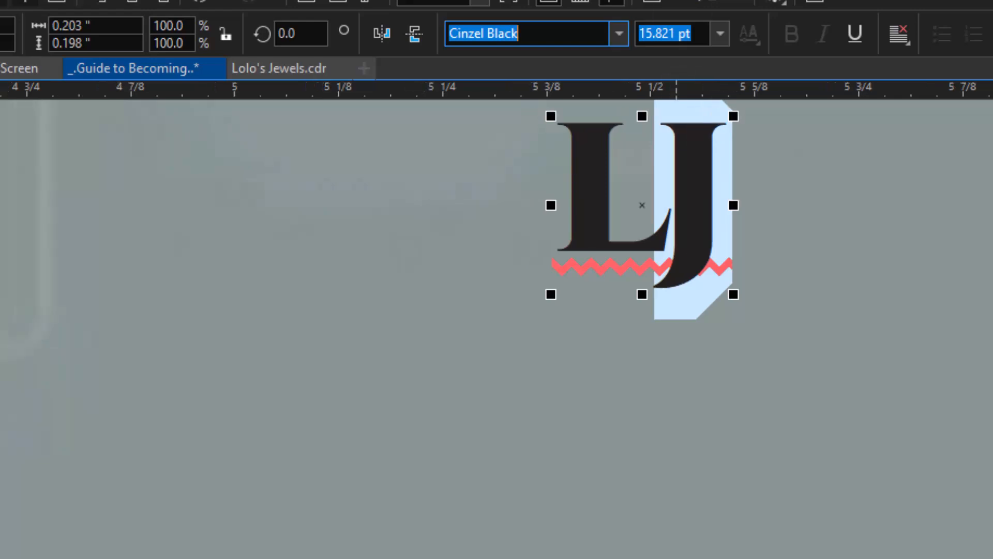
{"action": "key", "text": "alt+Left"}
{"action": "key", "text": "alt+Left"}
{"action": "key", "text": "alt+Left"}
{"action": "key", "text": "alt+Left"}
{"action": "key", "text": "alt+Left"}
{"action": "key", "text": "alt+Left"}
{"action": "key", "text": "alt+Left"}
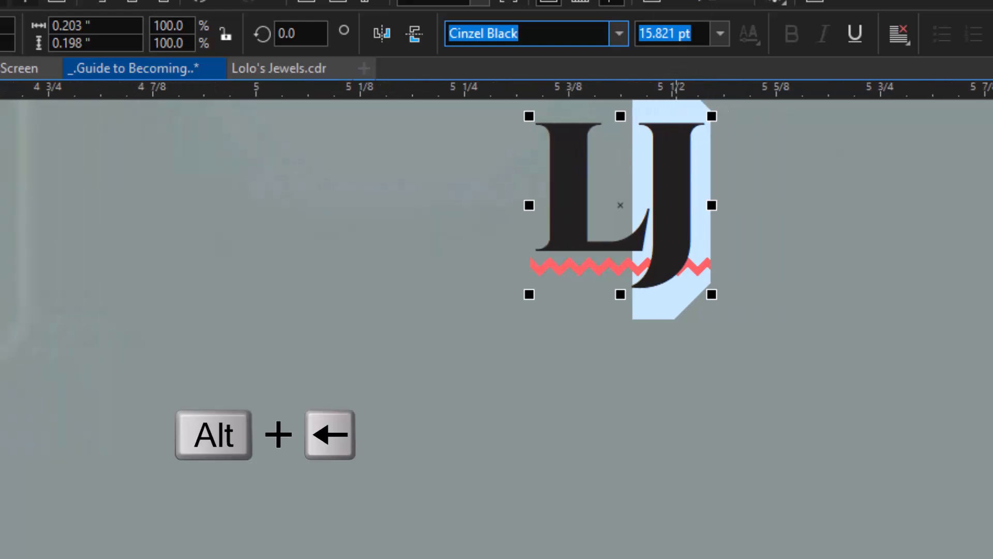
{"action": "key", "text": "alt+Left"}
{"action": "key", "text": "alt+Left"}
{"action": "key", "text": "alt+Left"}
{"action": "key", "text": "alt+Left"}
{"action": "key", "text": "alt+Left"}
{"action": "key", "text": "alt+Left"}
{"action": "key", "text": "alt+Left"}
{"action": "key", "text": "alt+Left"}
{"action": "key", "text": "alt+Left"}
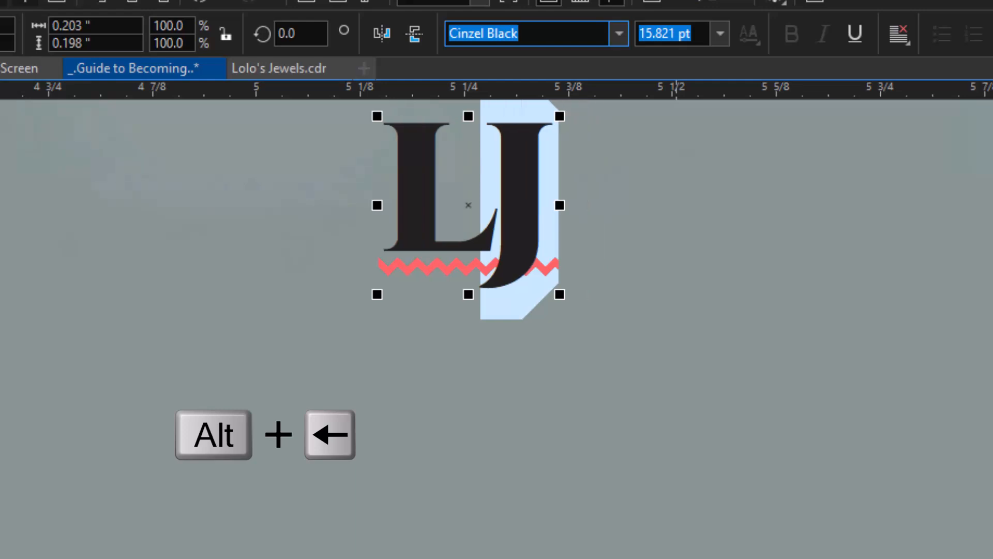
{"action": "key", "text": "alt+Left"}
{"action": "key", "text": "alt+Left"}
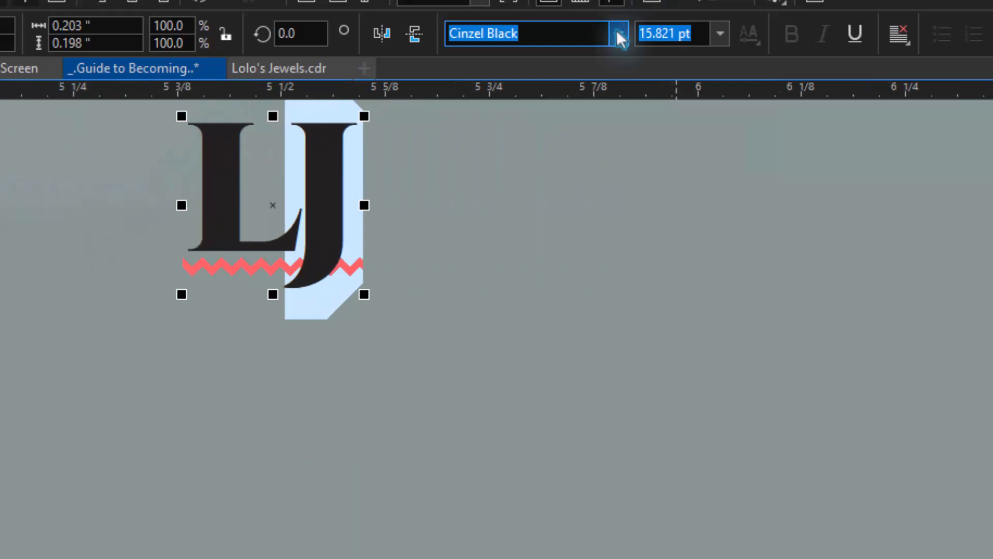
{"action": "left_click", "coordinate": [618, 33]}
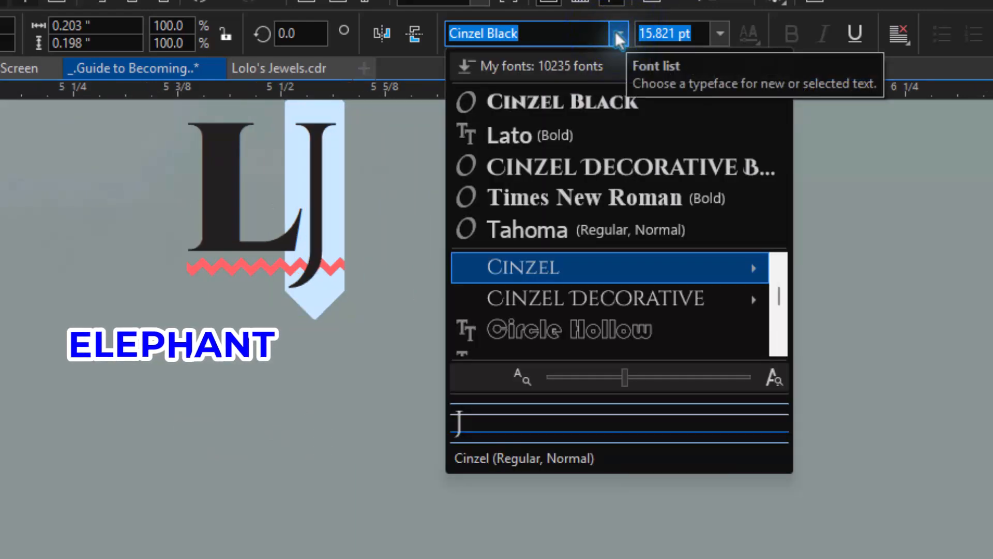
{"action": "key", "text": "BackSpace"}
{"action": "type", "text": "elephat"}
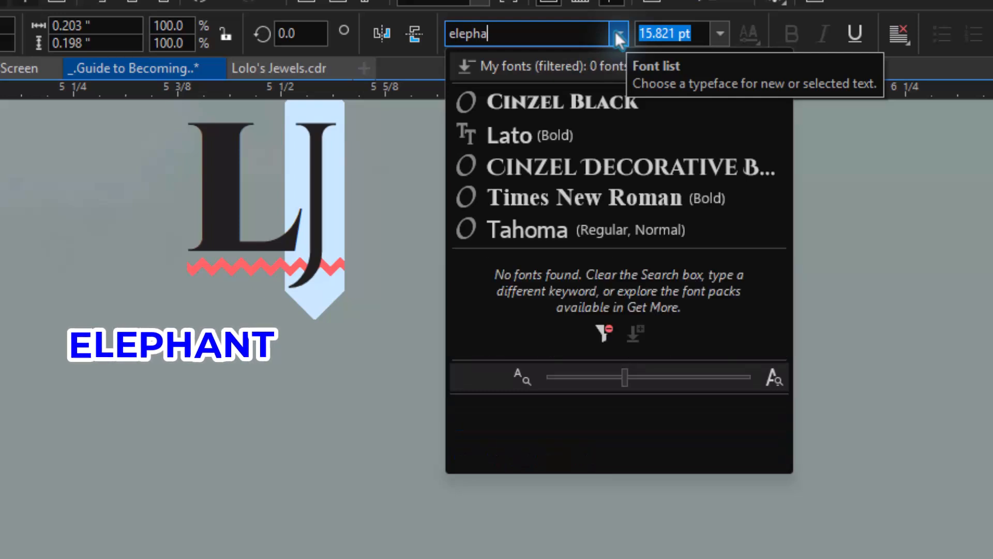
{"action": "type", "text": "nt"}
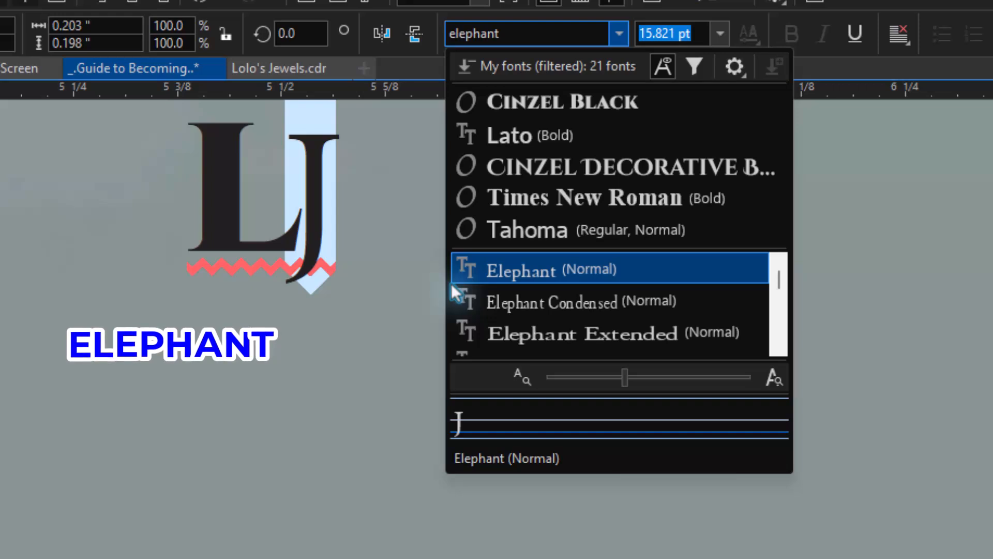
{"action": "key", "text": "Down"}
{"action": "key", "text": "Down"}
{"action": "key", "text": "Down"}
{"action": "key", "text": "Down"}
{"action": "key", "text": "Down"}
{"action": "key", "text": "Down"}
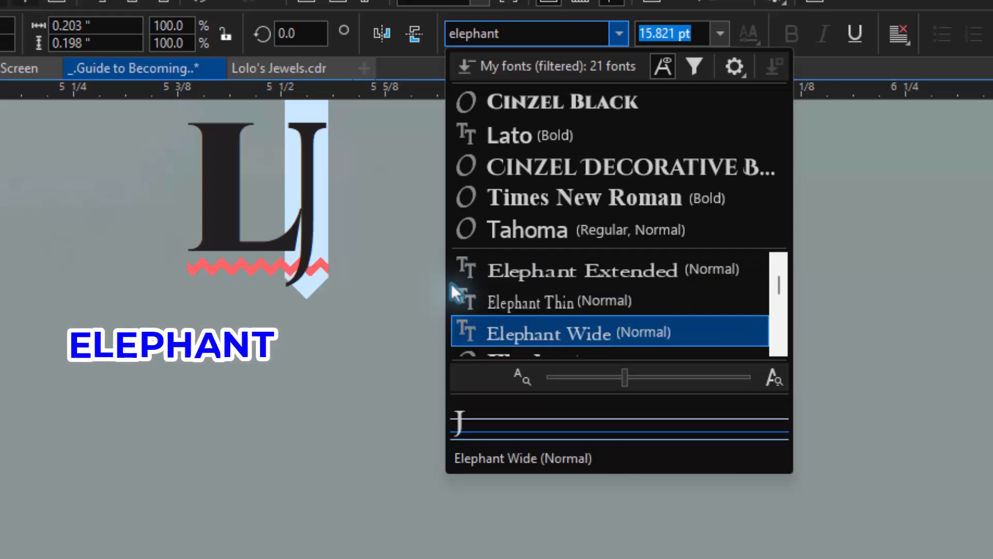
{"action": "key", "text": "Up"}
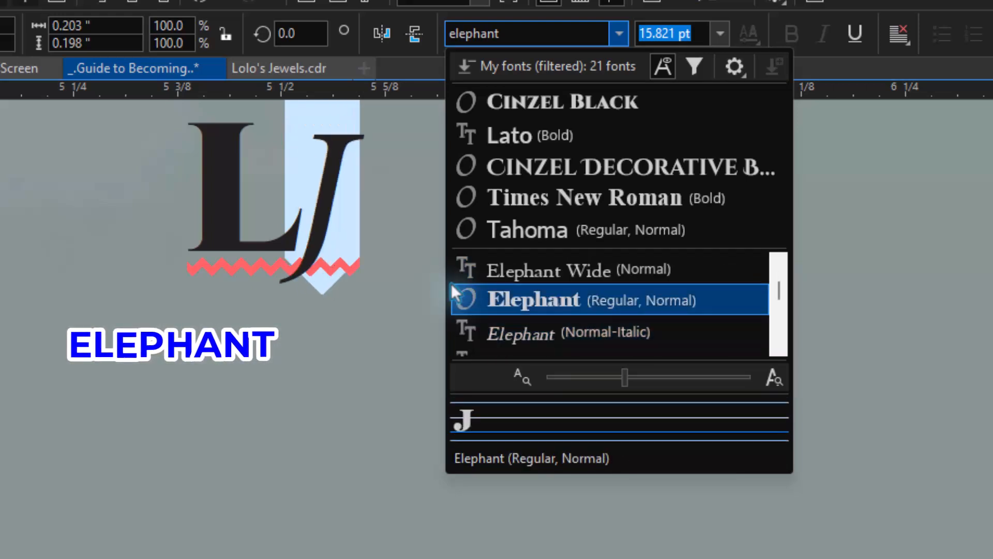
{"action": "key", "text": "Return"}
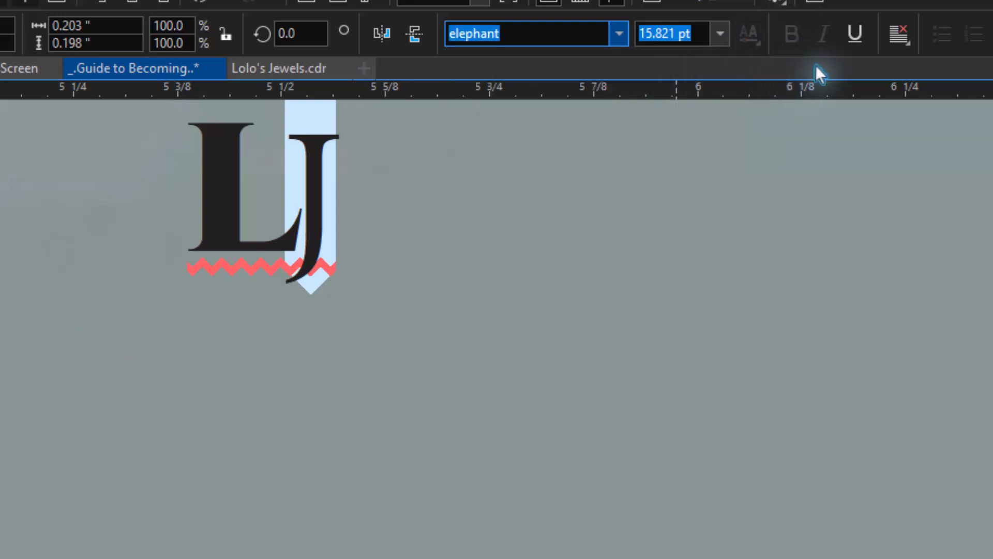
{"action": "key", "text": "Return"}
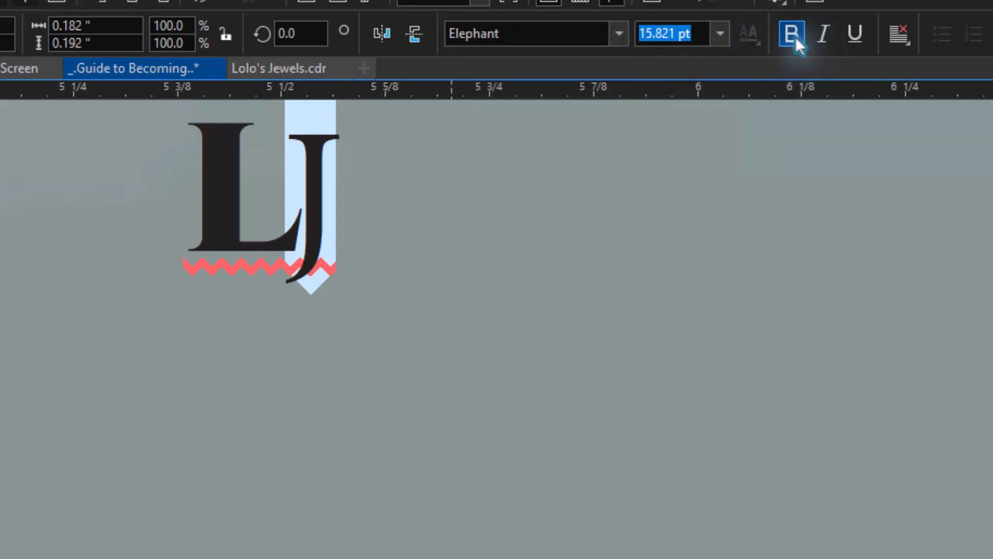
Step: Try italic and bold styling on the letter J, then turn both off
{"action": "left_click", "coordinate": [823, 35]}
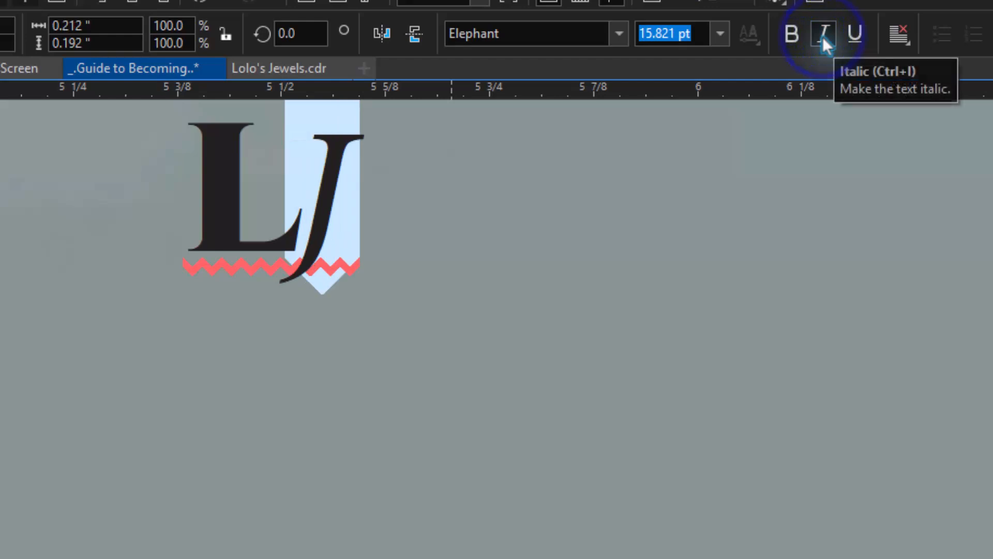
{"action": "left_click", "coordinate": [791, 32]}
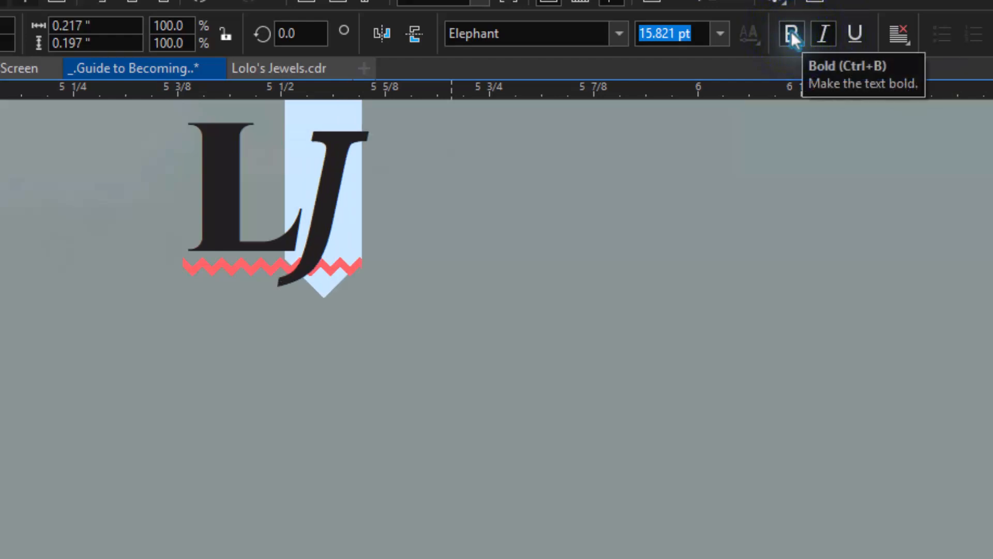
{"action": "left_click", "coordinate": [822, 45]}
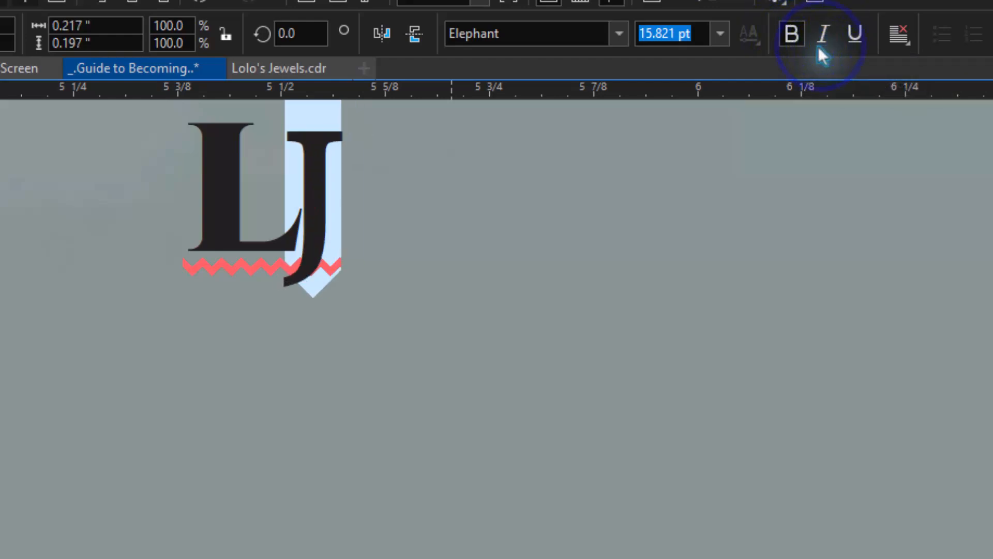
{"action": "left_click", "coordinate": [801, 45]}
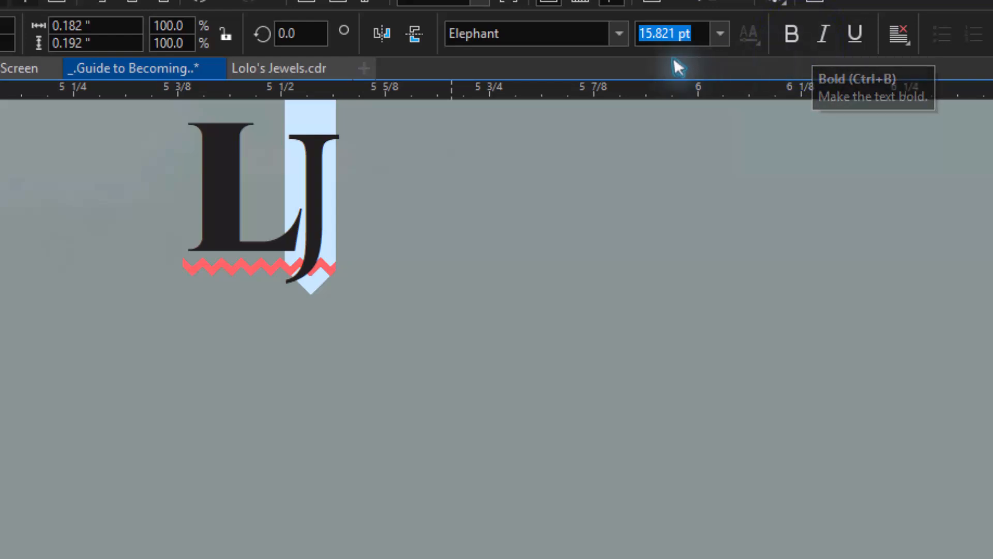
Step: Compare fonts on the selected letter J of the LJ text, apply Times New Roman Bold and set its size to 18 pt
{"action": "left_click", "coordinate": [619, 39]}
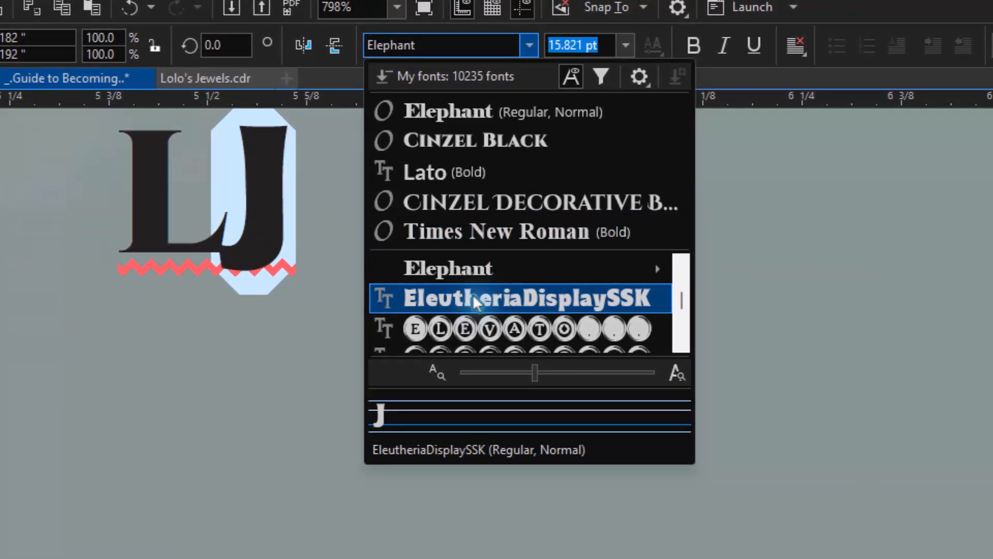
{"action": "left_click", "coordinate": [479, 268]}
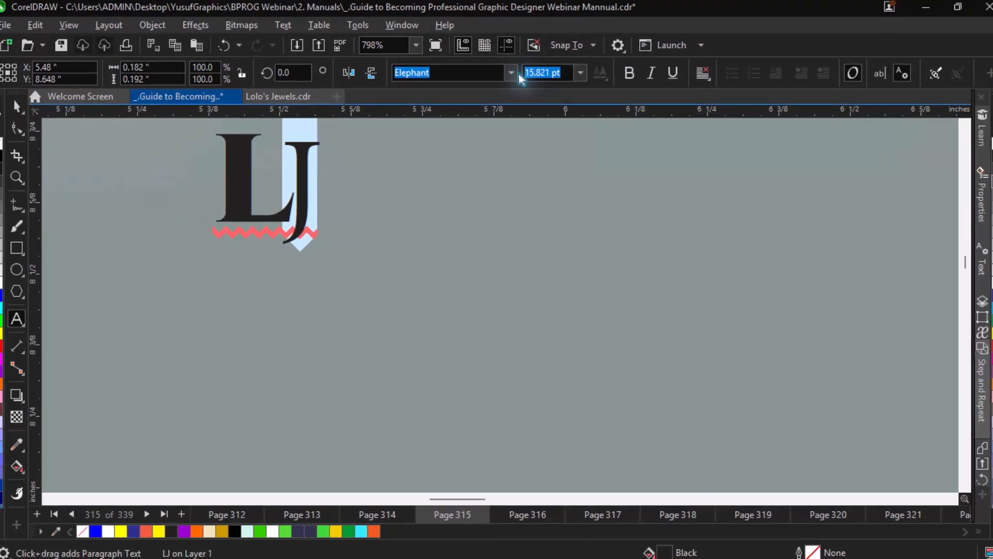
{"action": "left_click", "coordinate": [512, 73]}
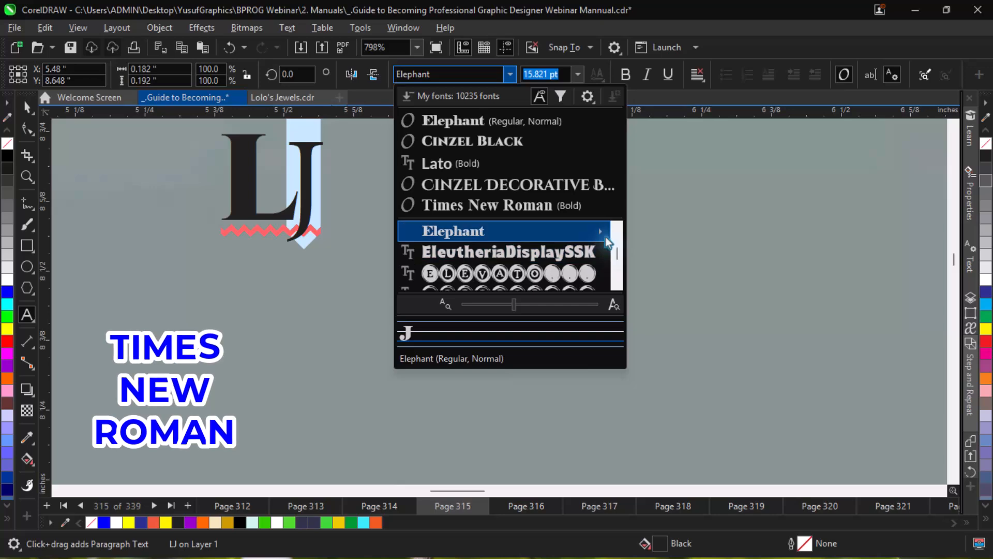
{"action": "mouse_move", "coordinate": [609, 243]}
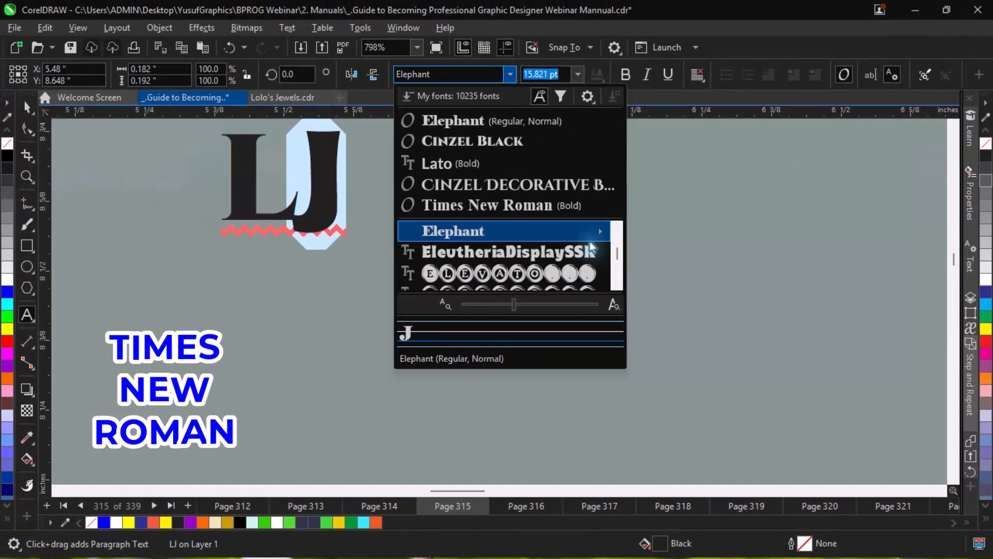
{"action": "mouse_move", "coordinate": [745, 162]}
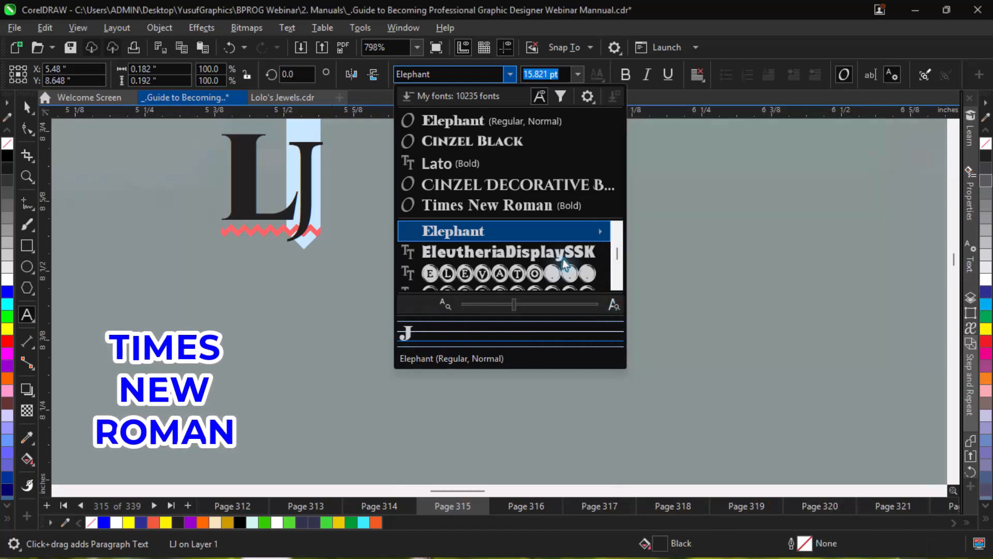
{"action": "mouse_move", "coordinate": [615, 237]}
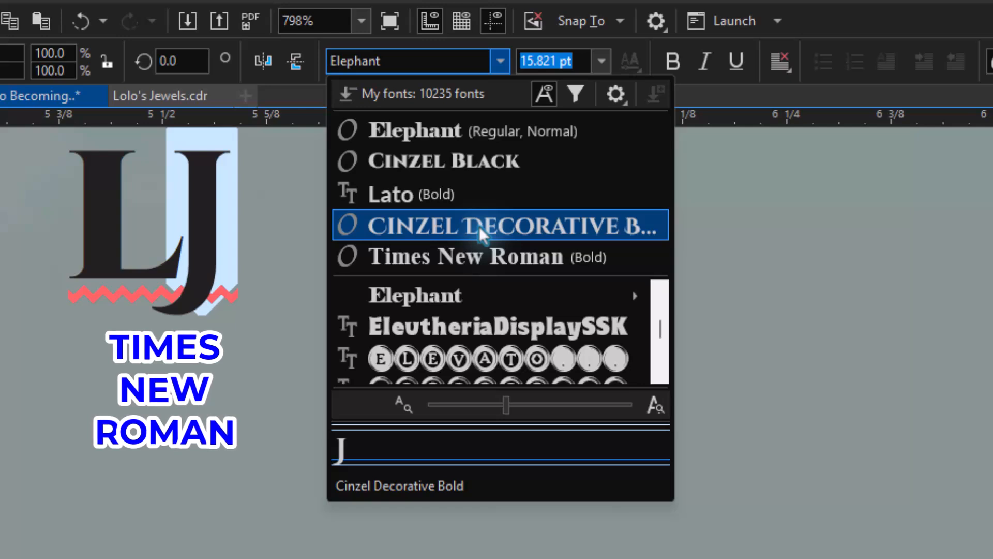
{"action": "left_click", "coordinate": [468, 255]}
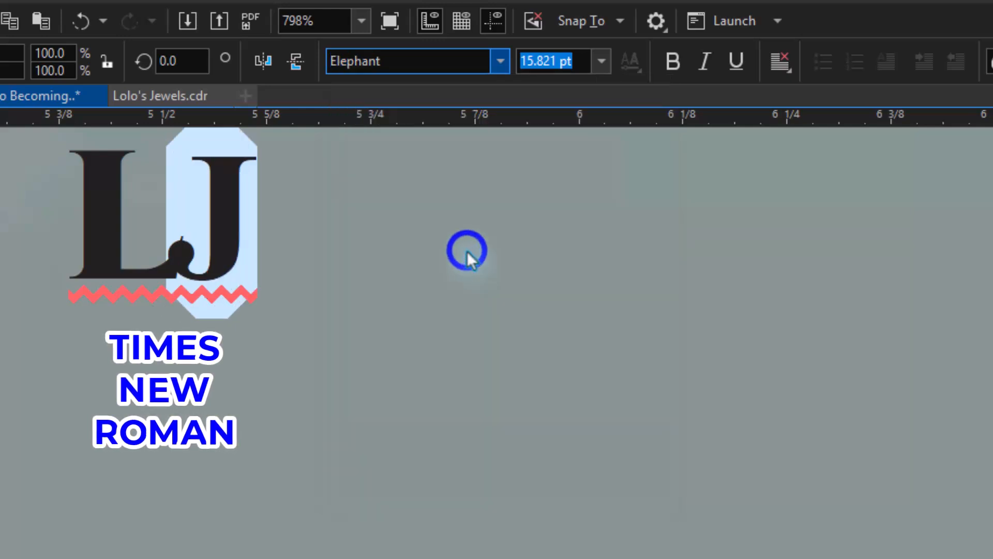
{"action": "left_click", "coordinate": [601, 61]}
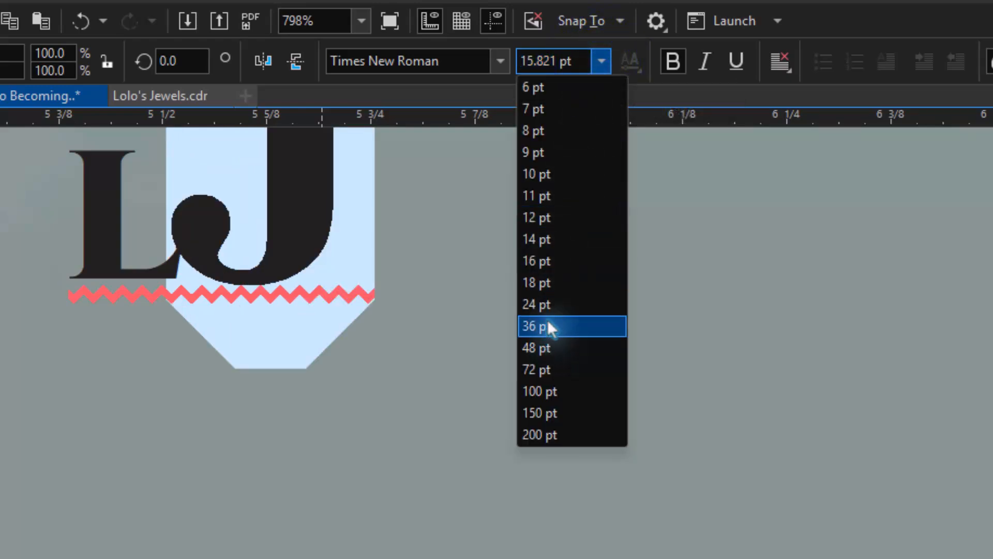
{"action": "left_click", "coordinate": [551, 286]}
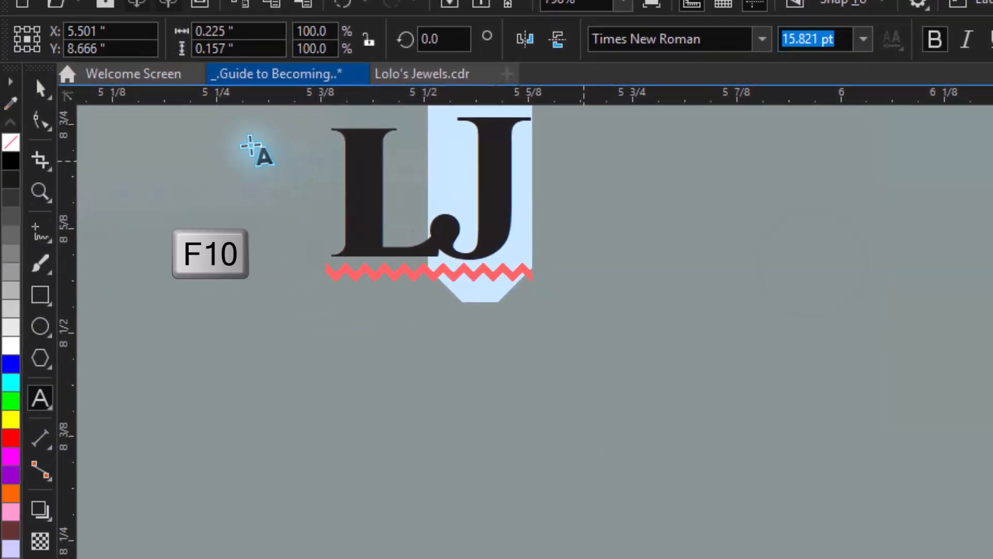
Step: Shift the letter J down about 14% and left about 6% with the Shape tool so its curl meets the L's foot
{"action": "left_click", "coordinate": [40, 122]}
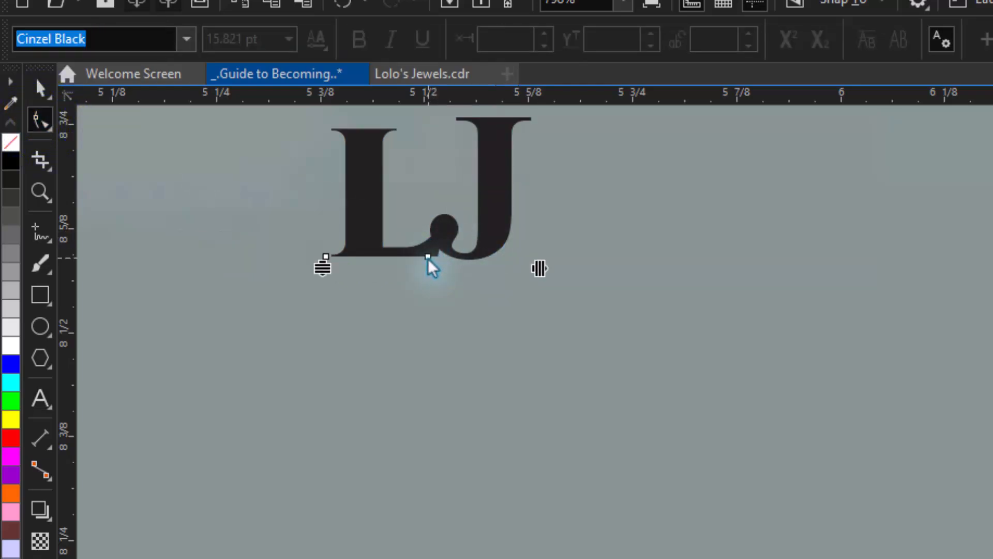
{"action": "left_click_drag", "start_coordinate": [429, 261], "coordinate": [429, 288]}
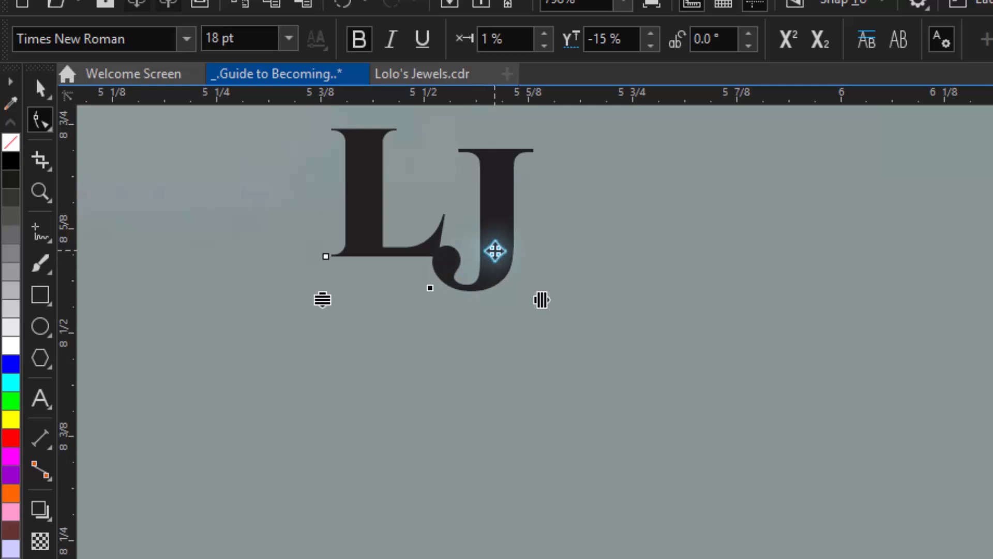
{"action": "left_click", "coordinate": [495, 251]}
{"action": "left_click", "coordinate": [430, 292]}
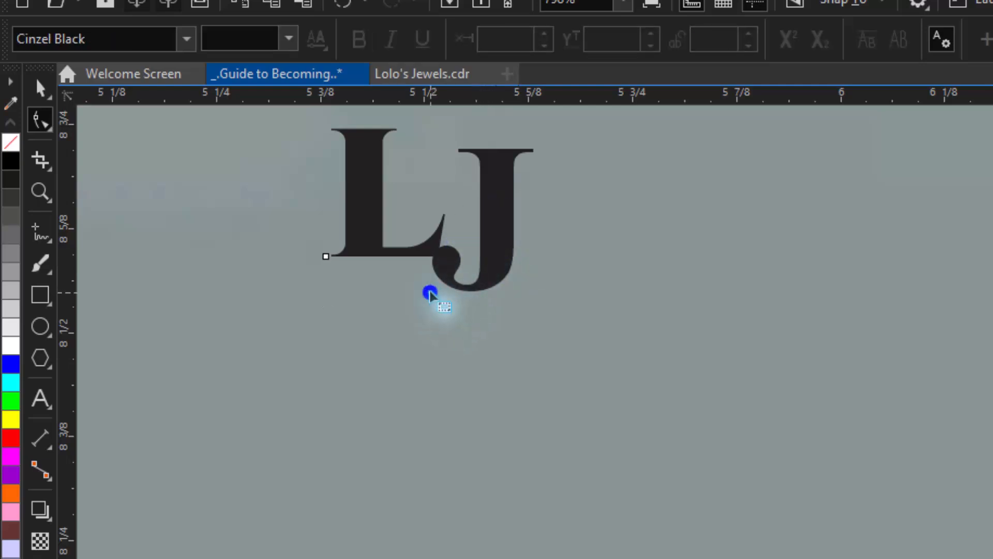
{"action": "left_click_drag", "start_coordinate": [430, 292], "coordinate": [417, 295]}
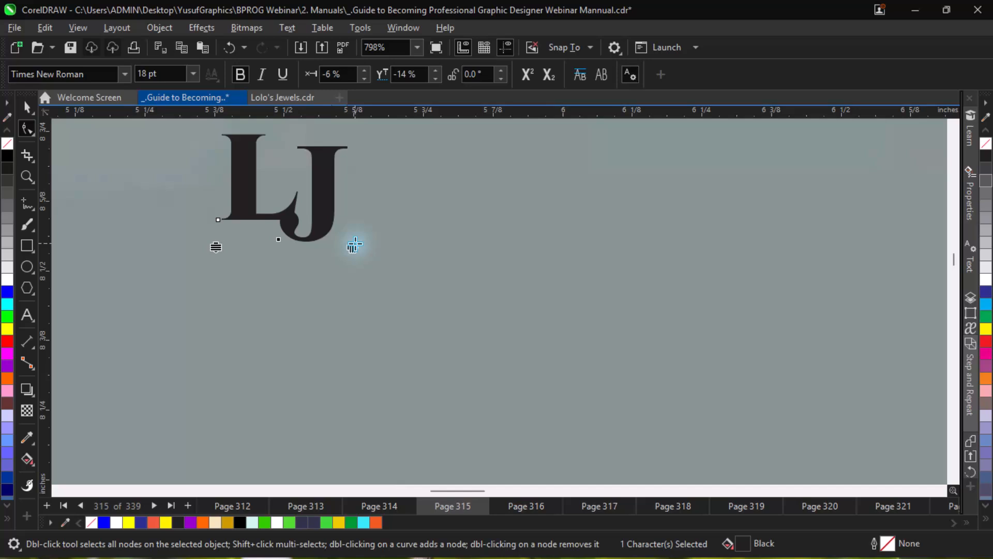
Step: Compare the LJ text's letter placement with the flyer's original LJ logo and show the text's character nodes
{"action": "scroll", "coordinate": [355, 244], "scroll_direction": "down", "scroll_amount": 3}
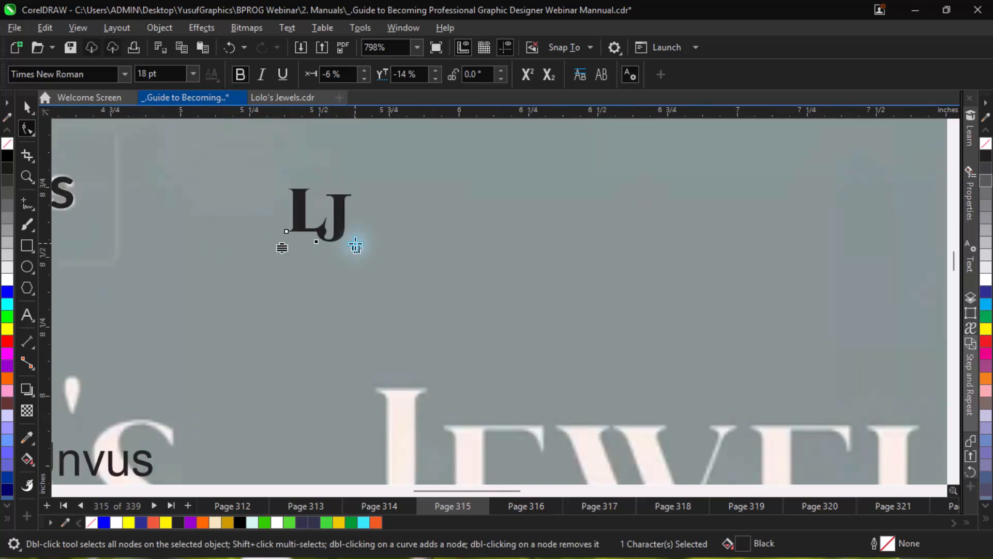
{"action": "scroll", "coordinate": [356, 243], "scroll_direction": "left", "scroll_amount": 8}
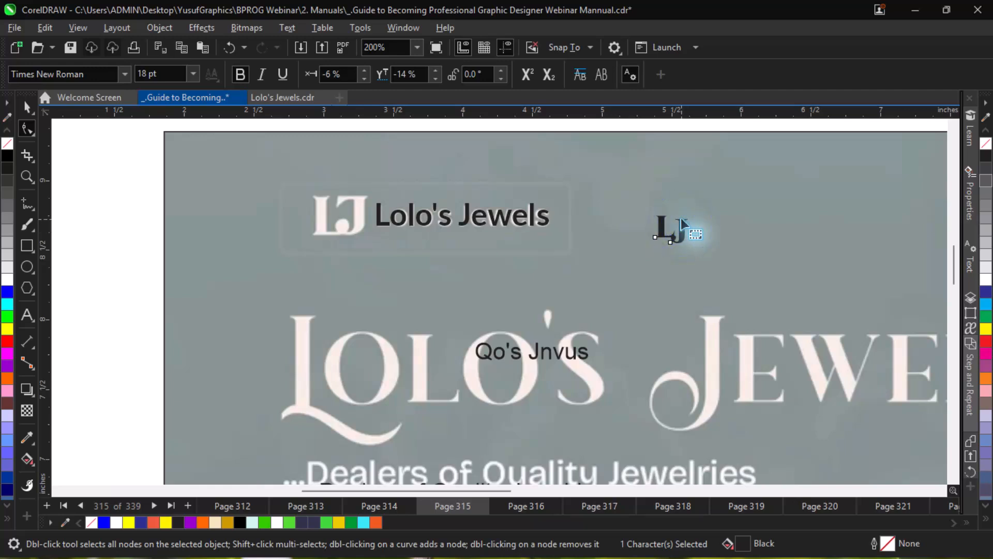
{"action": "key", "text": "z"}
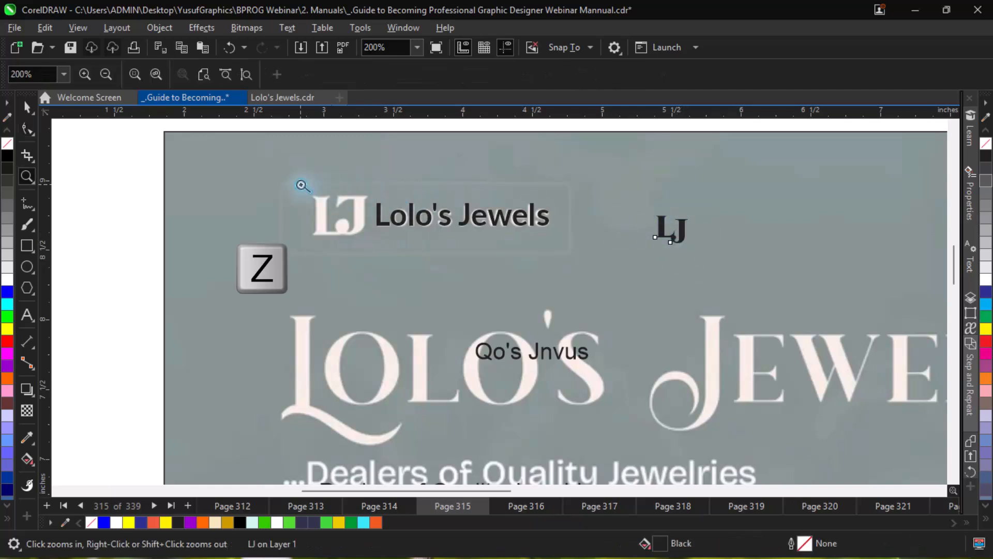
{"action": "left_click_drag", "start_coordinate": [431, 219], "coordinate": [718, 282]}
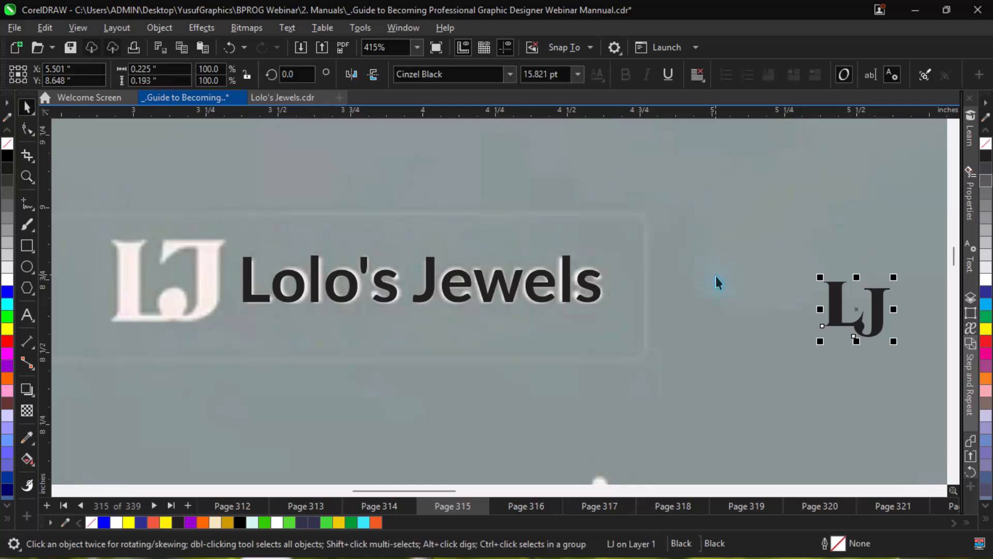
{"action": "key", "text": "z"}
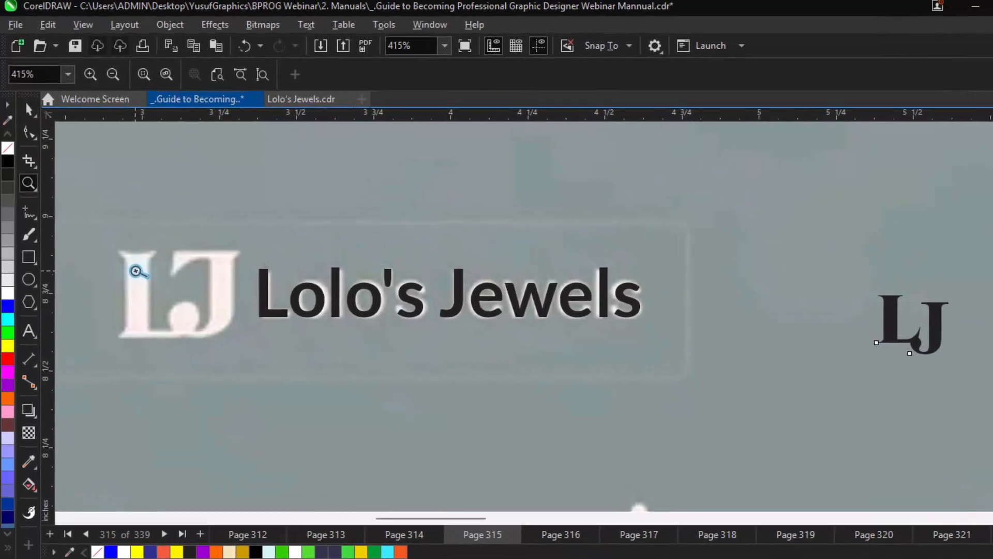
{"action": "left_click", "coordinate": [34, 141]}
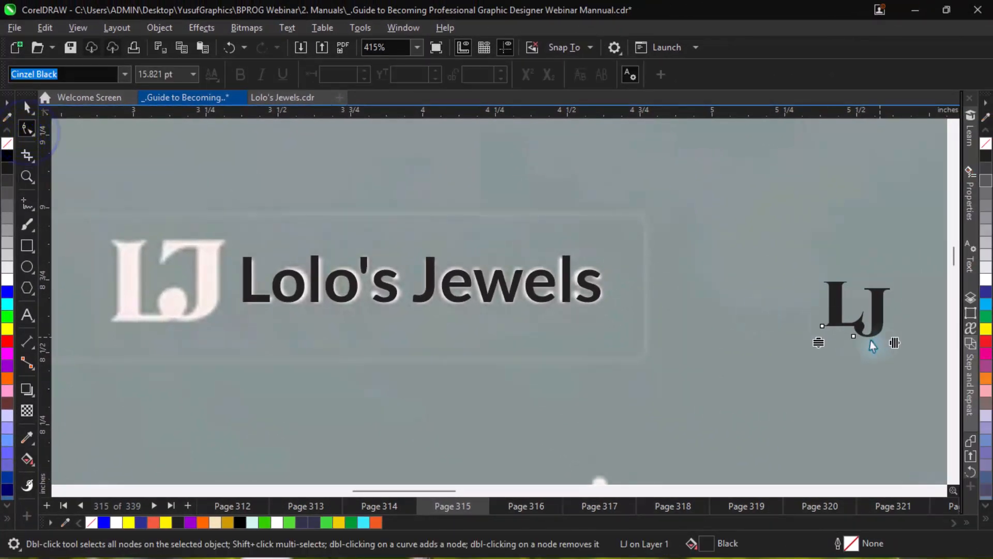
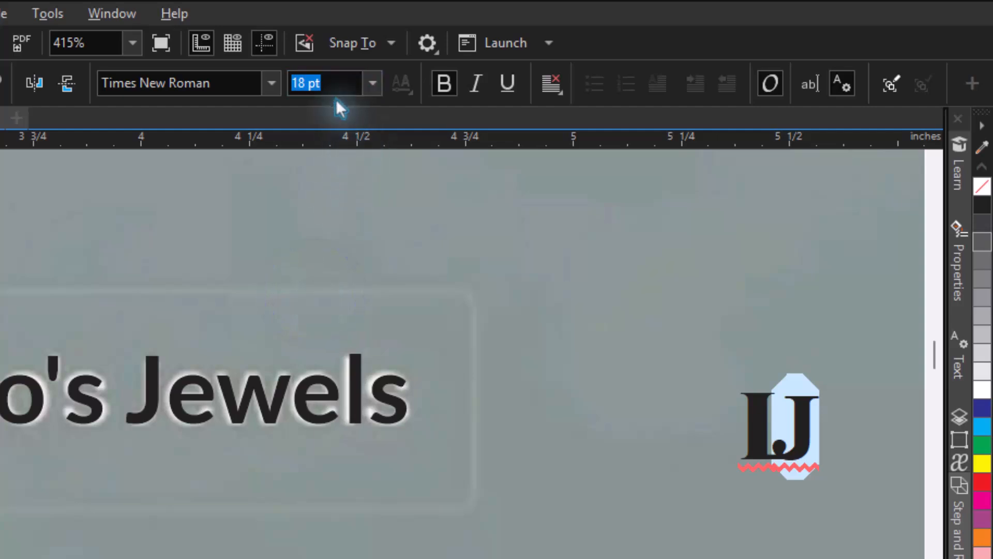
Step: Set the font size of the letter J in the LJ text to 17 pt
{"action": "left_click", "coordinate": [302, 83]}
{"action": "left_click", "coordinate": [302, 83]}
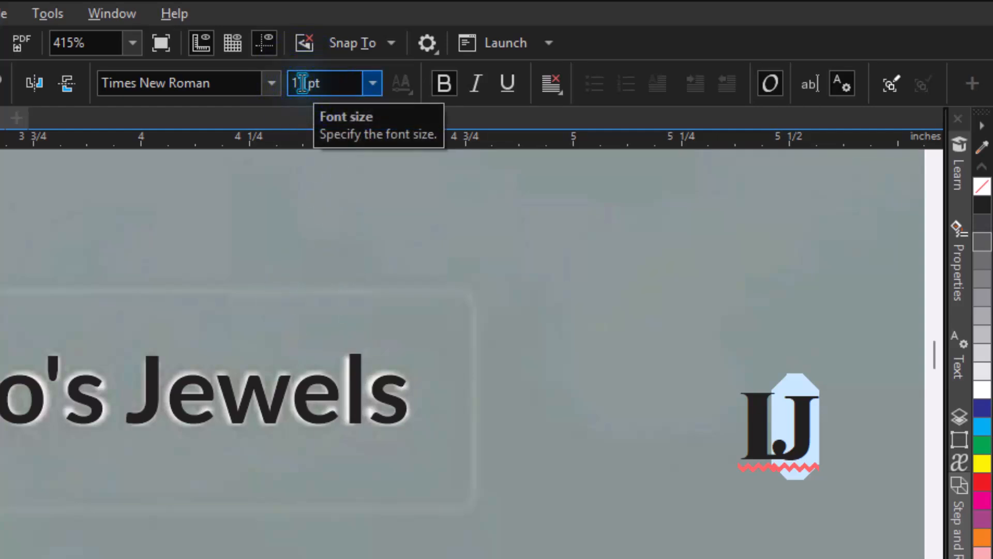
{"action": "key", "text": "Return"}
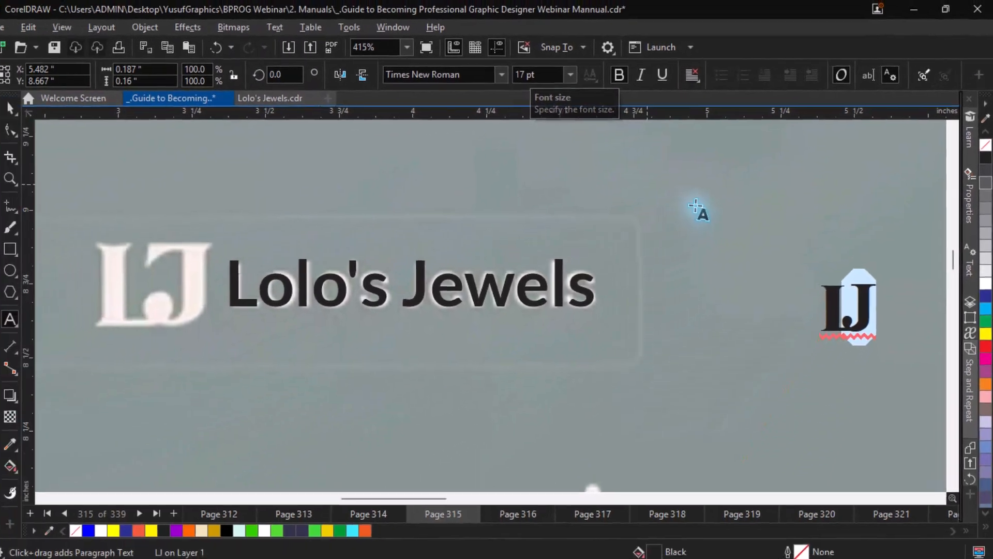
Step: Move the LJ text onto the flyer's original LJ logo and scale it to about 0.354 by 0.304 inches
{"action": "key", "text": "ctrl+space"}
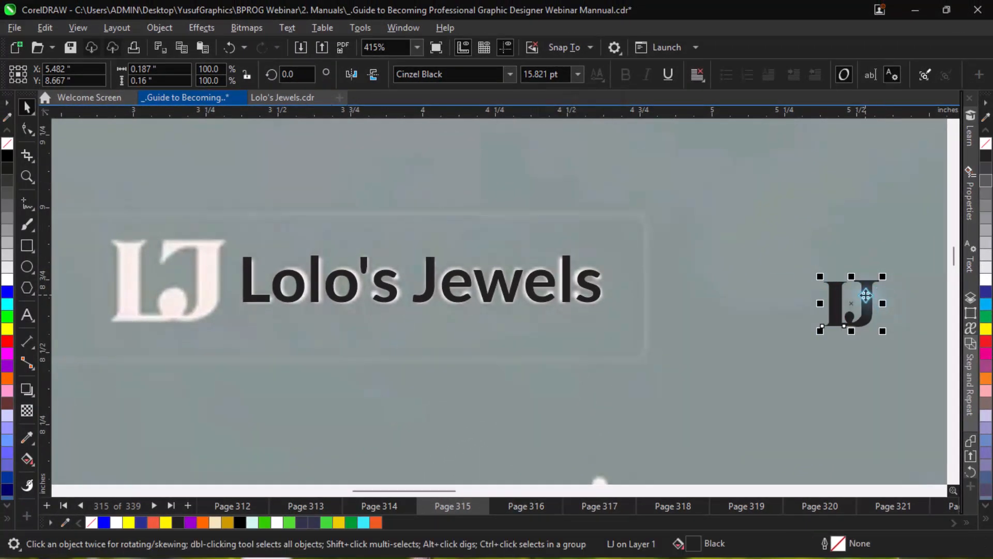
{"action": "left_click_drag", "start_coordinate": [865, 295], "coordinate": [154, 257]}
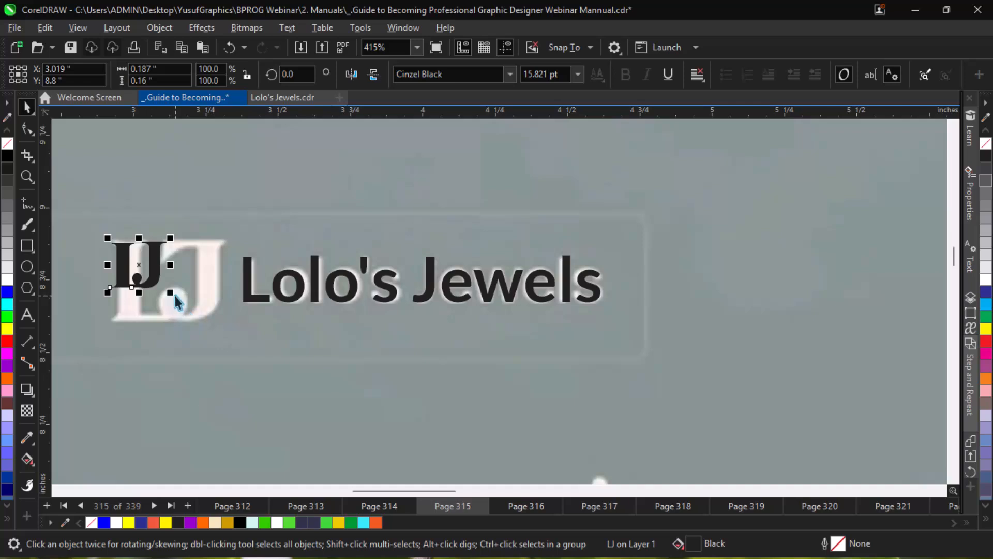
{"action": "left_click_drag", "start_coordinate": [174, 294], "coordinate": [239, 333]}
{"action": "key", "text": "F6"}
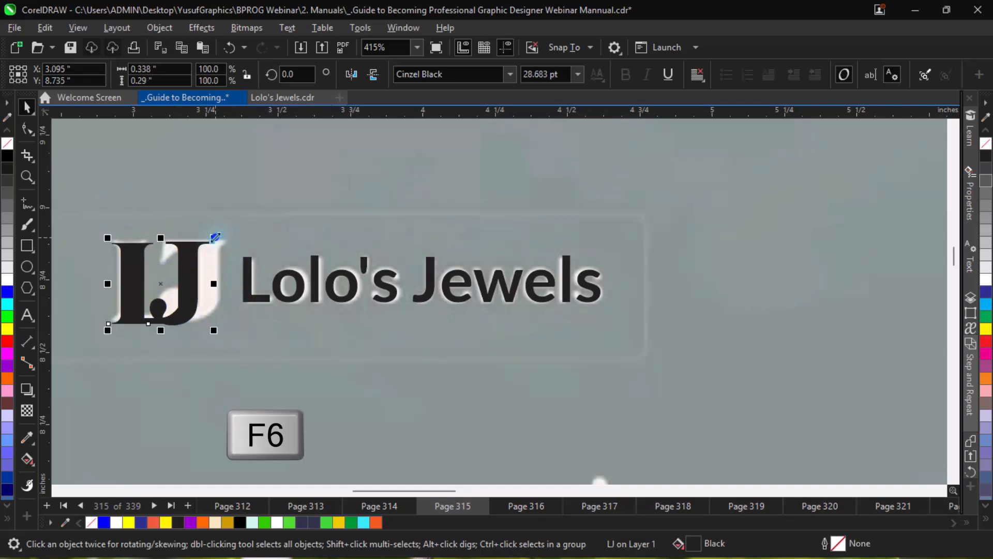
{"action": "left_click_drag", "start_coordinate": [215, 237], "coordinate": [238, 234]}
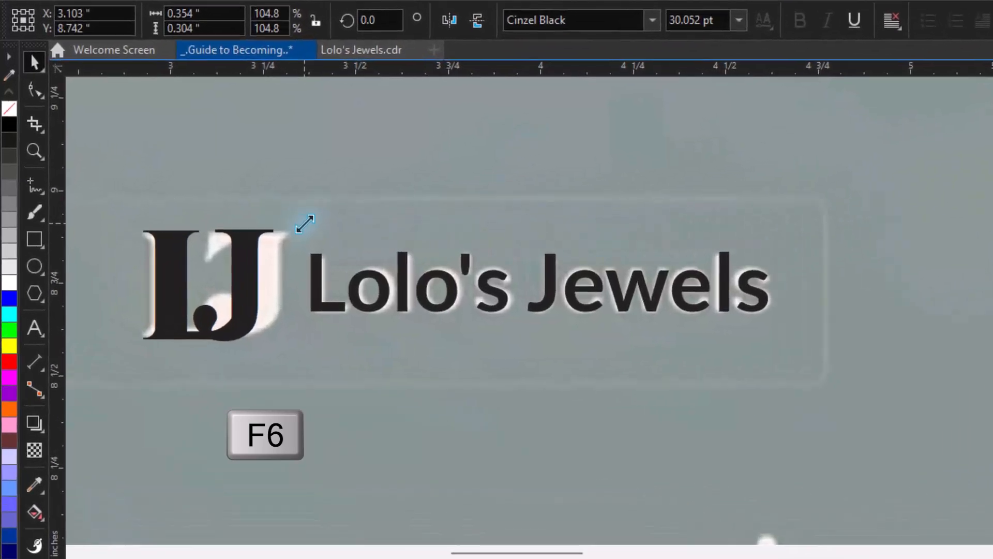
{"action": "left_click_drag", "start_coordinate": [305, 223], "coordinate": [304, 224]}
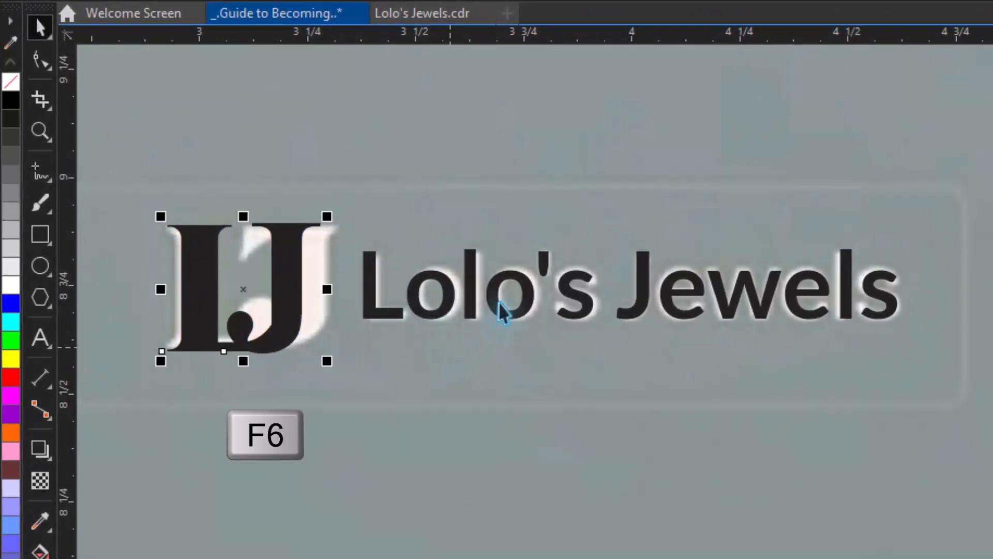
Step: Draw a rectangle about 2.06 by 0.52 inches over the faint frame around the LJ logo and Lolo's Jewels text
{"action": "scroll", "coordinate": [512, 376], "scroll_direction": "down", "scroll_amount": 2}
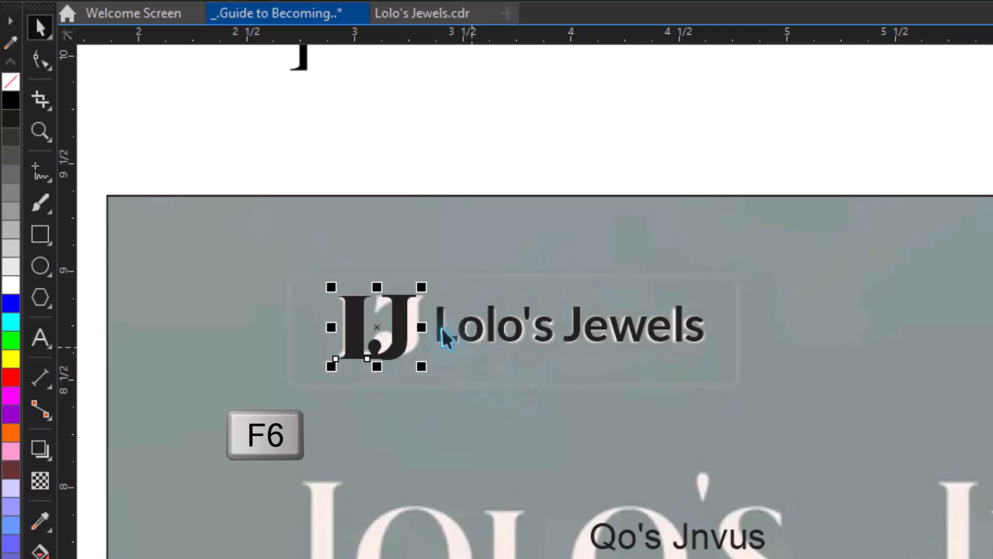
{"action": "left_click", "coordinate": [40, 234]}
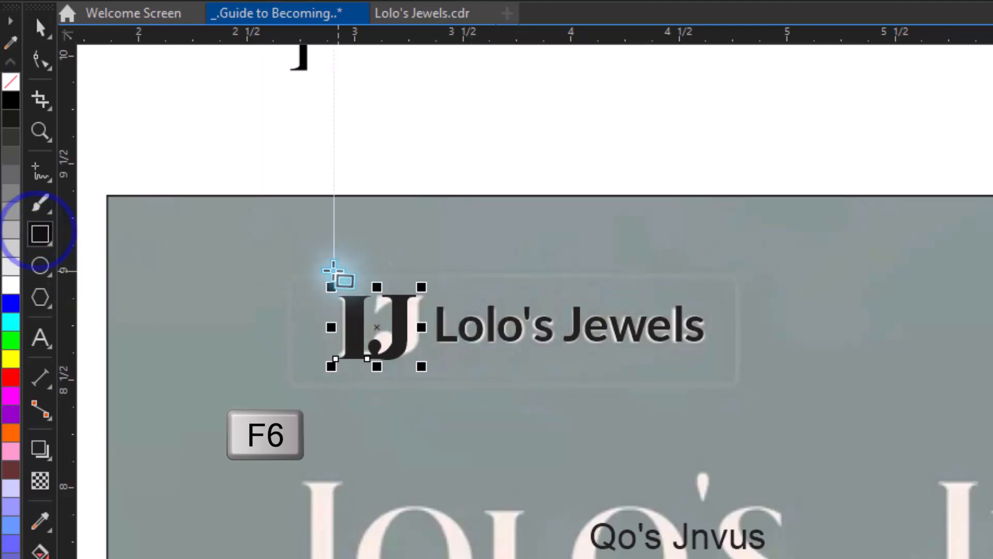
{"action": "scroll", "coordinate": [334, 271], "scroll_direction": "up", "scroll_amount": 2}
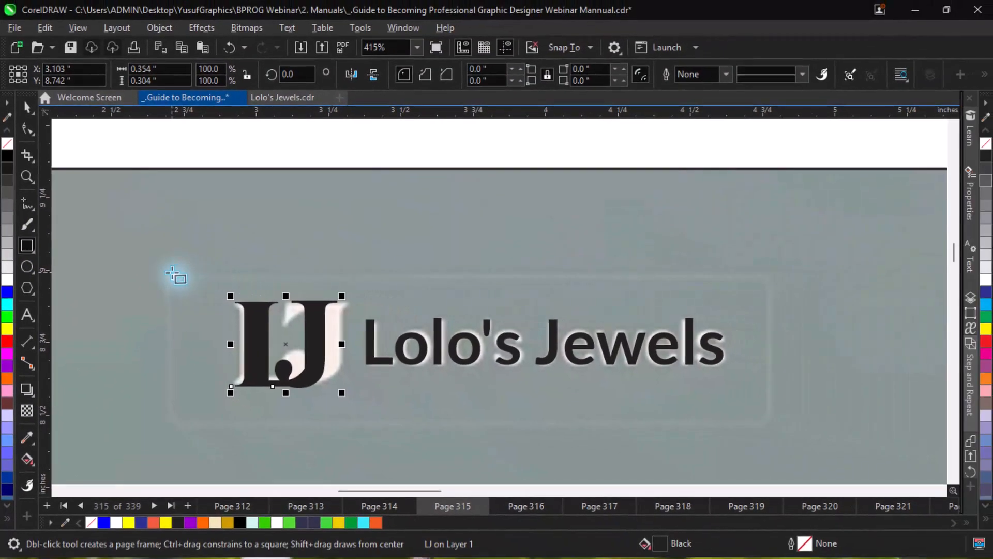
{"action": "left_click_drag", "start_coordinate": [172, 272], "coordinate": [769, 423]}
Step: Round all corners of the logo frame rectangle to a radius of about 0.04 inches with the Shape tool
{"action": "key", "text": "F10"}
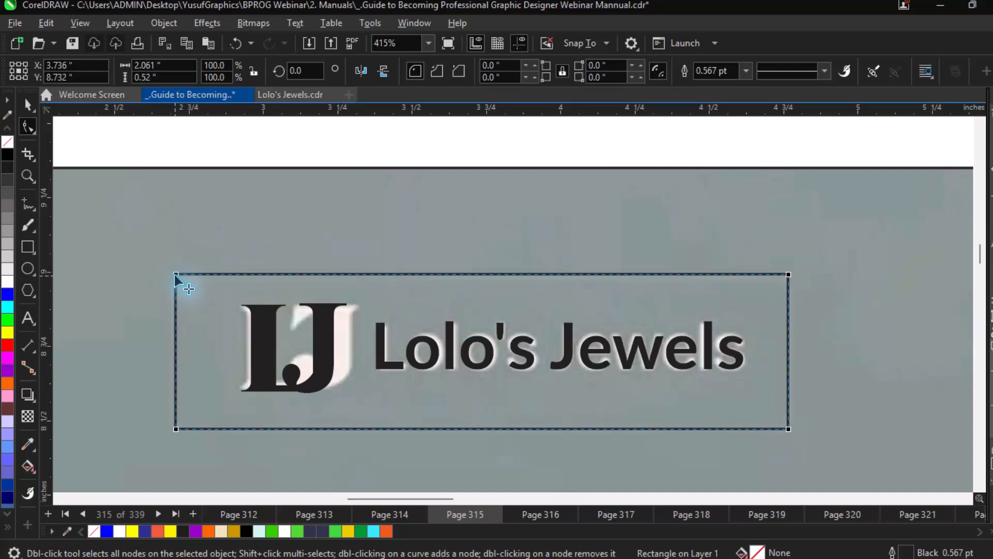
{"action": "left_click_drag", "start_coordinate": [256, 307], "coordinate": [267, 307]}
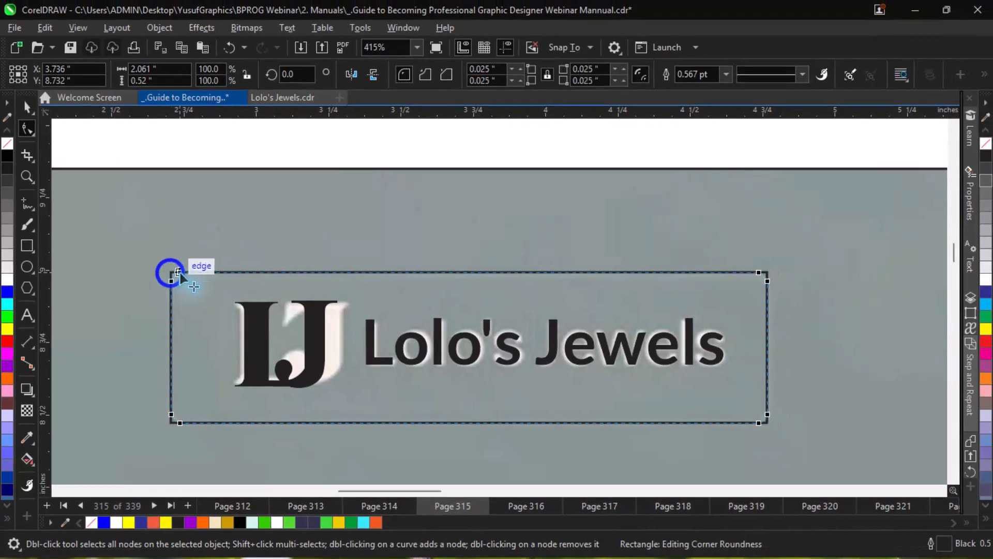
{"action": "left_click_drag", "start_coordinate": [178, 271], "coordinate": [181, 271]}
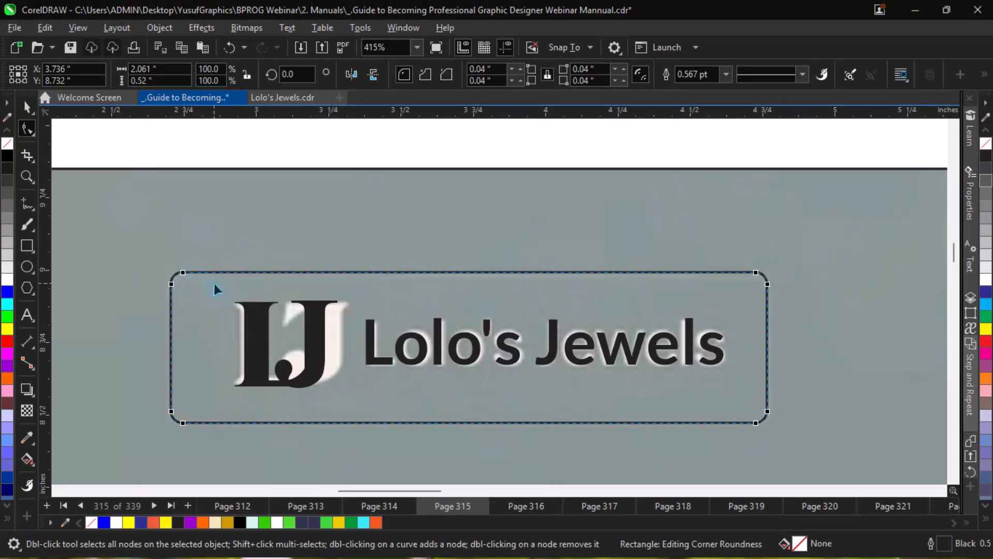
{"action": "key", "text": "space"}
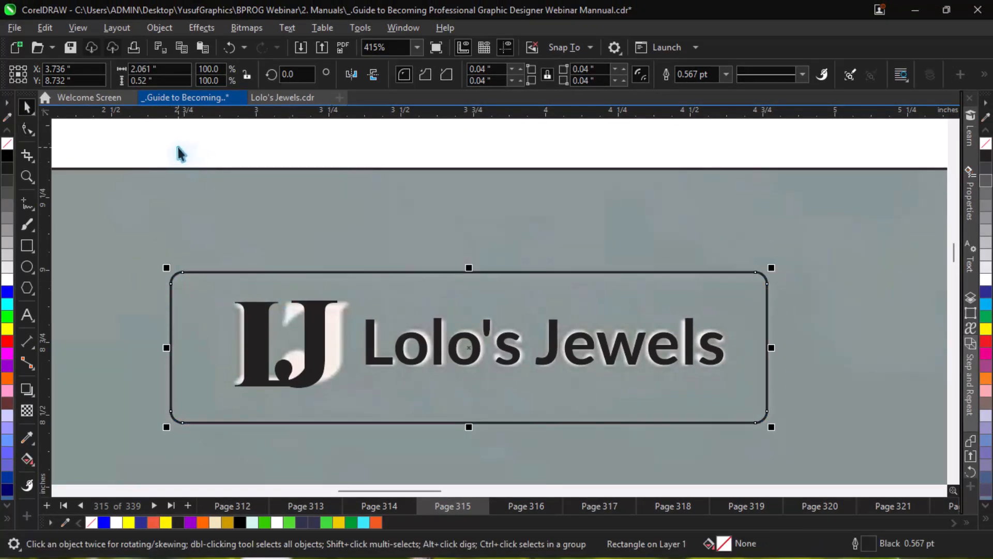
Step: Bring the LJ text and the Lolo's Jewels logo text to the front of the layer, above the logo frame
{"action": "left_click_drag", "start_coordinate": [350, 257], "coordinate": [739, 401]}
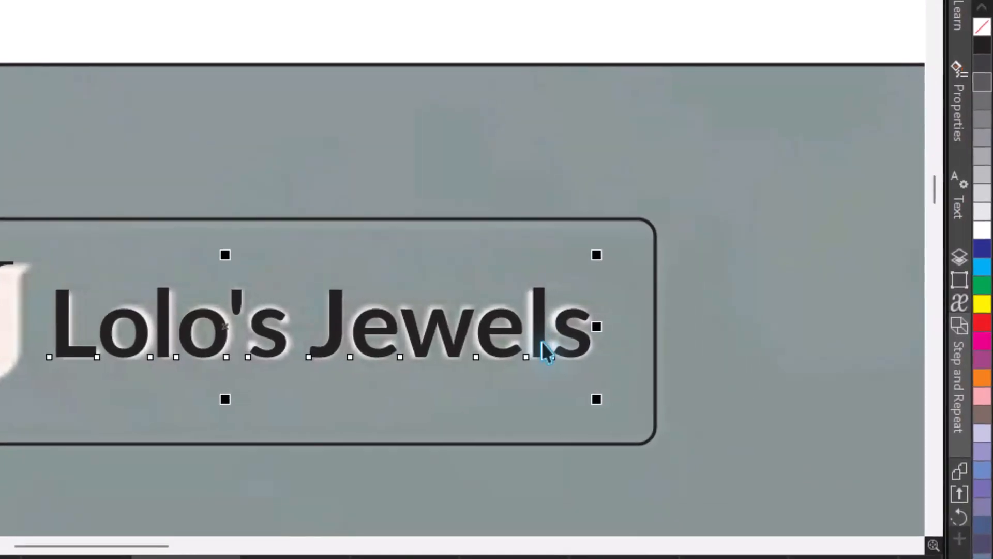
{"action": "right_click", "coordinate": [547, 352]}
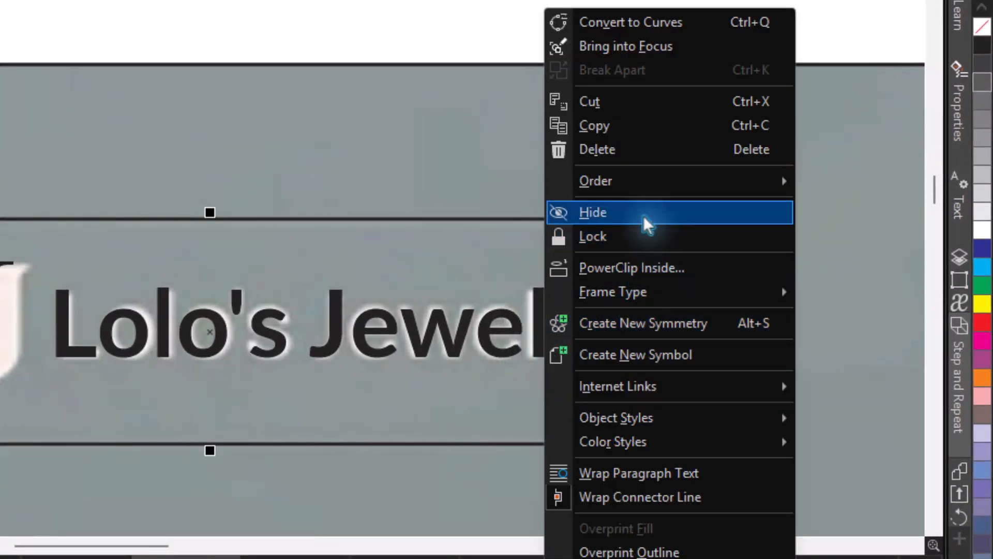
{"action": "mouse_move", "coordinate": [601, 192]}
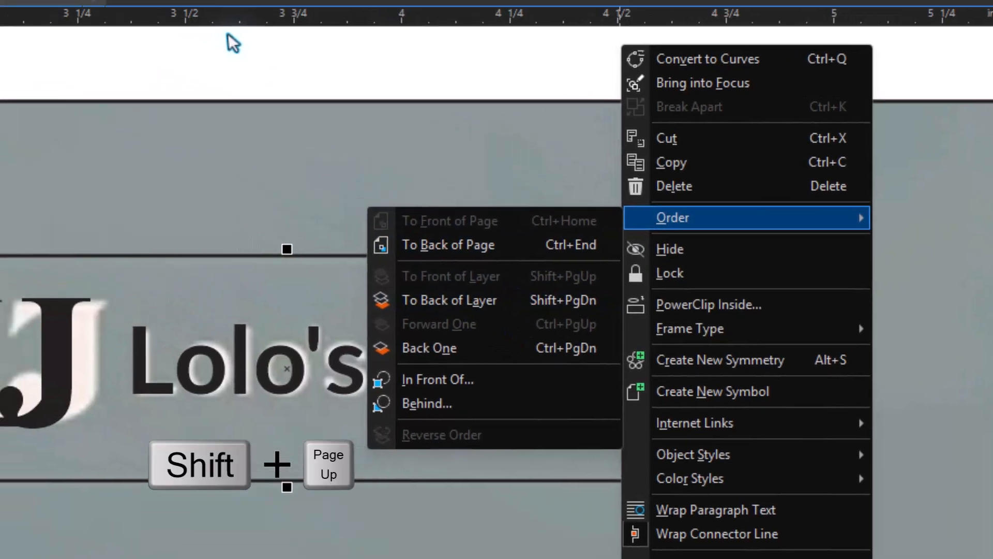
{"action": "left_click", "coordinate": [463, 145]}
{"action": "left_click_drag", "start_coordinate": [142, 198], "coordinate": [983, 556]}
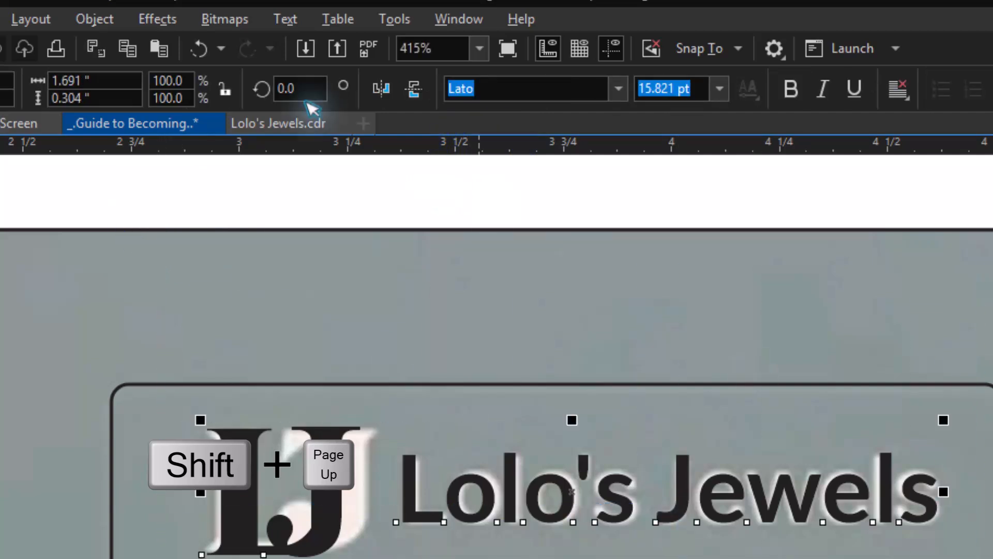
{"action": "left_click", "coordinate": [85, 19]}
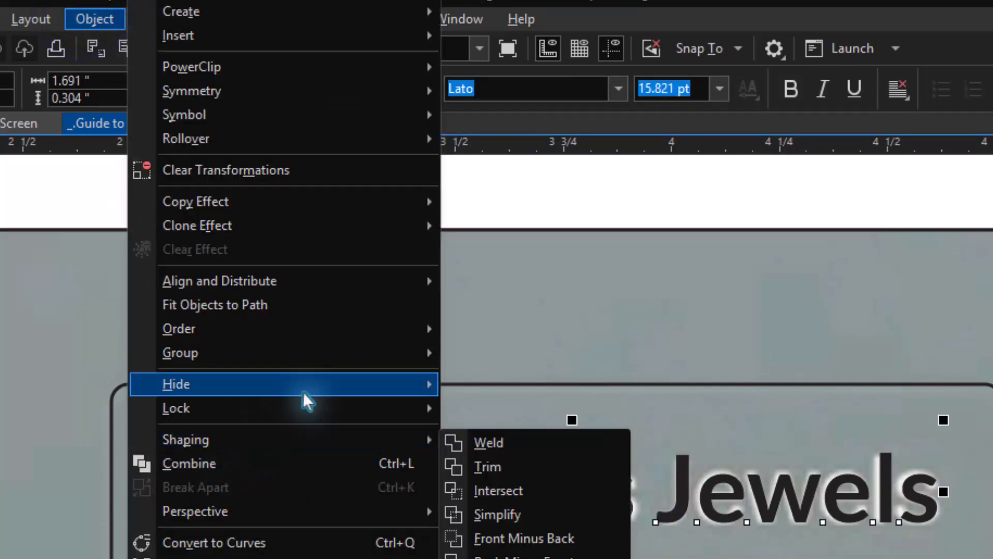
{"action": "mouse_move", "coordinate": [329, 341]}
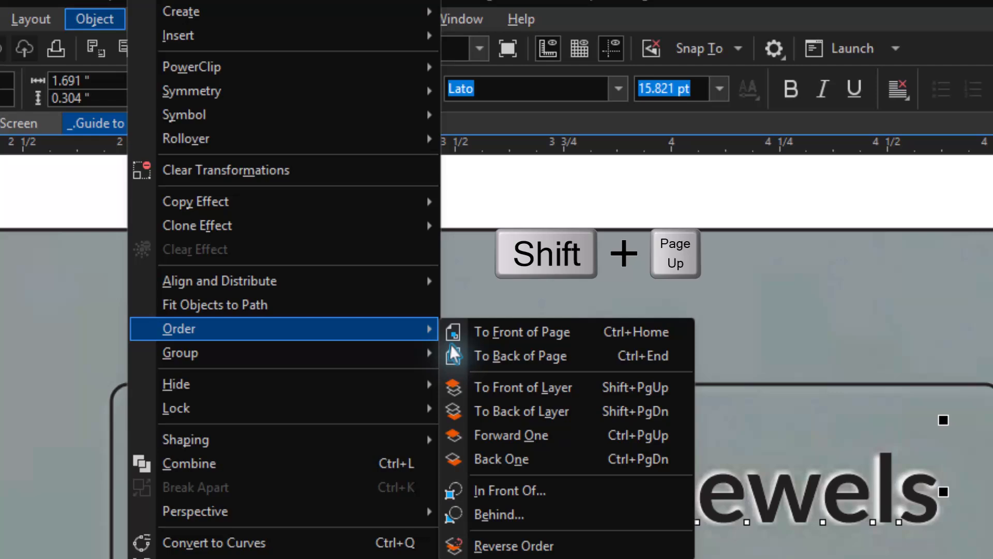
{"action": "left_click", "coordinate": [515, 389]}
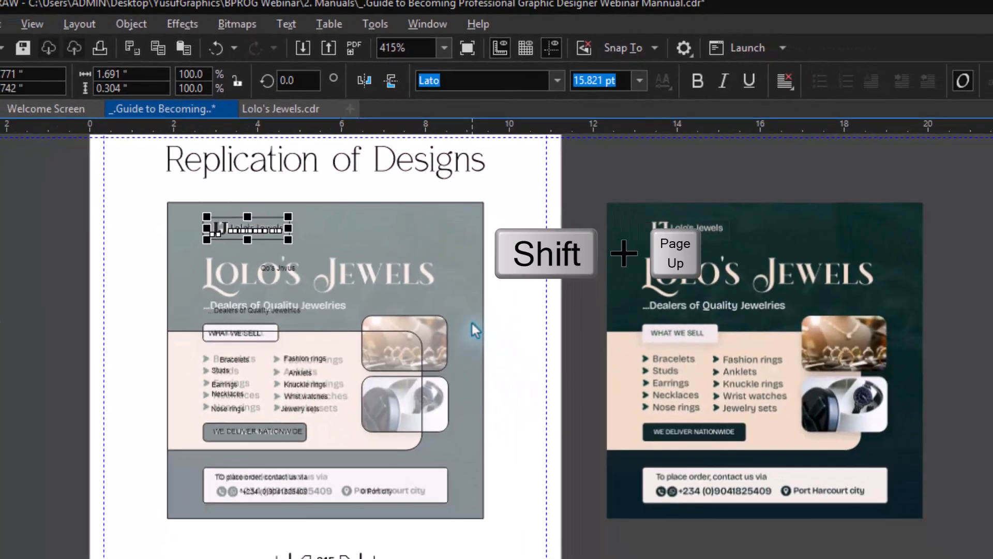
Step: Place a copy of the Lolo's Jewels logo text over the large headline and delete the Qo's Jnvus text there
{"action": "key", "text": "z"}
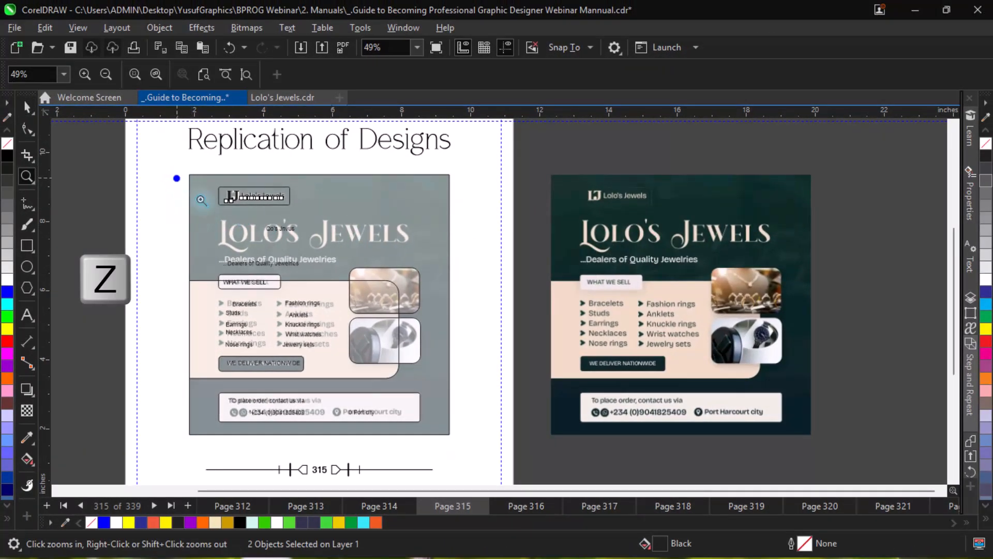
{"action": "left_click_drag", "start_coordinate": [177, 178], "coordinate": [455, 266]}
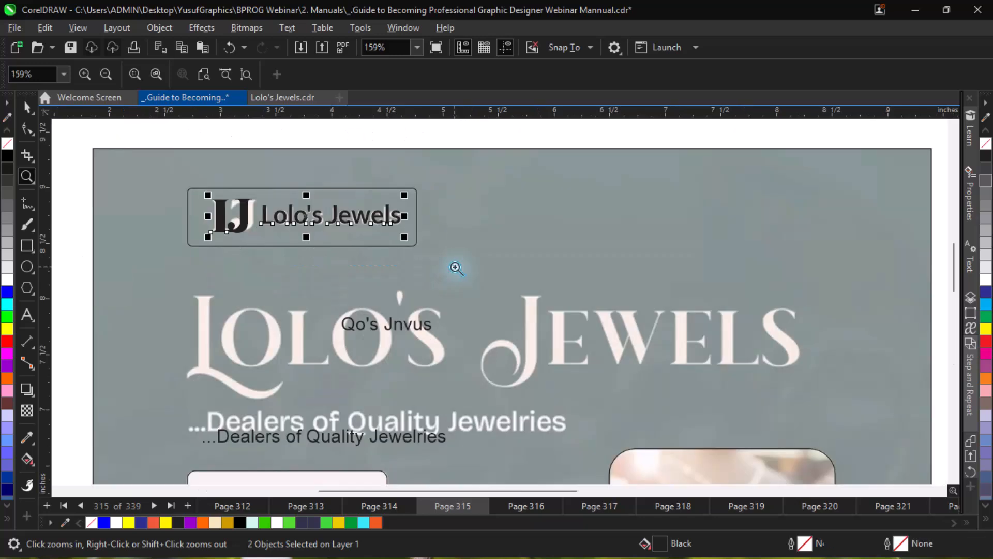
{"action": "key", "text": "space"}
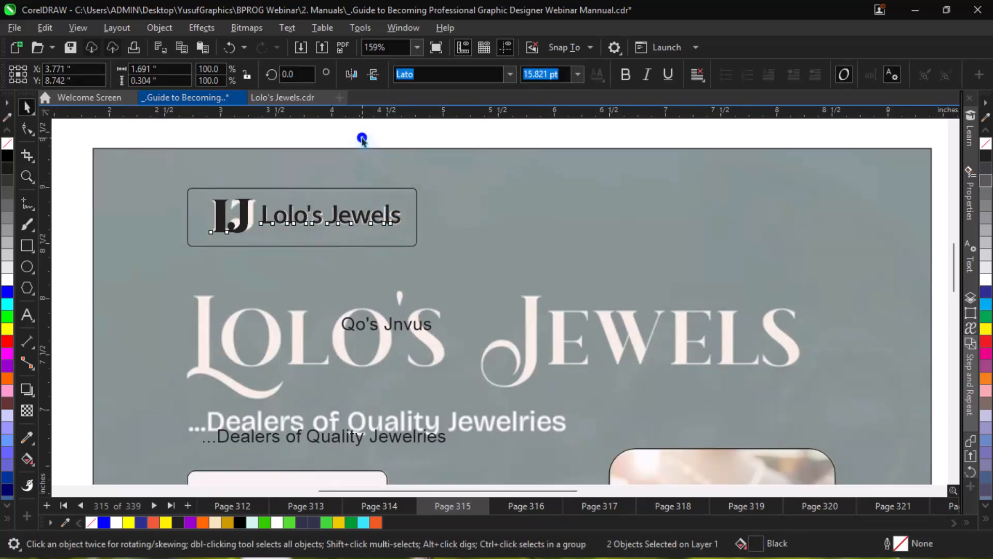
{"action": "left_click", "coordinate": [362, 139]}
{"action": "left_click", "coordinate": [377, 217]}
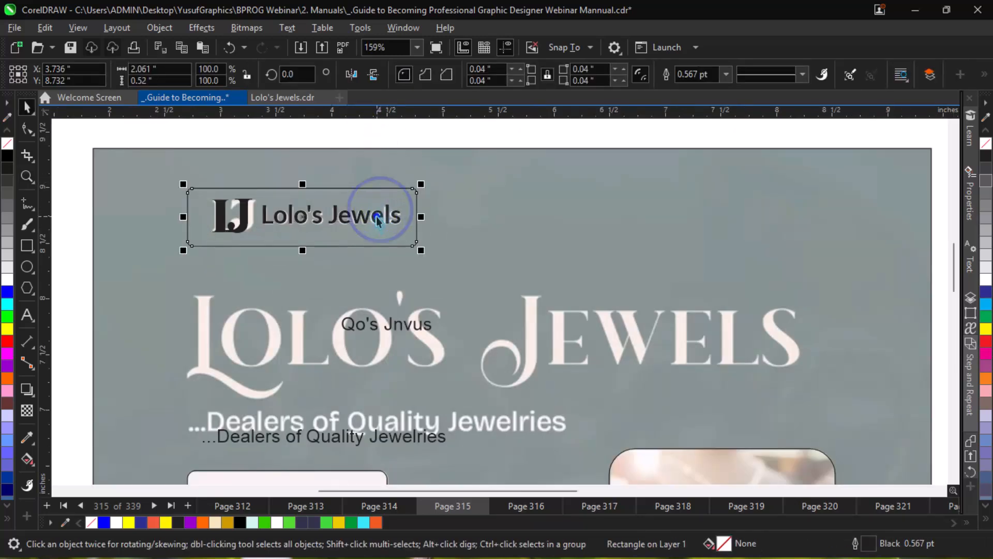
{"action": "left_click", "coordinate": [377, 217]}
{"action": "left_click_drag", "start_coordinate": [377, 217], "coordinate": [311, 339]}
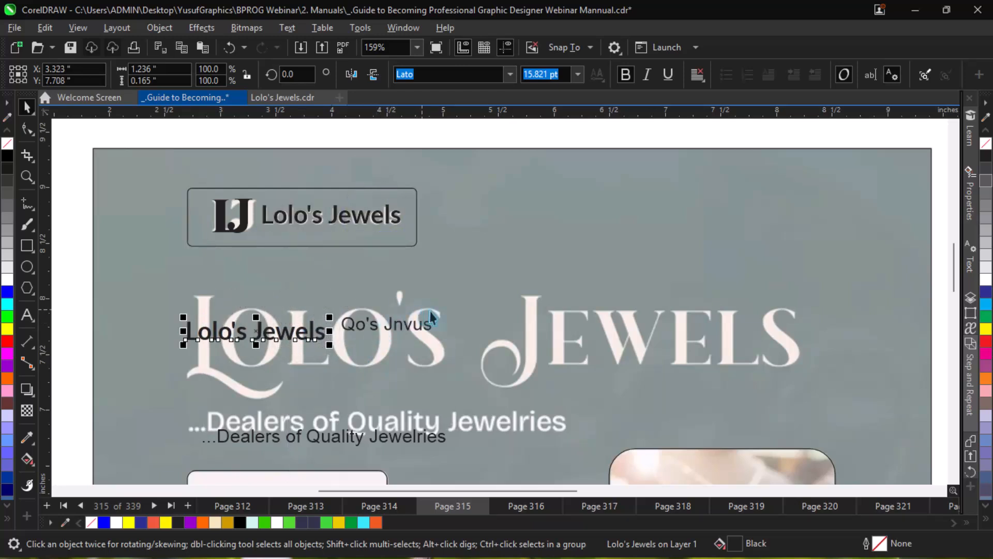
{"action": "left_click", "coordinate": [376, 327]}
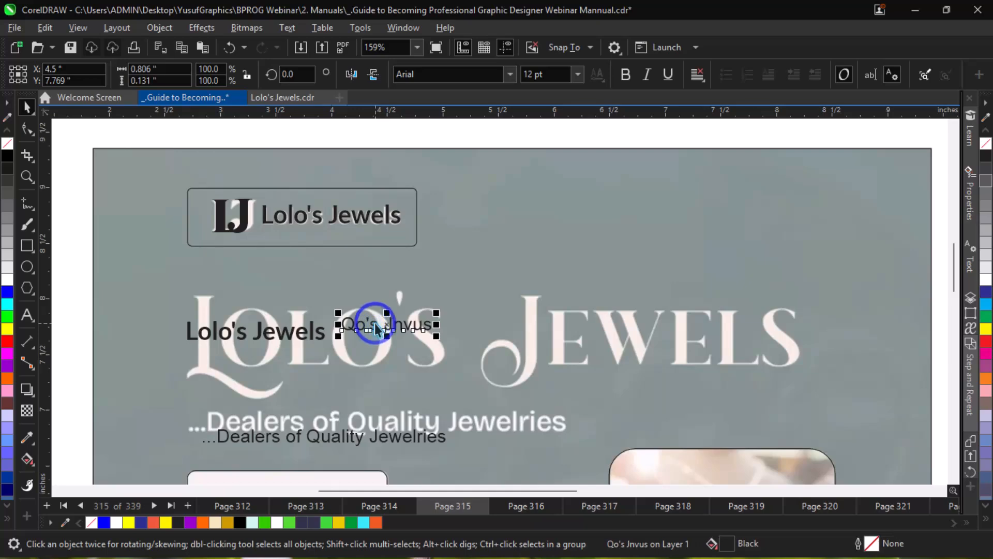
{"action": "key", "text": "Delete"}
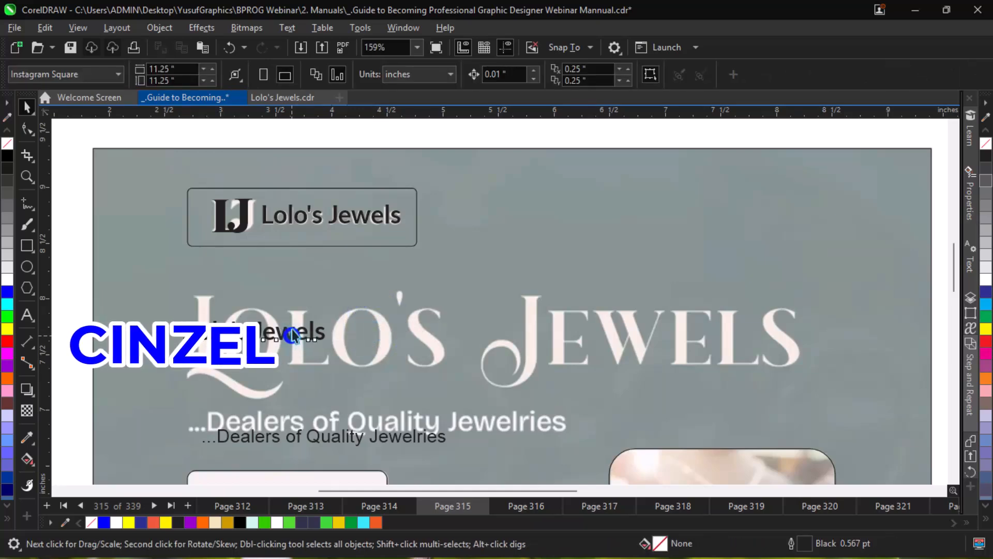
Step: Move the copied Lolo's Jewels text up to the headline's upper edge and set its font to Cinzel Decorative Bold
{"action": "left_click_drag", "start_coordinate": [291, 329], "coordinate": [312, 315]}
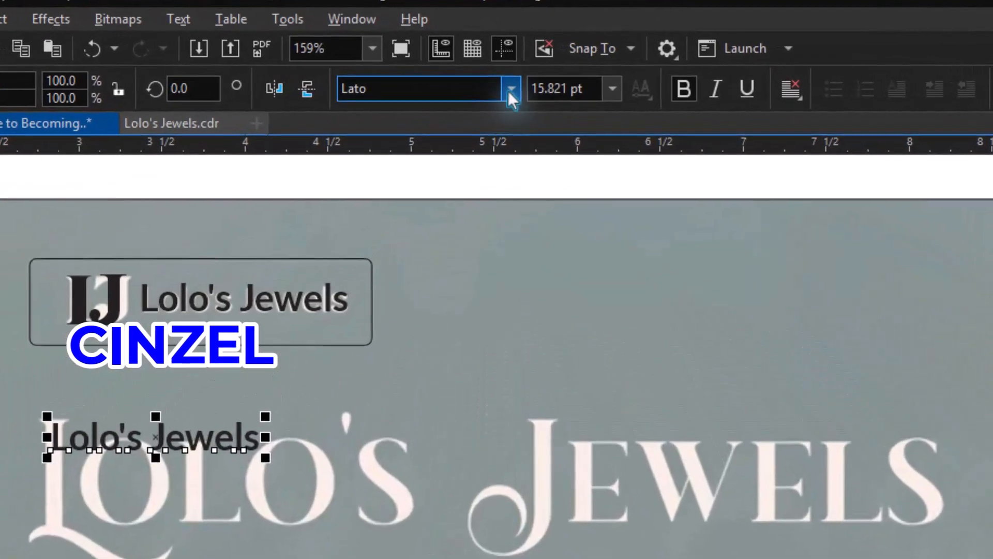
{"action": "left_click", "coordinate": [510, 74]}
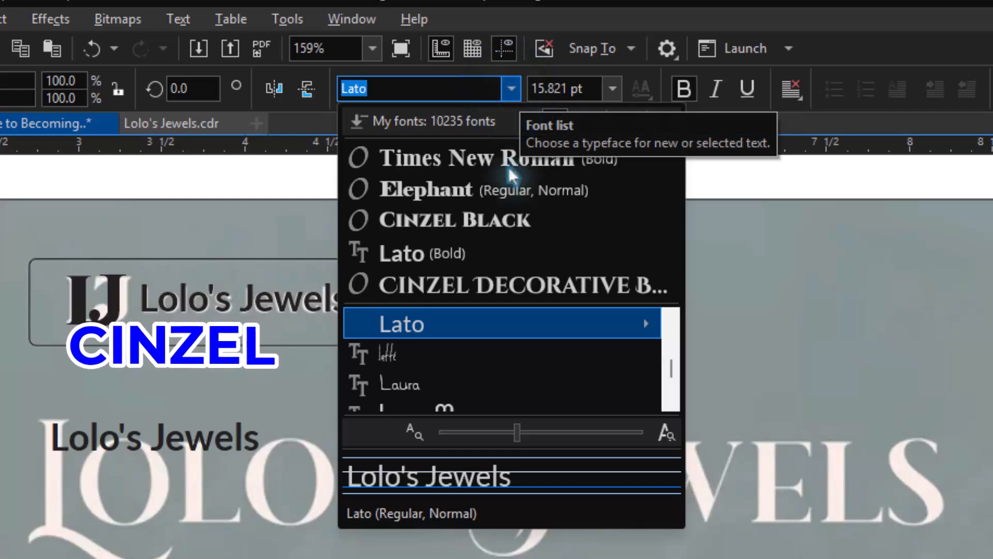
{"action": "left_click", "coordinate": [511, 290]}
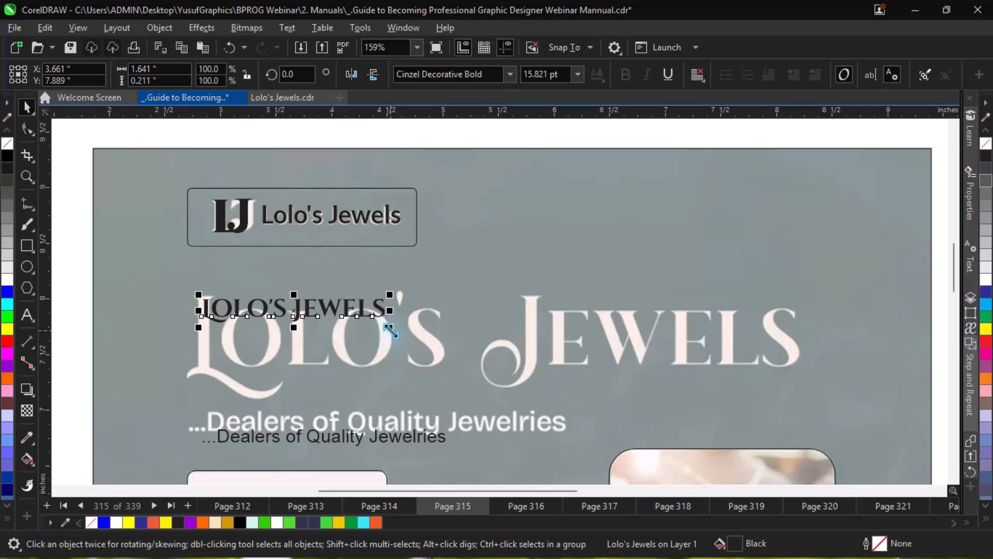
Step: Scale the headline text to about 5.4 by 0.69 inches and shift it to the original headline's left edge
{"action": "left_click_drag", "start_coordinate": [391, 331], "coordinate": [801, 422]}
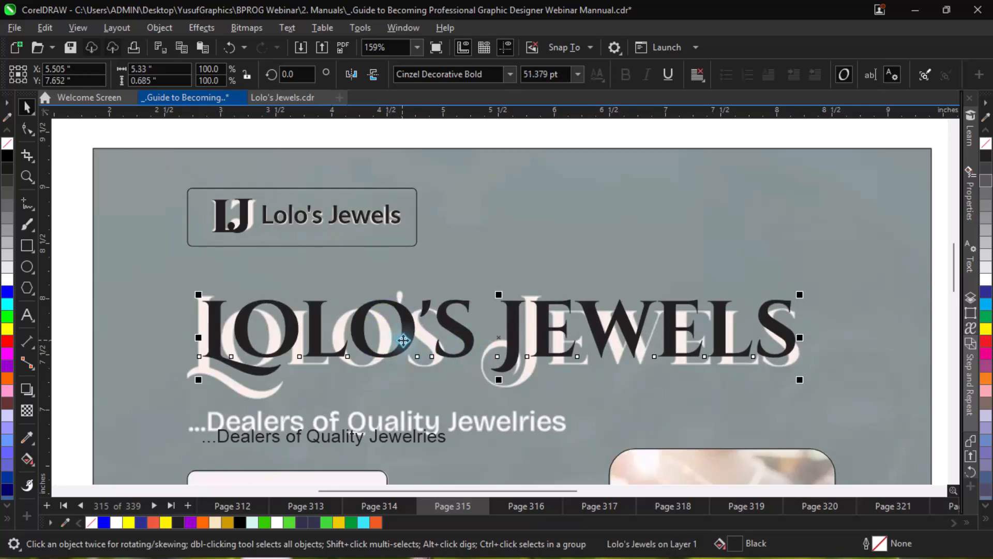
{"action": "left_click_drag", "start_coordinate": [403, 340], "coordinate": [398, 340]}
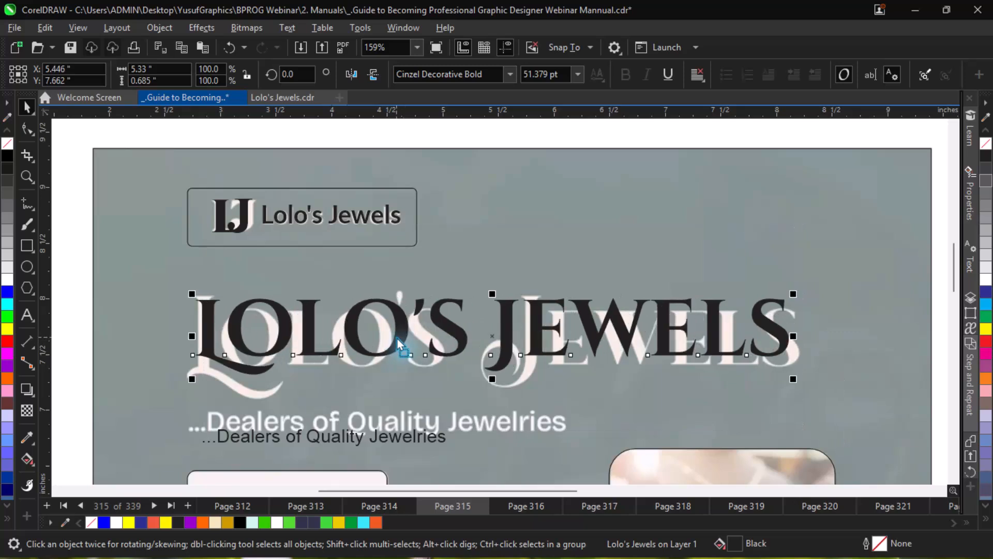
{"action": "double_click", "coordinate": [510, 342]}
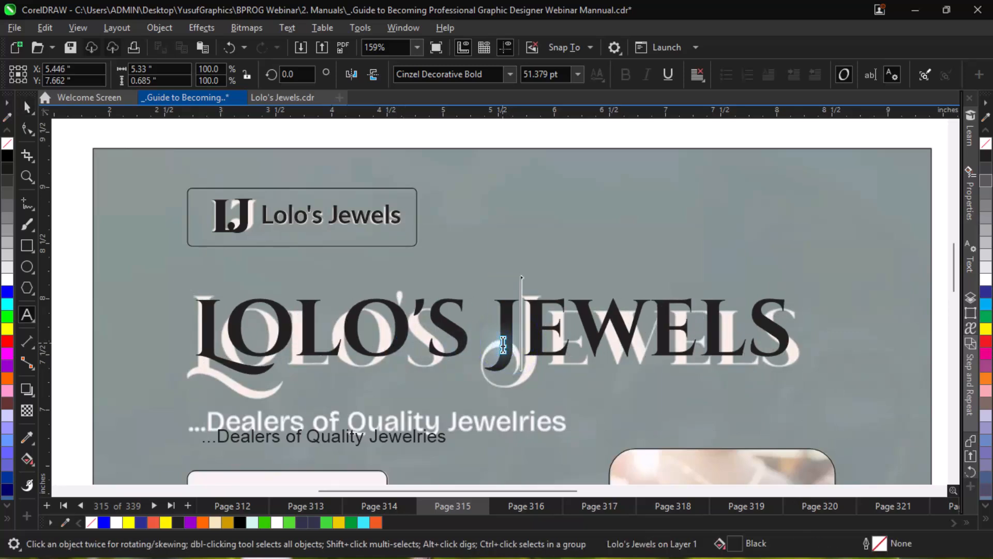
{"action": "key", "text": "ctrl+space"}
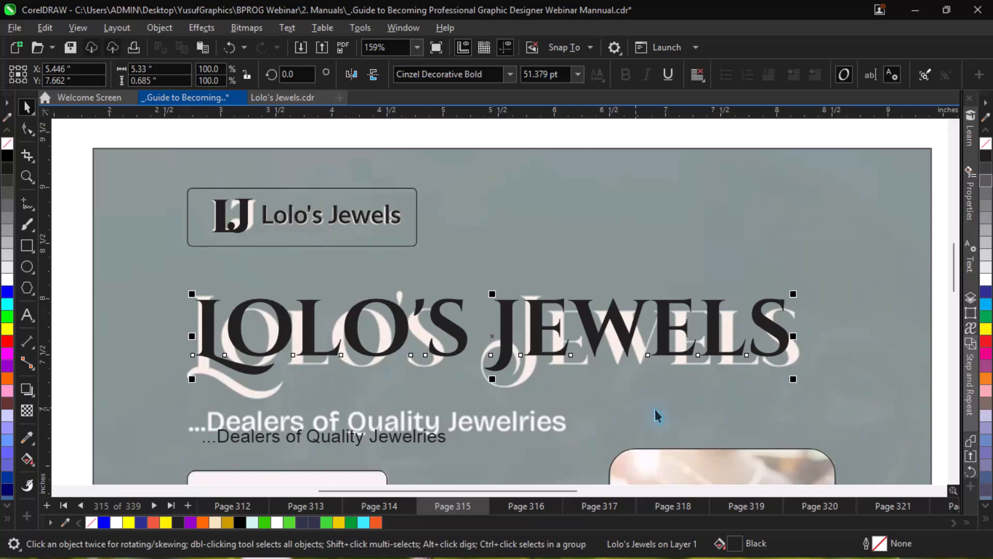
{"action": "left_click_drag", "start_coordinate": [795, 383], "coordinate": [797, 386]}
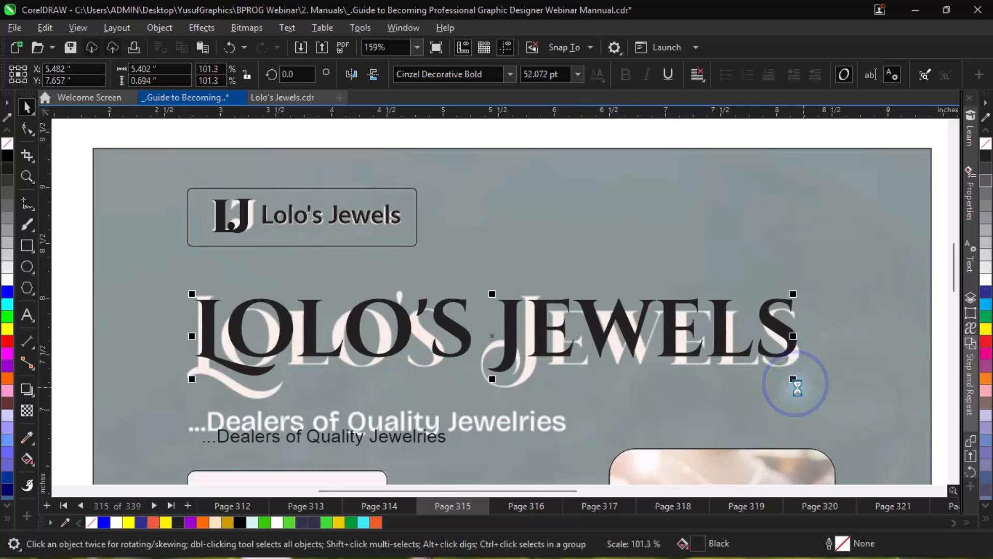
{"action": "left_click_drag", "start_coordinate": [691, 334], "coordinate": [693, 337]}
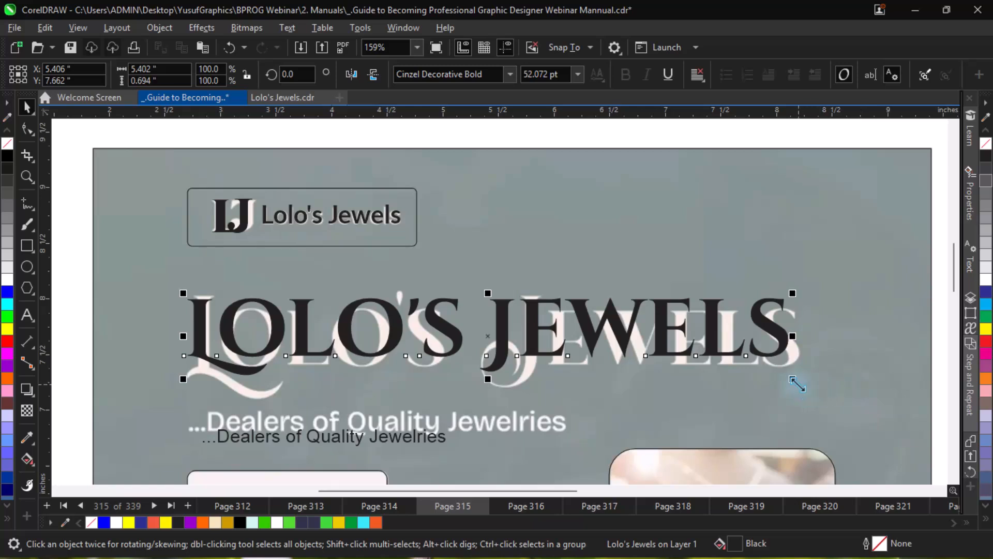
Step: Enlarge the headline text to about 0.867 inches high and adjust its width to span the original Lolo's Jewels headline
{"action": "left_click_drag", "start_coordinate": [792, 380], "coordinate": [872, 425]}
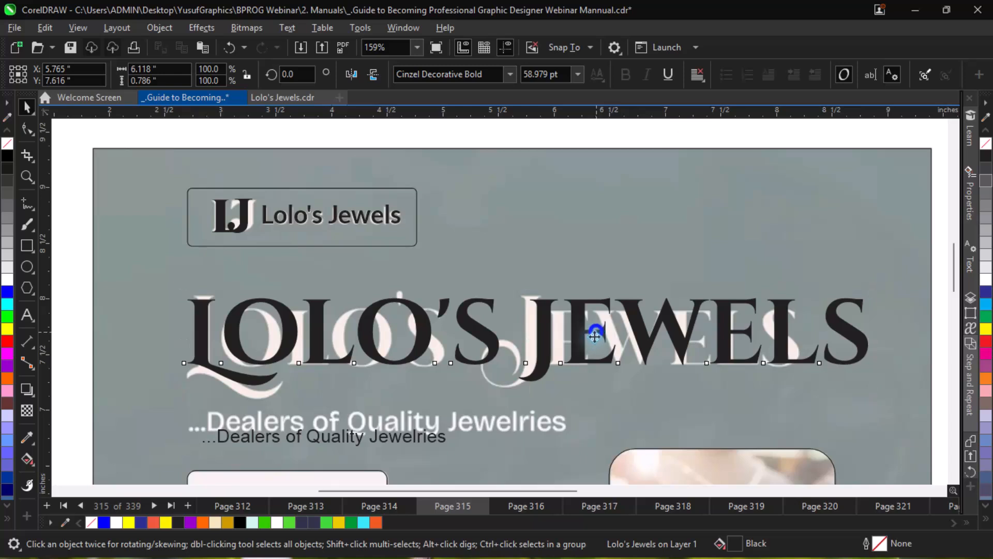
{"action": "left_click_drag", "start_coordinate": [595, 336], "coordinate": [595, 342]}
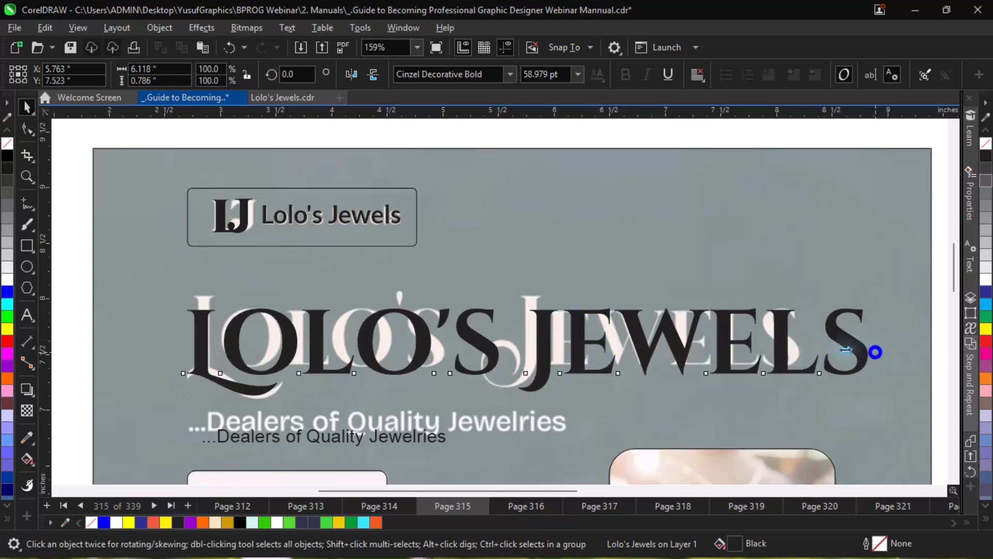
{"action": "left_click_drag", "start_coordinate": [875, 352], "coordinate": [782, 340]}
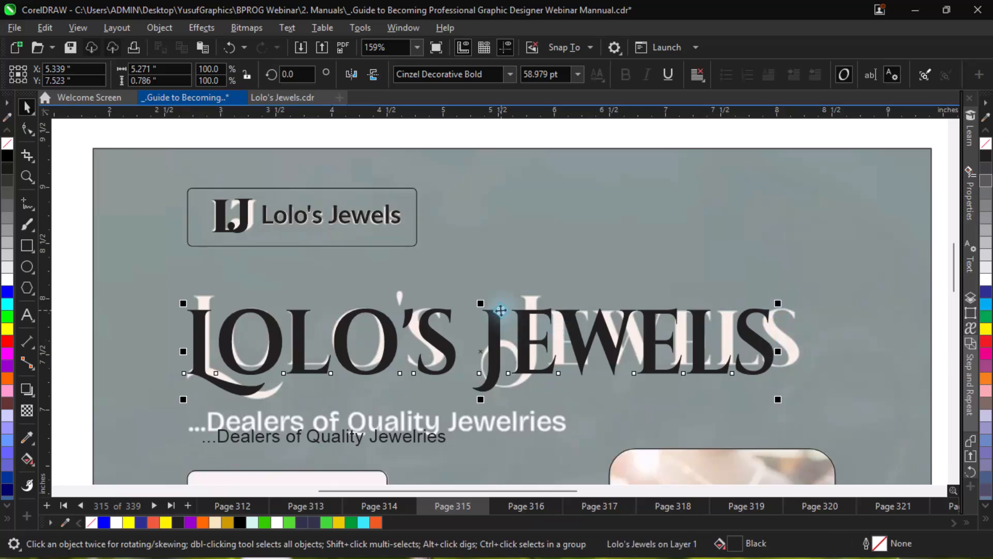
{"action": "left_click_drag", "start_coordinate": [481, 303], "coordinate": [505, 290]}
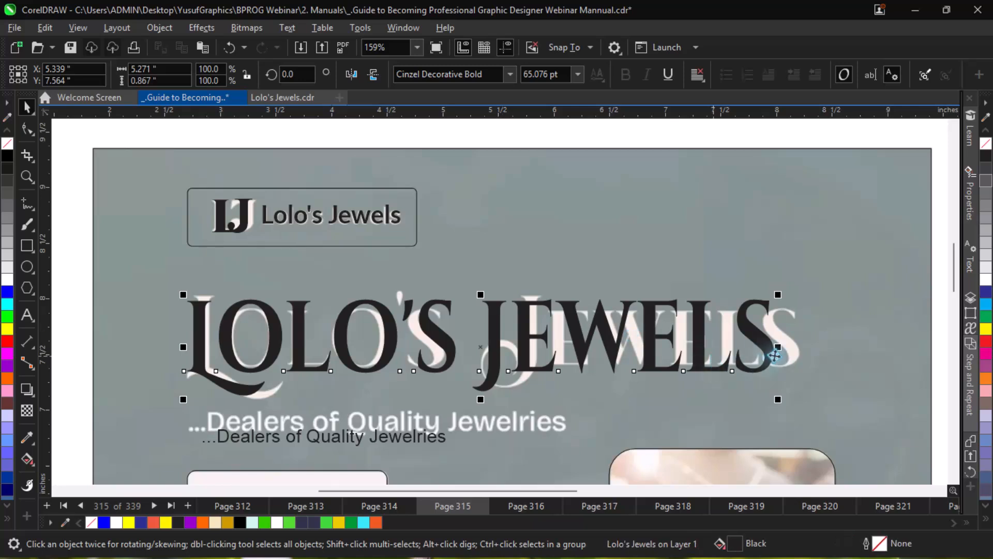
{"action": "left_click_drag", "start_coordinate": [778, 347], "coordinate": [799, 345]}
Step: Copy the Lolo's Jewels logo text's attributes to the "...Dealers of Quality Jewelries" text with the Attributes Eyedropper
{"action": "left_click", "coordinate": [423, 440]}
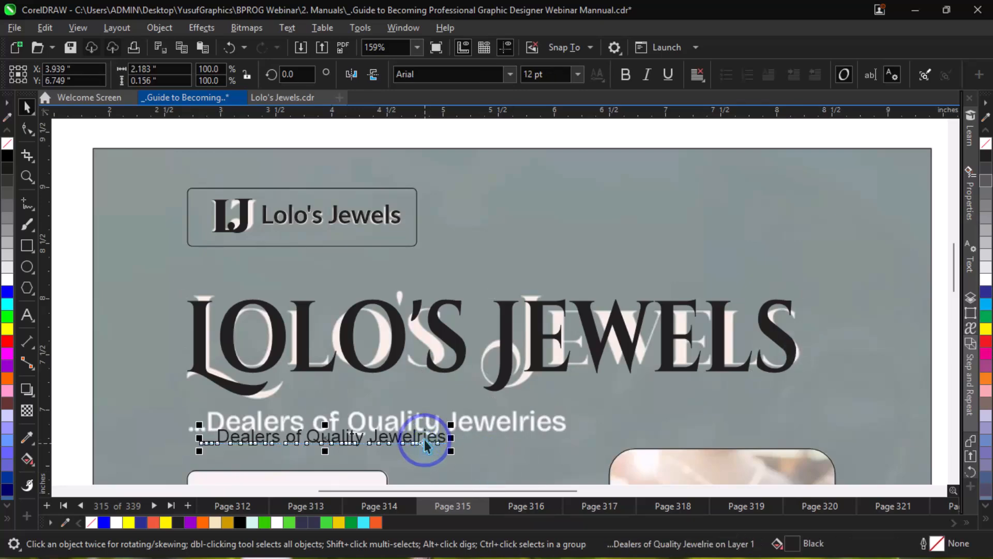
{"action": "left_click", "coordinate": [395, 222]}
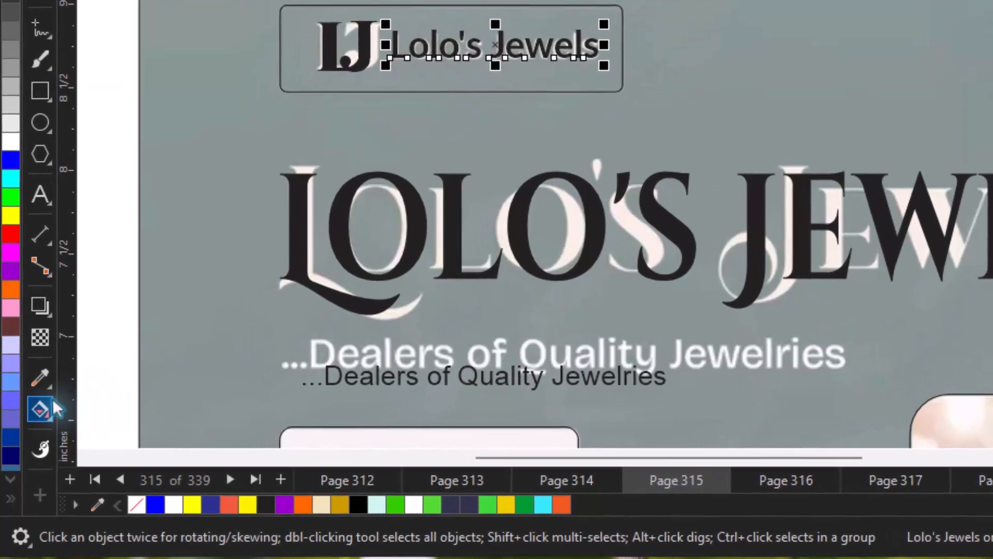
{"action": "left_click", "coordinate": [40, 378]}
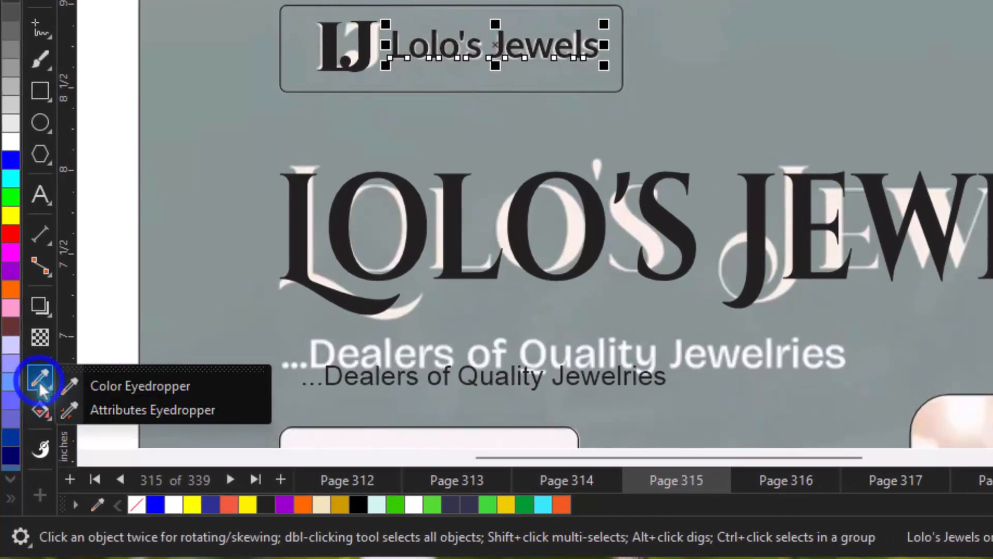
{"action": "left_click", "coordinate": [119, 412]}
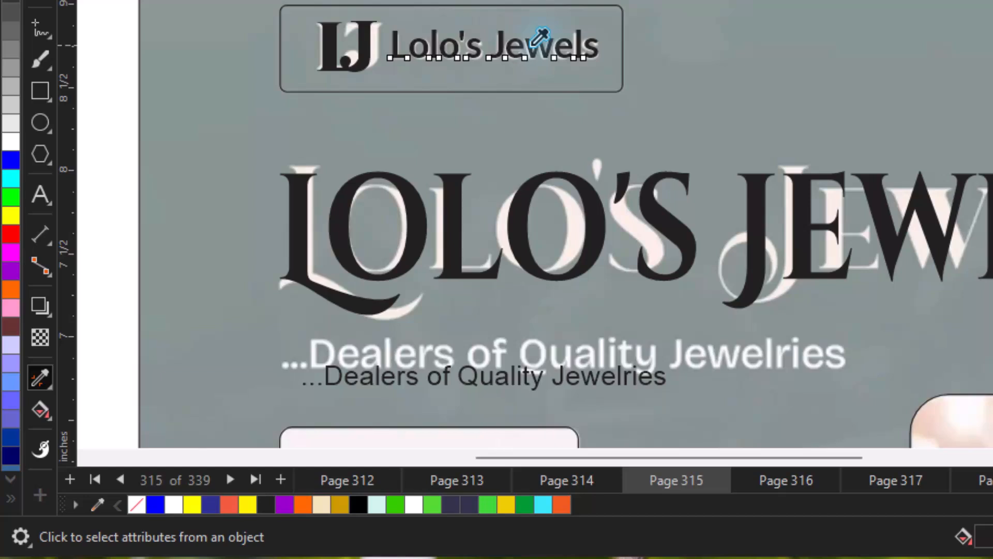
{"action": "left_click", "coordinate": [537, 45]}
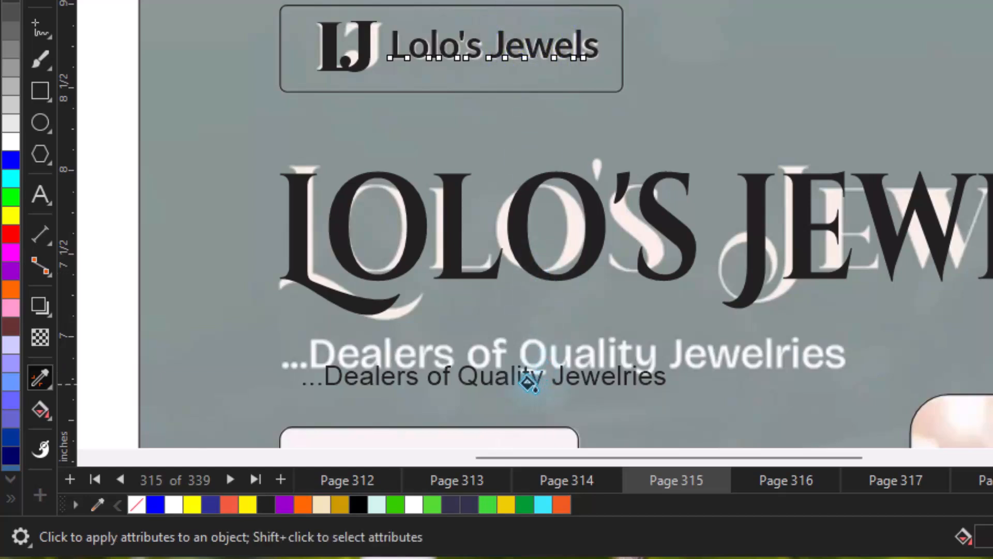
{"action": "left_click", "coordinate": [528, 380]}
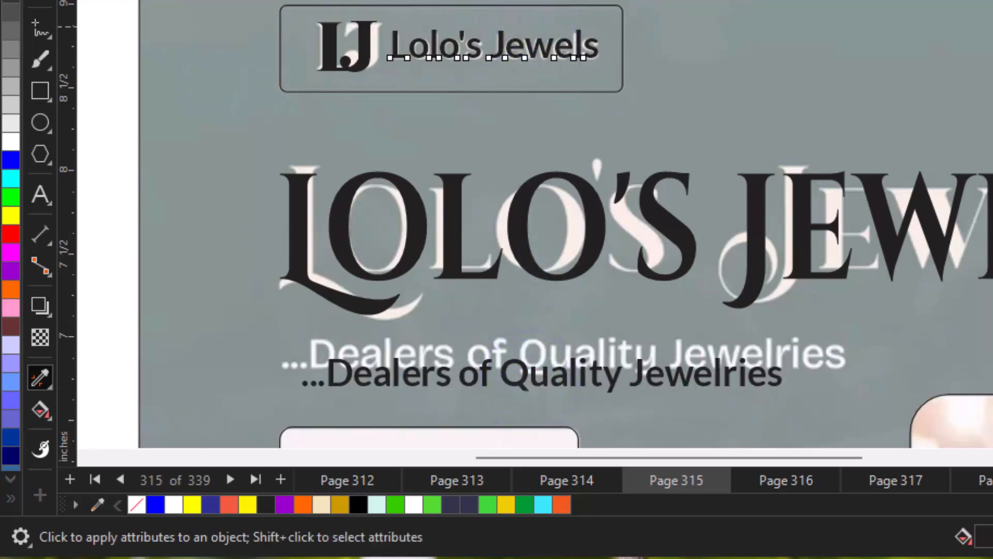
Step: Move the "...Dealers of Quality Jewelries" tagline onto the faded reference tagline and enlarge it to about 3.375 inches wide
{"action": "key", "text": "space"}
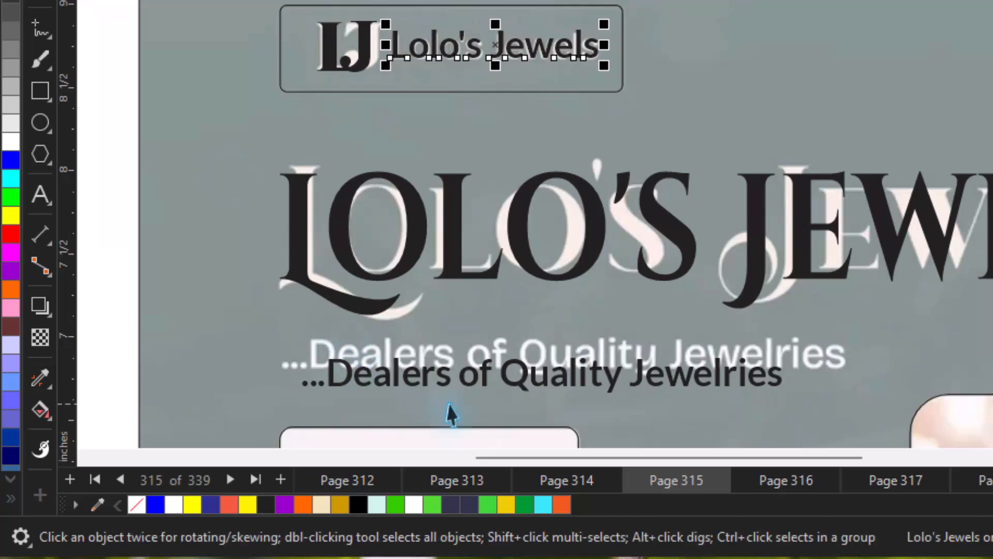
{"action": "left_click_drag", "start_coordinate": [419, 383], "coordinate": [405, 368]}
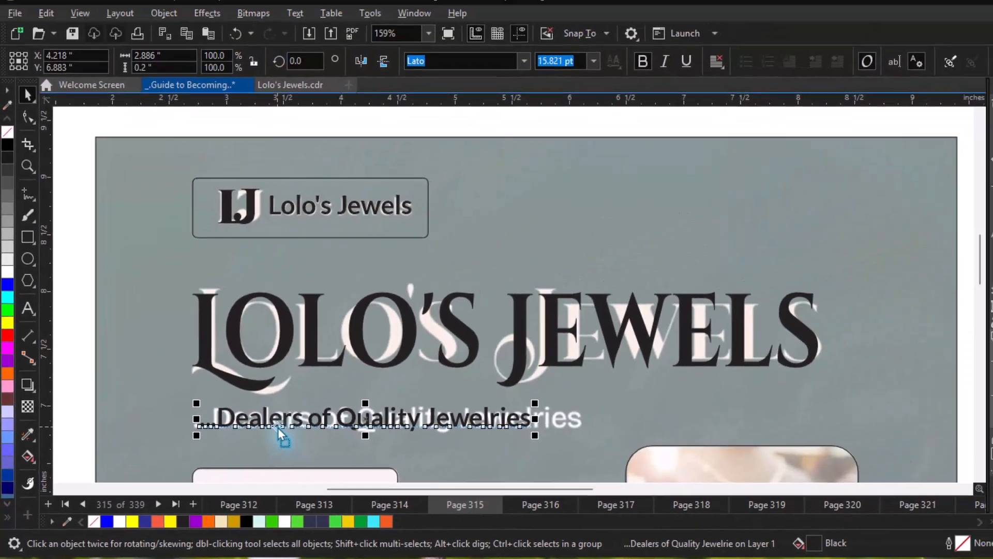
{"action": "key", "text": "z"}
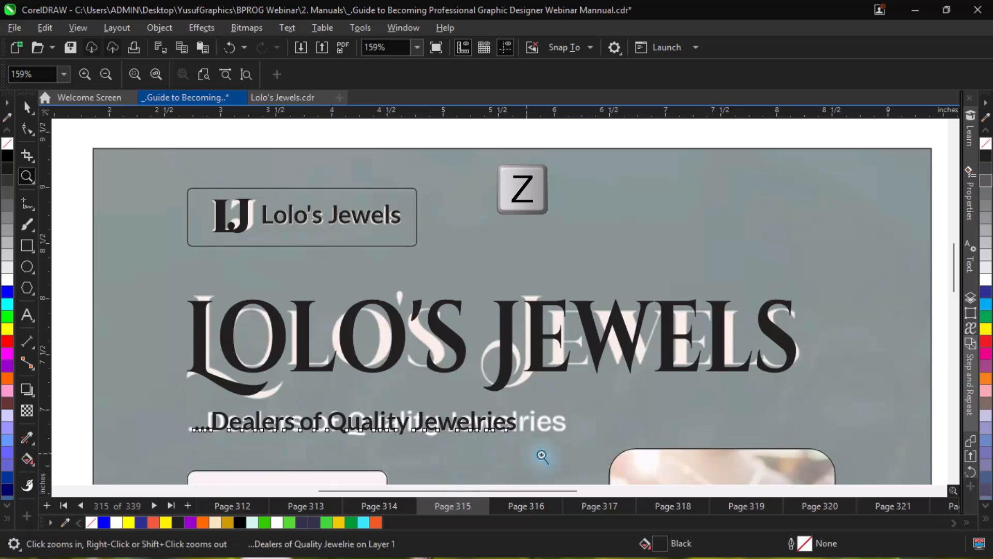
{"action": "left_click_drag", "start_coordinate": [173, 397], "coordinate": [600, 450]}
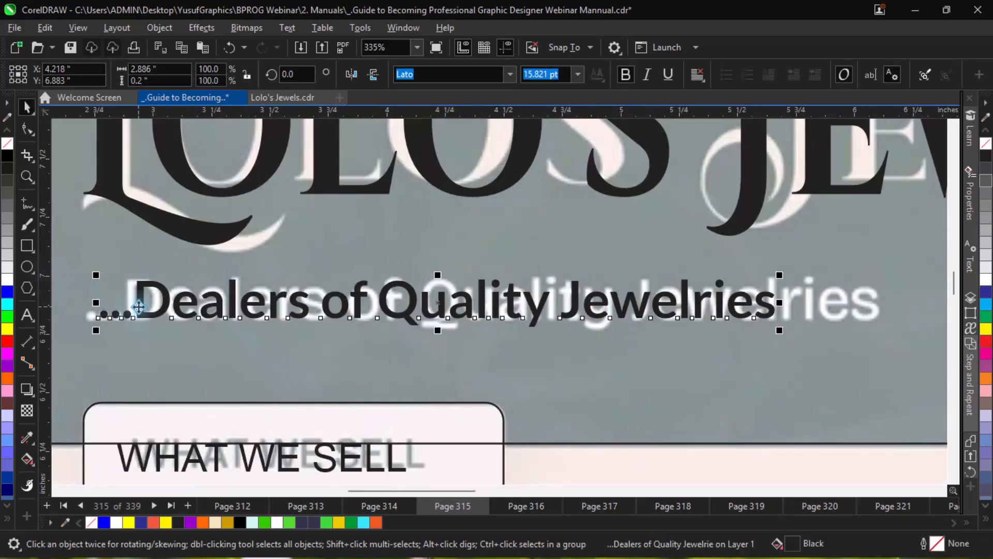
{"action": "left_click_drag", "start_coordinate": [143, 309], "coordinate": [130, 309]}
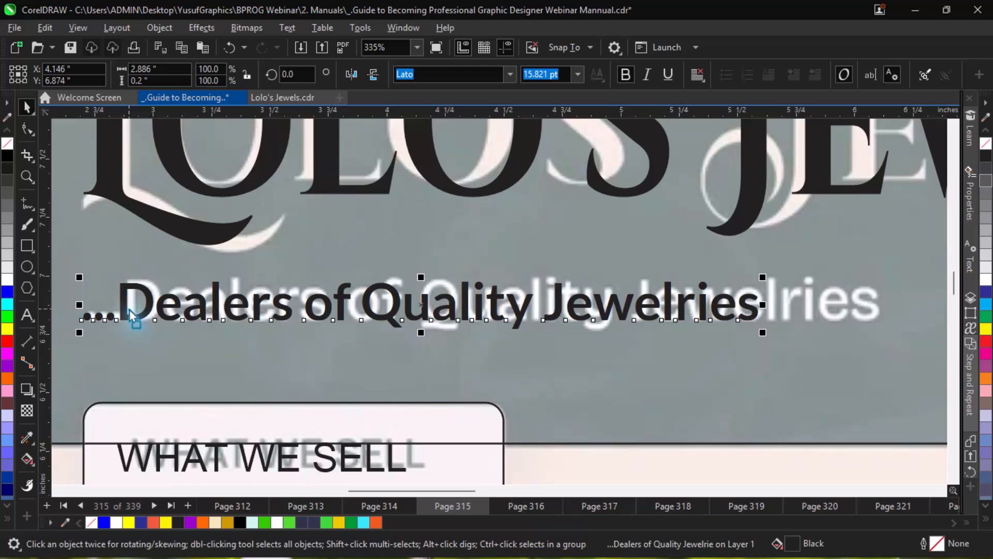
{"action": "key", "text": "Left"}
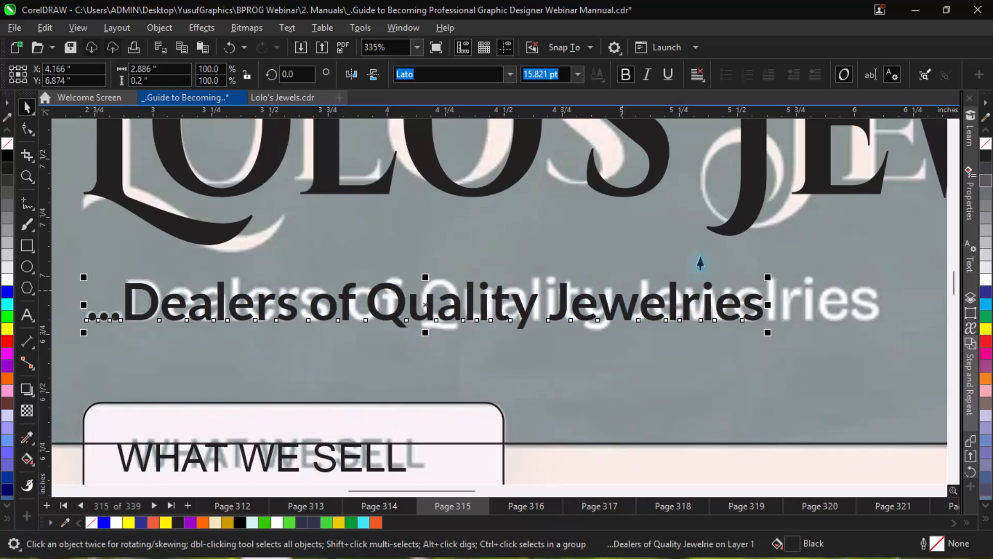
{"action": "left_click_drag", "start_coordinate": [768, 277], "coordinate": [886, 257]}
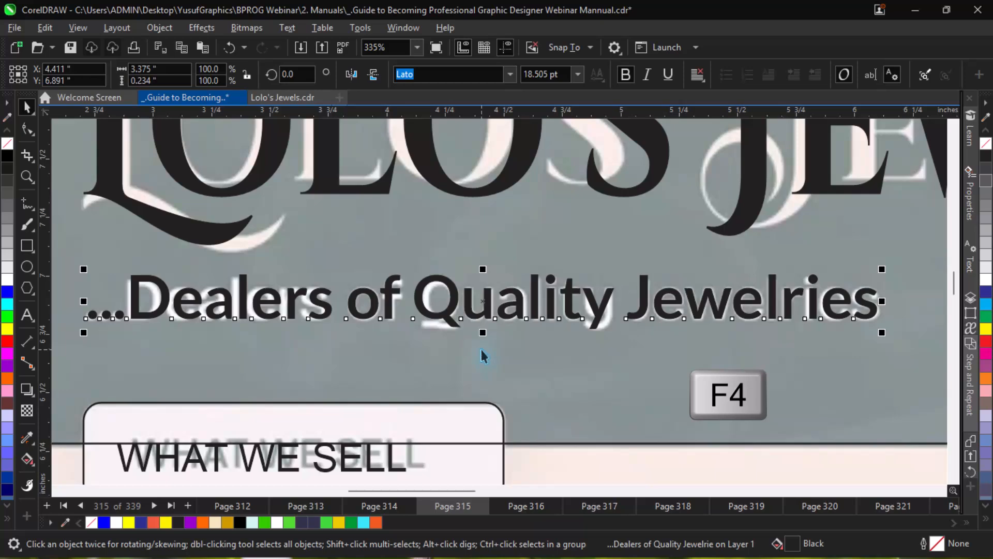
Step: Copy the tagline's text attributes onto the "WHAT WE SELL" text with the Attributes Eyedropper
{"action": "key", "text": "z"}
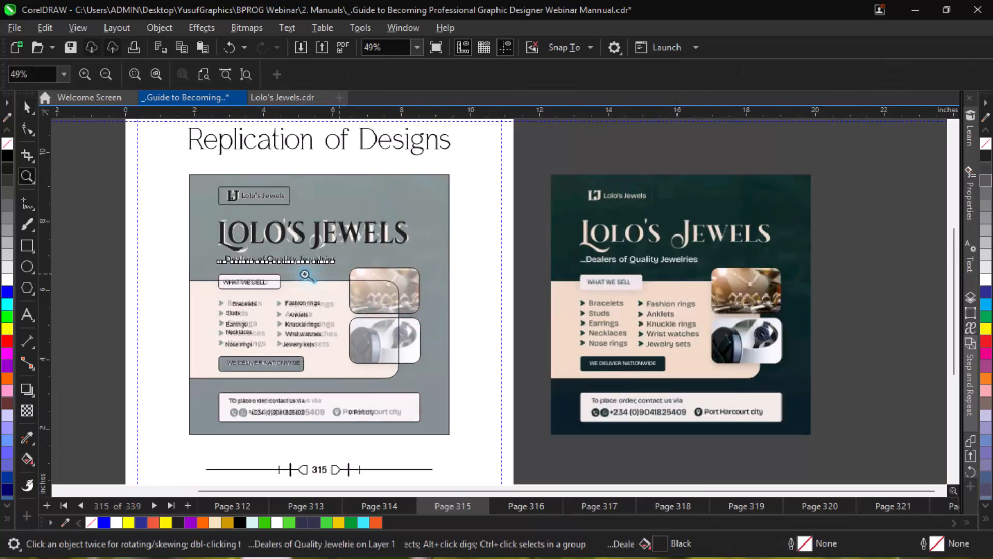
{"action": "left_click_drag", "start_coordinate": [200, 265], "coordinate": [321, 312]}
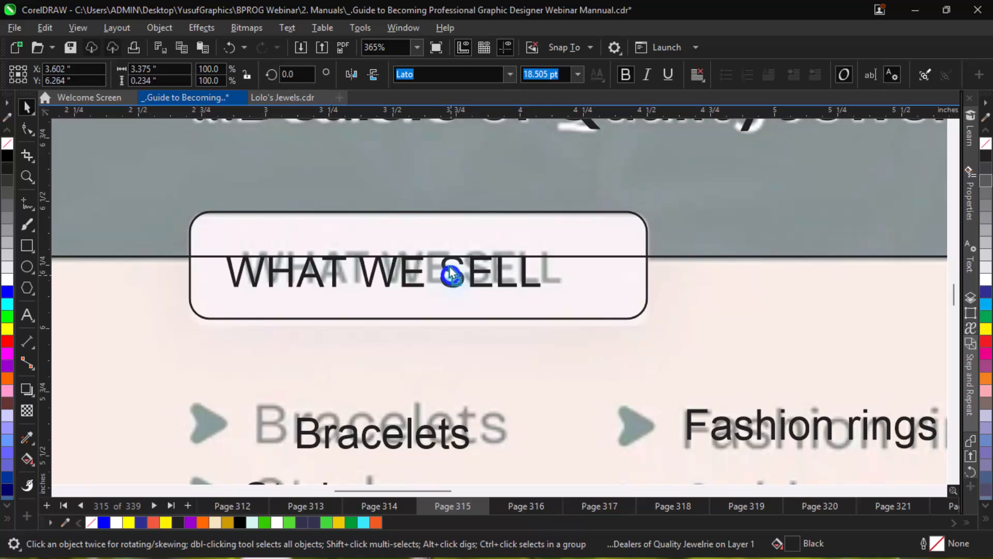
{"action": "left_click", "coordinate": [451, 274]}
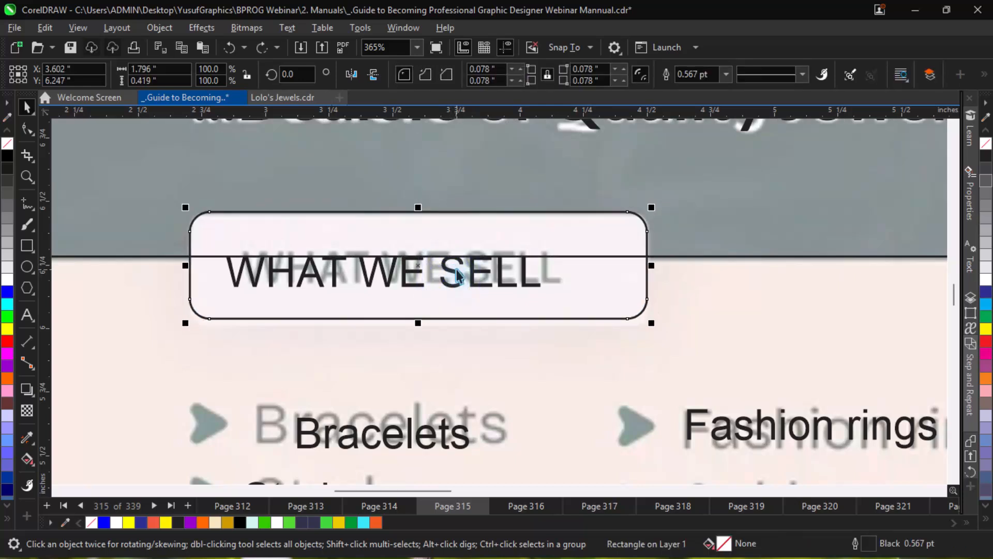
{"action": "left_click", "coordinate": [456, 273], "text": "alt"}
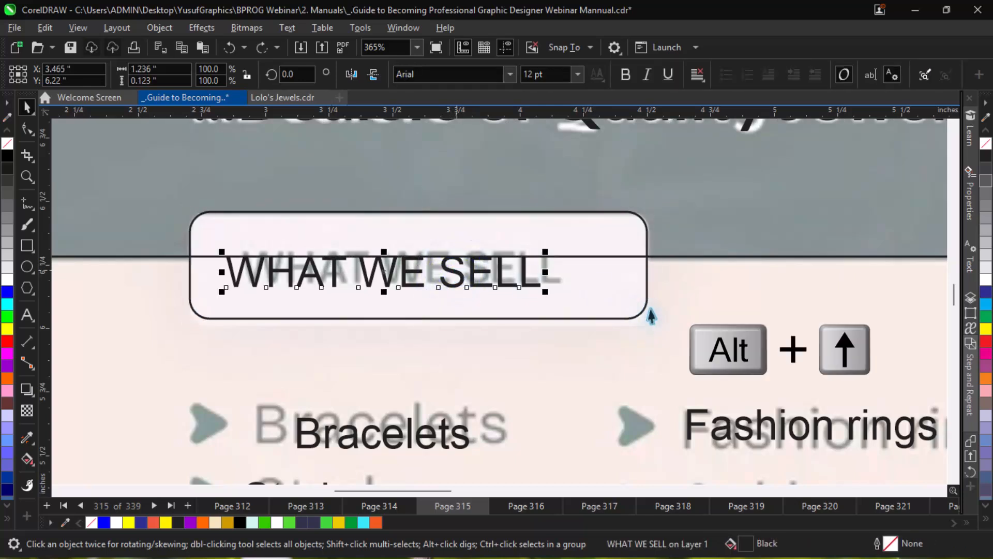
{"action": "key", "text": "alt+Up"}
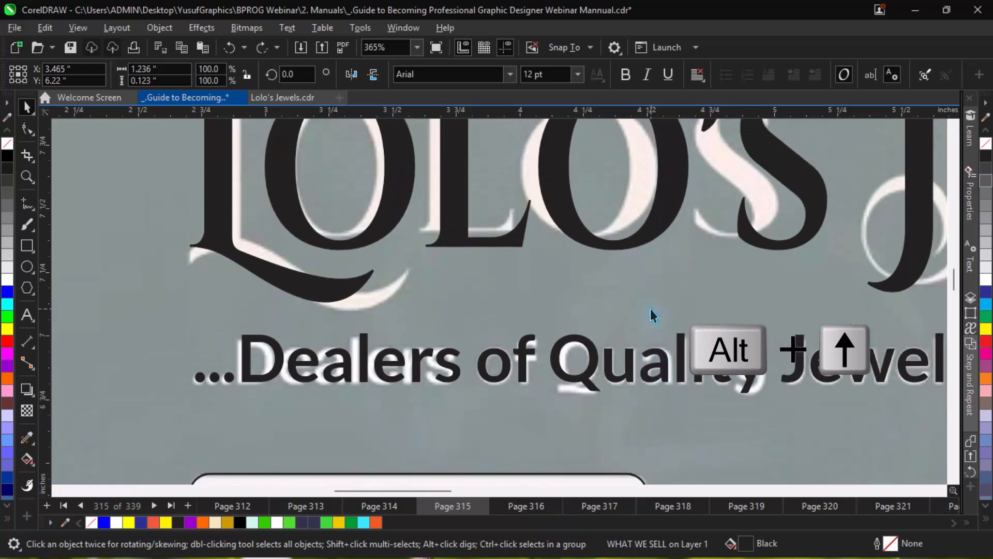
{"action": "key", "text": "alt+Up"}
{"action": "key", "text": "alt+Up"}
{"action": "key", "text": "alt+Up"}
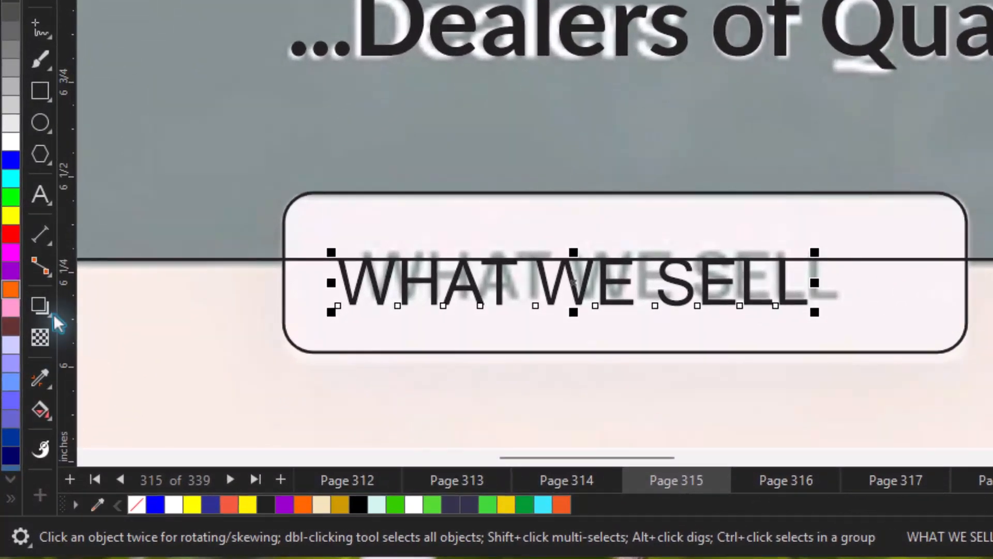
{"action": "left_click", "coordinate": [40, 376]}
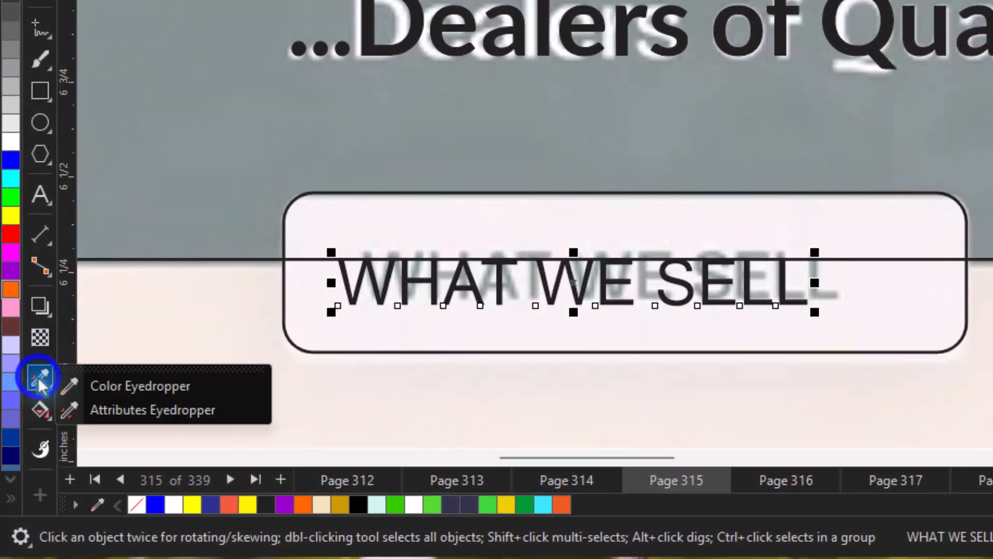
{"action": "left_click", "coordinate": [183, 412]}
{"action": "left_click", "coordinate": [782, 41]}
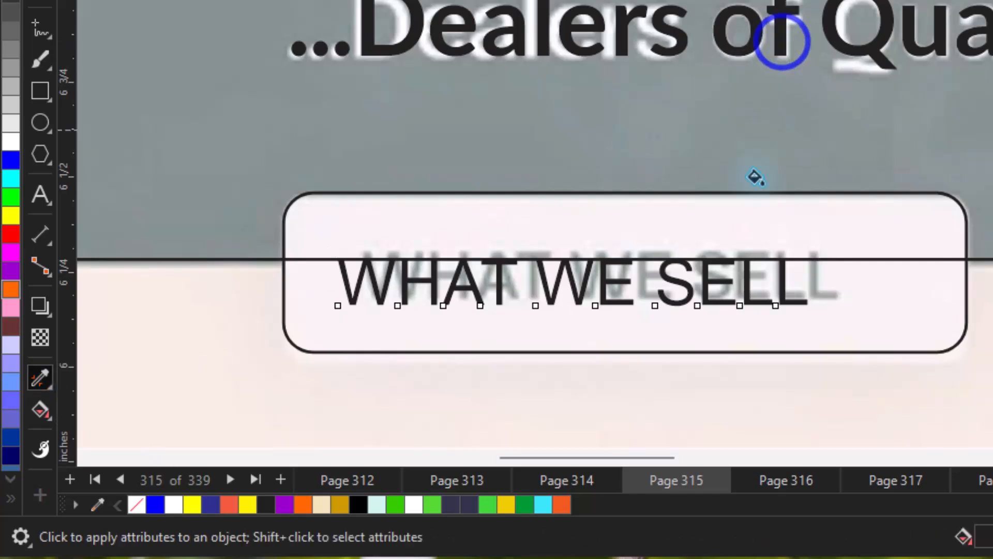
{"action": "left_click", "coordinate": [745, 277]}
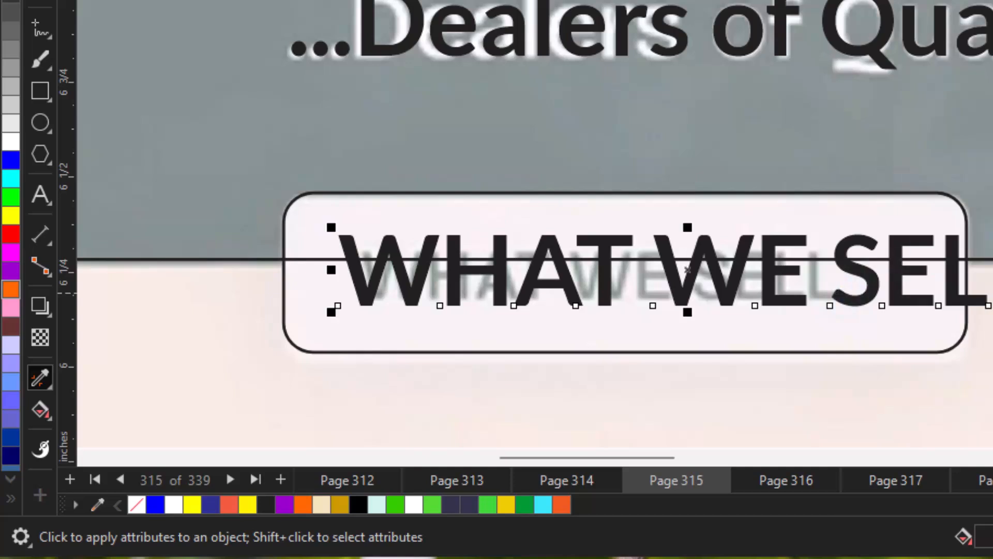
{"action": "key", "text": "space"}
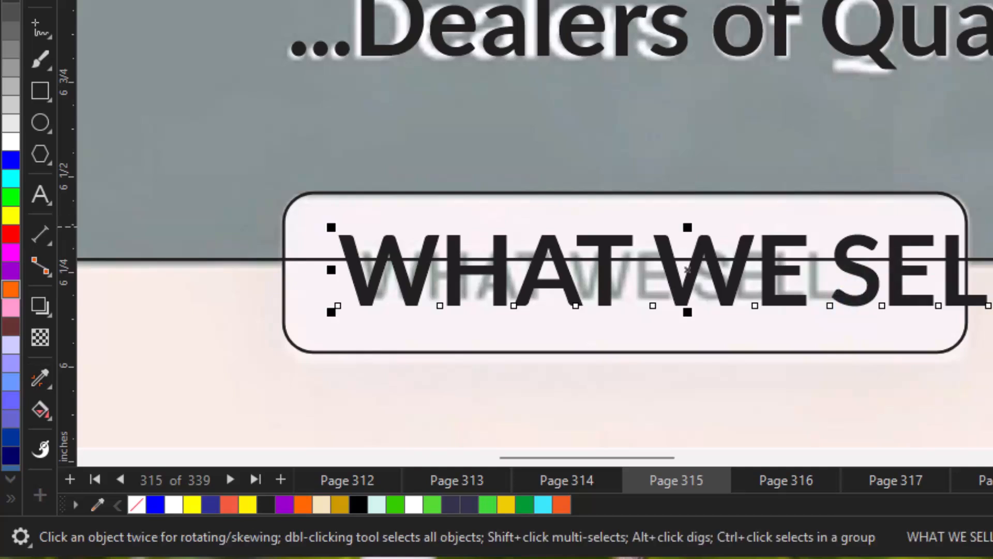
Step: Shrink the "WHAT WE SELL" text to about 12 pt, place it over the reference label and widen it to about 1.259 inches
{"action": "left_click_drag", "start_coordinate": [983, 233], "coordinate": [905, 257]}
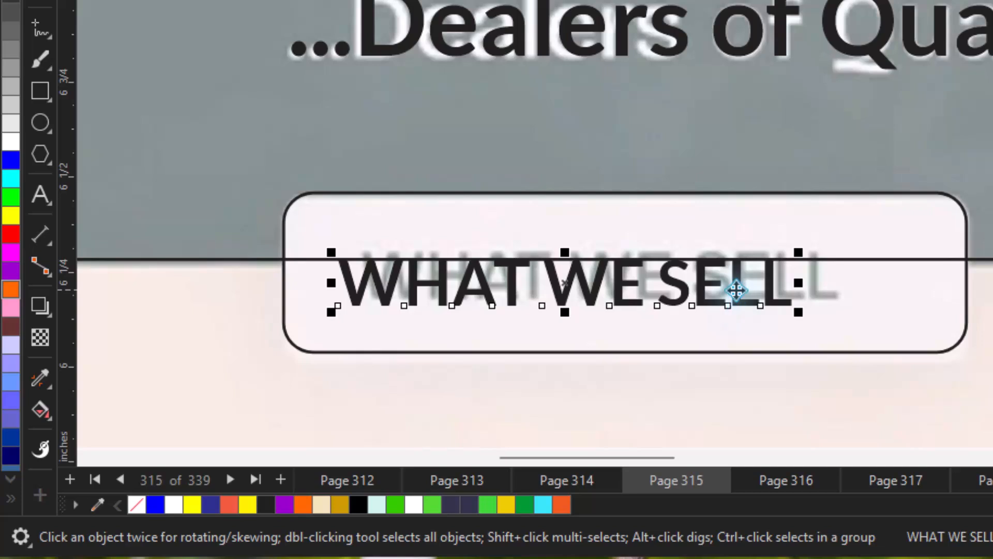
{"action": "left_click_drag", "start_coordinate": [737, 290], "coordinate": [757, 280]}
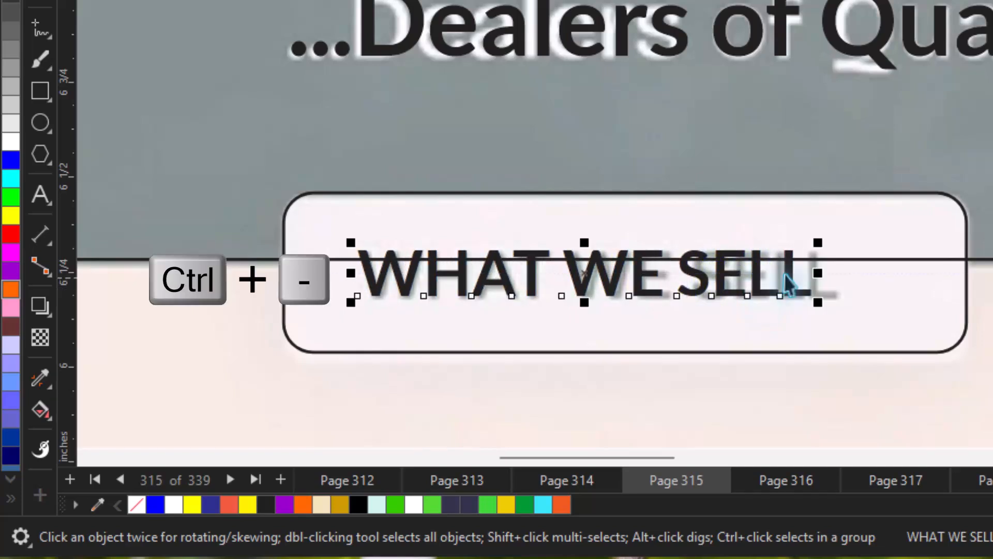
{"action": "left_click_drag", "start_coordinate": [823, 271], "coordinate": [847, 271]}
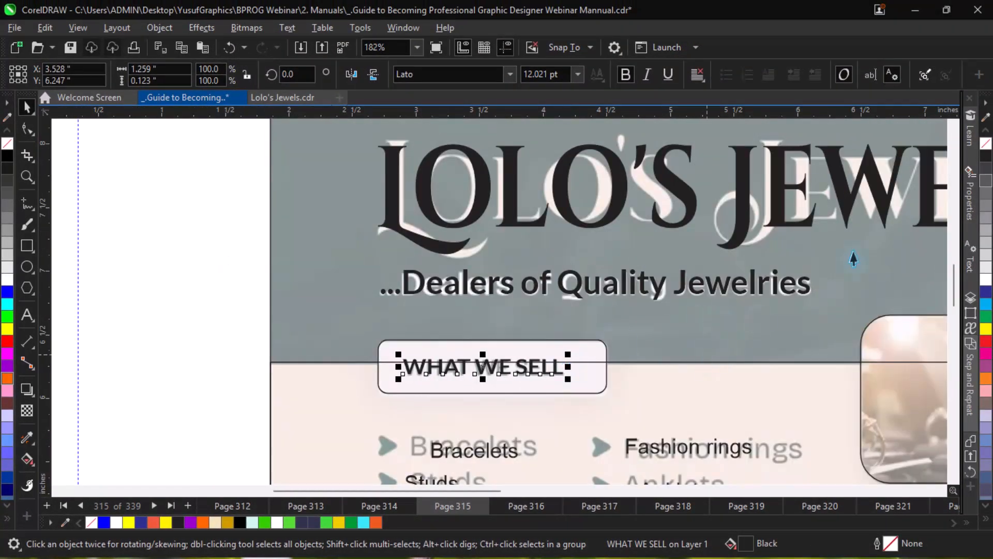
Step: Combine the Bracelets, Studs, Earrings, Necklaces and Nose rings texts into one text object
{"action": "left_click_drag", "start_coordinate": [951, 282], "coordinate": [958, 309]}
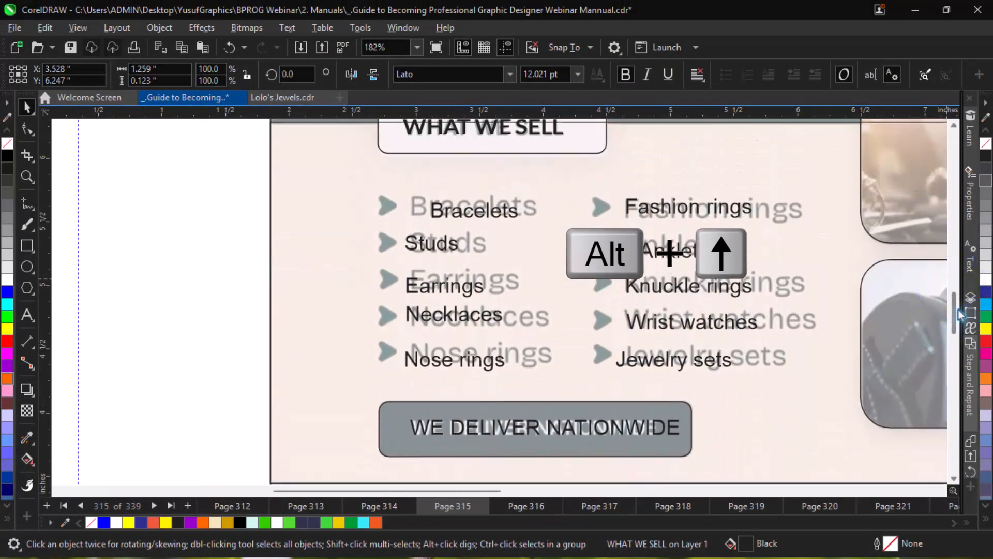
{"action": "left_click", "coordinate": [467, 212]}
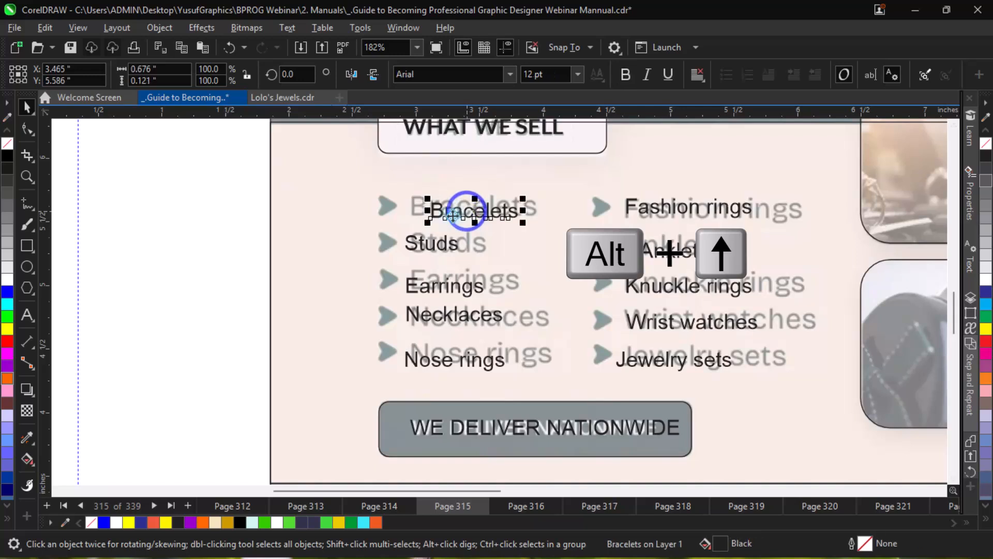
{"action": "left_click", "coordinate": [448, 245], "text": "shift"}
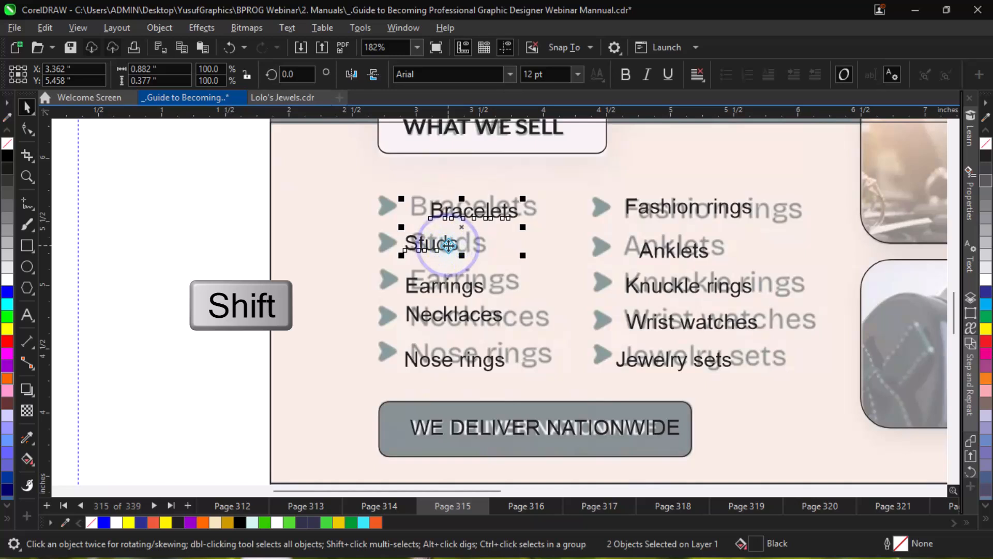
{"action": "left_click", "coordinate": [455, 289], "text": "shift"}
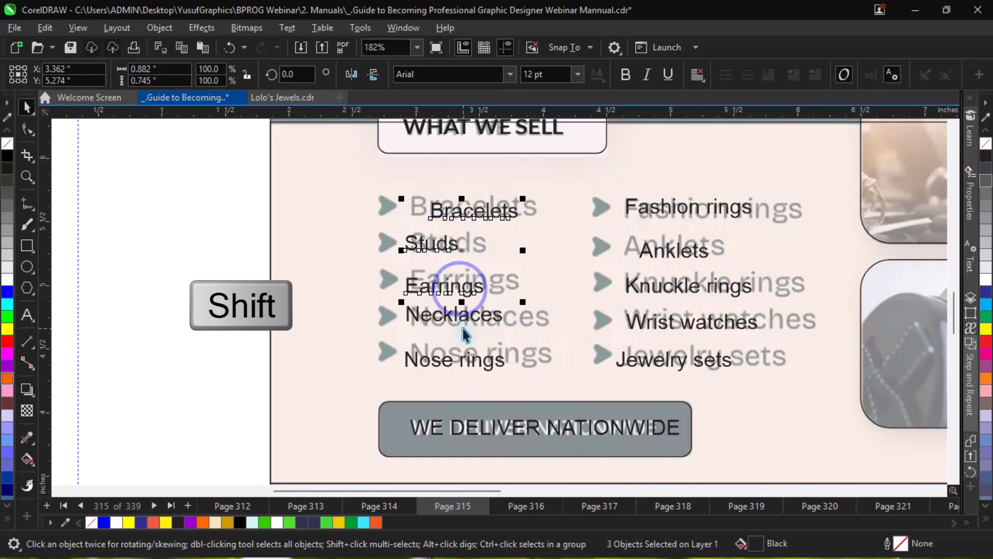
{"action": "left_click", "coordinate": [474, 362], "text": "shift"}
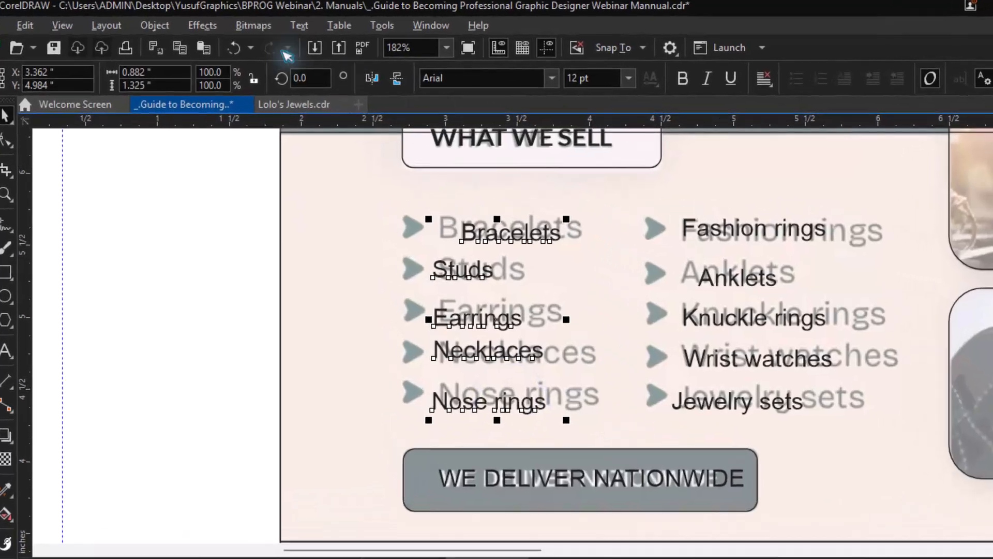
{"action": "key", "text": "ctrl+l"}
{"action": "left_click", "coordinate": [131, 19]}
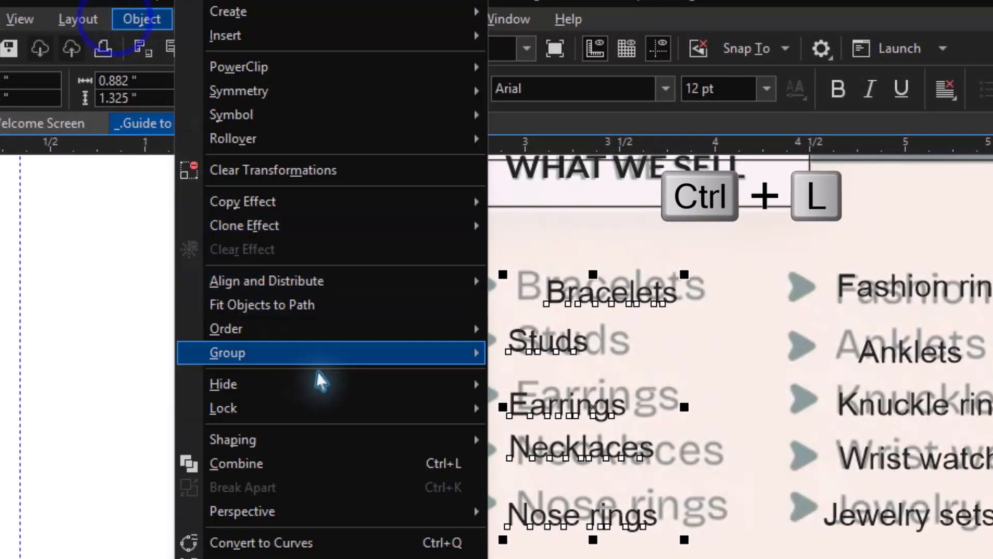
{"action": "left_click", "coordinate": [433, 464]}
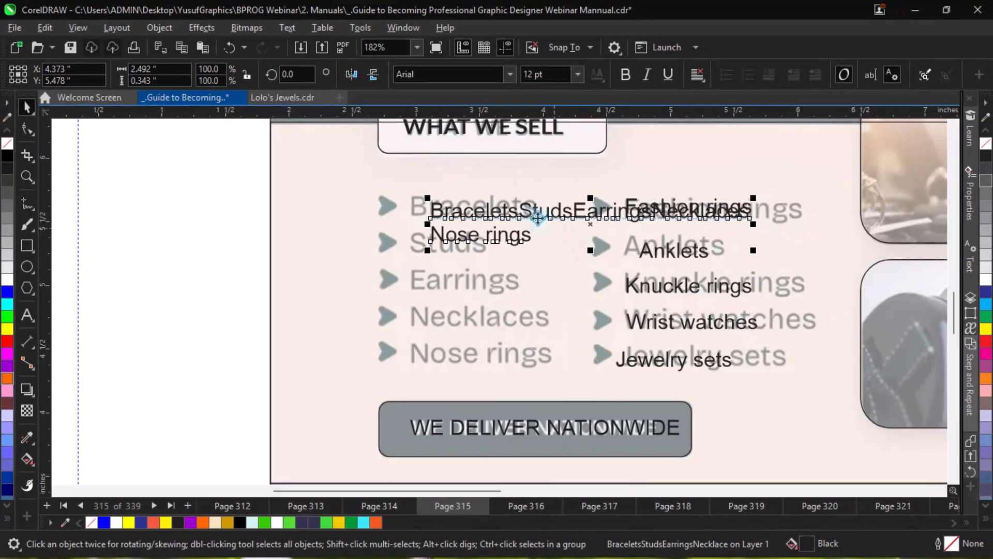
Step: Break the combined jewelry list into separate lines for Bracelets, Studs, Earrings, Necklaces and Nose rings
{"action": "left_click", "coordinate": [526, 211]}
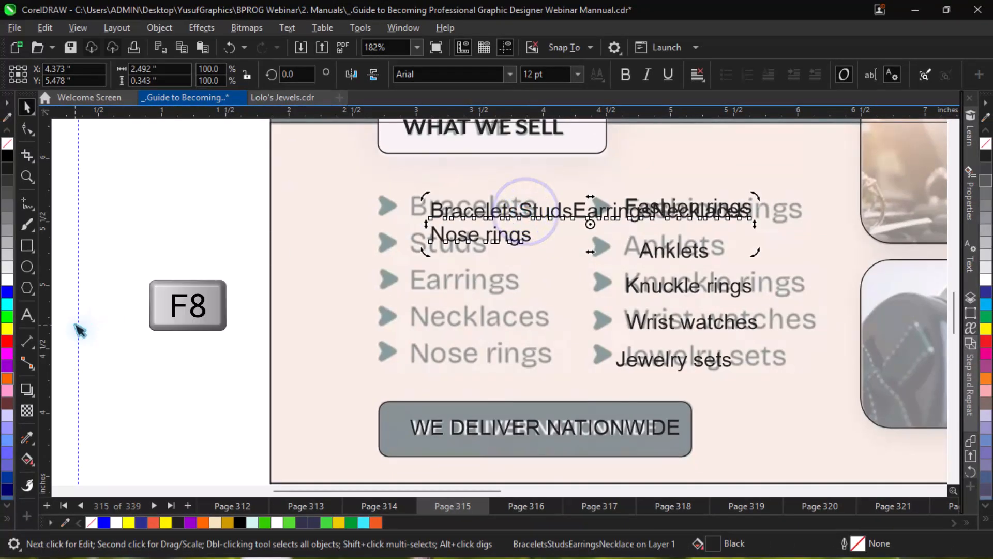
{"action": "left_click", "coordinate": [25, 315]}
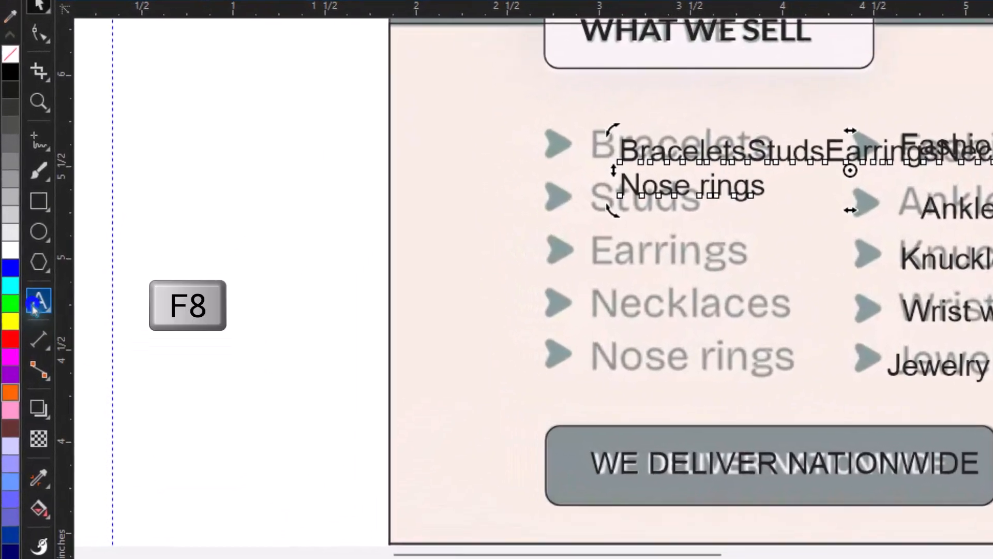
{"action": "key", "text": "Return"}
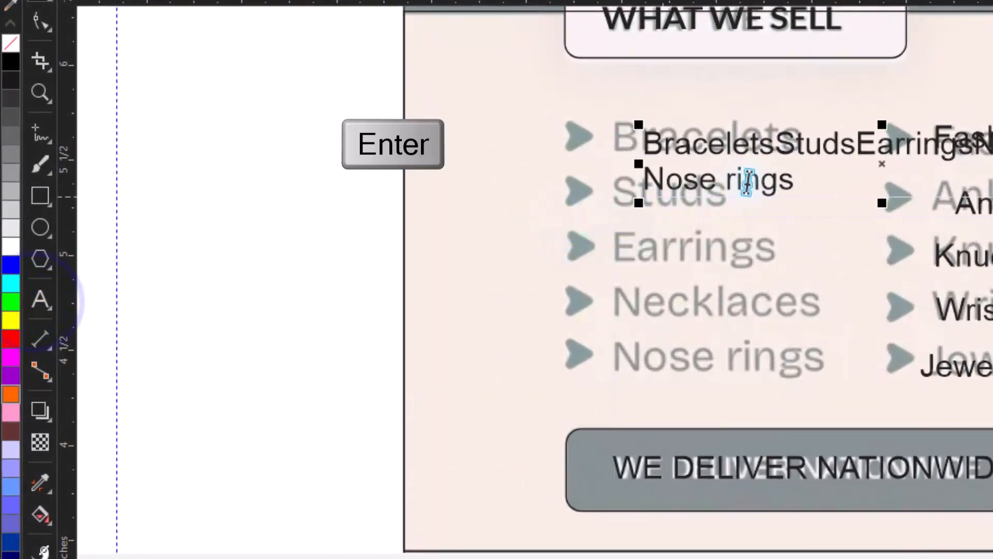
{"action": "key", "text": "Return"}
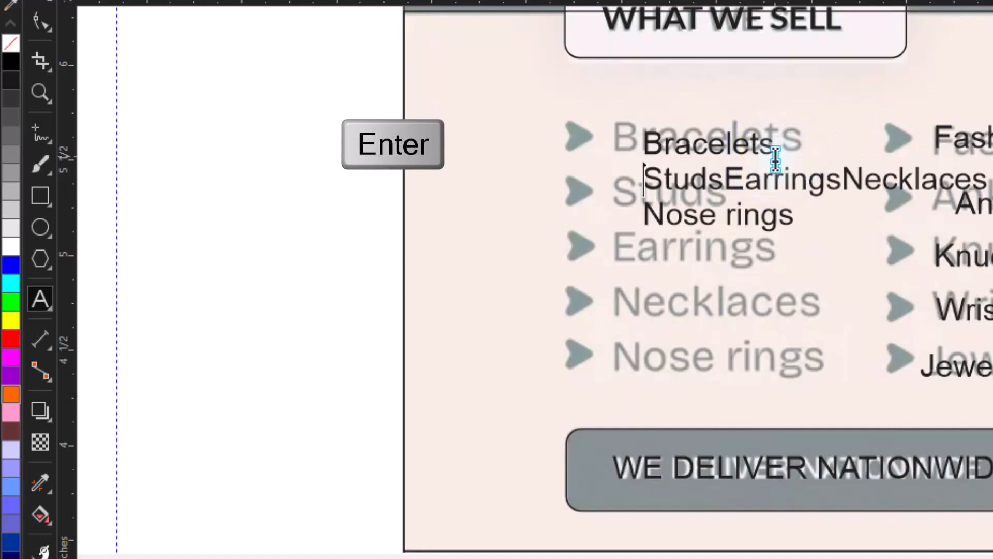
{"action": "left_click", "coordinate": [728, 185]}
{"action": "key", "text": "Return"}
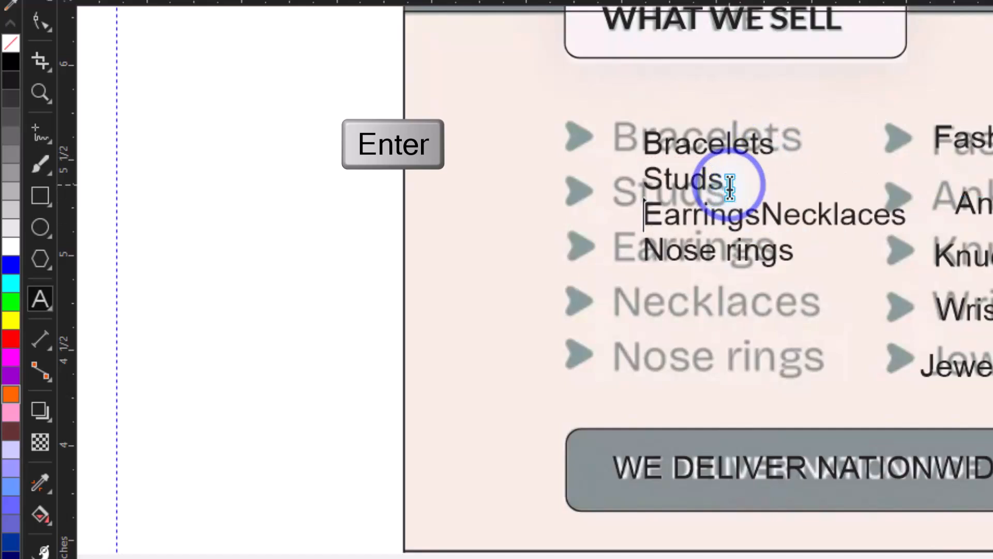
{"action": "left_click", "coordinate": [767, 211]}
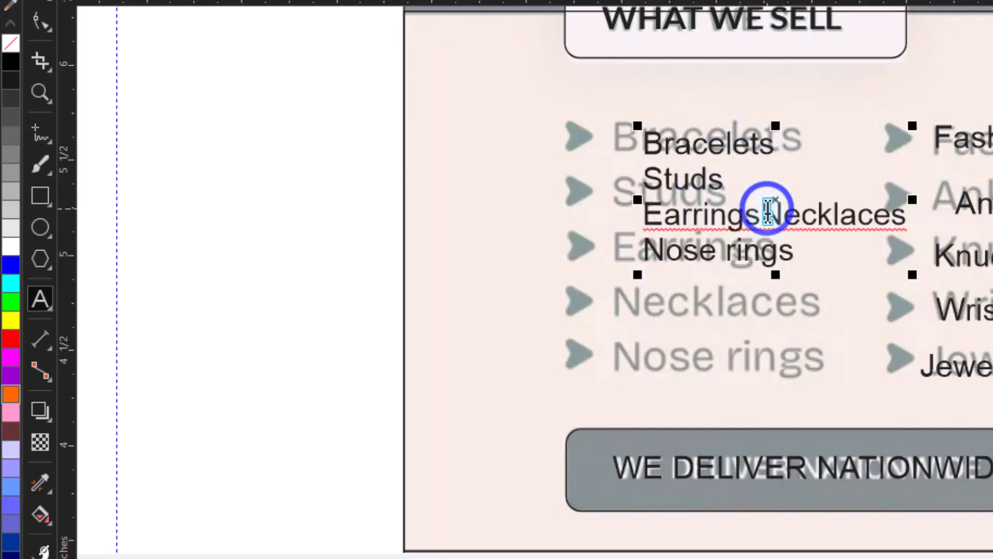
{"action": "key", "text": "Return"}
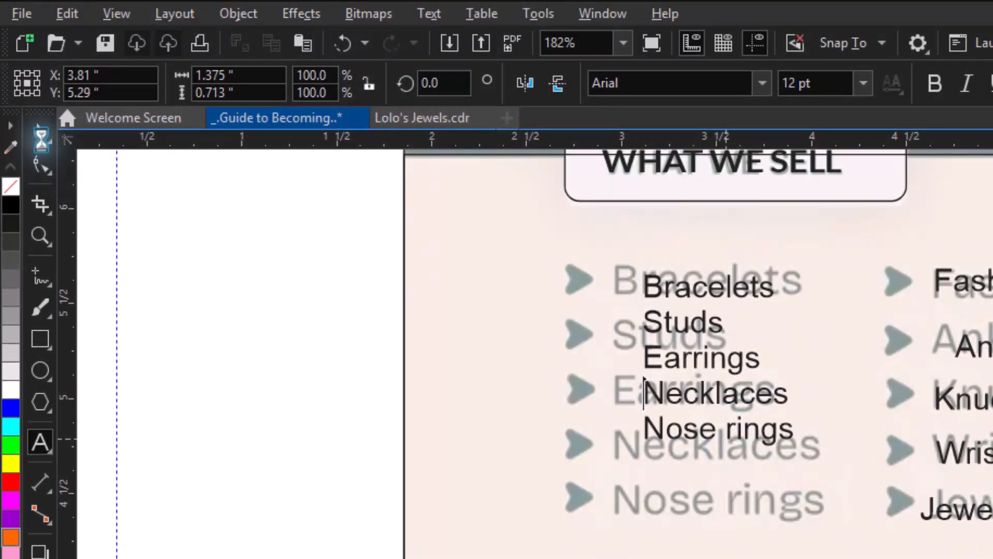
{"action": "left_click", "coordinate": [41, 135]}
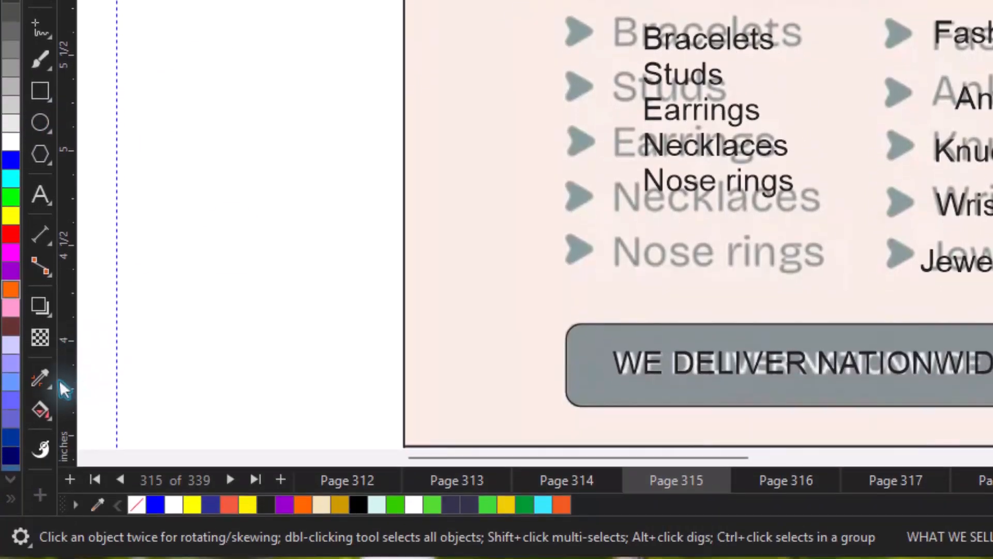
Step: Copy the "WHAT WE SELL" text's attributes onto the combined Bracelets-to-Nose rings list with the Attributes Eyedropper
{"action": "left_click", "coordinate": [49, 391]}
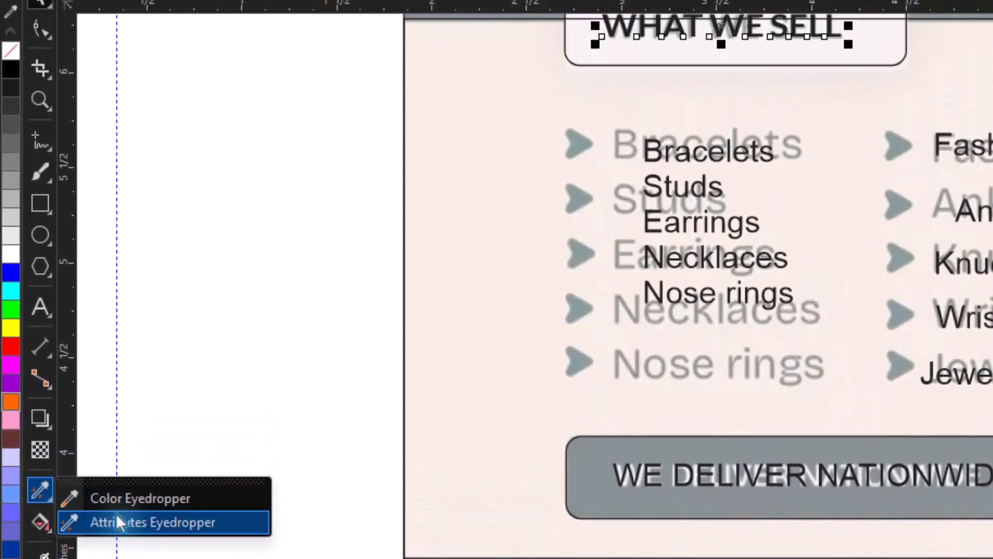
{"action": "left_click", "coordinate": [118, 522]}
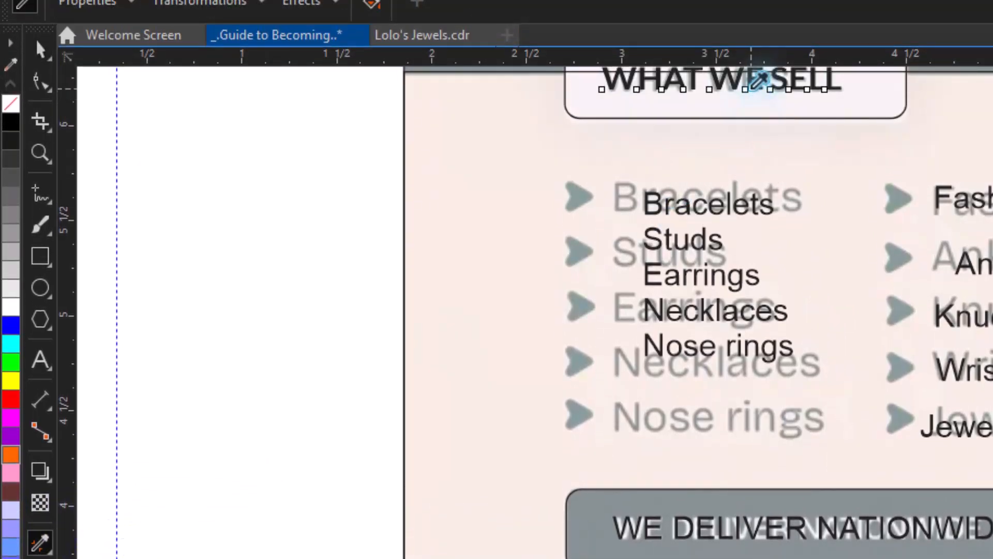
{"action": "left_click", "coordinate": [751, 85]}
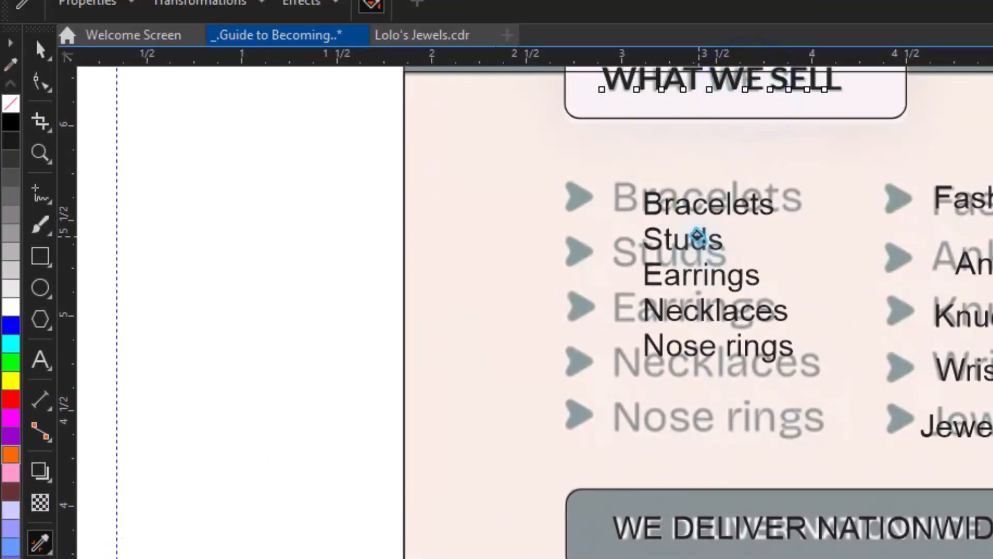
{"action": "left_click", "coordinate": [698, 237]}
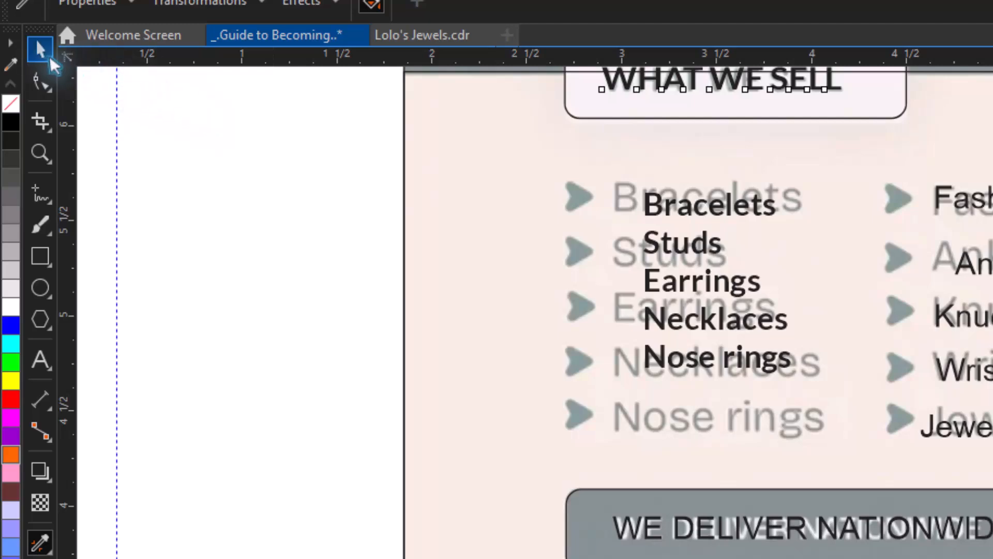
{"action": "left_click", "coordinate": [42, 53]}
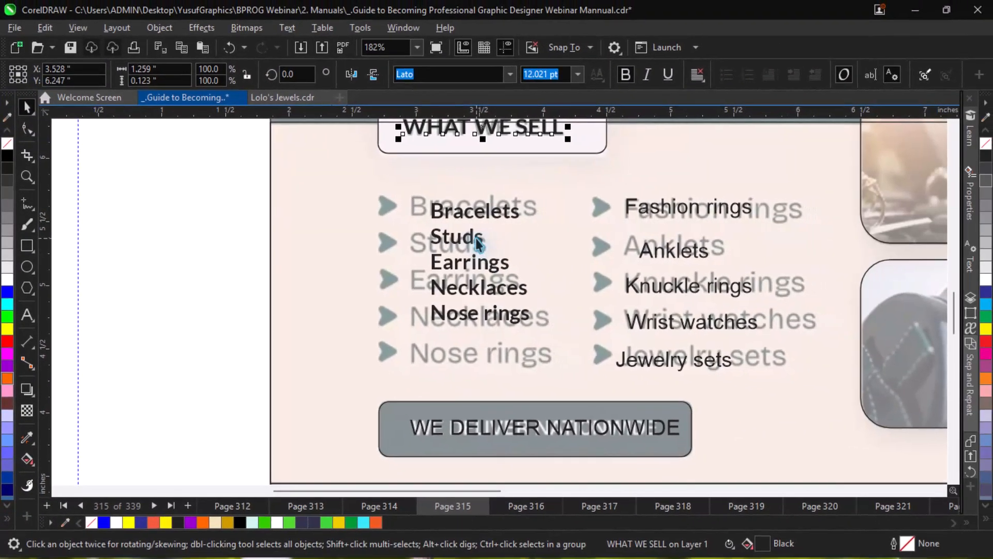
Step: Move the Bracelets list over its faded reference, enlarge it to about 16.17 pt and match its top edge to the reference word
{"action": "left_click_drag", "start_coordinate": [442, 217], "coordinate": [421, 206]}
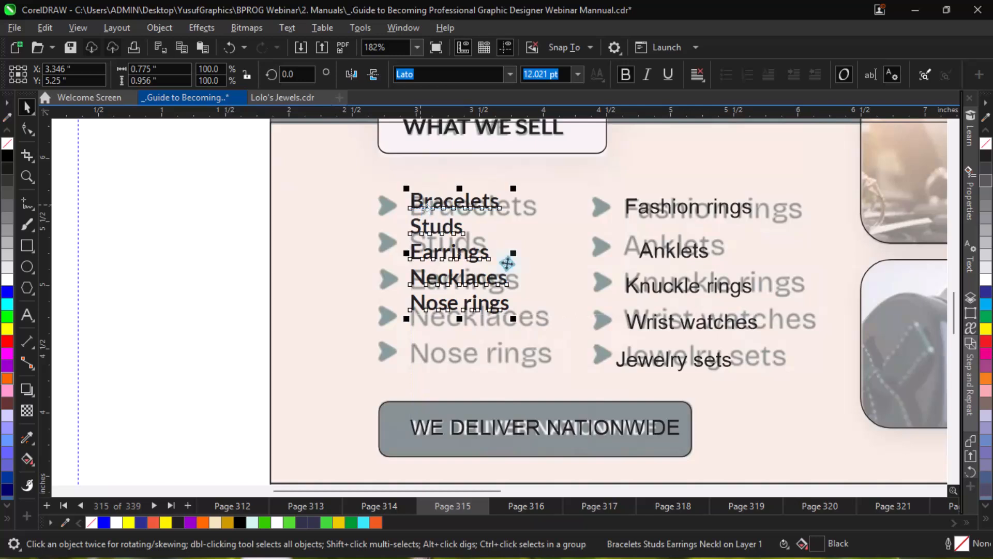
{"action": "left_click_drag", "start_coordinate": [514, 318], "coordinate": [558, 375]}
{"action": "key", "text": "z"}
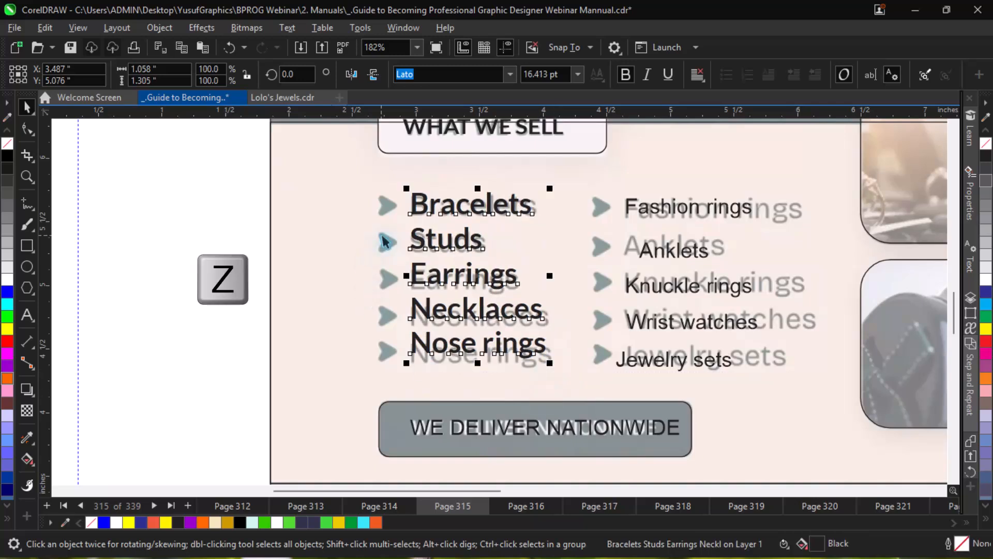
{"action": "left_click_drag", "start_coordinate": [405, 176], "coordinate": [543, 248]}
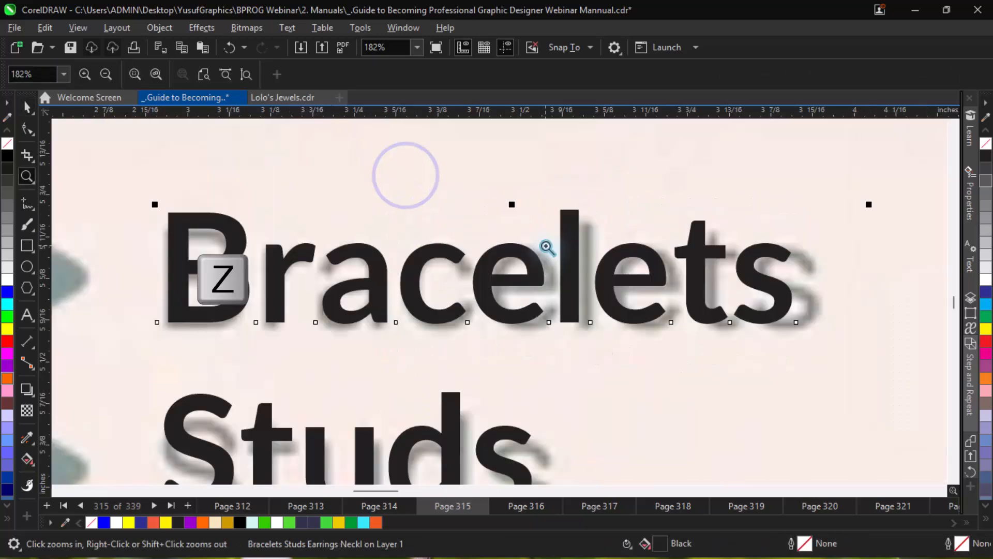
{"action": "key", "text": "Down"}
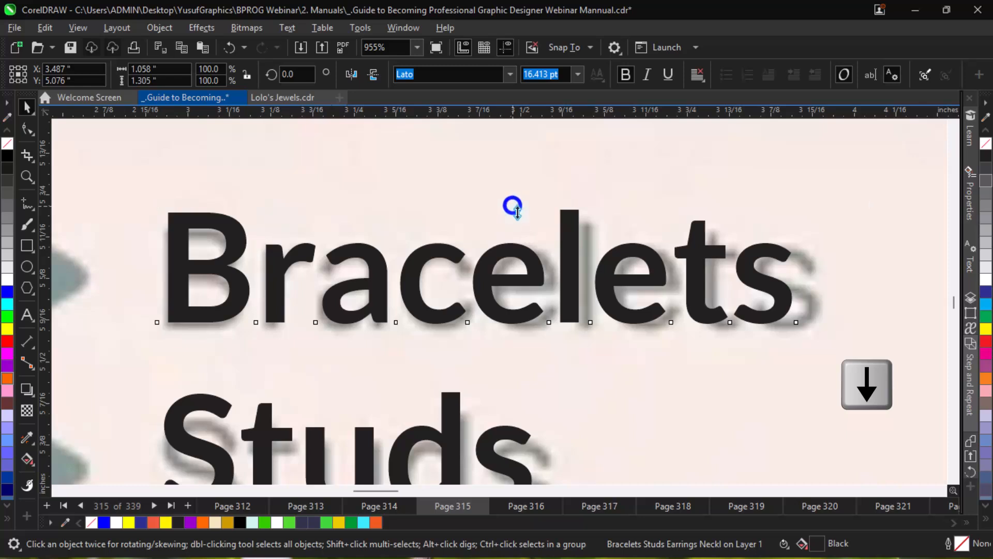
{"action": "left_click_drag", "start_coordinate": [517, 211], "coordinate": [519, 220]}
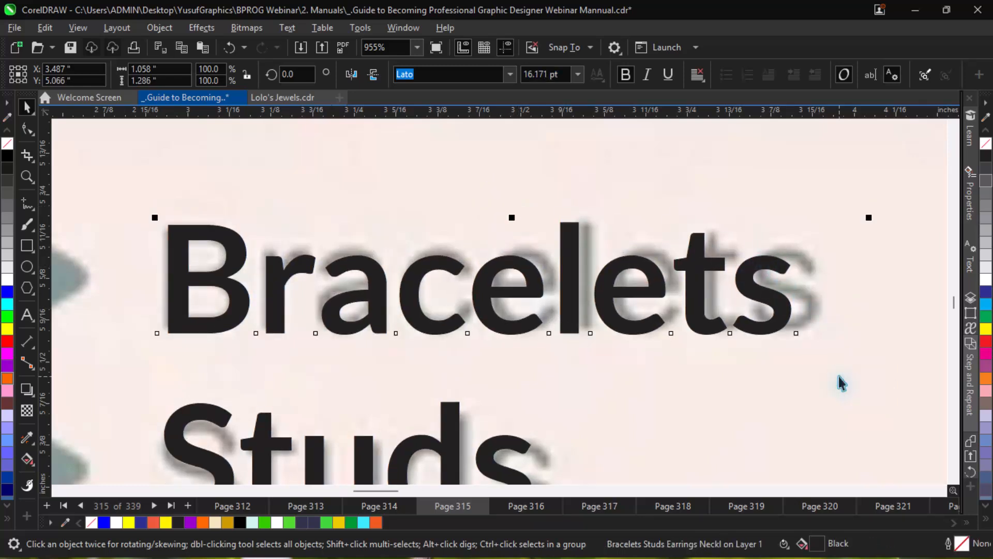
Step: Stretch the Bracelets list horizontally to about 1.1 inches wide to match the reference text
{"action": "scroll", "coordinate": [842, 383], "scroll_direction": "down", "scroll_amount": 1}
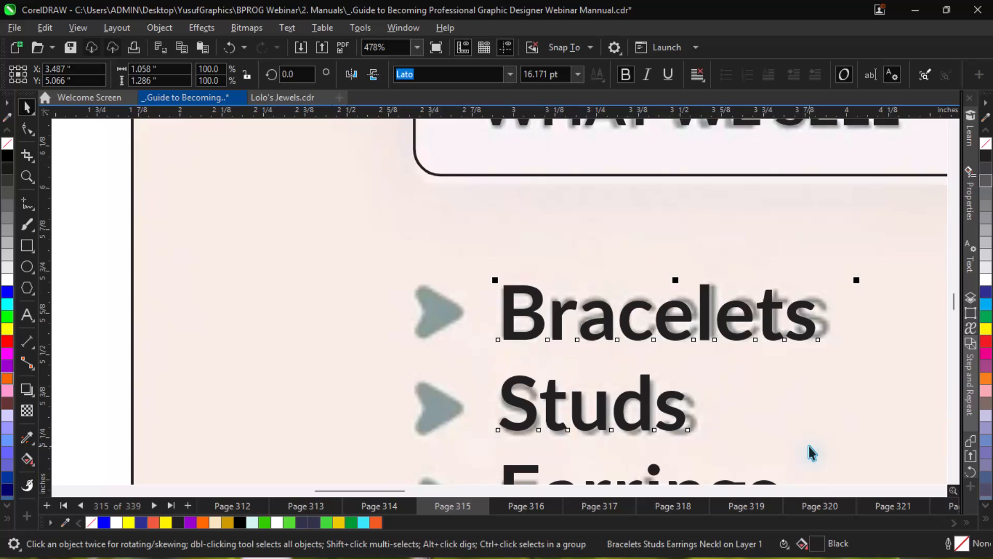
{"action": "scroll", "coordinate": [812, 453], "scroll_direction": "down", "scroll_amount": 3}
{"action": "scroll", "coordinate": [810, 453], "scroll_direction": "right", "scroll_amount": 1}
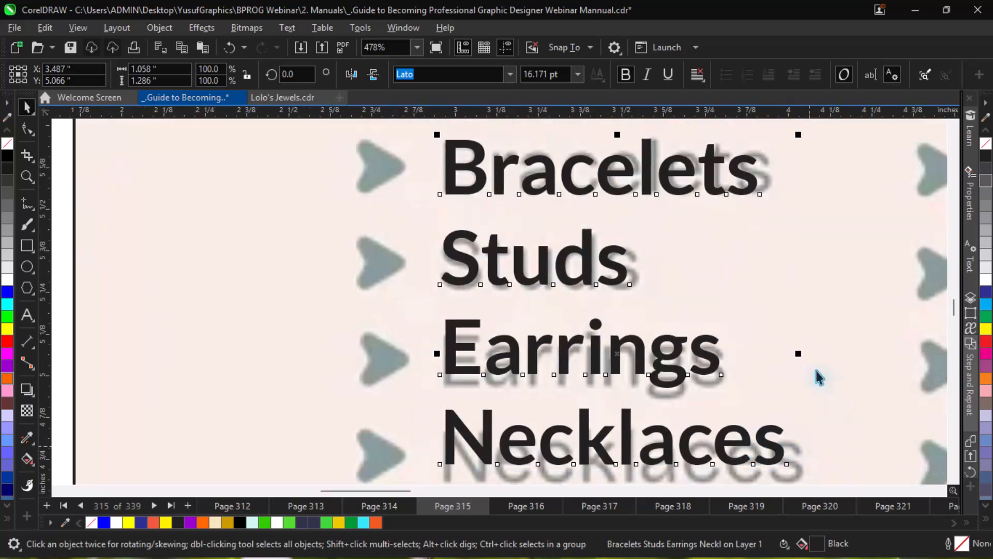
{"action": "left_click_drag", "start_coordinate": [803, 356], "coordinate": [817, 352]}
{"action": "key", "text": "ctrl+minus"}
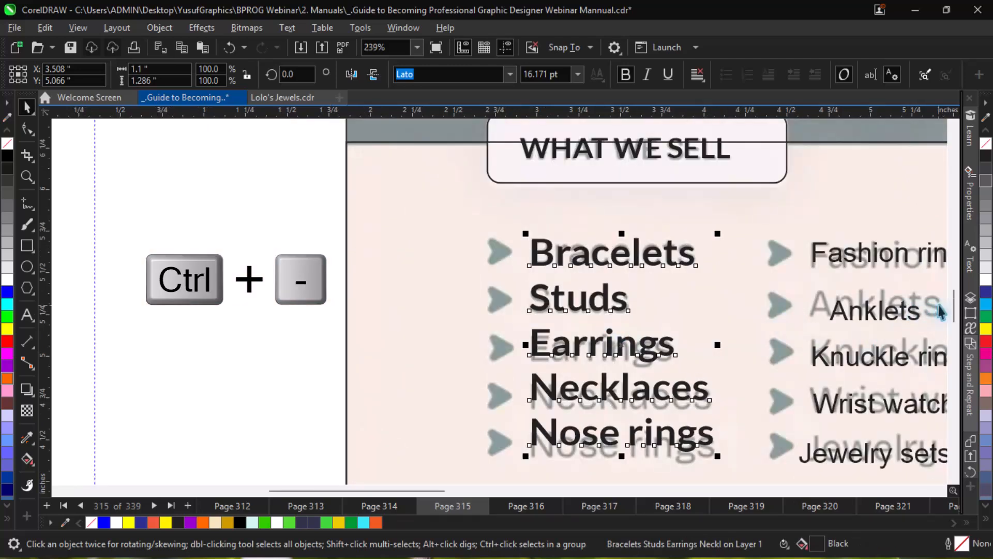
Step: Increase the Bracelets list's line spacing with the Shape tool until each line sits on its reference row
{"action": "scroll", "coordinate": [953, 308], "scroll_direction": "down", "scroll_amount": 2}
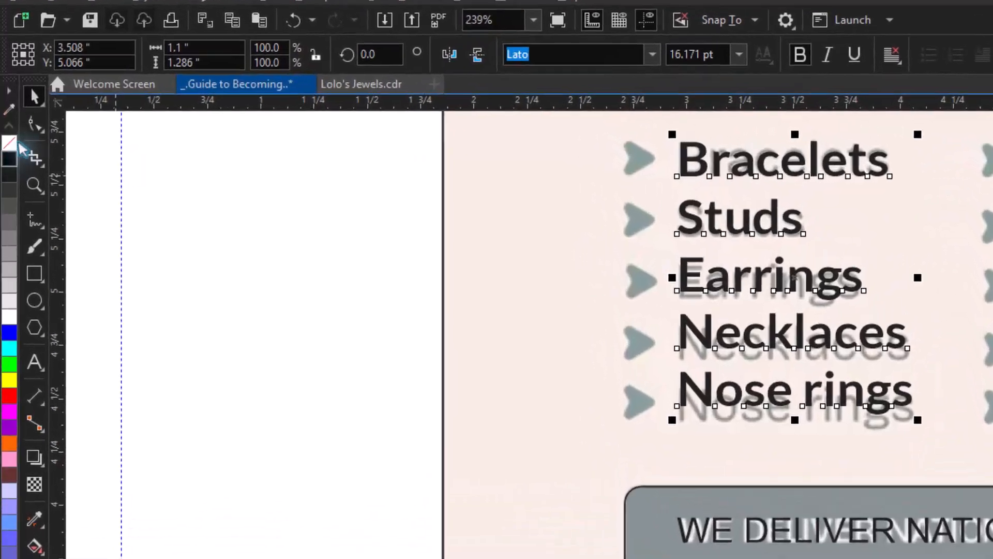
{"action": "key", "text": "F10"}
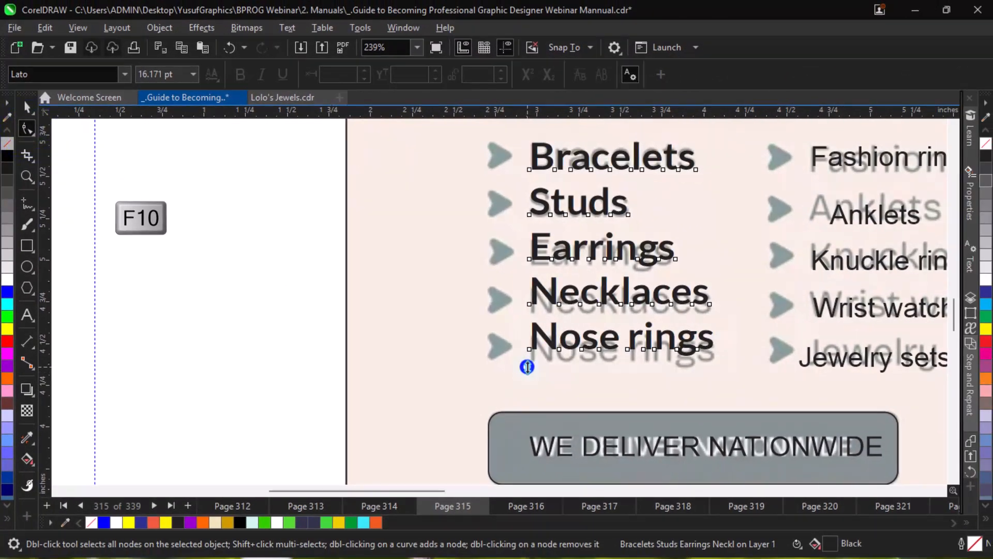
{"action": "left_click_drag", "start_coordinate": [527, 366], "coordinate": [528, 371]}
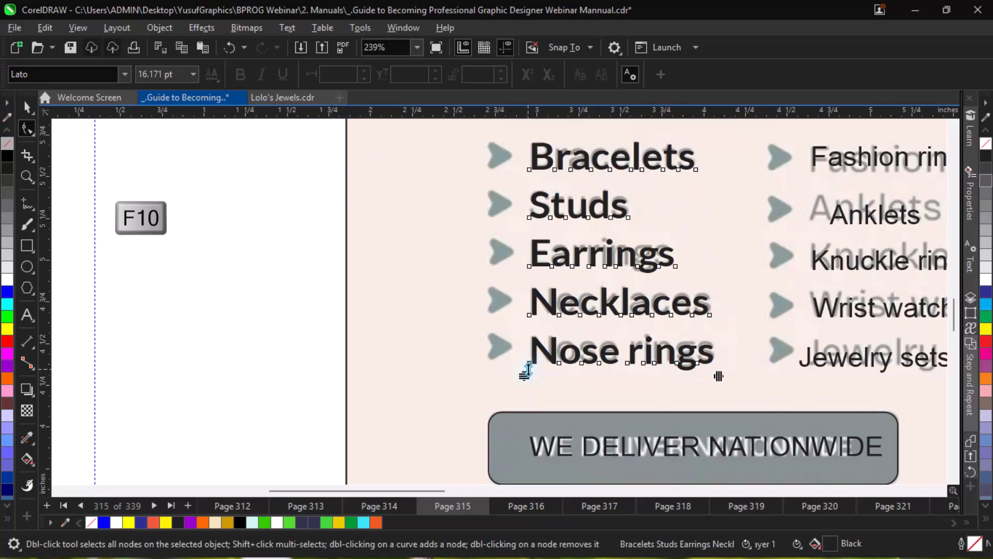
{"action": "key", "text": "alt+Right"}
{"action": "key", "text": "alt+Right"}
{"action": "key", "text": "alt+Right"}
{"action": "key", "text": "alt+Right"}
{"action": "key", "text": "alt+Right"}
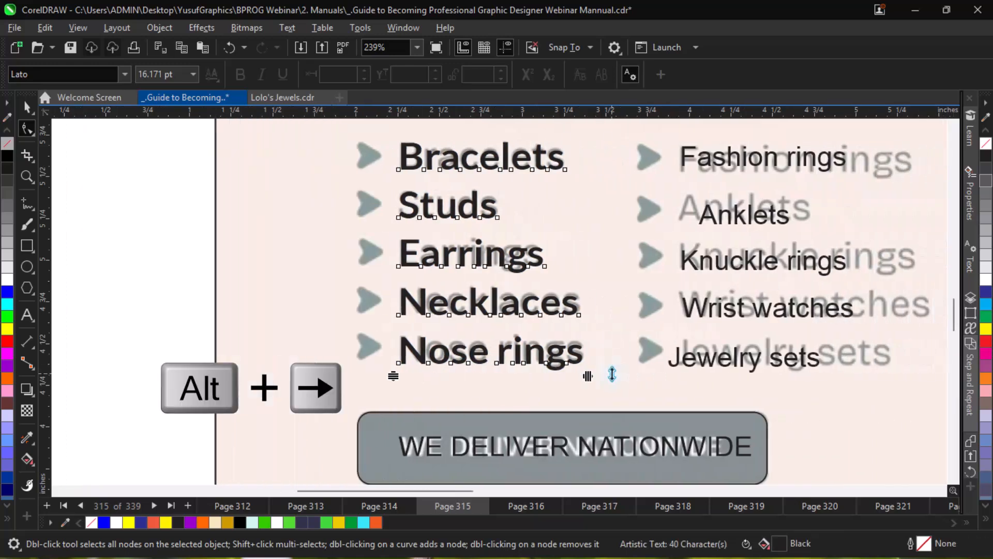
{"action": "key", "text": "space"}
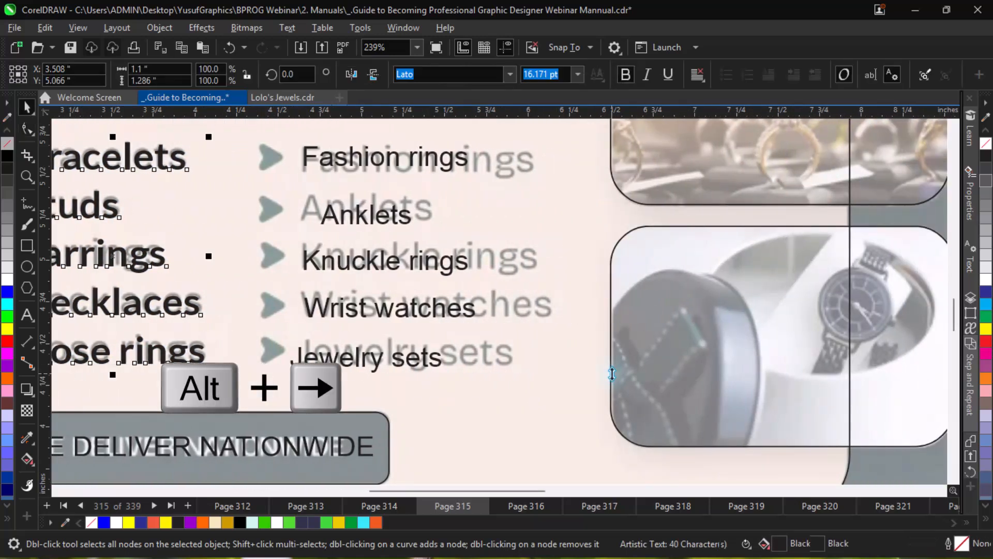
Step: Combine the Fashion rings, Anklets, Knuckle rings, Wrist watches and Jewelry sets texts into one text object
{"action": "left_click", "coordinate": [355, 161]}
{"action": "left_click", "coordinate": [355, 165]}
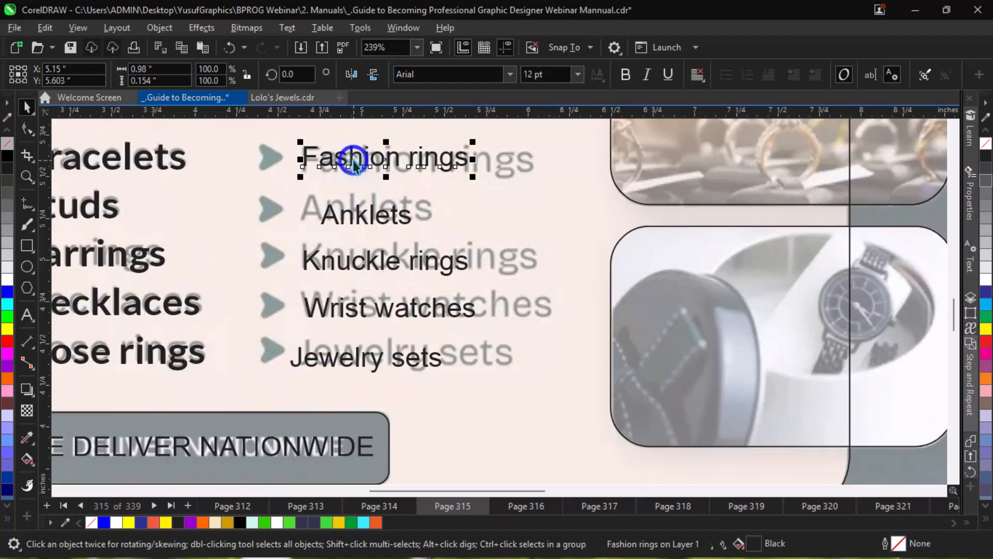
{"action": "left_click", "coordinate": [363, 217], "text": "shift"}
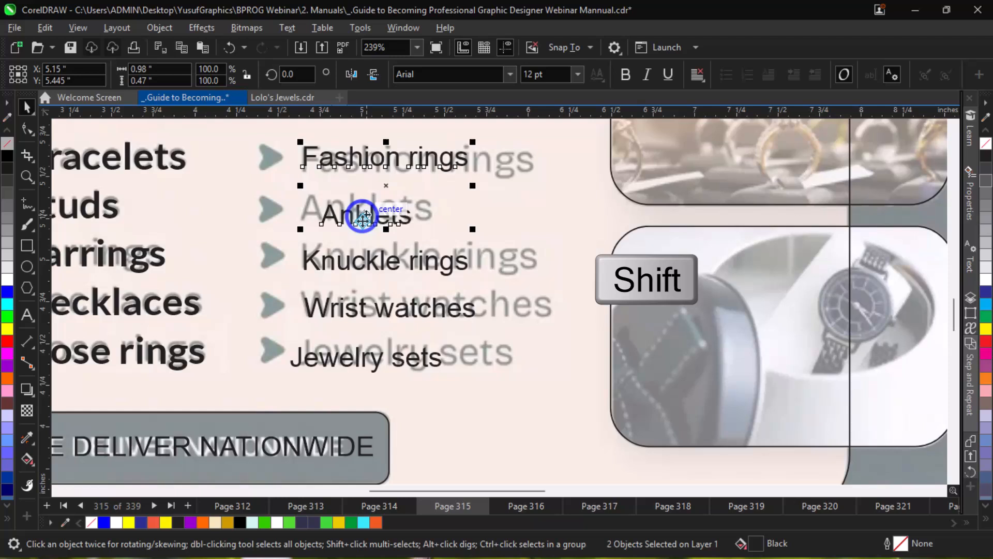
{"action": "left_click", "coordinate": [365, 263], "text": "shift"}
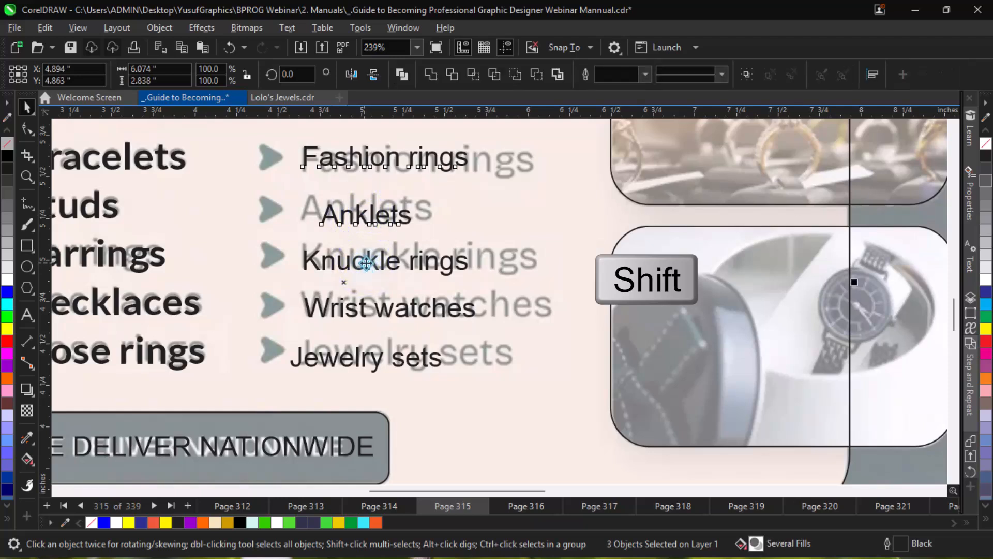
{"action": "left_click", "coordinate": [399, 240], "text": "shift"}
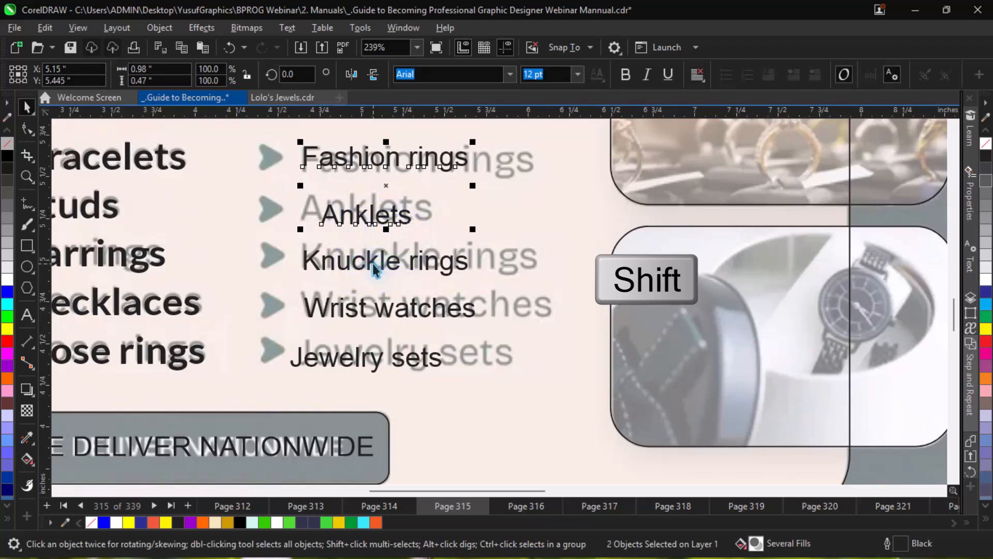
{"action": "left_click", "coordinate": [372, 263], "text": "shift"}
{"action": "left_click", "coordinate": [355, 311], "text": "shift"}
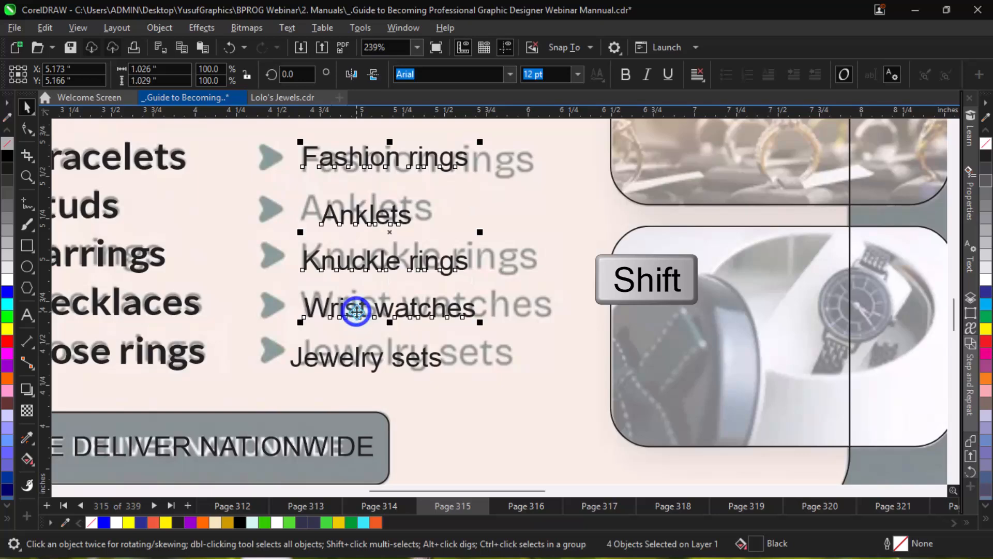
{"action": "left_click", "coordinate": [346, 368], "text": "shift"}
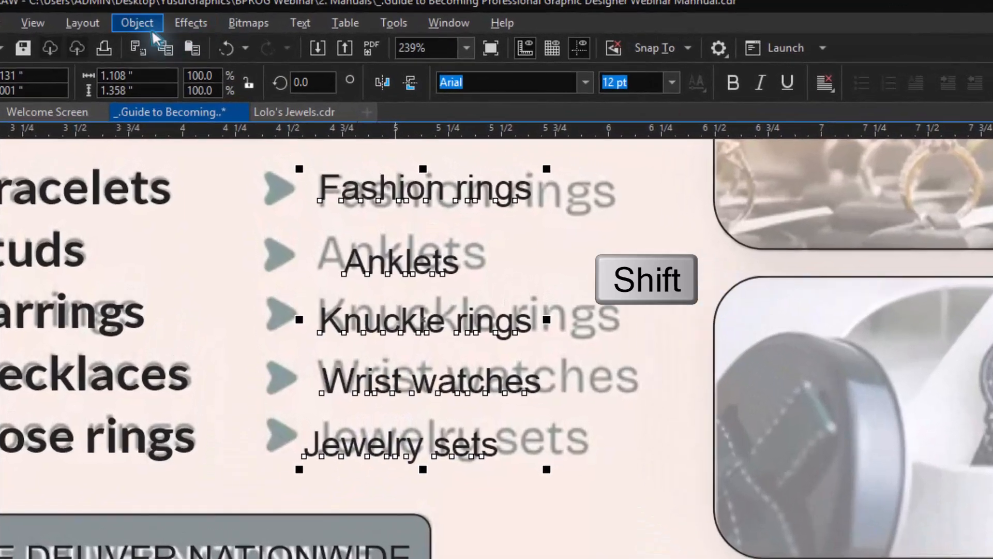
{"action": "key", "text": "ctrl+l"}
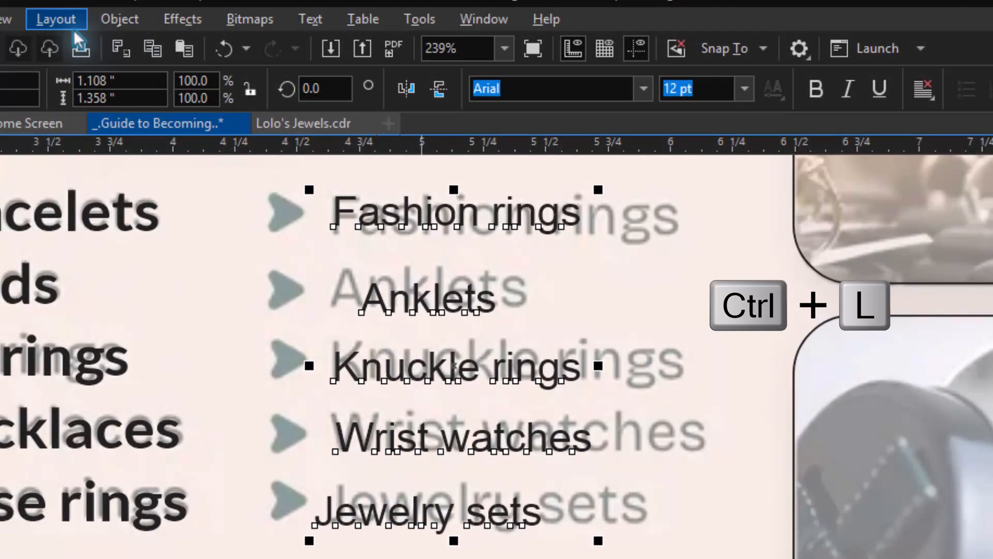
{"action": "left_click", "coordinate": [120, 19]}
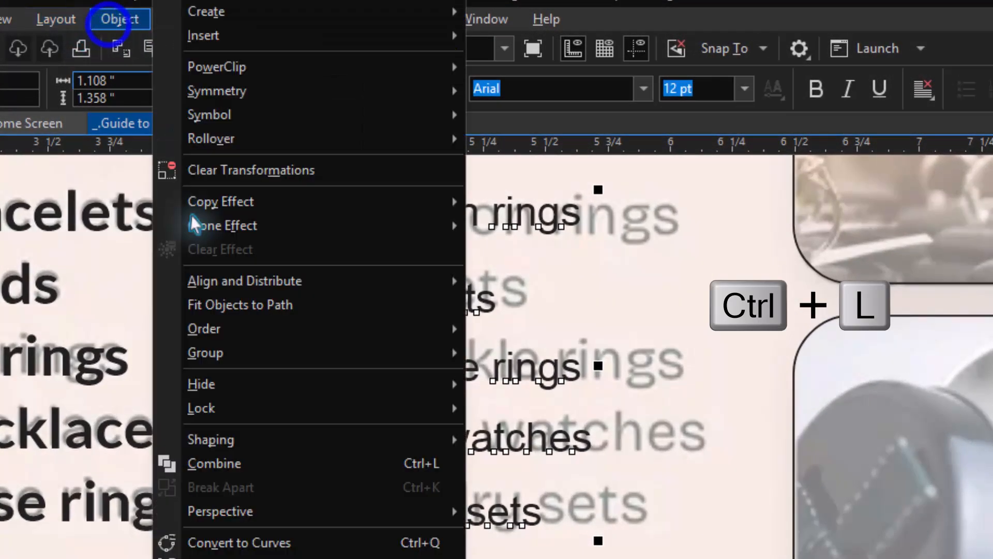
{"action": "left_click", "coordinate": [324, 462]}
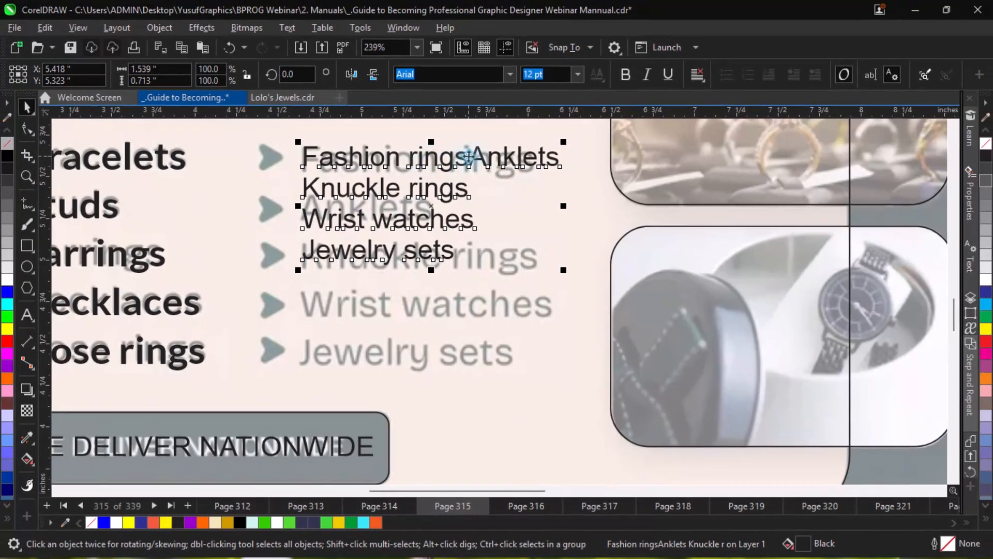
Step: Break "Anklets" onto its own line below "Fashion rings" in the second combined list
{"action": "double_click", "coordinate": [473, 158]}
{"action": "key", "text": "Return"}
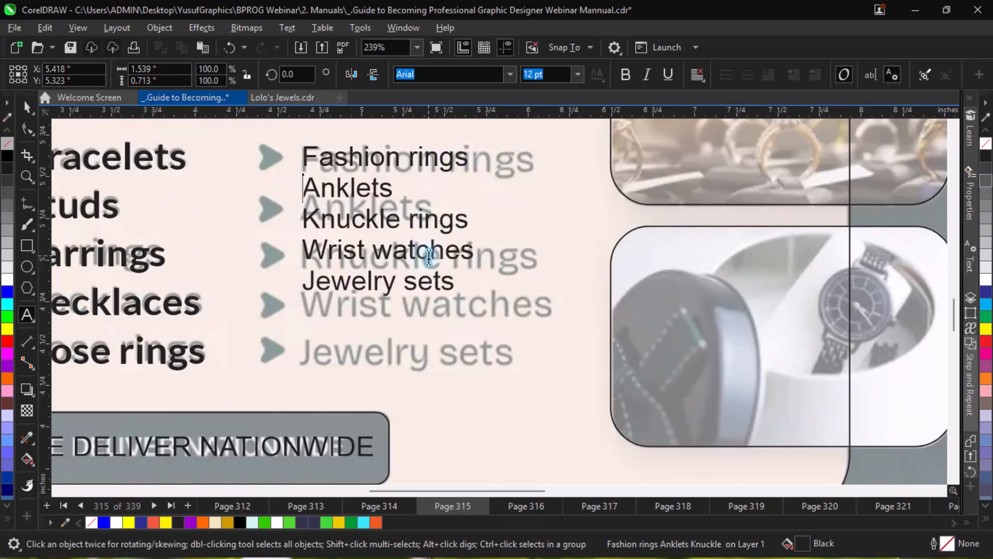
{"action": "key", "text": "ctrl+space"}
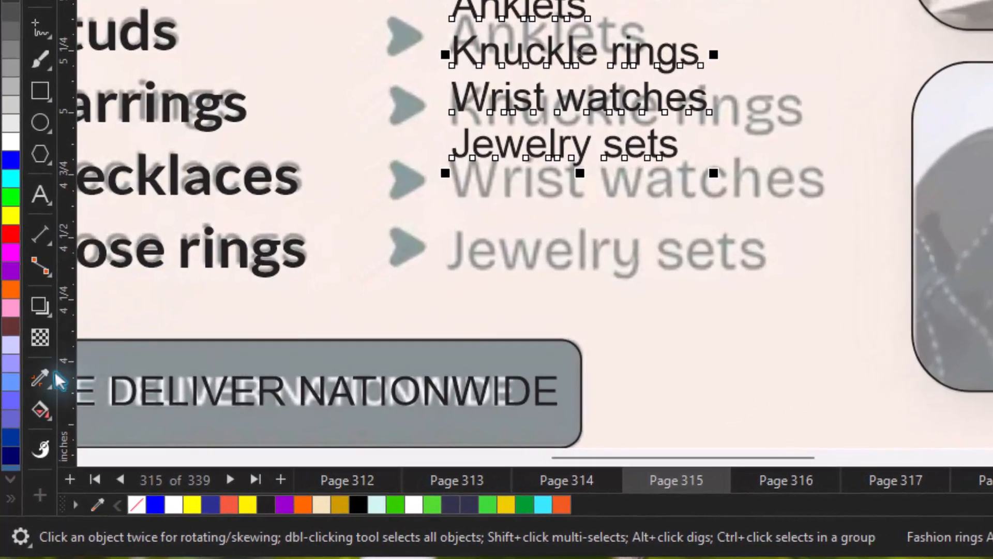
Step: Copy the Bracelets list's text attributes onto the Fashion rings list with the Attributes Eyedropper
{"action": "left_click", "coordinate": [45, 379]}
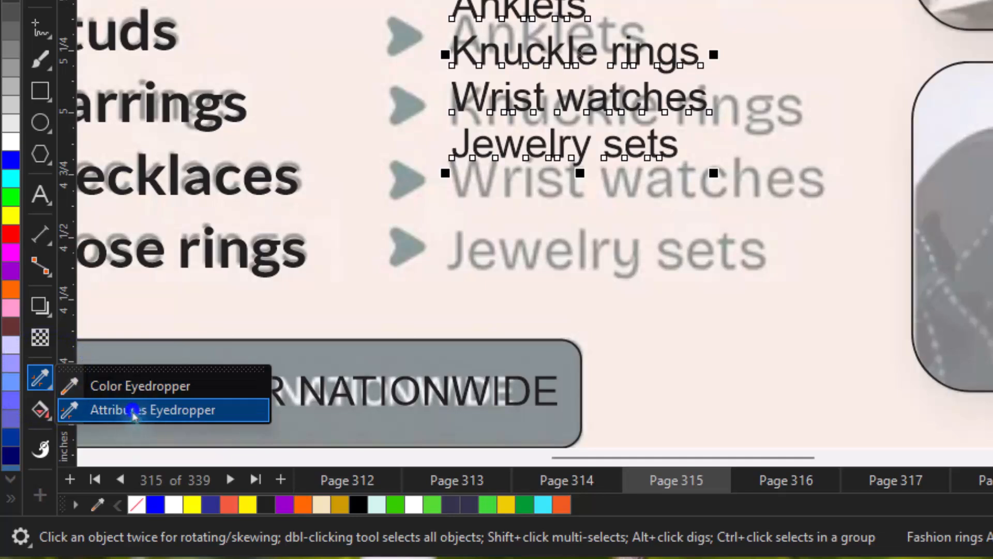
{"action": "left_click", "coordinate": [133, 410]}
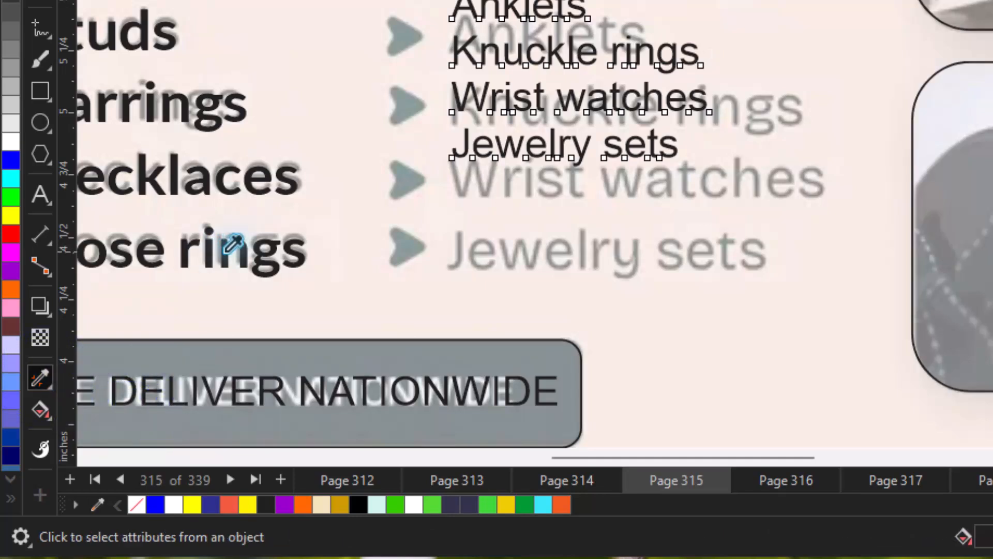
{"action": "left_click", "coordinate": [226, 246]}
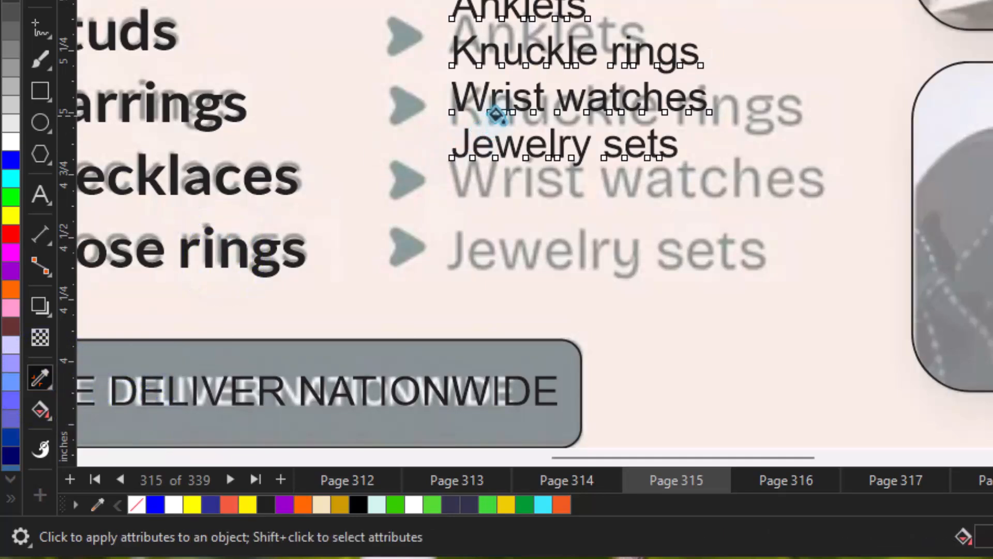
{"action": "left_click", "coordinate": [509, 106]}
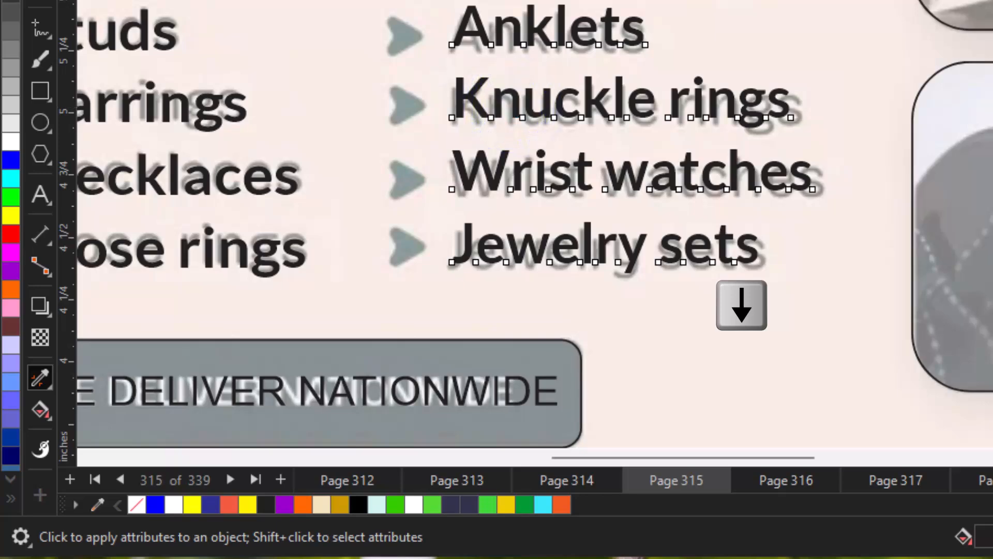
Step: Nudge the Fashion rings list slightly down and left so its first letters line up with the reference text
{"action": "key", "text": "space"}
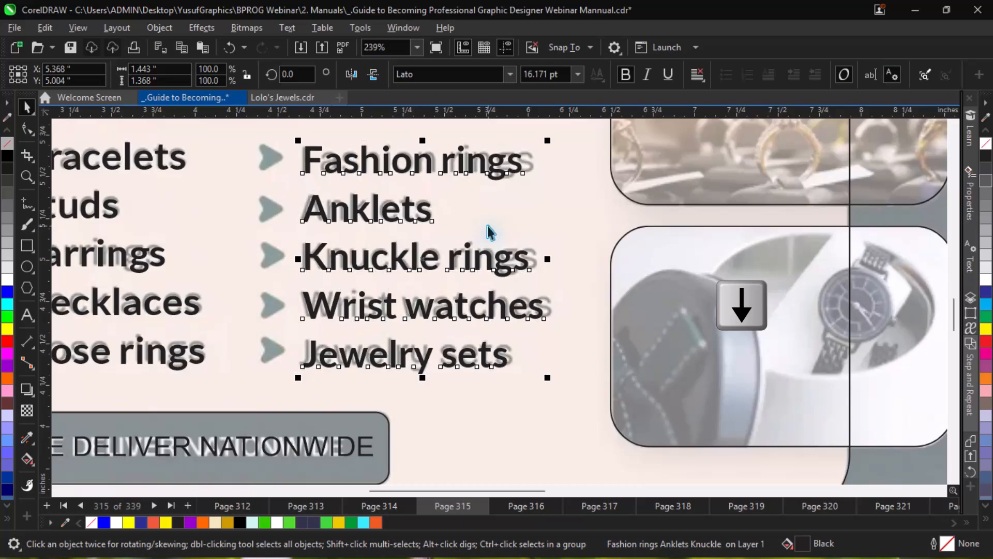
{"action": "key", "text": "Left"}
{"action": "key", "text": "Left"}
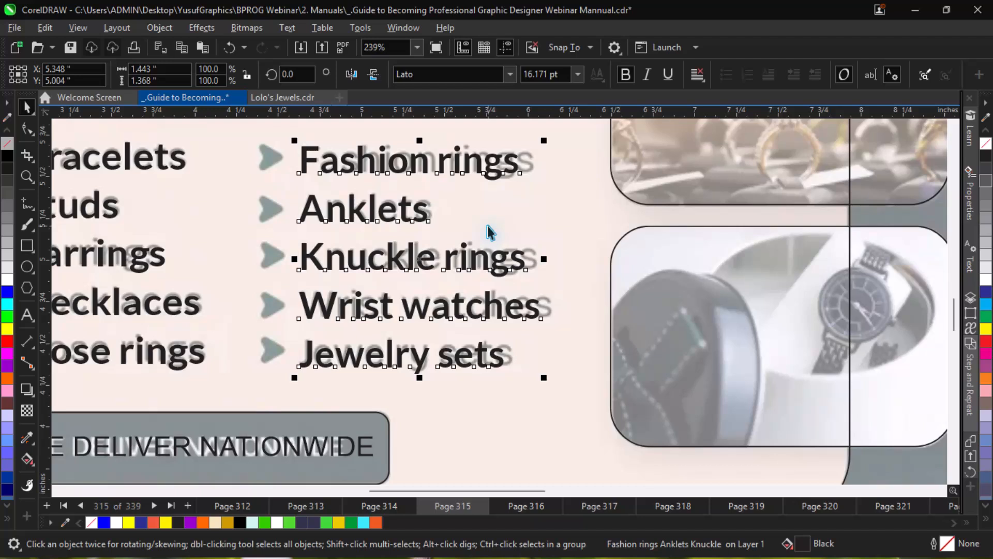
Step: Stretch the Fashion rings list horizontally to about 1.534 inches wide so it matches the reference text
{"action": "left_click_drag", "start_coordinate": [560, 256], "coordinate": [561, 253]}
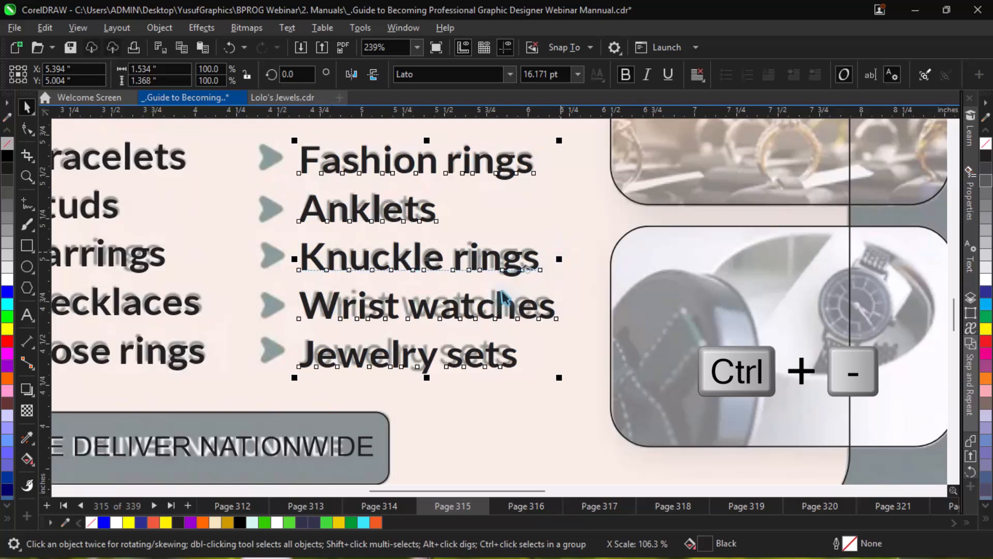
{"action": "key", "text": "ctrl+minus"}
{"action": "key", "text": "z"}
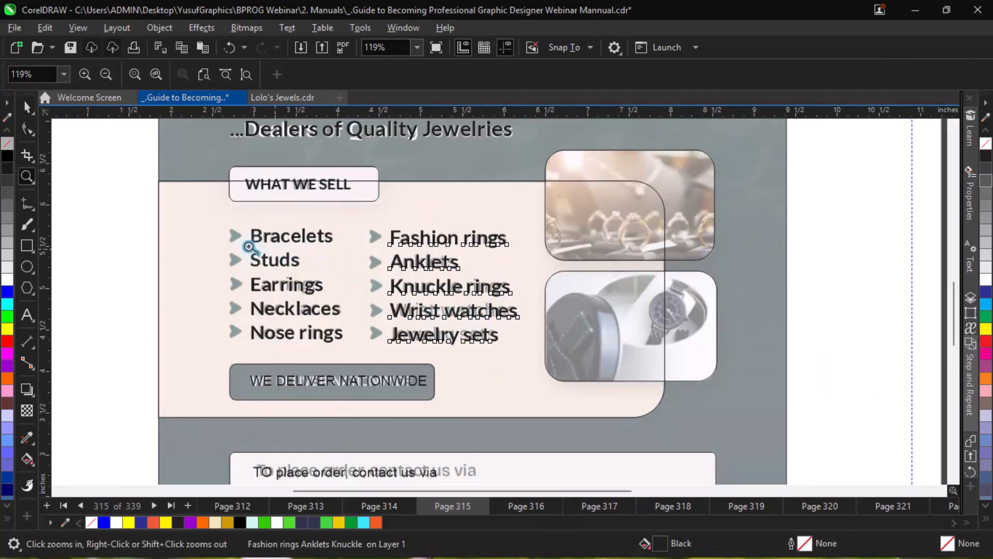
{"action": "left_click_drag", "start_coordinate": [493, 364], "coordinate": [530, 373]}
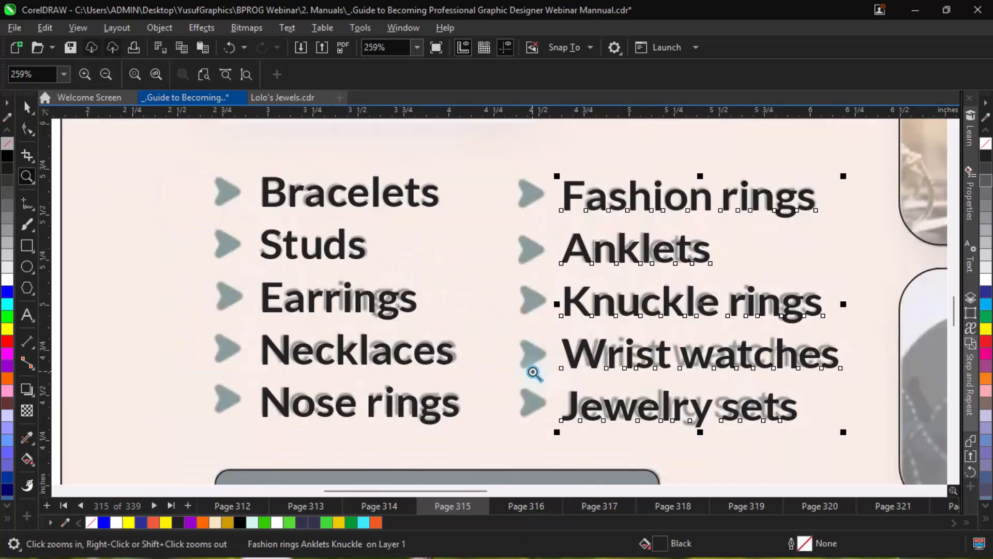
{"action": "key", "text": "space"}
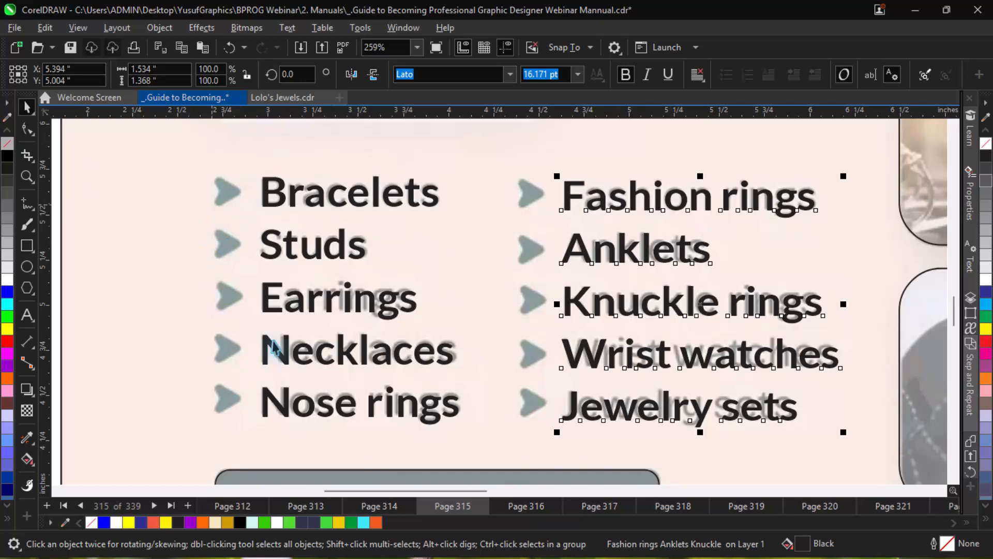
Step: Bring up the Glyphs collection for inserting symbols
{"action": "key", "text": "ctrl+t"}
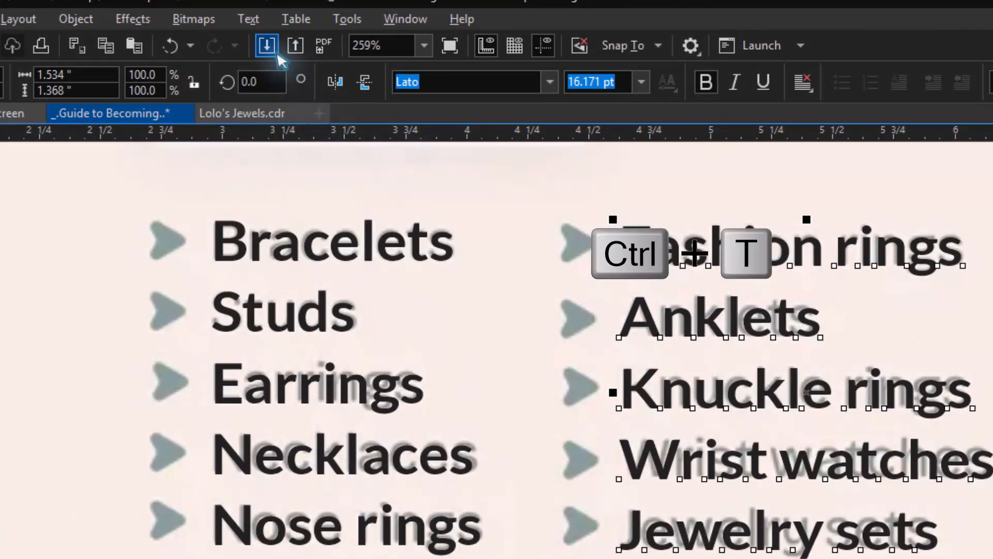
{"action": "left_click", "coordinate": [248, 19]}
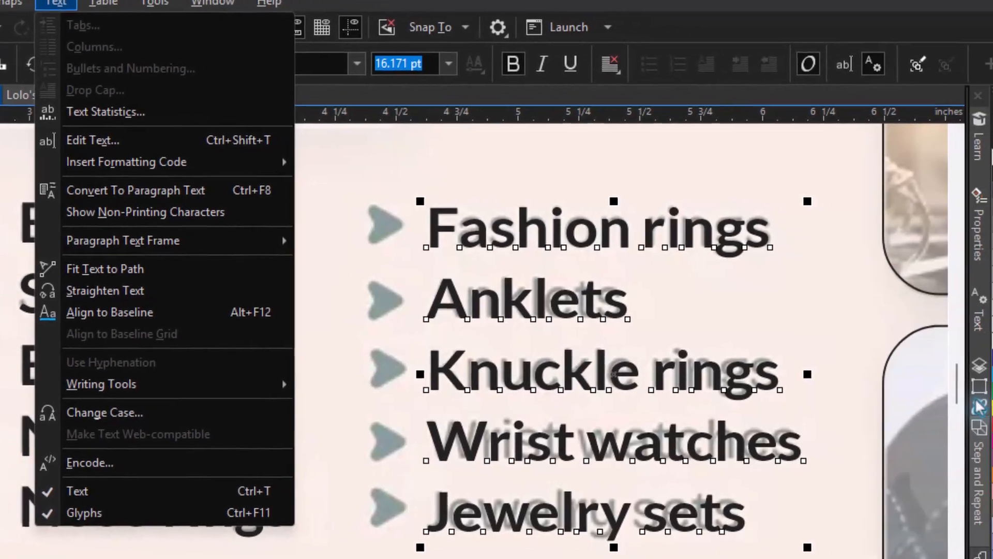
{"action": "left_click", "coordinate": [959, 395]}
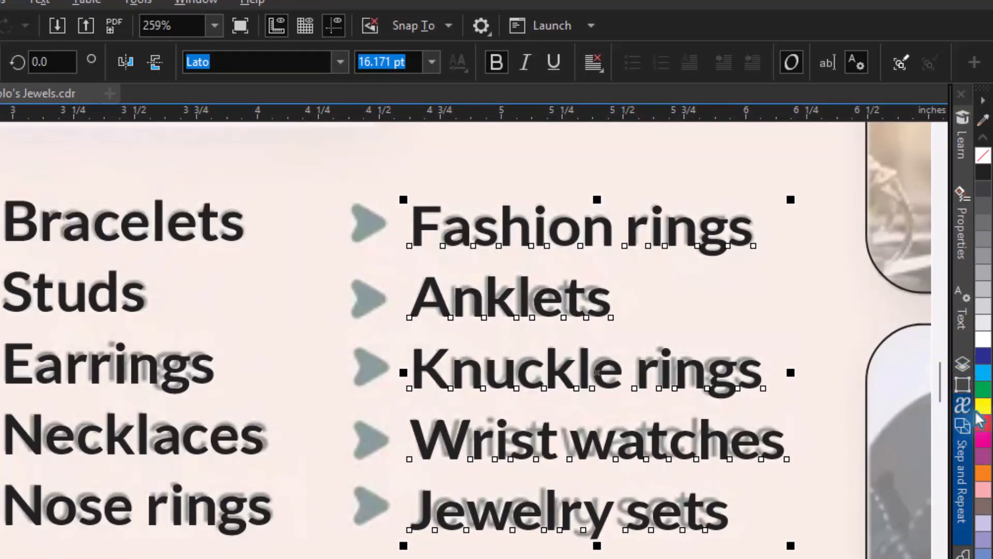
{"action": "left_click", "coordinate": [961, 406]}
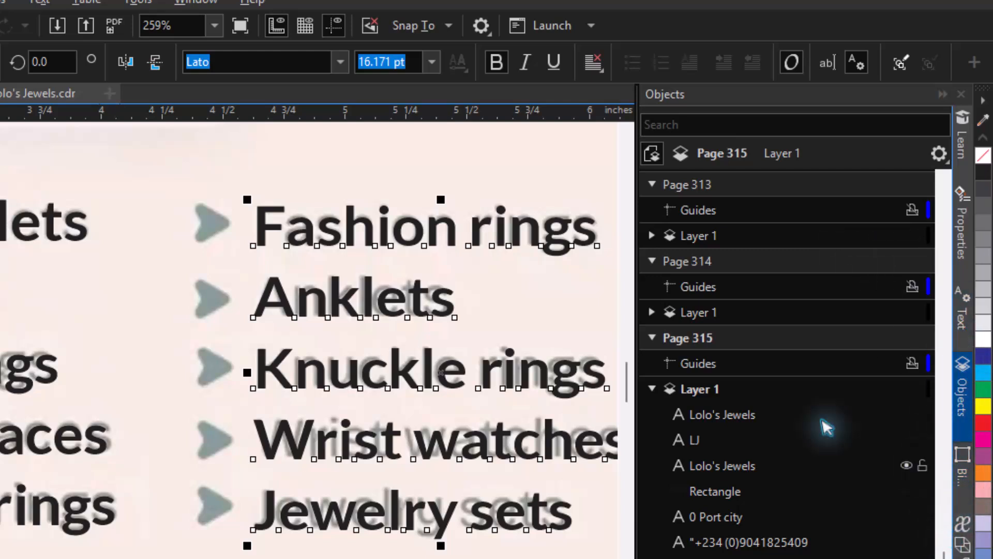
{"action": "left_click", "coordinate": [37, 4]}
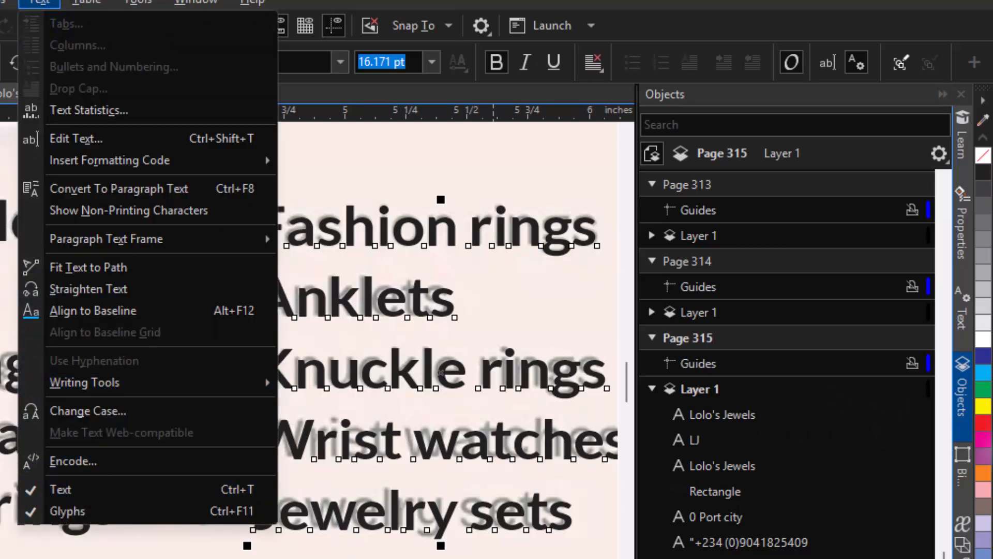
{"action": "left_click", "coordinate": [968, 540]}
{"action": "left_click", "coordinate": [963, 524]}
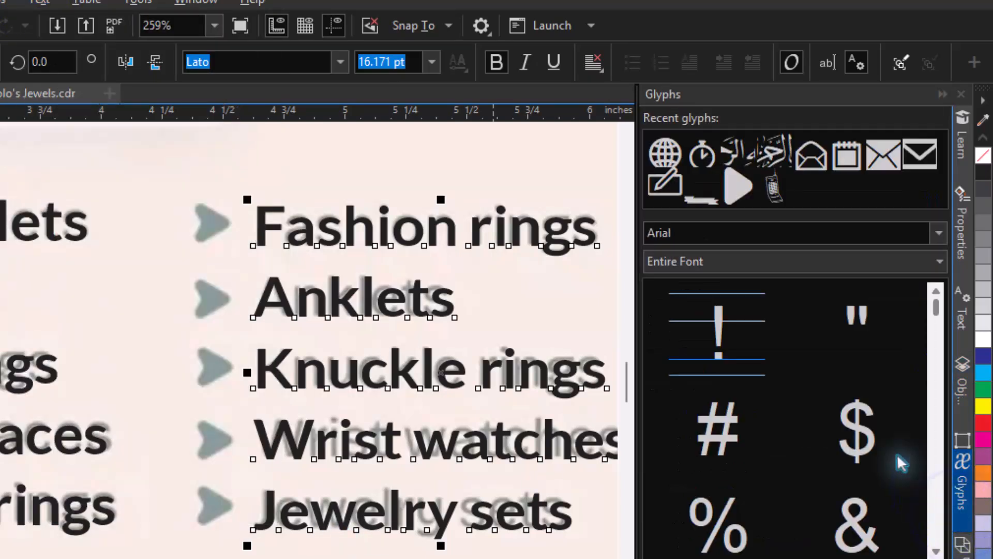
Step: Set the glyph font to Segoe Fluent Icons
{"action": "mouse_move", "coordinate": [733, 190]}
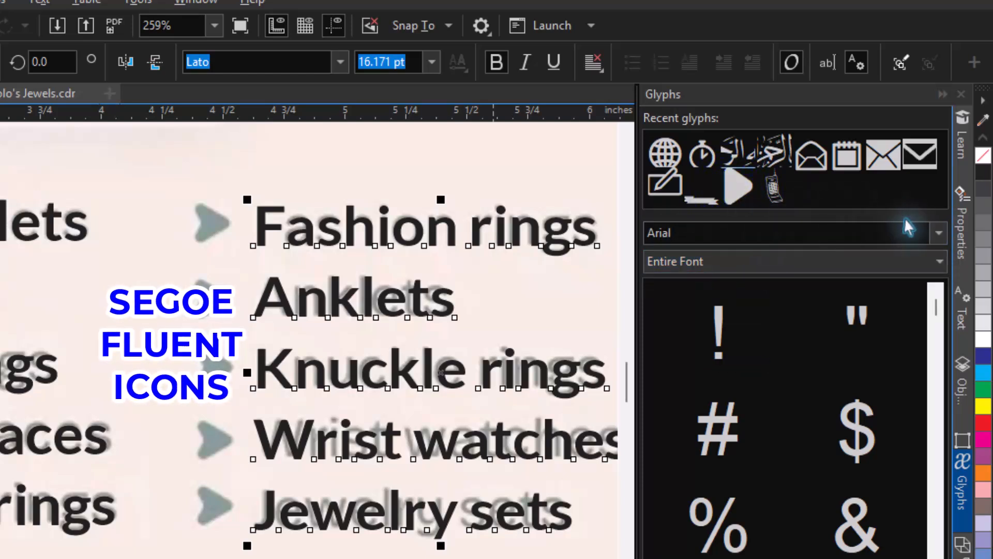
{"action": "left_click", "coordinate": [944, 233]}
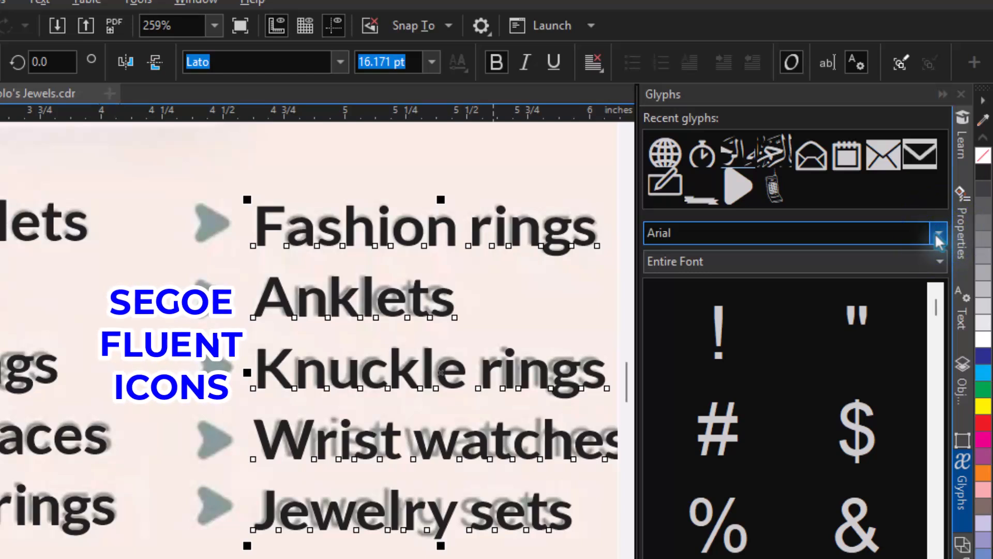
{"action": "left_click", "coordinate": [941, 234]}
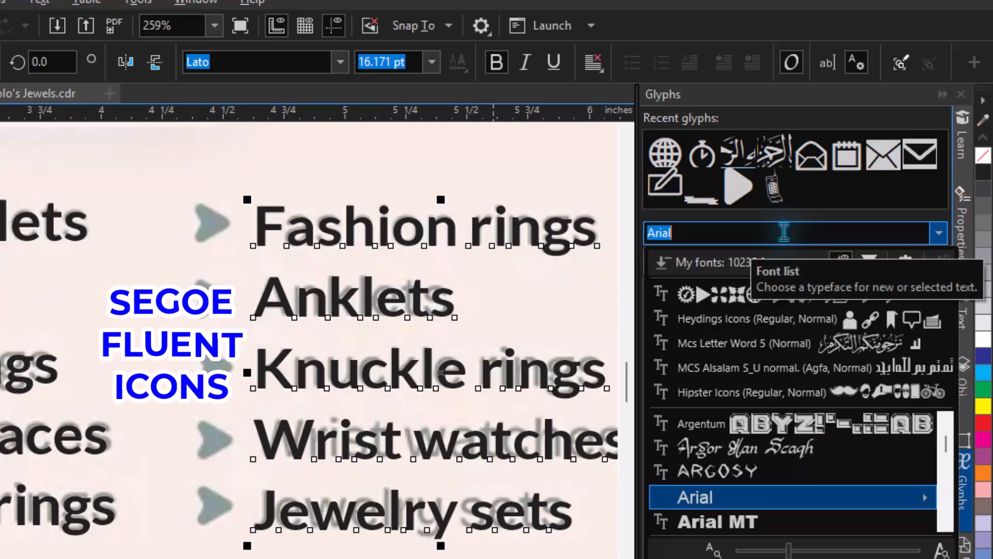
{"action": "type", "text": "seg"}
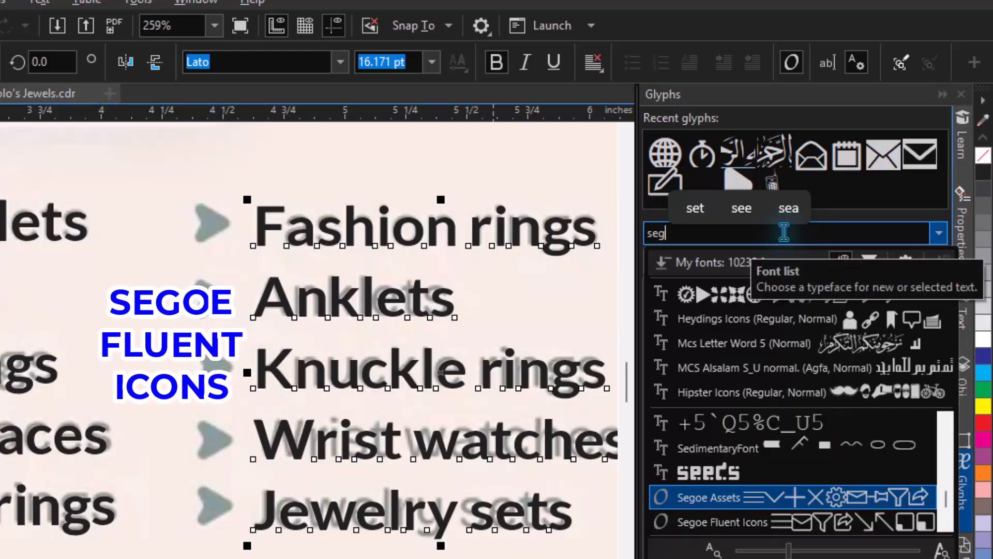
{"action": "type", "text": "oe"}
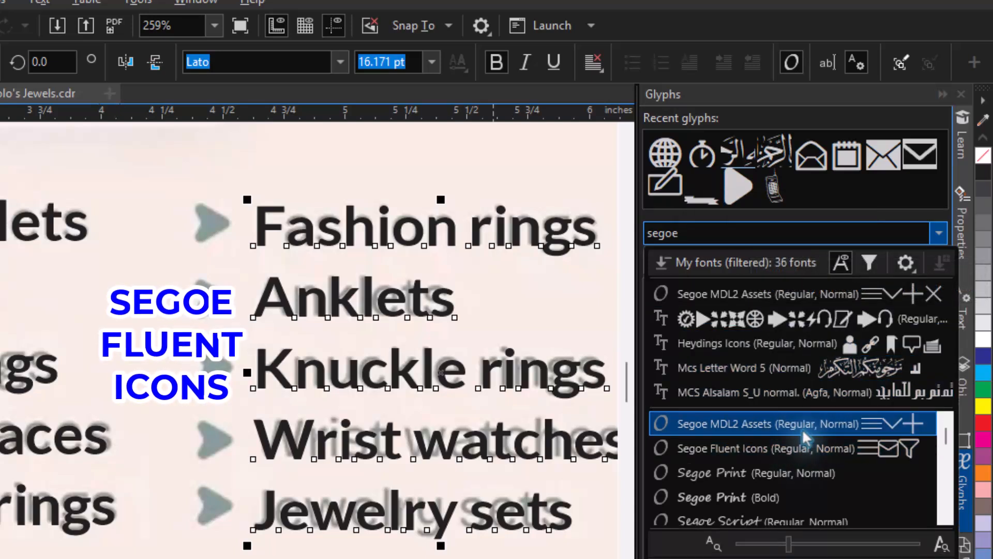
{"action": "left_click", "coordinate": [797, 450]}
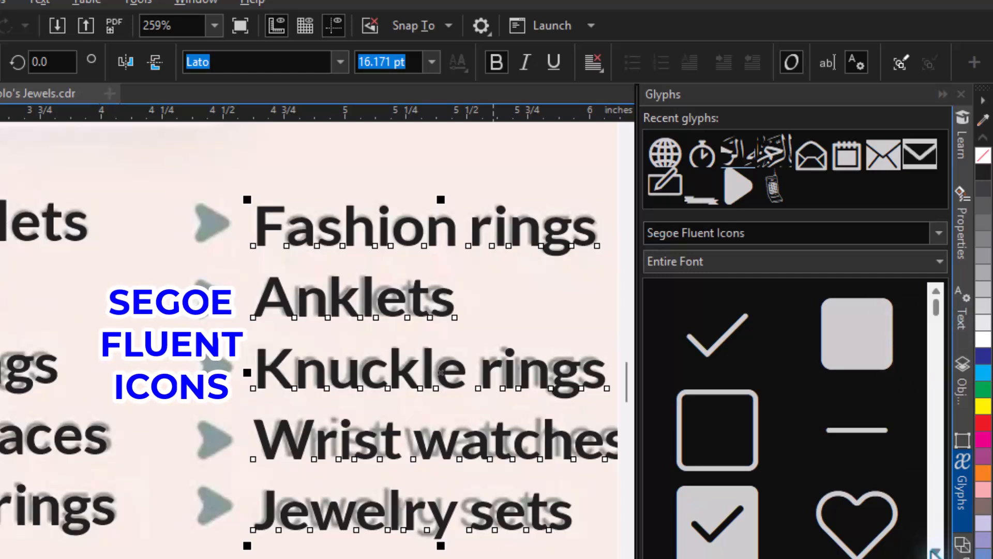
Step: Find the solid notched arrowhead among the Segoe Fluent Icons glyphs and place it between the Bracelets and Fashion rings lists
{"action": "scroll", "coordinate": [935, 553], "scroll_direction": "down", "scroll_amount": 3}
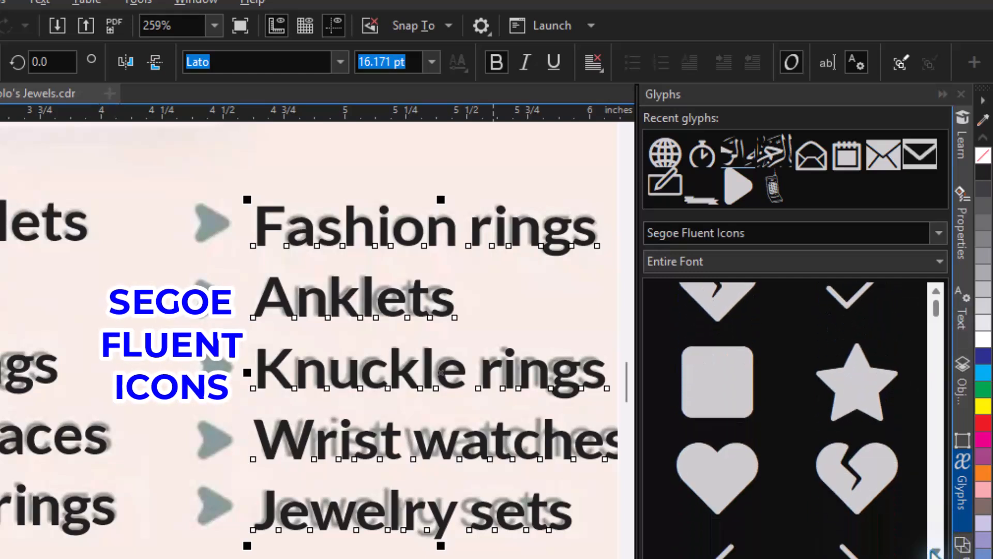
{"action": "scroll", "coordinate": [936, 553], "scroll_direction": "down", "scroll_amount": 3}
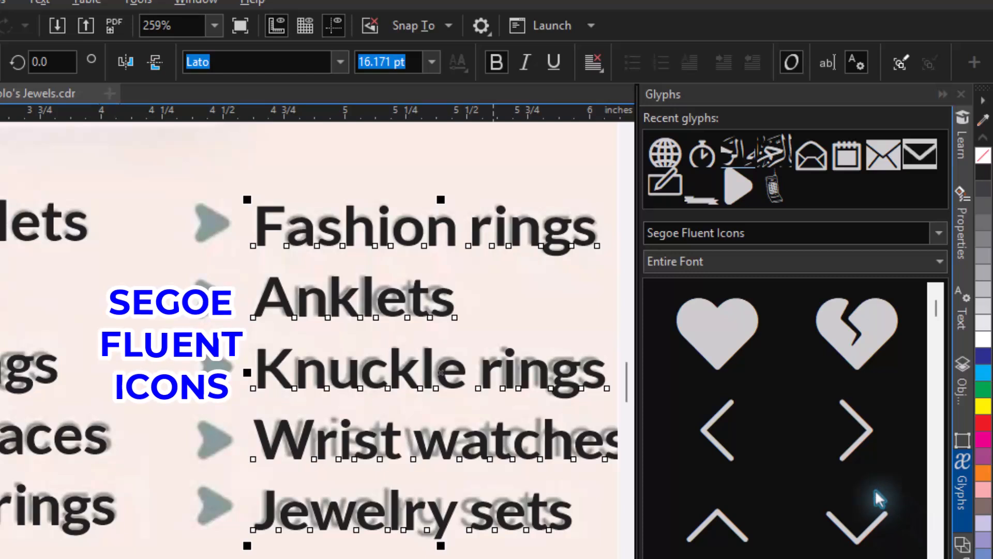
{"action": "scroll", "coordinate": [874, 489], "scroll_direction": "down", "scroll_amount": 2}
{"action": "scroll", "coordinate": [874, 490], "scroll_direction": "down", "scroll_amount": 2}
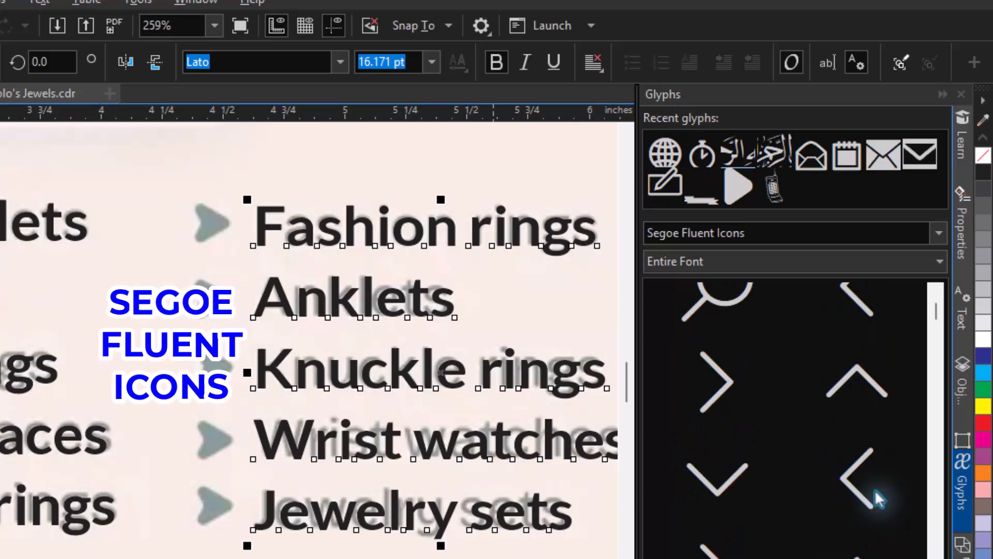
{"action": "scroll", "coordinate": [874, 489], "scroll_direction": "down", "scroll_amount": 3}
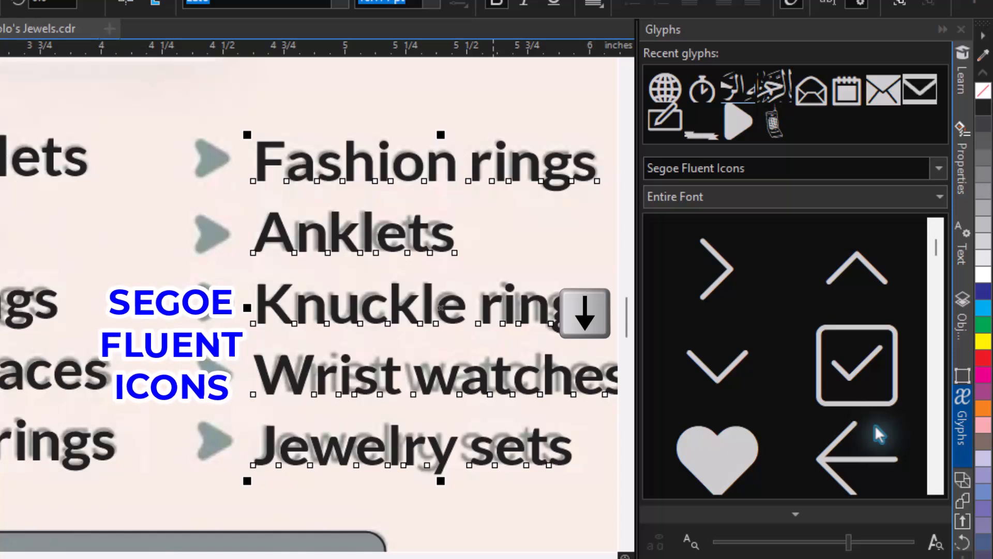
{"action": "scroll", "coordinate": [874, 424], "scroll_direction": "down", "scroll_amount": 10}
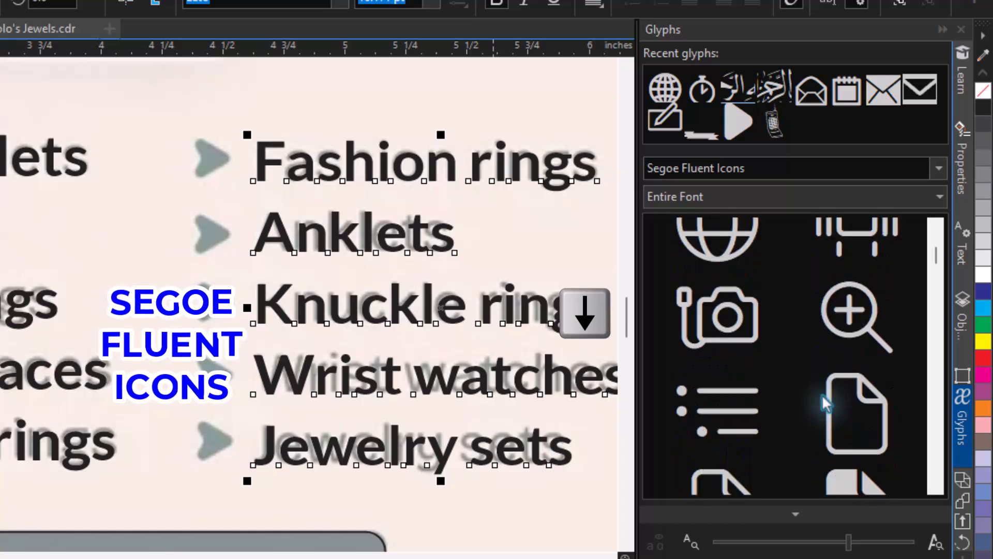
{"action": "scroll", "coordinate": [849, 356], "scroll_direction": "down", "scroll_amount": 10}
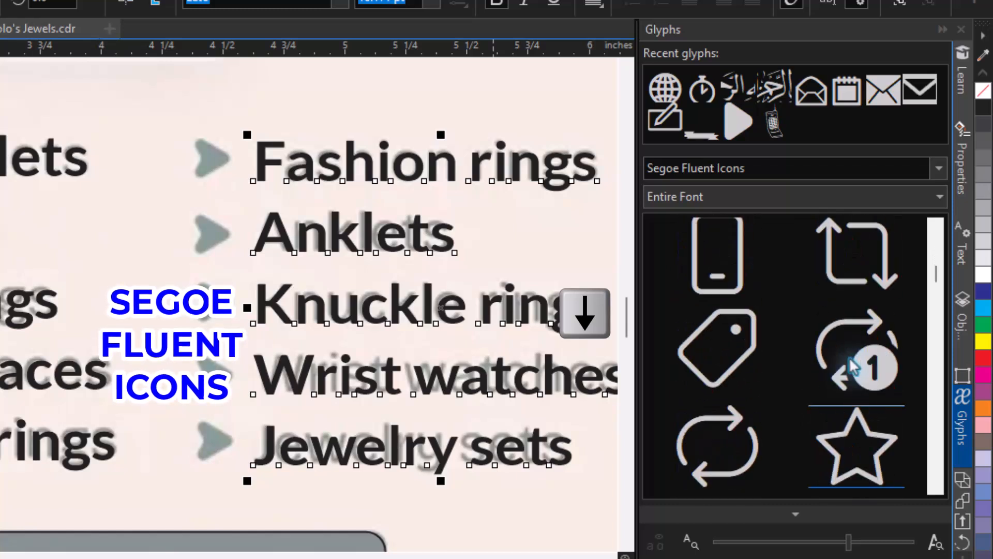
{"action": "scroll", "coordinate": [853, 366], "scroll_direction": "down", "scroll_amount": 10}
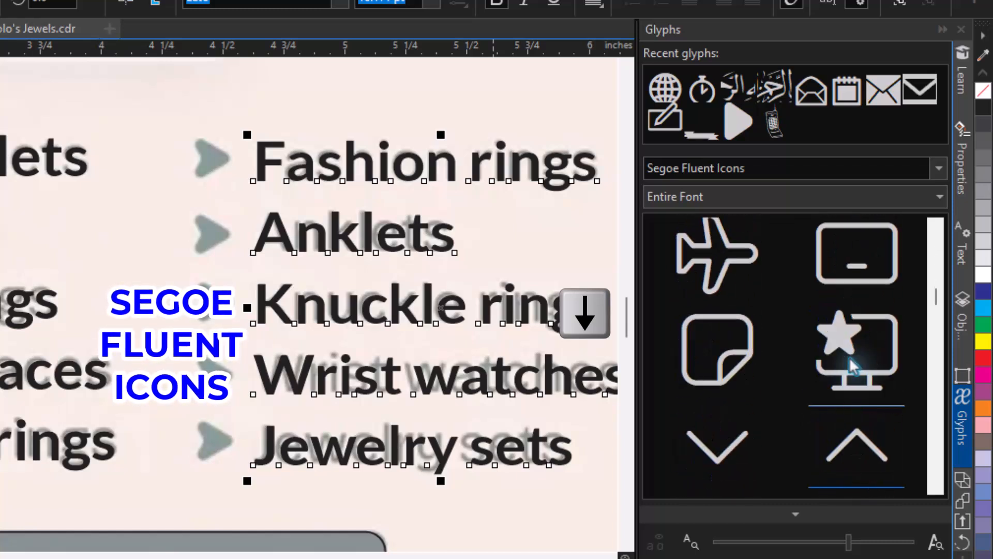
{"action": "scroll", "coordinate": [853, 366], "scroll_direction": "down", "scroll_amount": 10}
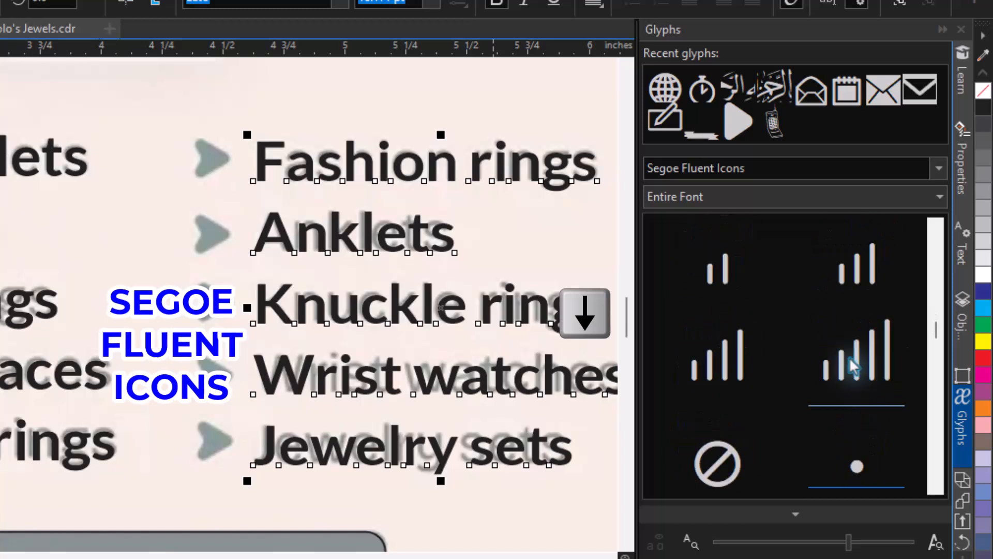
{"action": "scroll", "coordinate": [853, 366], "scroll_direction": "down", "scroll_amount": 10}
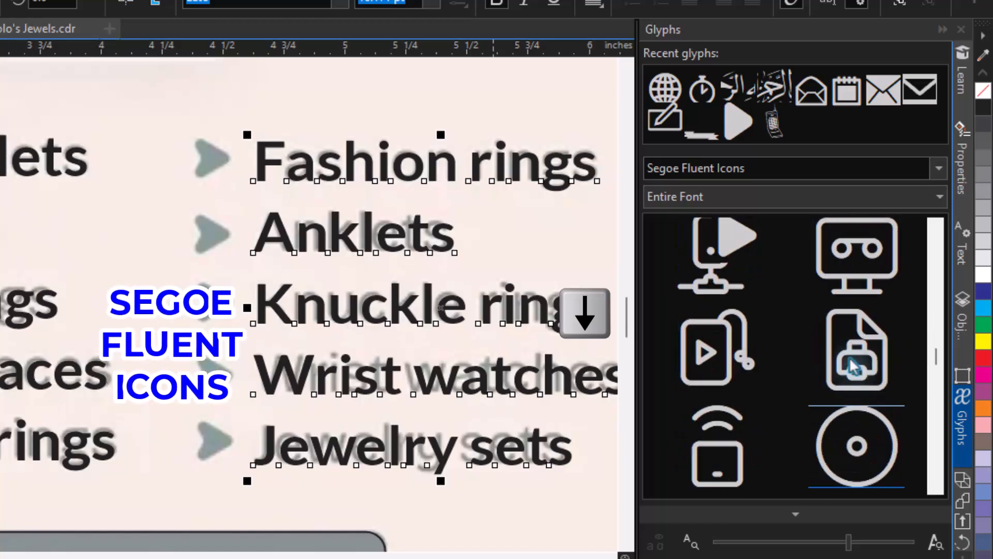
{"action": "scroll", "coordinate": [853, 366], "scroll_direction": "down", "scroll_amount": 10}
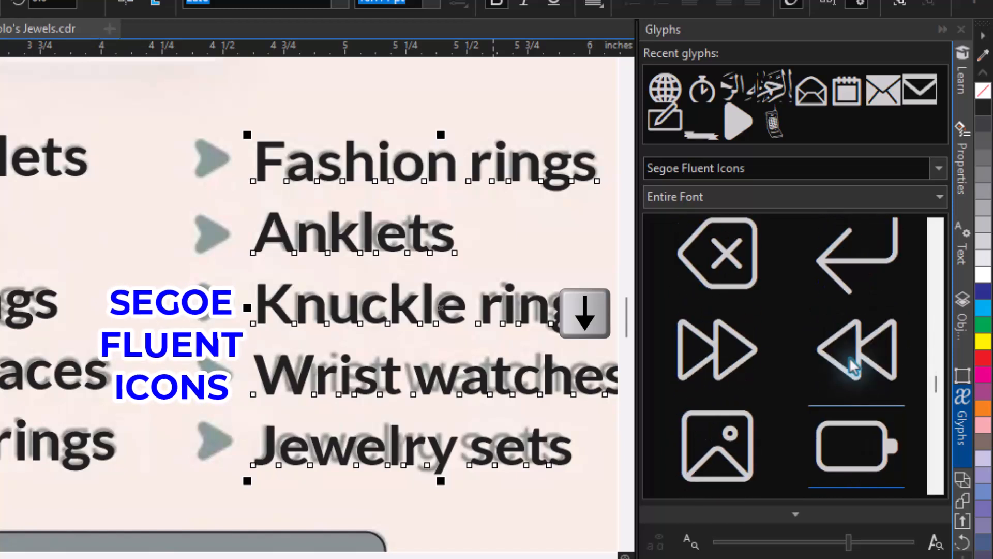
{"action": "key", "text": "Up"}
{"action": "key", "text": "Up"}
{"action": "key", "text": "Up"}
{"action": "key", "text": "Up"}
{"action": "key", "text": "Up"}
{"action": "key", "text": "Up"}
{"action": "key", "text": "Up"}
{"action": "key", "text": "Up"}
{"action": "key", "text": "Up"}
{"action": "key", "text": "Up"}
{"action": "key", "text": "Up"}
{"action": "left_click_drag", "start_coordinate": [854, 366], "coordinate": [356, 168]}
Step: Rotate the arrowhead glyph 90 degrees and mirror it horizontally so it points right
{"action": "double_click", "coordinate": [299, 75]}
{"action": "type", "text": "90"}
{"action": "key", "text": "Return"}
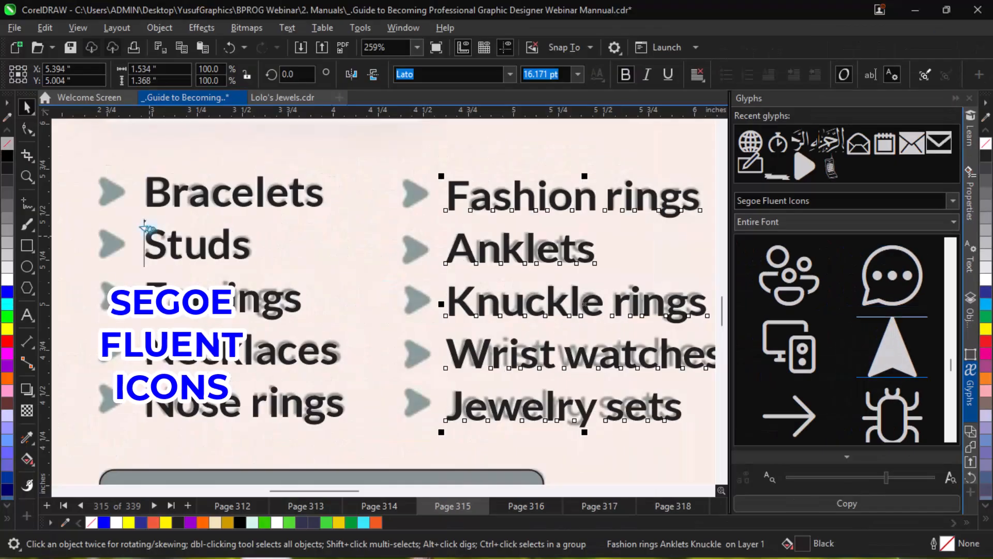
{"action": "left_click", "coordinate": [351, 75]}
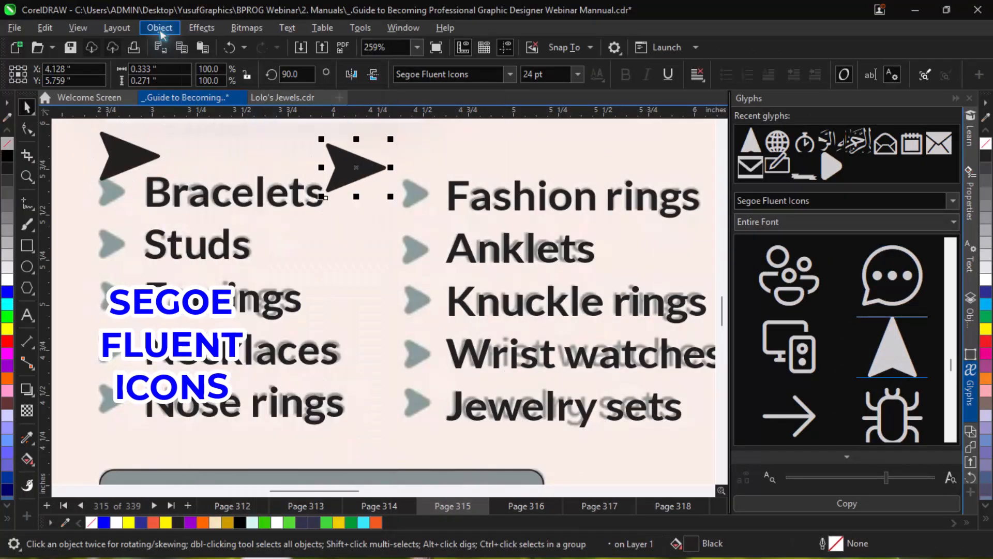
Step: Convert the arrowhead between the two lists to curves and bring up the Corners options for it
{"action": "key", "text": "ctrl+q"}
{"action": "left_click", "coordinate": [403, 28]}
{"action": "mouse_move", "coordinate": [568, 221]}
{"action": "left_click", "coordinate": [771, 309]}
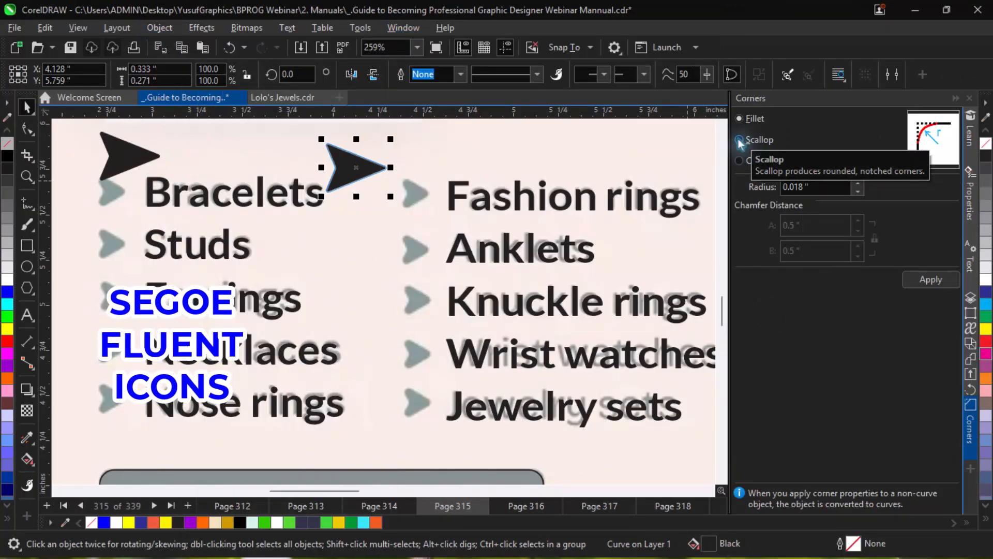
Step: Move the curve arrowhead down beside the Bracelets text and apply a fillet to its corners with an adjusted radius
{"action": "scroll", "coordinate": [360, 177], "scroll_direction": "up", "scroll_amount": 2}
{"action": "left_click_drag", "start_coordinate": [360, 177], "coordinate": [375, 286]}
{"action": "left_click", "coordinate": [858, 183]}
{"action": "left_click", "coordinate": [858, 183]}
{"action": "left_click", "coordinate": [858, 183]}
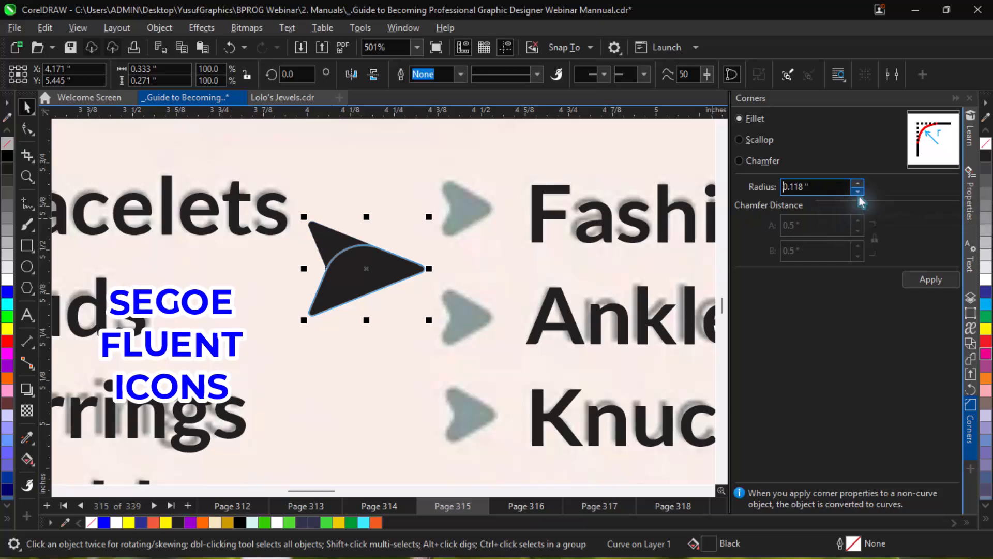
{"action": "left_click", "coordinate": [859, 192]}
{"action": "left_click", "coordinate": [915, 279]}
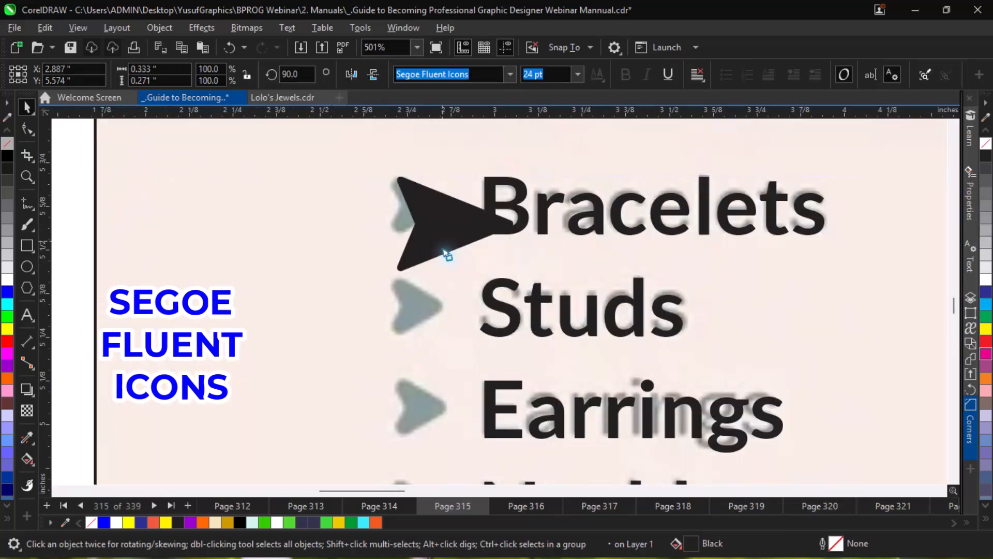
Step: Fit the arrowhead glyph over the reference bullet beside Bracelets, scaled to about 0.141 by 0.16 inches
{"action": "left_click_drag", "start_coordinate": [446, 254], "coordinate": [460, 230]}
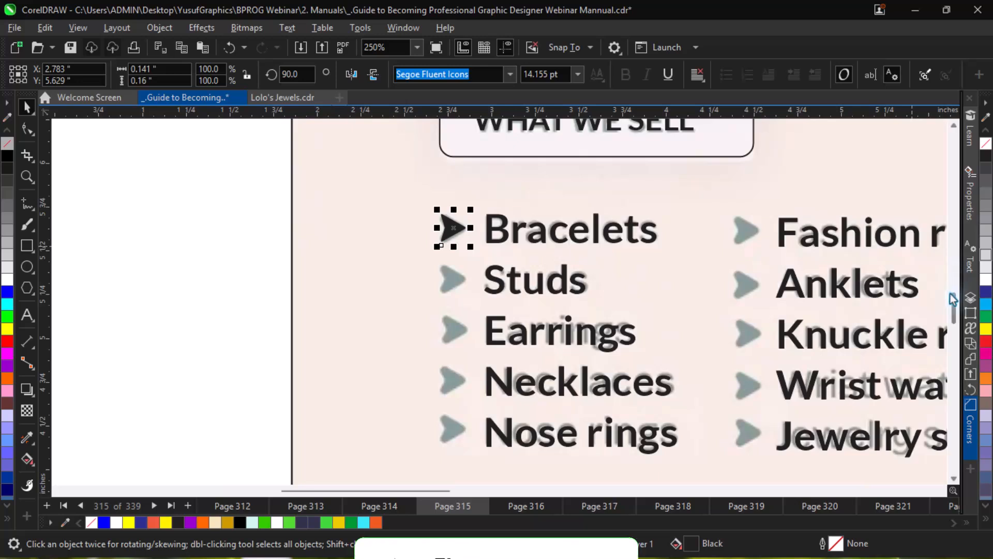
{"action": "scroll", "coordinate": [953, 290], "scroll_direction": "down", "scroll_amount": 2}
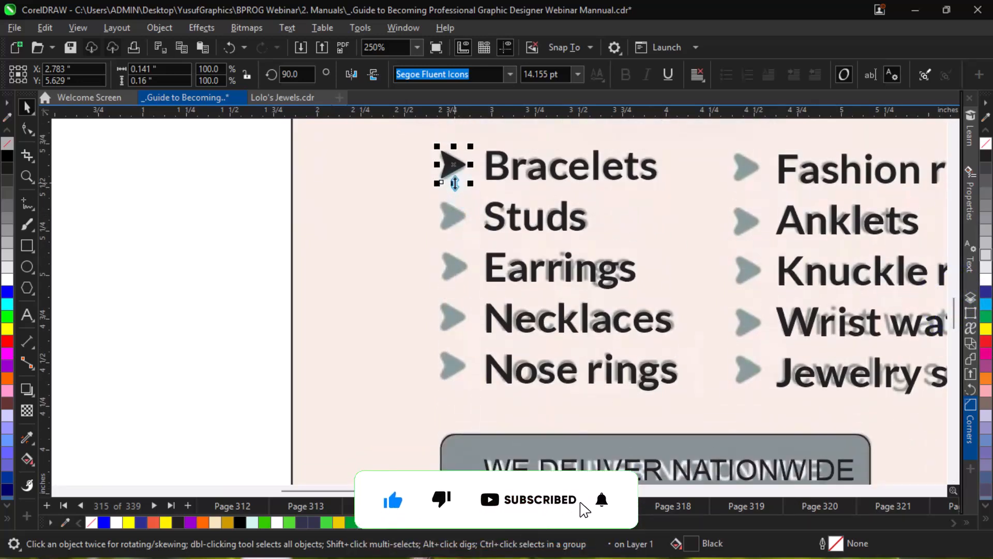
Step: Place a copy of the Bracelets arrowhead straight below, over the reference bullet beside Nose rings
{"action": "left_click_drag", "start_coordinate": [453, 162], "coordinate": [453, 364]}
{"action": "key", "text": "ctrl+z"}
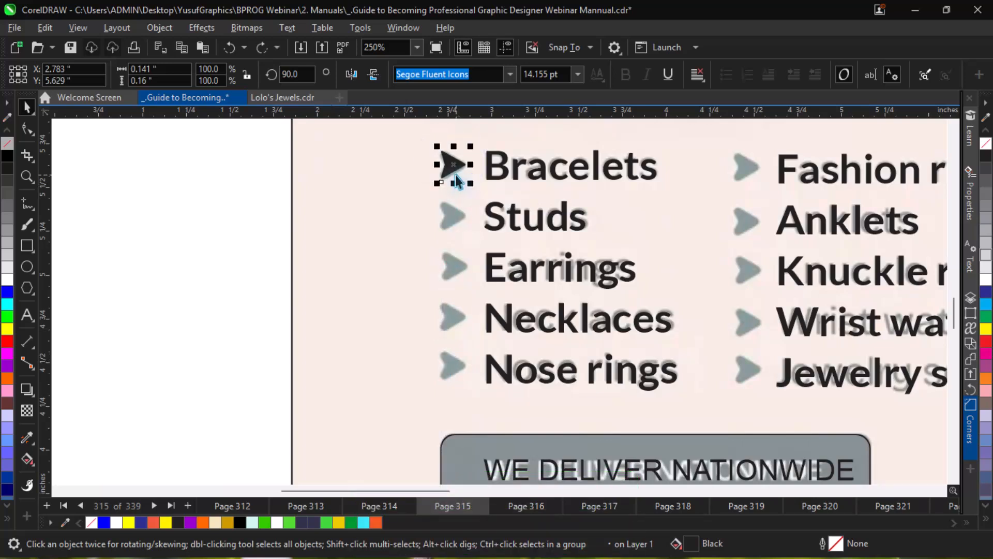
{"action": "left_click_drag", "start_coordinate": [455, 162], "coordinate": [461, 368]}
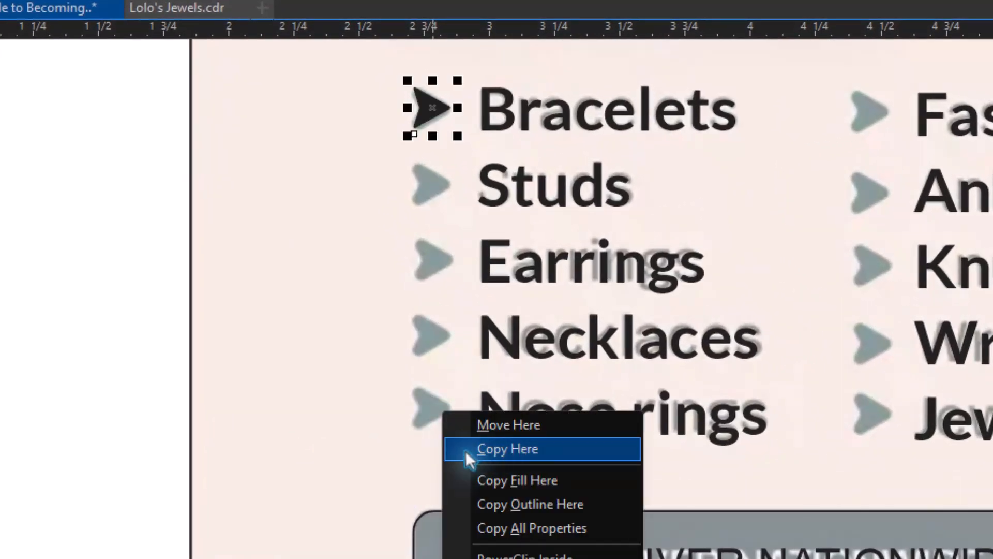
{"action": "left_click", "coordinate": [468, 451]}
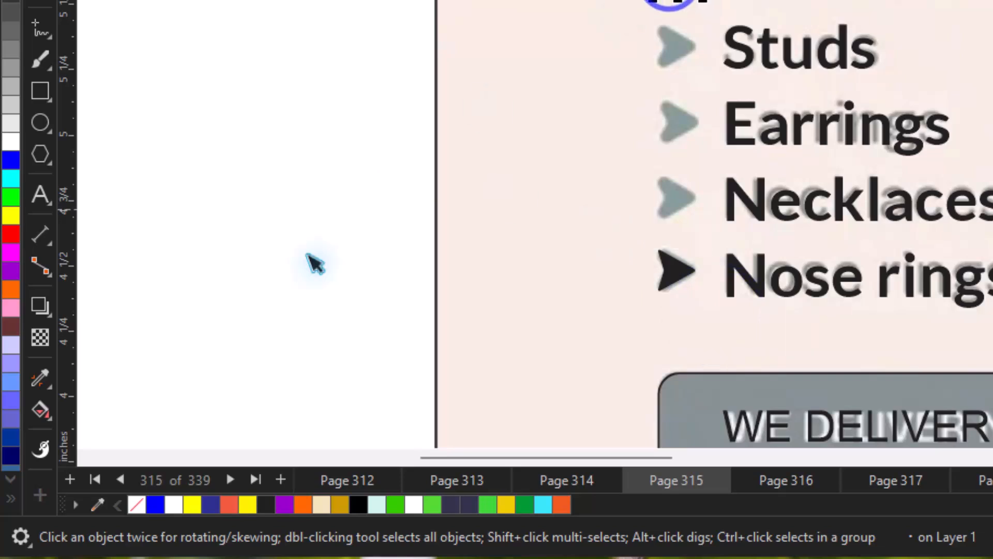
Step: Blend the Bracelets arrowhead into the Nose rings arrowhead with 3 intermediate steps
{"action": "left_click", "coordinate": [27, 307]}
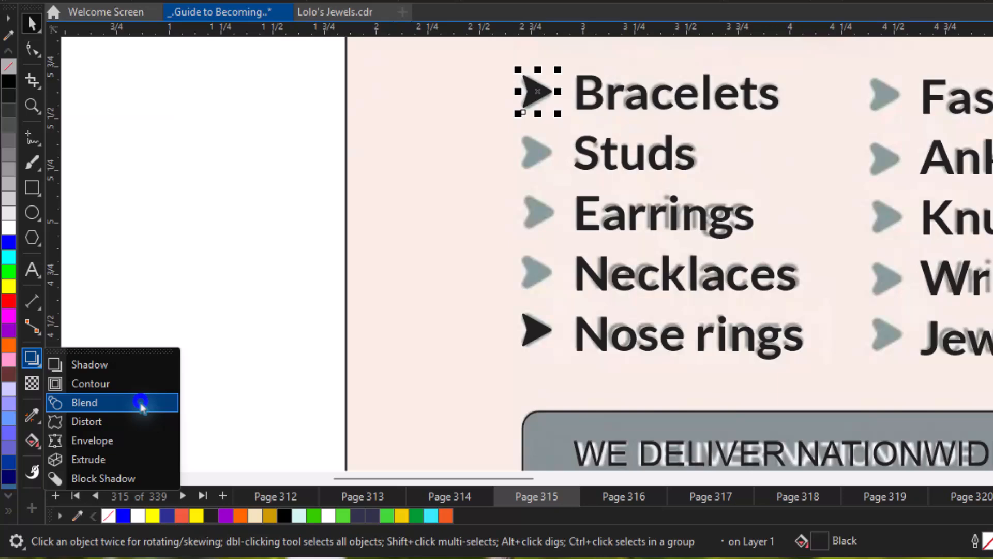
{"action": "left_click", "coordinate": [140, 403]}
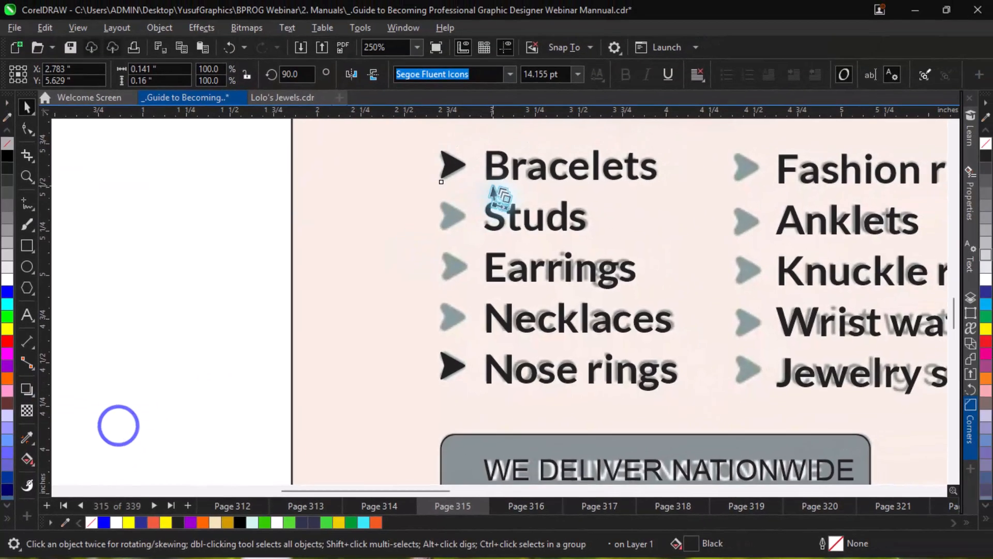
{"action": "left_click_drag", "start_coordinate": [536, 90], "coordinate": [539, 311]}
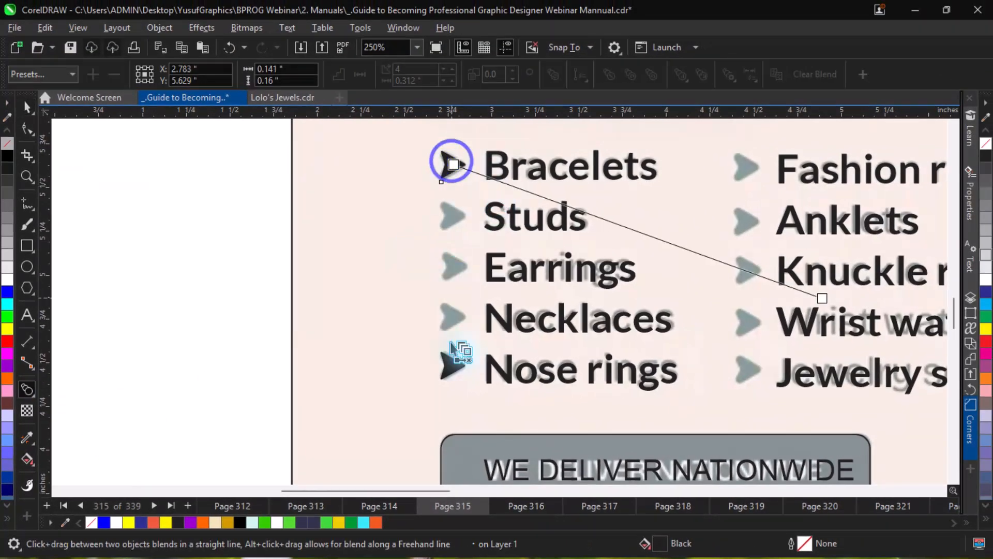
{"action": "left_click_drag", "start_coordinate": [451, 344], "coordinate": [451, 363]}
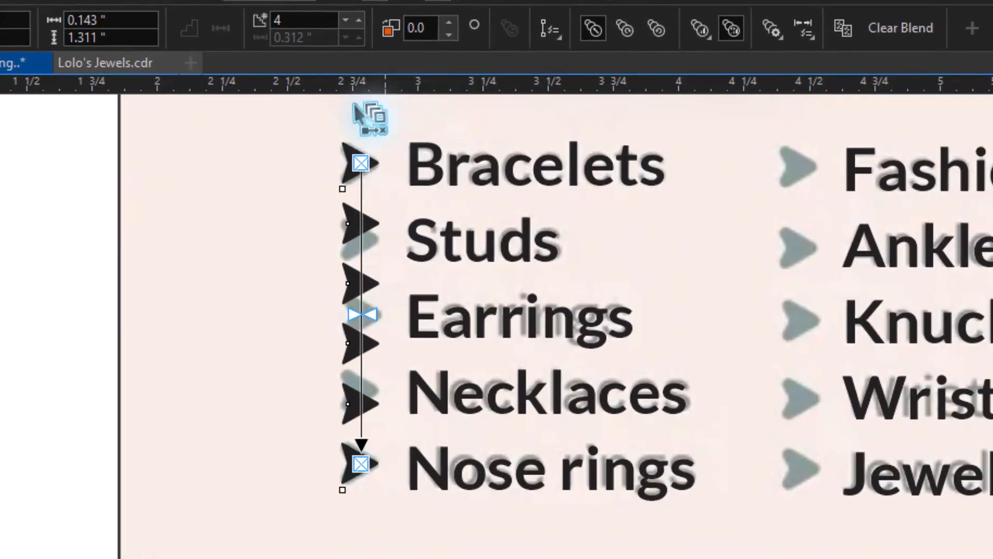
{"action": "left_click", "coordinate": [357, 21]}
{"action": "left_click", "coordinate": [345, 22]}
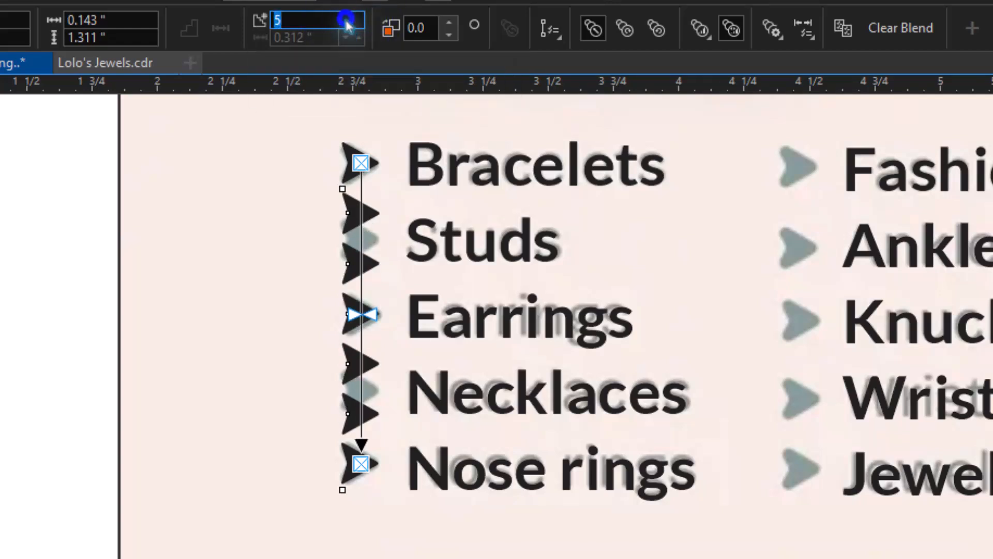
{"action": "left_click", "coordinate": [346, 22]}
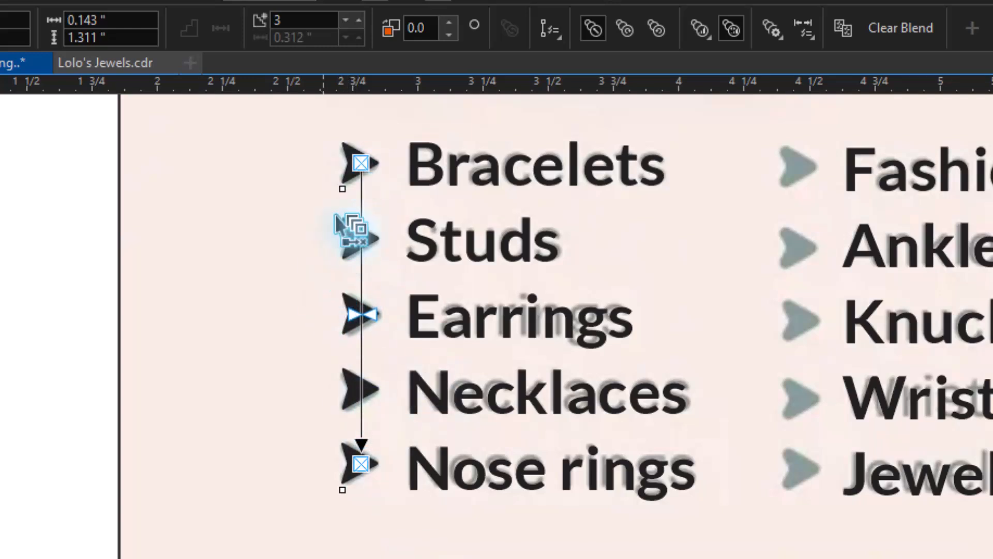
Step: Break the arrowhead blend apart and ungroup all of the resulting arrowheads
{"action": "key", "text": "ctrl+k"}
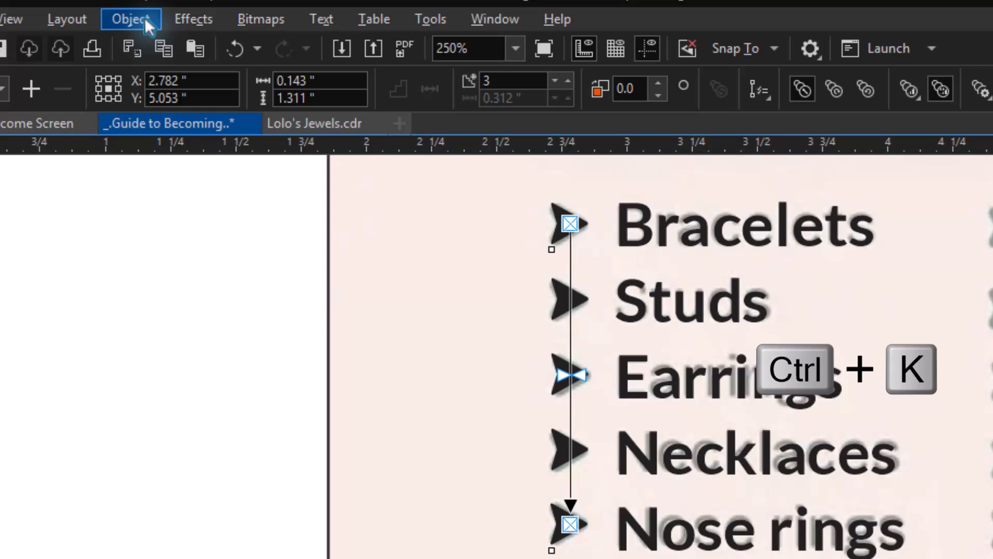
{"action": "left_click", "coordinate": [144, 17]}
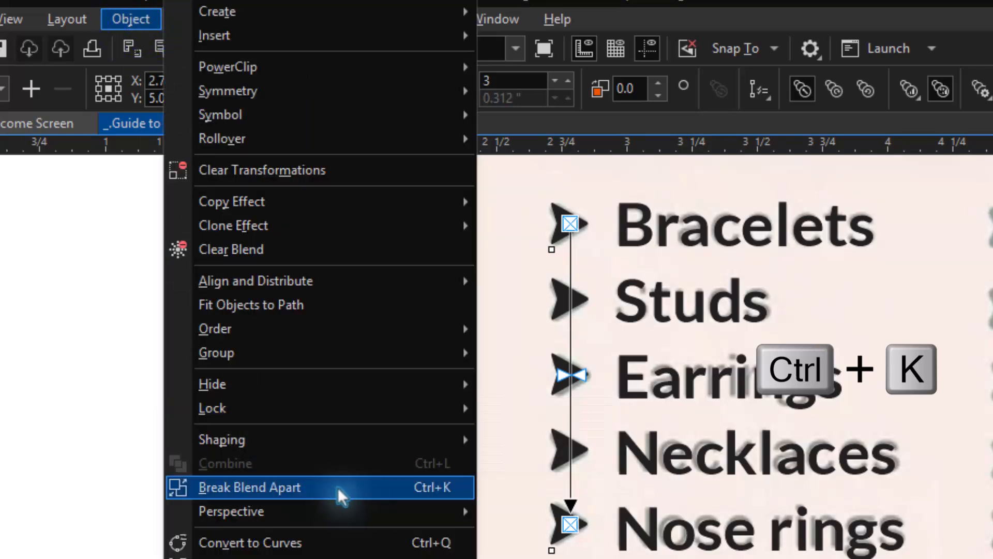
{"action": "left_click", "coordinate": [297, 489]}
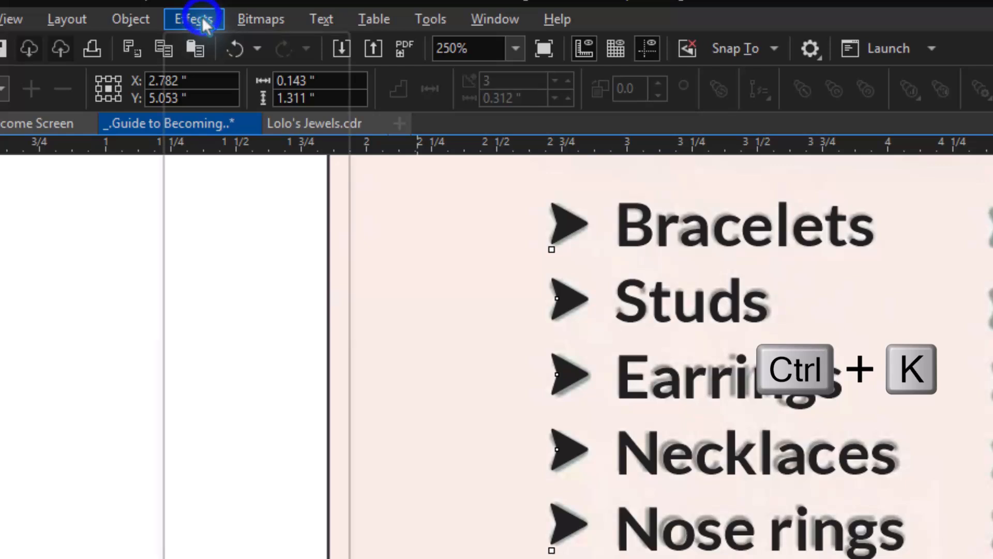
{"action": "key", "text": "ctrl+u"}
{"action": "left_click", "coordinate": [150, 20]}
{"action": "mouse_move", "coordinate": [262, 353]}
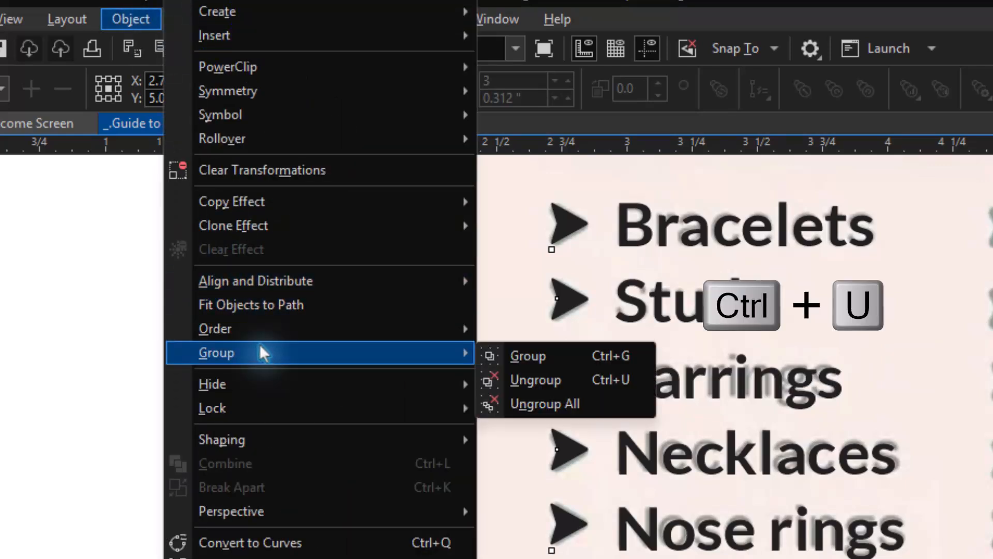
{"action": "left_click", "coordinate": [564, 405]}
Step: Group the five arrowheads of the first list into one object
{"action": "key", "text": "ctrl+g"}
{"action": "left_click", "coordinate": [142, 23]}
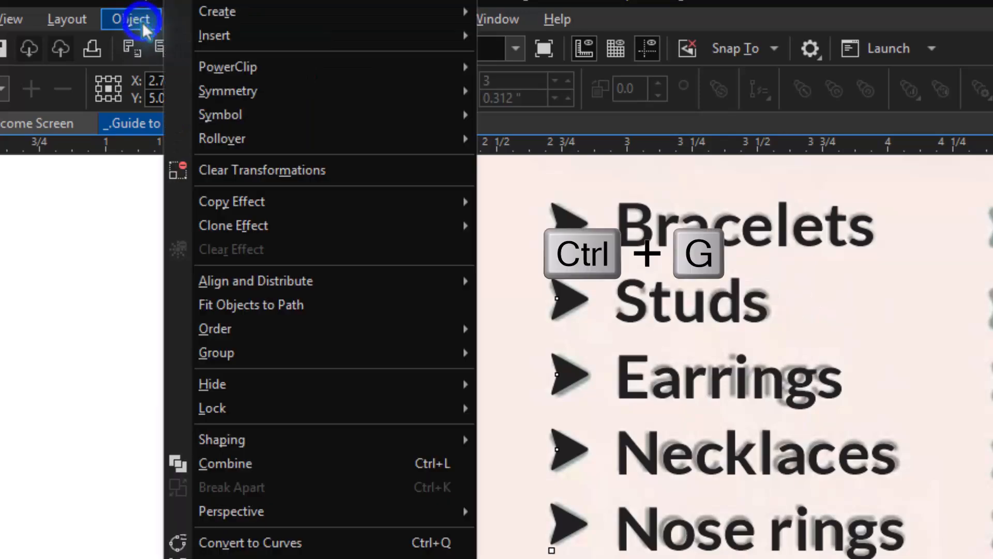
{"action": "mouse_move", "coordinate": [266, 411]}
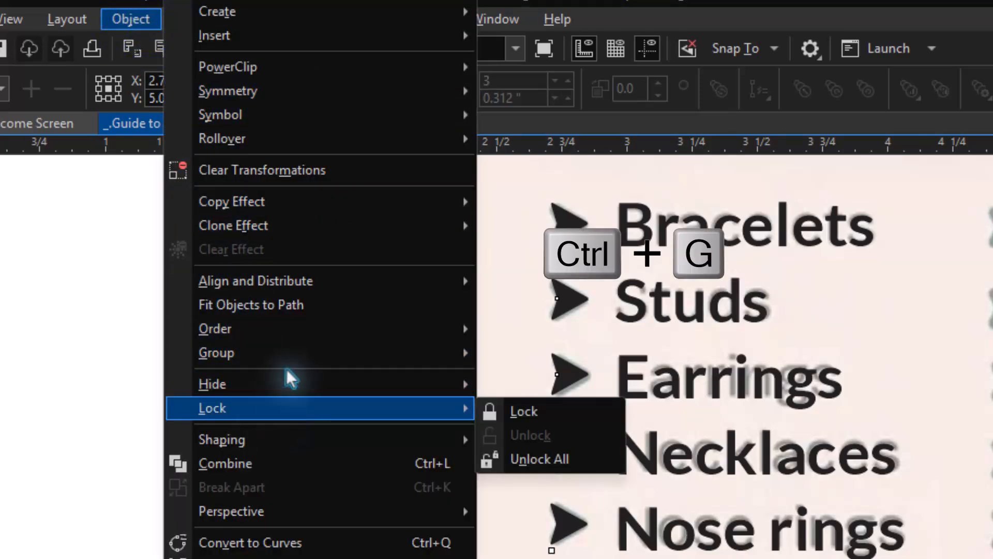
{"action": "mouse_move", "coordinate": [310, 354]}
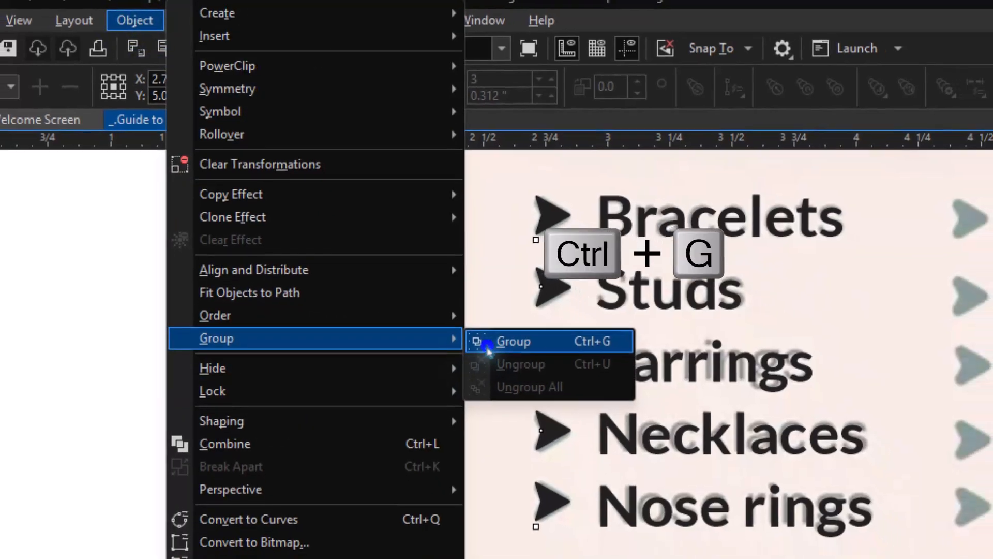
{"action": "left_click", "coordinate": [487, 348]}
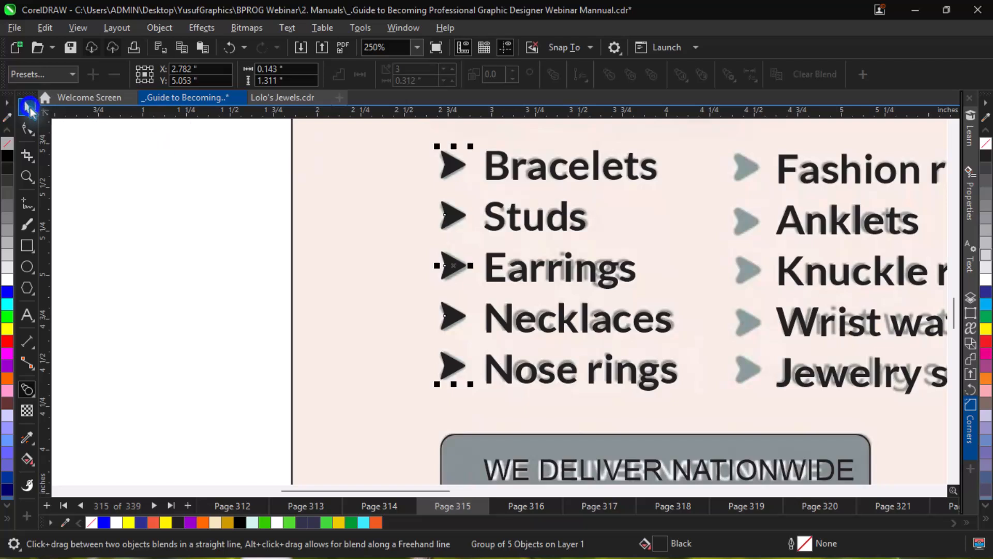
Step: Copy the arrowhead group across to the second list and nudge it down onto the reference bullets
{"action": "key", "text": "space"}
{"action": "left_click_drag", "start_coordinate": [451, 263], "coordinate": [752, 276]}
{"action": "key", "text": "ctrl+Up"}
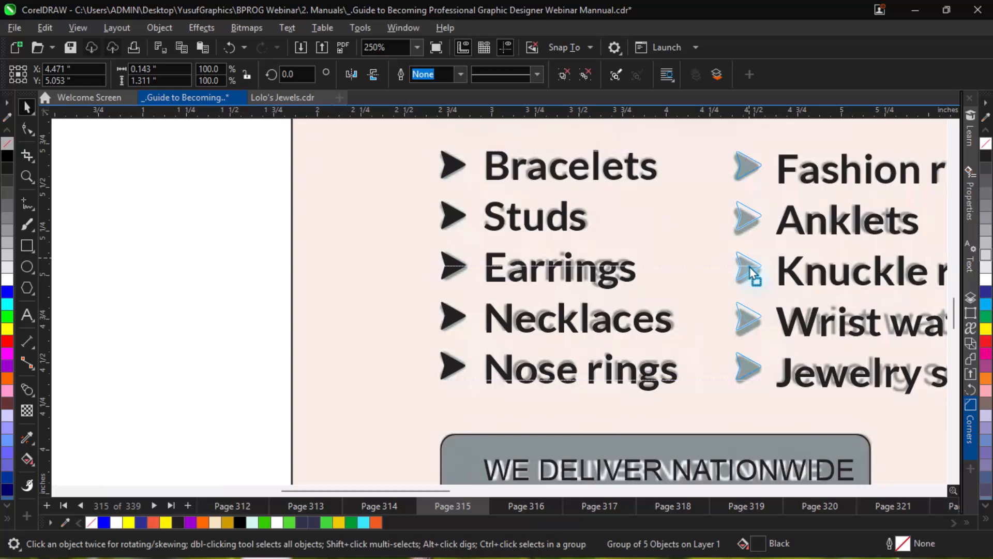
{"action": "key", "text": "Down"}
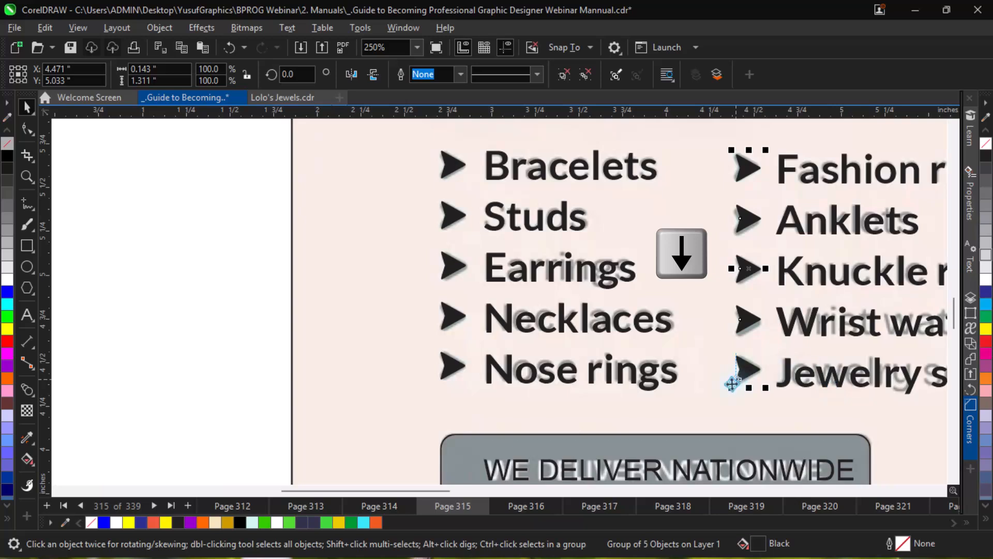
Step: Copy the text attributes of the Bracelets to Nose rings list onto WE DELIVER NATIONWIDE with the Attributes Eyedropper
{"action": "key", "text": "F4"}
{"action": "key", "text": "z"}
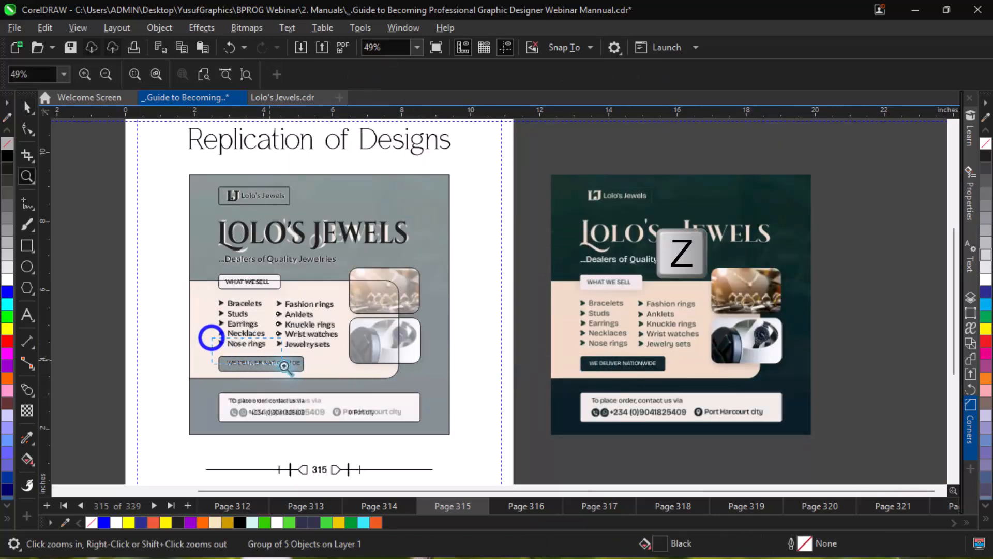
{"action": "left_click_drag", "start_coordinate": [284, 366], "coordinate": [317, 393]}
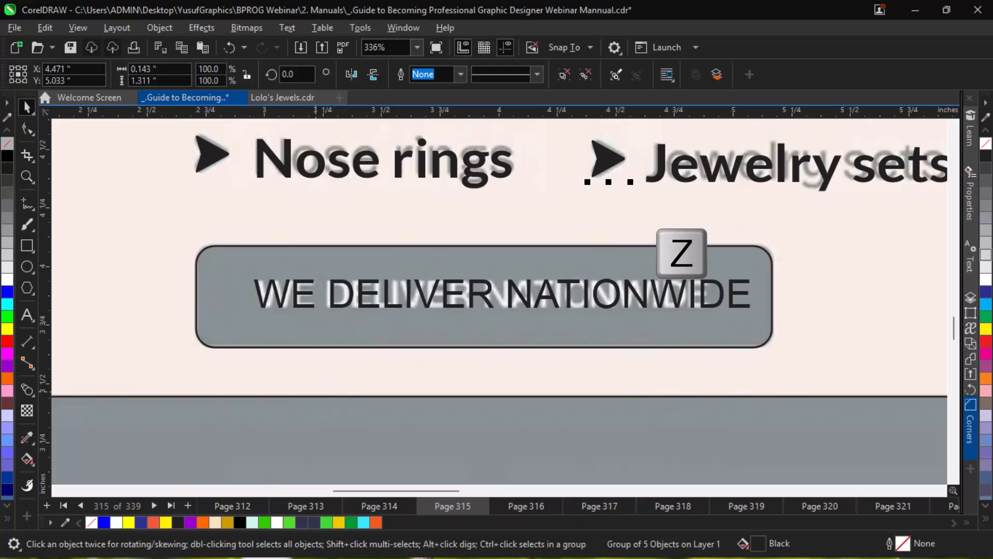
{"action": "left_click", "coordinate": [488, 175]}
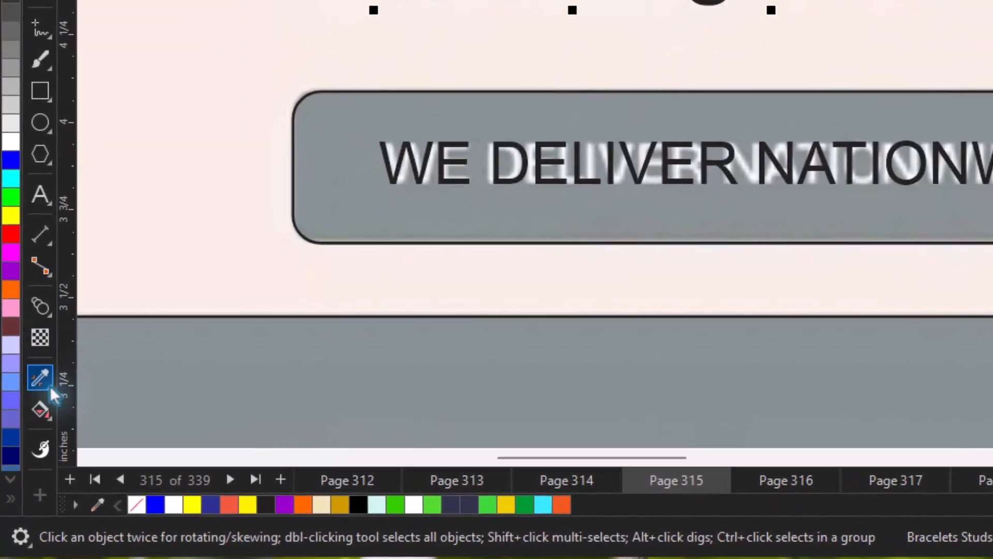
{"action": "left_click", "coordinate": [37, 389]}
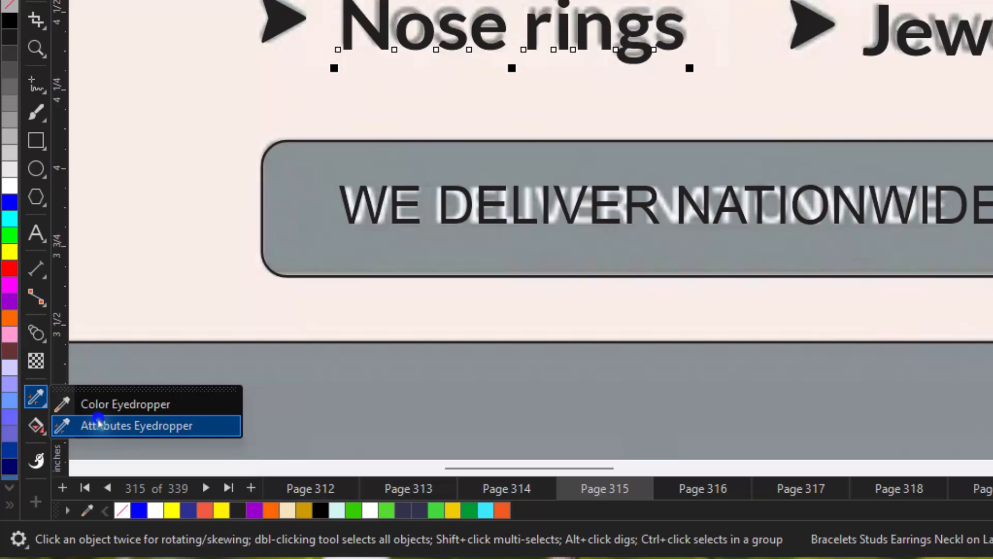
{"action": "left_click", "coordinate": [98, 425]}
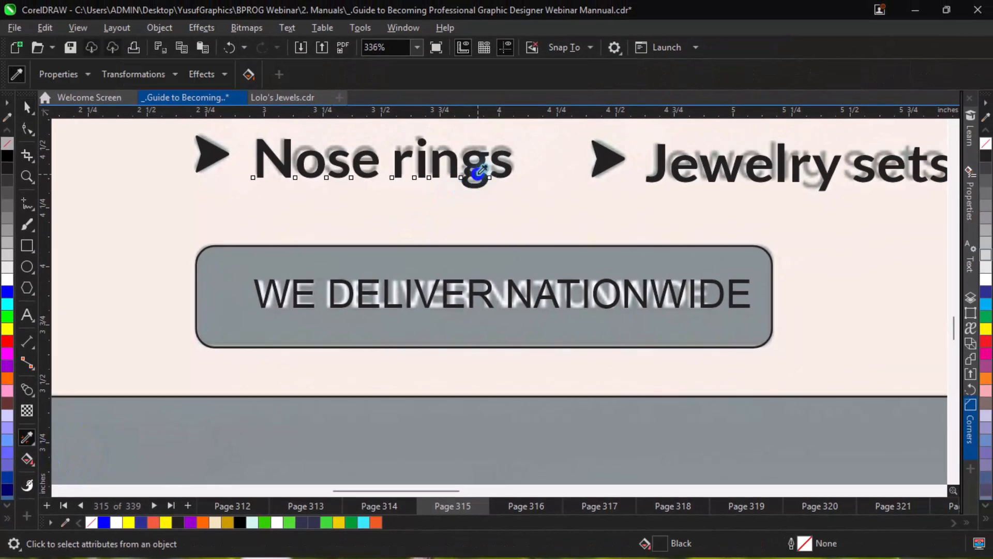
{"action": "left_click", "coordinate": [479, 173]}
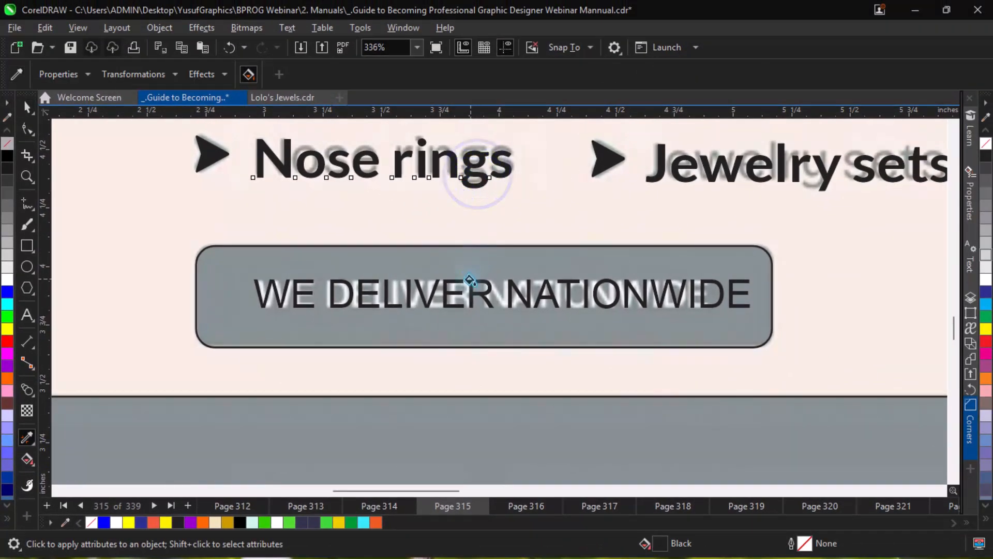
{"action": "left_click", "coordinate": [471, 291]}
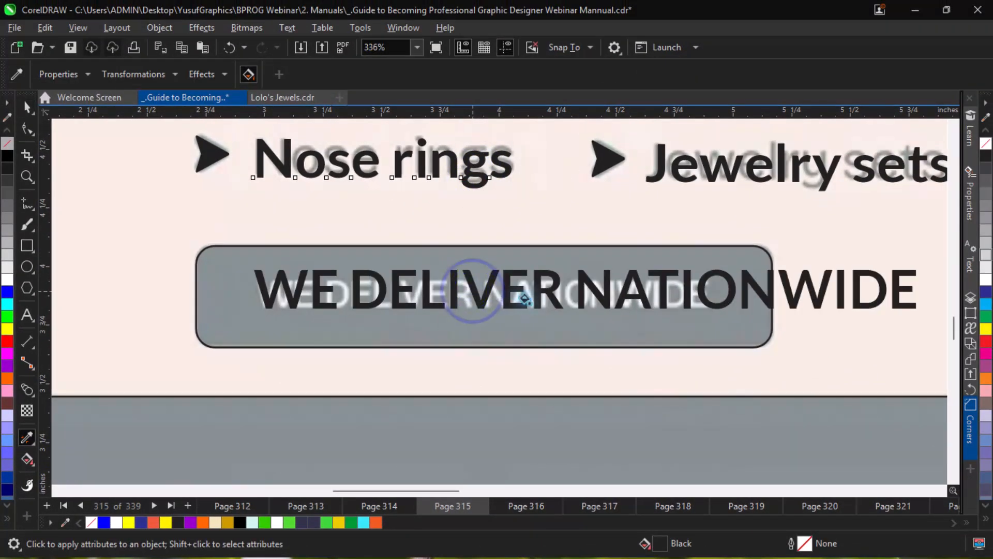
Step: Scale the WE DELIVER NATIONWIDE text down to about 1.98 inches wide (11.51 pt) inside its rounded box
{"action": "key", "text": "space"}
{"action": "left_click", "coordinate": [887, 293]}
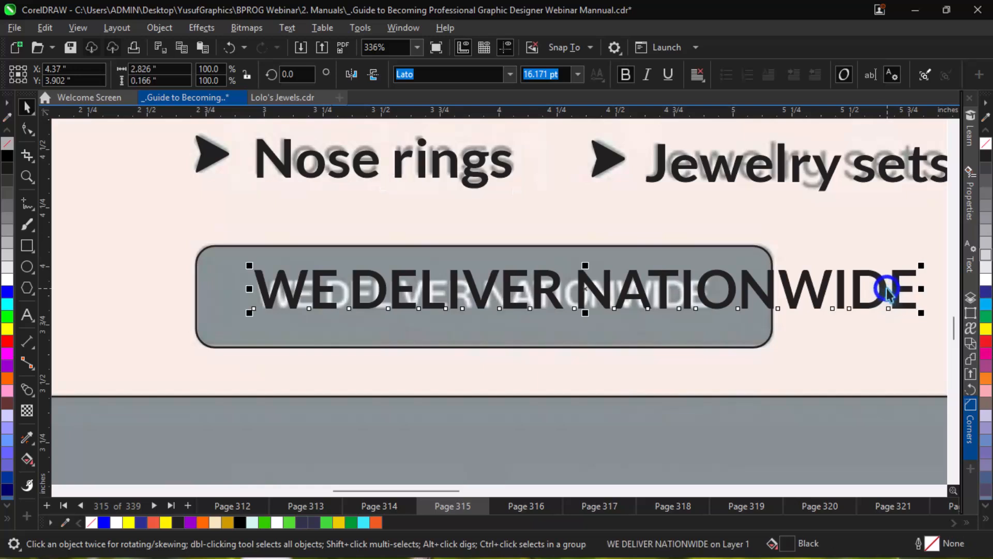
{"action": "left_click_drag", "start_coordinate": [920, 263], "coordinate": [727, 286]}
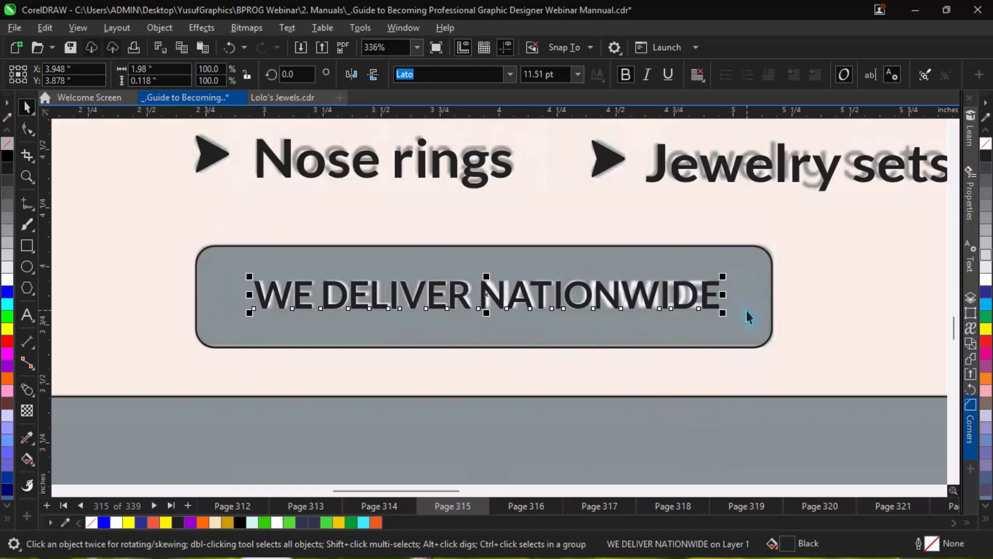
Step: Copy the text attributes of WE DELIVER NATIONWIDE onto the "TO place order, contact us via" line with the Attributes Eyedropper
{"action": "key", "text": "ctrl+minus"}
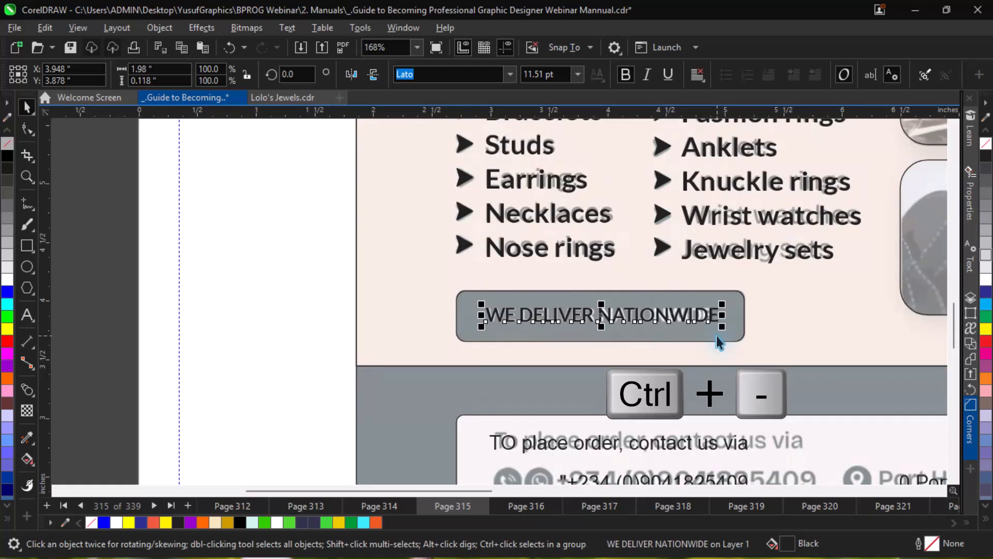
{"action": "key", "text": "alt+Right"}
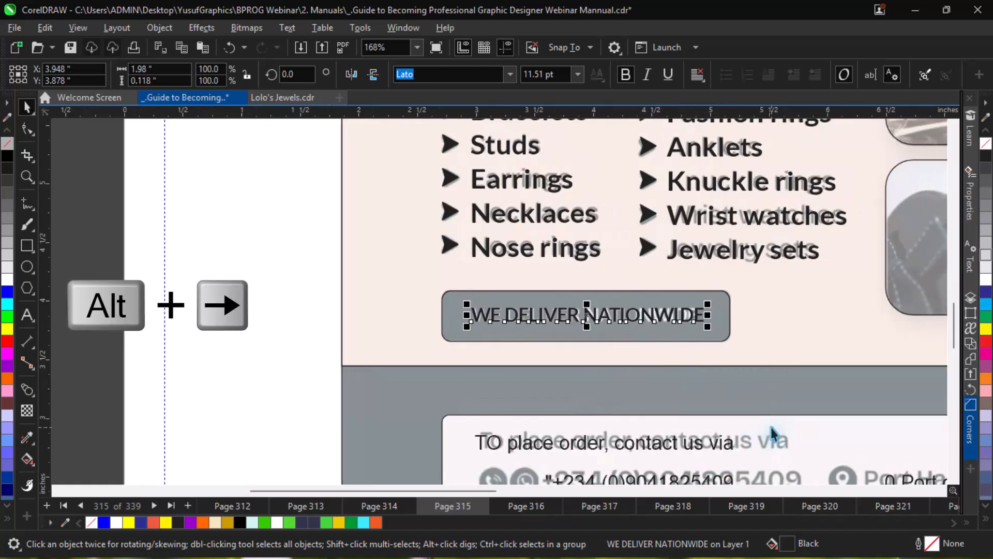
{"action": "key", "text": "alt+Down"}
{"action": "key", "text": "alt+Down"}
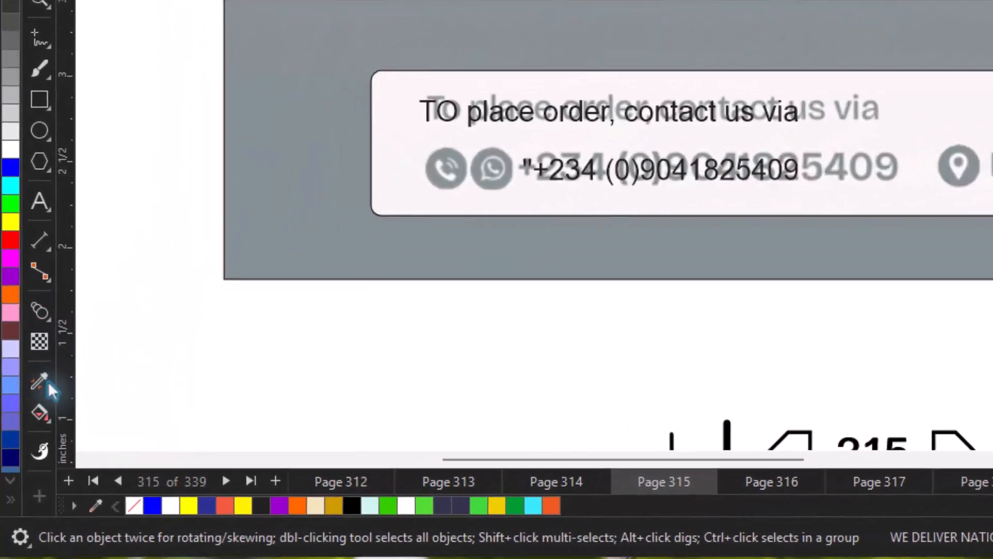
{"action": "left_click", "coordinate": [27, 438]}
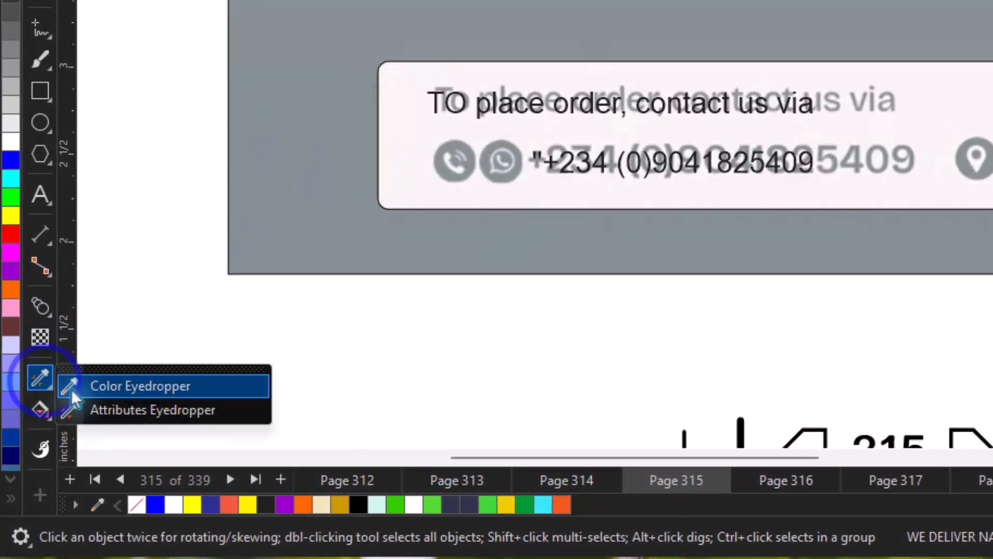
{"action": "left_click", "coordinate": [72, 389]}
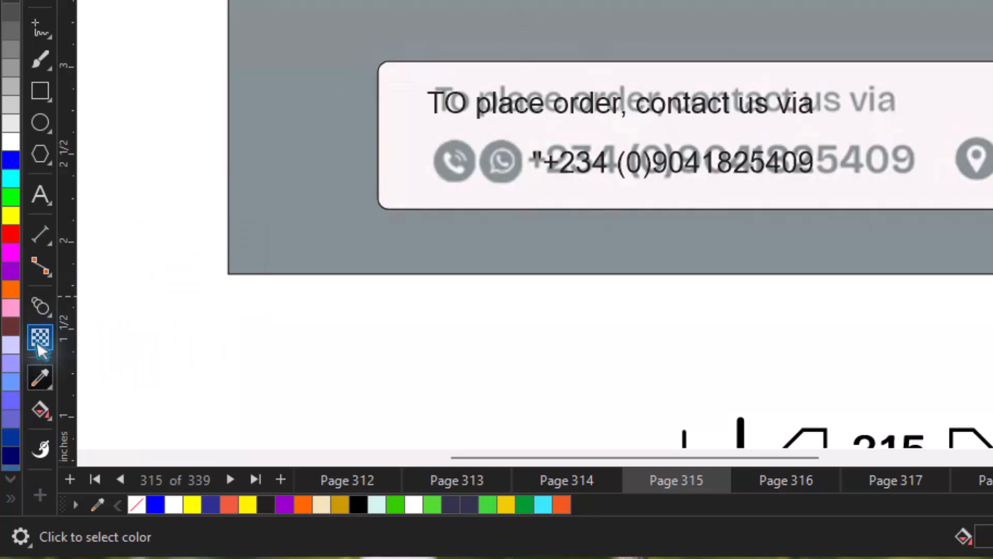
{"action": "left_click", "coordinate": [36, 382]}
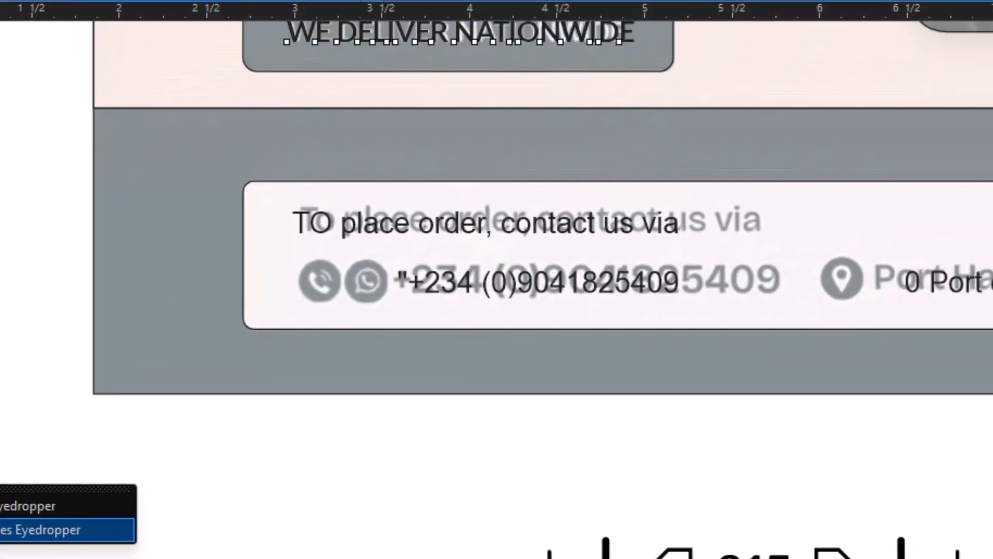
{"action": "left_click", "coordinate": [89, 410]}
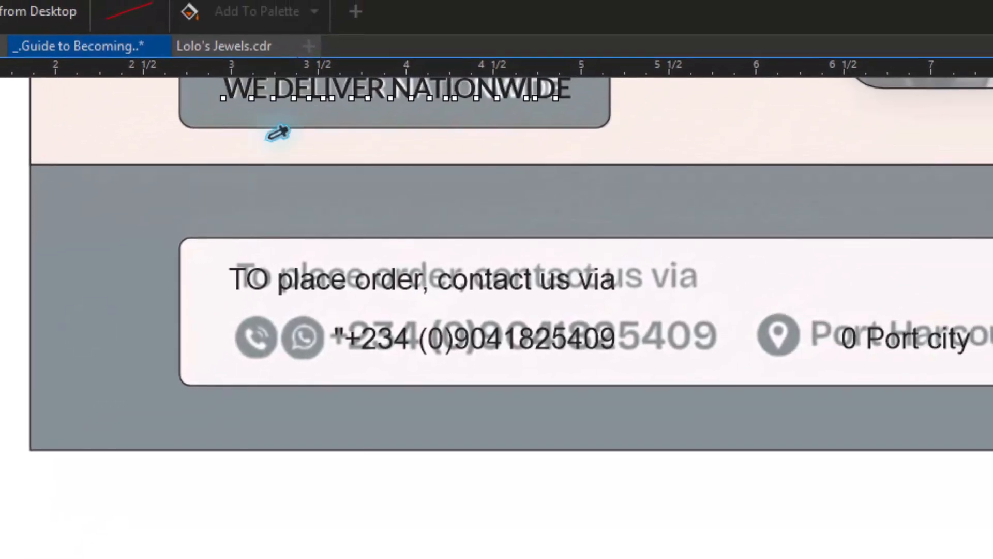
{"action": "left_click", "coordinate": [326, 92]}
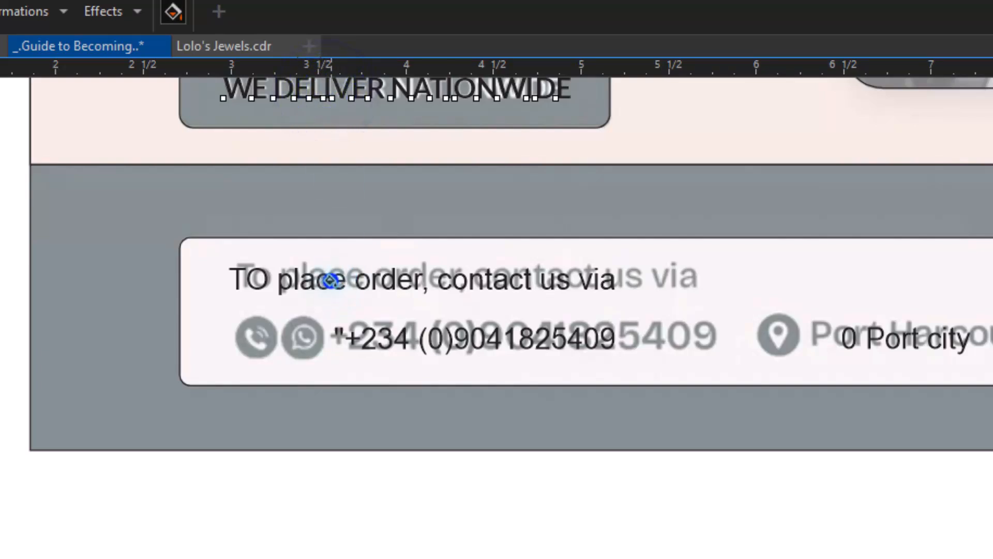
{"action": "left_click", "coordinate": [330, 280]}
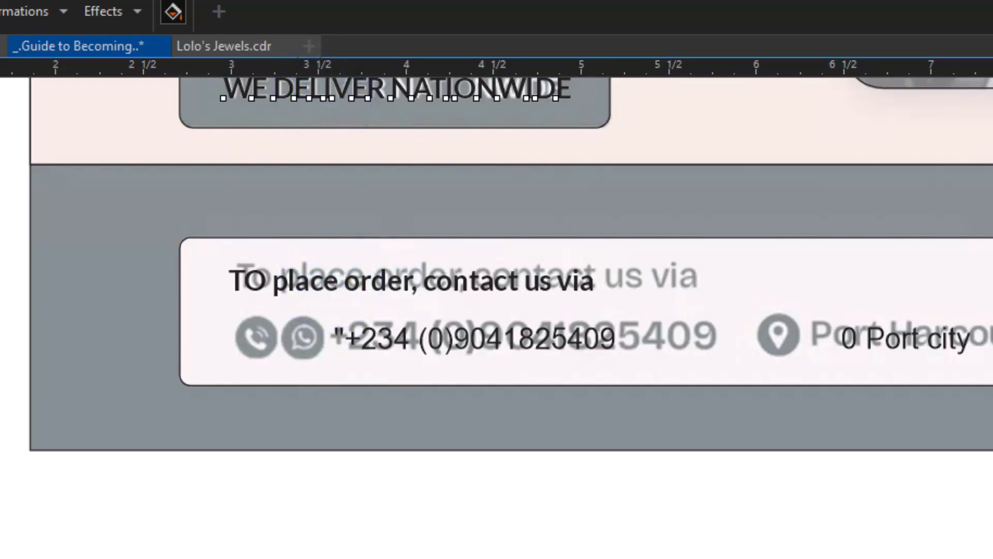
Step: Move the "TO place order, contact us via" line slightly down and change it to Sentence case
{"action": "left_click_drag", "start_coordinate": [378, 284], "coordinate": [389, 312]}
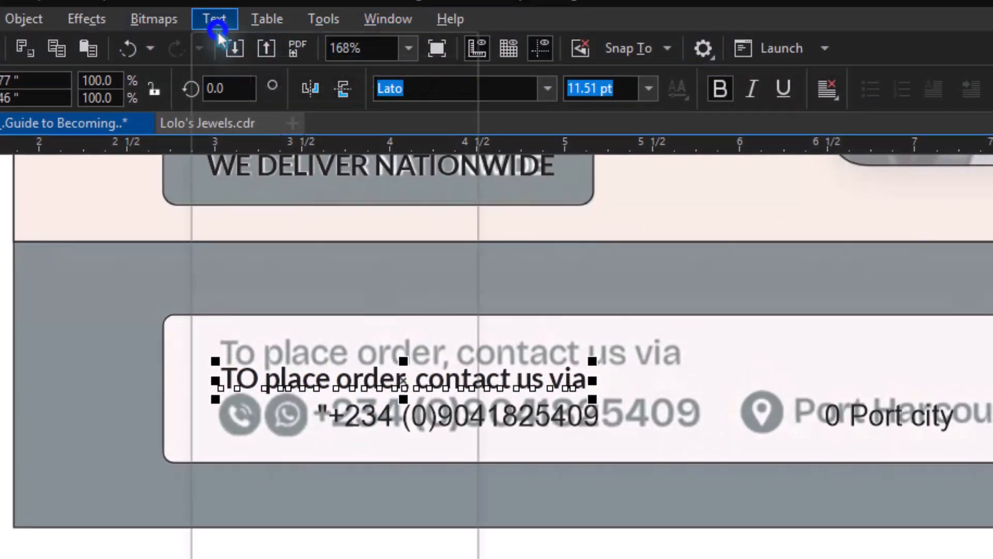
{"action": "left_click", "coordinate": [214, 18]}
{"action": "left_click", "coordinate": [294, 476]}
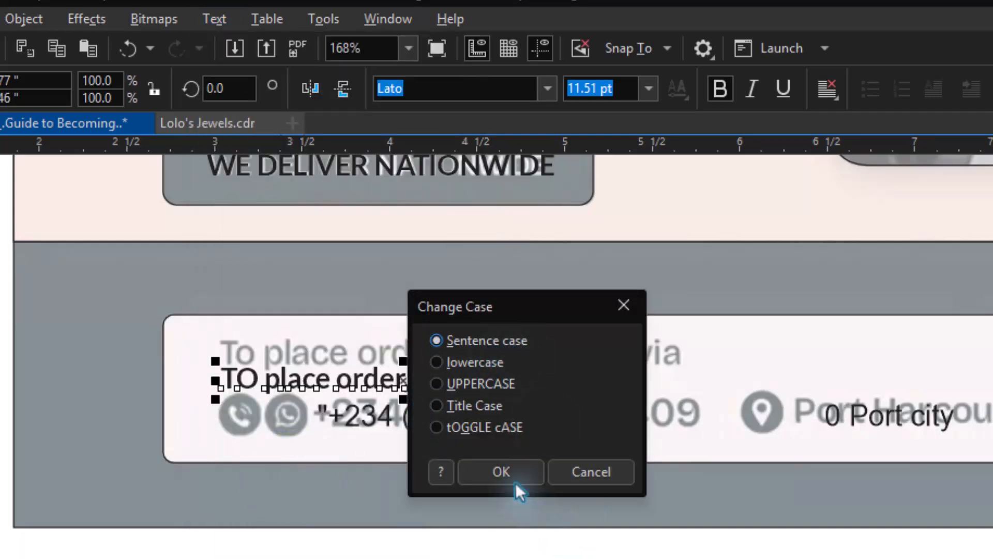
{"action": "left_click", "coordinate": [512, 471]}
Step: Align the "To place order, contact us via" line with its faded reference, scaled to about 2.63 inches wide and 0.184 inches high (14.51 pt)
{"action": "key", "text": "z"}
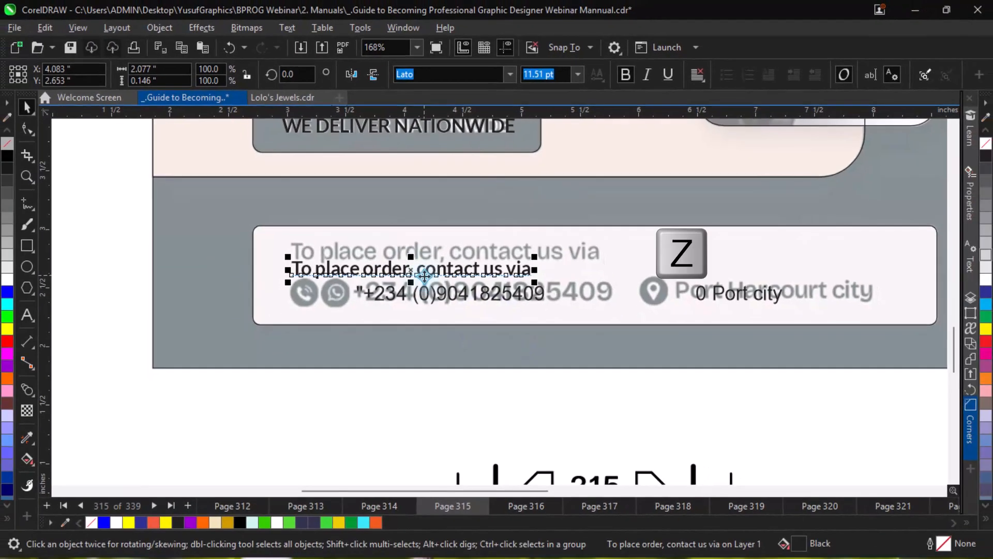
{"action": "left_click_drag", "start_coordinate": [423, 273], "coordinate": [634, 277]}
{"action": "key", "text": "z"}
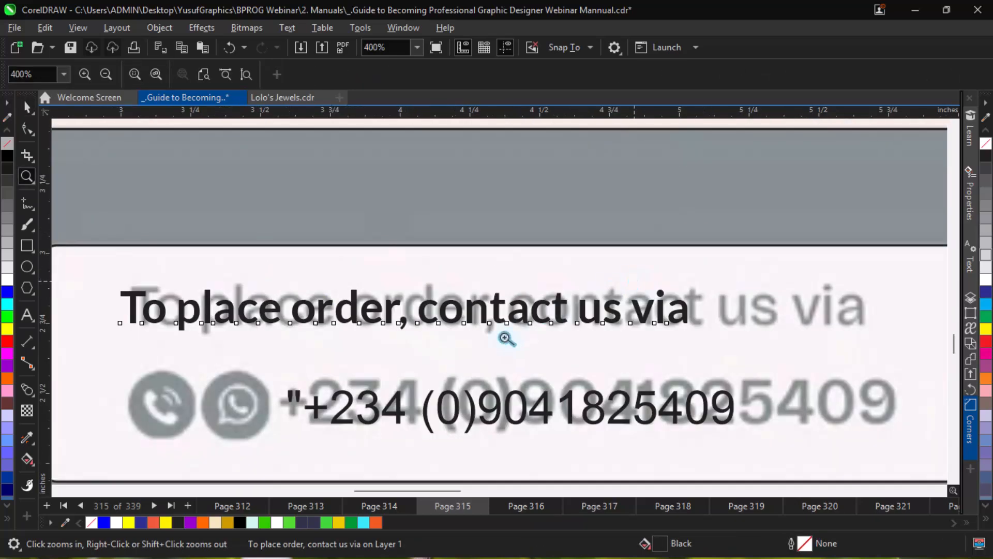
{"action": "key", "text": "space"}
{"action": "left_click_drag", "start_coordinate": [163, 312], "coordinate": [176, 314]}
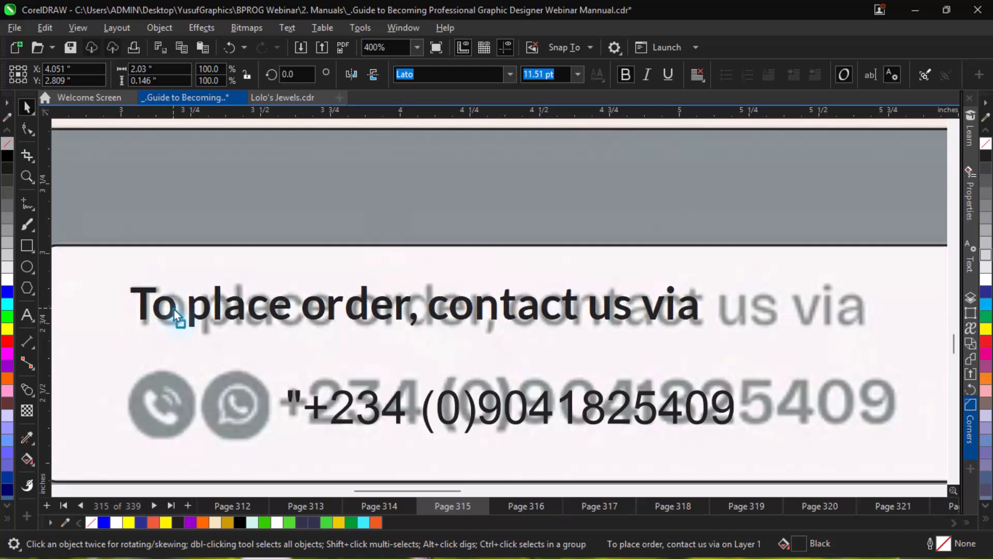
{"action": "left_click_drag", "start_coordinate": [703, 330], "coordinate": [866, 364]}
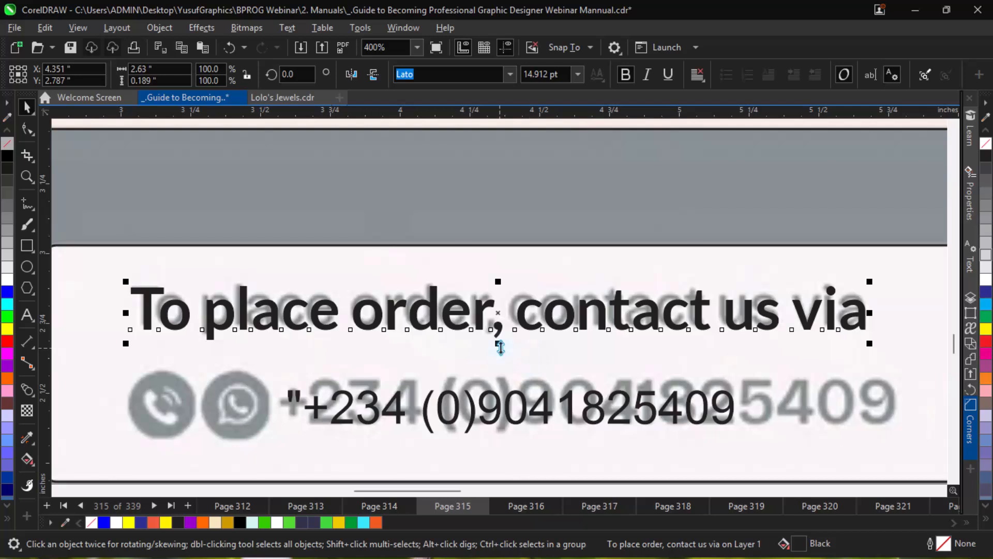
{"action": "mouse_move", "coordinate": [511, 343]}
{"action": "left_mouse_down"}
{"action": "mouse_move", "coordinate": [497, 340]}
{"action": "mouse_move", "coordinate": [515, 346]}
{"action": "left_mouse_up"}
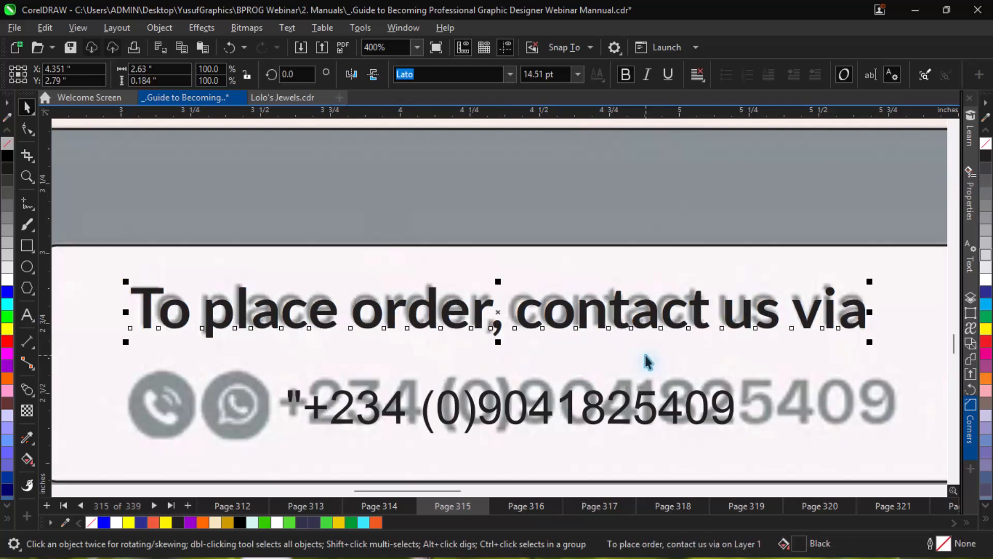
{"action": "key", "text": "Up"}
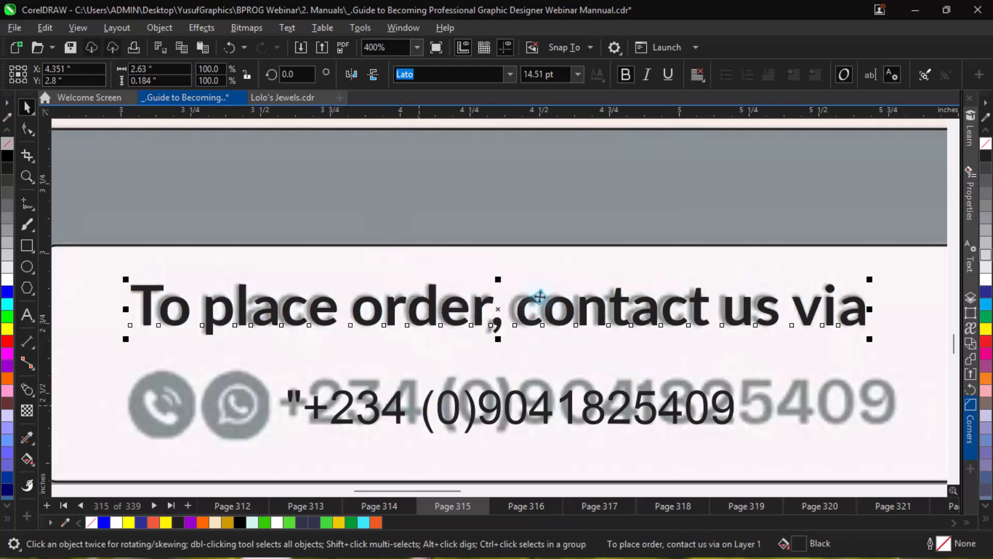
Step: Copy the text attributes of the "To place order" line onto the phone number with the Attributes Eyedropper
{"action": "left_click", "coordinate": [30, 436]}
{"action": "left_click", "coordinate": [57, 459]}
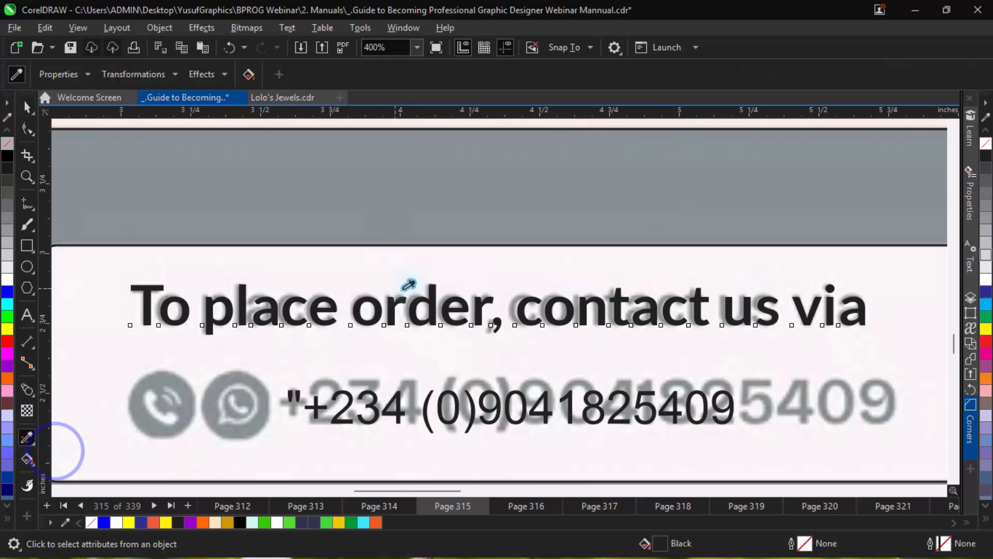
{"action": "left_click", "coordinate": [428, 293]}
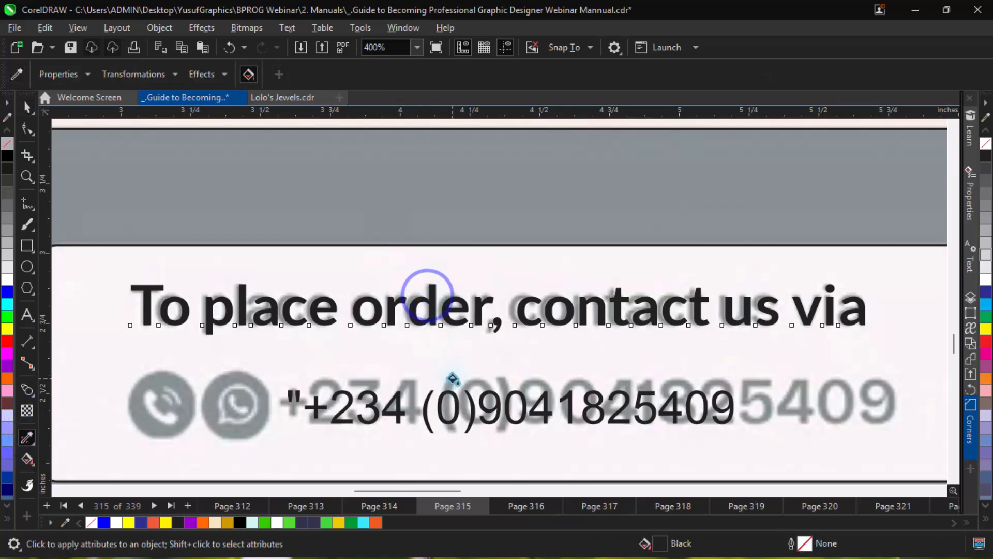
{"action": "left_click", "coordinate": [454, 396]}
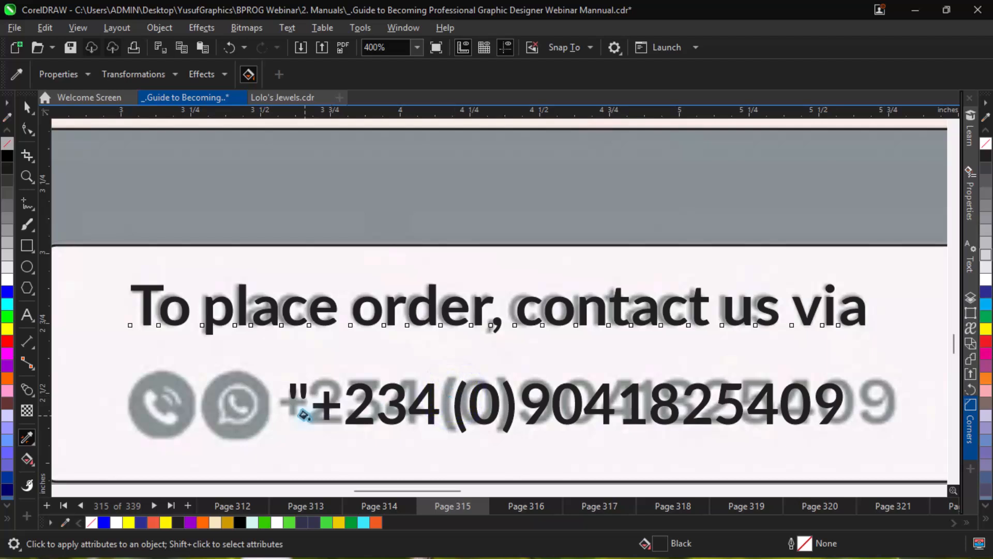
{"action": "key", "text": "space"}
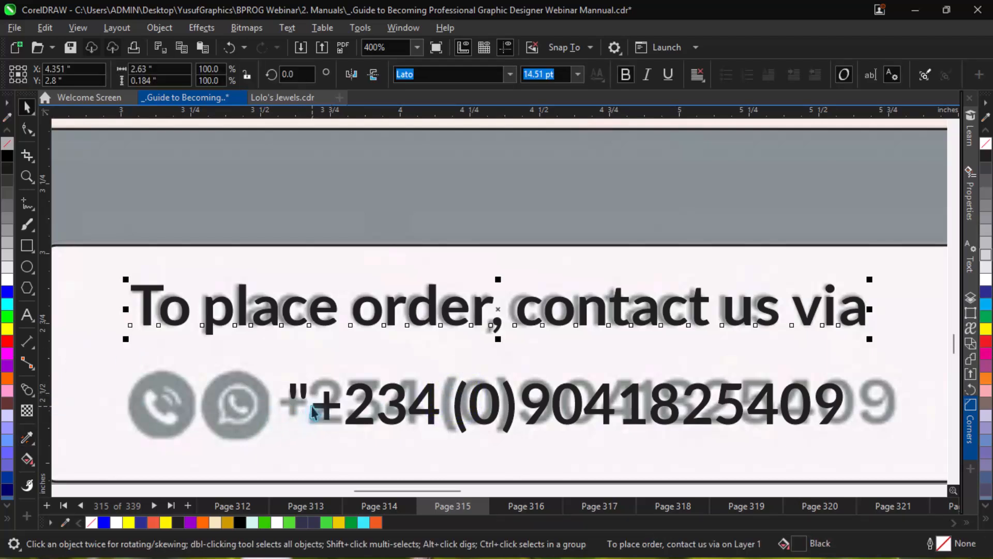
Step: Delete the stray quotation mark at the start of the phone number
{"action": "left_click", "coordinate": [313, 413]}
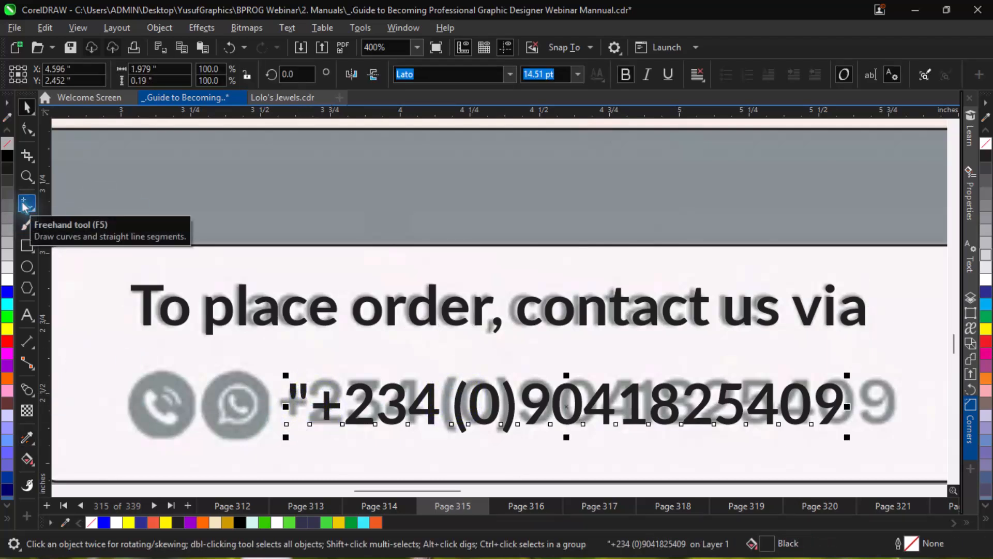
{"action": "left_click", "coordinate": [26, 314]}
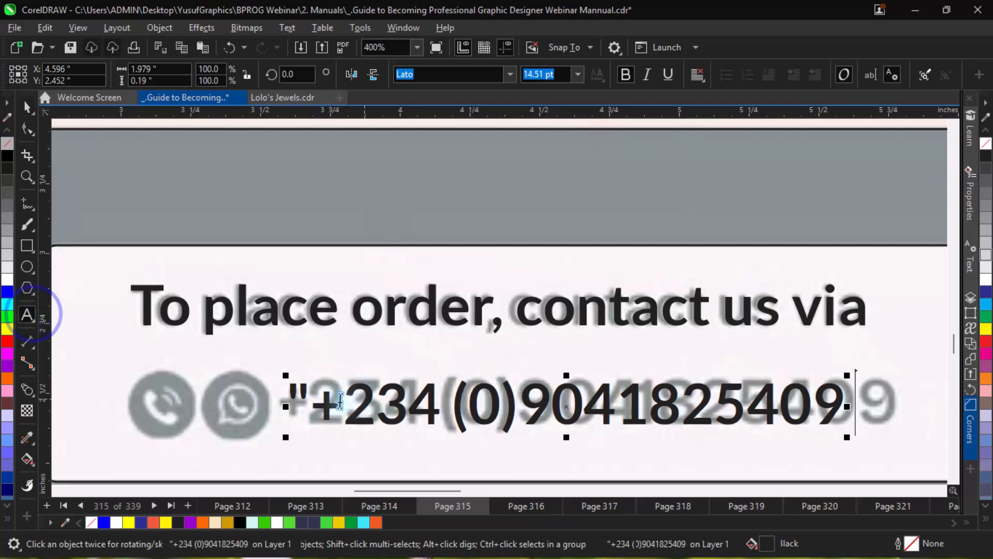
{"action": "left_click", "coordinate": [308, 401]}
{"action": "key", "text": "BackSpace"}
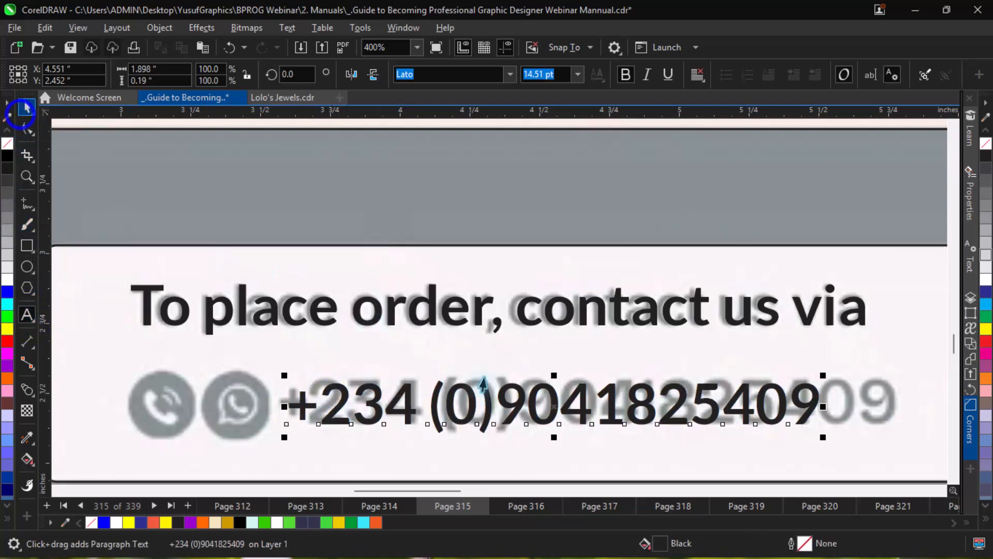
Step: Move the phone number onto its faded reference and stretch it to about 2.194 inches wide and 0.199 inches high (15.179 pt)
{"action": "left_click_drag", "start_coordinate": [375, 396], "coordinate": [365, 392]}
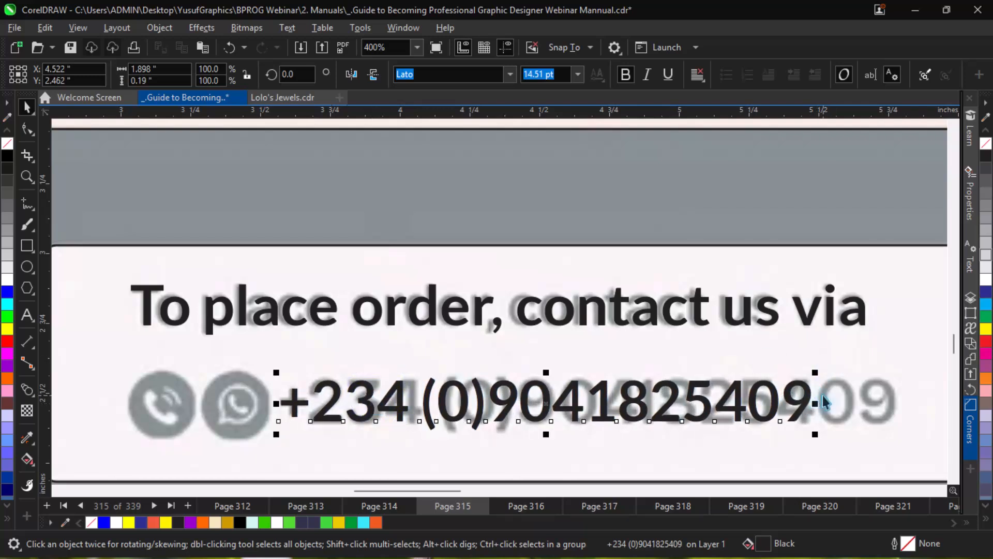
{"action": "left_click_drag", "start_coordinate": [818, 373], "coordinate": [842, 367]}
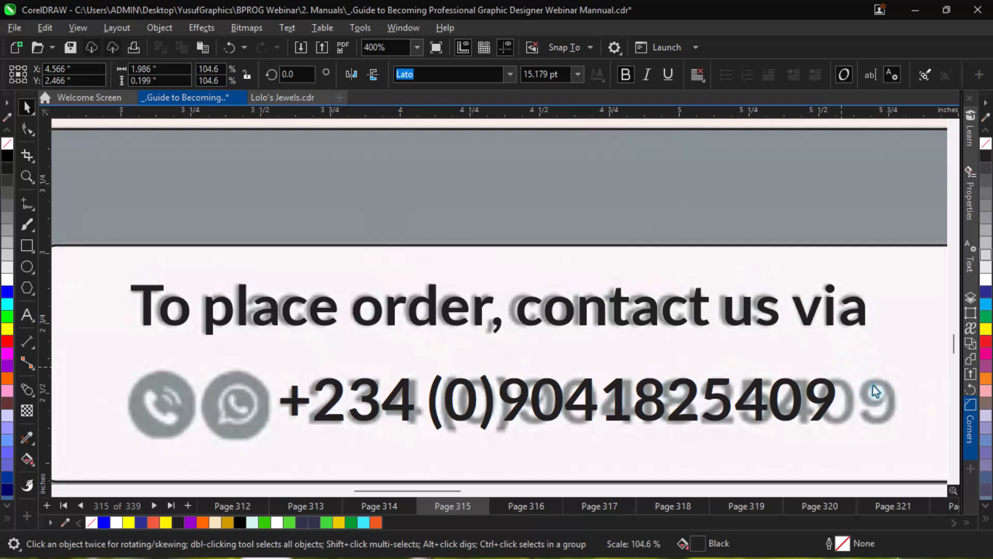
{"action": "left_click_drag", "start_coordinate": [839, 402], "coordinate": [900, 399]}
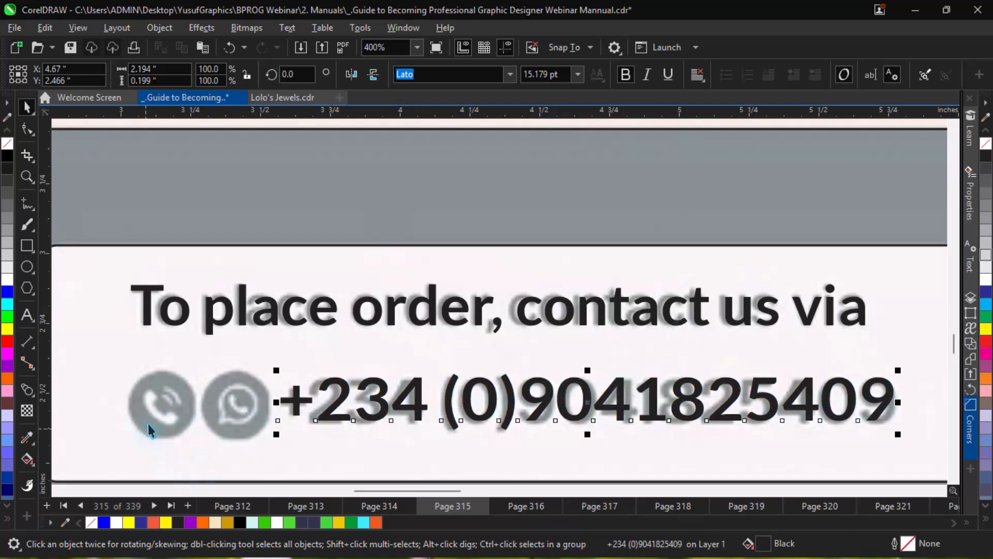
Step: Open the Glyphs browser for finding the contact icons beside the phone number
{"action": "key", "text": "ctrl+F11"}
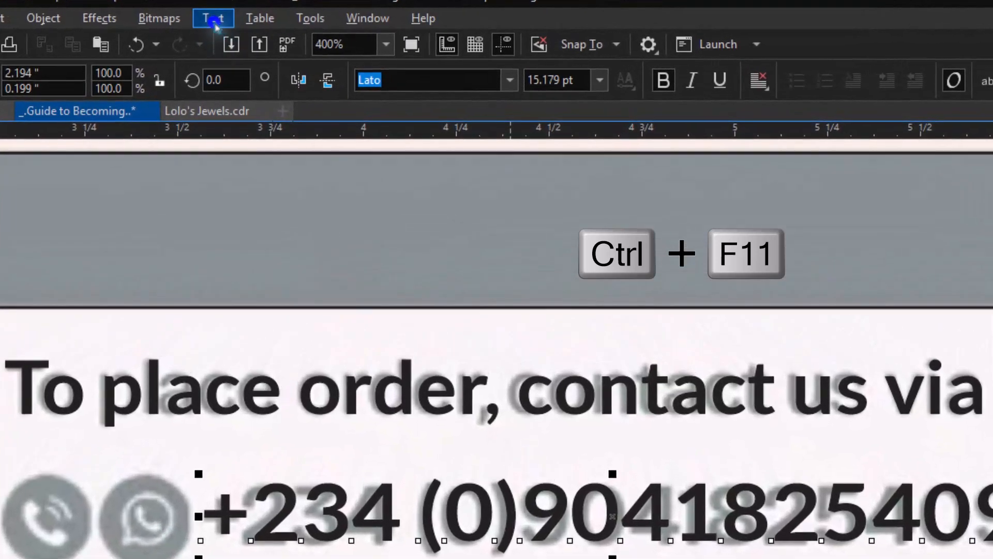
{"action": "left_click", "coordinate": [288, 28]}
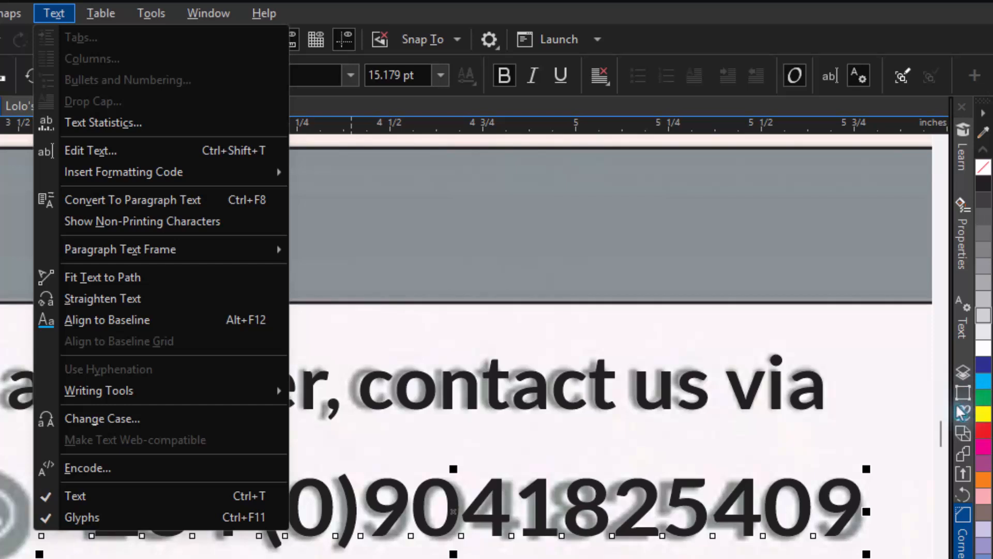
{"action": "left_click", "coordinate": [964, 413]}
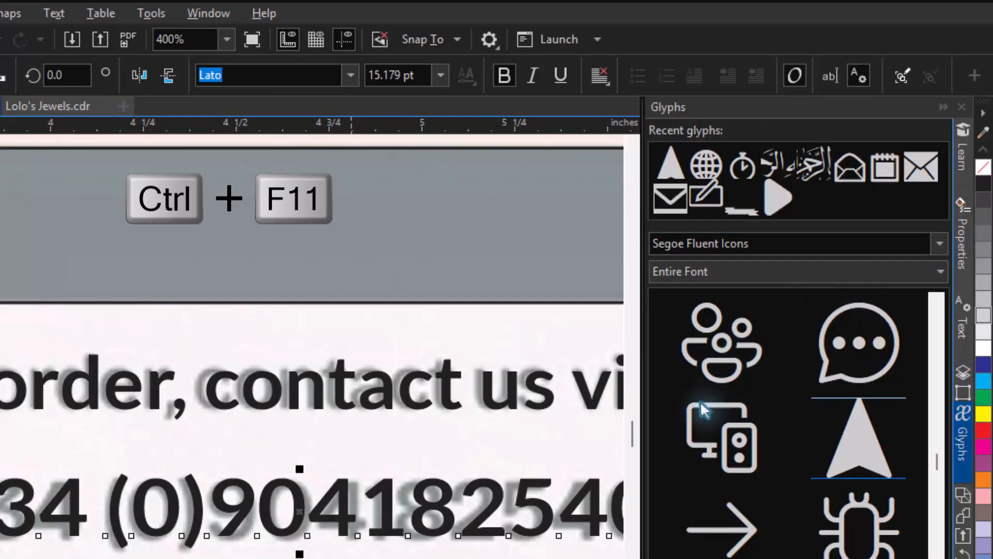
{"action": "key", "text": "alt+Left"}
{"action": "key", "text": "alt+Left"}
{"action": "key", "text": "alt+Left"}
{"action": "key", "text": "alt+Left"}
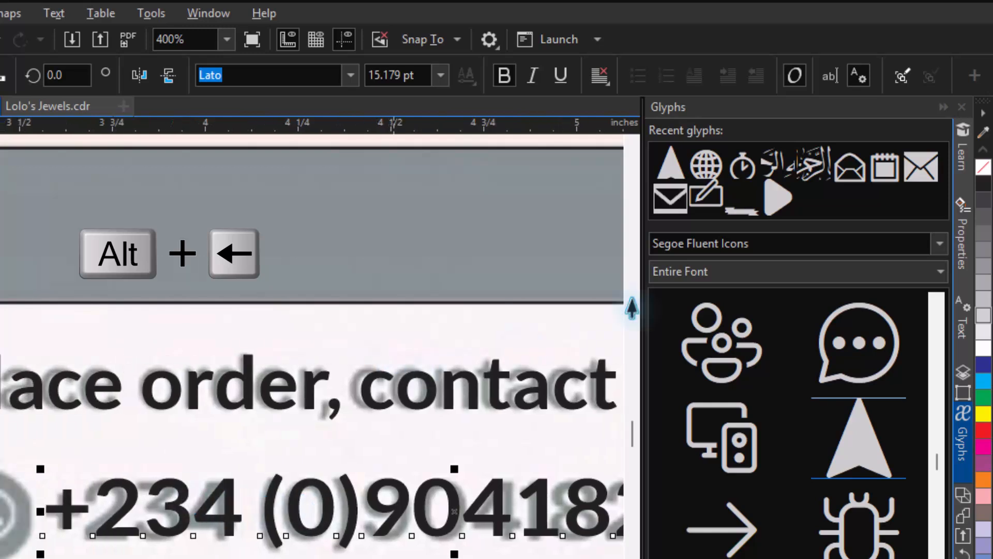
Step: Search the glyph fonts for "social" and load the circular social media color font in the Glyphs browser
{"action": "left_click", "coordinate": [941, 245]}
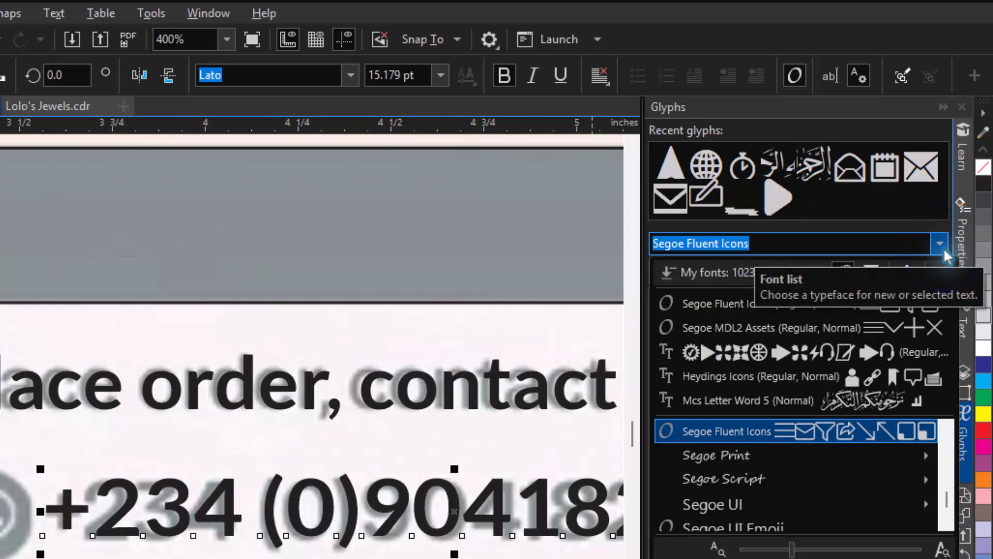
{"action": "left_click", "coordinate": [884, 240]}
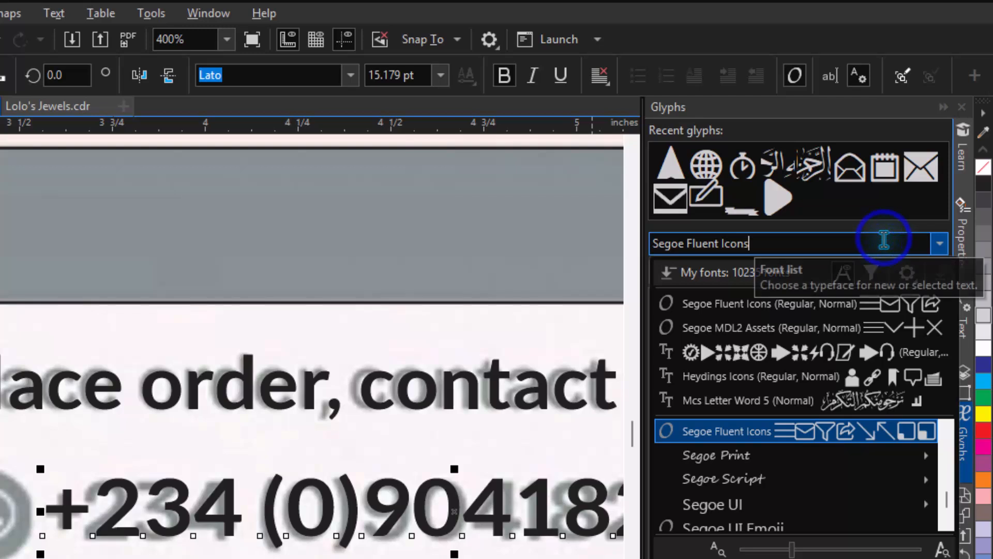
{"action": "double_click", "coordinate": [885, 240]}
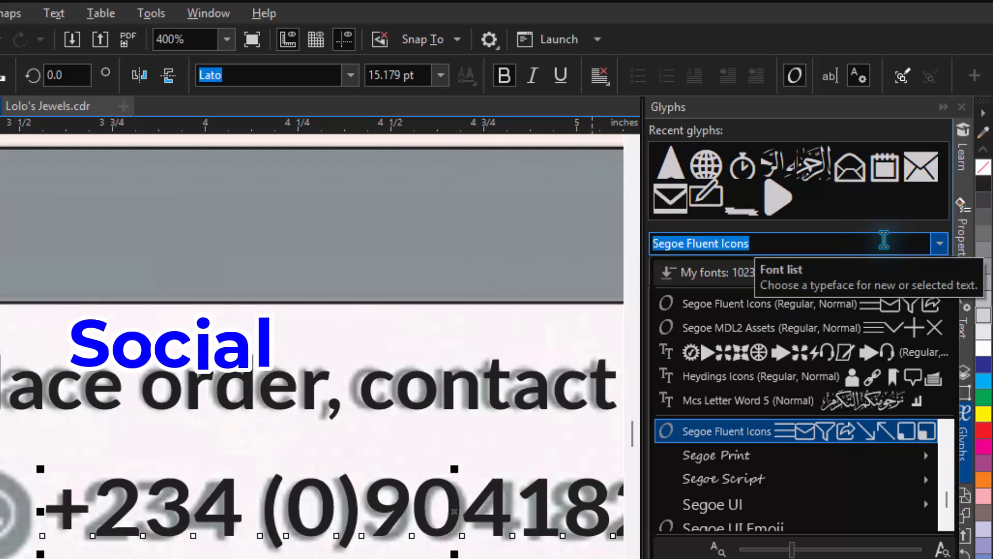
{"action": "type", "text": "social"}
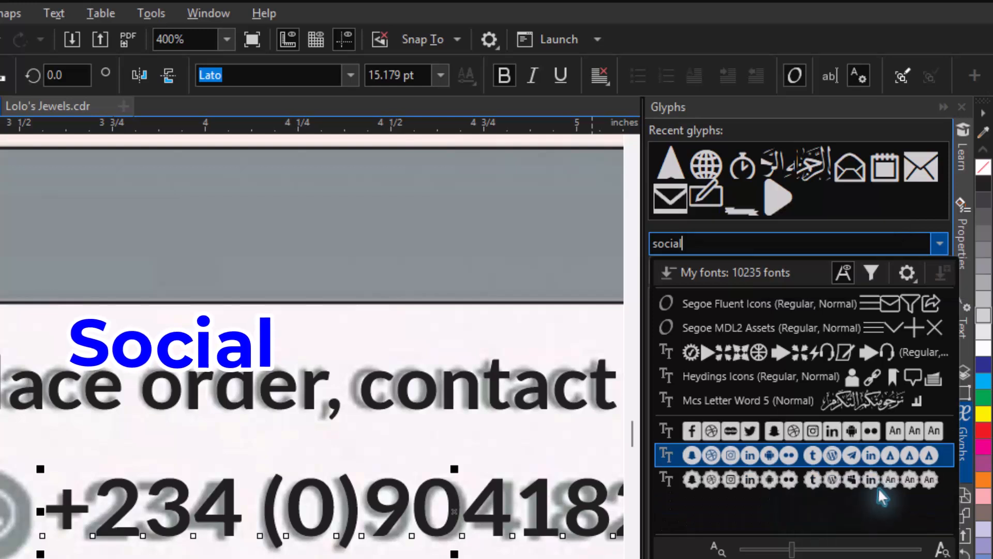
{"action": "left_click", "coordinate": [884, 458]}
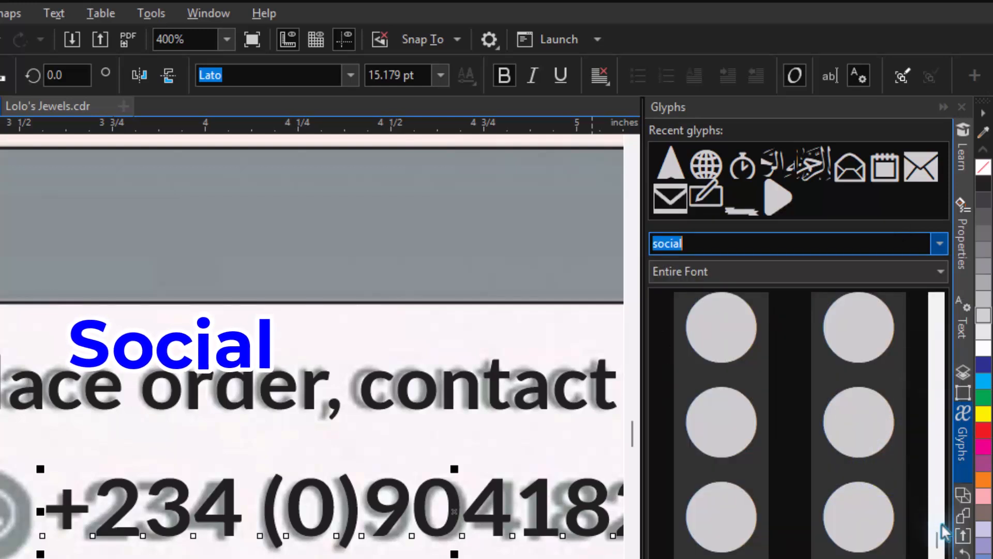
{"action": "left_click_drag", "start_coordinate": [939, 540], "coordinate": [939, 316]}
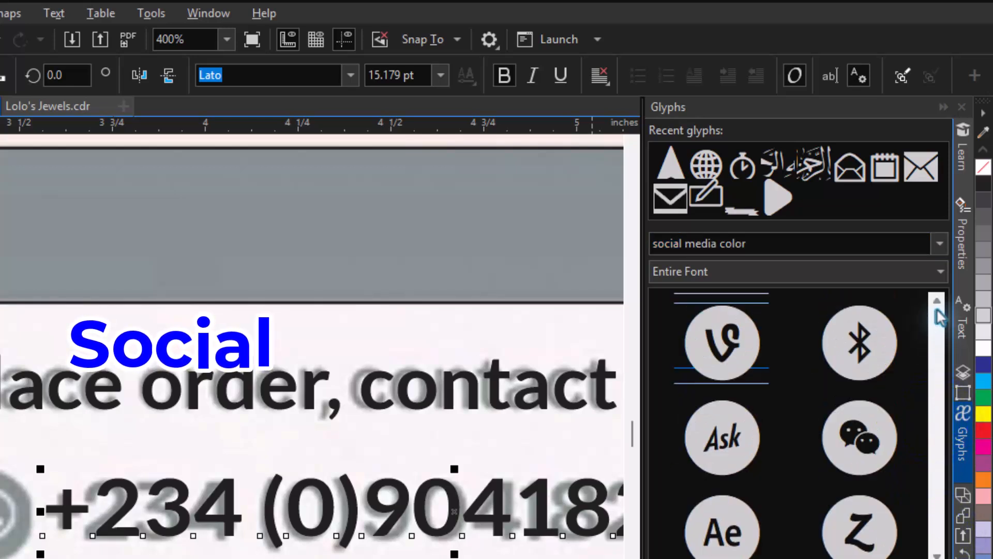
{"action": "left_click", "coordinate": [883, 329]}
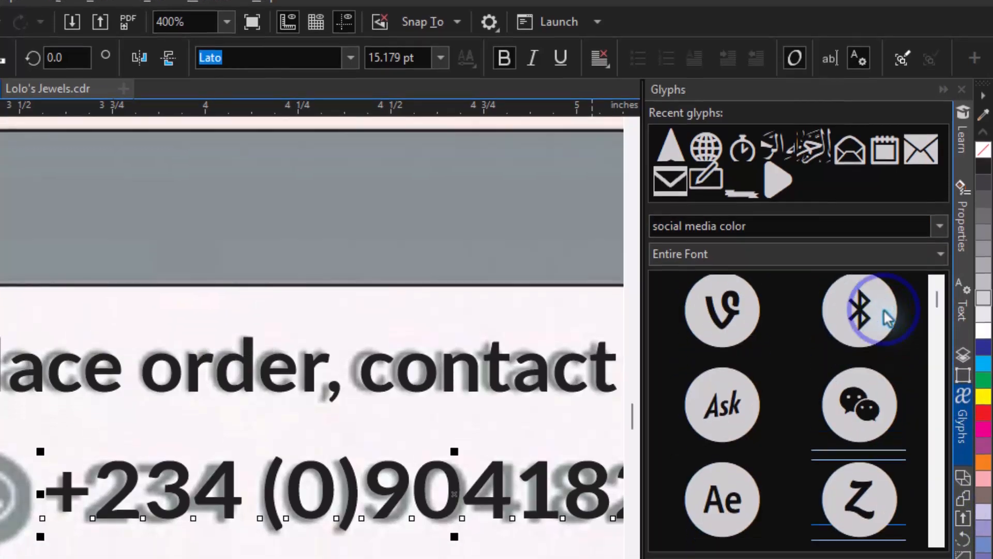
Step: Enlarge the glyph previews slightly so that the social media color icons show in two columns
{"action": "scroll", "coordinate": [884, 311], "scroll_direction": "down", "scroll_amount": 1}
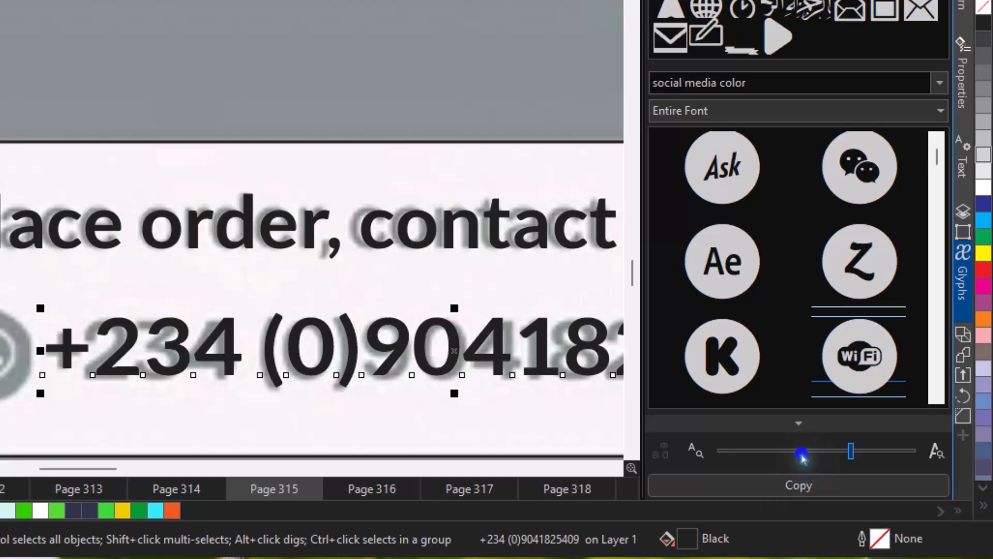
{"action": "left_click", "coordinate": [802, 452]}
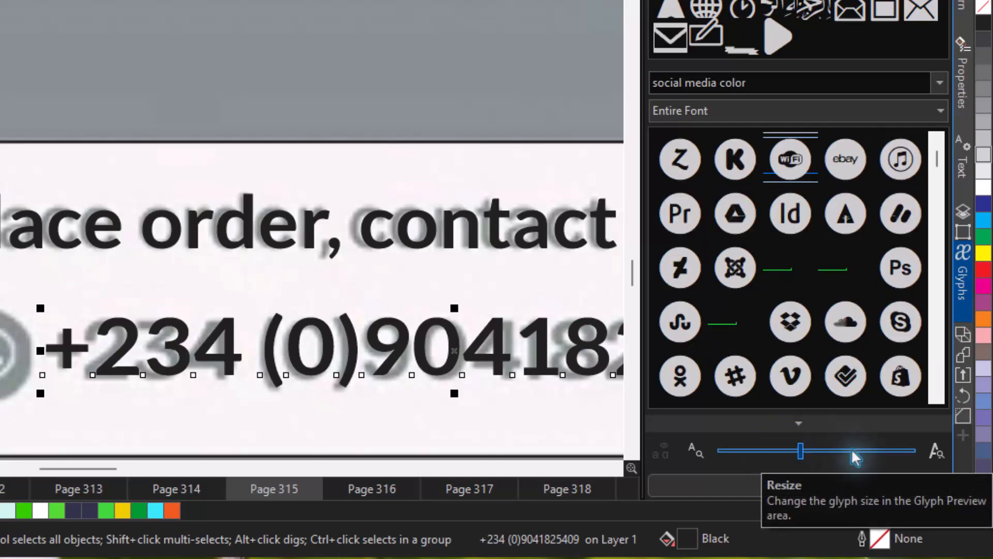
{"action": "left_click", "coordinate": [853, 452]}
{"action": "left_click", "coordinate": [814, 451]}
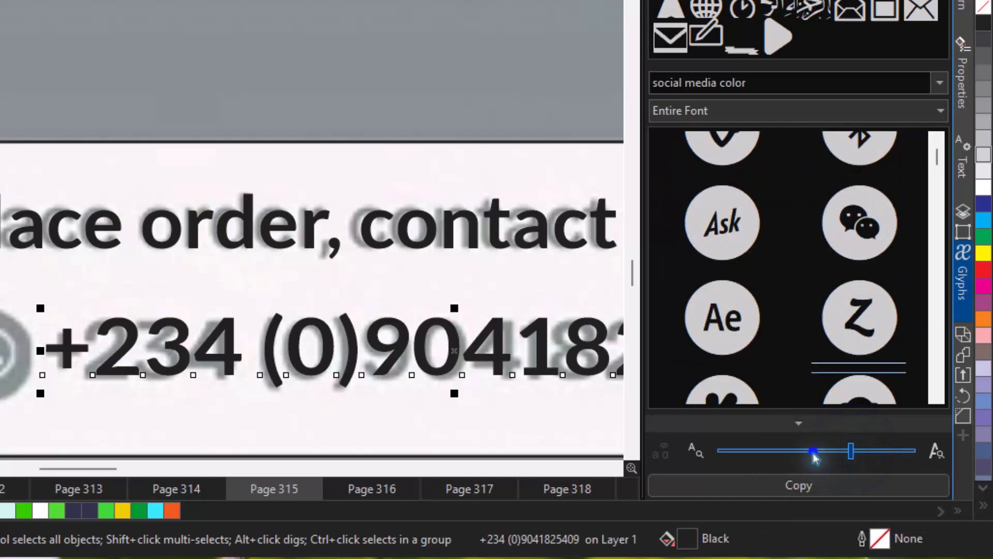
{"action": "left_click", "coordinate": [864, 452]}
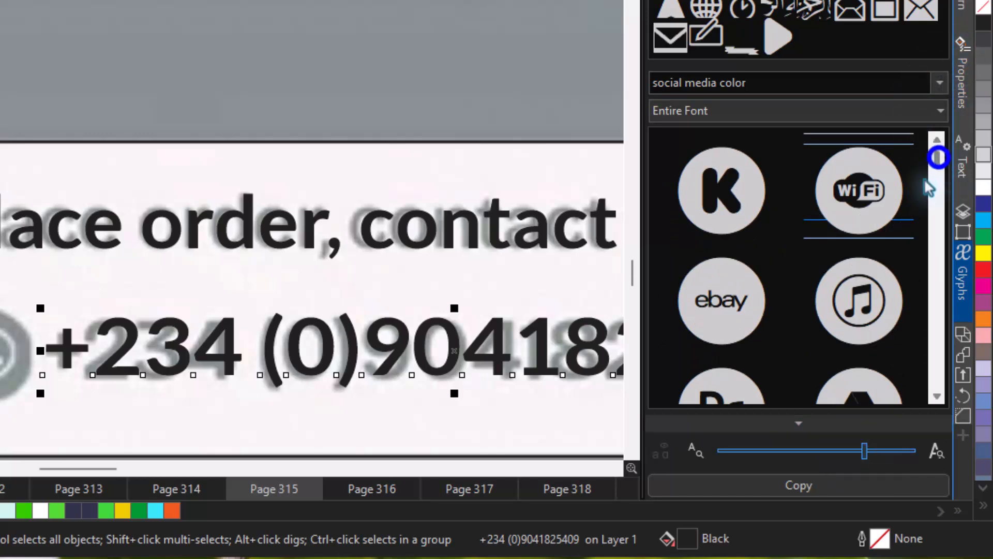
Step: Try the circled WhatsApp glyph over the faded icon beside the phone number, and undo its placement
{"action": "scroll", "coordinate": [929, 187], "scroll_direction": "down", "scroll_amount": 2}
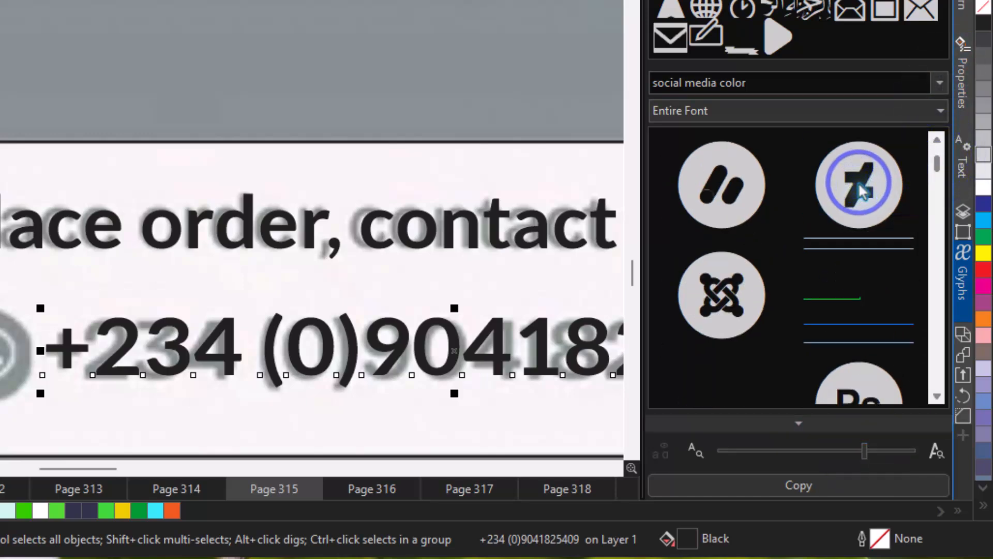
{"action": "scroll", "coordinate": [860, 192], "scroll_direction": "down", "scroll_amount": 3}
{"action": "scroll", "coordinate": [858, 185], "scroll_direction": "down", "scroll_amount": 4}
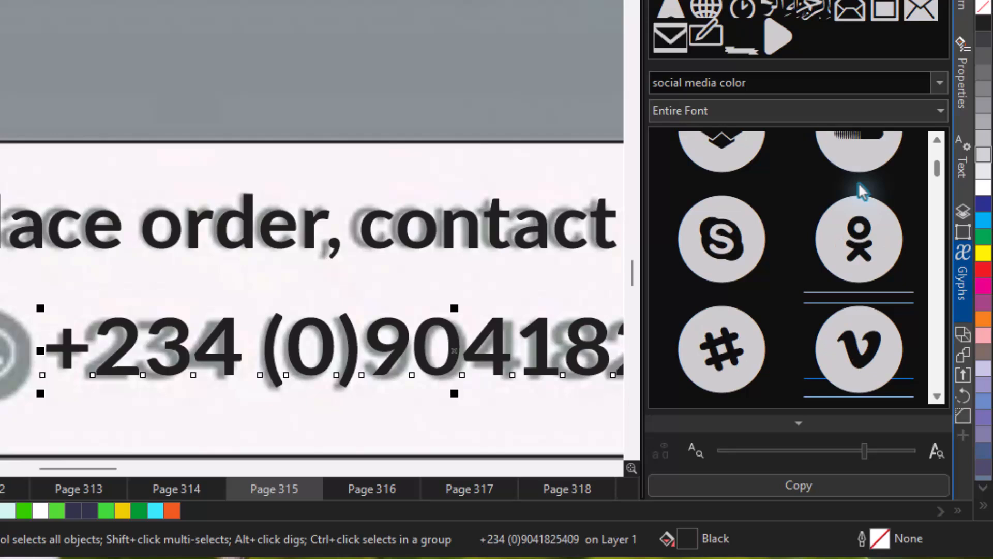
{"action": "scroll", "coordinate": [858, 183], "scroll_direction": "down", "scroll_amount": 5}
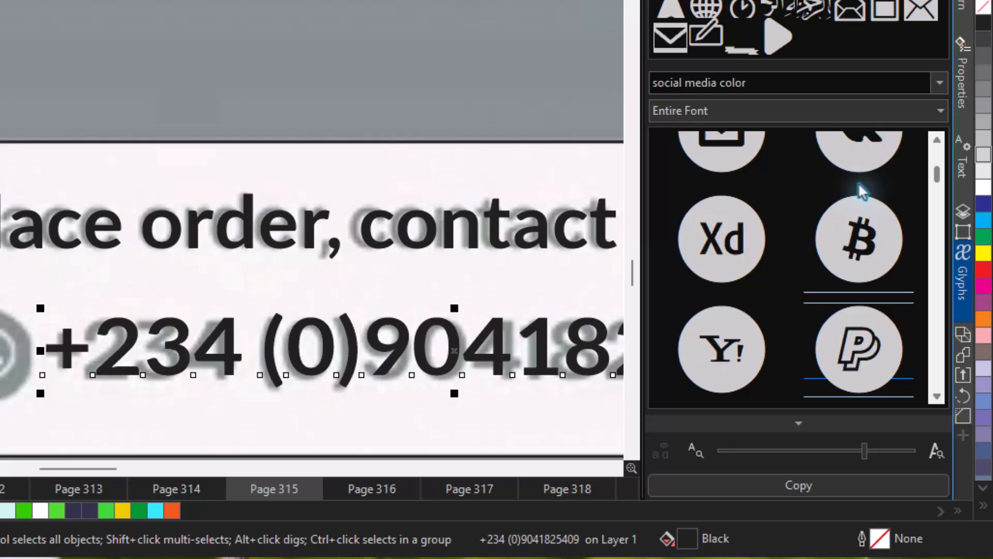
{"action": "scroll", "coordinate": [859, 186], "scroll_direction": "down", "scroll_amount": 5}
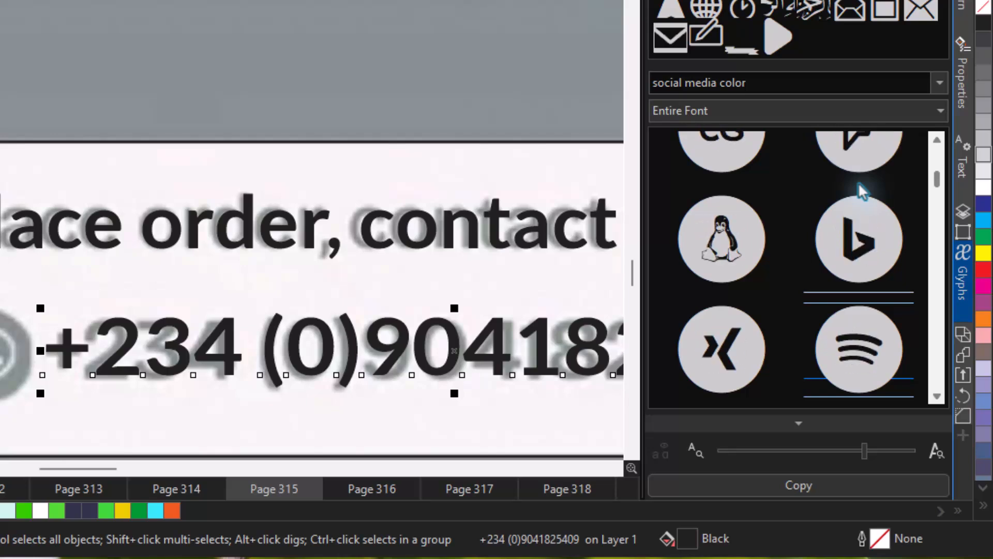
{"action": "scroll", "coordinate": [859, 185], "scroll_direction": "down", "scroll_amount": 4}
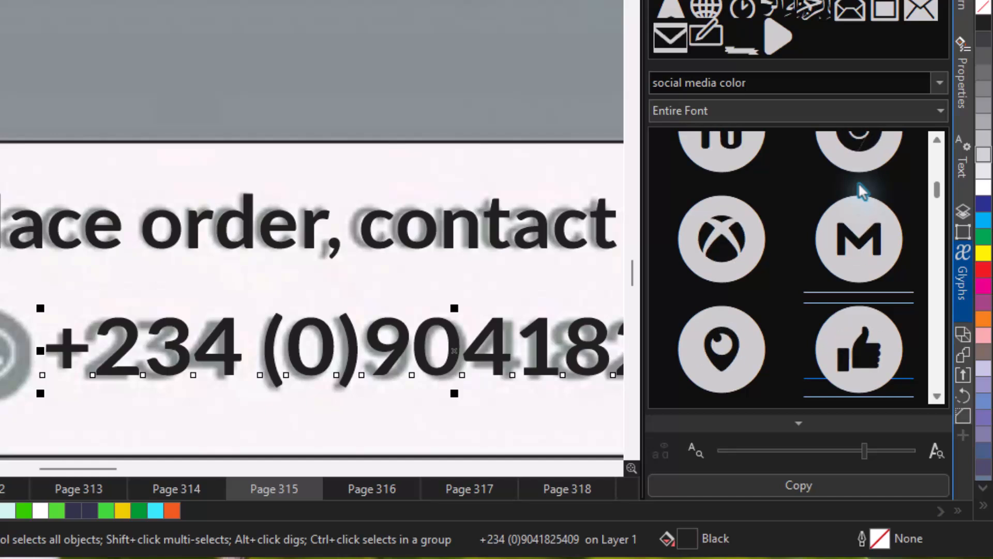
{"action": "scroll", "coordinate": [858, 184], "scroll_direction": "down", "scroll_amount": 3}
{"action": "scroll", "coordinate": [858, 183], "scroll_direction": "down", "scroll_amount": 4}
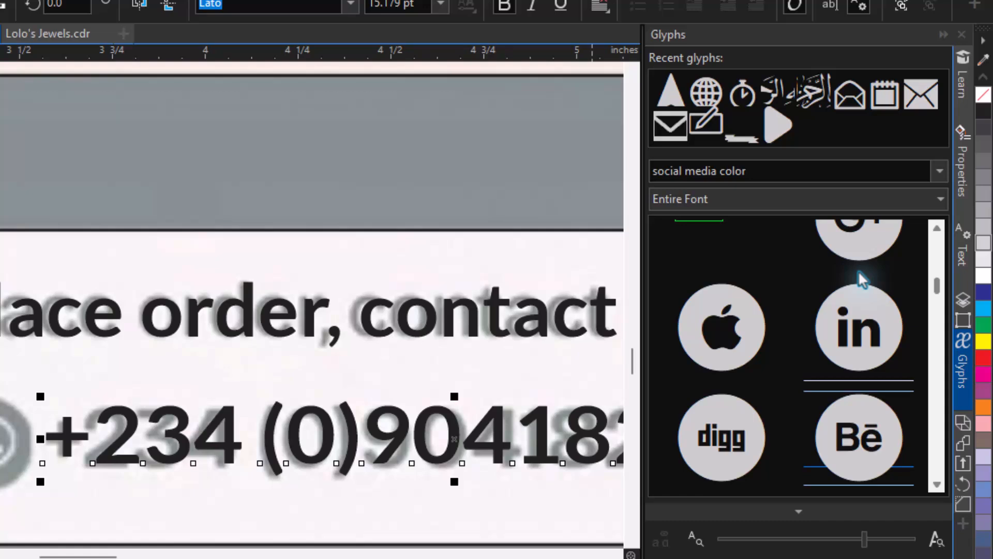
{"action": "scroll", "coordinate": [862, 279], "scroll_direction": "down", "scroll_amount": 2}
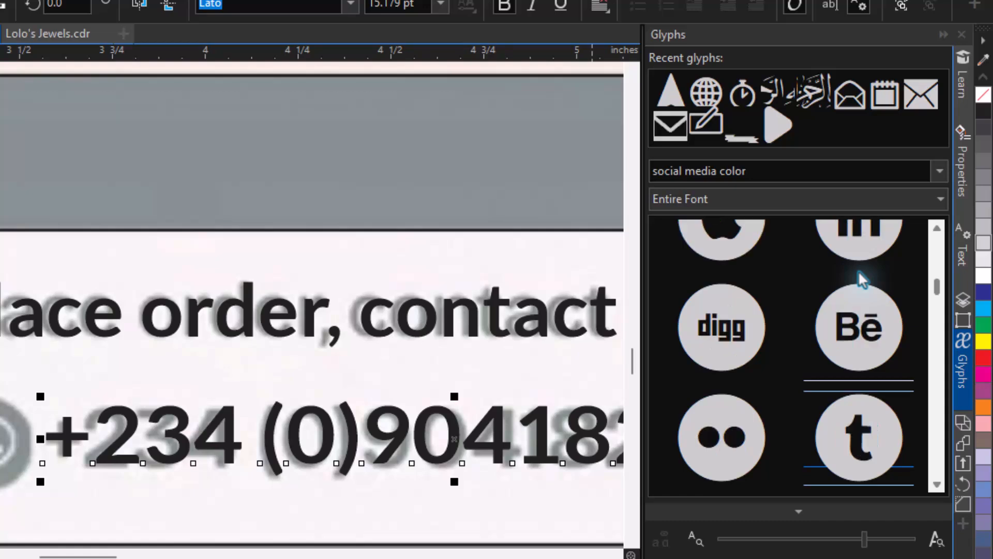
{"action": "scroll", "coordinate": [861, 280], "scroll_direction": "down", "scroll_amount": 1}
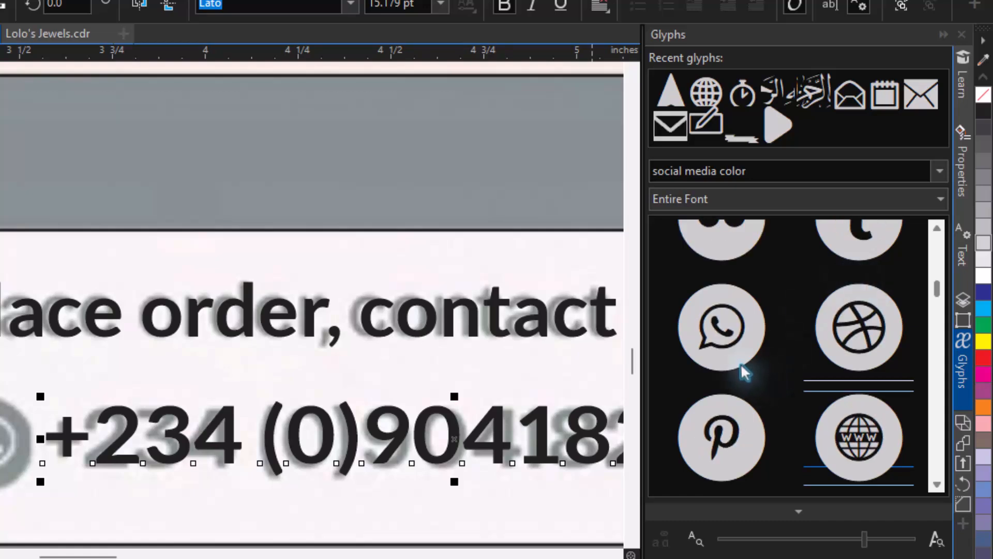
{"action": "left_click_drag", "start_coordinate": [737, 357], "coordinate": [31, 435]}
{"action": "key", "text": "ctrl+z"}
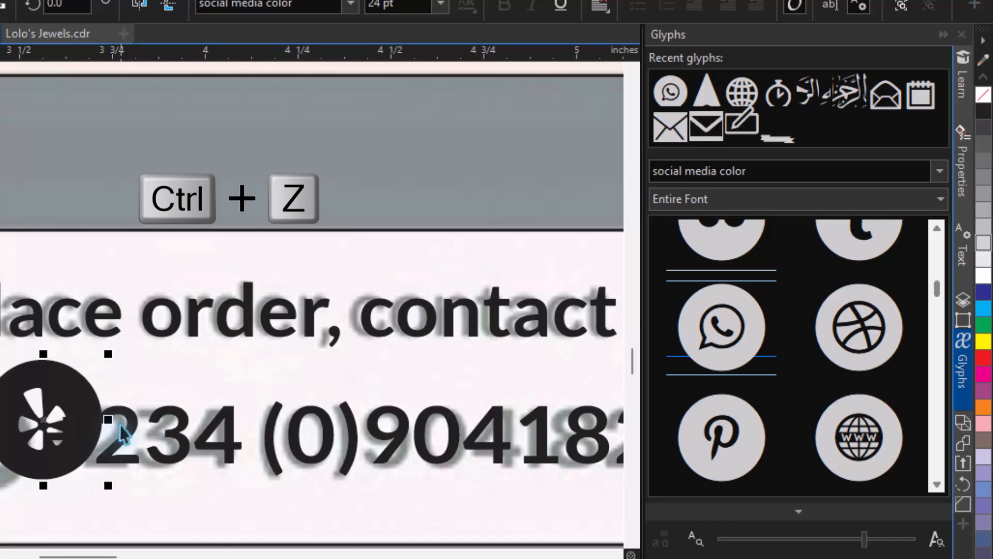
{"action": "key", "text": "ctrl+z"}
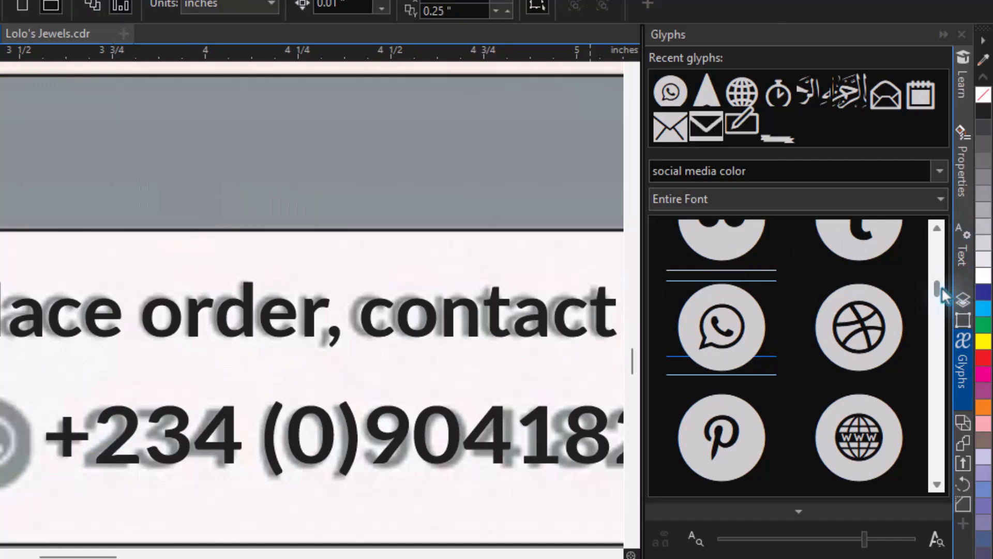
Step: Add the circled phone-call glyph from the social media color font to the design beside the phone number
{"action": "scroll", "coordinate": [941, 286], "scroll_direction": "down", "scroll_amount": 6}
{"action": "left_click_drag", "start_coordinate": [943, 302], "coordinate": [906, 245]}
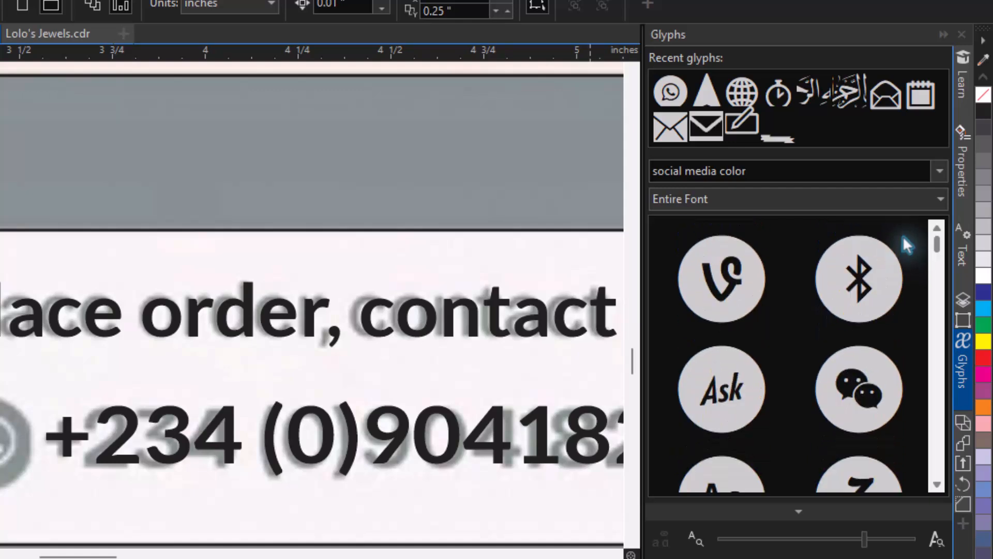
{"action": "left_click", "coordinate": [866, 269]}
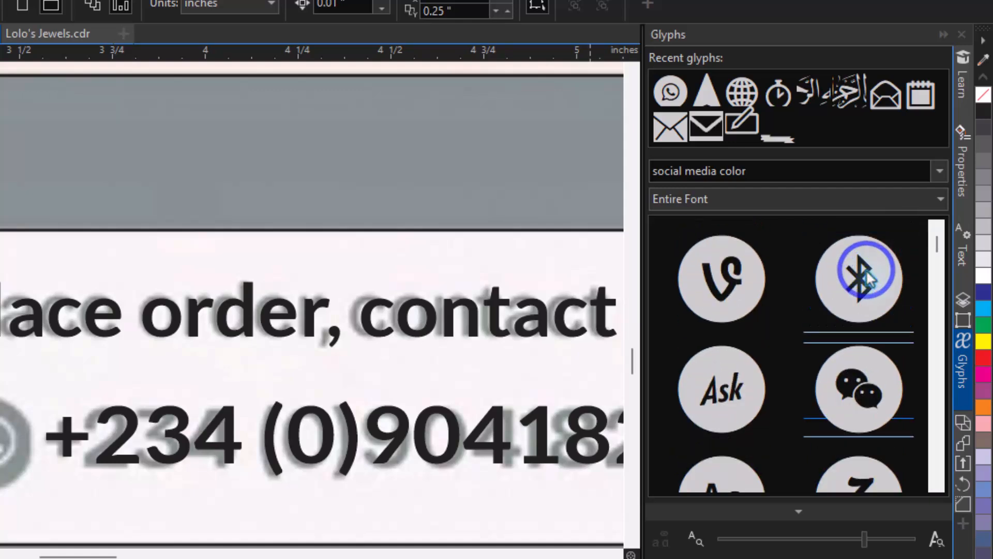
{"action": "scroll", "coordinate": [866, 269], "scroll_direction": "down", "scroll_amount": 3}
{"action": "scroll", "coordinate": [866, 269], "scroll_direction": "down", "scroll_amount": 10}
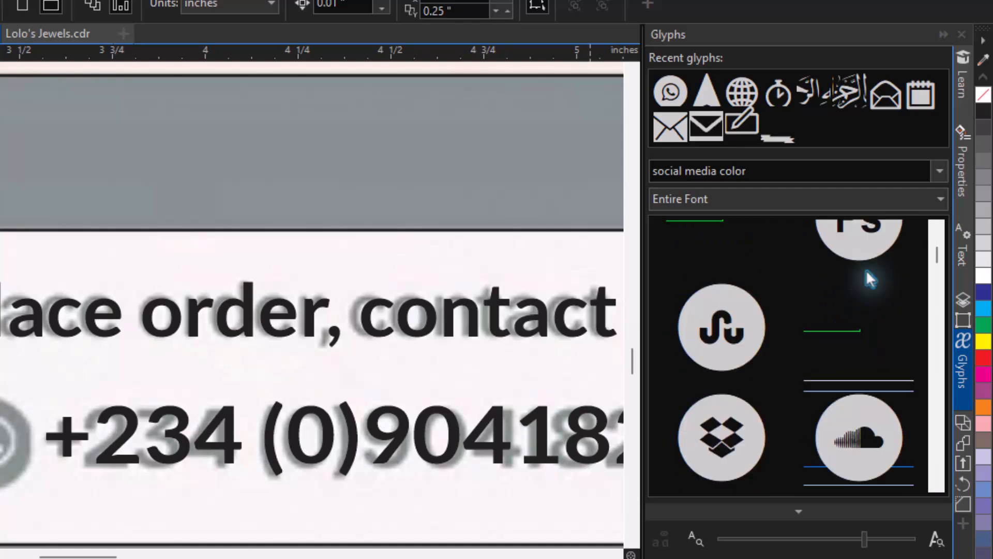
{"action": "scroll", "coordinate": [866, 269], "scroll_direction": "down", "scroll_amount": 10}
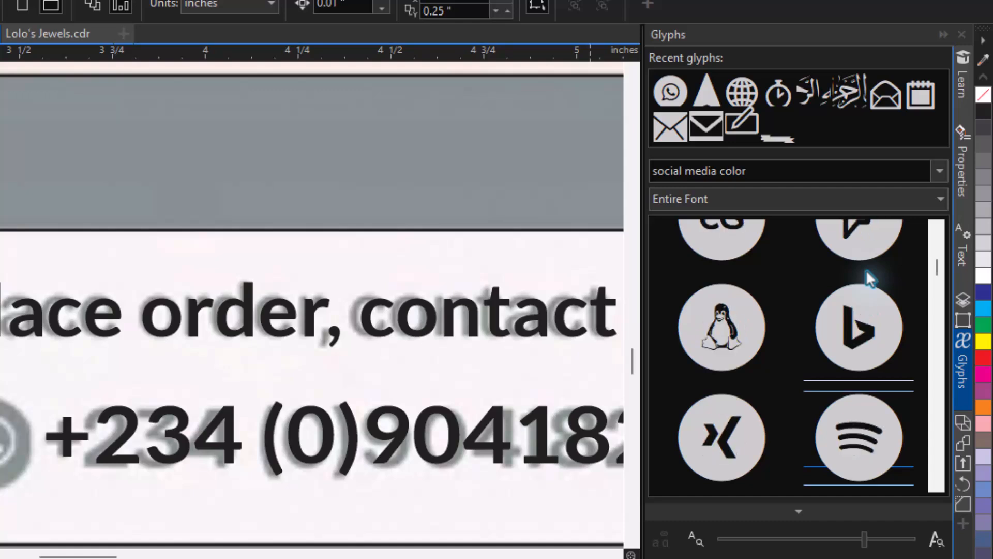
{"action": "scroll", "coordinate": [866, 279], "scroll_direction": "down", "scroll_amount": 3}
{"action": "scroll", "coordinate": [867, 270], "scroll_direction": "down", "scroll_amount": 10}
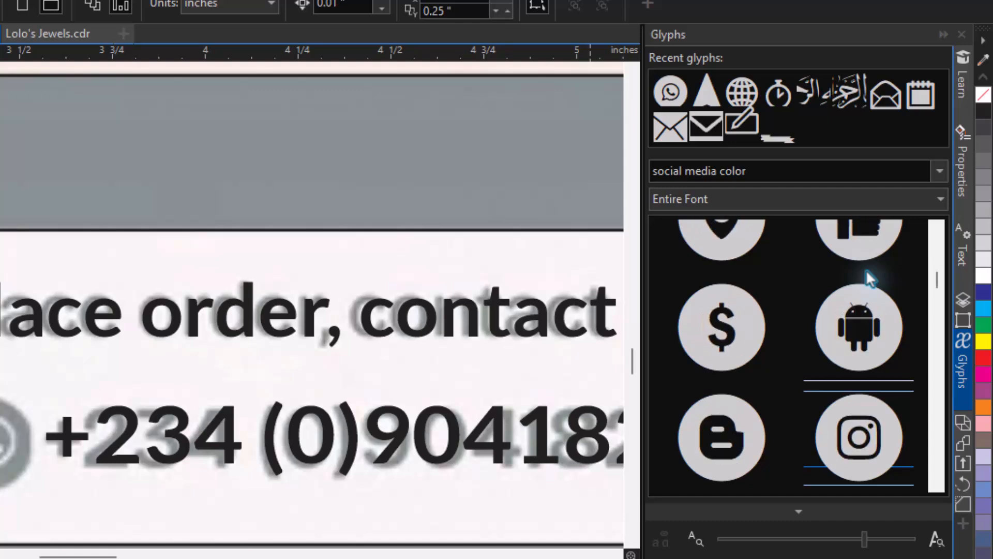
{"action": "scroll", "coordinate": [866, 269], "scroll_direction": "down", "scroll_amount": 5}
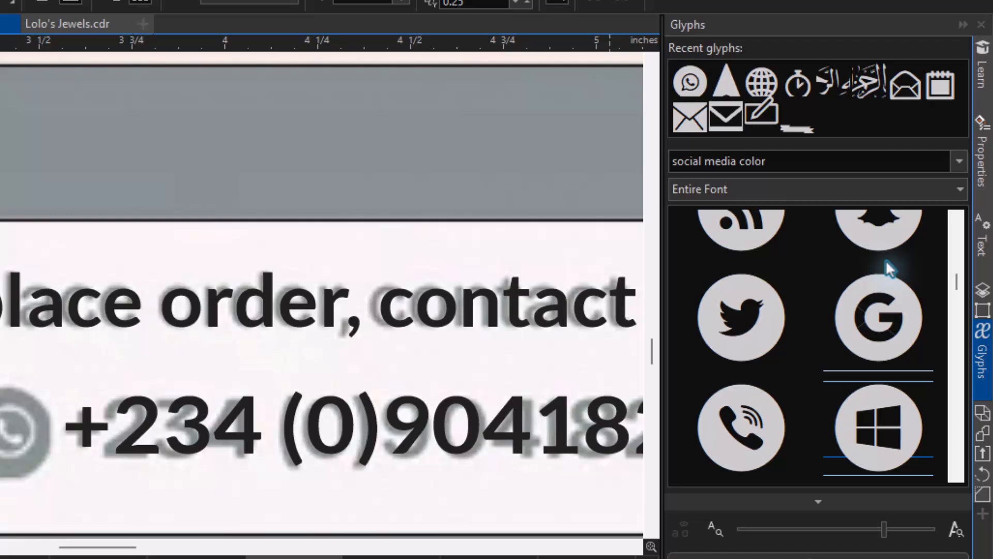
{"action": "left_click_drag", "start_coordinate": [708, 409], "coordinate": [0, 408]}
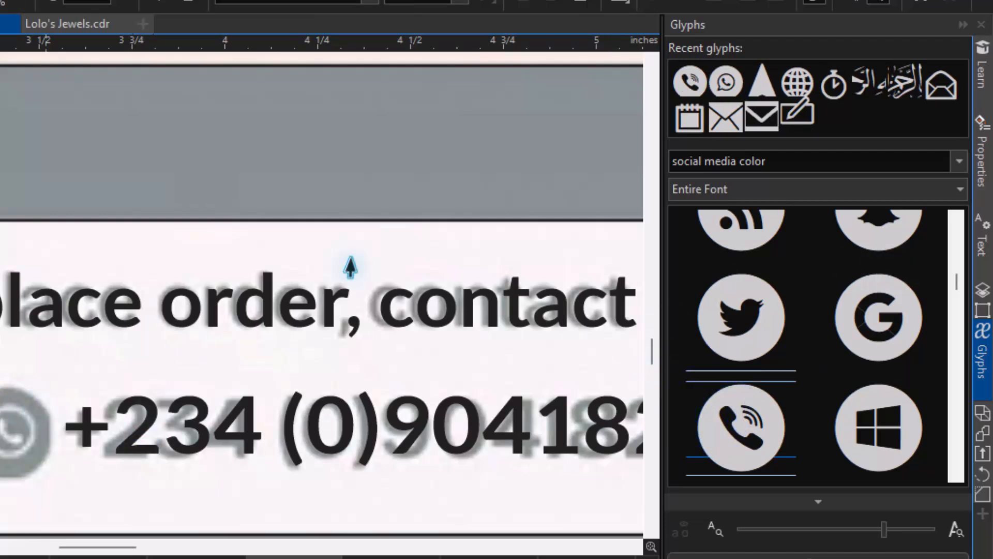
Step: Find the plain phone-call glyph without its circle in the same font and add it to the design beside the phone number
{"action": "left_click", "coordinate": [961, 159]}
{"action": "left_click", "coordinate": [907, 129]}
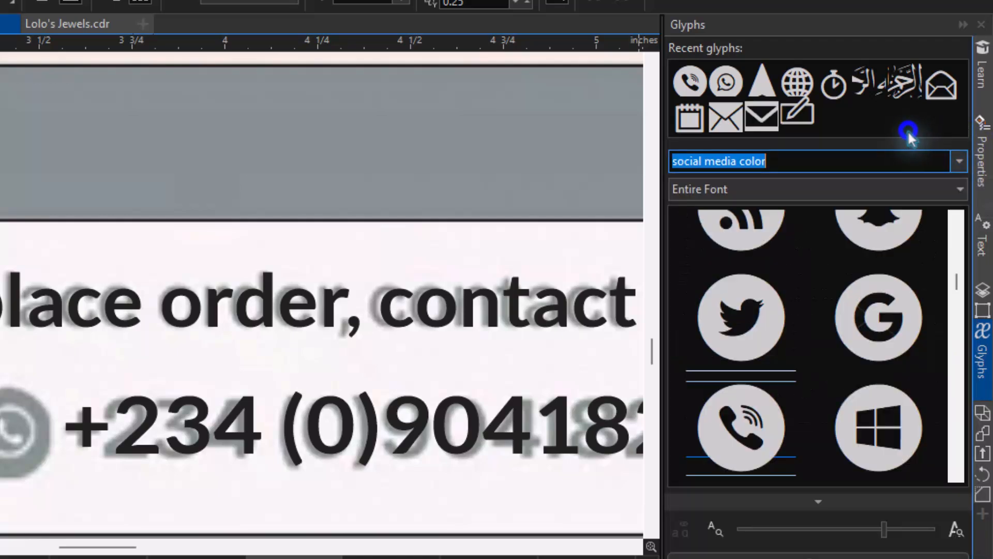
{"action": "left_click_drag", "start_coordinate": [960, 280], "coordinate": [943, 426]}
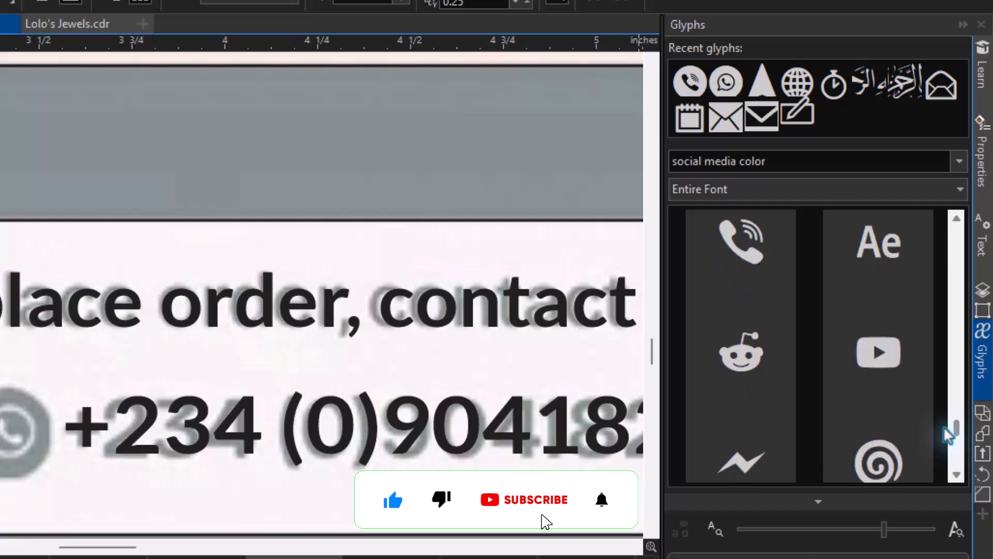
{"action": "left_click_drag", "start_coordinate": [762, 250], "coordinate": [196, 368]}
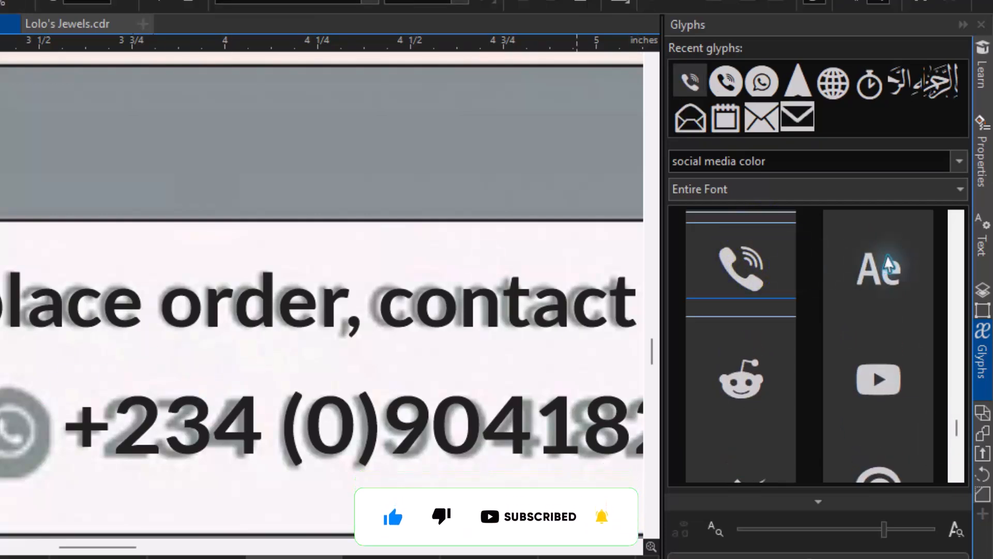
Step: Add the plain WhatsApp glyph without its circle just above the faded WhatsApp icon beside the phone number
{"action": "left_click", "coordinate": [955, 221]}
{"action": "left_click", "coordinate": [955, 222]}
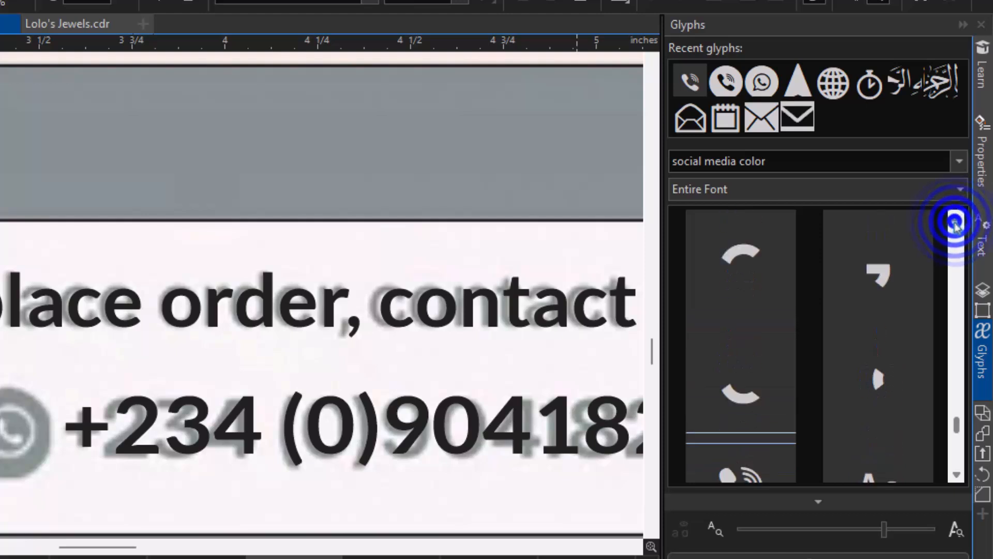
{"action": "left_click", "coordinate": [955, 221]}
{"action": "left_click", "coordinate": [955, 223]}
{"action": "left_click", "coordinate": [955, 222]}
{"action": "left_click", "coordinate": [956, 221]}
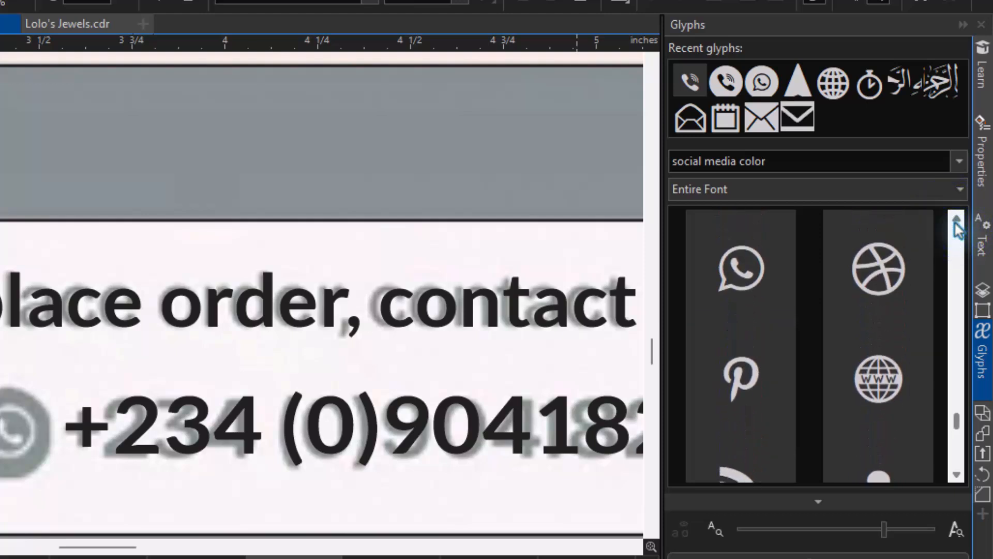
{"action": "left_click_drag", "start_coordinate": [745, 276], "coordinate": [36, 404]}
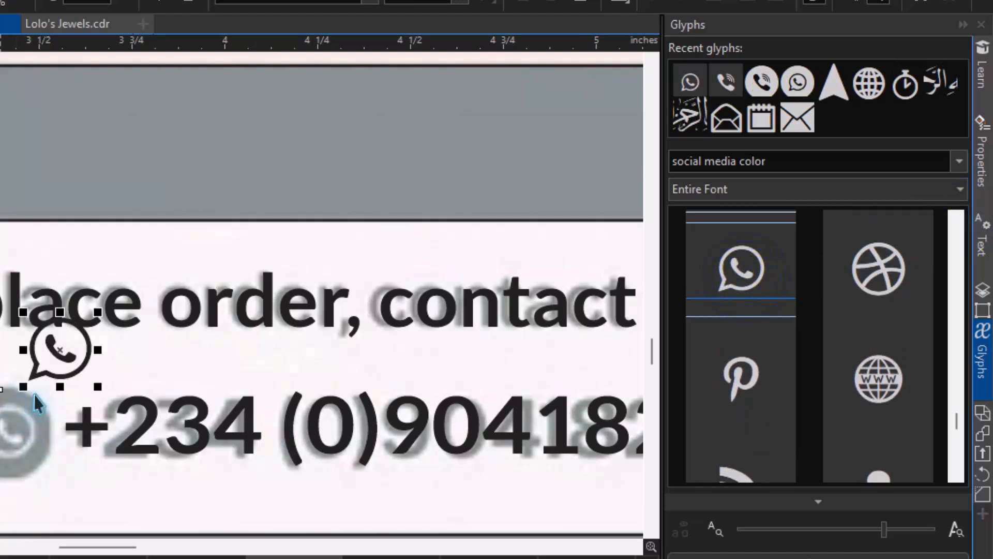
Step: Find the solid circle glyph in the social media color font, add it to the design and set it beside the faded phone icon
{"action": "left_click", "coordinate": [956, 223]}
{"action": "left_click", "coordinate": [956, 222]}
{"action": "left_click", "coordinate": [956, 223]}
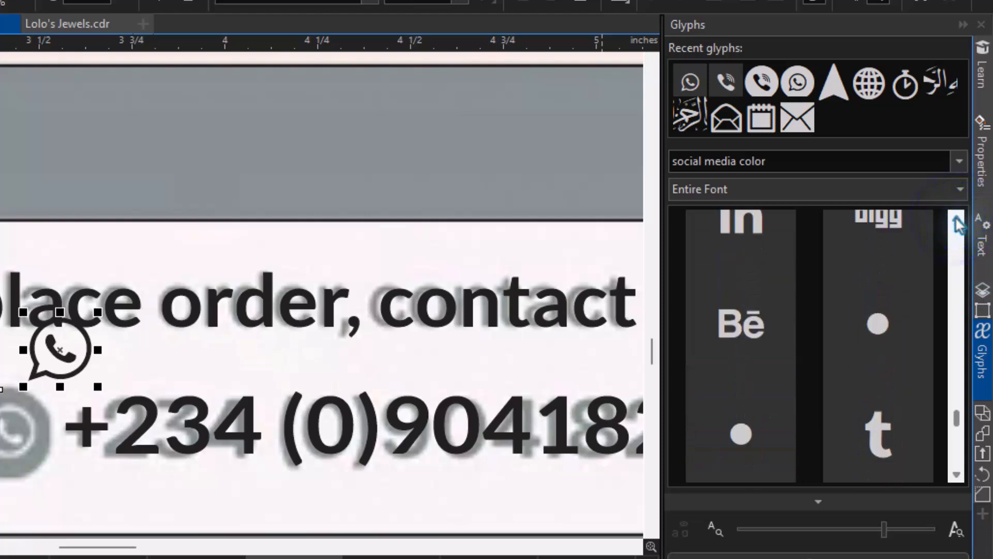
{"action": "left_click", "coordinate": [956, 222]}
{"action": "left_click", "coordinate": [956, 222]}
{"action": "left_click", "coordinate": [956, 222]}
{"action": "left_click", "coordinate": [956, 222]}
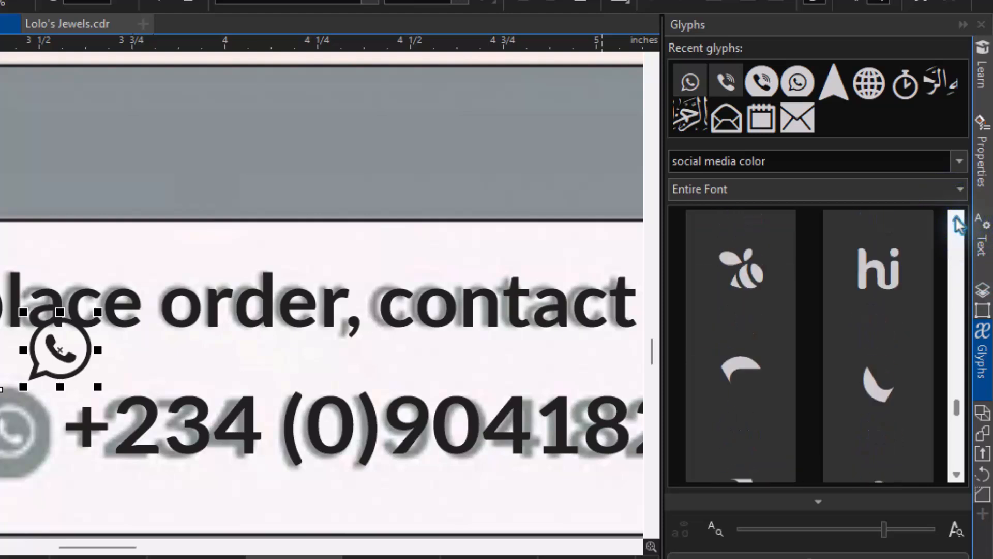
{"action": "left_click", "coordinate": [956, 222]}
{"action": "left_click", "coordinate": [957, 223]}
{"action": "left_click", "coordinate": [956, 222]}
{"action": "left_click", "coordinate": [956, 223]}
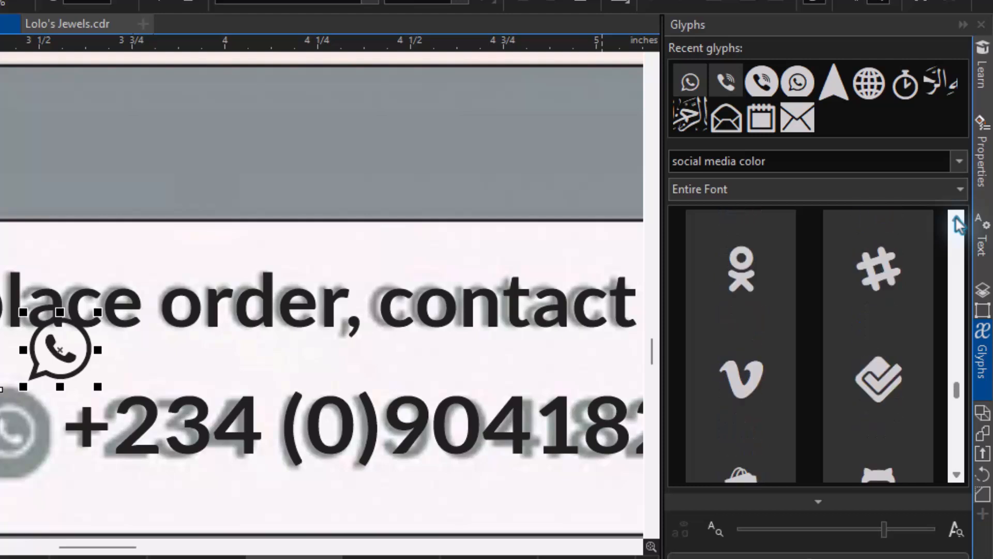
{"action": "left_click", "coordinate": [956, 223]}
{"action": "left_click", "coordinate": [956, 222]}
{"action": "left_click", "coordinate": [956, 223]}
{"action": "left_click", "coordinate": [957, 222]}
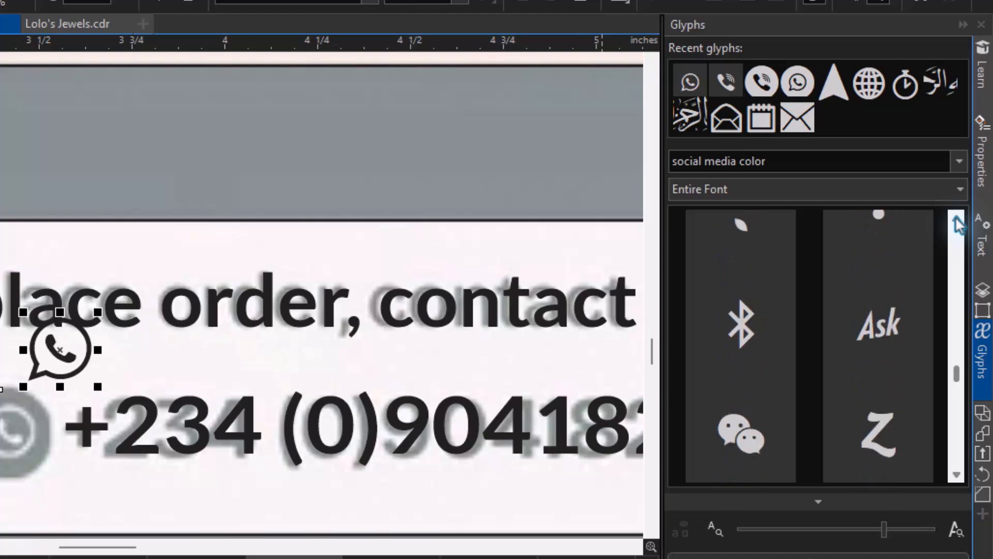
{"action": "left_click", "coordinate": [956, 223]}
{"action": "left_click", "coordinate": [956, 223]}
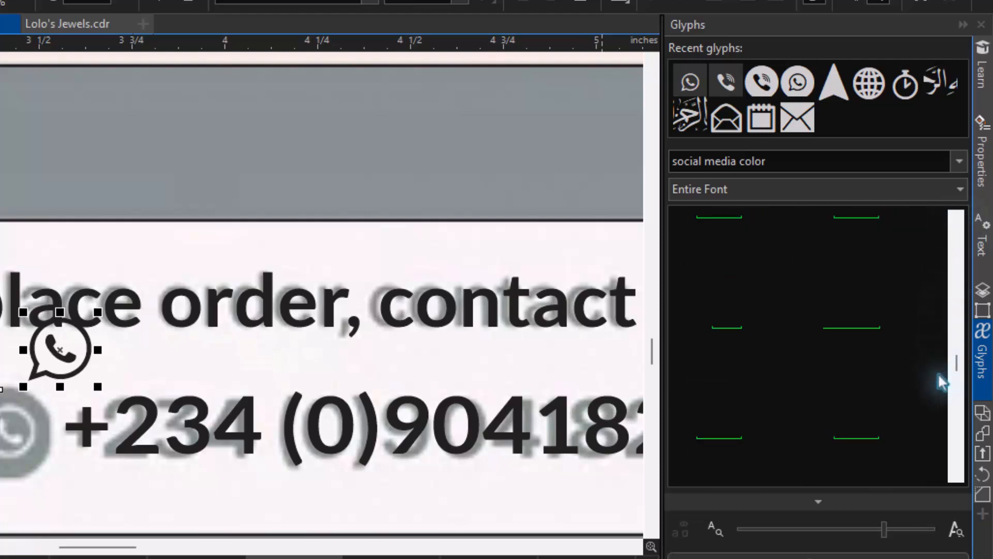
{"action": "left_click_drag", "start_coordinate": [955, 364], "coordinate": [952, 444]}
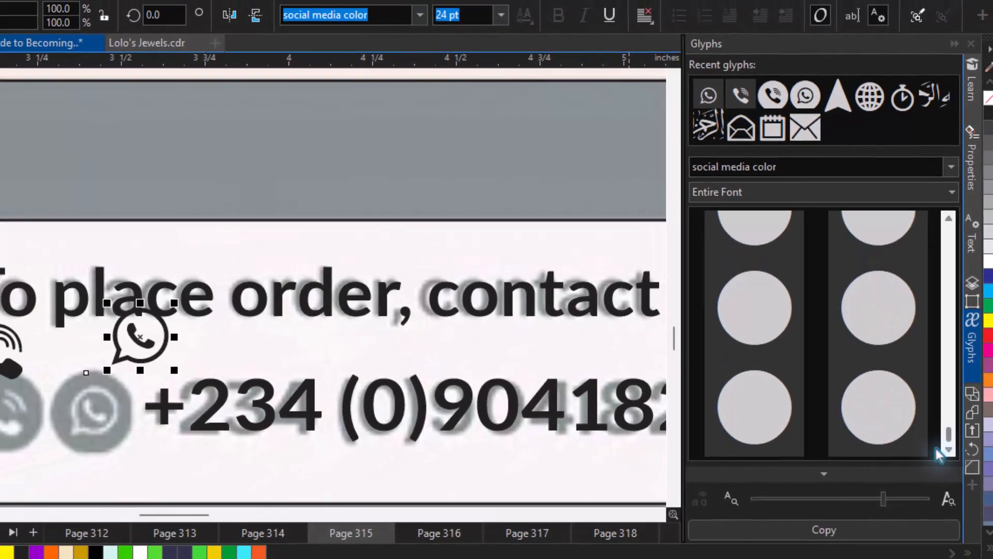
{"action": "left_click_drag", "start_coordinate": [766, 401], "coordinate": [107, 430]}
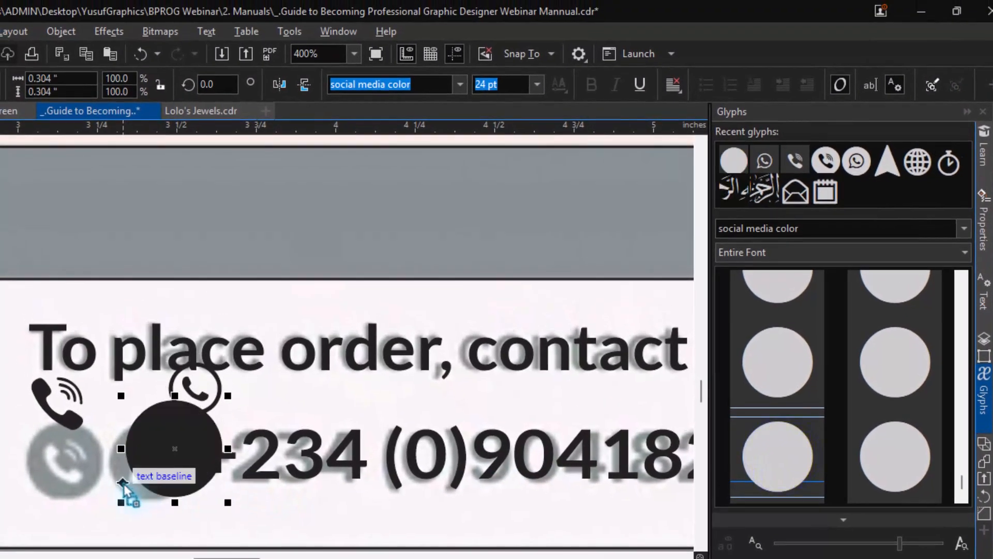
{"action": "left_click_drag", "start_coordinate": [189, 456], "coordinate": [138, 519]}
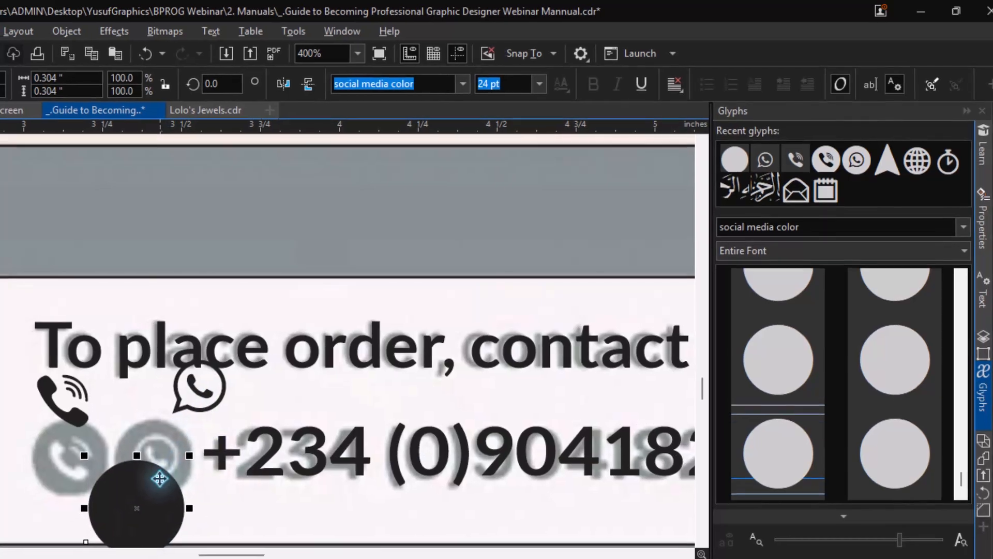
{"action": "left_click_drag", "start_coordinate": [157, 481], "coordinate": [88, 358]}
Step: Fit the plain phone-call and WhatsApp glyphs over their faded icons, scaling the WhatsApp glyph to about 0.154 in
{"action": "left_click_drag", "start_coordinate": [169, 383], "coordinate": [185, 425]}
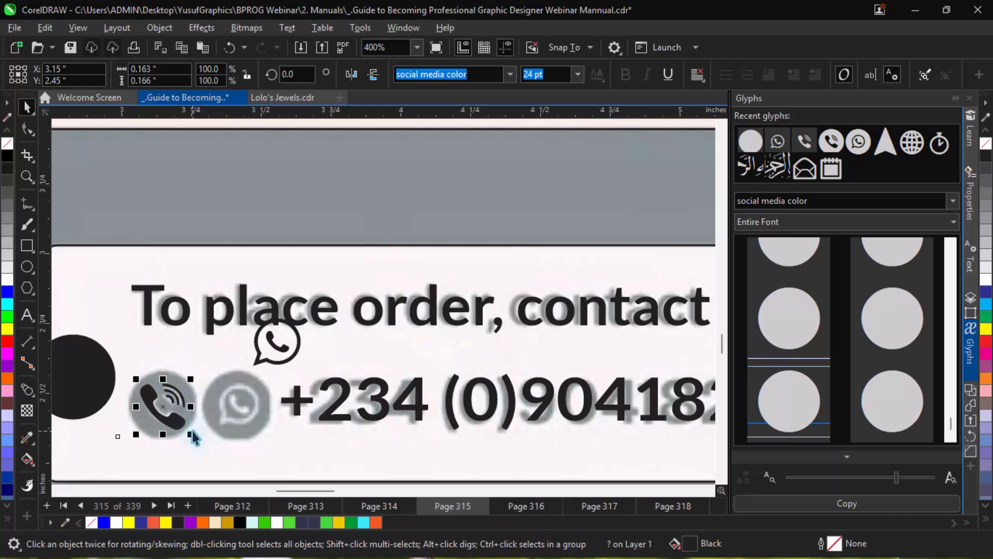
{"action": "key", "text": "shift"}
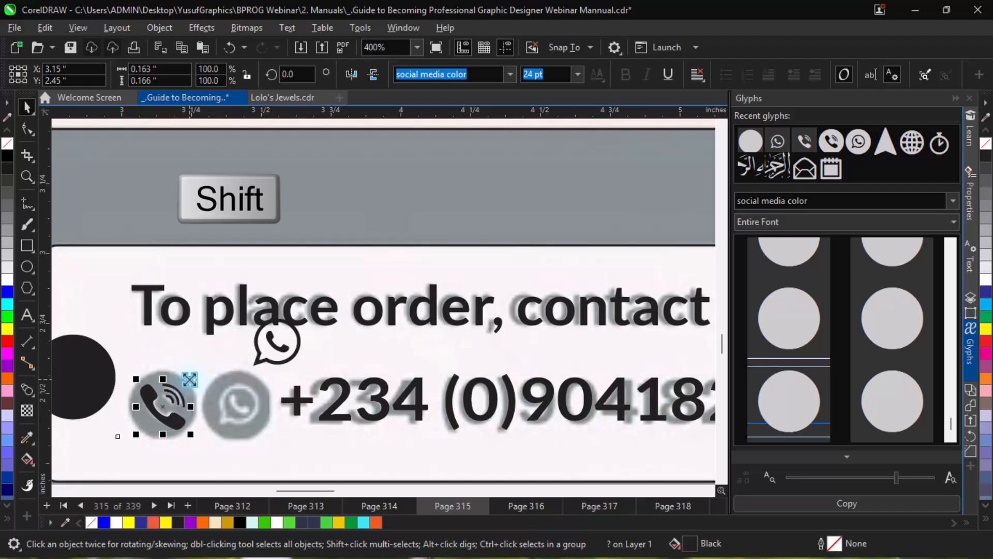
{"action": "left_click_drag", "start_coordinate": [188, 379], "coordinate": [181, 378]}
{"action": "key", "text": "z"}
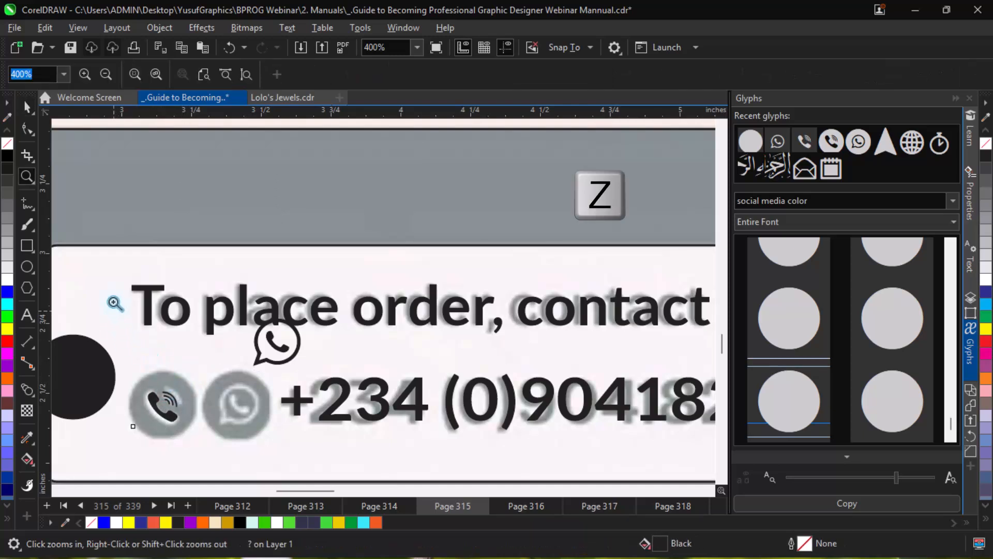
{"action": "left_click_drag", "start_coordinate": [291, 428], "coordinate": [339, 444]}
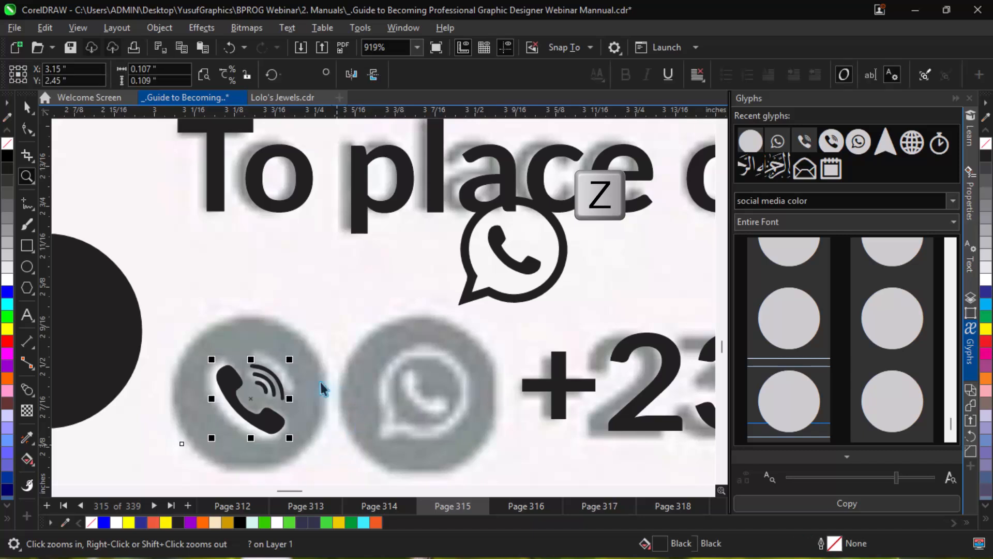
{"action": "mouse_move", "coordinate": [291, 358]}
{"action": "left_mouse_down"}
{"action": "mouse_move", "coordinate": [317, 344]}
{"action": "mouse_move", "coordinate": [301, 348]}
{"action": "left_mouse_up"}
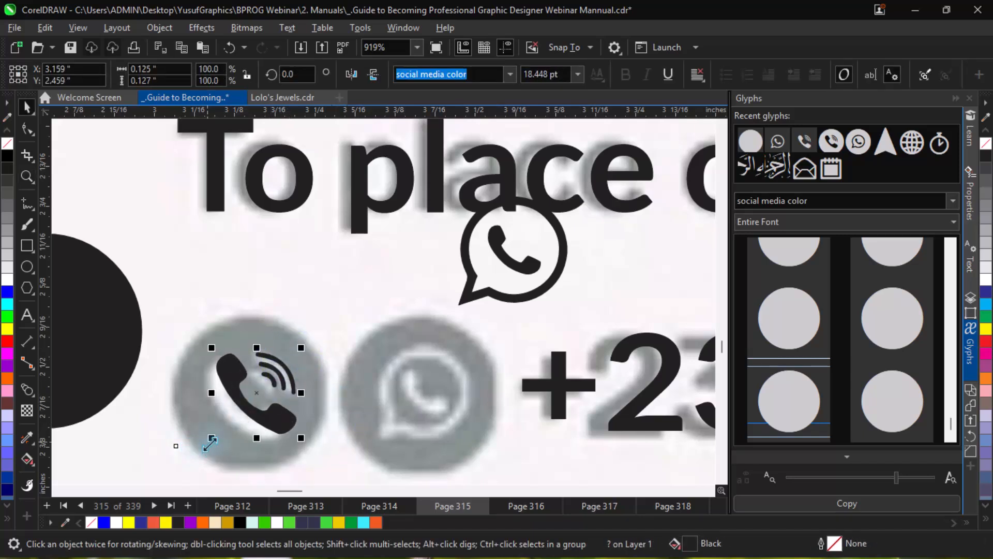
{"action": "left_click_drag", "start_coordinate": [211, 439], "coordinate": [199, 453]}
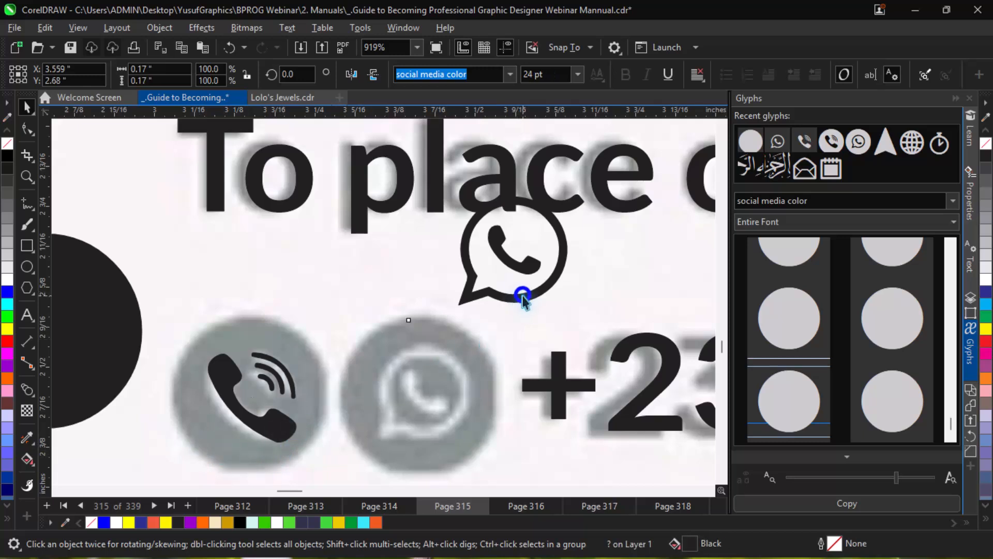
{"action": "left_click_drag", "start_coordinate": [523, 297], "coordinate": [442, 436]}
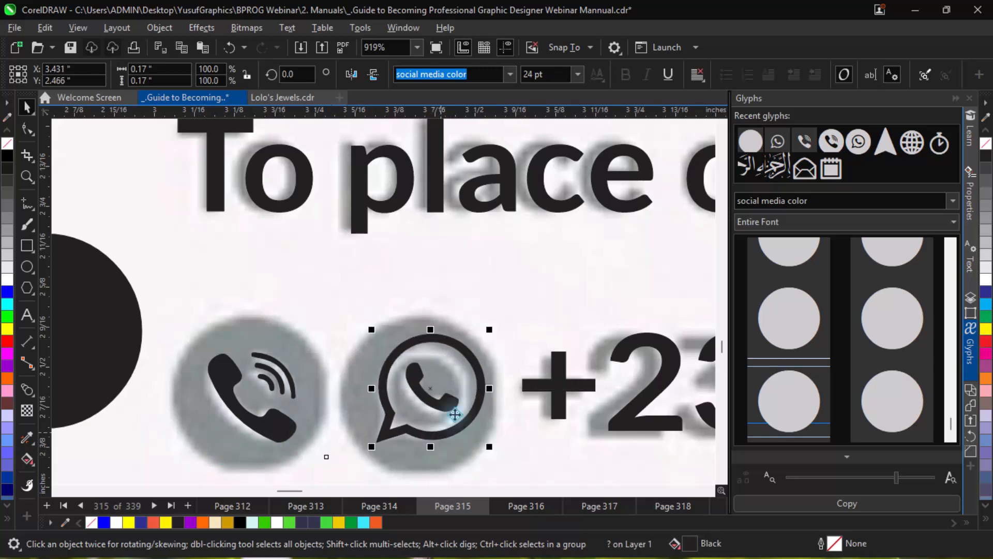
{"action": "mouse_move", "coordinate": [490, 329]}
{"action": "left_mouse_down"}
{"action": "mouse_move", "coordinate": [470, 337]}
{"action": "mouse_move", "coordinate": [486, 339]}
{"action": "left_mouse_up"}
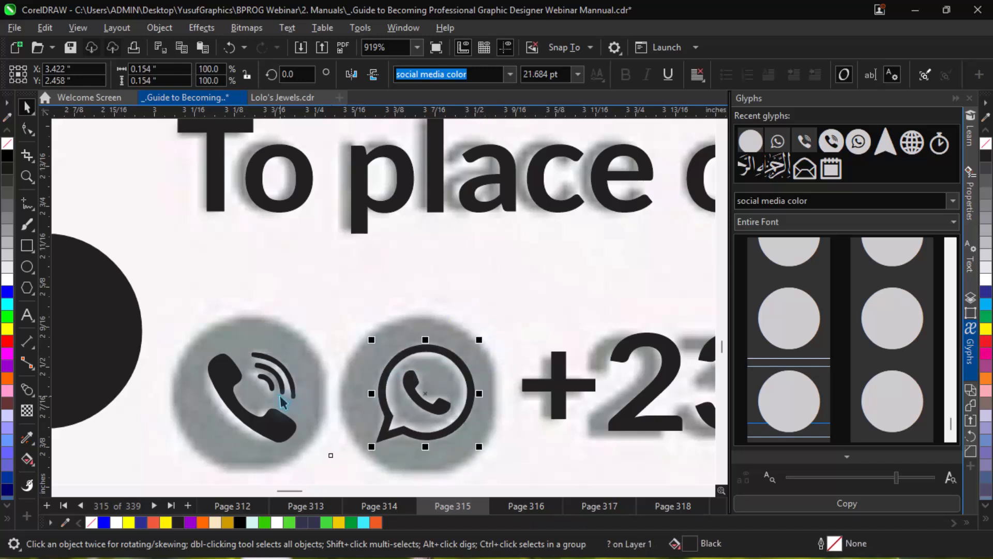
Step: Give the solid circle a black outline and no fill, and fit it around the WhatsApp glyph at about 0.236 in wide
{"action": "left_click_drag", "start_coordinate": [128, 379], "coordinate": [460, 347]}
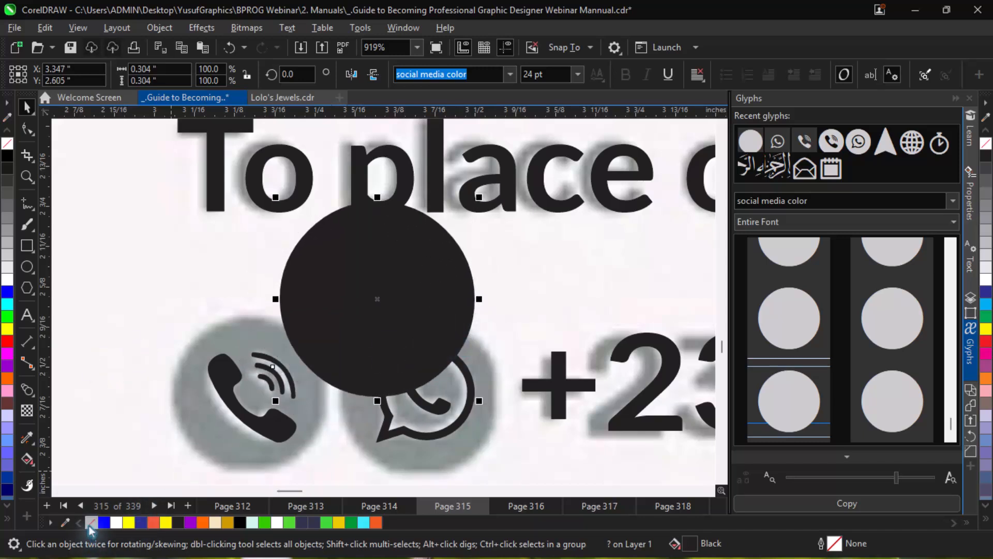
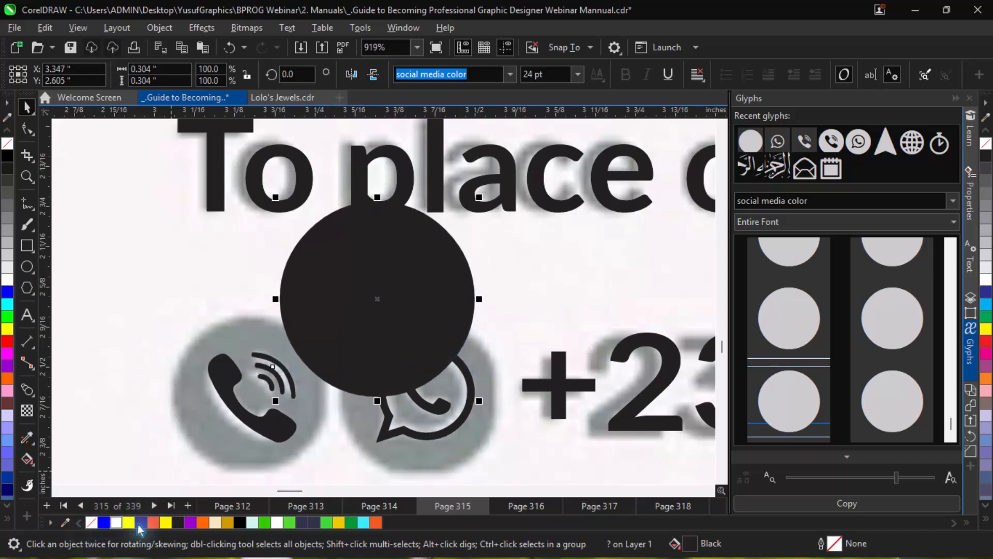
{"action": "left_click", "coordinate": [178, 522]}
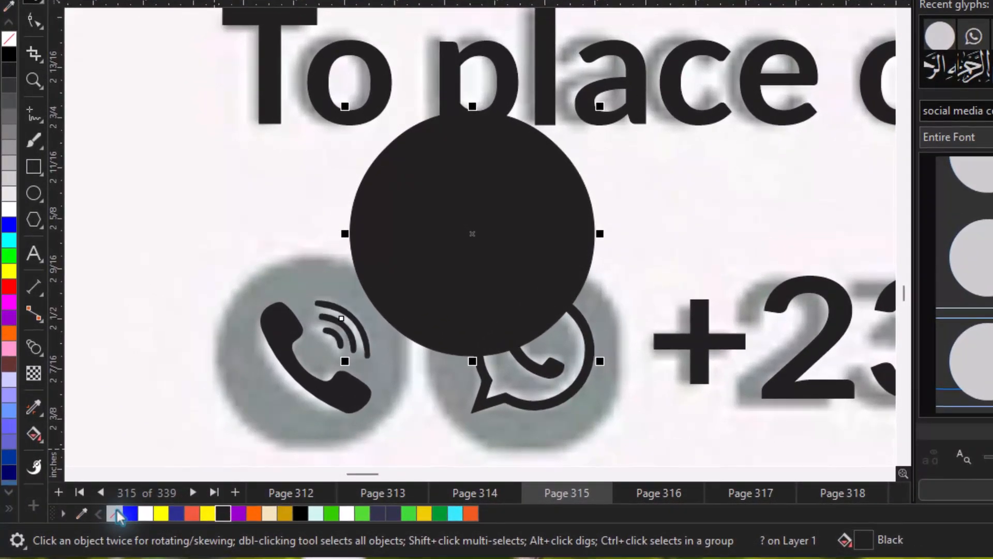
{"action": "left_click", "coordinate": [115, 514]}
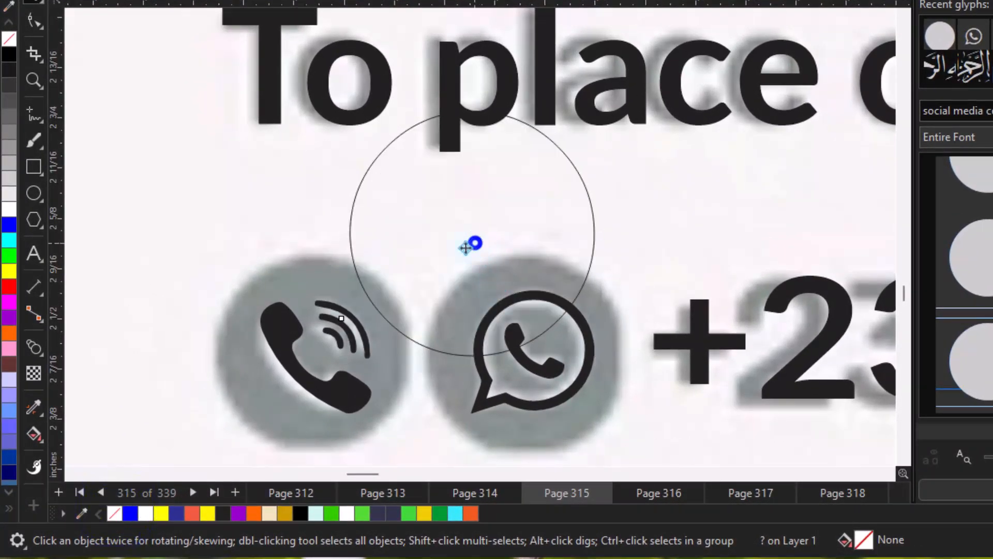
{"action": "left_click_drag", "start_coordinate": [466, 248], "coordinate": [556, 357]}
{"action": "left_click_drag", "start_coordinate": [679, 218], "coordinate": [624, 269]}
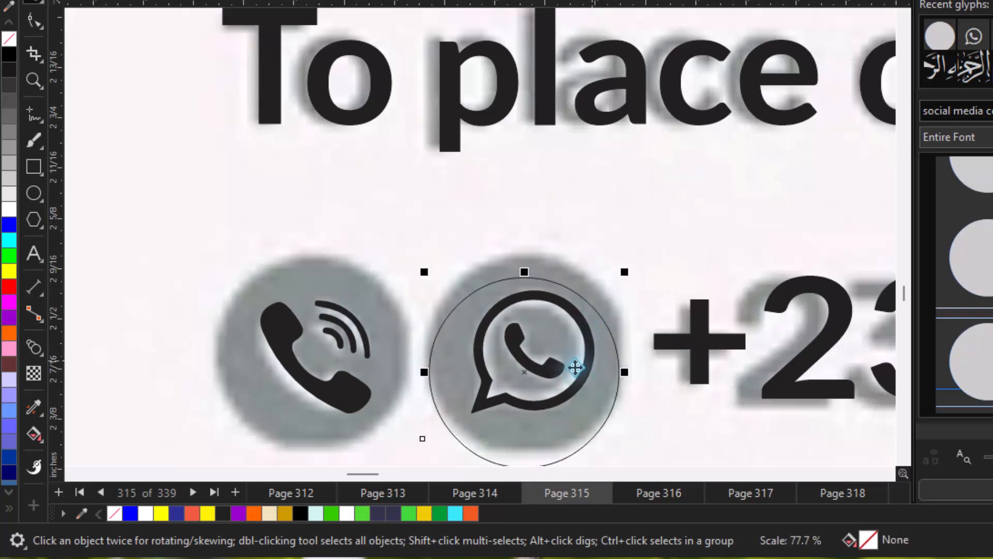
{"action": "left_click_drag", "start_coordinate": [599, 368], "coordinate": [603, 355]}
Step: Align the centers of the outlined circle and the WhatsApp glyph both horizontally and vertically
{"action": "key", "text": "shift"}
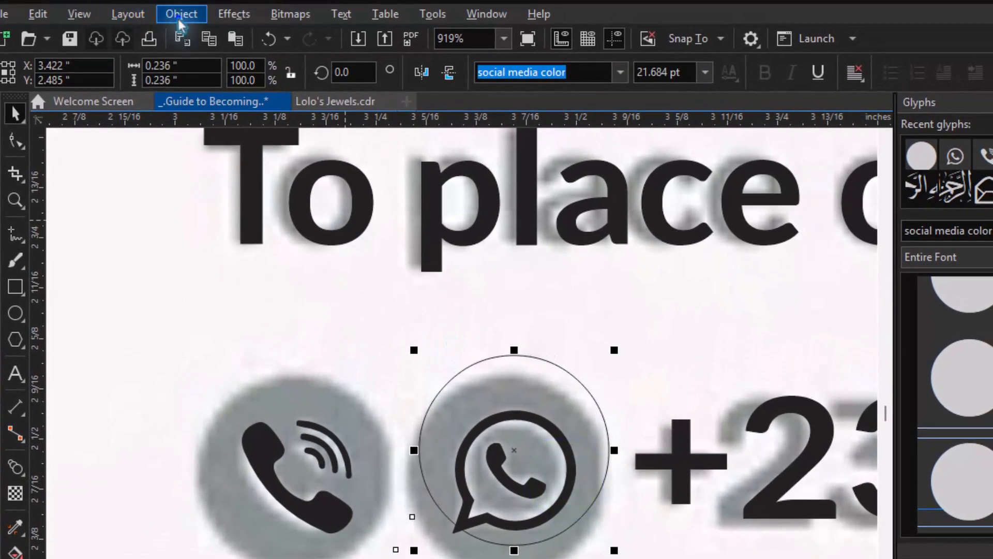
{"action": "left_click", "coordinate": [181, 14]}
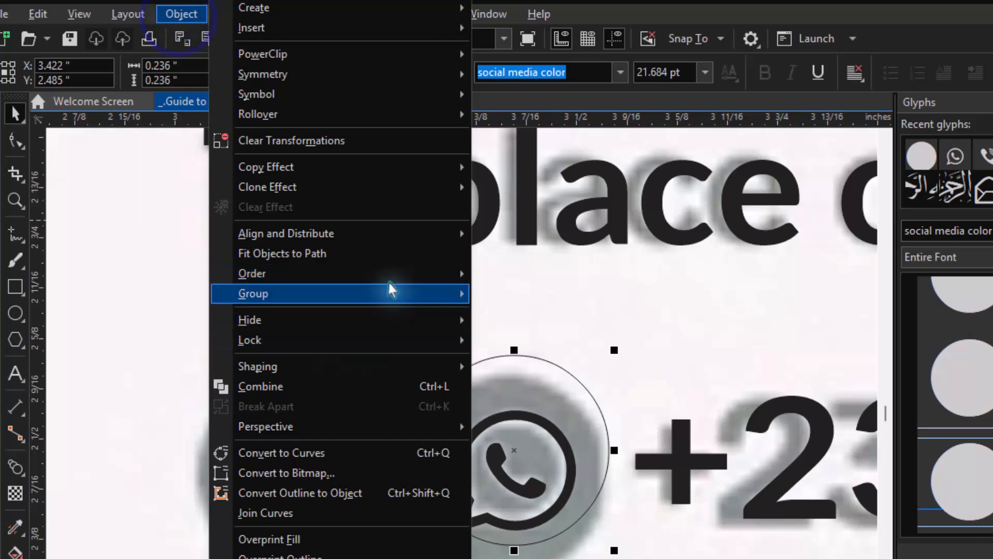
{"action": "key", "text": "c"}
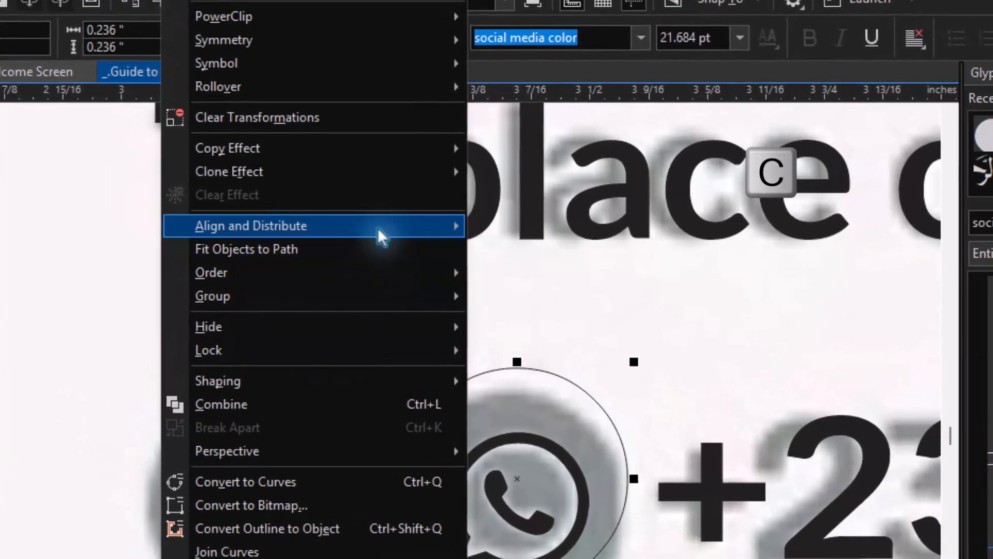
{"action": "mouse_move", "coordinate": [450, 226]}
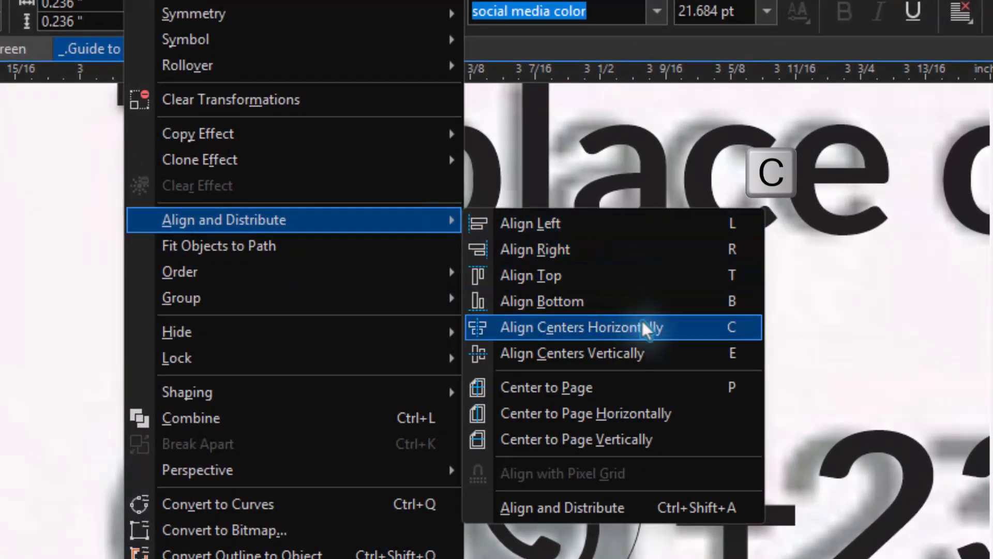
{"action": "left_click", "coordinate": [649, 328]}
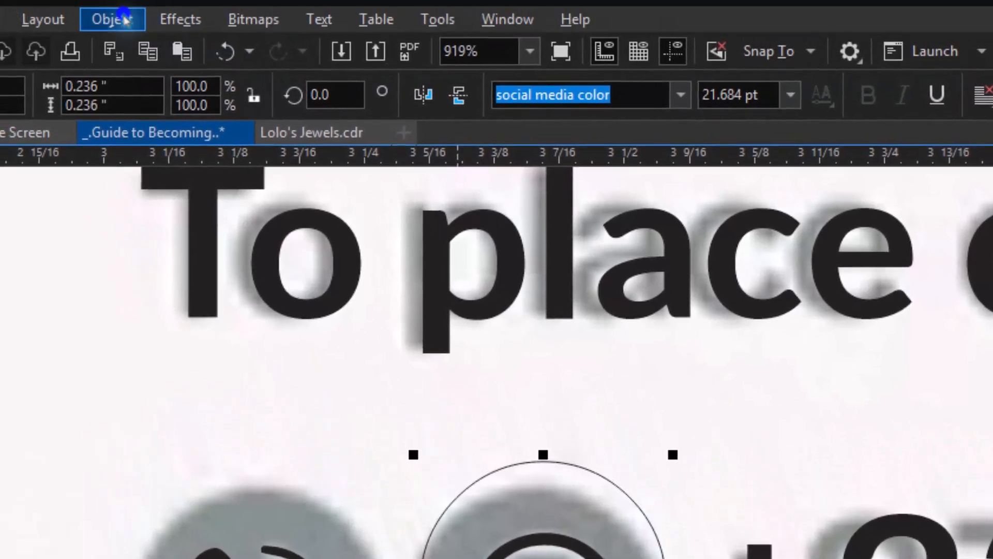
{"action": "left_click", "coordinate": [88, 0]}
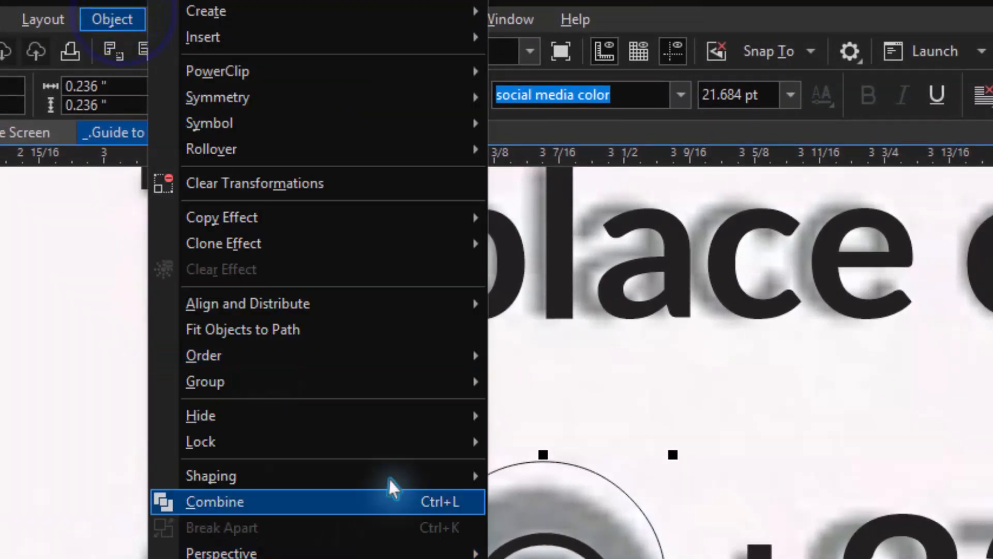
{"action": "mouse_move", "coordinate": [408, 311]}
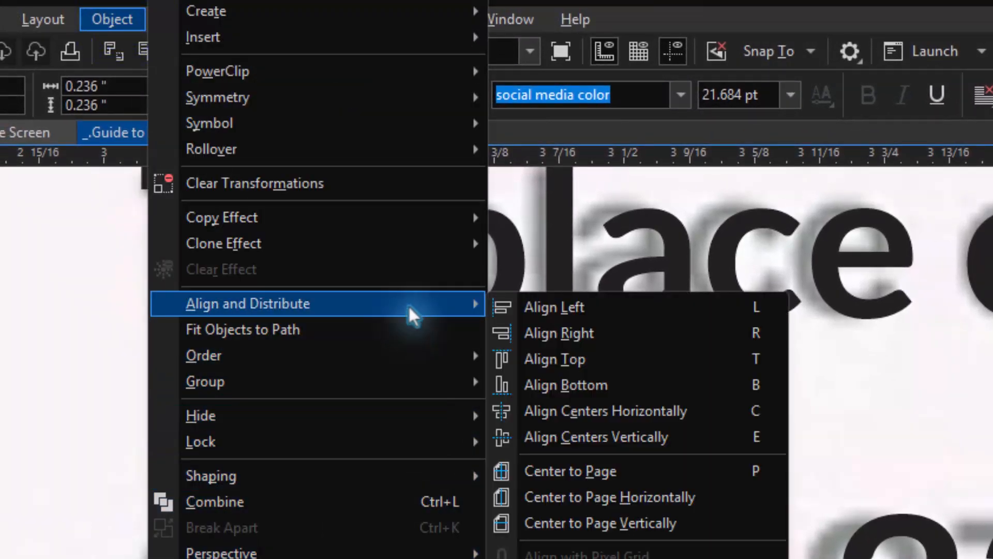
{"action": "left_click", "coordinate": [722, 435]}
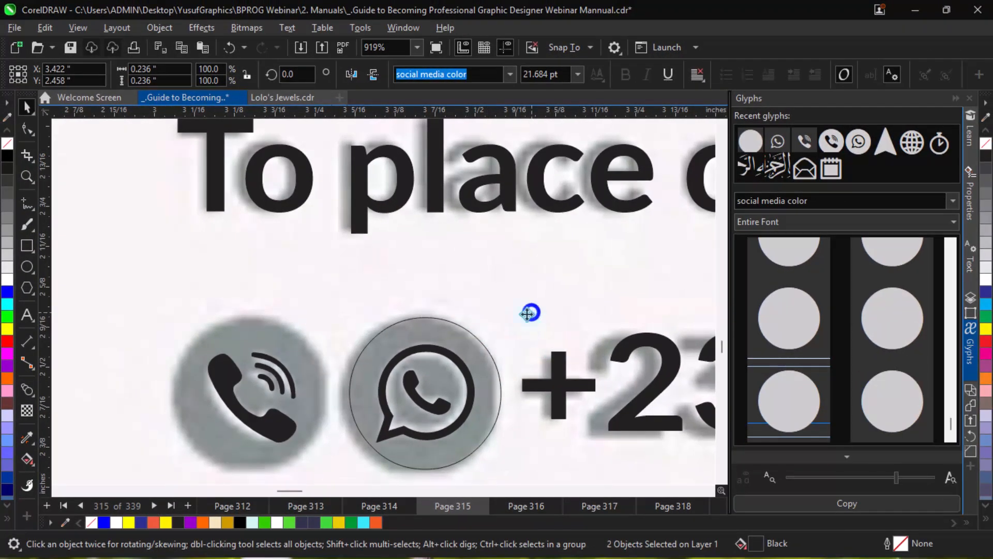
{"action": "left_click", "coordinate": [529, 312]}
Step: Enlarge the circle around the WhatsApp glyph from its center to about 0.251 in and place a copy around the phone-call glyph
{"action": "left_click", "coordinate": [470, 337]}
{"action": "key", "text": "shift"}
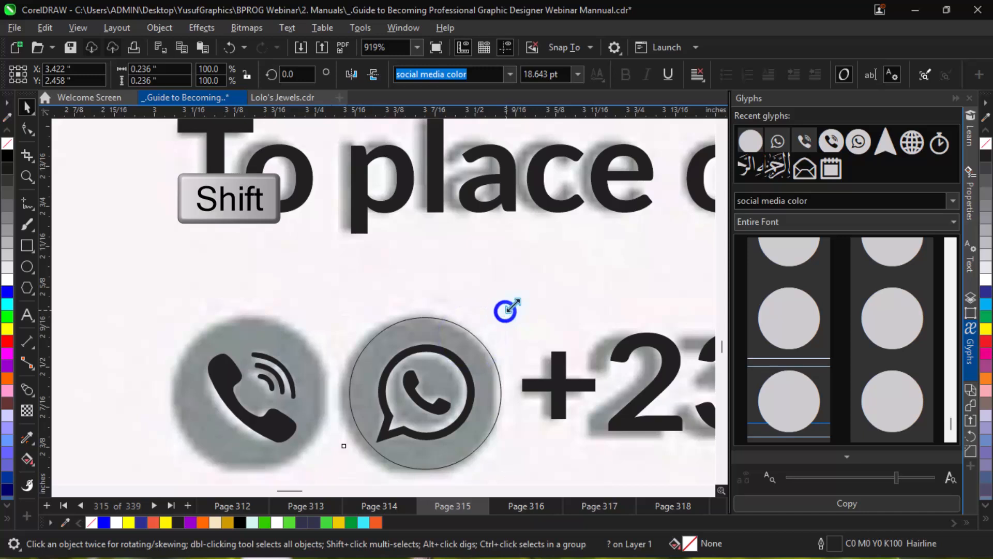
{"action": "mouse_move", "coordinate": [509, 309]}
{"action": "left_mouse_down"}
{"action": "mouse_move", "coordinate": [515, 299]}
{"action": "mouse_move", "coordinate": [508, 306]}
{"action": "left_mouse_up"}
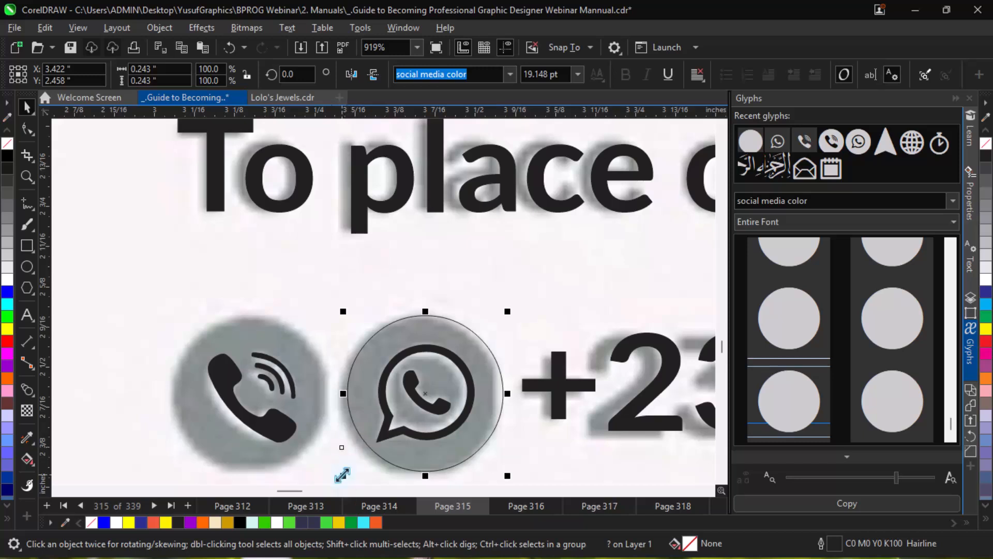
{"action": "left_click_drag", "start_coordinate": [337, 472], "coordinate": [340, 453]}
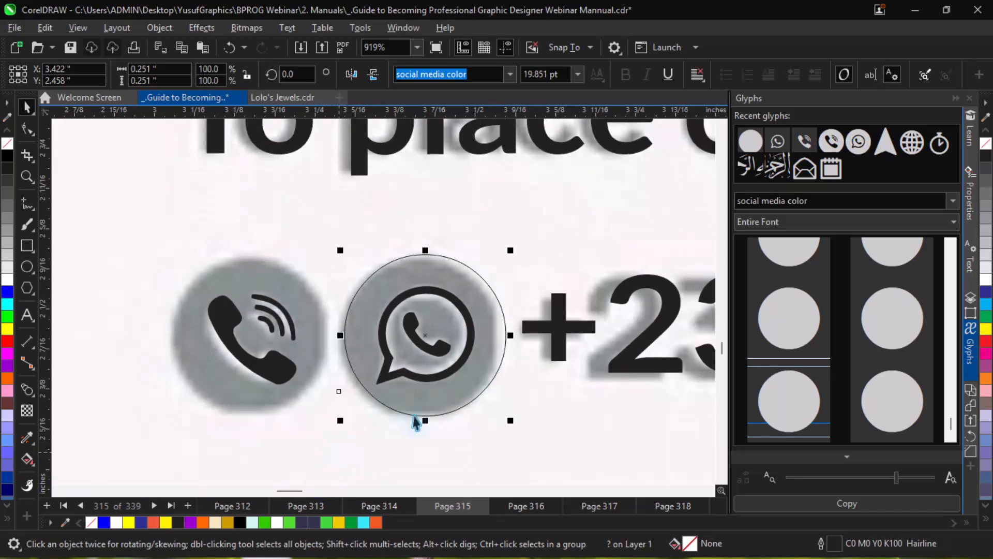
{"action": "left_click_drag", "start_coordinate": [492, 373], "coordinate": [318, 373]}
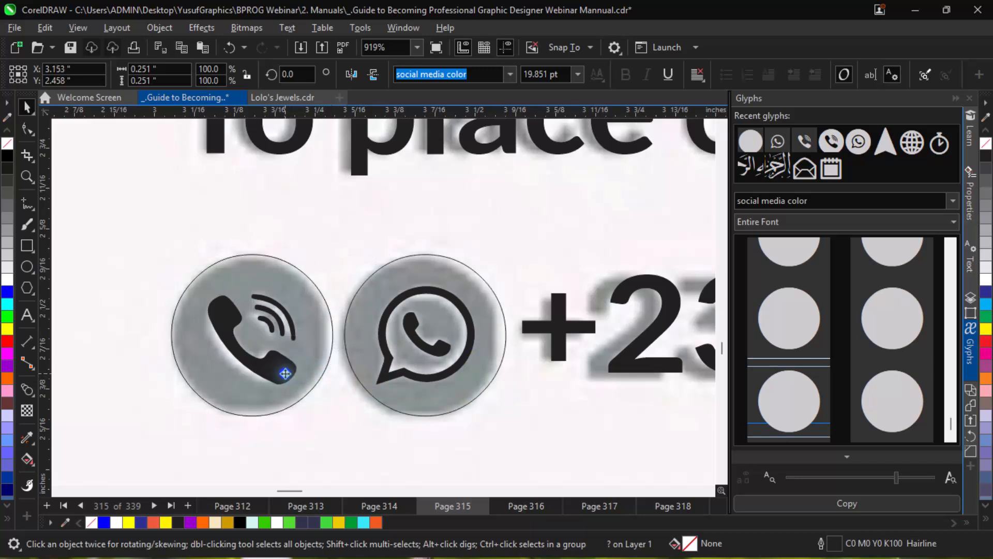
Step: Try to align the copied circle's center to the phone-call glyph, and undo the alignment
{"action": "key", "text": "Escape"}
{"action": "left_click", "coordinate": [309, 382]}
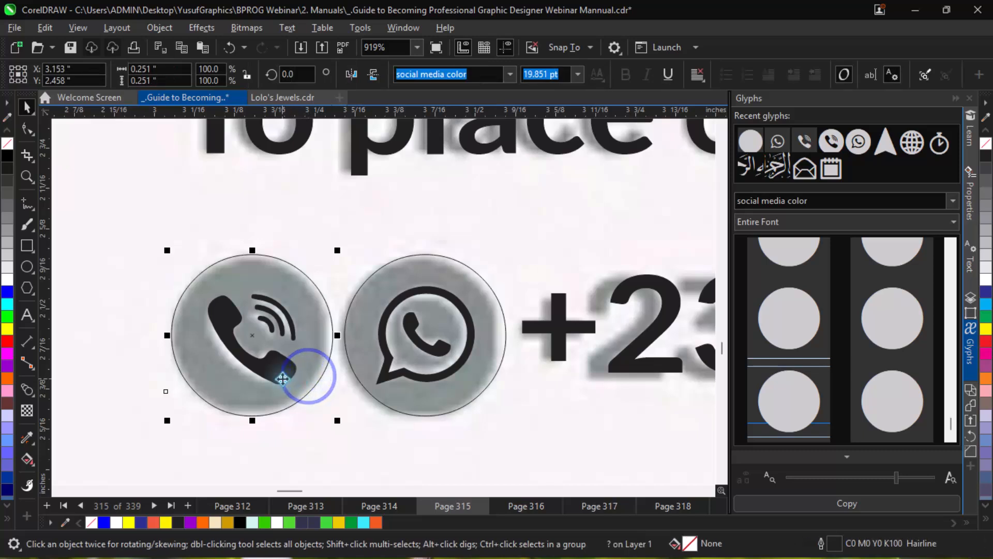
{"action": "left_click", "coordinate": [285, 373]}
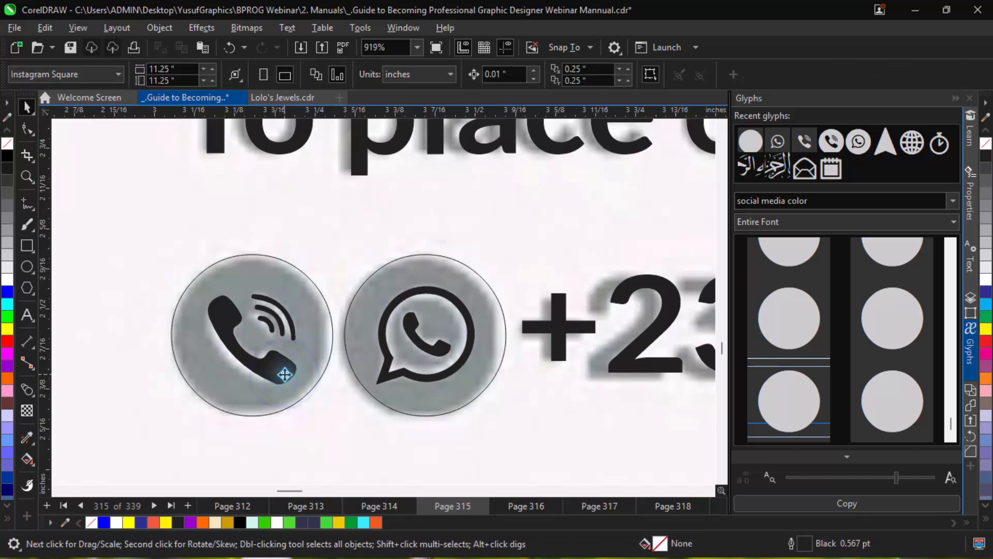
{"action": "left_click", "coordinate": [299, 401]}
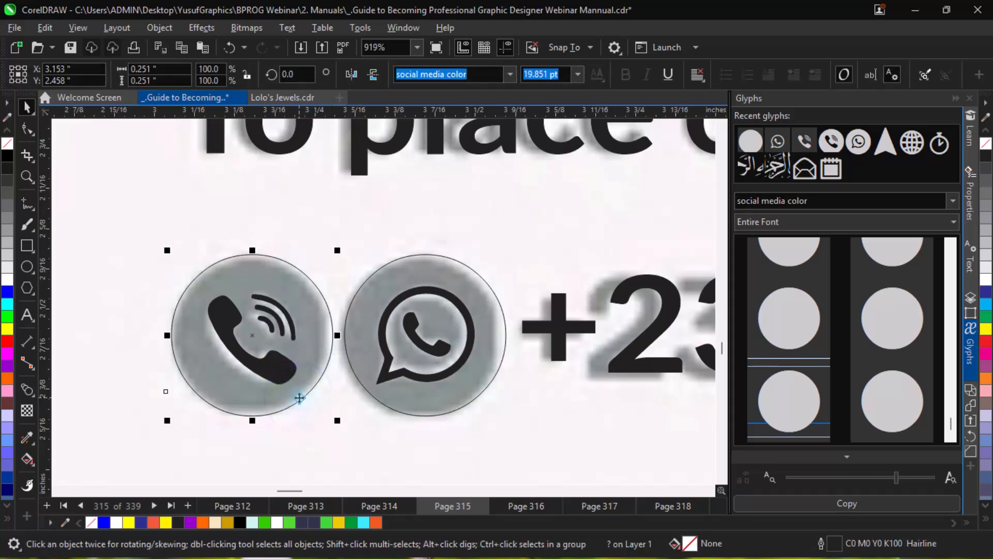
{"action": "left_click_drag", "start_coordinate": [299, 398], "coordinate": [233, 398]}
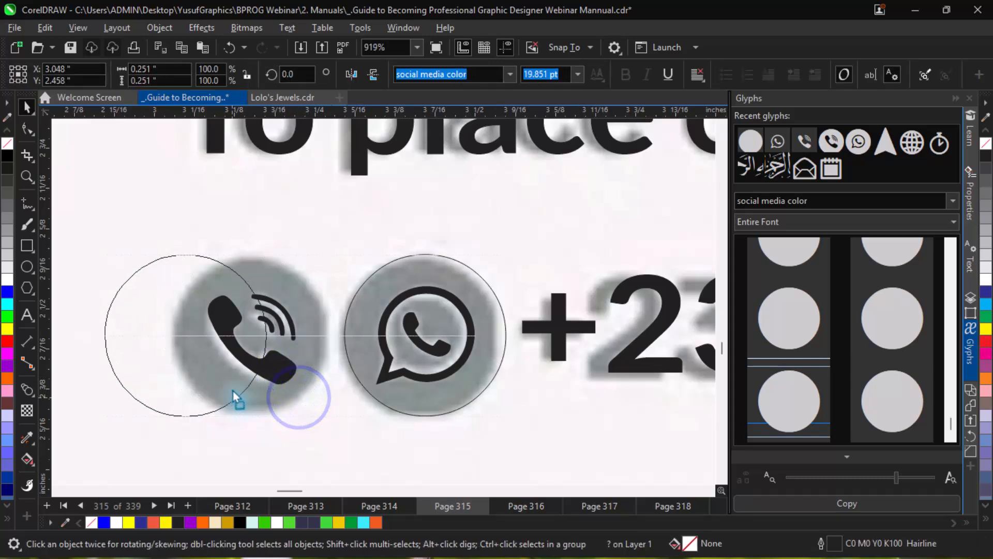
{"action": "left_click", "coordinate": [284, 374], "text": "shift"}
{"action": "key", "text": "e"}
{"action": "key", "text": "c"}
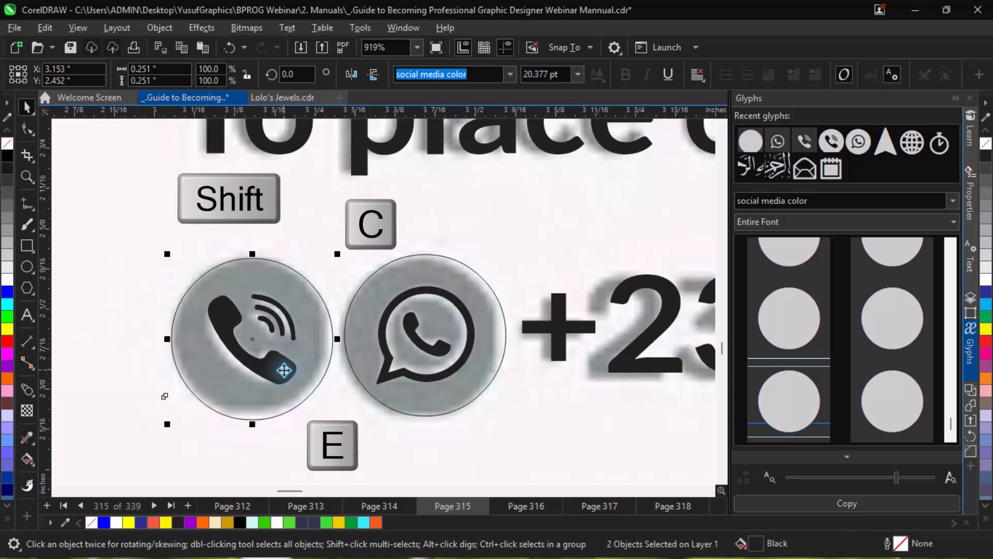
{"action": "left_click", "coordinate": [341, 356]}
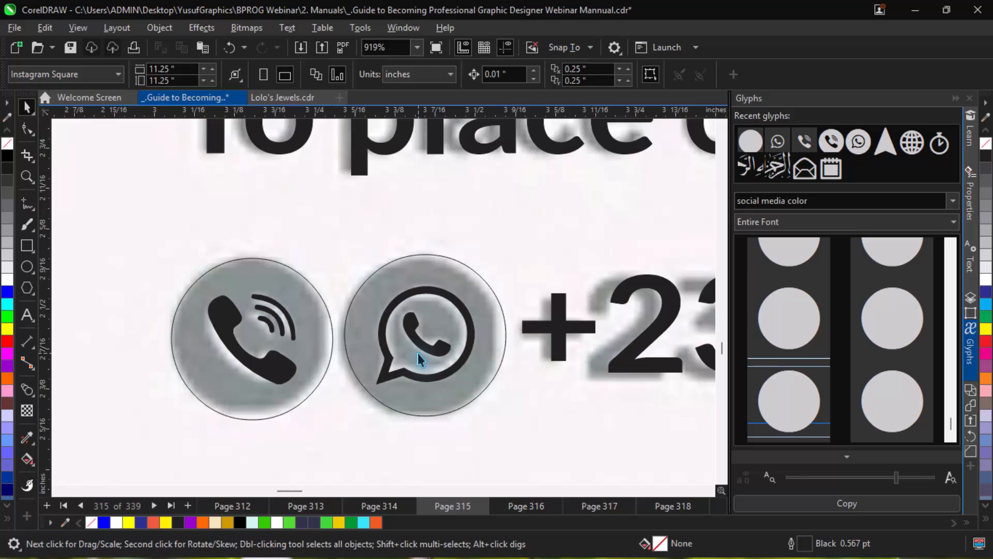
{"action": "key", "text": "ctrl+z"}
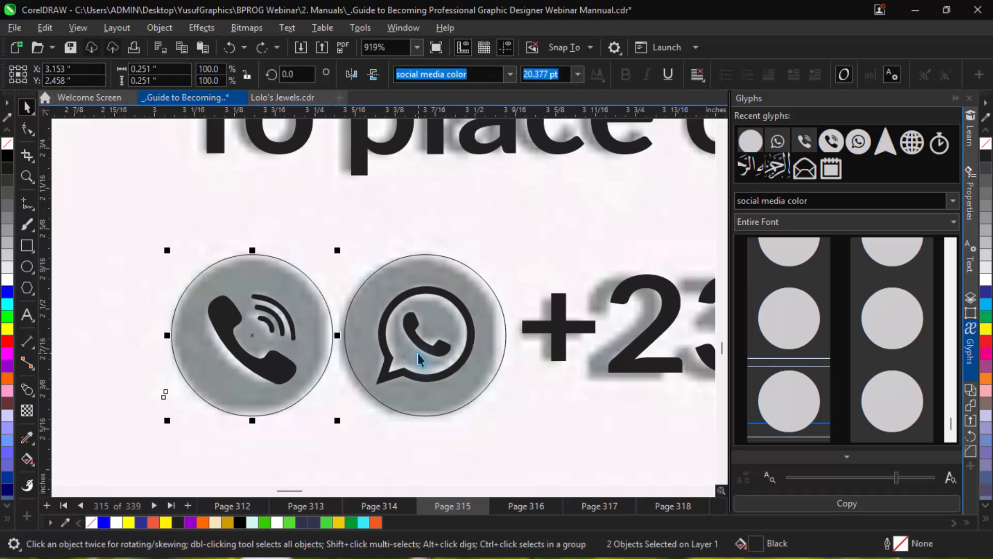
{"action": "key", "text": "ctrl+z"}
{"action": "key", "text": "ctrl+z"}
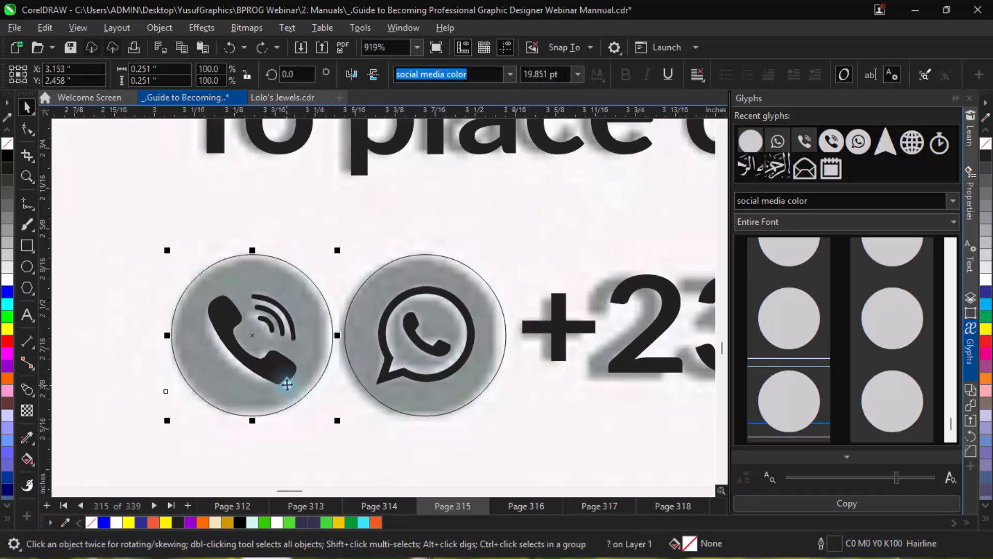
Step: Align the phone-call glyph's center to its surrounding circle both horizontally and vertically
{"action": "left_click", "coordinate": [222, 400], "text": "shift"}
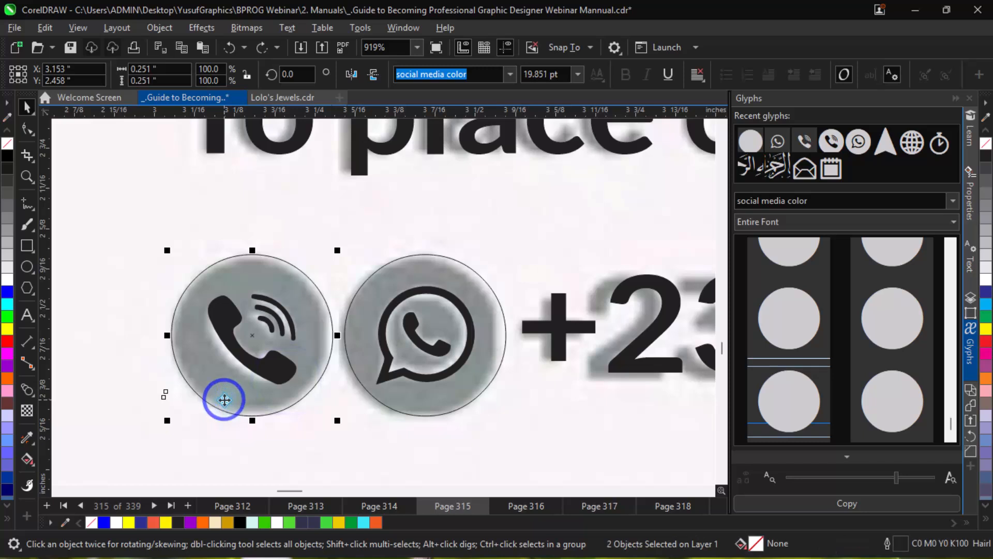
{"action": "key", "text": "c"}
{"action": "key", "text": "e"}
{"action": "key", "text": "Escape"}
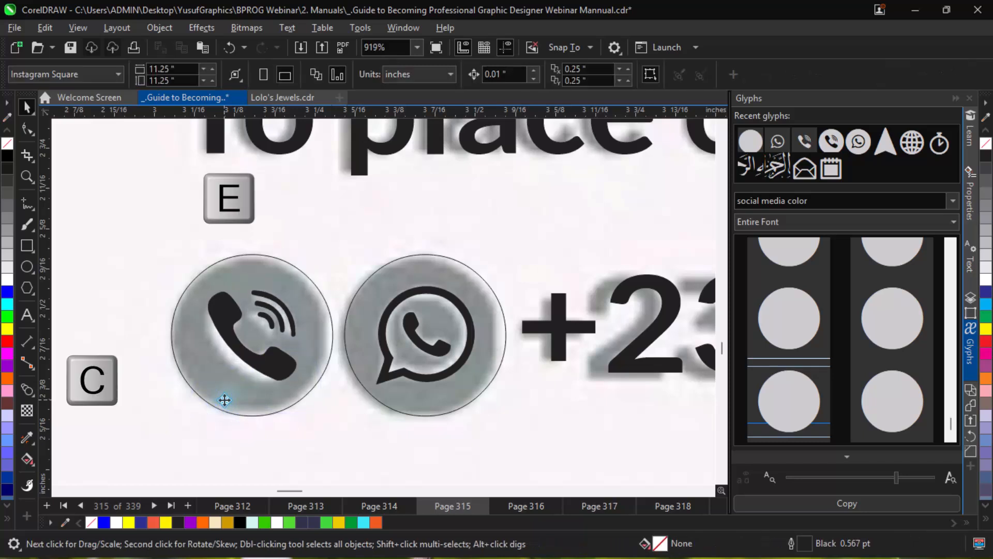
Step: Place a copy of the phone-call icon's outlined circle over the faded location icon, keeping it level with the original
{"action": "left_click", "coordinate": [320, 369]}
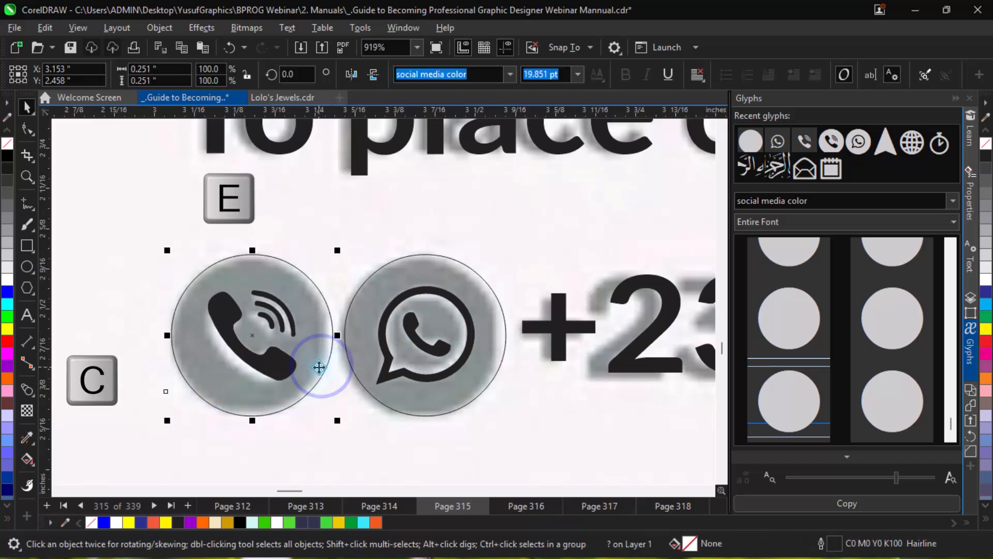
{"action": "key", "text": "F4"}
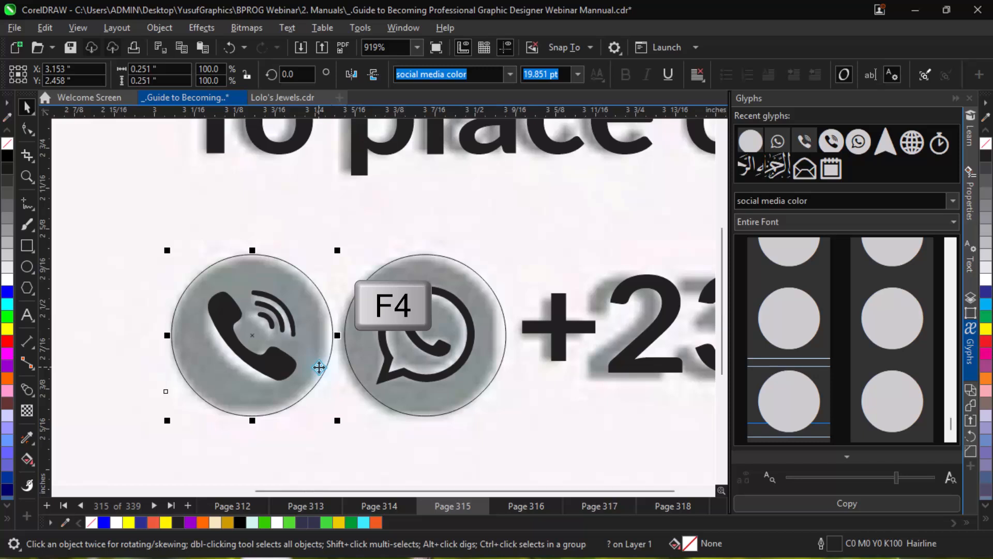
{"action": "key", "text": "z"}
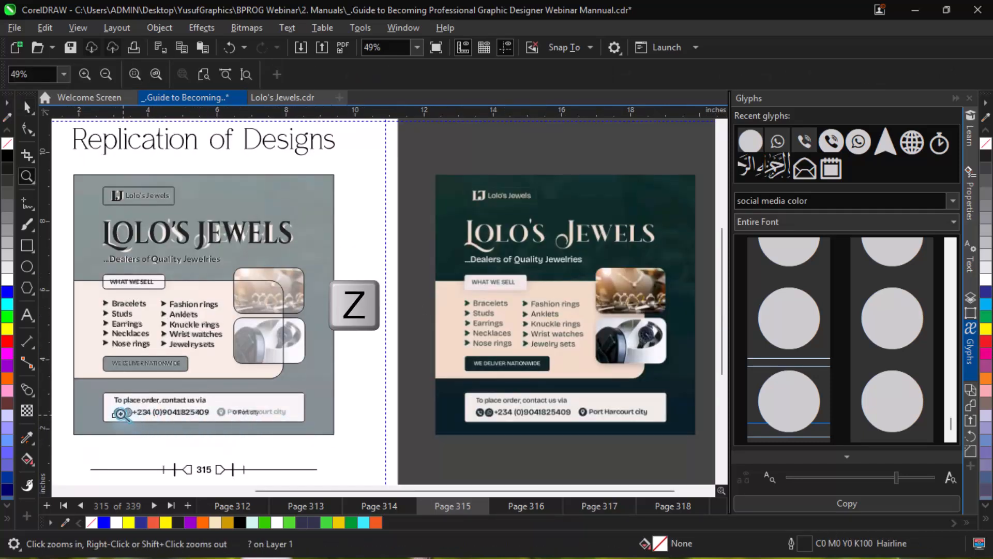
{"action": "left_click_drag", "start_coordinate": [109, 396], "coordinate": [318, 435]}
{"action": "key", "text": "space"}
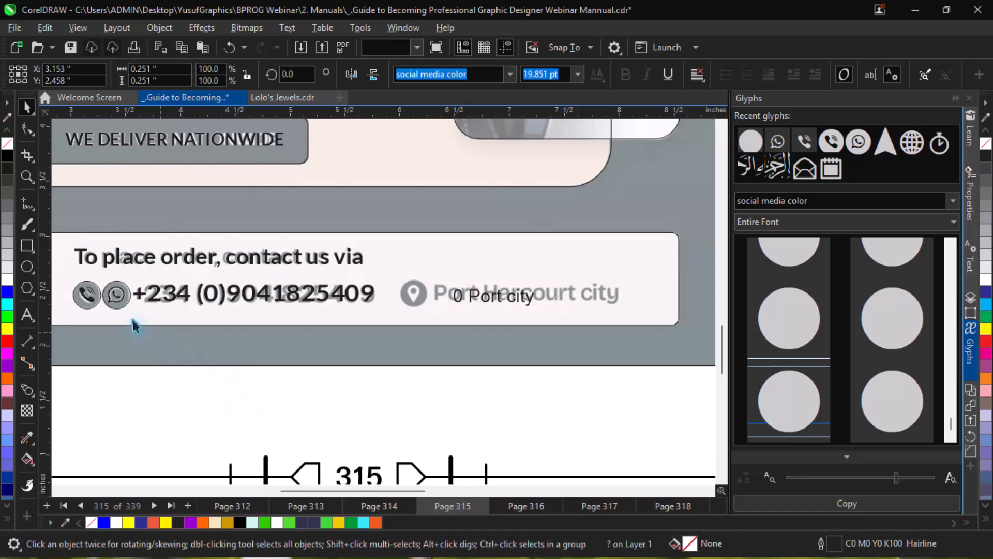
{"action": "key", "text": "Escape"}
{"action": "left_click_drag", "start_coordinate": [126, 311], "coordinate": [422, 336]}
{"action": "key", "text": "space"}
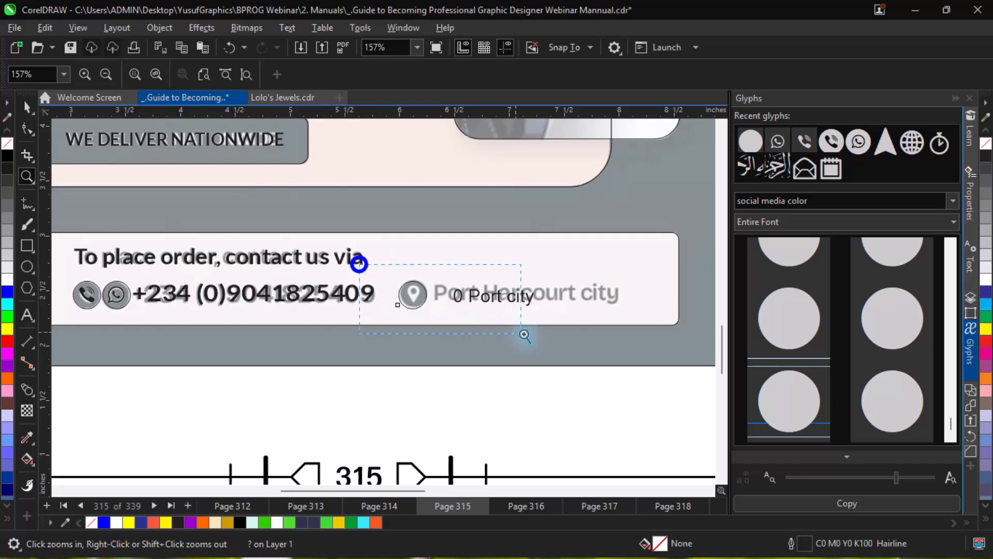
{"action": "left_click_drag", "start_coordinate": [525, 335], "coordinate": [618, 336]}
{"action": "key", "text": "space"}
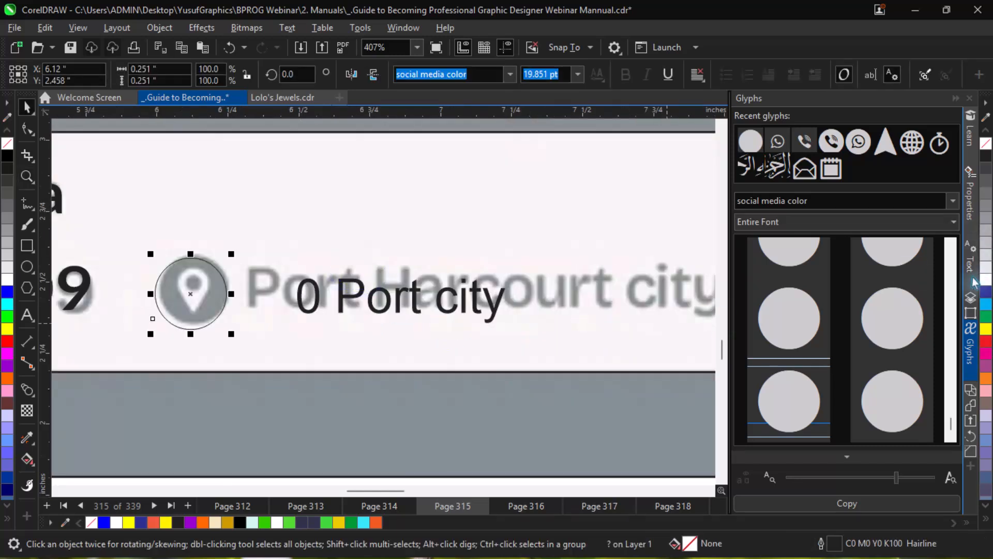
Step: Browse the social media color glyphs for a location pin, try one from the Icons South St font, and undo the placement
{"action": "left_click", "coordinate": [951, 247]}
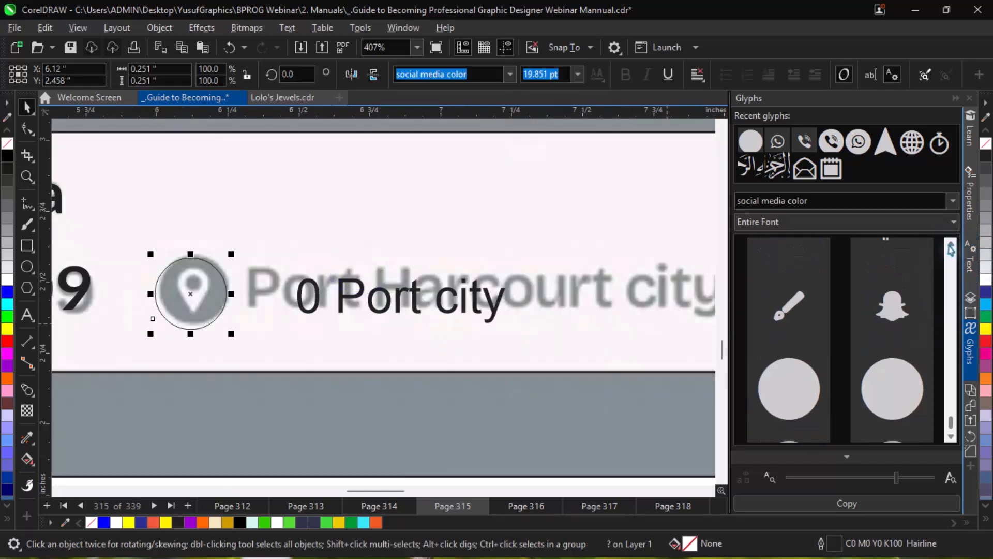
{"action": "left_click", "coordinate": [951, 247]}
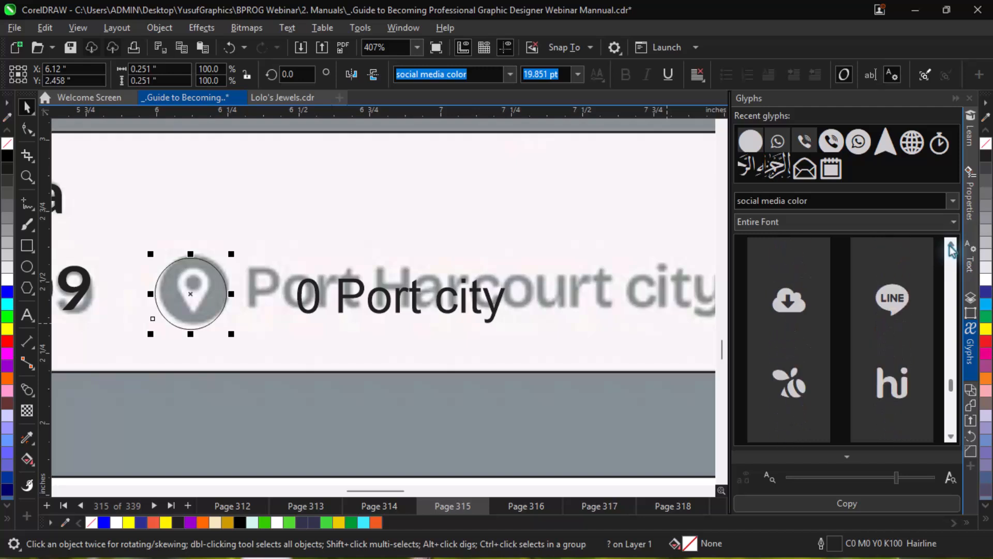
{"action": "left_click_drag", "start_coordinate": [951, 357], "coordinate": [952, 274]}
{"action": "scroll", "coordinate": [890, 299], "scroll_direction": "down", "scroll_amount": 2}
{"action": "scroll", "coordinate": [890, 299], "scroll_direction": "down", "scroll_amount": 10}
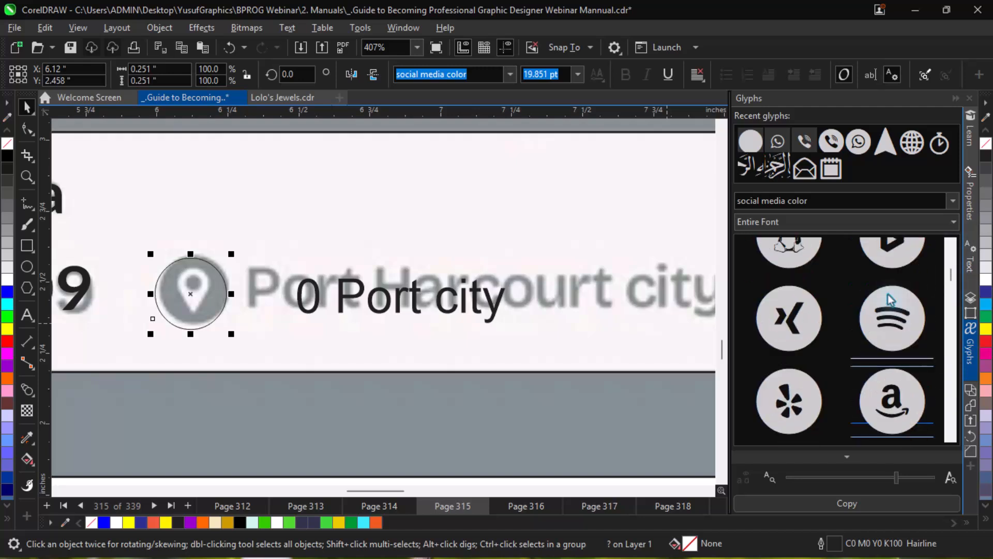
{"action": "scroll", "coordinate": [890, 299], "scroll_direction": "up", "scroll_amount": 3}
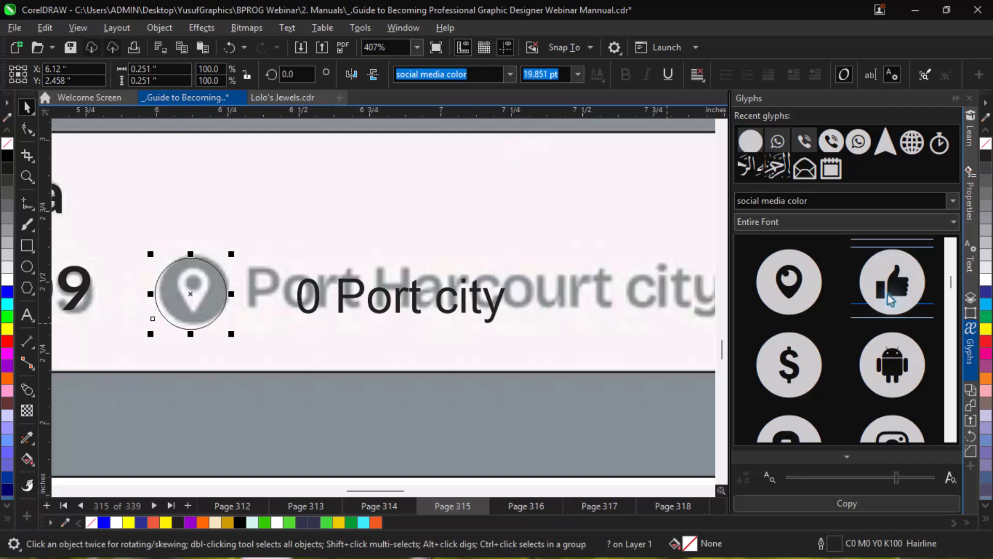
{"action": "scroll", "coordinate": [890, 299], "scroll_direction": "down", "scroll_amount": 5}
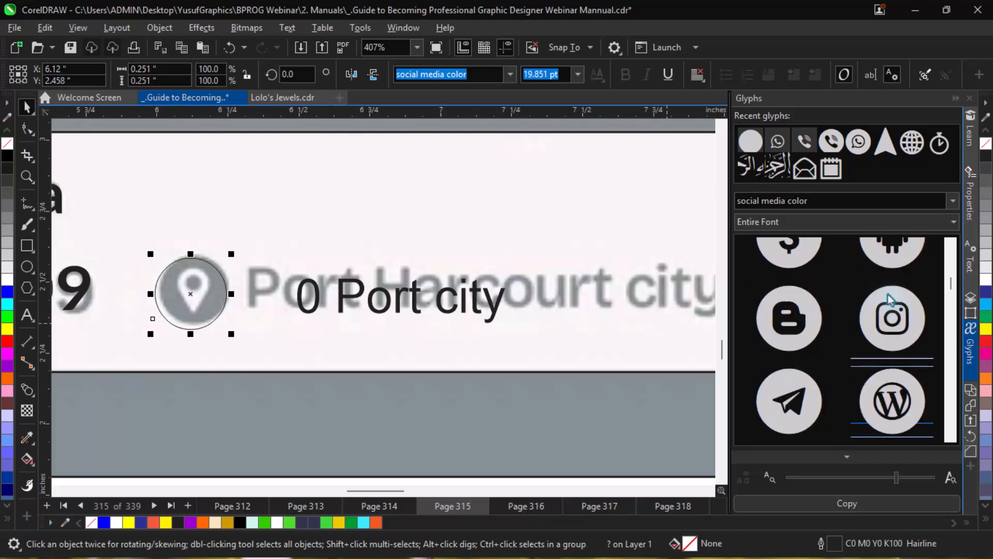
{"action": "left_click", "coordinate": [840, 300]}
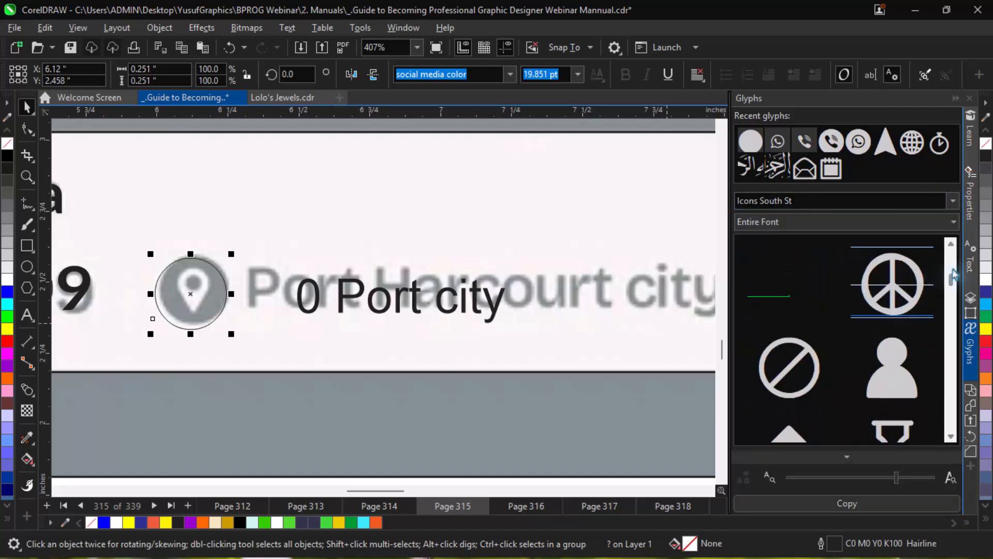
{"action": "left_click_drag", "start_coordinate": [954, 277], "coordinate": [948, 313]}
{"action": "left_click_drag", "start_coordinate": [789, 390], "coordinate": [366, 247]}
{"action": "key", "text": "ctrl+z"}
Step: Place the location-pin glyph from the Heydings Icons font over the faded location icon
{"action": "left_click", "coordinate": [953, 205]}
{"action": "left_click", "coordinate": [819, 319]}
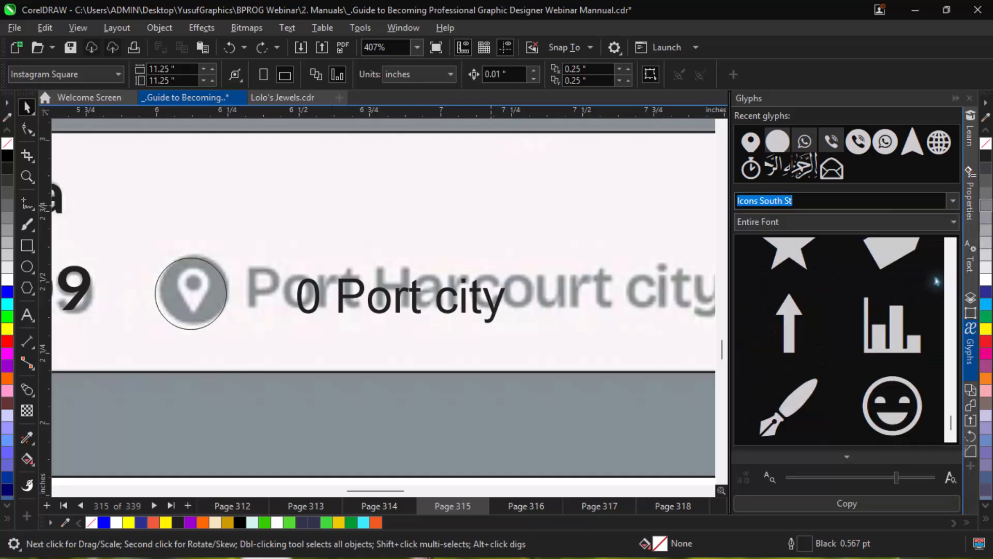
{"action": "scroll", "coordinate": [847, 337], "scroll_direction": "down", "scroll_amount": 5}
{"action": "left_click_drag", "start_coordinate": [789, 389], "coordinate": [206, 276]}
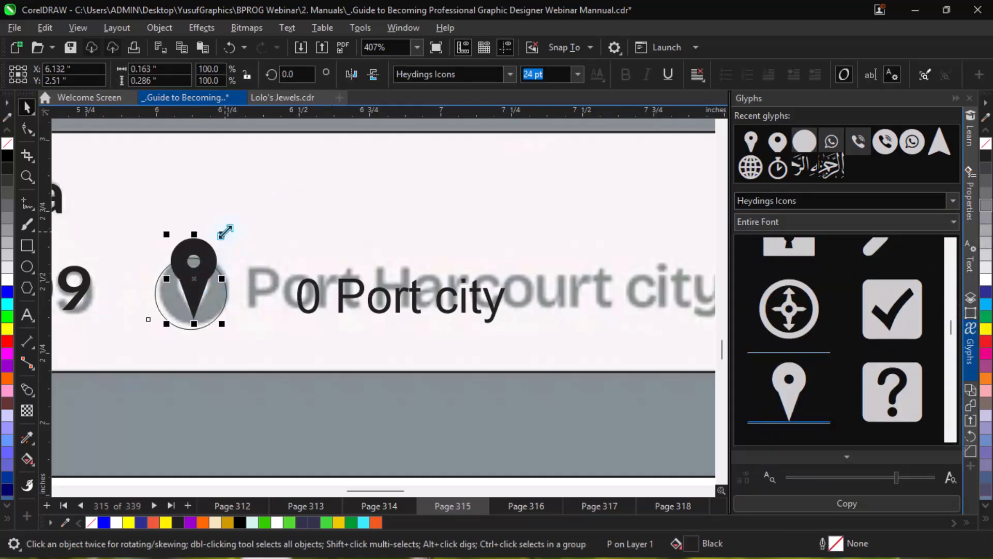
Step: Scale the location pin to about 0.104 × 0.184 in and nudge it toward the middle of its circle
{"action": "left_click_drag", "start_coordinate": [221, 234], "coordinate": [207, 262]}
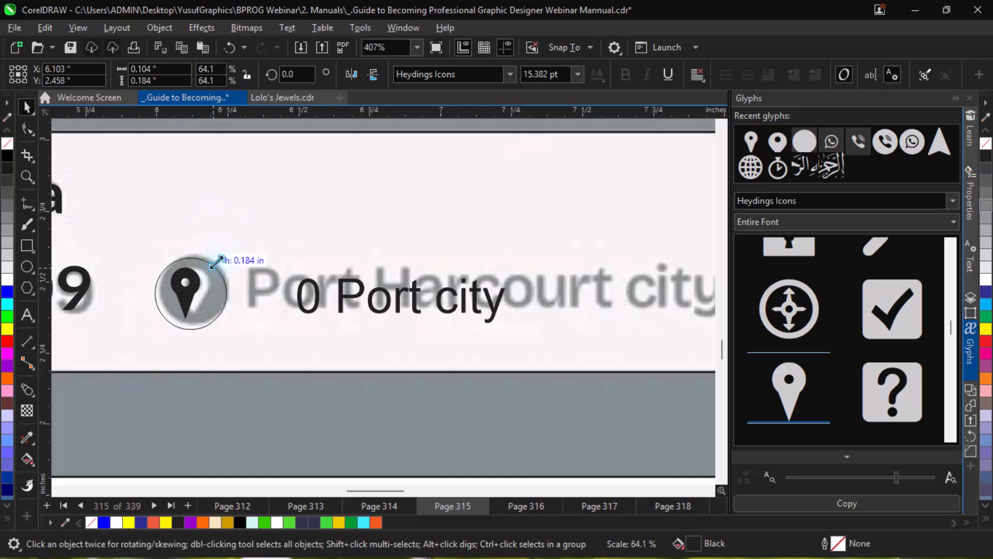
{"action": "key", "text": "Right"}
{"action": "key", "text": "Right"}
{"action": "key", "text": "Right"}
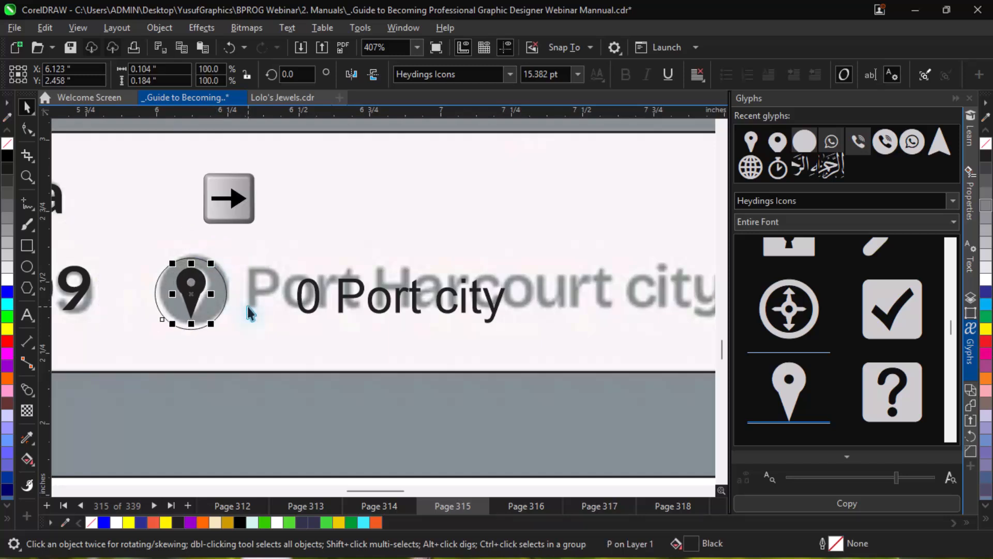
{"action": "key", "text": "Left"}
Step: Align the centers of the location pin and its circle both horizontally and vertically
{"action": "left_click", "coordinate": [223, 303], "text": "shift"}
{"action": "key", "text": "c"}
{"action": "key", "text": "e"}
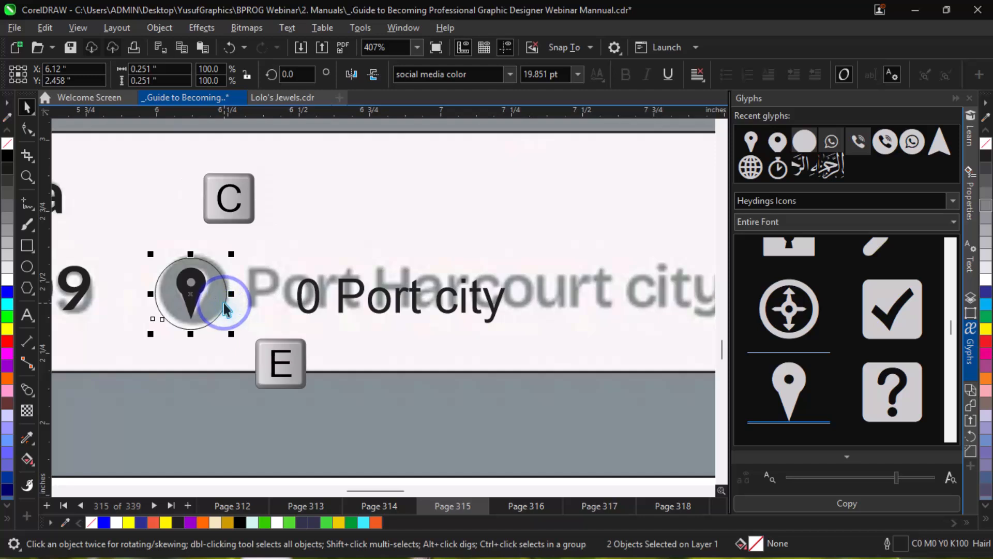
{"action": "key", "text": "Escape"}
{"action": "left_click", "coordinate": [223, 303]}
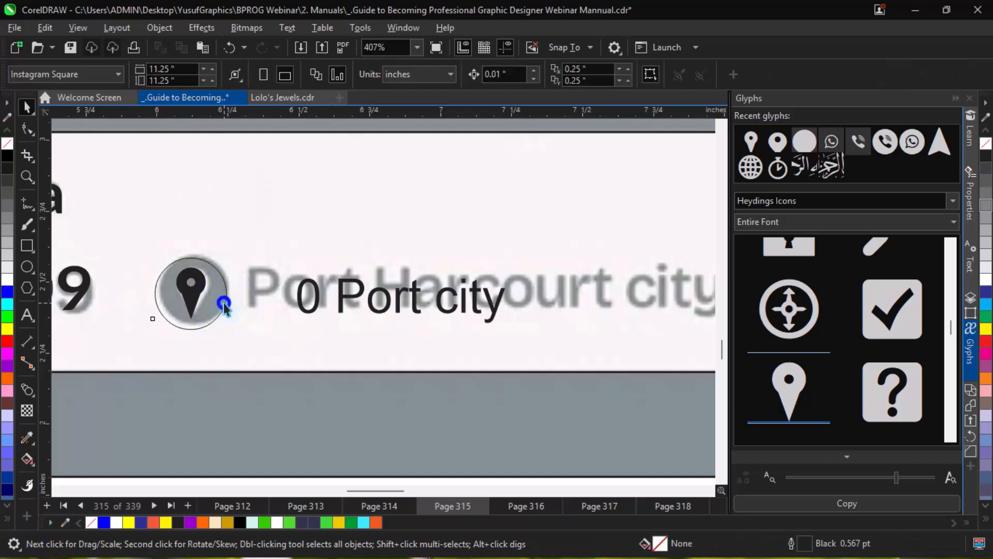
{"action": "left_click", "coordinate": [193, 309], "text": "shift"}
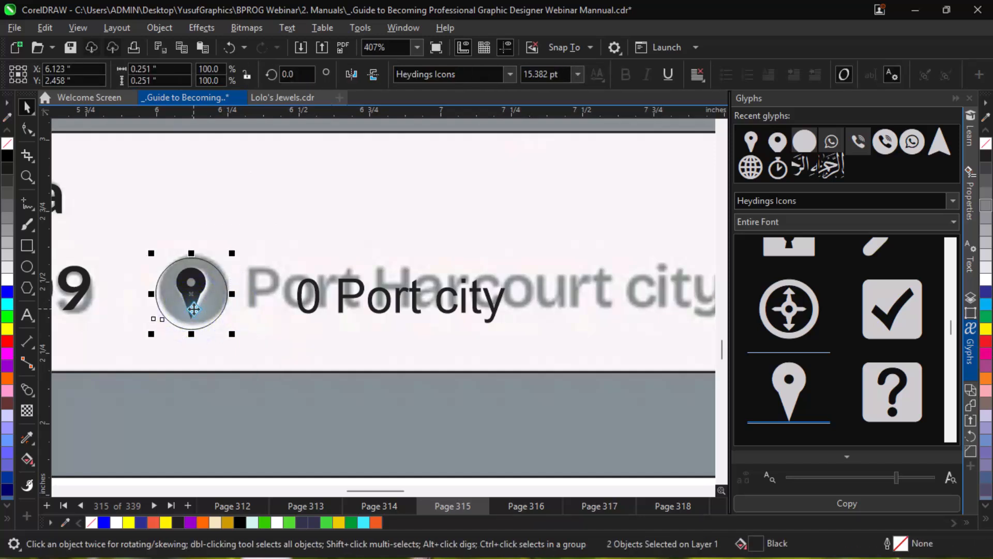
{"action": "key", "text": "Escape"}
Step: Fit the outlined circle to the faded location icon at about 0.246 in wide and center the pin glyph inside it
{"action": "left_click", "coordinate": [207, 323]}
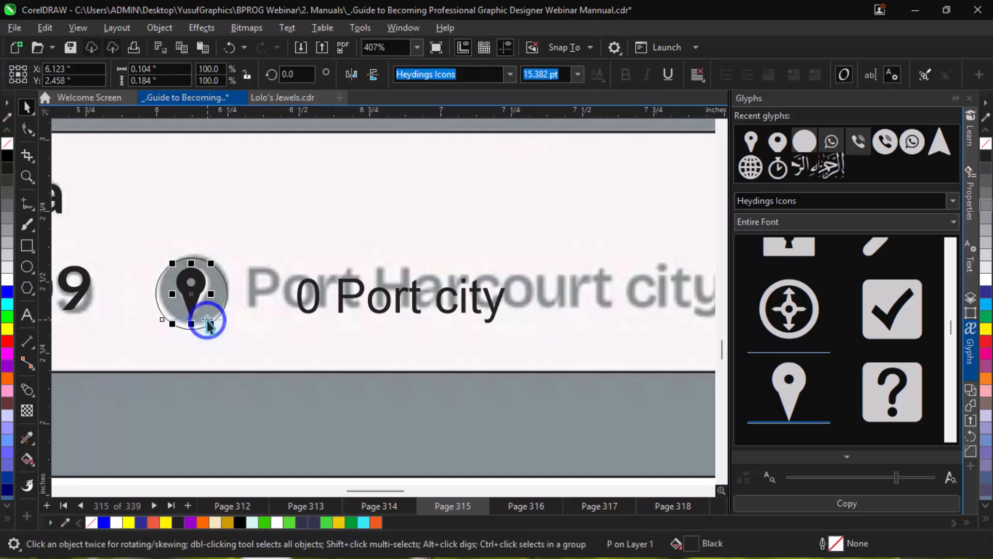
{"action": "key", "text": "ctrl+Down"}
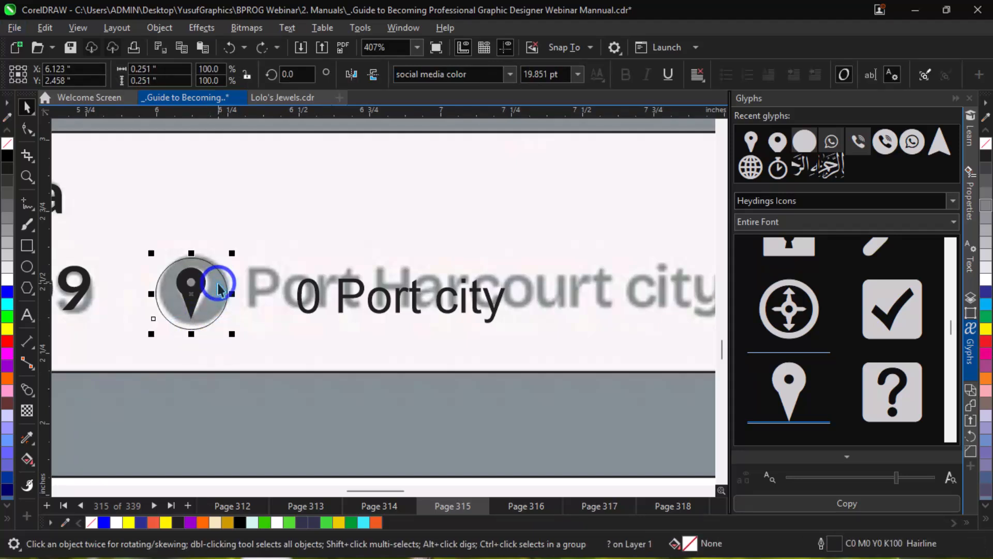
{"action": "left_click", "coordinate": [219, 288]}
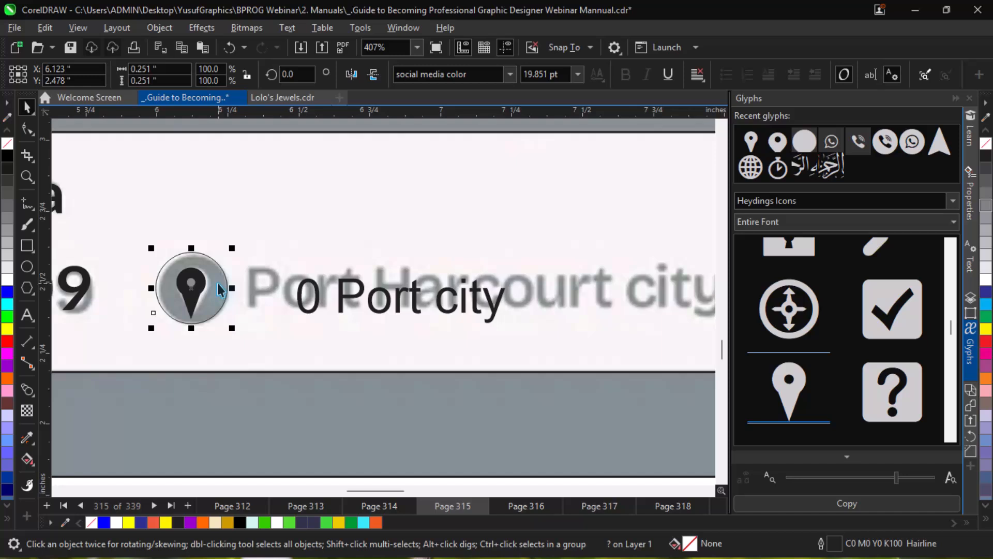
{"action": "key", "text": "ctrl+Right"}
{"action": "key", "text": "ctrl+Left"}
{"action": "key", "text": "Left"}
{"action": "key", "text": "Right"}
{"action": "key", "text": "Right"}
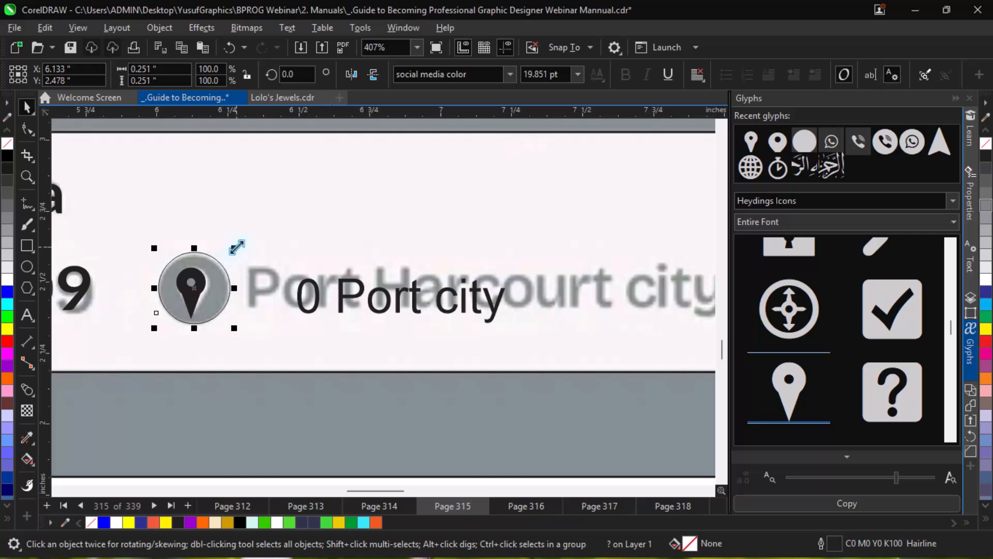
{"action": "mouse_move", "coordinate": [235, 247]}
{"action": "left_mouse_down"}
{"action": "mouse_move", "coordinate": [219, 222]}
{"action": "mouse_move", "coordinate": [223, 263]}
{"action": "left_mouse_up"}
{"action": "left_click", "coordinate": [190, 292]}
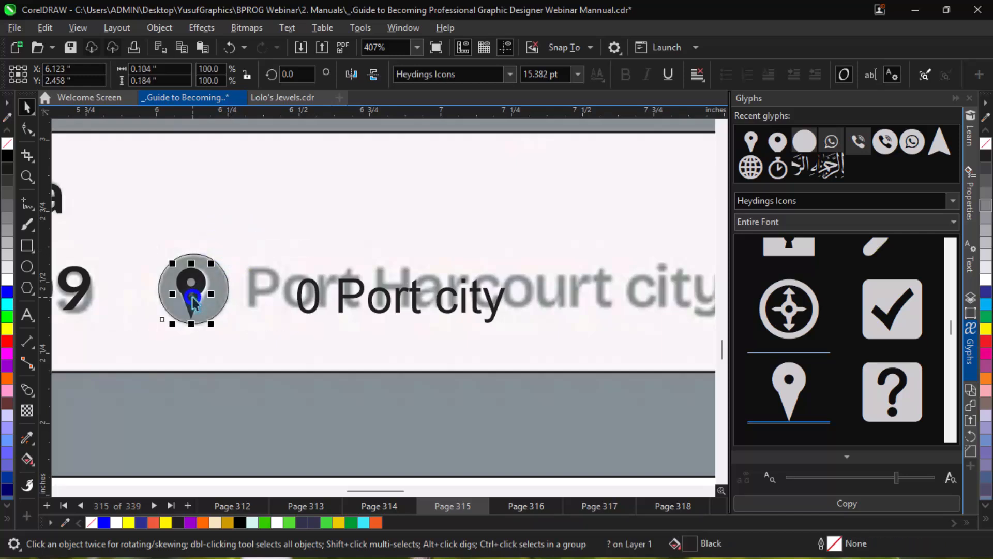
{"action": "left_click", "coordinate": [222, 295], "text": "shift"}
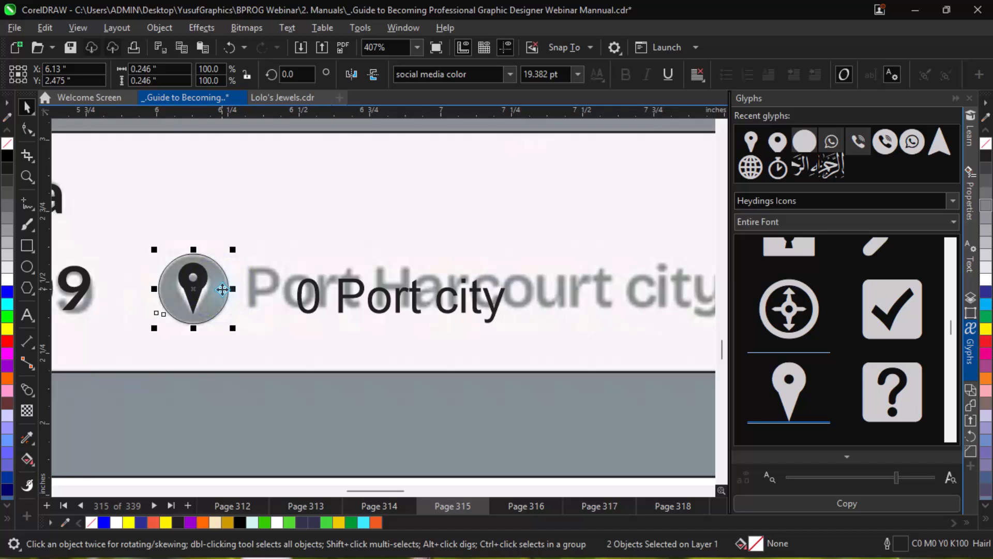
Step: Move the "0 Port city" text clear above the faded address line and delete its leading "0"
{"action": "key", "text": "Escape"}
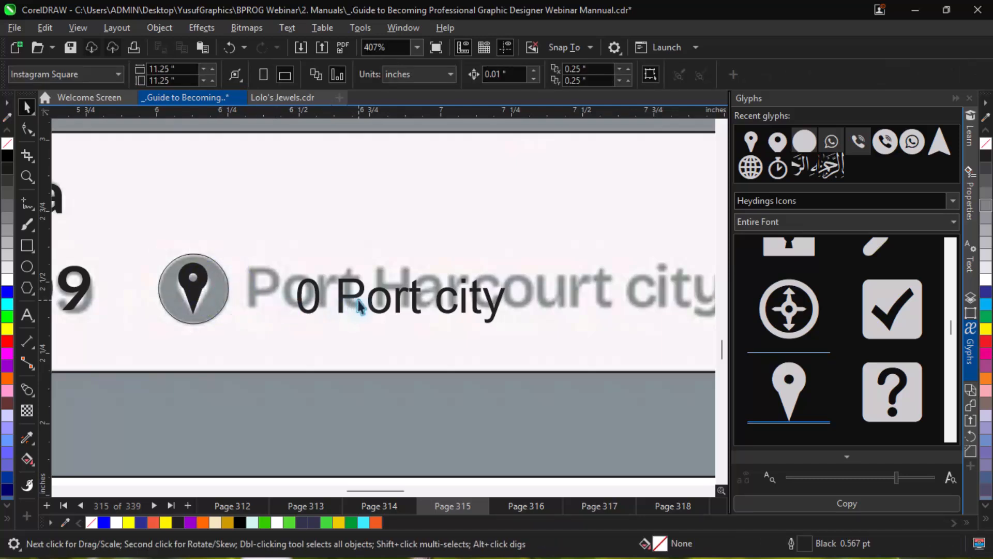
{"action": "scroll", "coordinate": [357, 305], "scroll_direction": "right", "scroll_amount": 3}
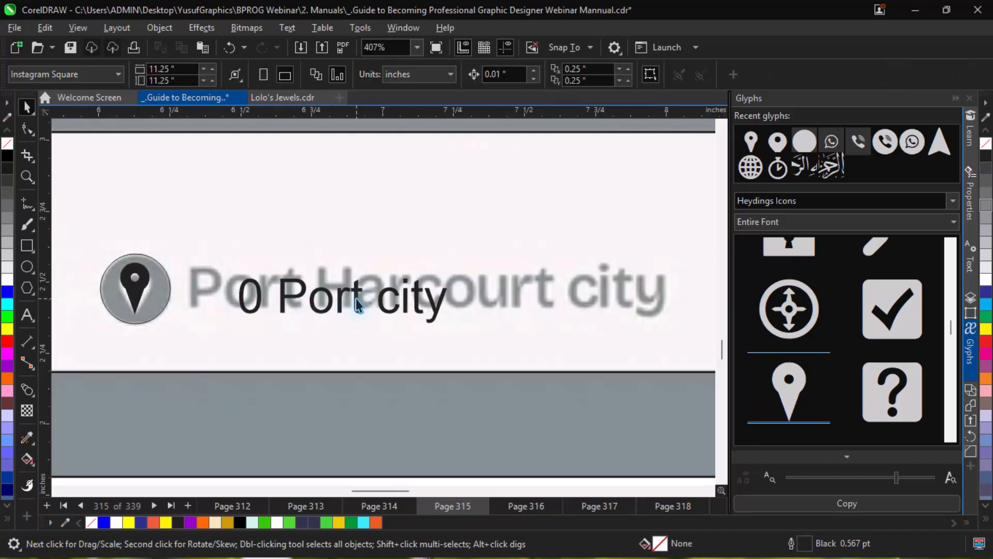
{"action": "left_click_drag", "start_coordinate": [342, 304], "coordinate": [349, 210]}
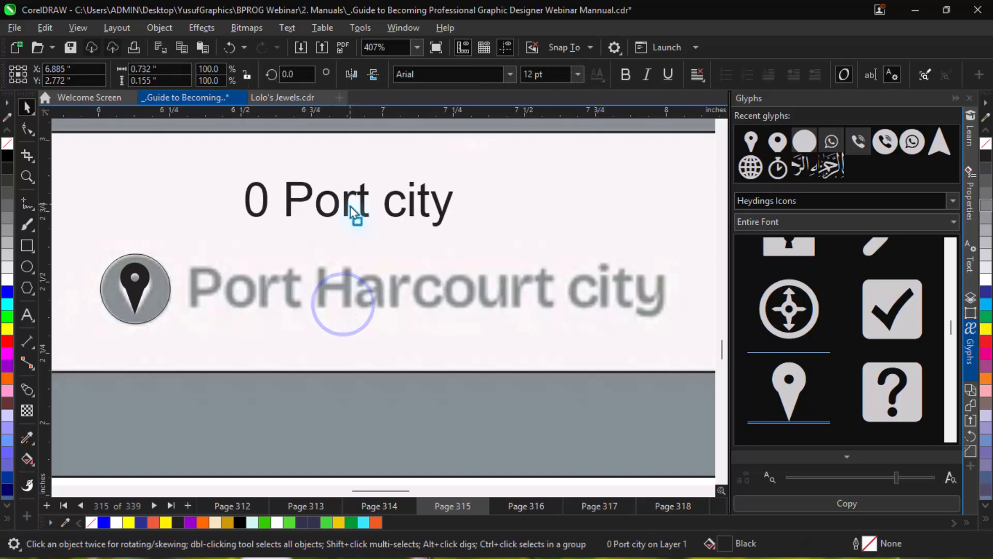
{"action": "double_click", "coordinate": [351, 206]}
{"action": "left_click_drag", "start_coordinate": [287, 203], "coordinate": [232, 205]}
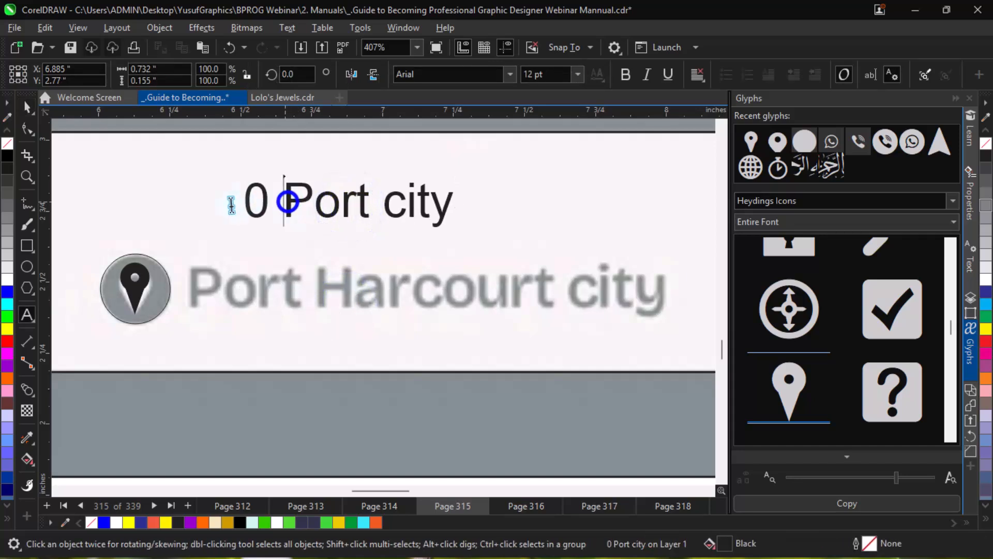
{"action": "key", "text": "BackSpace"}
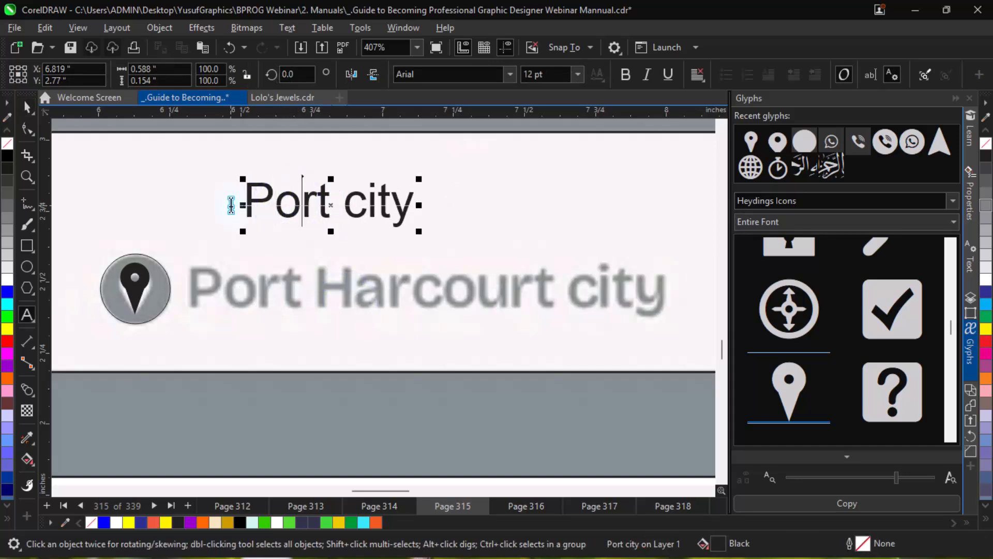
Step: Insert "Harcourt" before "city" so the address text reads "Port Harcourt city"
{"action": "key", "text": "Right"}
{"action": "key", "text": "Right"}
{"action": "key", "text": "Right"}
{"action": "key", "text": "Right"}
{"action": "key", "text": "Right"}
{"action": "key", "text": "Right"}
{"action": "key", "text": "Right"}
{"action": "key", "text": "Left"}
{"action": "type", "text": "Harcou"}
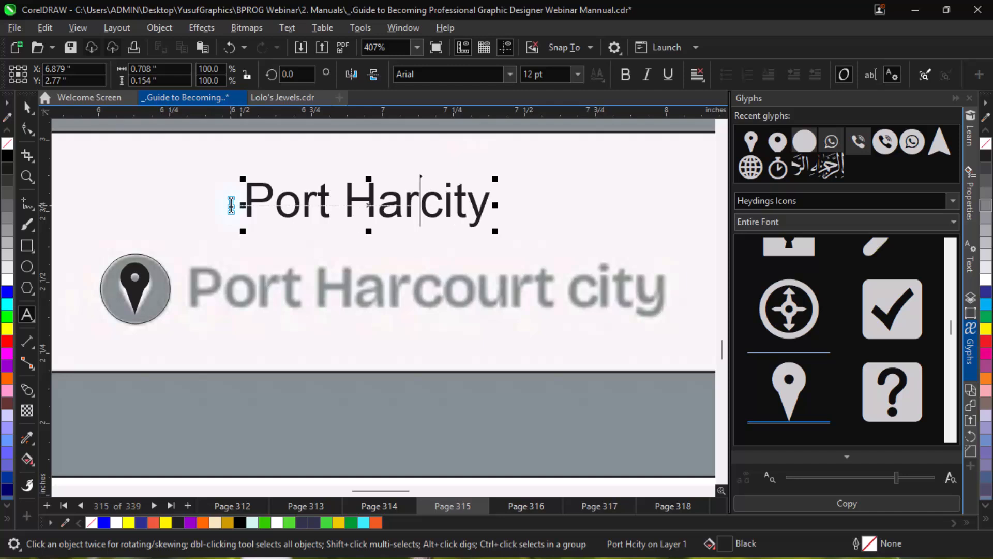
{"action": "type", "text": "rt c"}
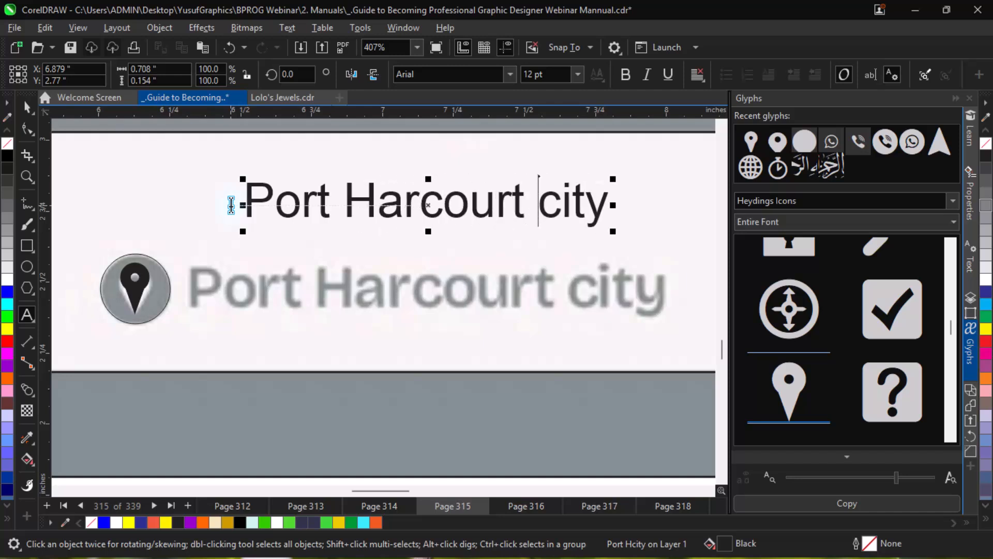
{"action": "key", "text": "ctrl+space"}
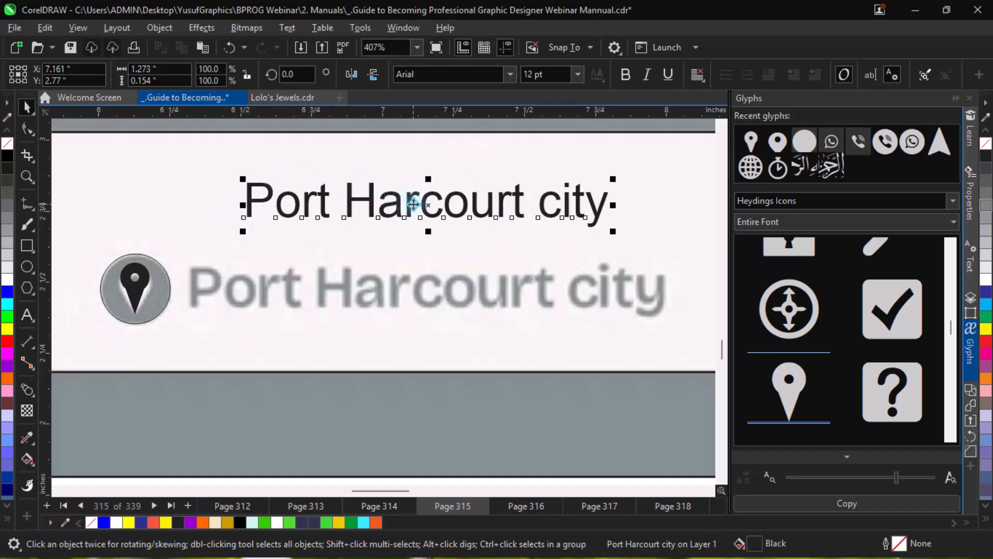
Step: Place the "Port Harcourt city" text over the start of the faded address and set its font to Lato Bold
{"action": "left_click_drag", "start_coordinate": [414, 204], "coordinate": [361, 296]}
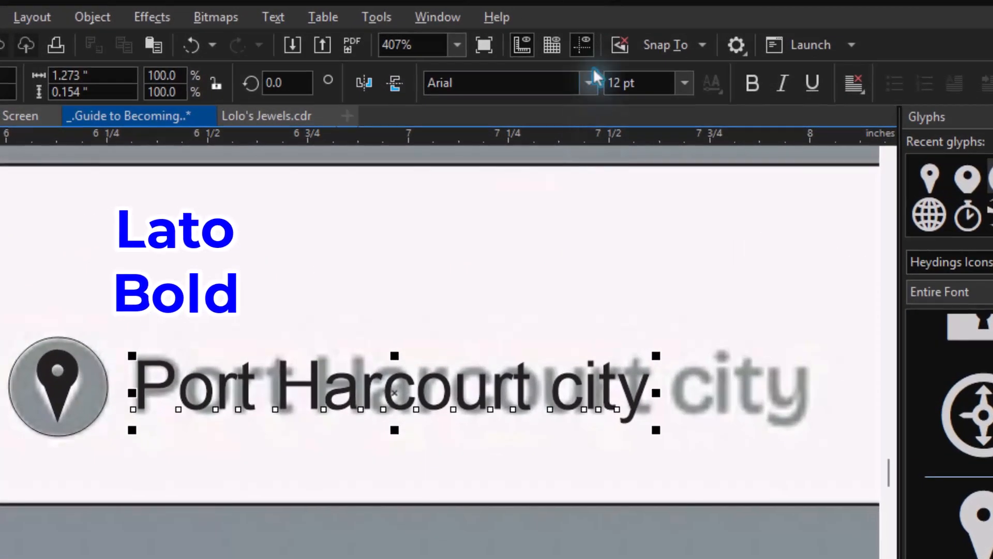
{"action": "left_click", "coordinate": [589, 82]}
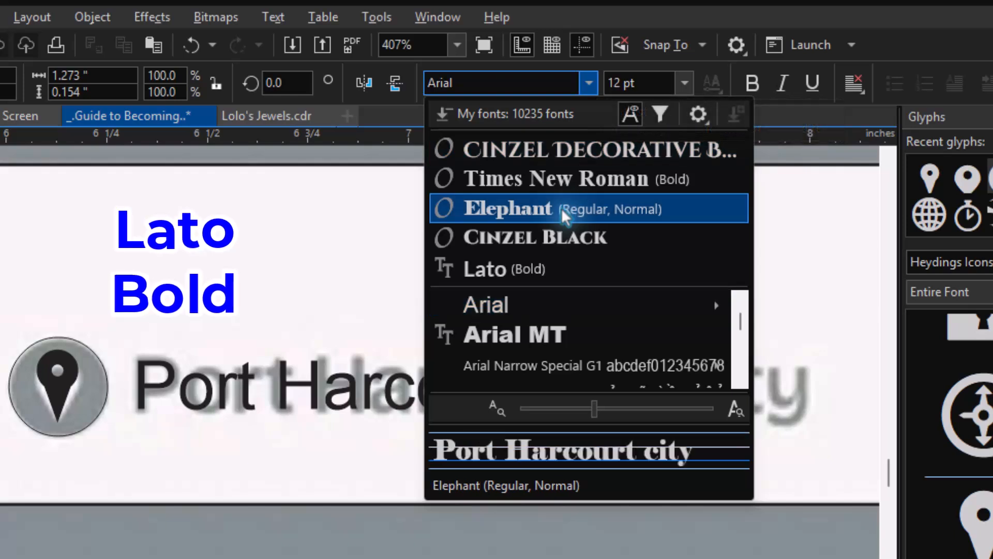
{"action": "left_click", "coordinate": [542, 268]}
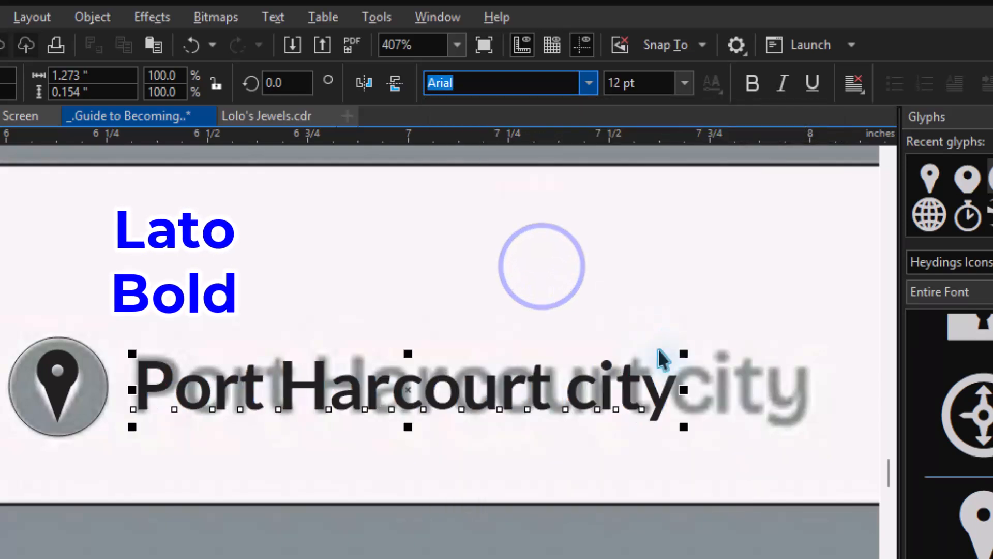
Step: Scale the address text to 14.51 pt and stretch it to about 1.672 in wide to fit the faded lettering
{"action": "left_click_drag", "start_coordinate": [684, 354], "coordinate": [794, 327]}
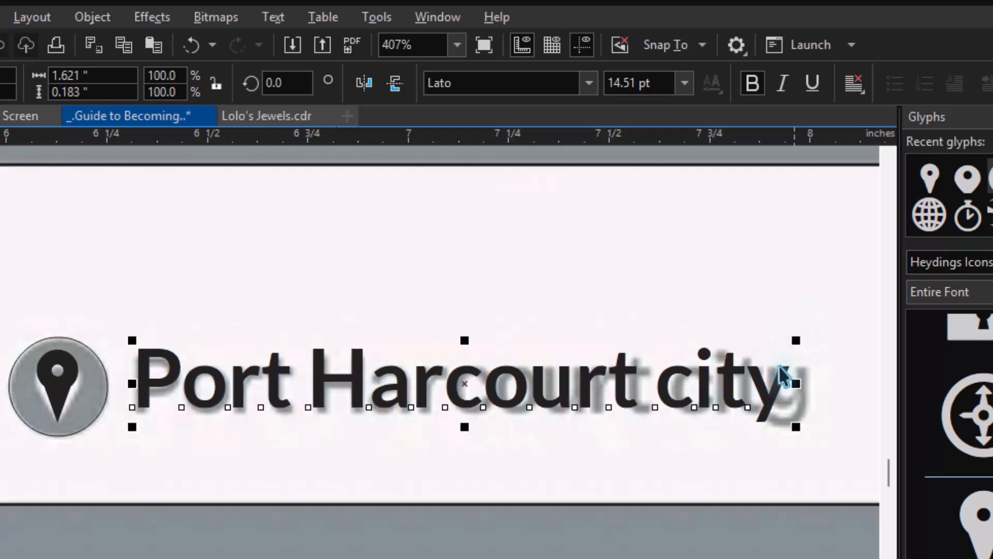
{"action": "left_click_drag", "start_coordinate": [798, 387], "coordinate": [811, 386]}
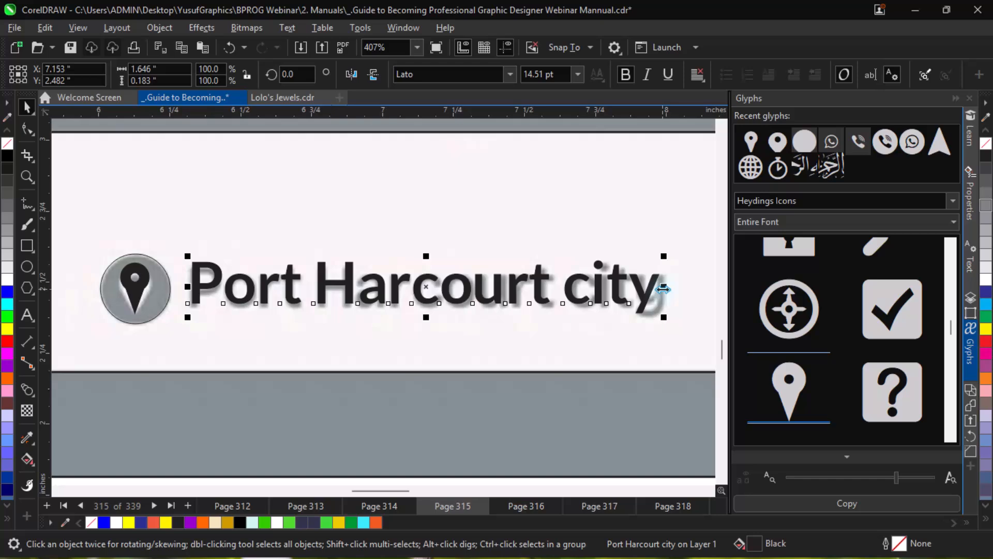
{"action": "left_click_drag", "start_coordinate": [664, 288], "coordinate": [671, 289]}
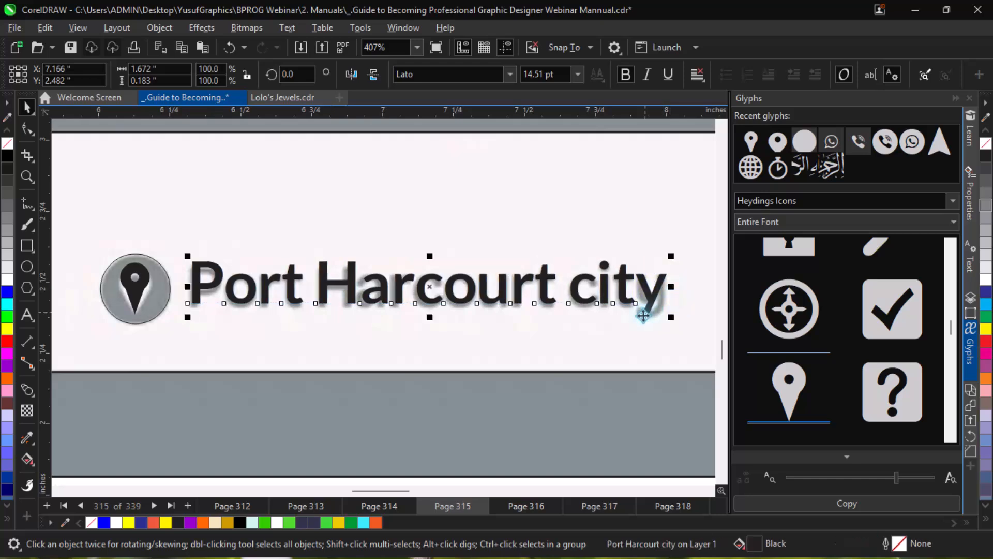
Step: Place the two rounded photo-frame rectangles together over the jewelry and watch photos in the full-color reference flyer
{"action": "scroll", "coordinate": [630, 339], "scroll_direction": "down", "scroll_amount": 3}
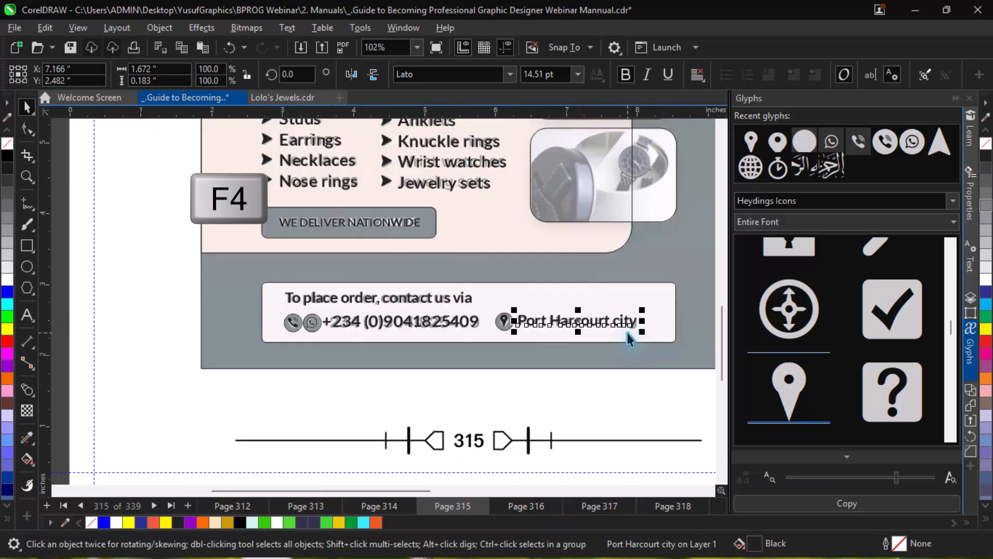
{"action": "scroll", "coordinate": [629, 339], "scroll_direction": "down", "scroll_amount": 2}
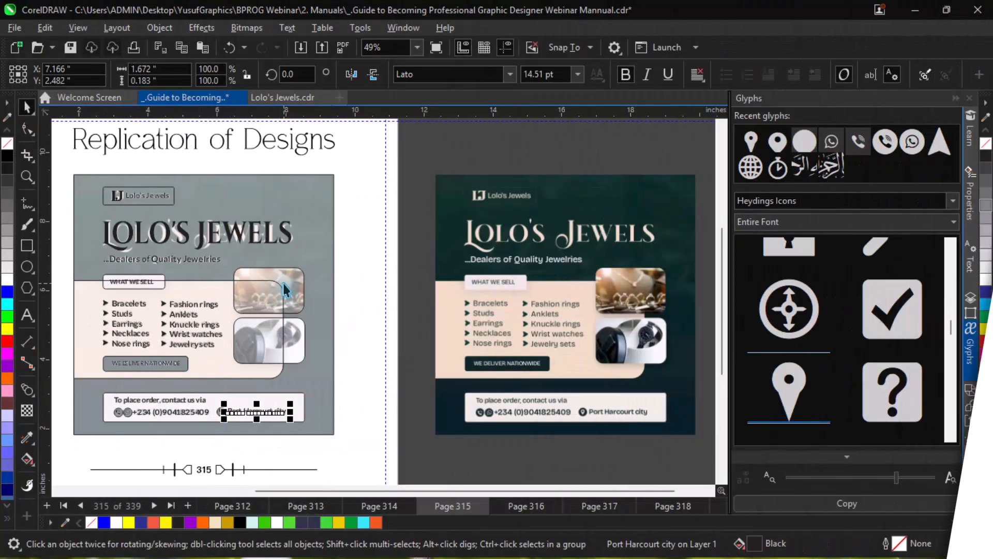
{"action": "left_click", "coordinate": [283, 284]}
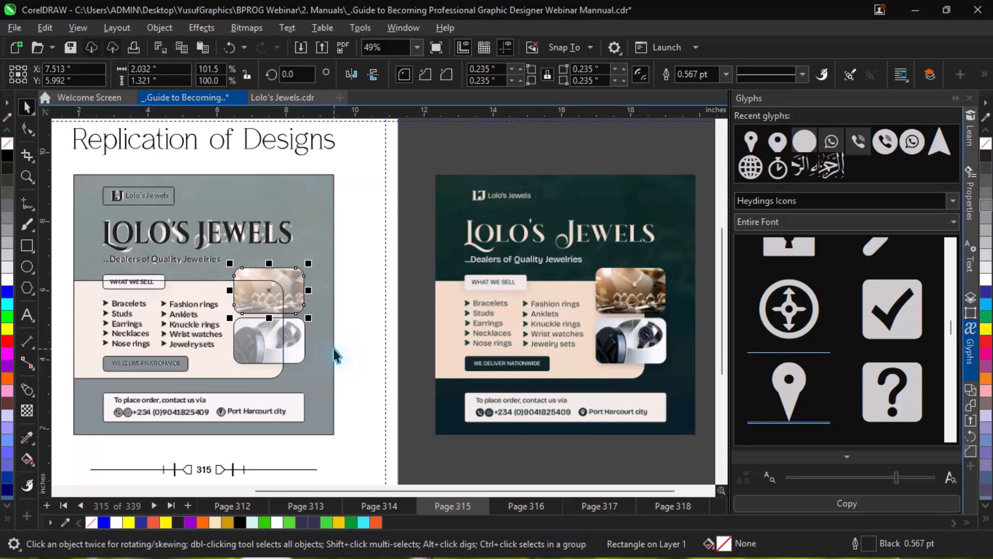
{"action": "key", "text": "shift"}
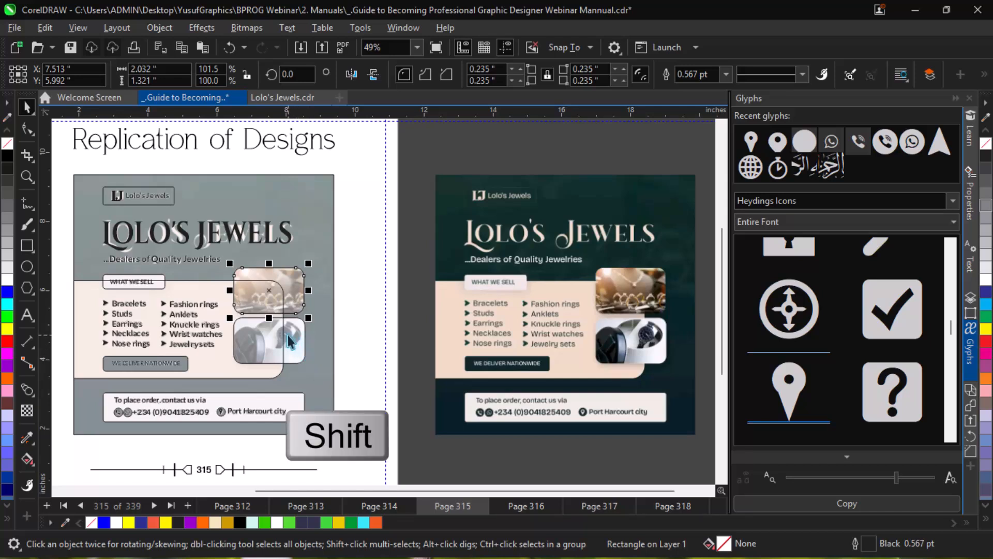
{"action": "left_click", "coordinate": [292, 340], "text": "shift"}
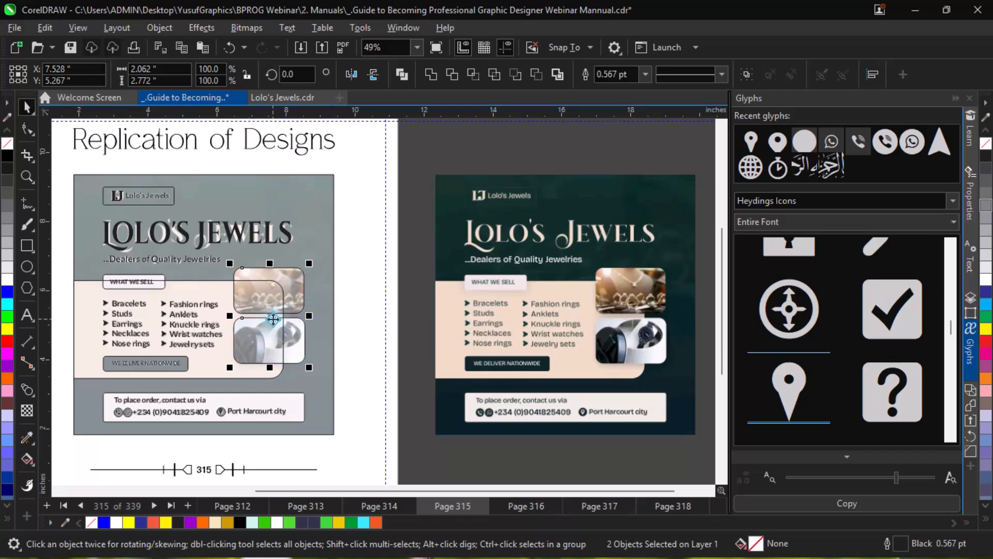
{"action": "left_click_drag", "start_coordinate": [273, 319], "coordinate": [632, 343]}
Step: Fine-align the two photo frames with the reference photos' edges, centering the pair at X 18.02 in, Y 5.267 in
{"action": "key", "text": "z"}
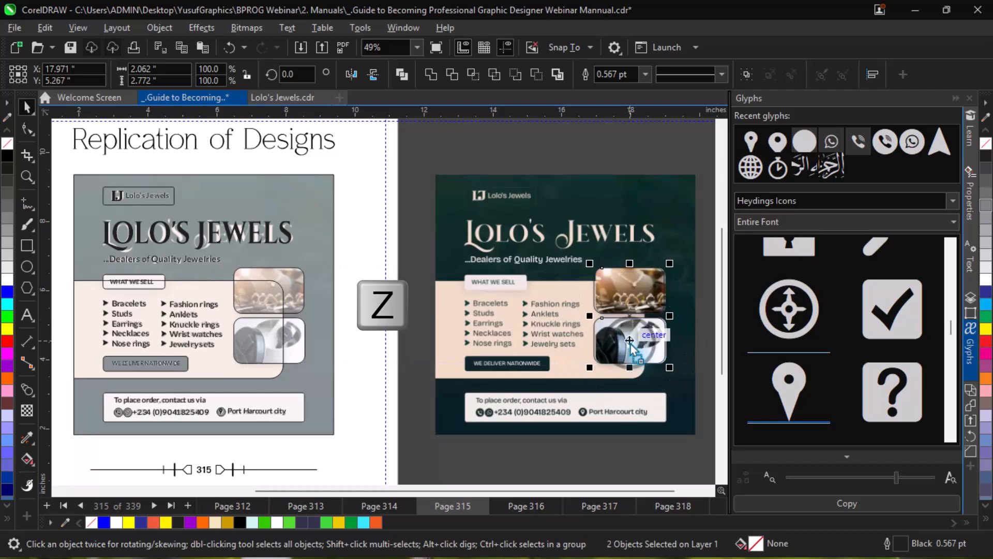
{"action": "left_click_drag", "start_coordinate": [598, 269], "coordinate": [680, 369]}
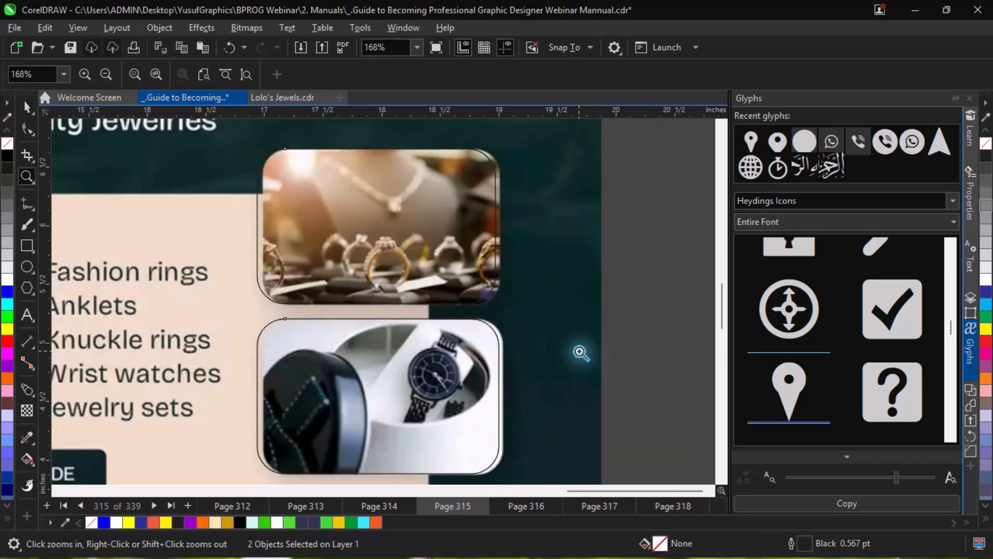
{"action": "key", "text": "space"}
{"action": "left_click", "coordinate": [387, 265]}
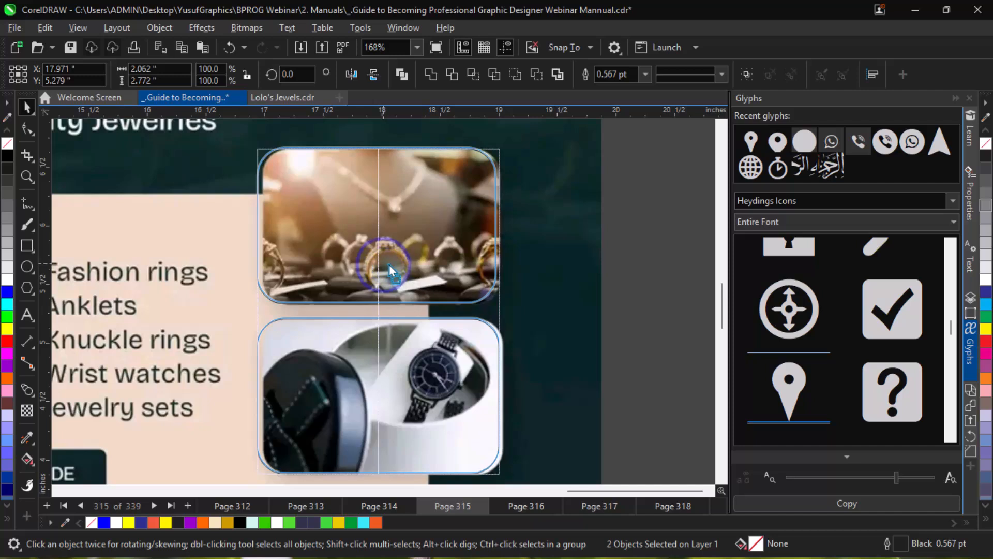
{"action": "left_click_drag", "start_coordinate": [389, 265], "coordinate": [393, 268]}
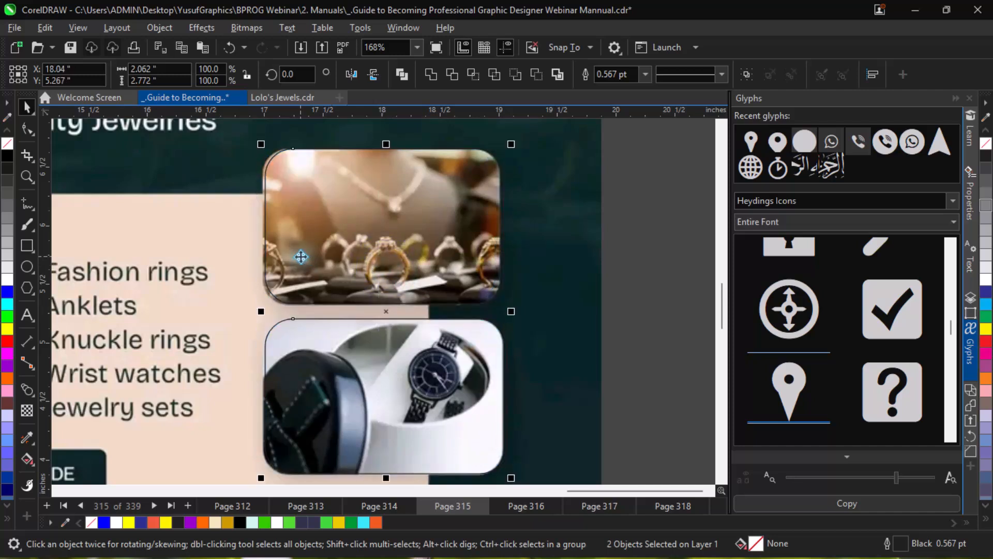
{"action": "key", "text": "ctrl+equal"}
{"action": "key", "text": "ctrl+equal"}
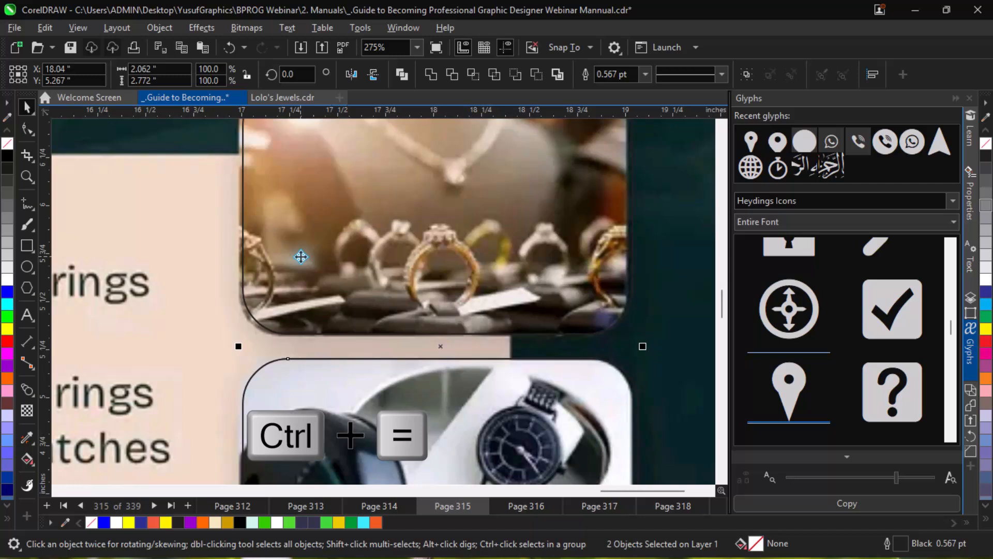
{"action": "key", "text": "ctrl+equal"}
{"action": "key", "text": "z"}
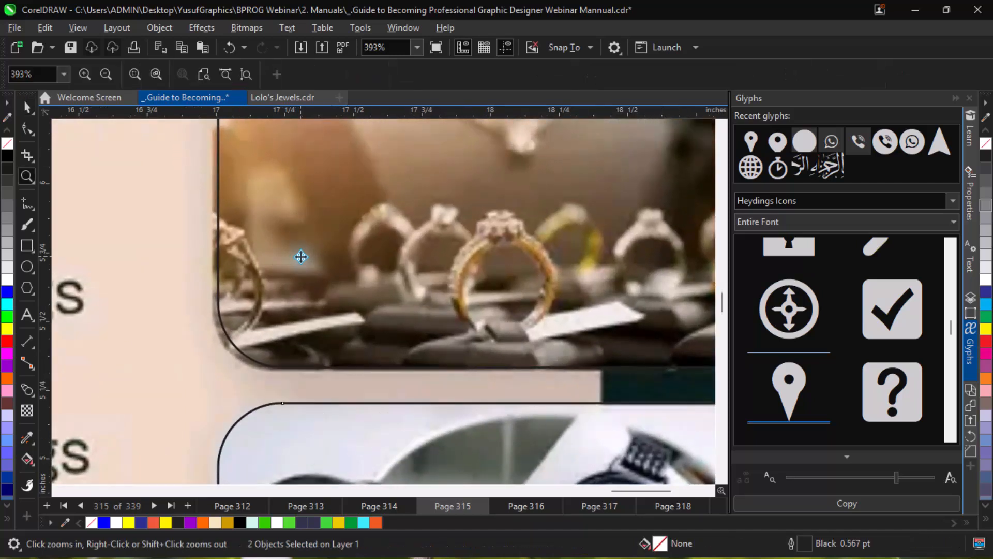
{"action": "key", "text": "space"}
{"action": "left_click", "coordinate": [297, 254]}
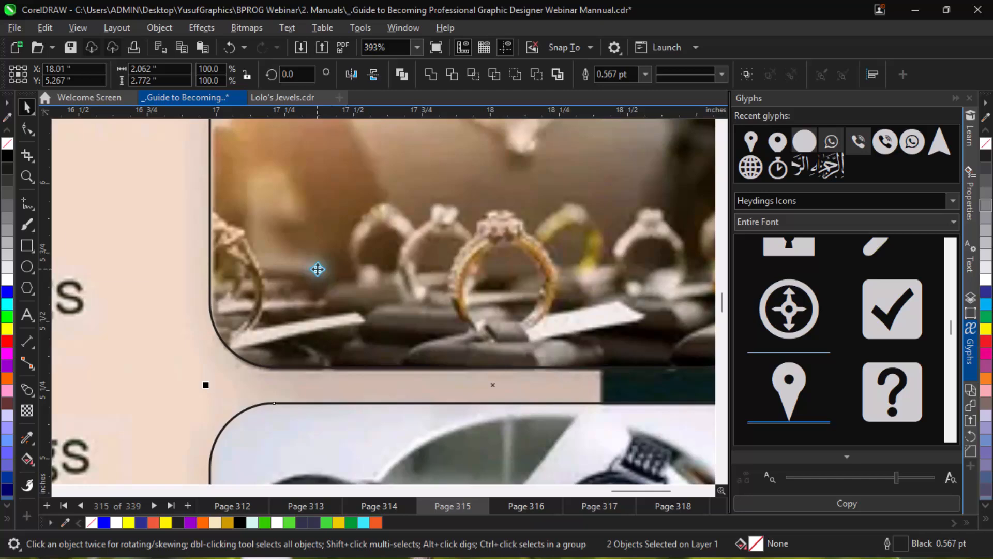
{"action": "key", "text": "ctrl+Right"}
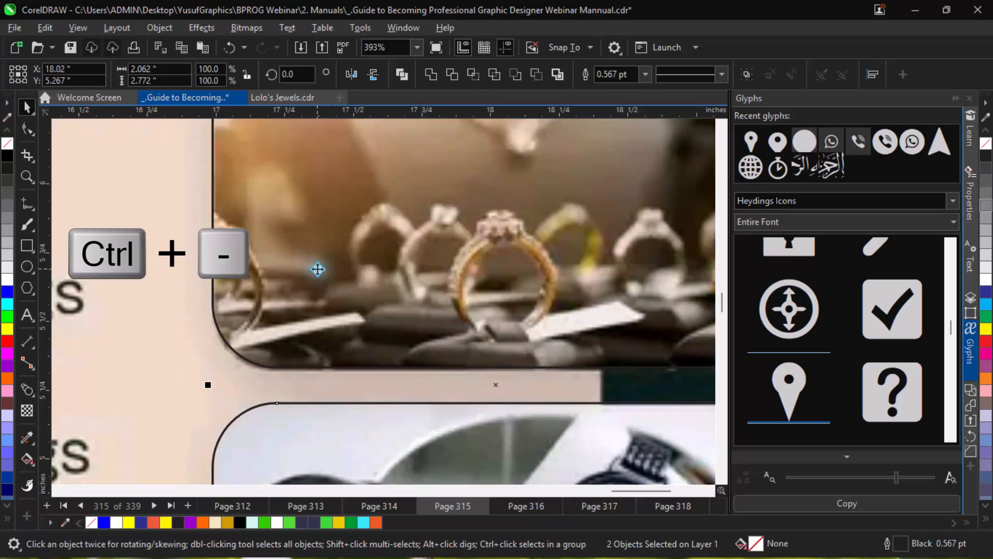
Step: Intersect the upper rounded frame with the full-color reference image to cut out the necklace and rings photo
{"action": "key", "text": "F4"}
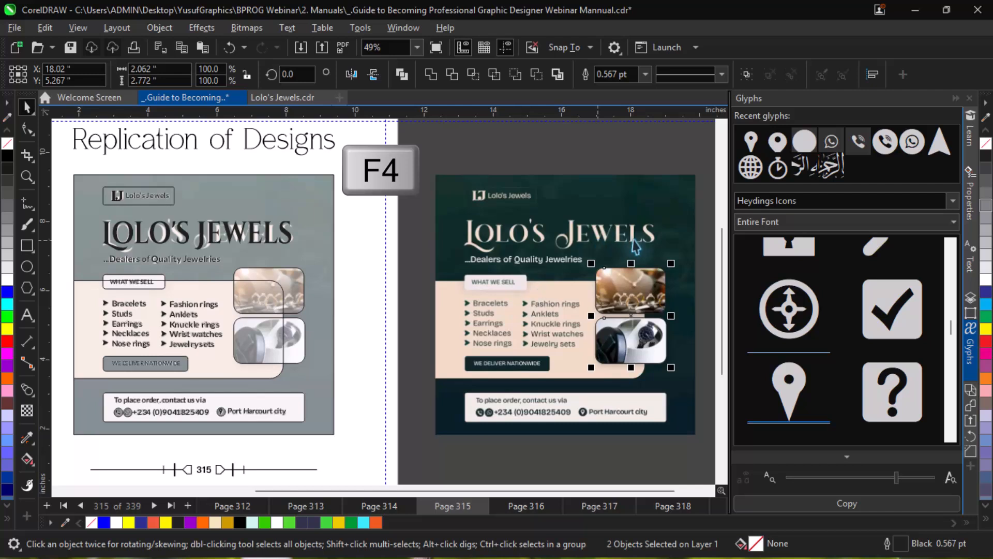
{"action": "key", "text": "z"}
{"action": "left_click_drag", "start_coordinate": [587, 254], "coordinate": [687, 371]}
{"action": "key", "text": "space"}
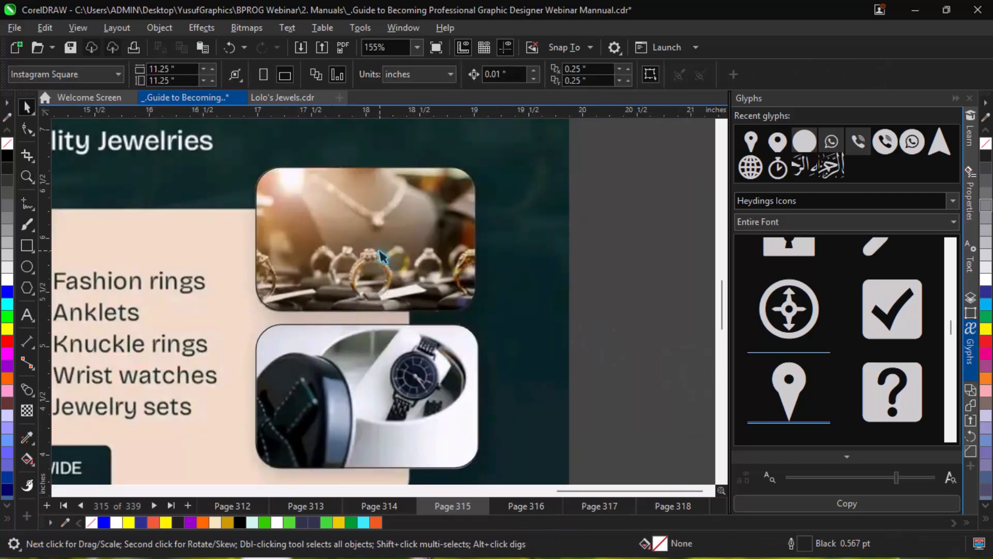
{"action": "left_click", "coordinate": [343, 247]}
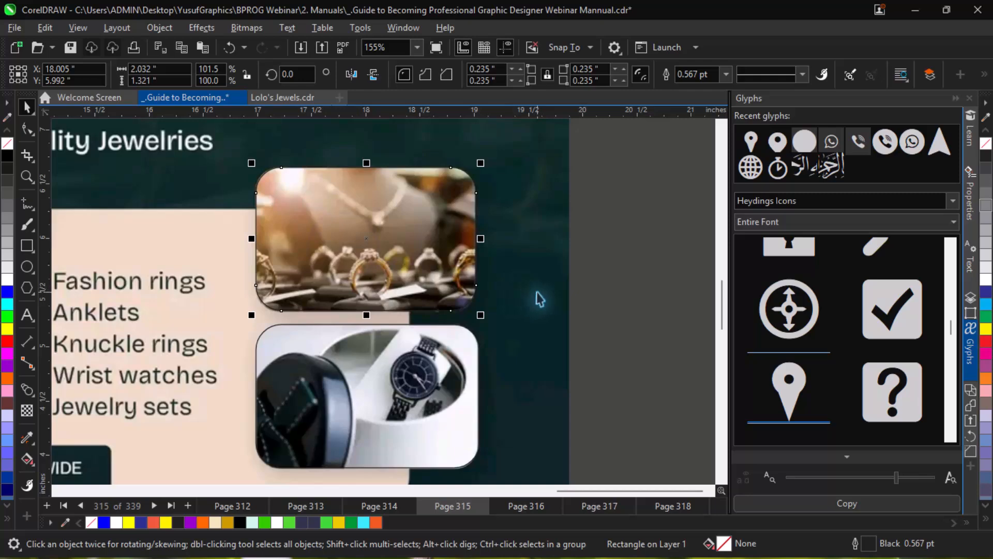
{"action": "key", "text": "shift"}
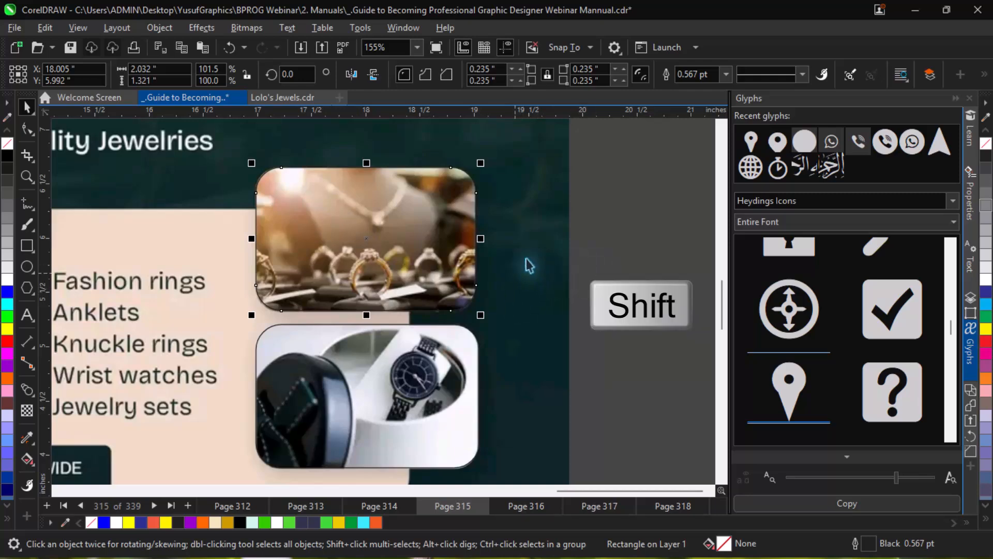
{"action": "left_click", "coordinate": [533, 236], "text": "shift"}
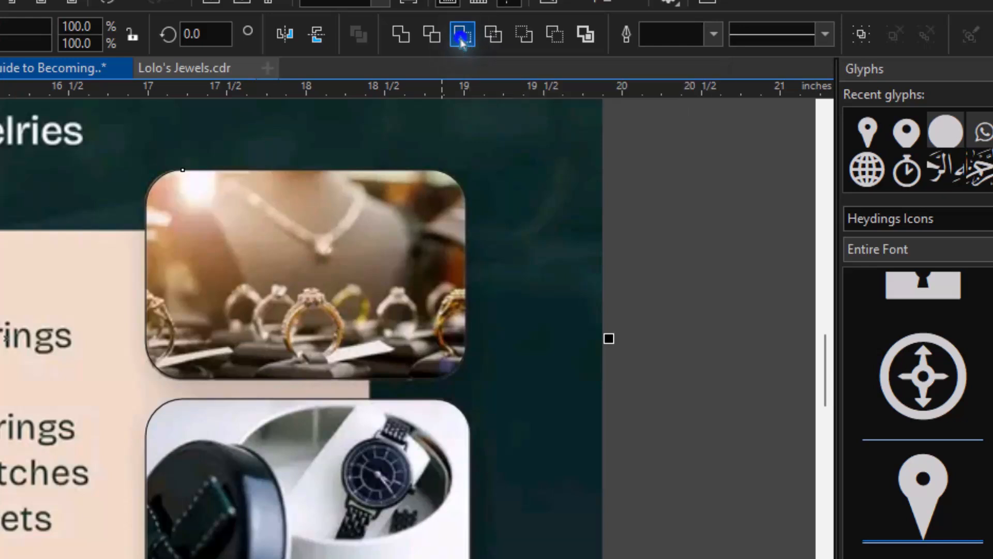
{"action": "left_click", "coordinate": [462, 37]}
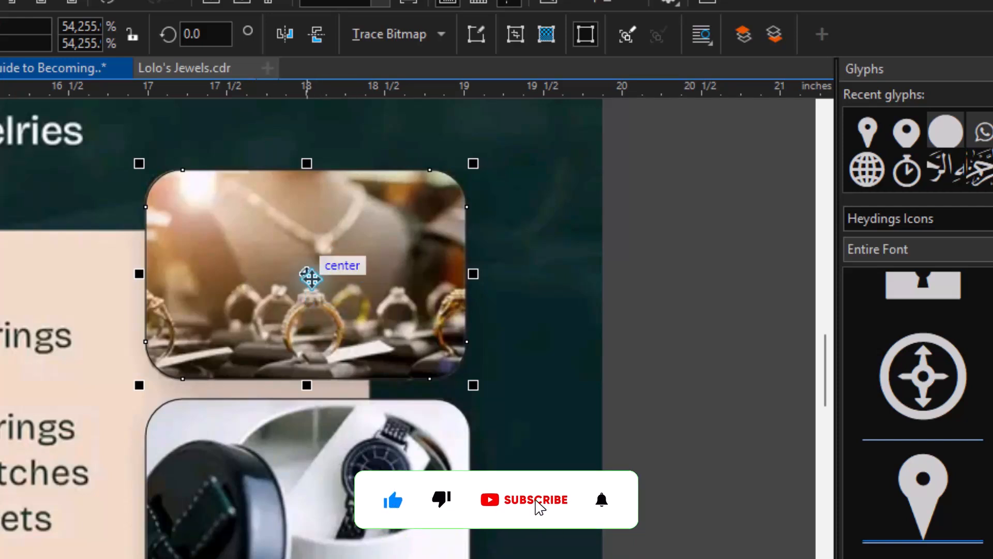
Step: Move the cropped jewelry photo clear of its original, and intersect the lower rounded frame with the reference poster to crop out the watch photo
{"action": "left_click_drag", "start_coordinate": [307, 274], "coordinate": [0, 265]}
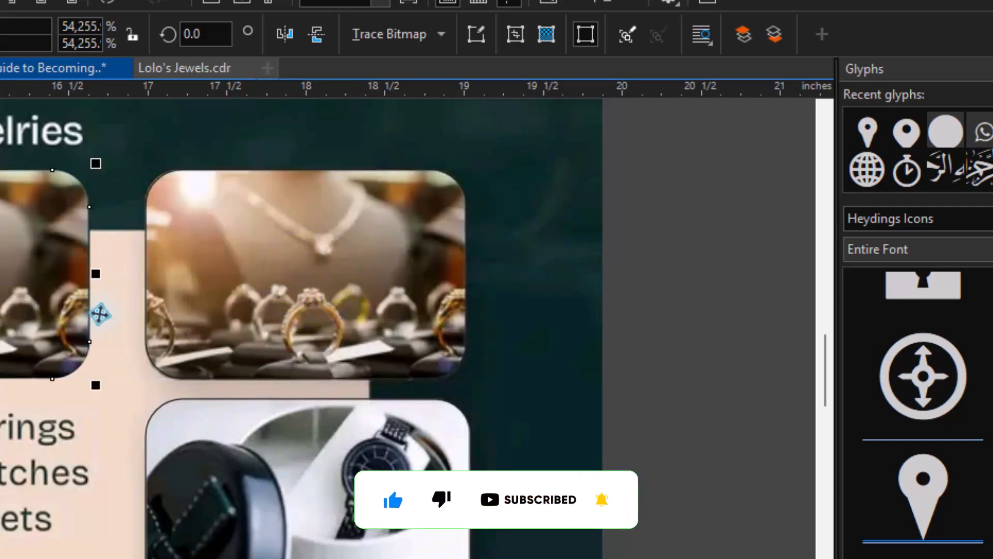
{"action": "left_click", "coordinate": [311, 443]}
{"action": "key", "text": "shift"}
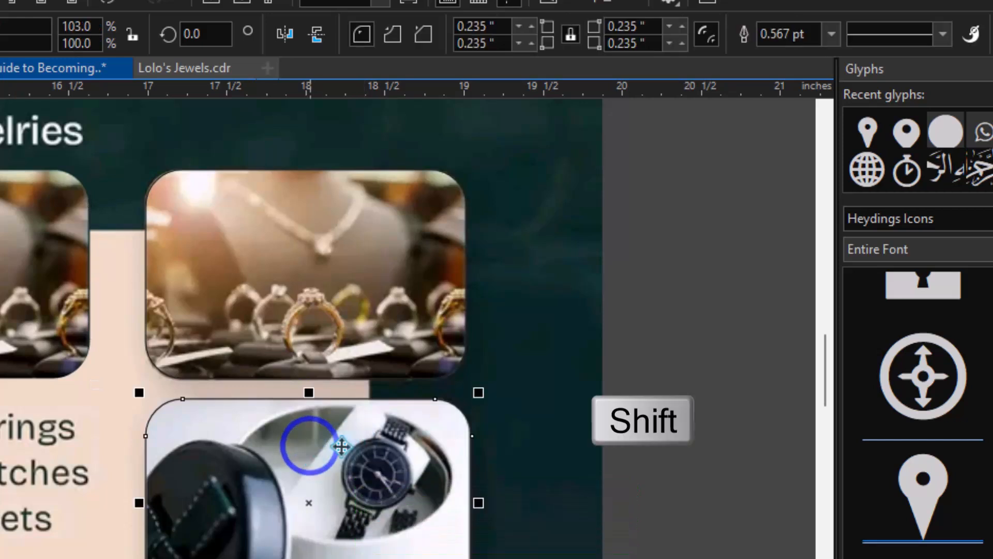
{"action": "left_click", "coordinate": [505, 444], "text": "shift"}
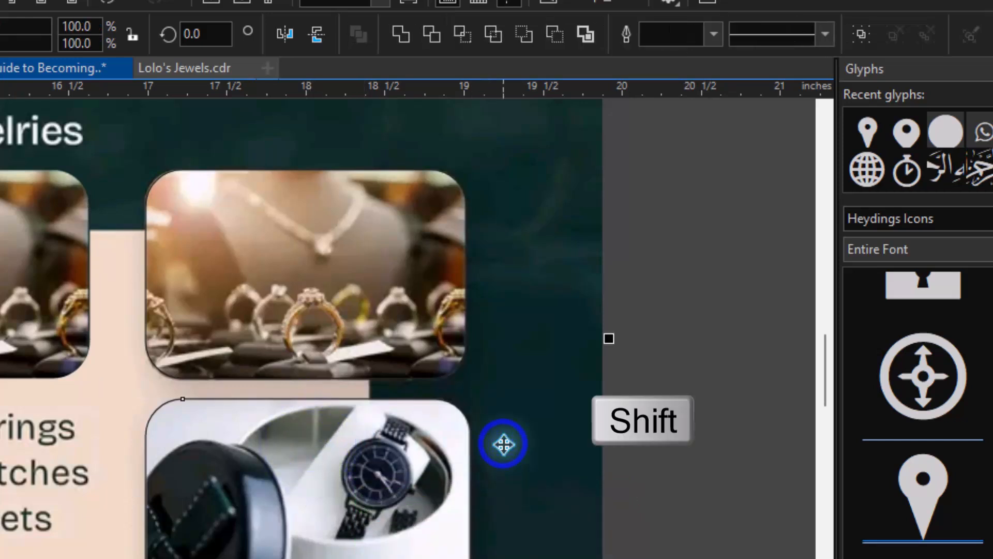
{"action": "left_click", "coordinate": [458, 42]}
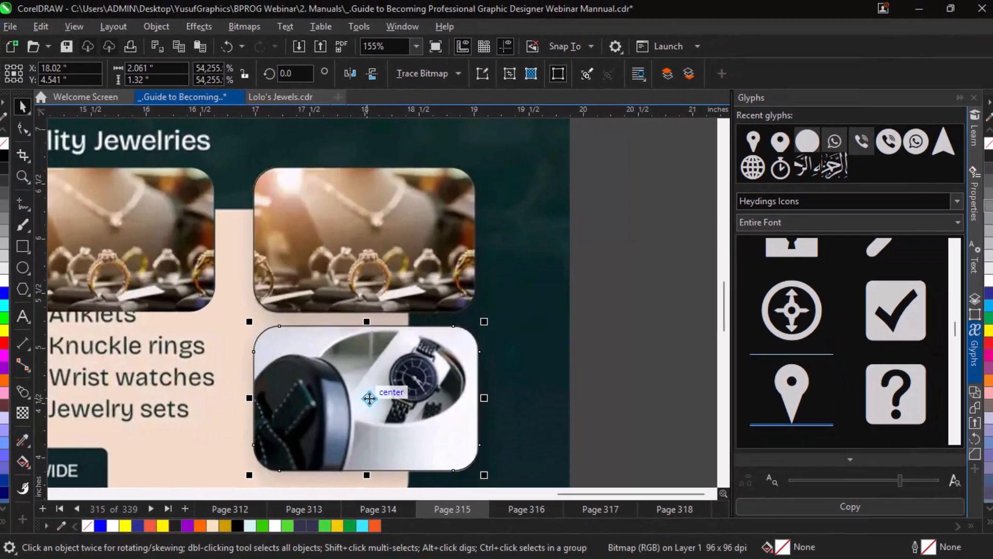
{"action": "left_click_drag", "start_coordinate": [308, 503], "coordinate": [336, 416]}
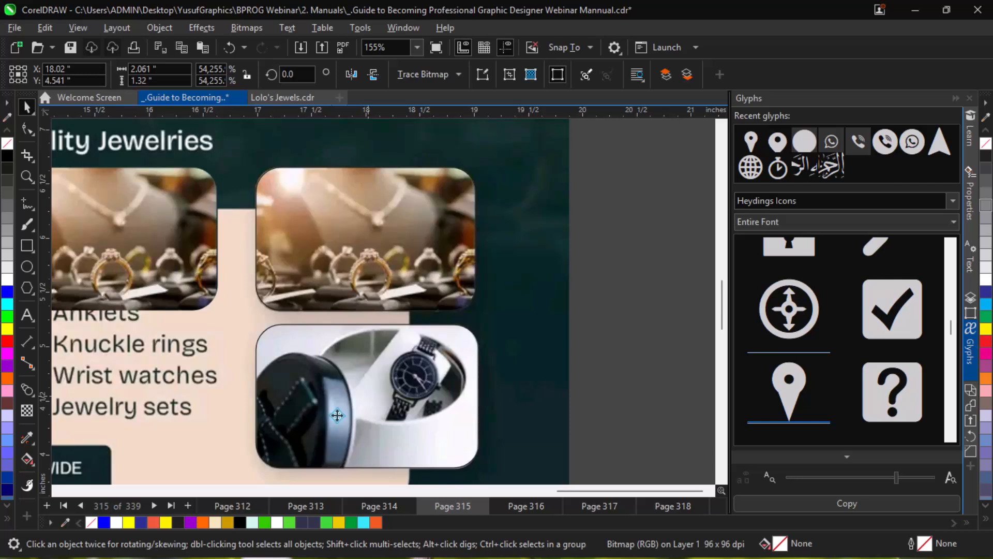
{"action": "key", "text": "ctrl+z"}
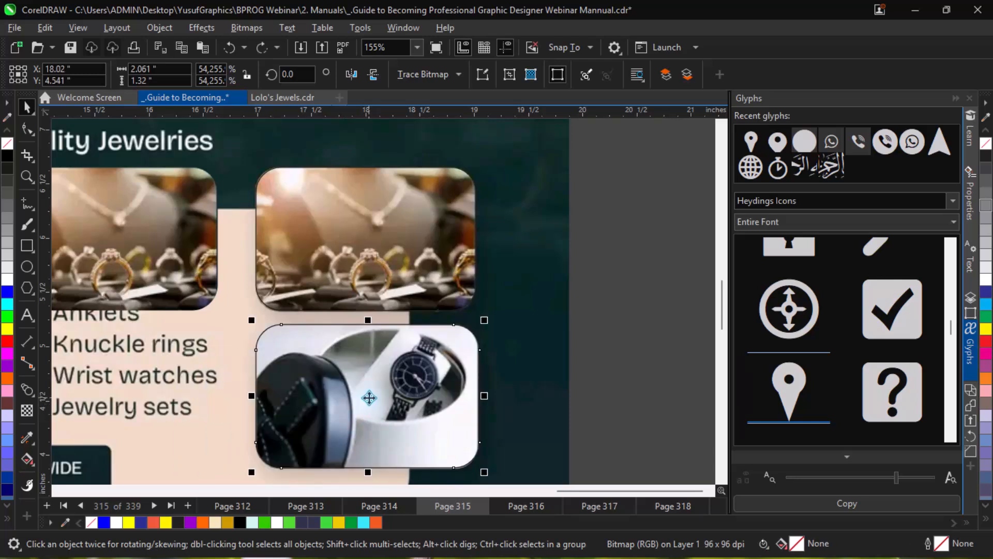
{"action": "key", "text": "Delete"}
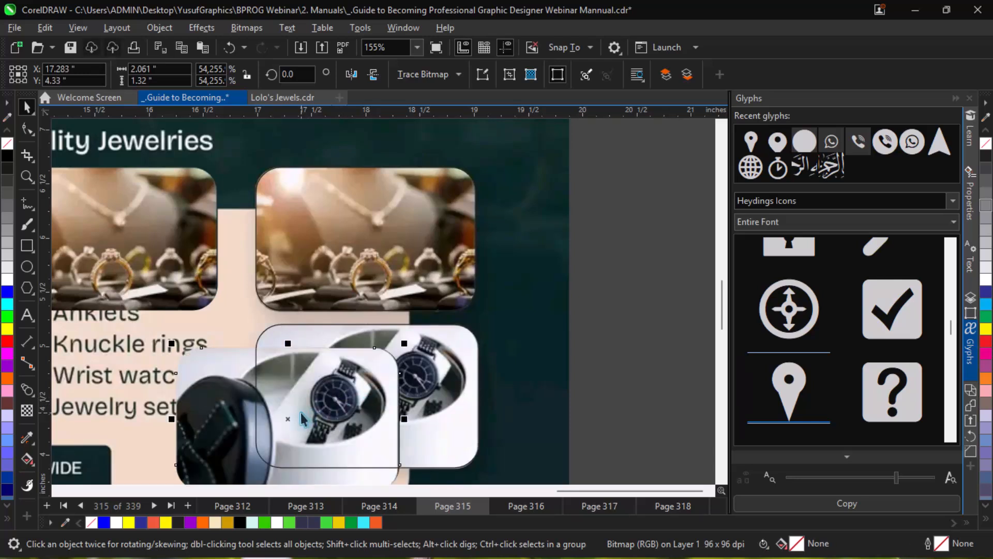
{"action": "key", "text": "ctrl+z"}
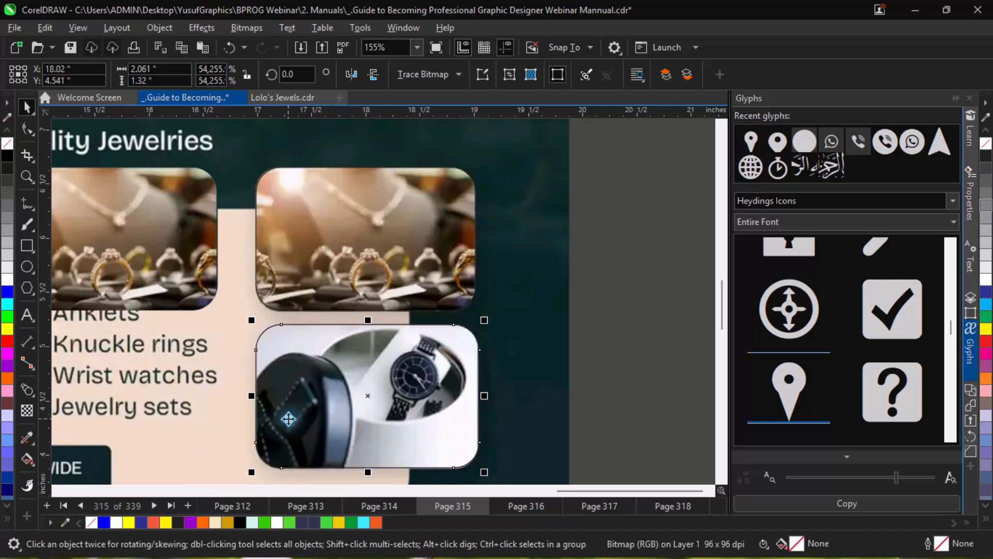
Step: Move the cropped watch photo horizontally off its original to about X 15.61", directly below the moved jewelry photo
{"action": "left_click_drag", "start_coordinate": [336, 398], "coordinate": [108, 364]}
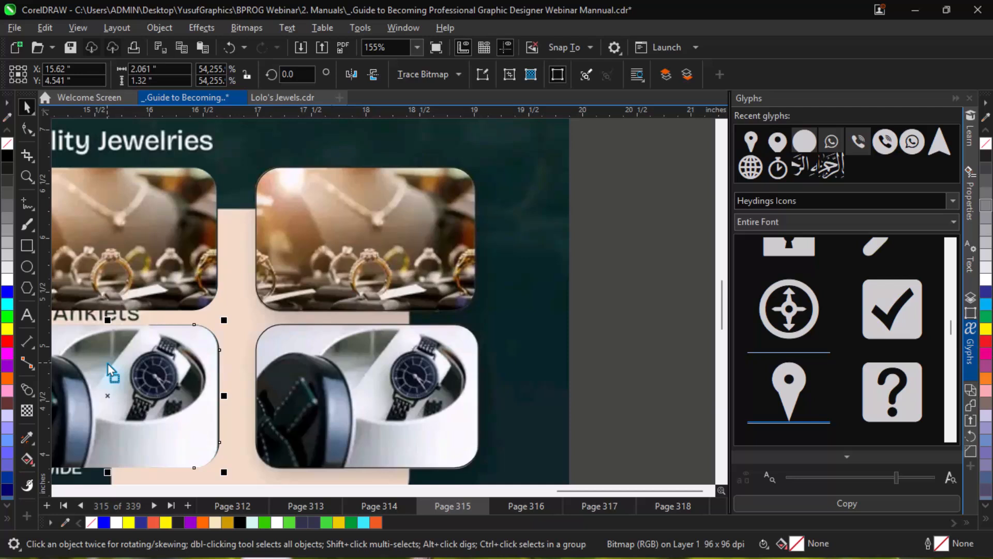
{"action": "scroll", "coordinate": [107, 364], "scroll_direction": "left", "scroll_amount": 5}
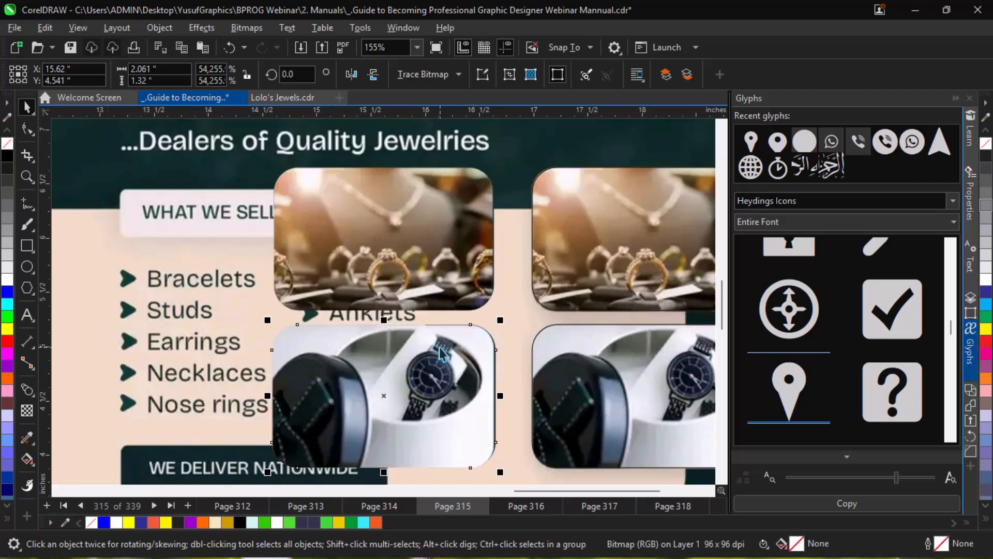
{"action": "left_click_drag", "start_coordinate": [441, 353], "coordinate": [440, 354]}
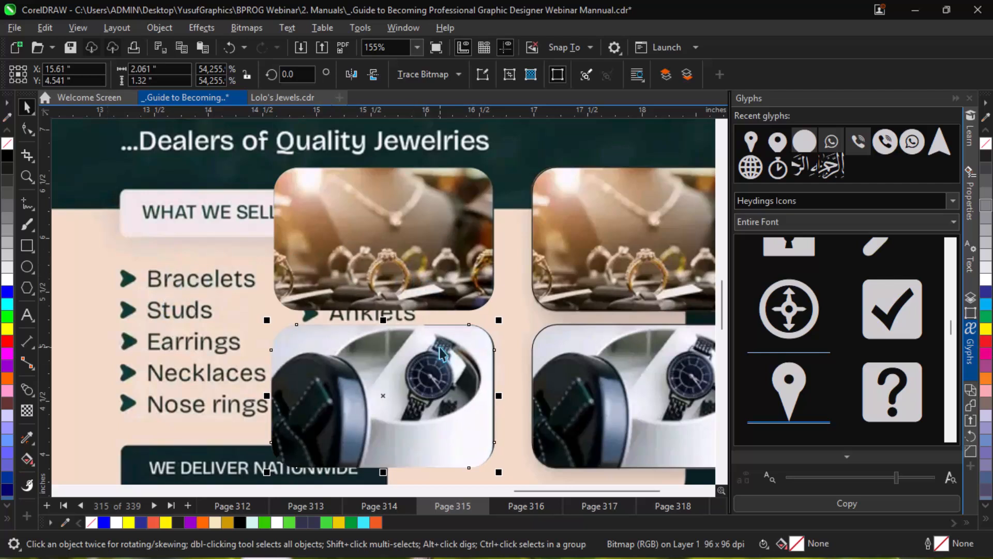
Step: PowerClip the cropped jewelry photo inside the upper rounded frame of the replica design
{"action": "key", "text": "F4"}
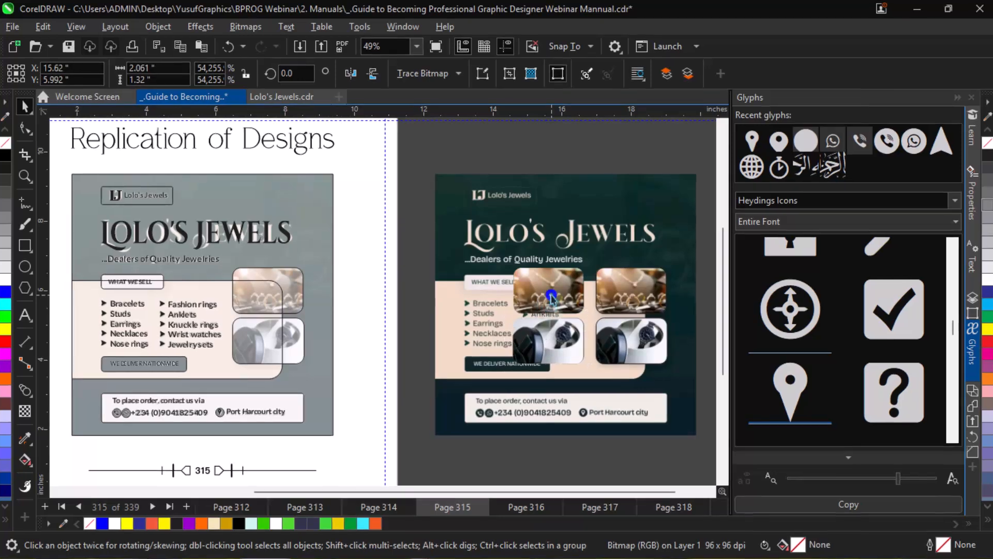
{"action": "left_click", "coordinate": [538, 297]}
{"action": "right_click", "coordinate": [552, 295]}
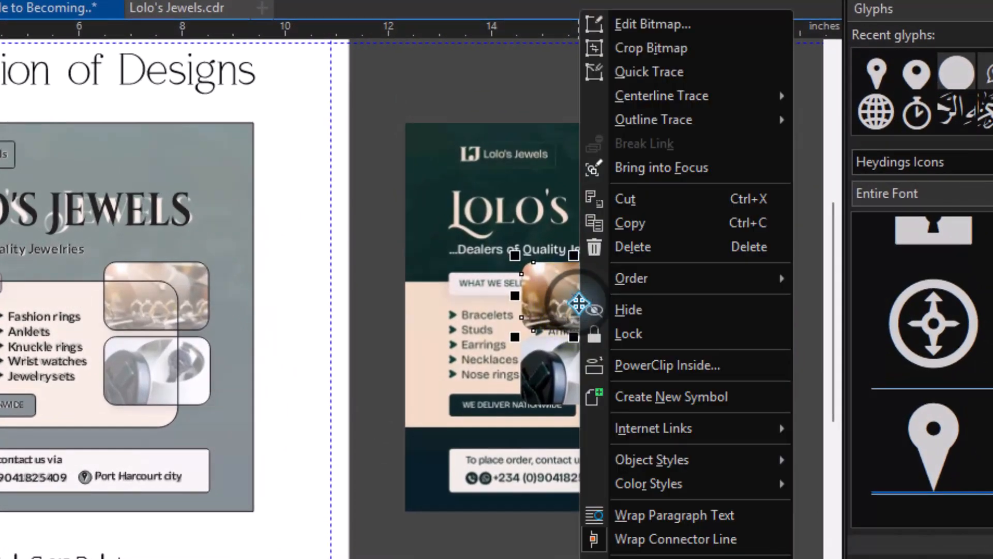
{"action": "left_click", "coordinate": [634, 366]}
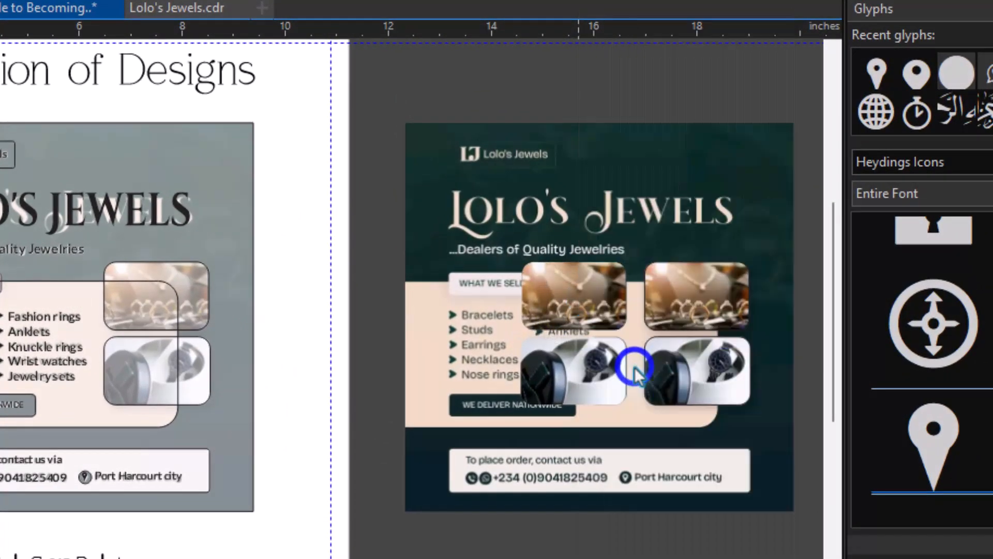
{"action": "left_click", "coordinate": [198, 278]}
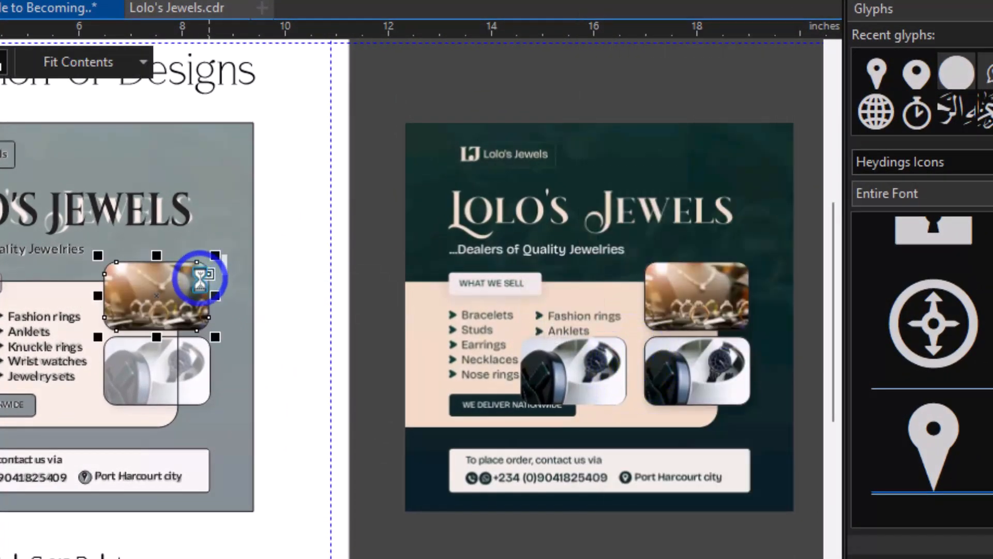
Step: PowerClip the cropped watch photo inside the lower rounded frame of the replica design
{"action": "left_click", "coordinate": [579, 369]}
{"action": "right_click", "coordinate": [579, 368]}
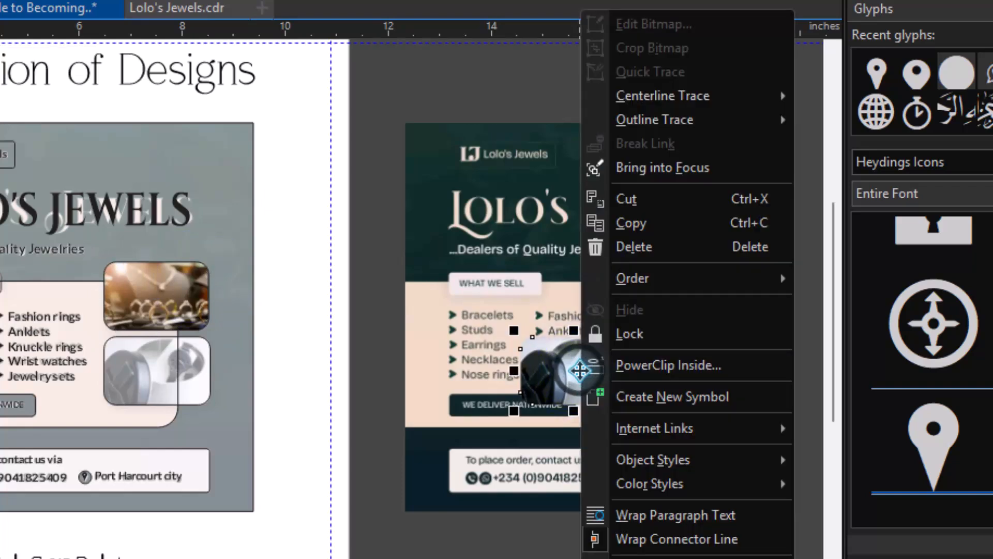
{"action": "left_click", "coordinate": [639, 365]}
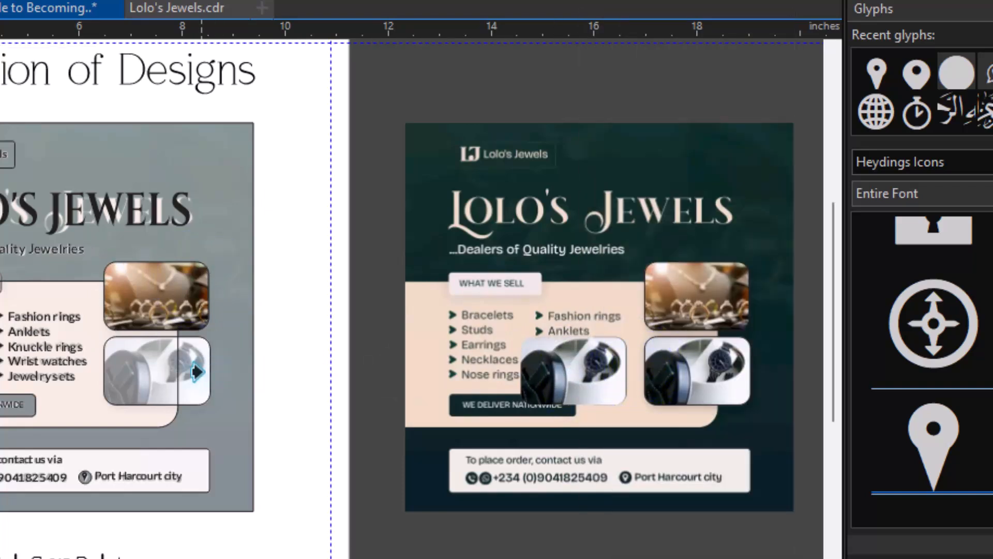
{"action": "left_click", "coordinate": [198, 370]}
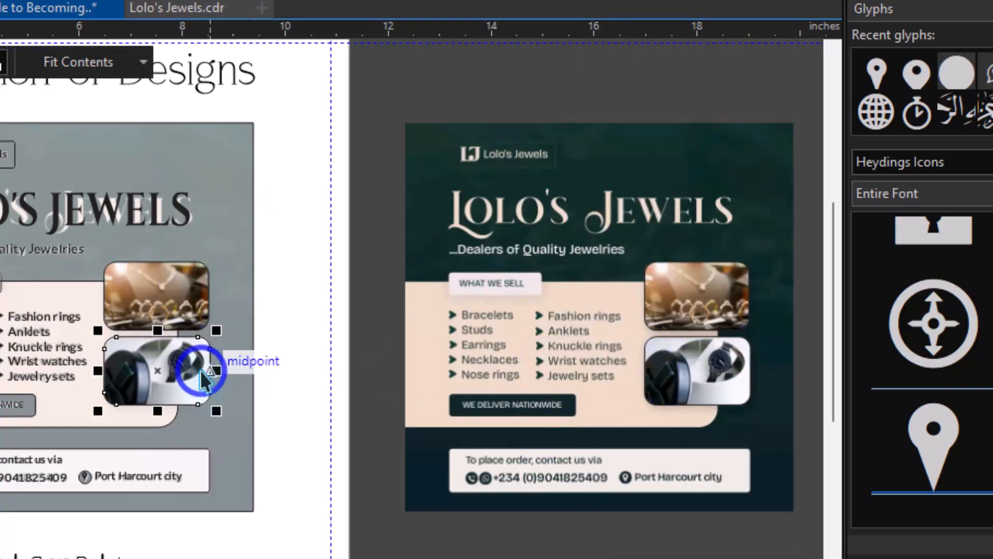
Step: Set the jewelry photo in the upper PowerClip frame to Fill Proportionally
{"action": "left_click", "coordinate": [193, 294]}
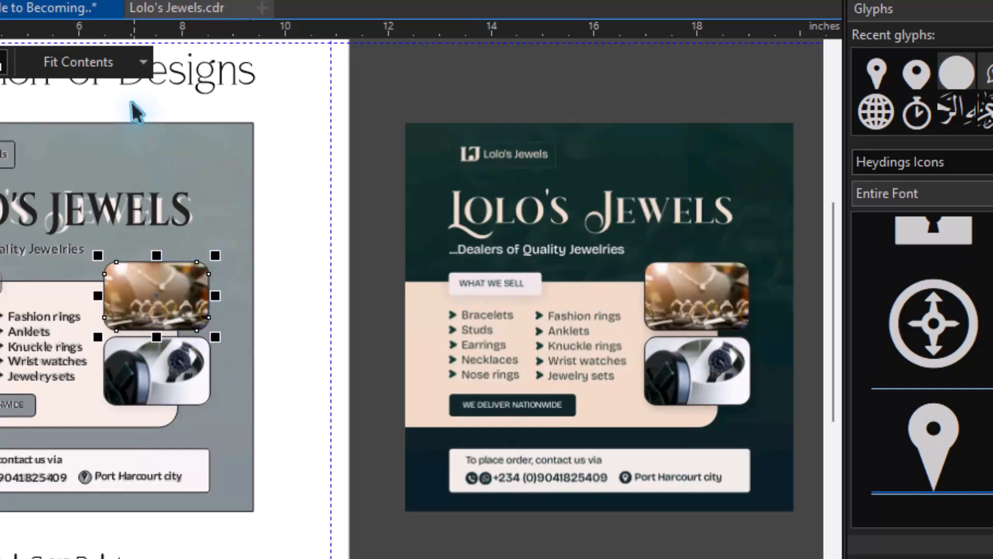
{"action": "left_click", "coordinate": [96, 59]}
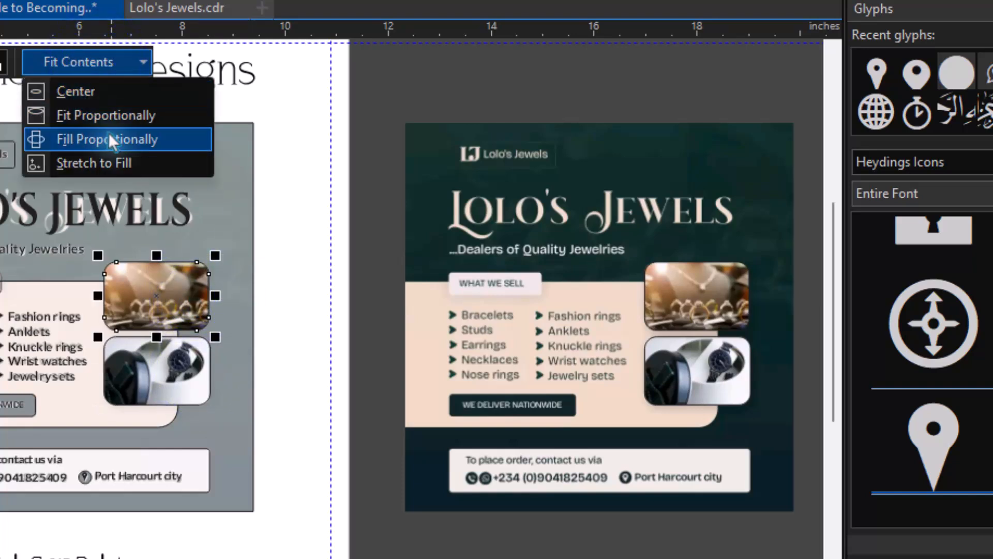
{"action": "left_click", "coordinate": [145, 101]}
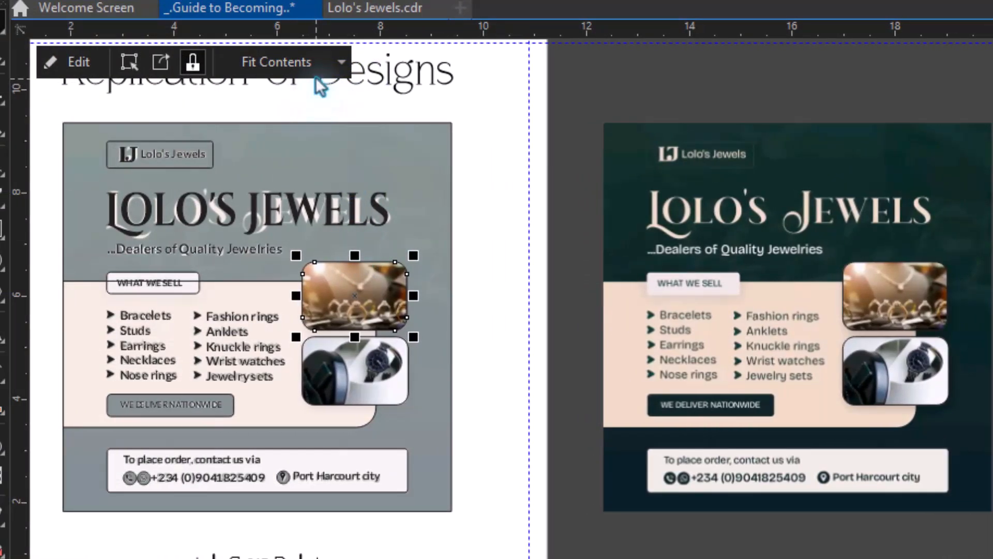
{"action": "left_click", "coordinate": [316, 67]}
{"action": "left_click", "coordinate": [320, 146]}
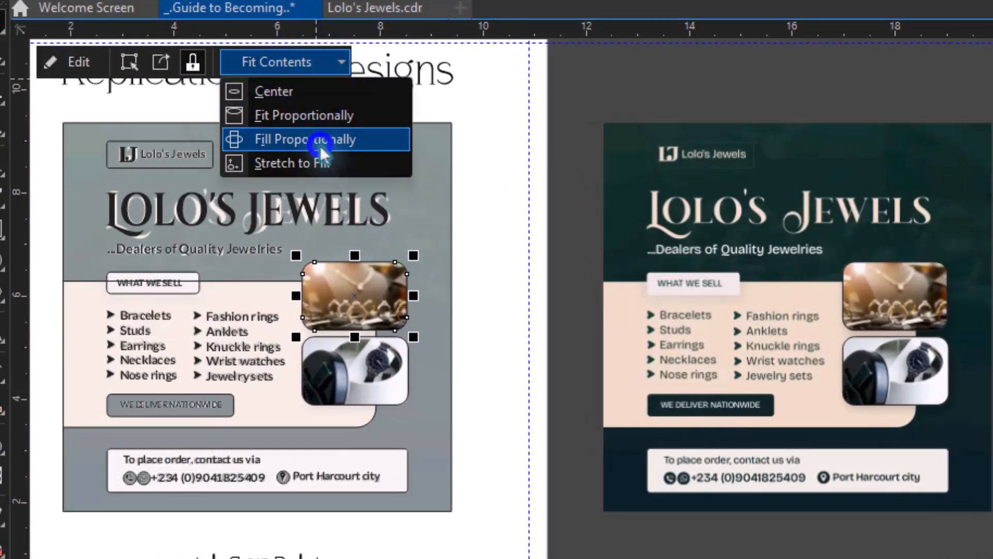
Step: Set the watch photo in the lower PowerClip frame to Fill Proportionally
{"action": "left_click", "coordinate": [382, 370]}
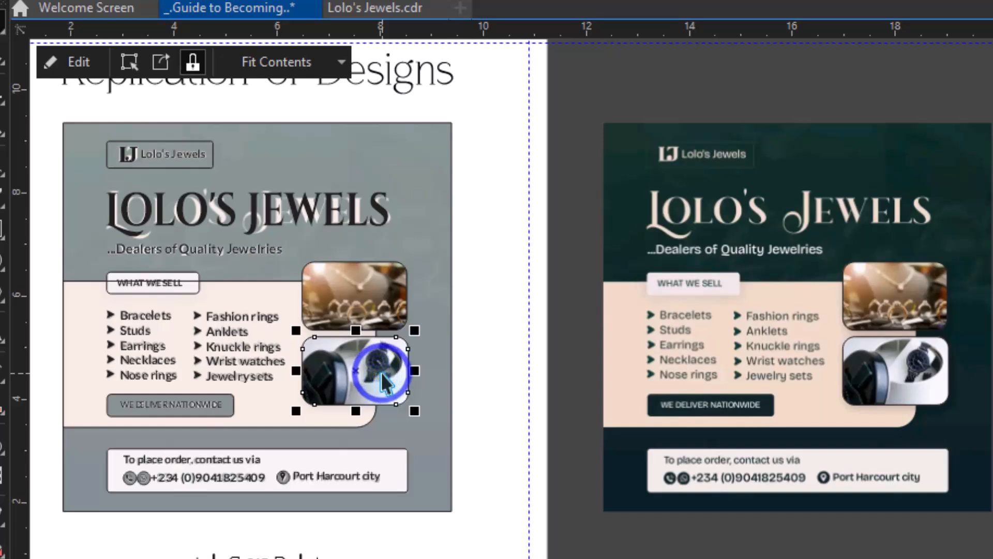
{"action": "left_click", "coordinate": [274, 64]}
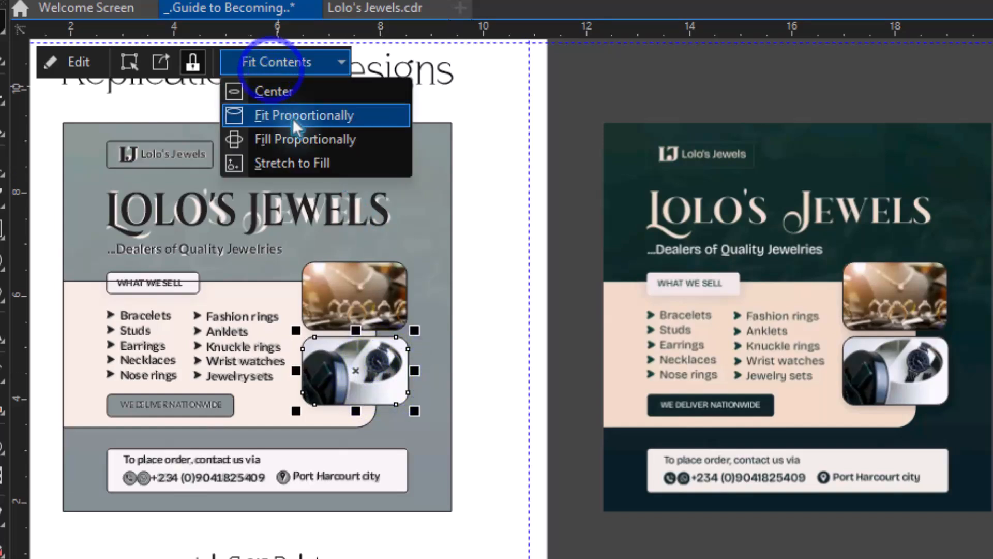
{"action": "left_click", "coordinate": [320, 136]}
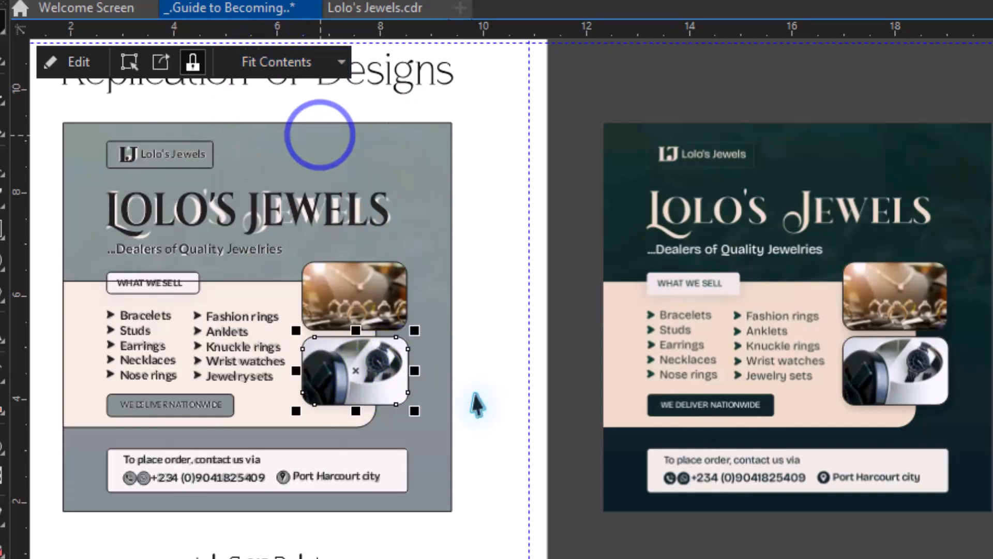
Step: Add 10 colors sampled from the reference poster bitmap to the document palette
{"action": "left_click", "coordinate": [713, 407]}
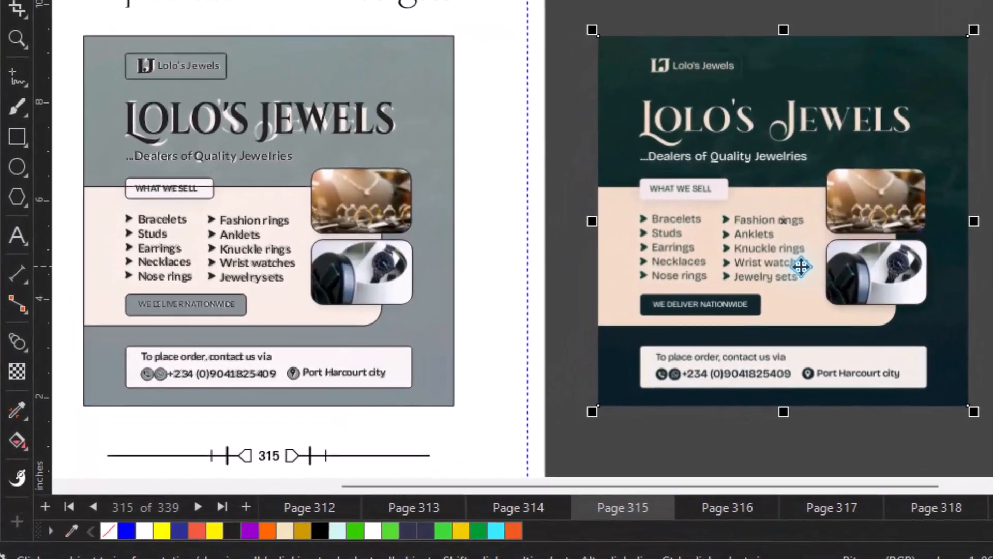
{"action": "left_click", "coordinate": [578, 337]}
{"action": "left_click_drag", "start_coordinate": [801, 266], "coordinate": [742, 535]}
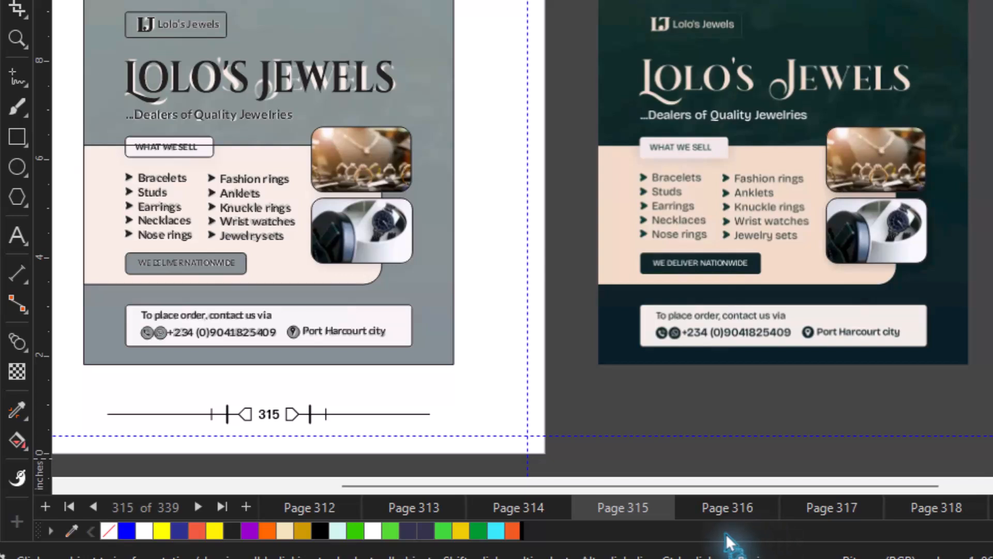
{"action": "left_click_drag", "start_coordinate": [725, 531], "coordinate": [693, 539]}
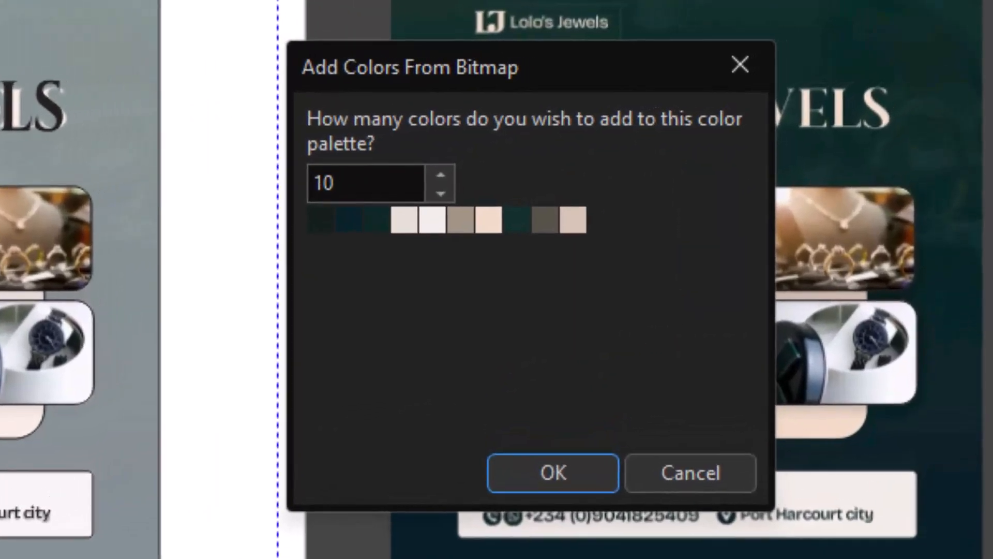
{"action": "left_click", "coordinate": [443, 177]}
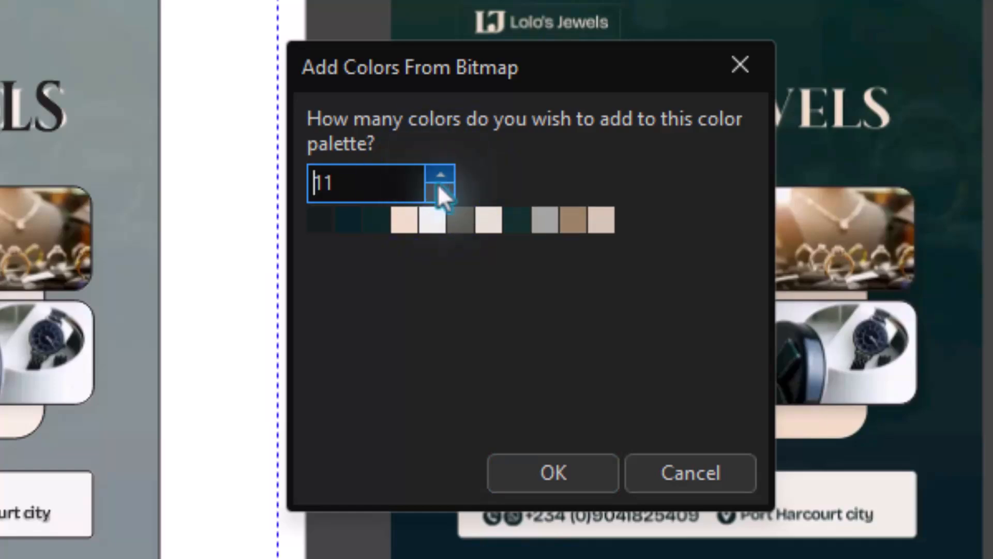
{"action": "left_click", "coordinate": [441, 194]}
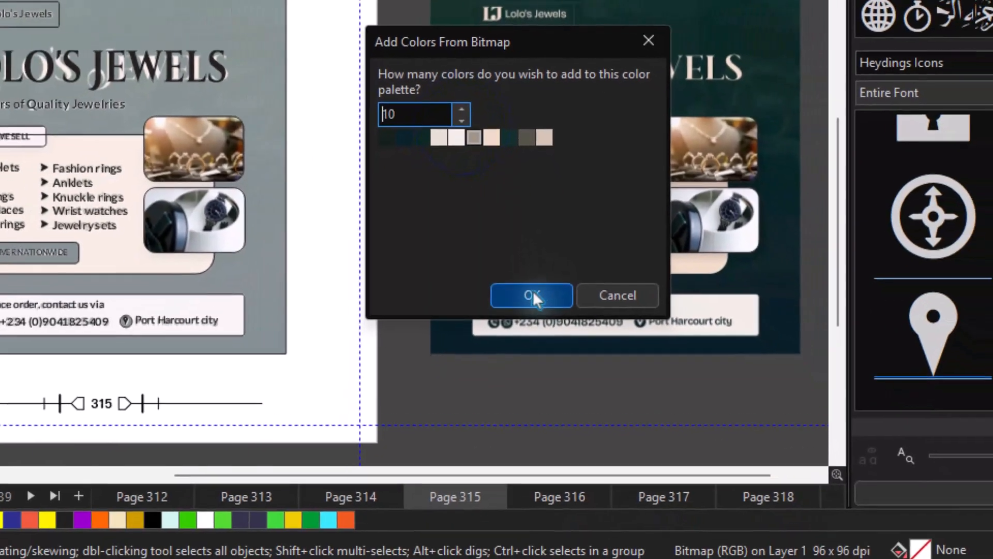
{"action": "left_click", "coordinate": [553, 473]}
{"action": "left_click", "coordinate": [562, 303]}
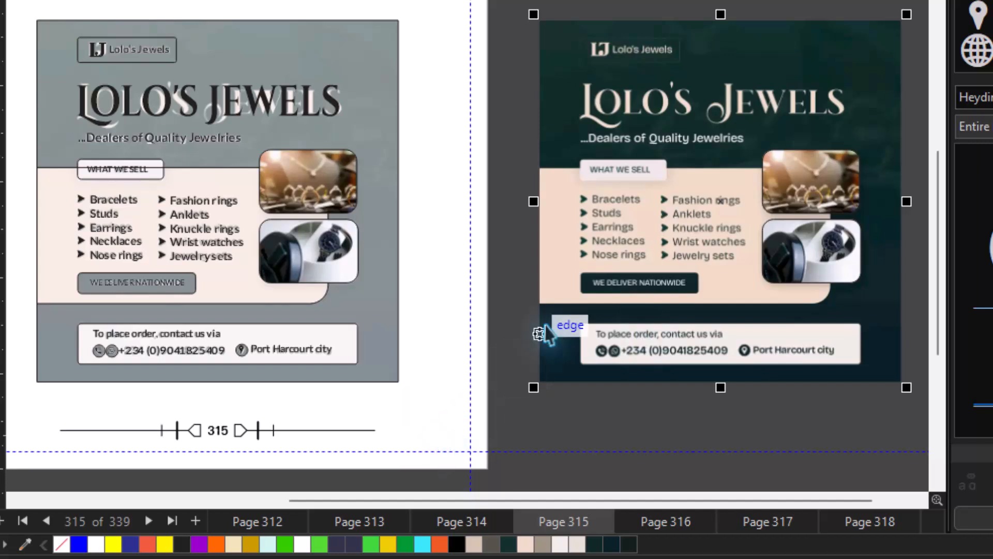
{"action": "left_click", "coordinate": [355, 64]}
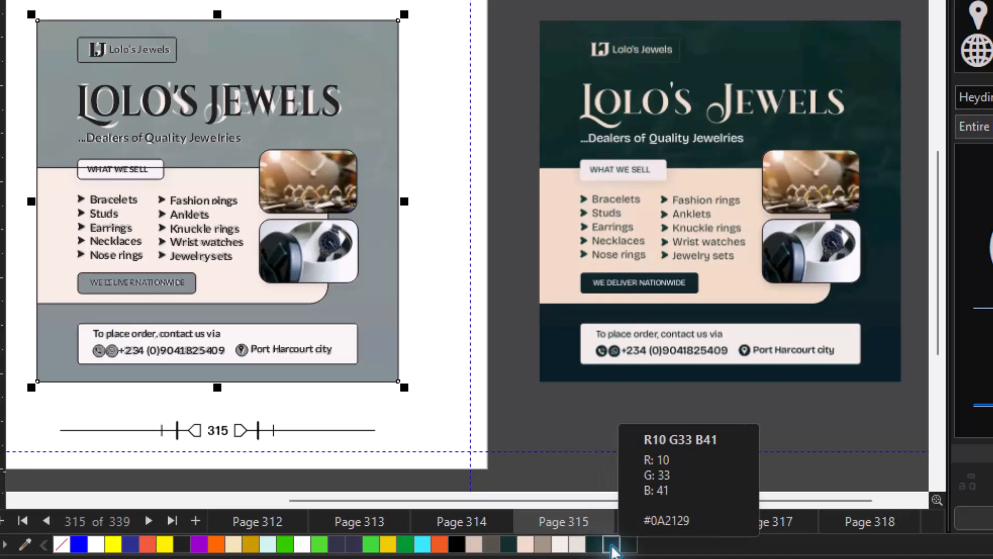
{"action": "key", "text": "alt+Left"}
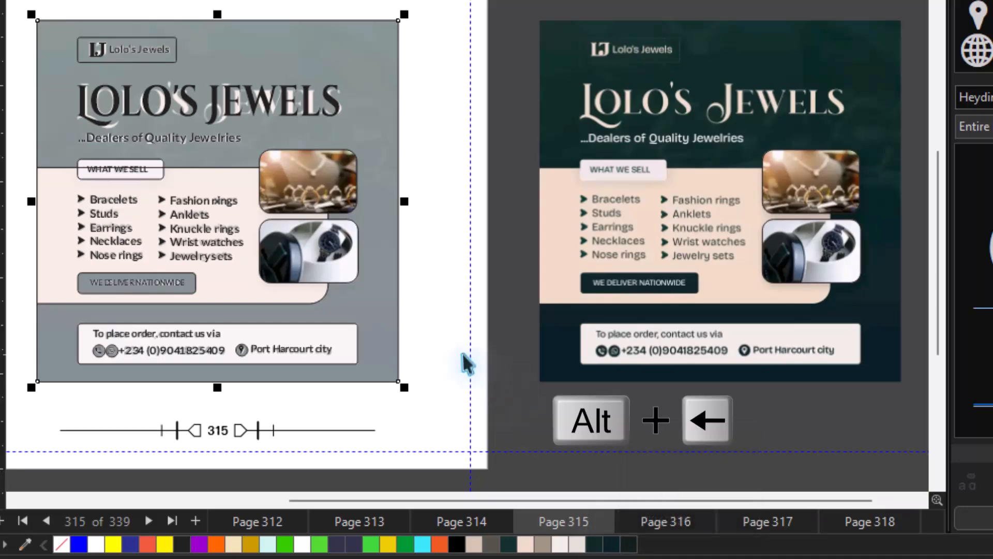
{"action": "left_click", "coordinate": [461, 354]}
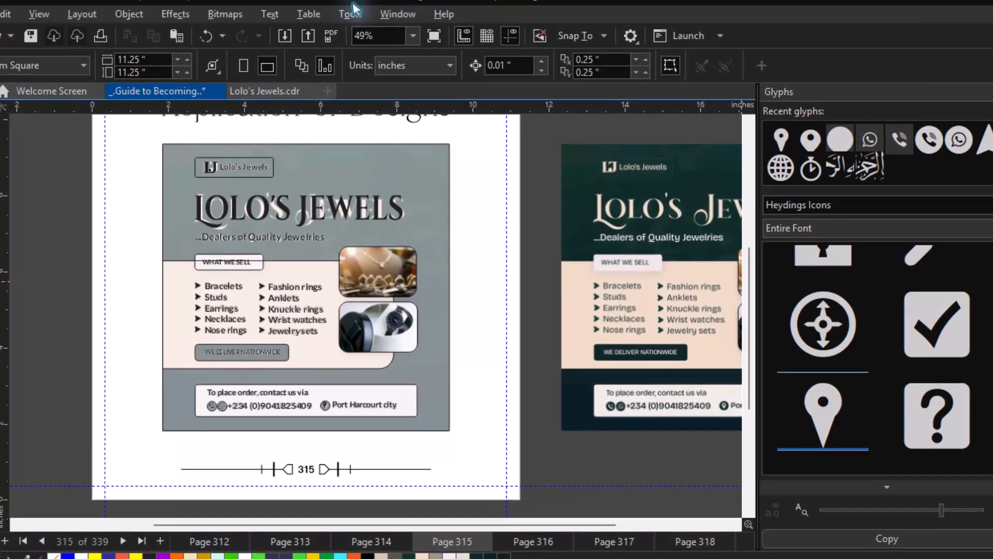
Step: Show the Objects docker with the layers of Page 315
{"action": "left_click", "coordinate": [398, 14]}
{"action": "mouse_move", "coordinate": [472, 202]}
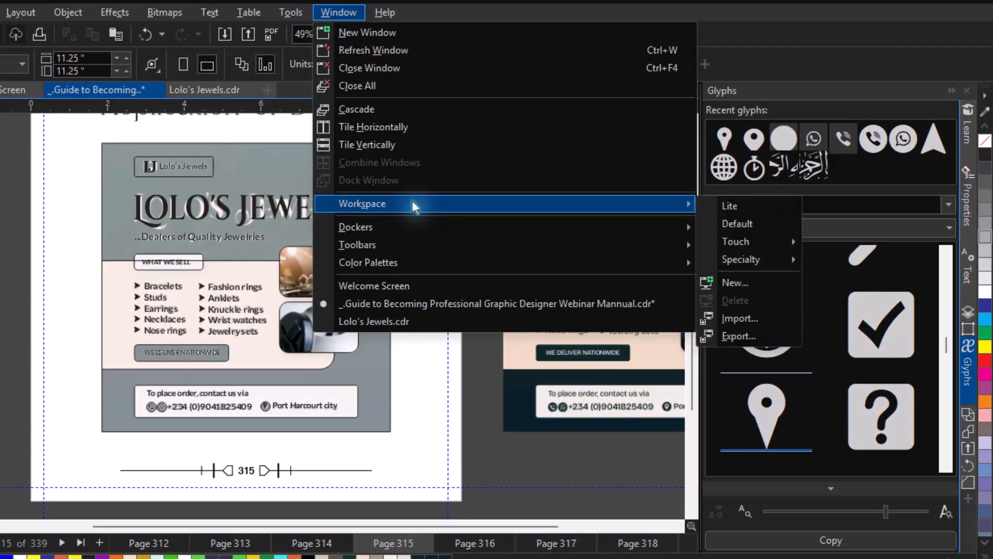
{"action": "mouse_move", "coordinate": [555, 228]}
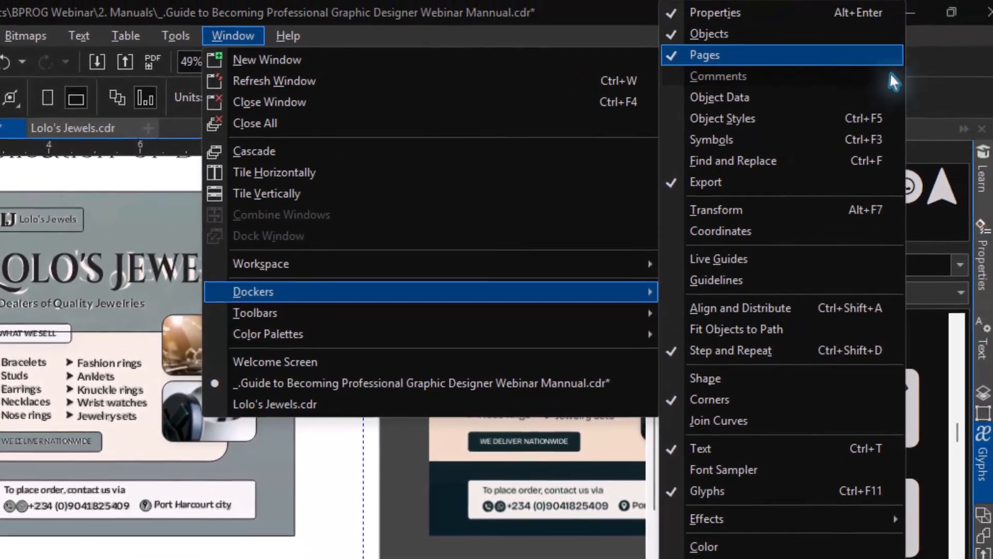
{"action": "left_click", "coordinate": [938, 73]}
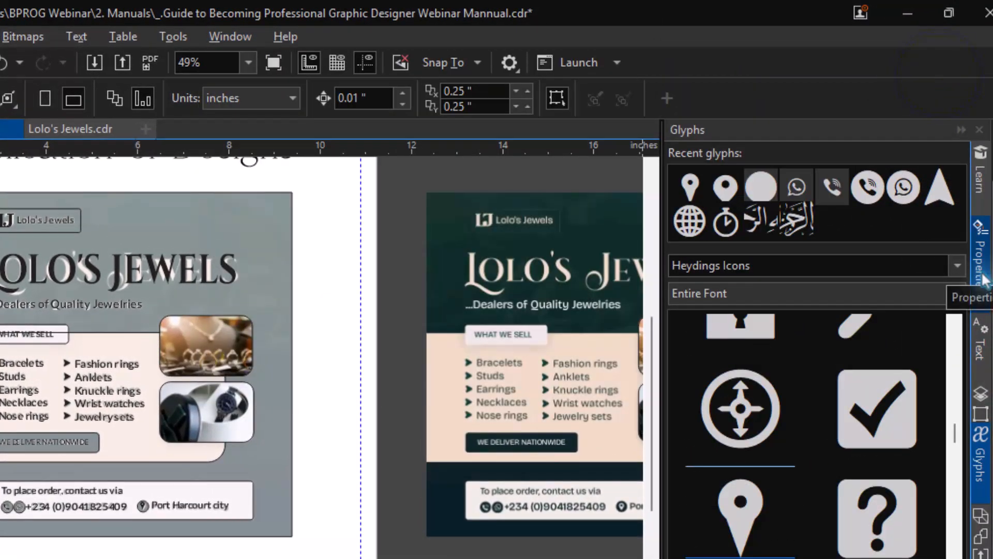
{"action": "left_click", "coordinate": [978, 390]}
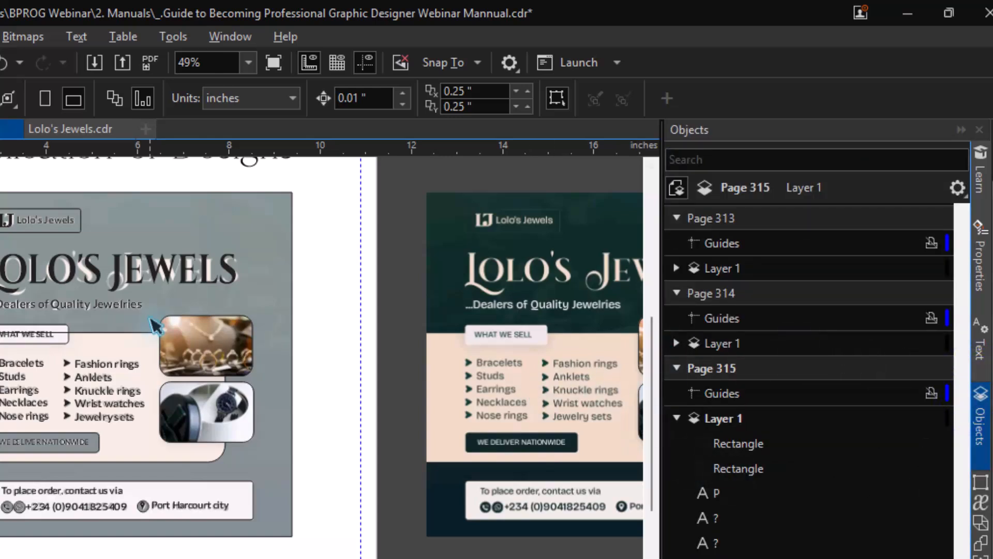
Step: Examine where the replica's background rectangle, photo frames, contact box and tagline sit in Layer 1 of Page 315
{"action": "left_click", "coordinate": [255, 269]}
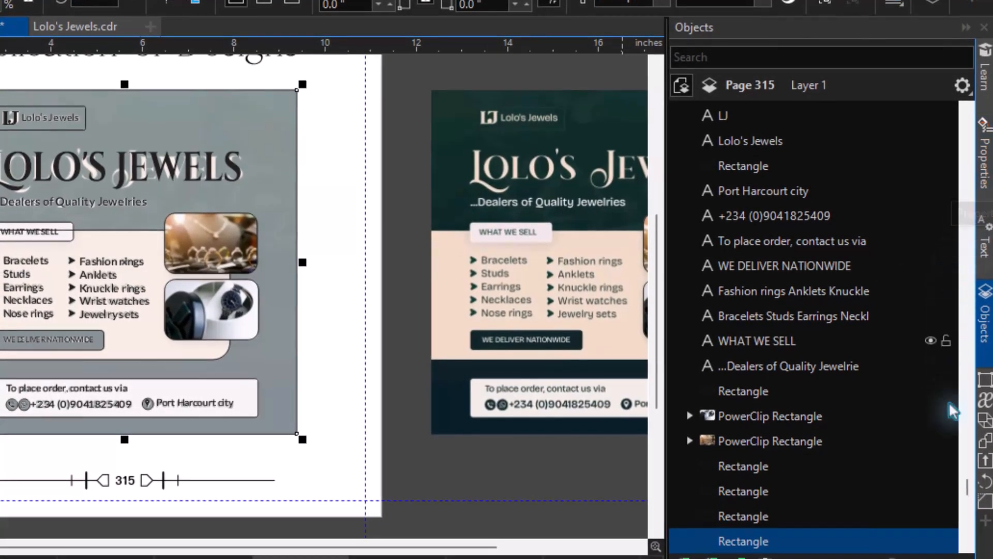
{"action": "mouse_move", "coordinate": [967, 493]}
{"action": "left_mouse_down"}
{"action": "mouse_move", "coordinate": [969, 510]}
{"action": "mouse_move", "coordinate": [969, 433]}
{"action": "mouse_move", "coordinate": [970, 494]}
{"action": "mouse_move", "coordinate": [970, 482]}
{"action": "left_mouse_up"}
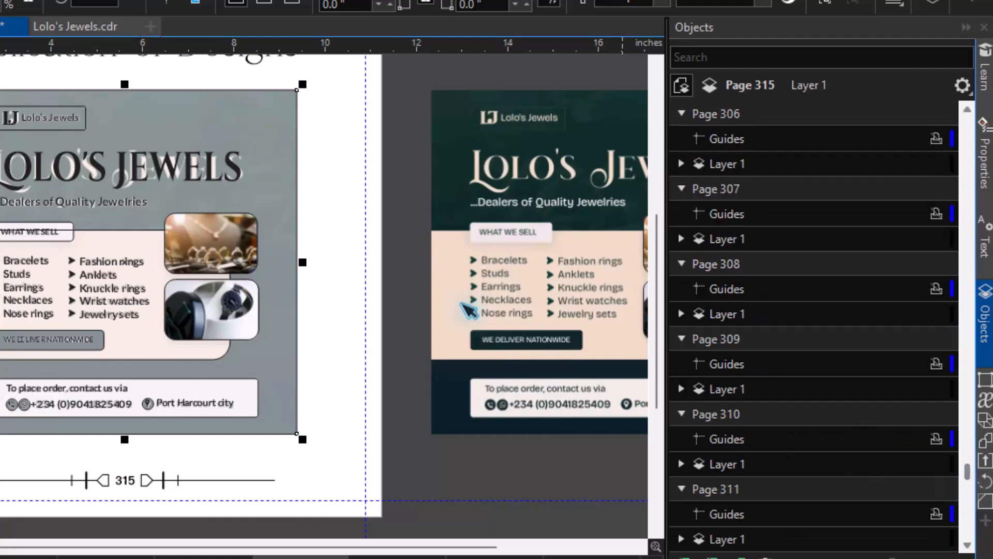
{"action": "left_click", "coordinate": [243, 249]}
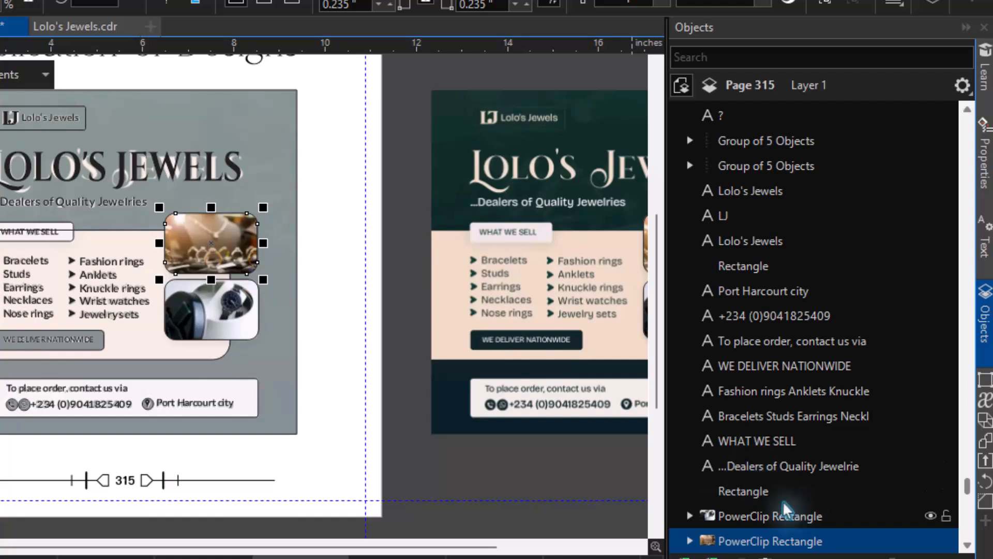
{"action": "left_click", "coordinate": [755, 495]}
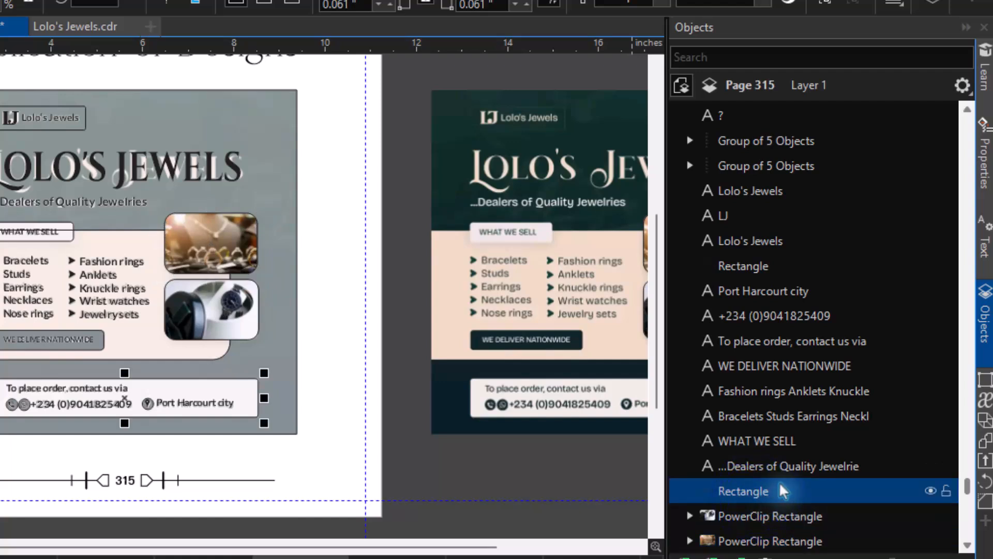
{"action": "left_click", "coordinate": [802, 468]}
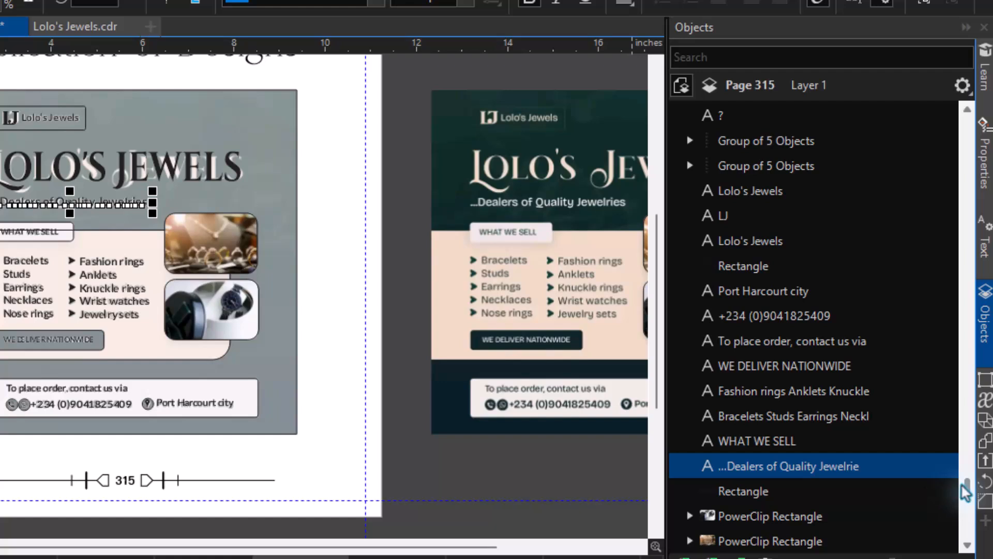
{"action": "left_click_drag", "start_coordinate": [965, 490], "coordinate": [967, 503]}
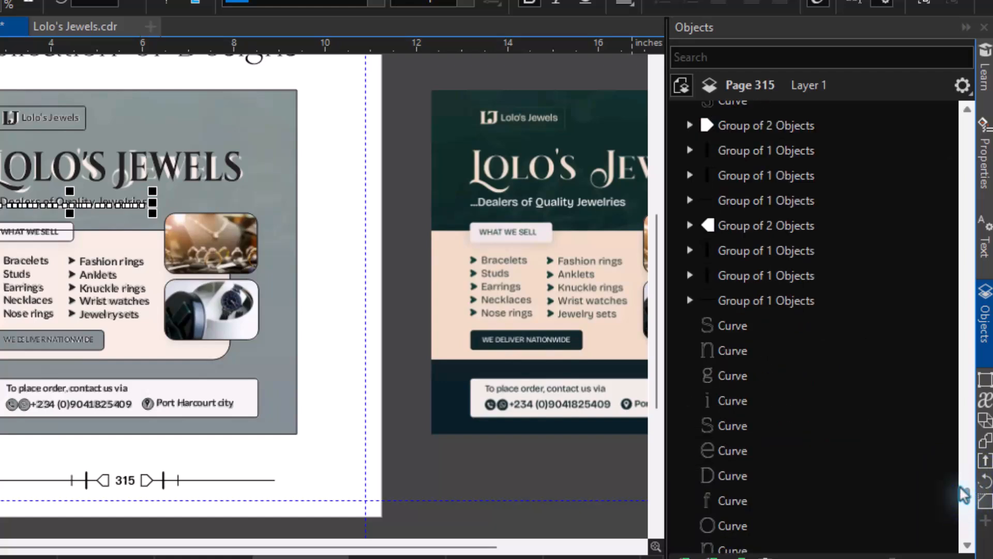
{"action": "left_click_drag", "start_coordinate": [966, 491], "coordinate": [967, 487]}
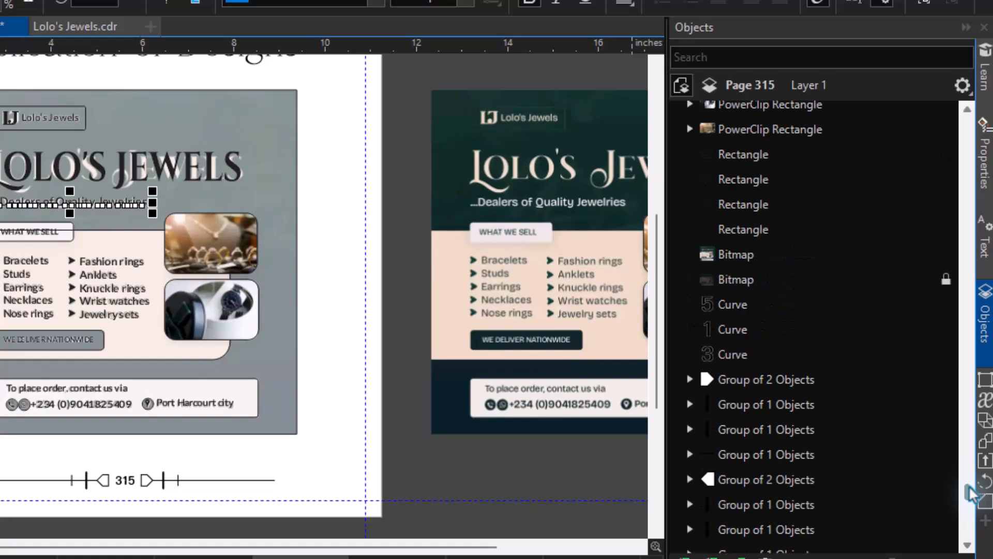
Step: Unlock the faded tracing bitmap on Layer 1 and move it left off the replica design, to about X -2.223 inches
{"action": "left_click", "coordinate": [797, 248]}
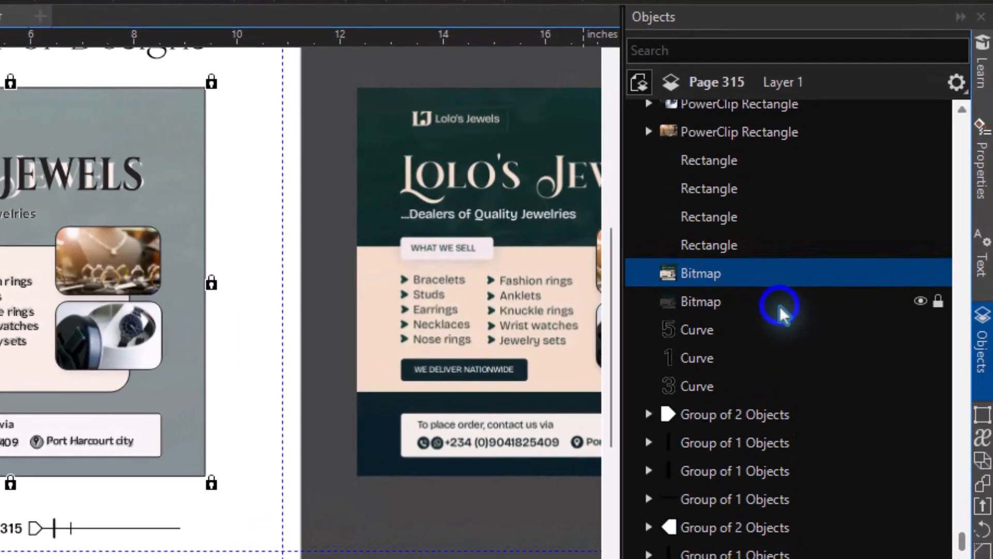
{"action": "left_click", "coordinate": [806, 286]}
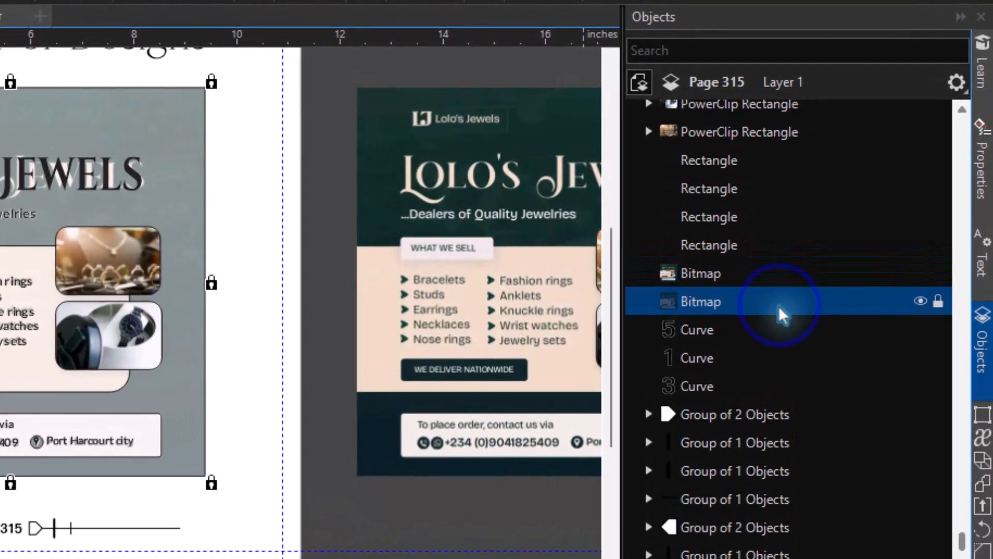
{"action": "left_click", "coordinate": [938, 302]}
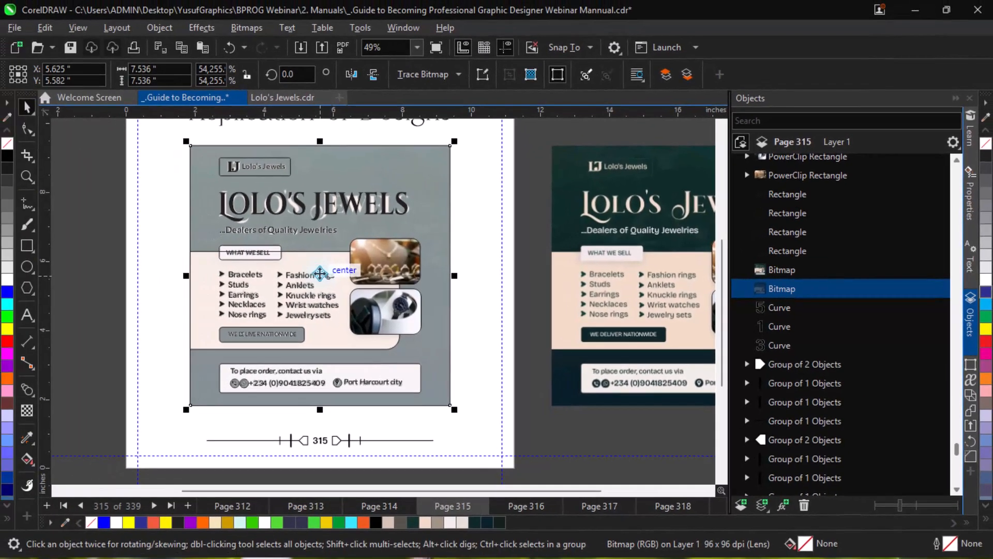
{"action": "scroll", "coordinate": [0, 270], "scroll_direction": "left", "scroll_amount": 3}
{"action": "left_click_drag", "start_coordinate": [97, 269], "coordinate": [129, 268]}
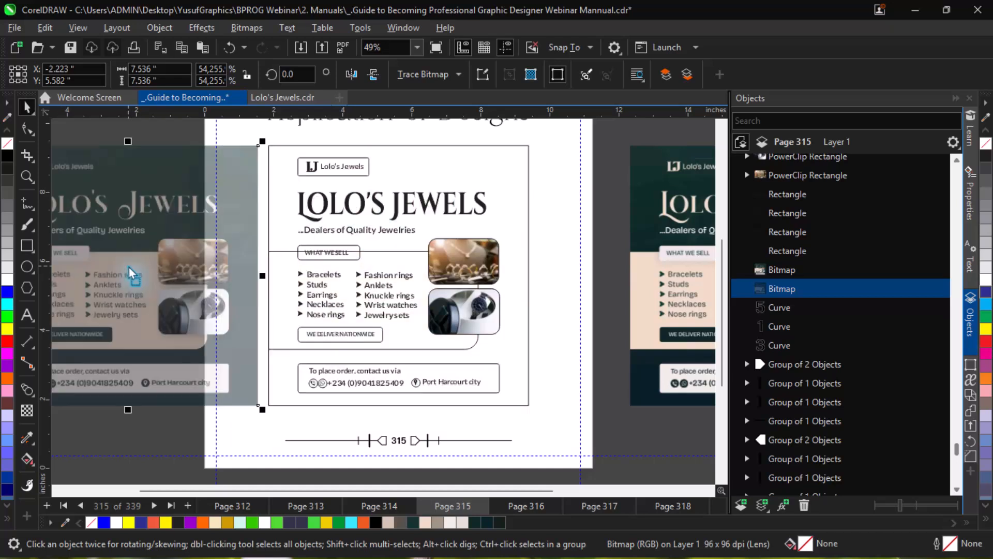
{"action": "left_click", "coordinate": [602, 188]}
Step: Inspect the two photo frames and the outlined replica design up close, without the tracing bitmap behind it
{"action": "left_click", "coordinate": [473, 260]}
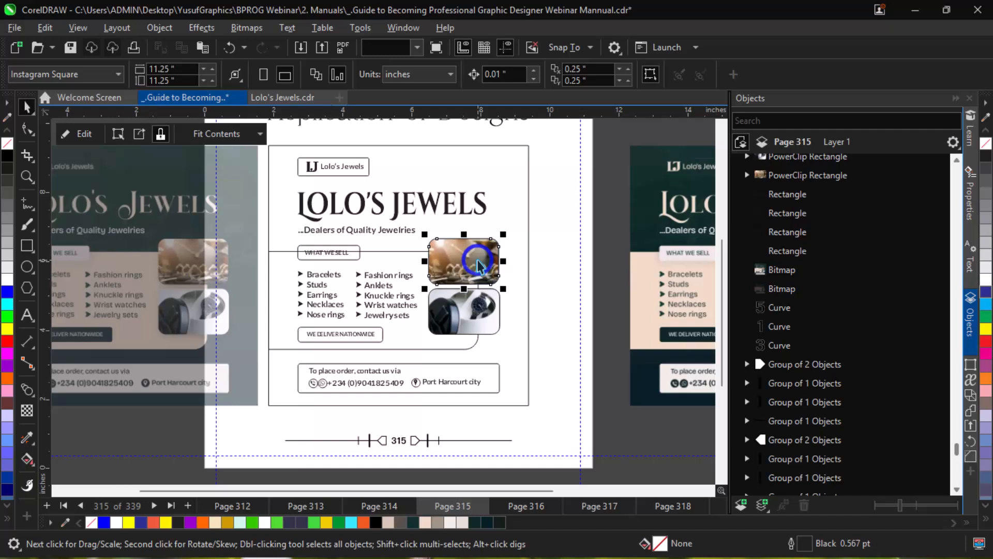
{"action": "left_click", "coordinate": [479, 308], "text": "shift"}
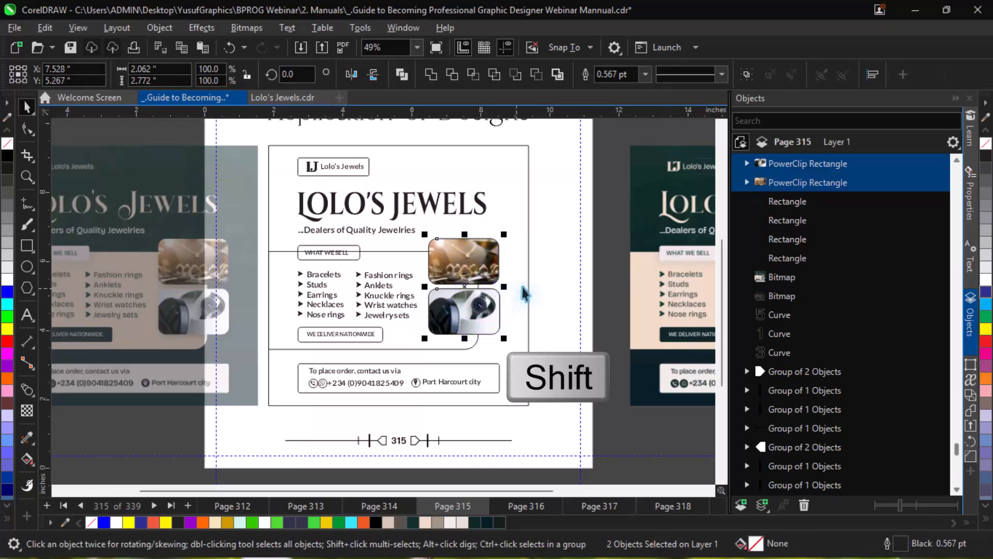
{"action": "left_click", "coordinate": [554, 266]}
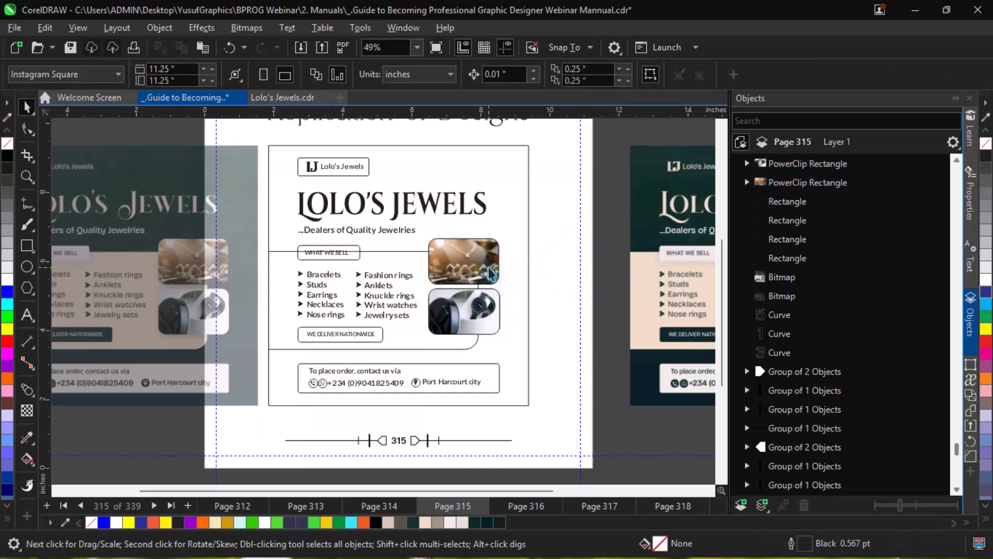
{"action": "key", "text": "z"}
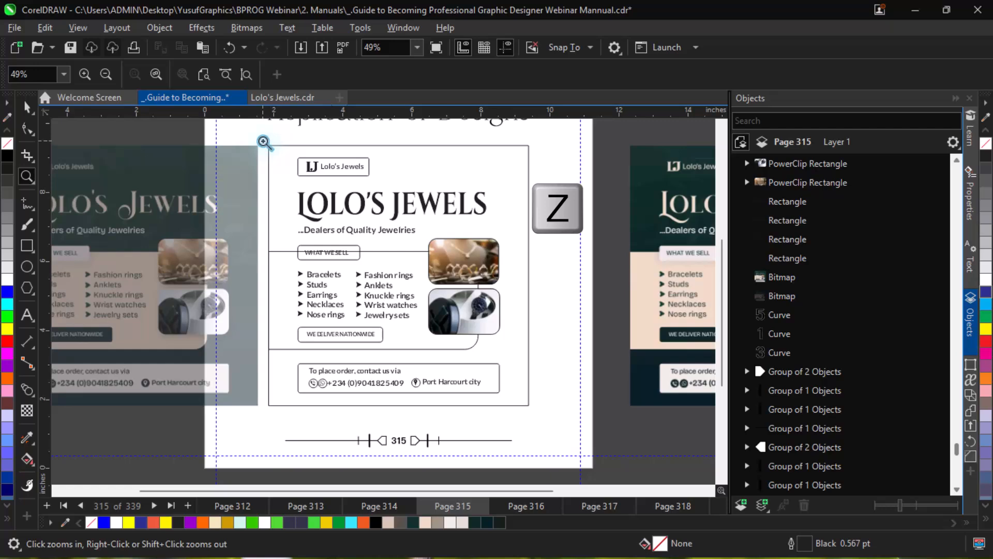
{"action": "left_click_drag", "start_coordinate": [480, 336], "coordinate": [548, 410]}
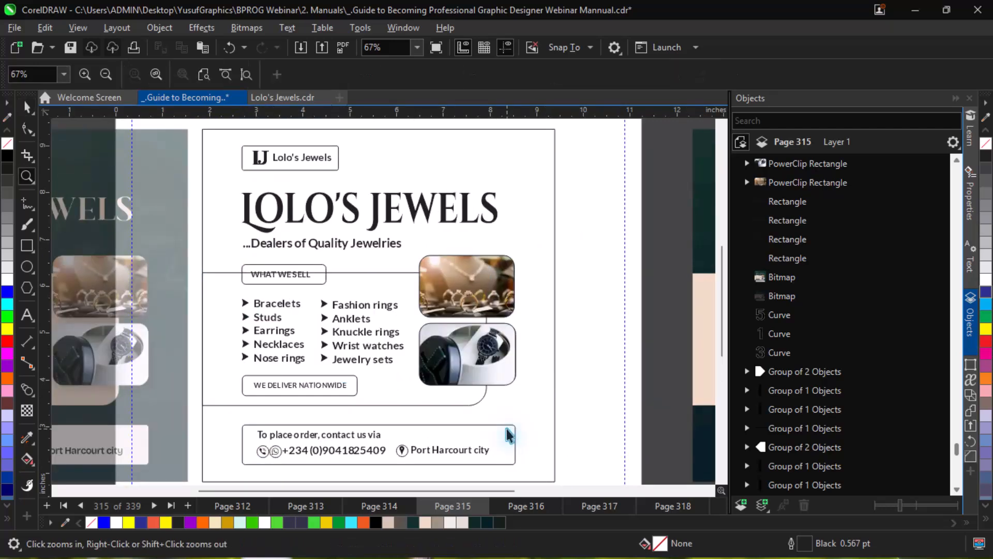
{"action": "key", "text": "F4"}
{"action": "key", "text": "space"}
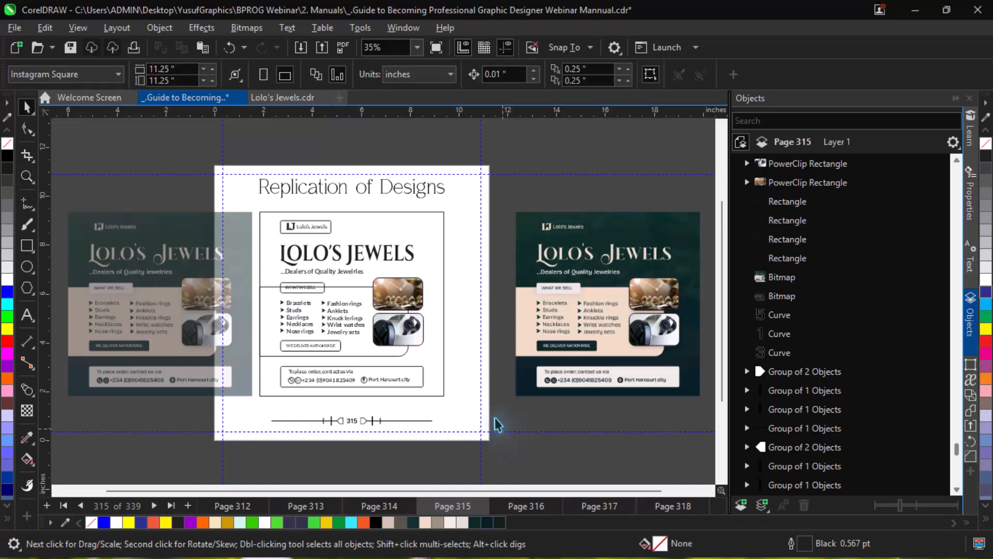
Step: Duplicate all the replica design's objects and place the copy left of the tracing bitmap, centered at about X -11.172 inches
{"action": "left_click_drag", "start_coordinate": [230, 354], "coordinate": [253, 400]}
{"action": "left_click_drag", "start_coordinate": [409, 302], "coordinate": [142, 327]}
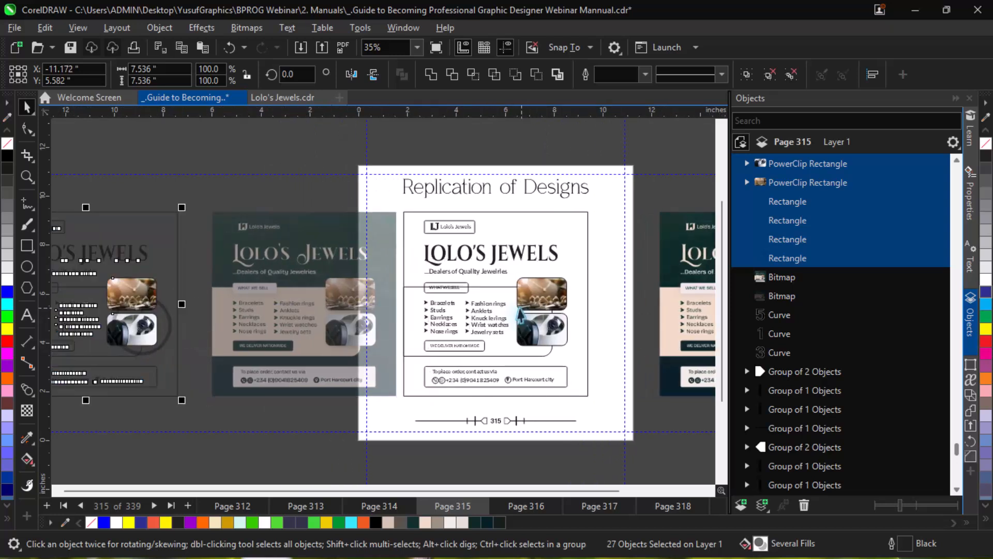
{"action": "left_click", "coordinate": [570, 288]}
Step: Select the replica design together with the reference poster and zoom the view to the selection
{"action": "left_click_drag", "start_coordinate": [208, 203], "coordinate": [705, 415]}
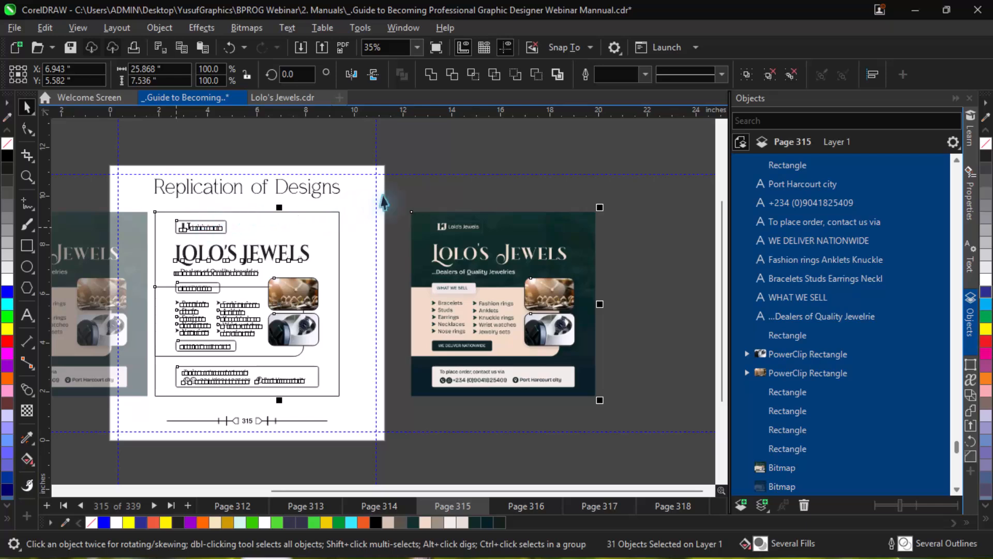
{"action": "left_click", "coordinate": [419, 195]}
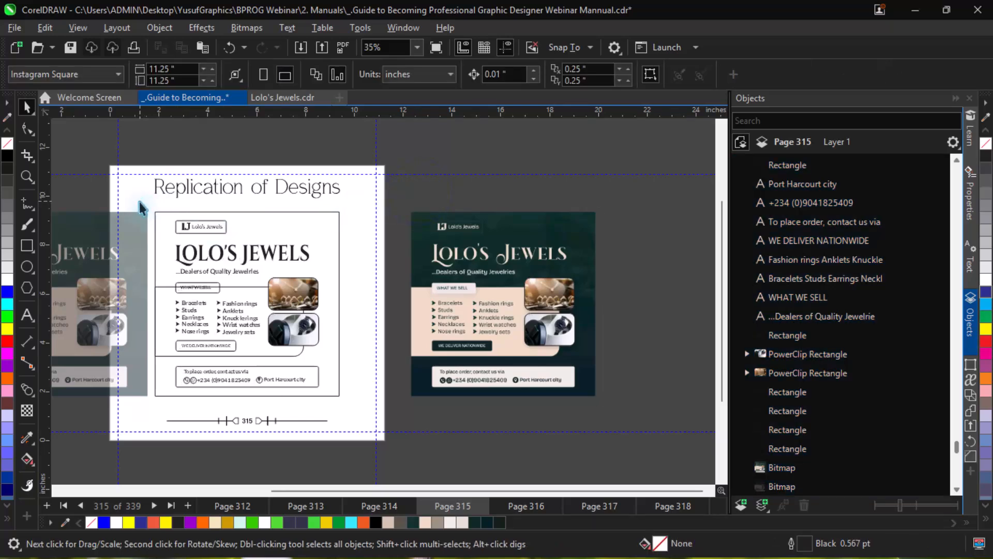
{"action": "left_click_drag", "start_coordinate": [139, 203], "coordinate": [636, 409]}
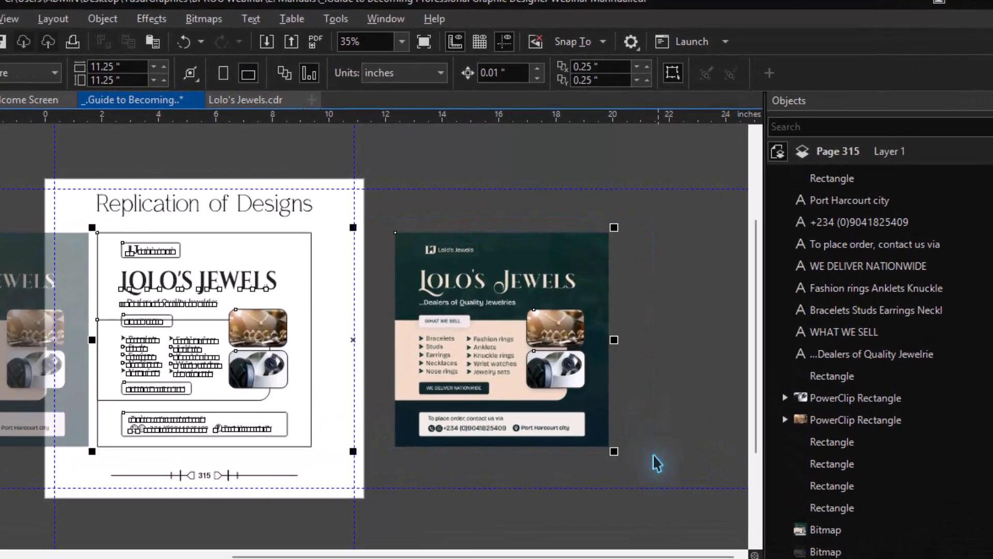
{"action": "key", "text": "shift+F2"}
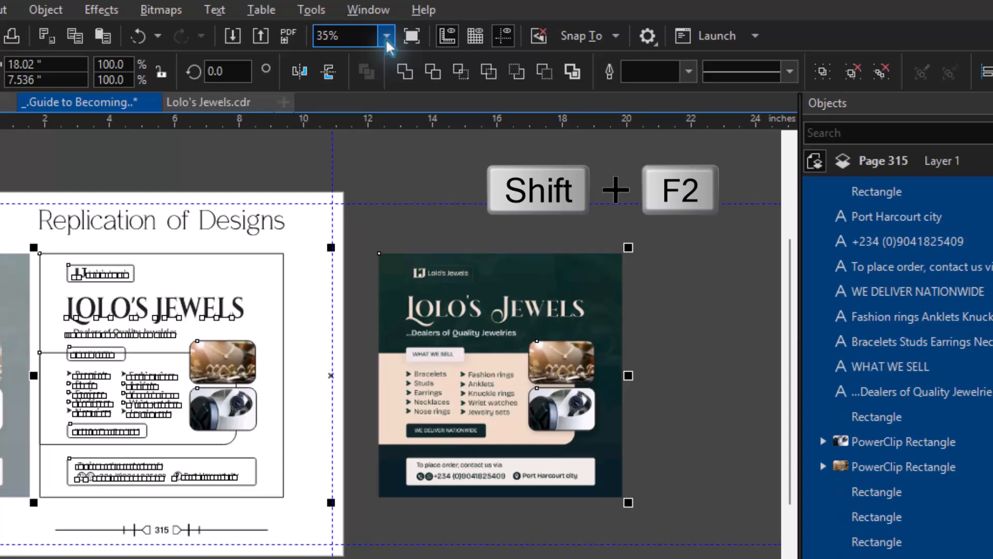
{"action": "left_click", "coordinate": [386, 38]}
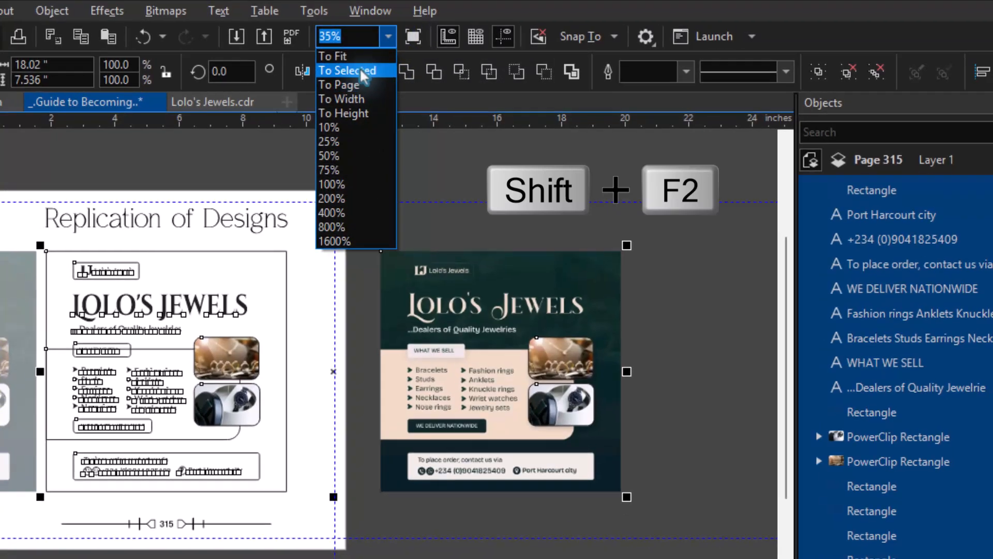
{"action": "left_click", "coordinate": [361, 71]}
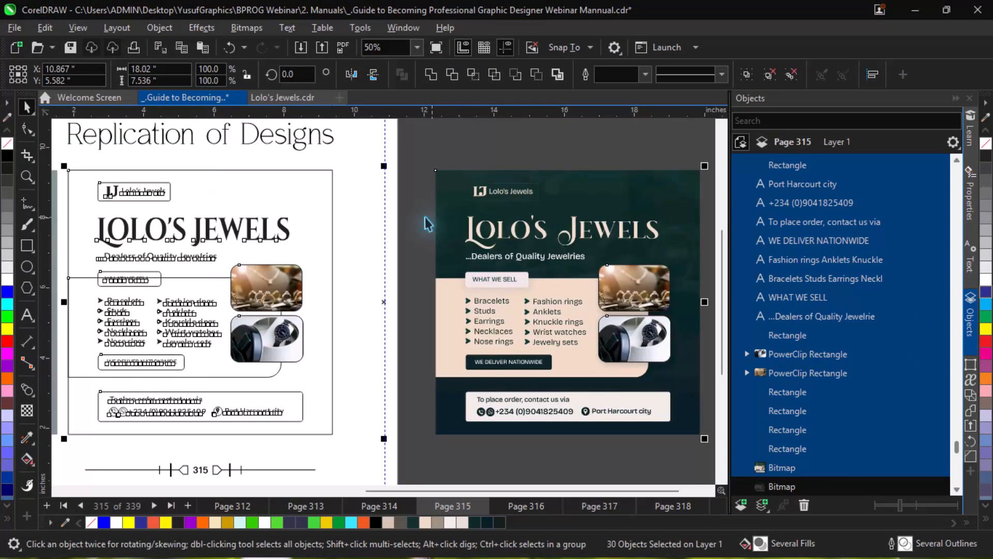
{"action": "left_click", "coordinate": [425, 217]}
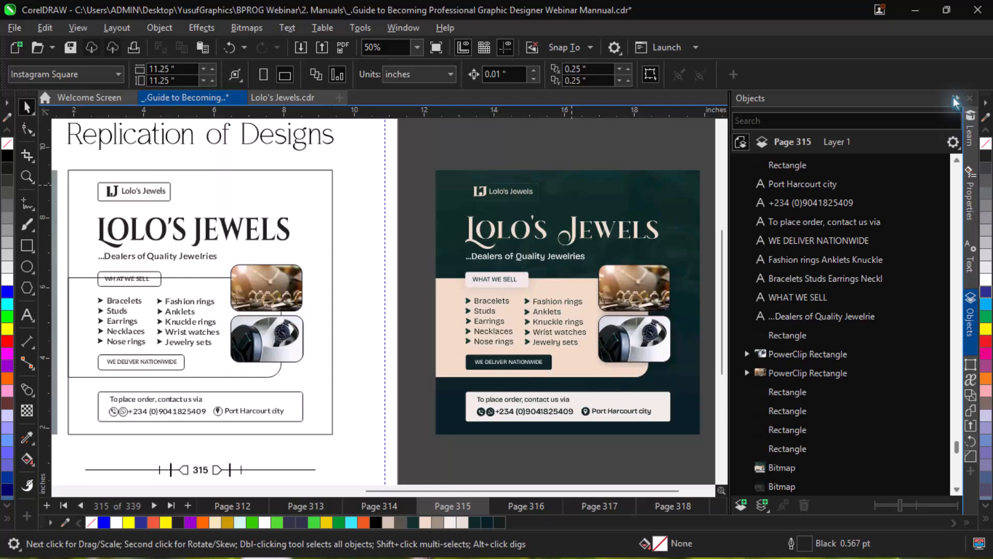
Step: Collapse the Objects docker and refit the replica and the reference poster side by side in the wider drawing area
{"action": "left_click", "coordinate": [954, 97]}
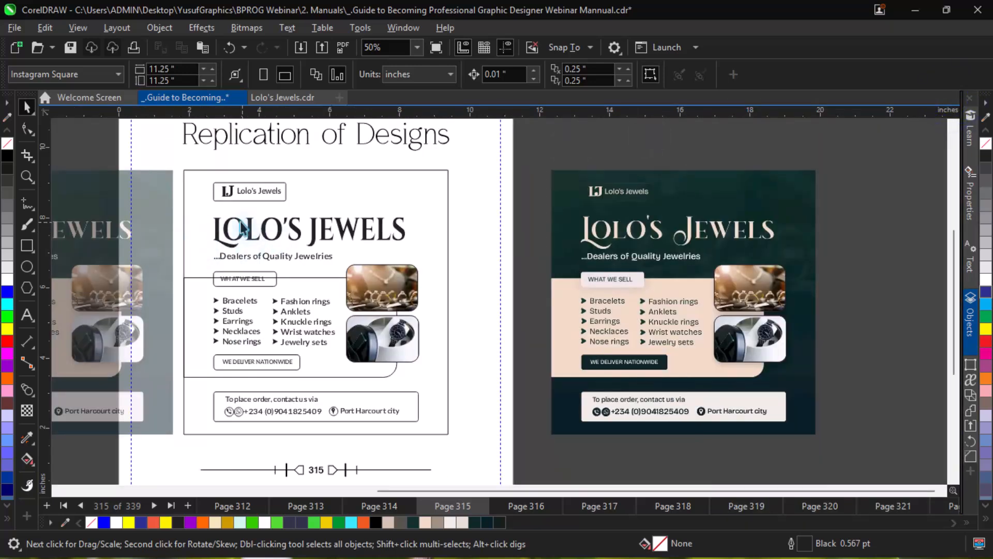
{"action": "left_click_drag", "start_coordinate": [177, 163], "coordinate": [863, 456]}
{"action": "key", "text": "shift+F2"}
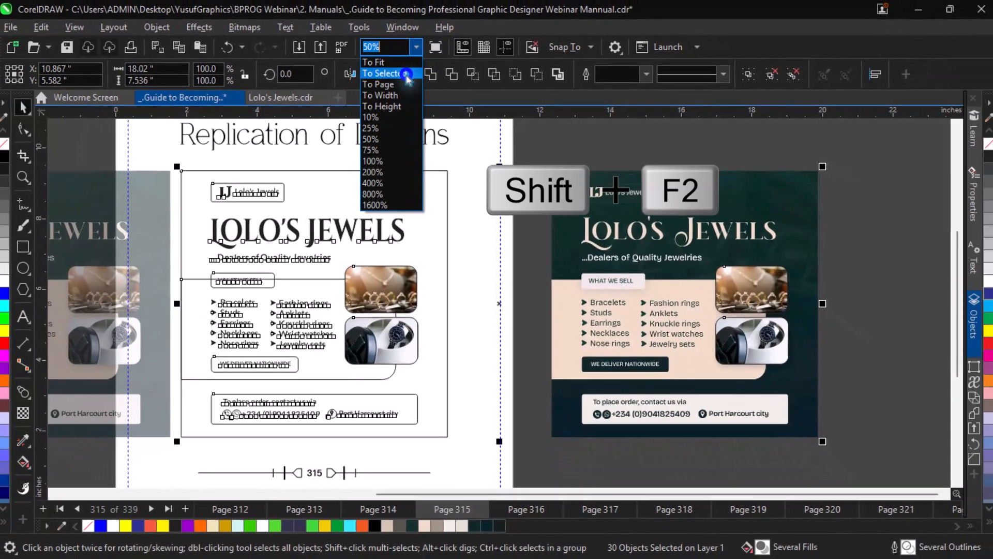
{"action": "left_click", "coordinate": [356, 67]}
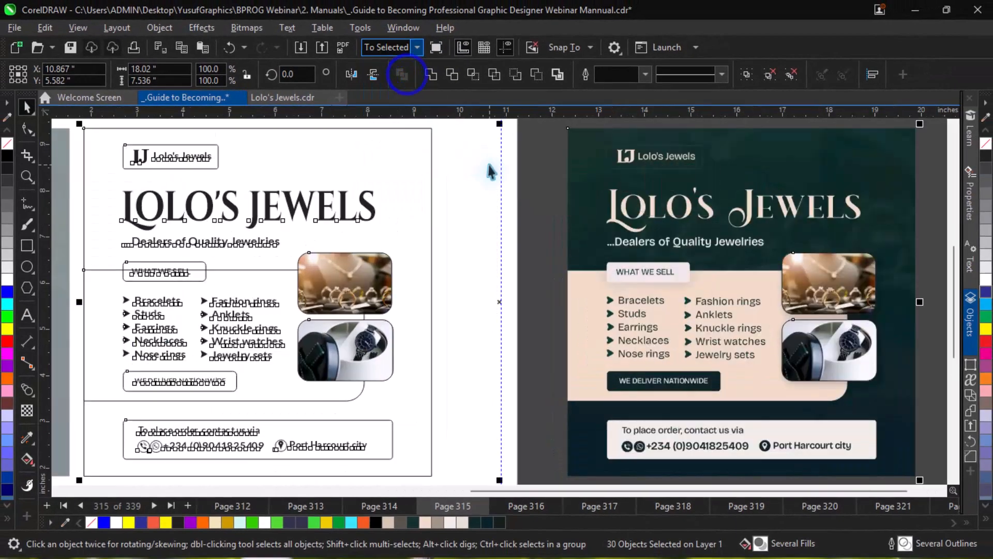
{"action": "left_click", "coordinate": [491, 203]}
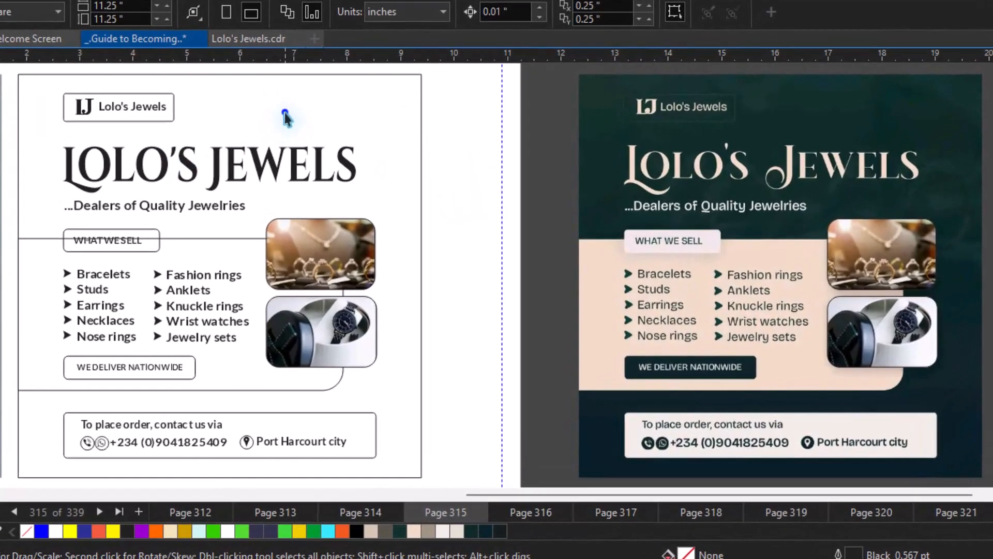
Step: Fill the replica's rounded panel behind the product list with the peach color R239 G219 B200
{"action": "left_click", "coordinate": [313, 160]}
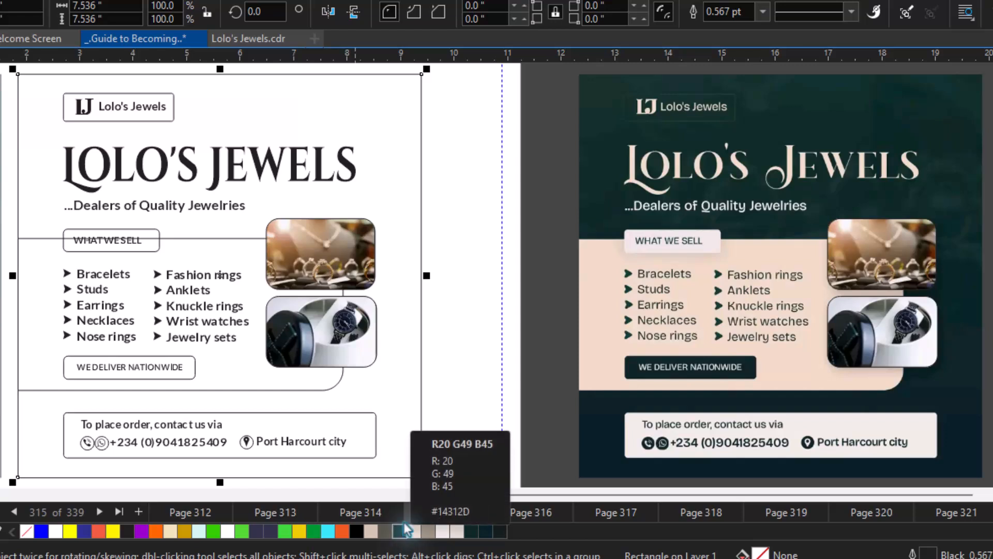
{"action": "left_click", "coordinate": [322, 388]}
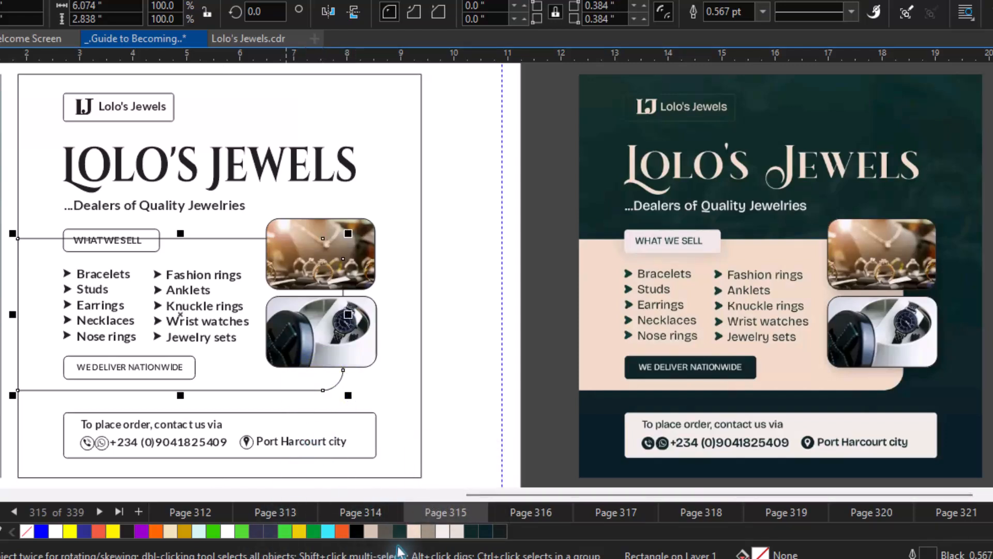
{"action": "left_click", "coordinate": [415, 532]}
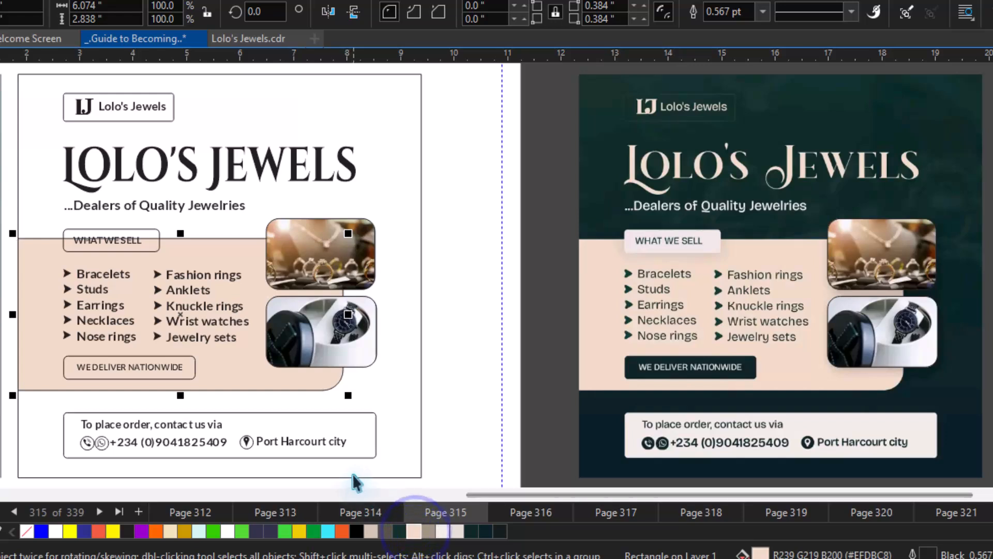
Step: Fill the contact box with off-white R240 G237 B234 and repeat that fill on the "WHAT WE SELL" box
{"action": "left_click", "coordinate": [353, 449]}
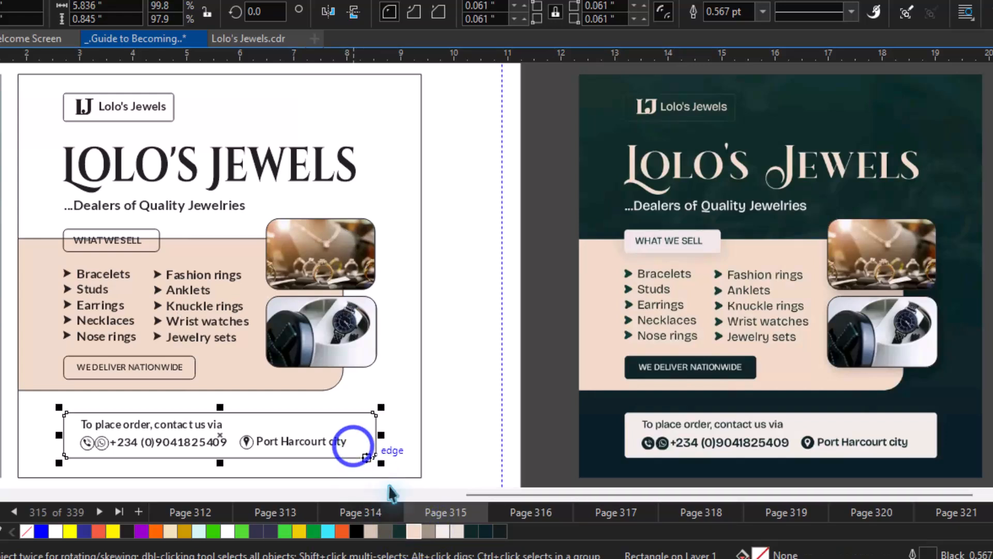
{"action": "left_click", "coordinate": [444, 531]}
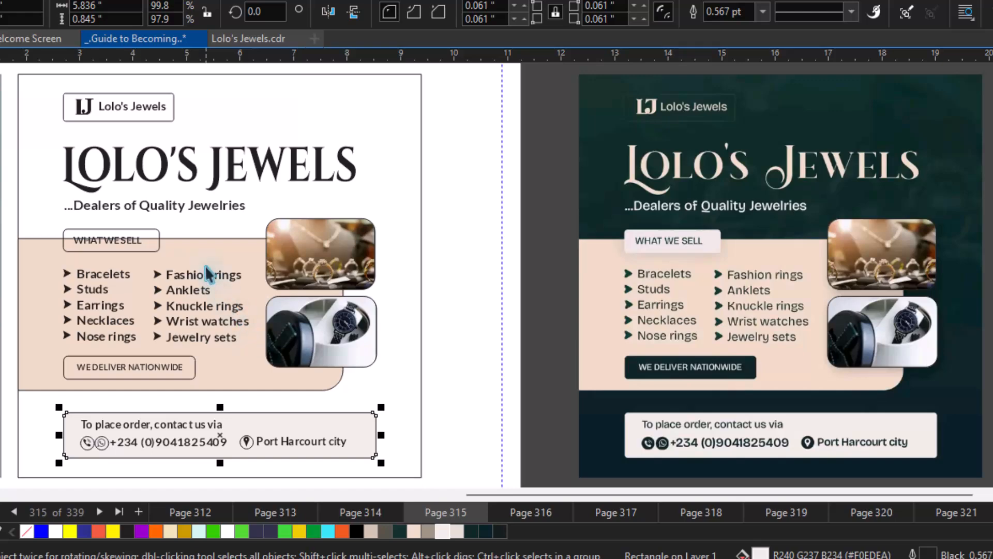
{"action": "left_click", "coordinate": [145, 236]}
{"action": "key", "text": "ctrl+r"}
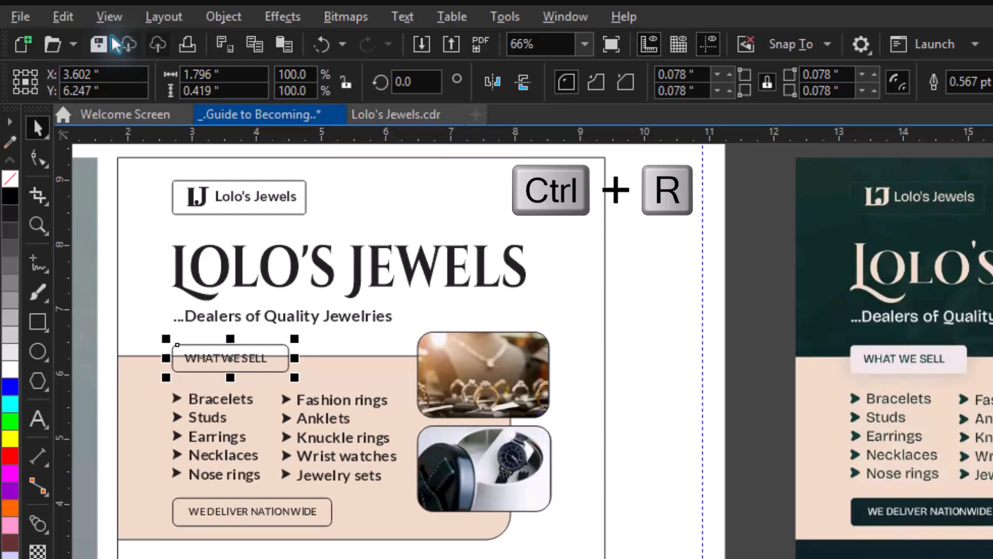
{"action": "left_click", "coordinate": [63, 16]}
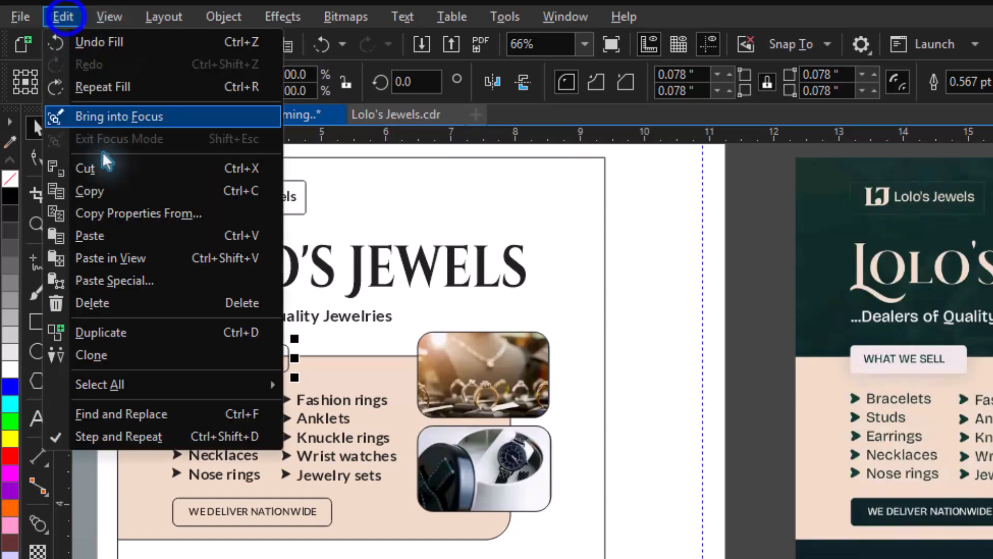
{"action": "left_click", "coordinate": [178, 87]}
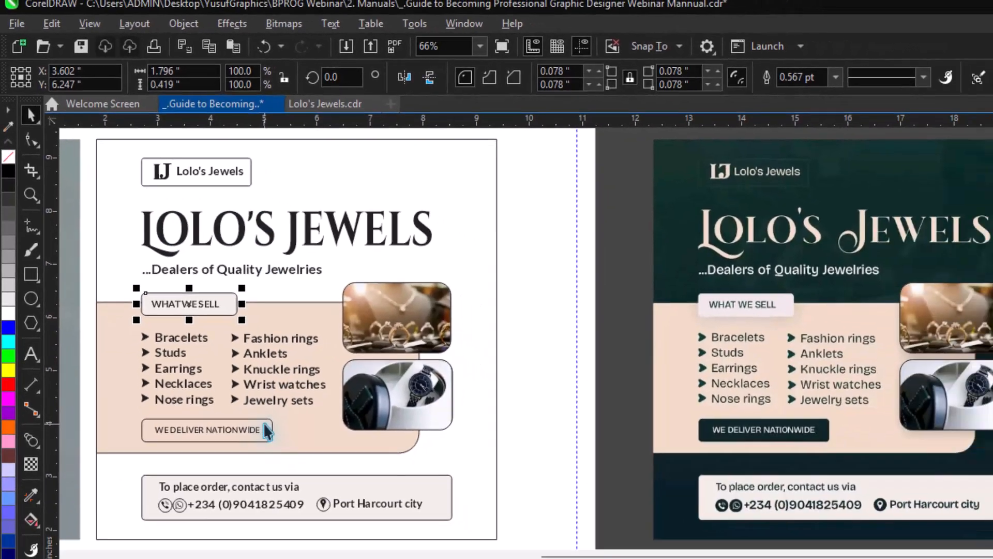
Step: Repeat the off-white fill on the "...Dealers of Quality Jewelries" tagline and the large "Lolo's Jewels" headline
{"action": "left_click", "coordinate": [263, 426]}
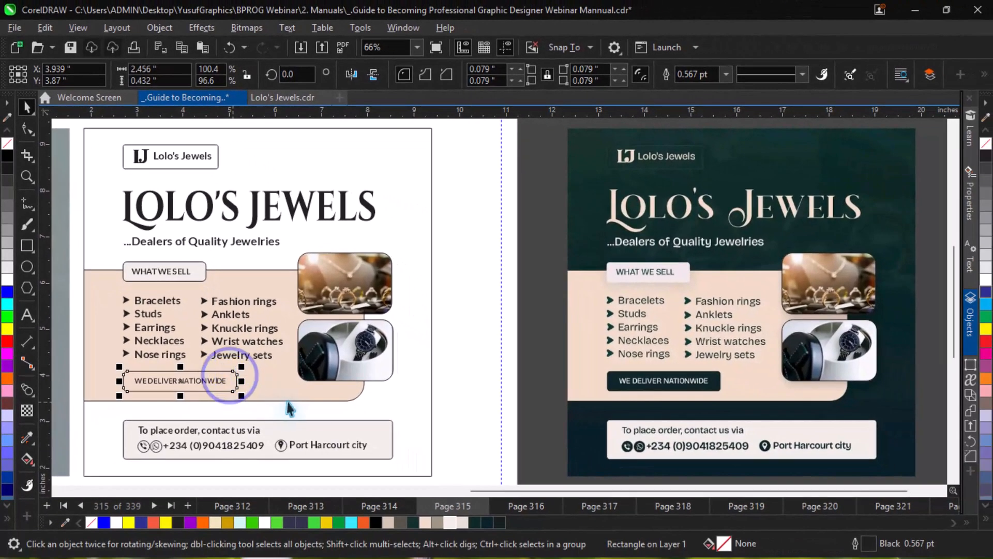
{"action": "left_click", "coordinate": [412, 405], "text": "shift"}
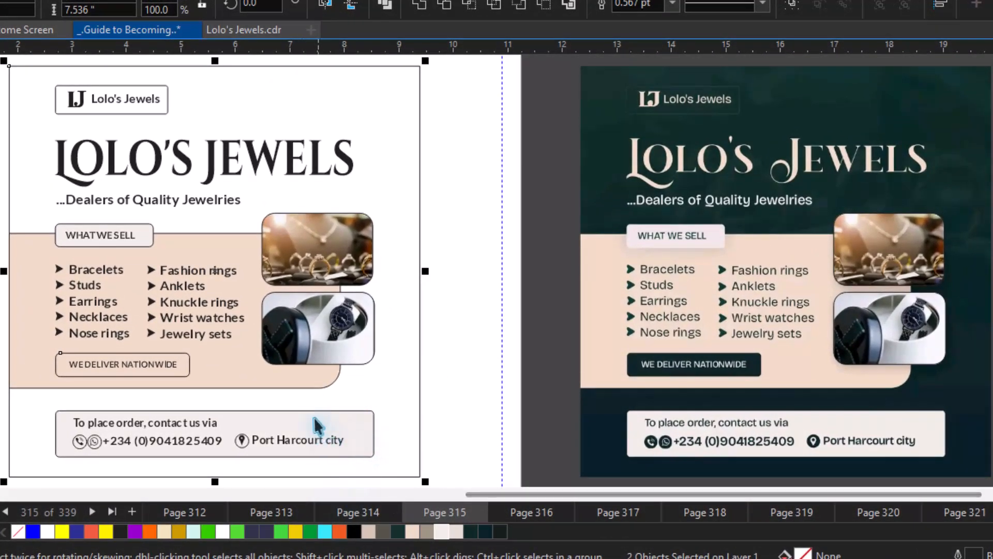
{"action": "left_click", "coordinate": [213, 201]}
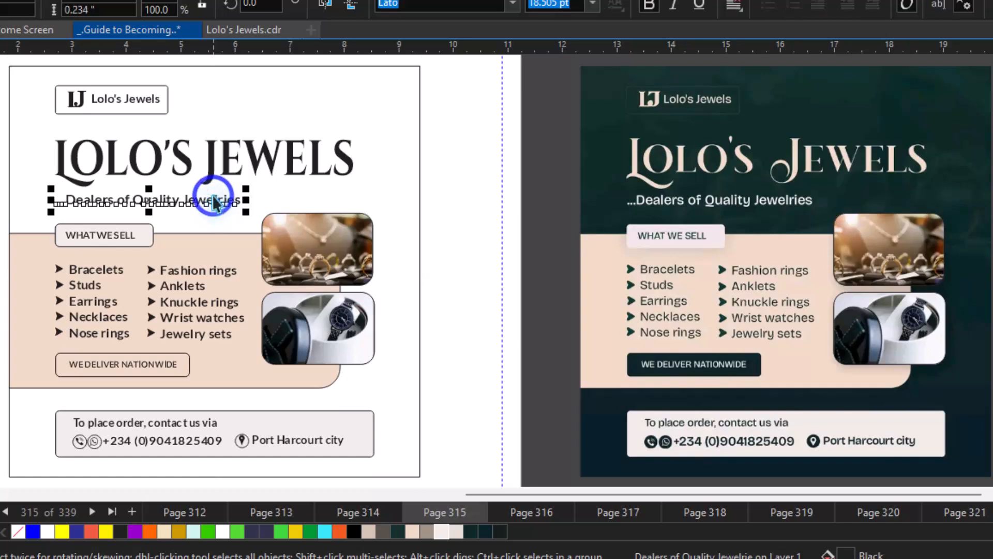
{"action": "key", "text": "ctrl+r"}
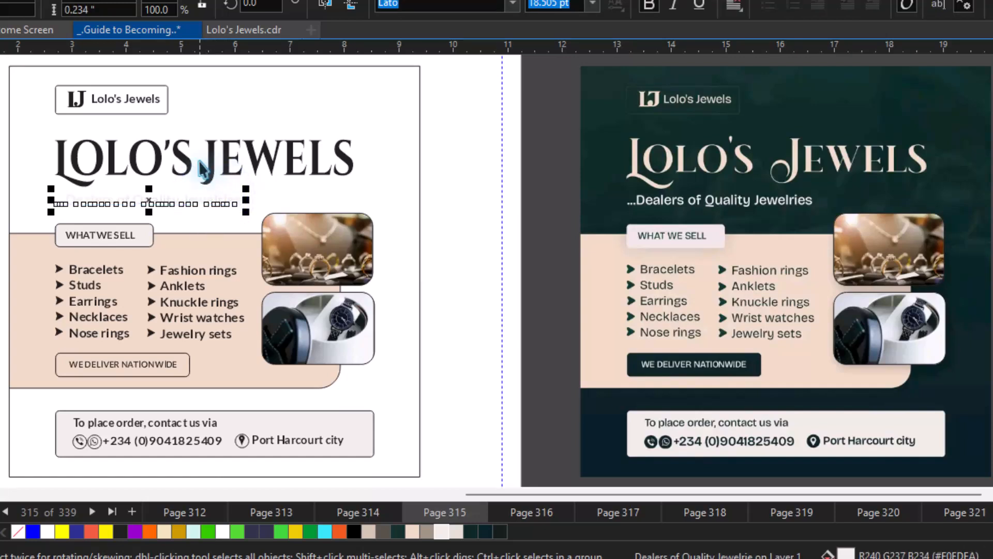
{"action": "left_click", "coordinate": [192, 177]}
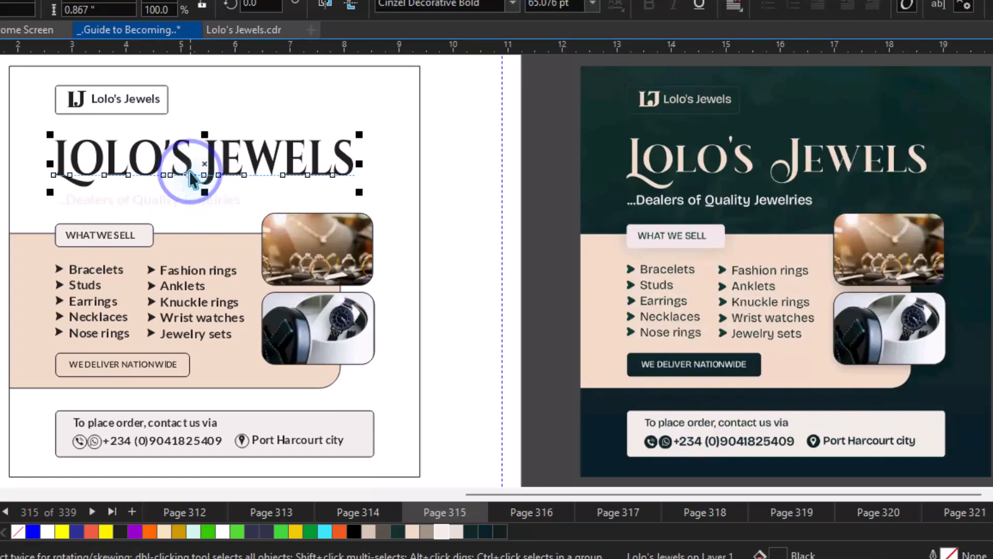
{"action": "key", "text": "ctrl+r"}
Step: Fill the background square and the "WE DELIVER NATIONWIDE" box together with dark green R20 G49 B45
{"action": "left_click", "coordinate": [396, 170]}
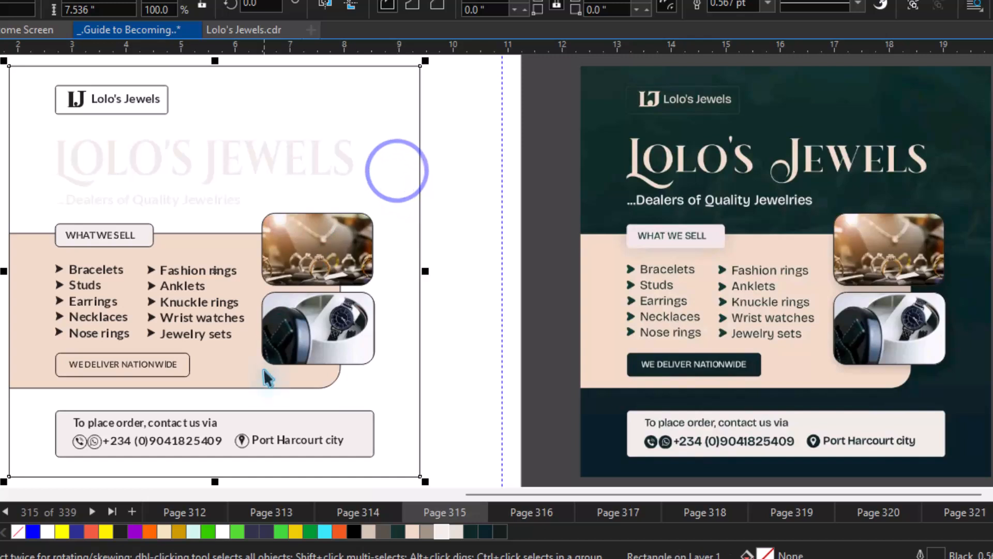
{"action": "left_click", "coordinate": [187, 365], "text": "shift"}
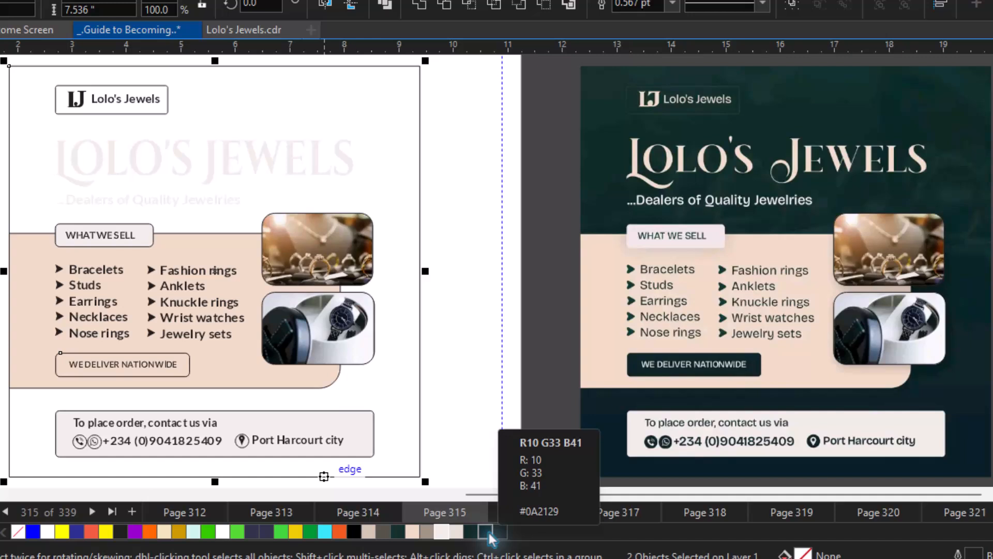
{"action": "left_click", "coordinate": [471, 533]}
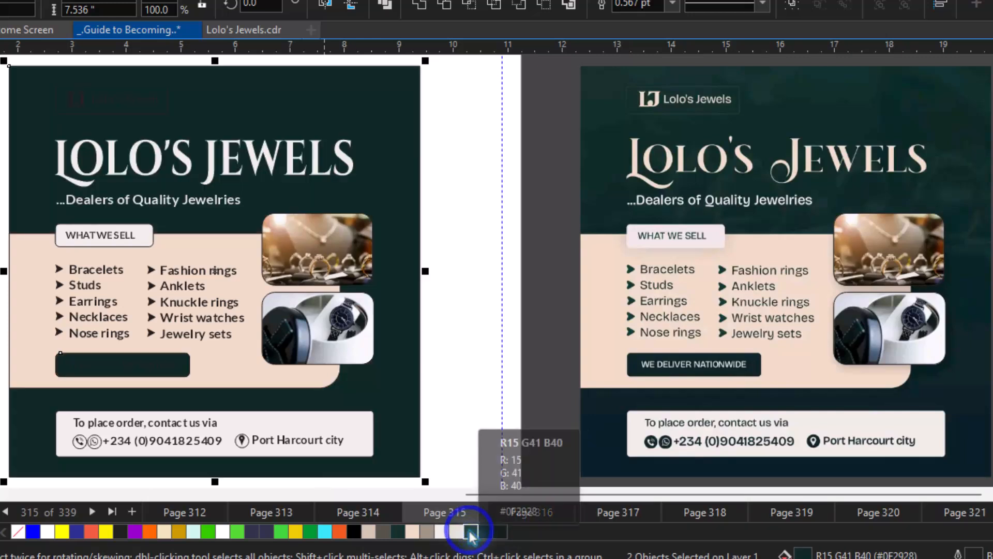
{"action": "left_click", "coordinate": [399, 533]}
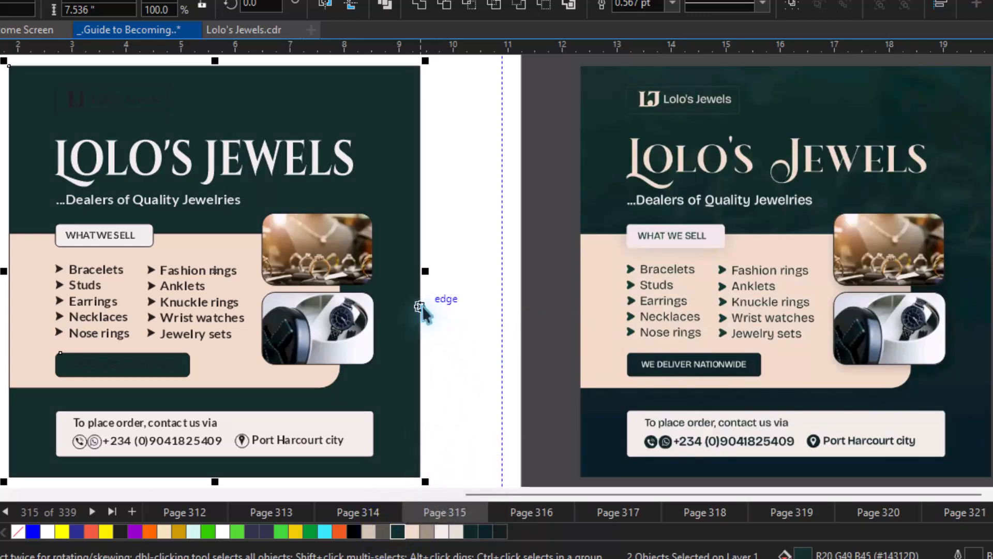
{"action": "left_click", "coordinate": [470, 321]}
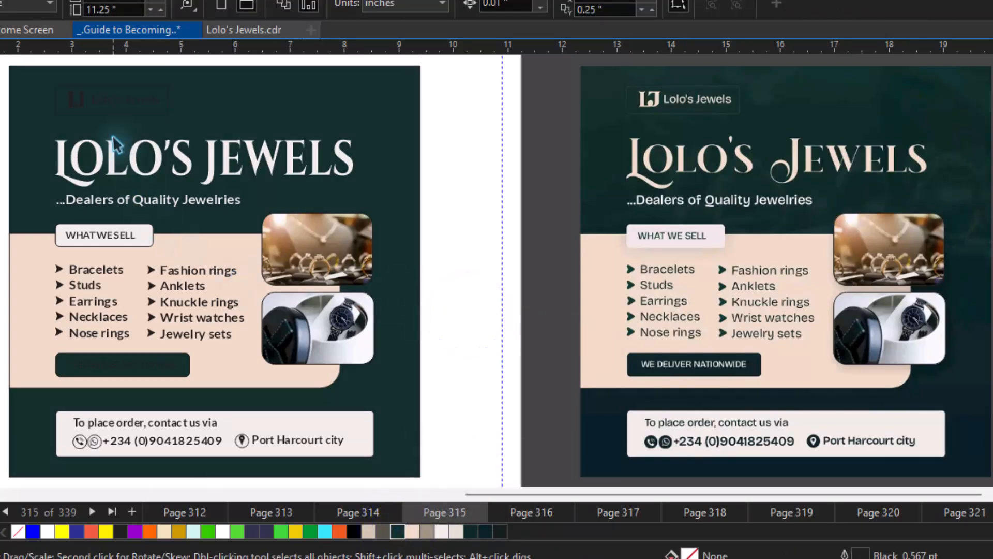
Step: Copy the contact box's off-white fill onto the small "Lolo's Jewels" logo text and the LJ monogram
{"action": "left_click", "coordinate": [123, 103]}
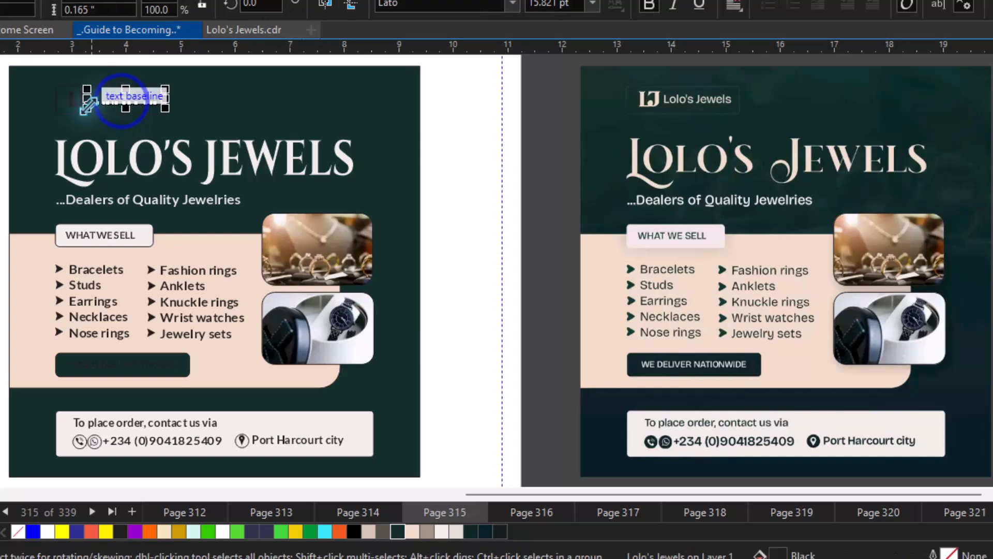
{"action": "left_click", "coordinate": [72, 108], "text": "shift"}
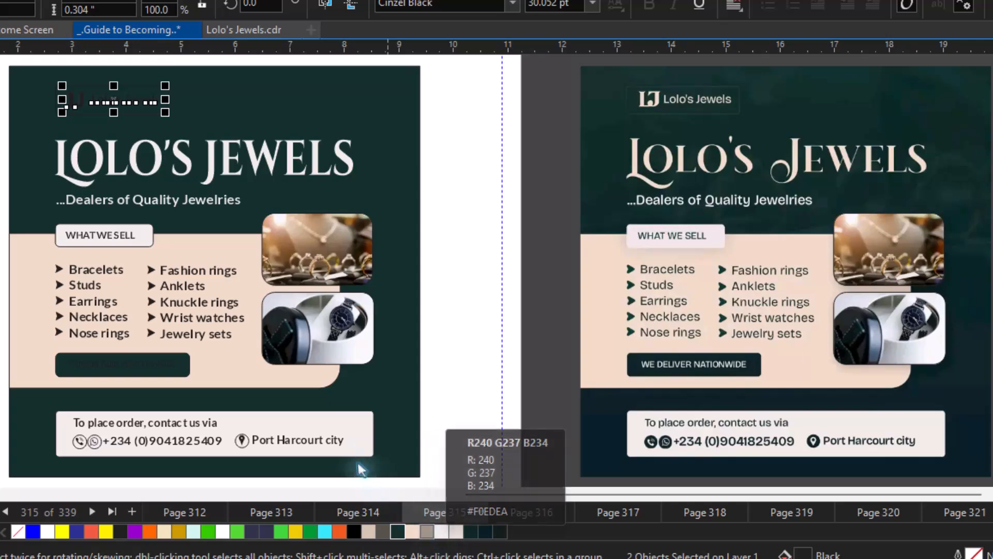
{"action": "left_click", "coordinate": [354, 420]}
{"action": "left_click_drag", "start_coordinate": [13, 74], "coordinate": [125, 106]}
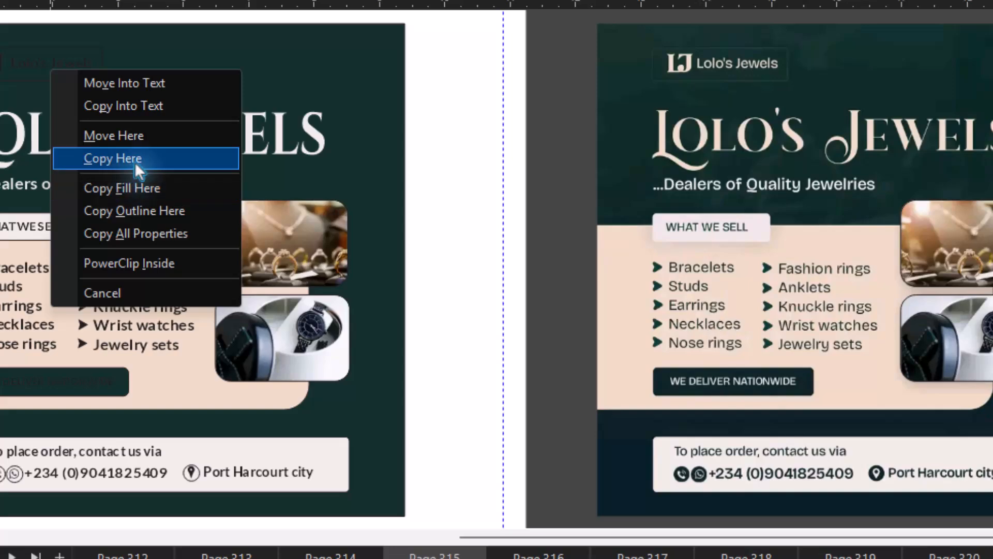
{"action": "left_click", "coordinate": [134, 188]}
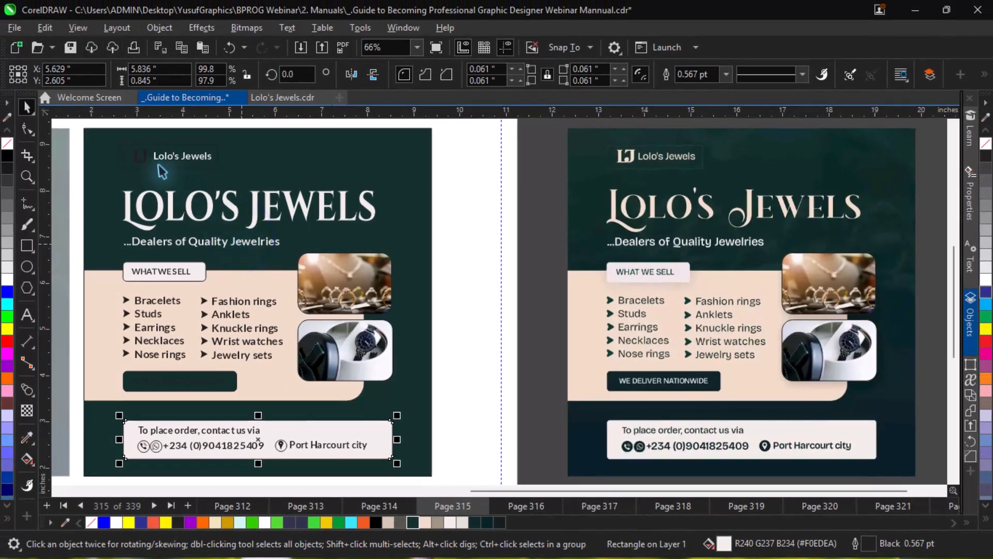
{"action": "left_click", "coordinate": [145, 164]}
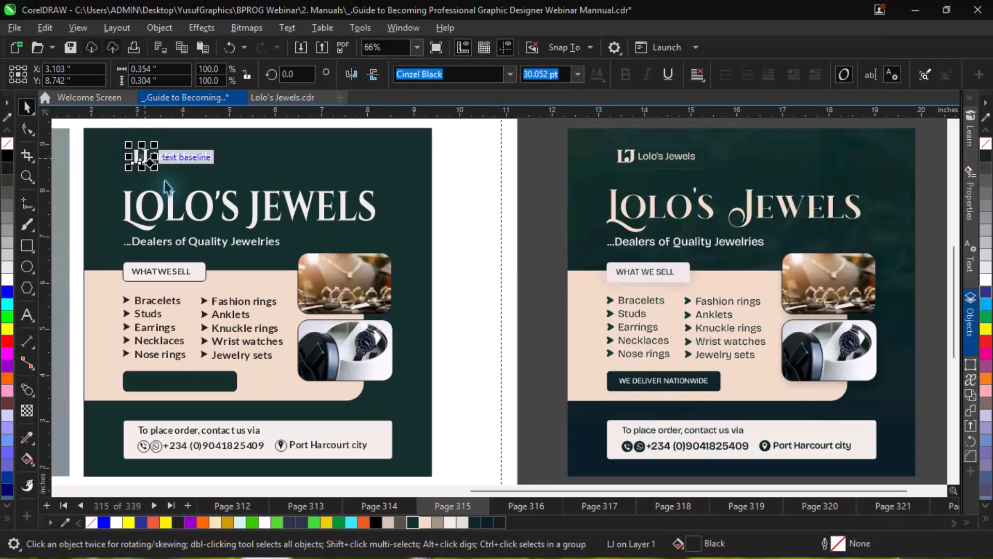
Step: Set the outline color of the rounded frame around the logo to off-white R240 G237 B234
{"action": "left_click", "coordinate": [218, 156]}
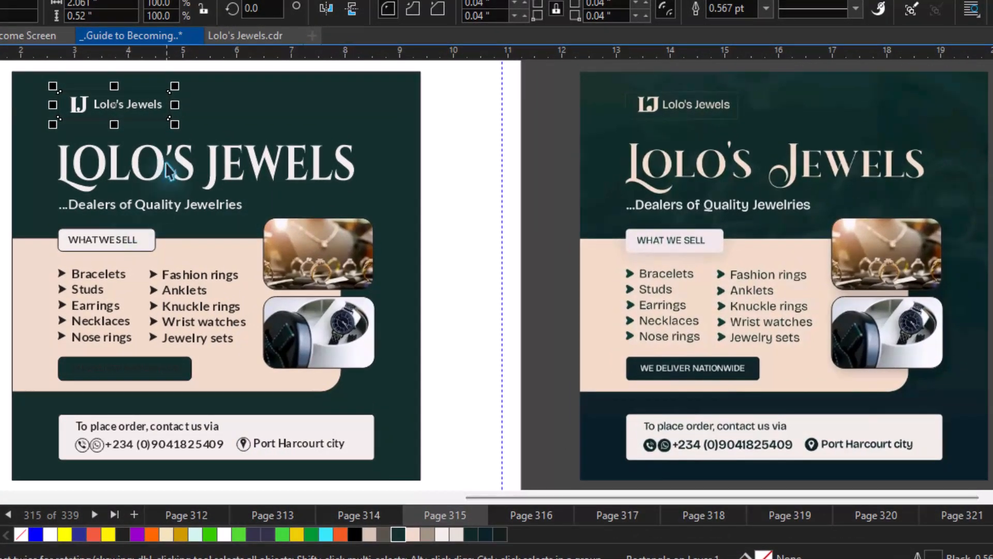
{"action": "left_click", "coordinate": [162, 169]}
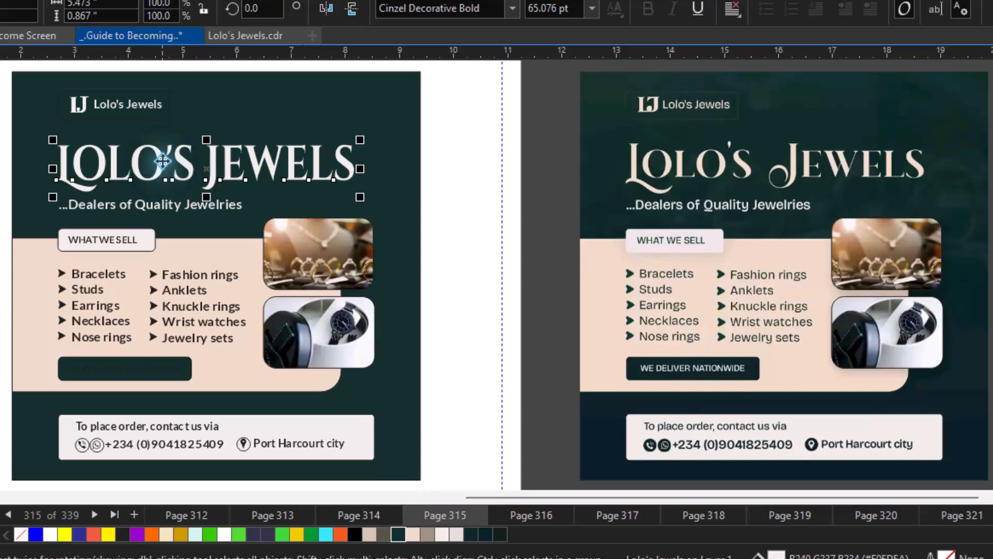
{"action": "left_click", "coordinate": [170, 106]}
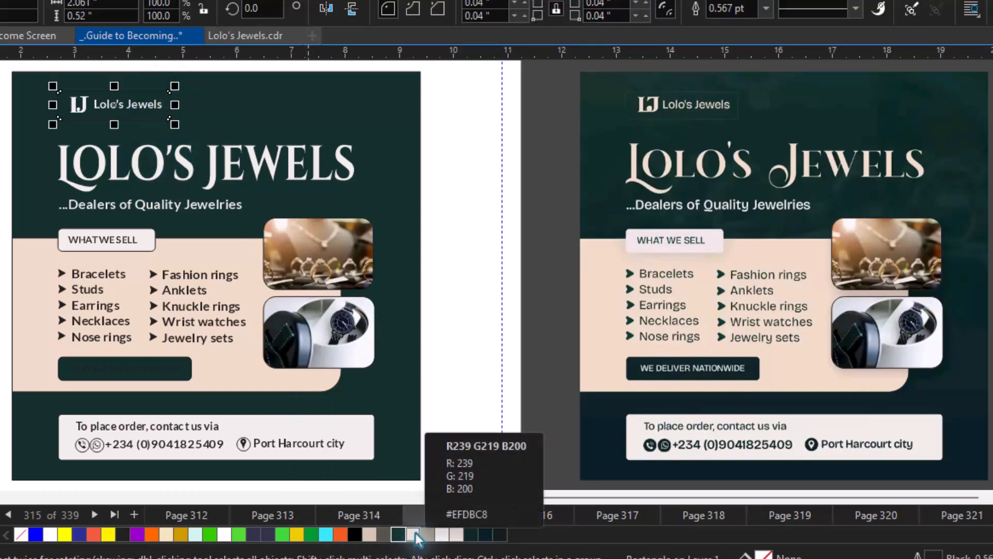
{"action": "right_click", "coordinate": [444, 533]}
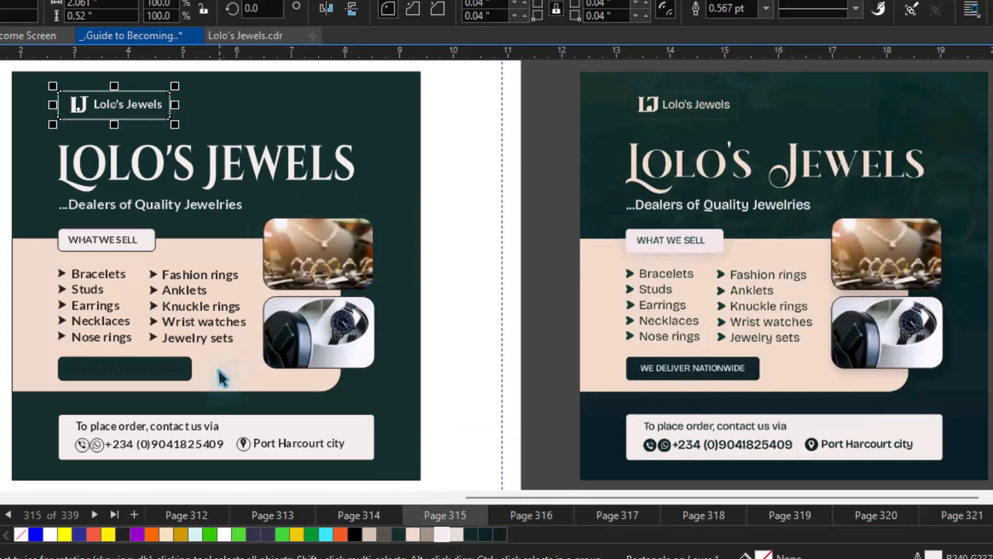
Step: Fill the "WE DELIVER NATIONWIDE" text inside its dark box with off-white R240 G237 B234
{"action": "left_click", "coordinate": [156, 375]}
{"action": "double_click", "coordinate": [151, 370]}
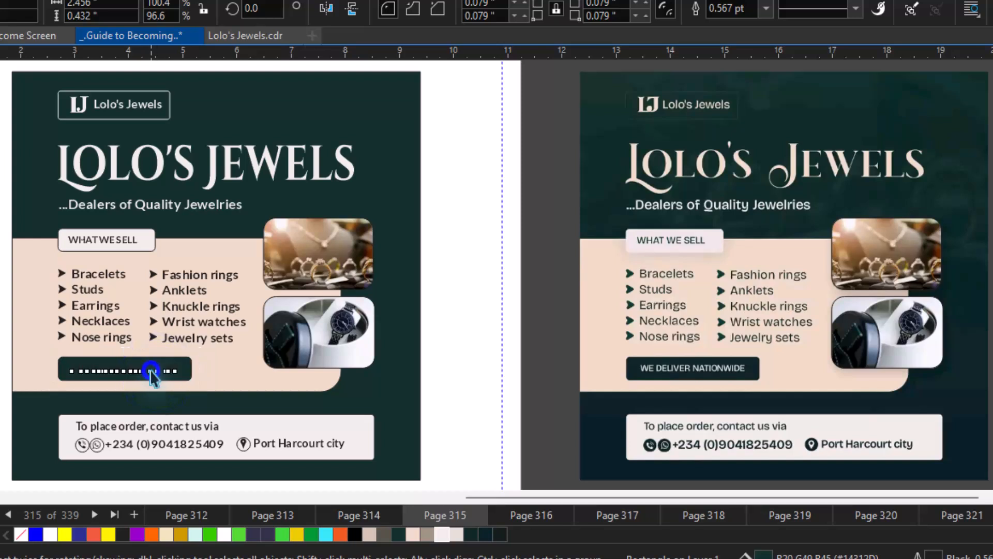
{"action": "left_click", "coordinate": [442, 533]}
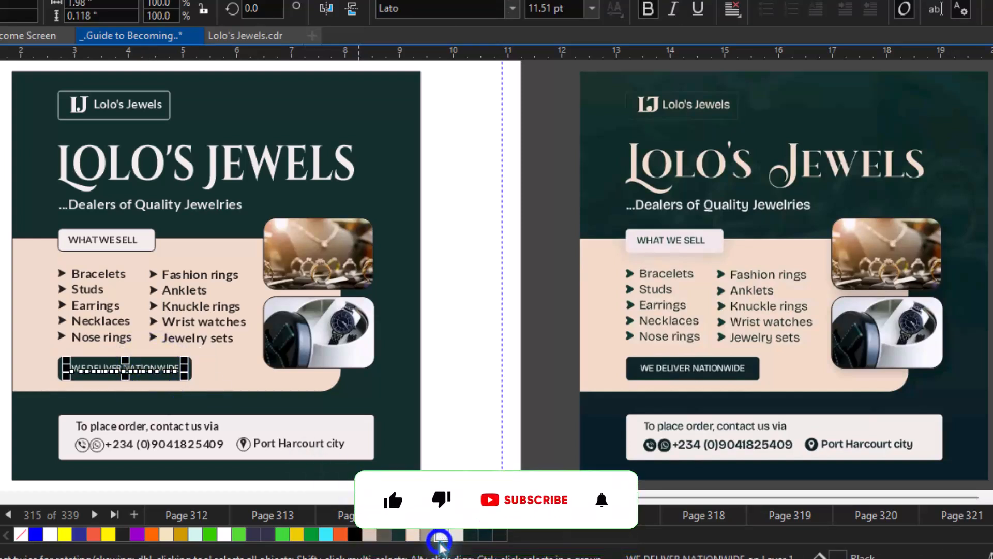
{"action": "left_click", "coordinate": [466, 394]}
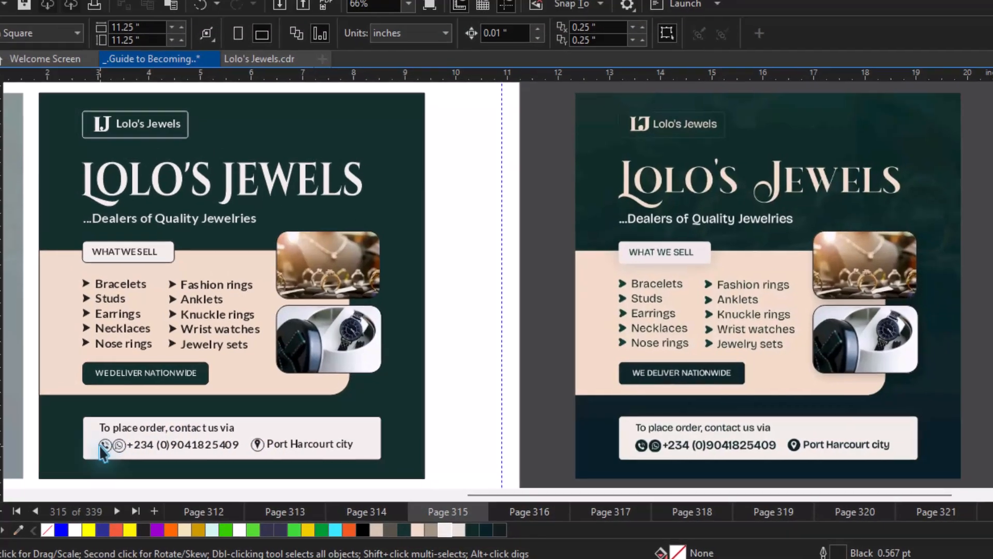
Step: Remove the outlines from the contact box, "WE DELIVER NATIONWIDE" box, peach panel, "WHAT WE SELL" box and both photos together
{"action": "key", "text": "z"}
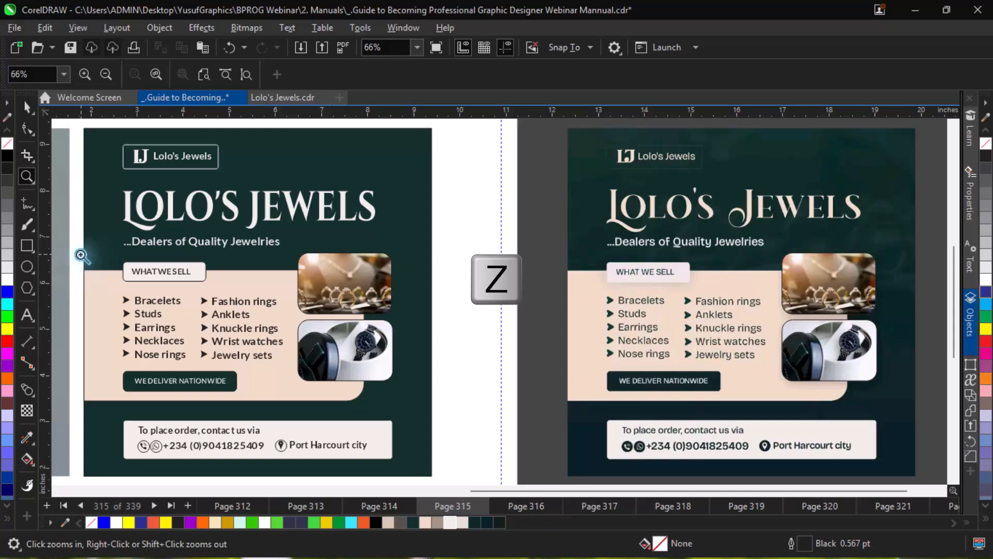
{"action": "left_click_drag", "start_coordinate": [146, 310], "coordinate": [500, 423]}
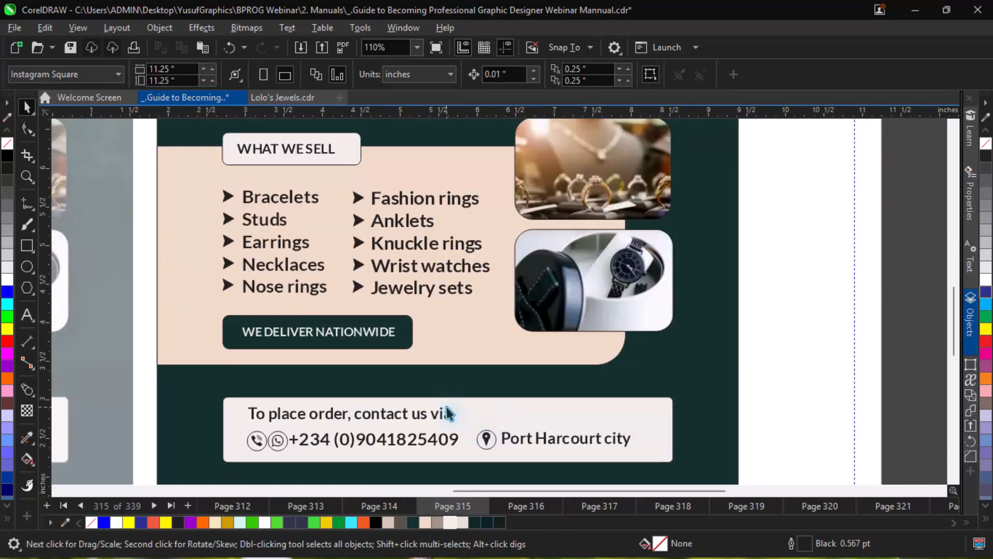
{"action": "left_click", "coordinate": [467, 412]}
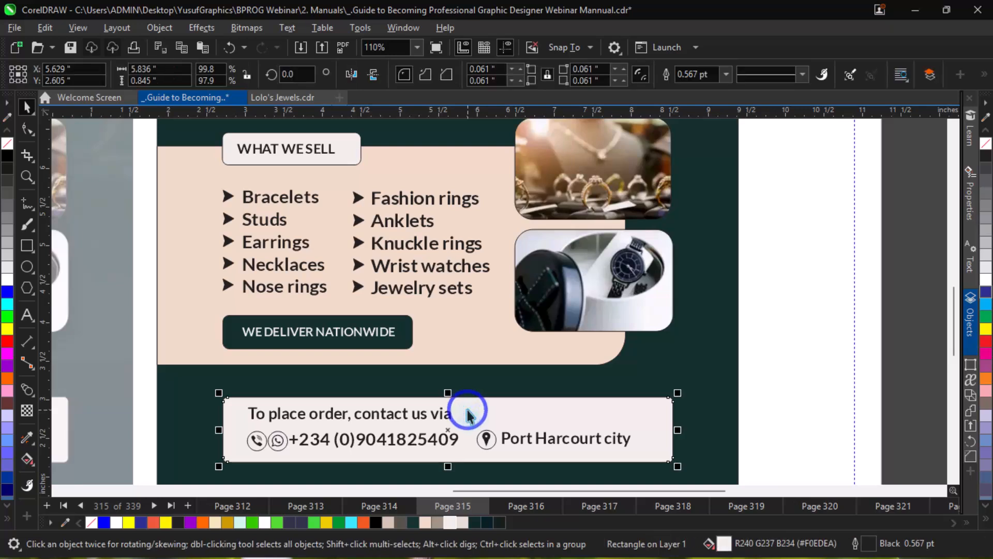
{"action": "left_click", "coordinate": [399, 331], "text": "shift"}
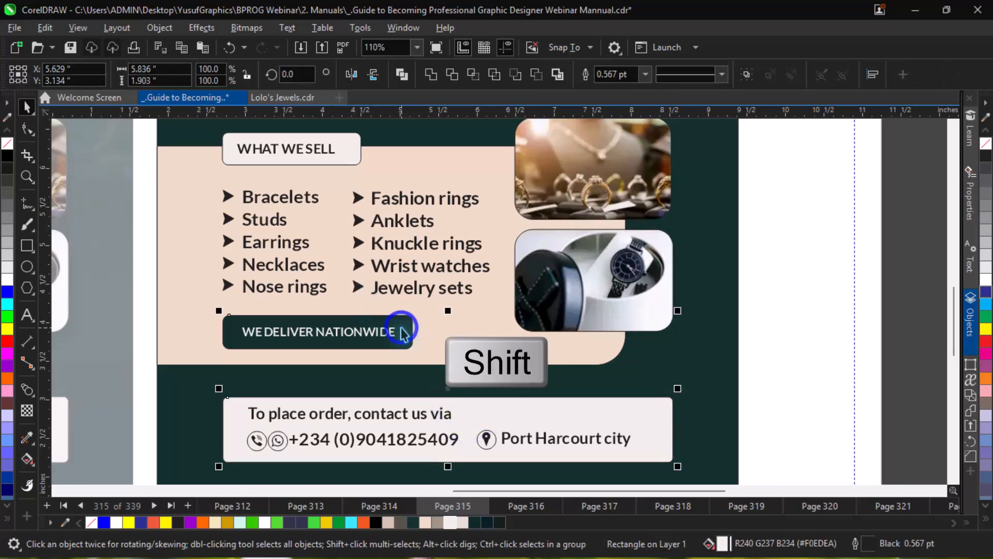
{"action": "left_click", "coordinate": [510, 402]}
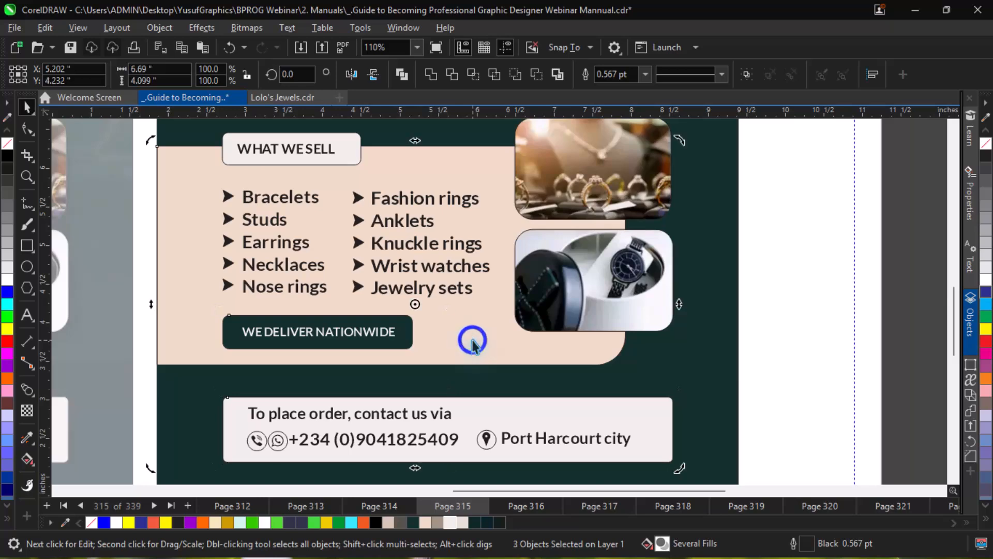
{"action": "left_click", "coordinate": [468, 339], "text": "shift"}
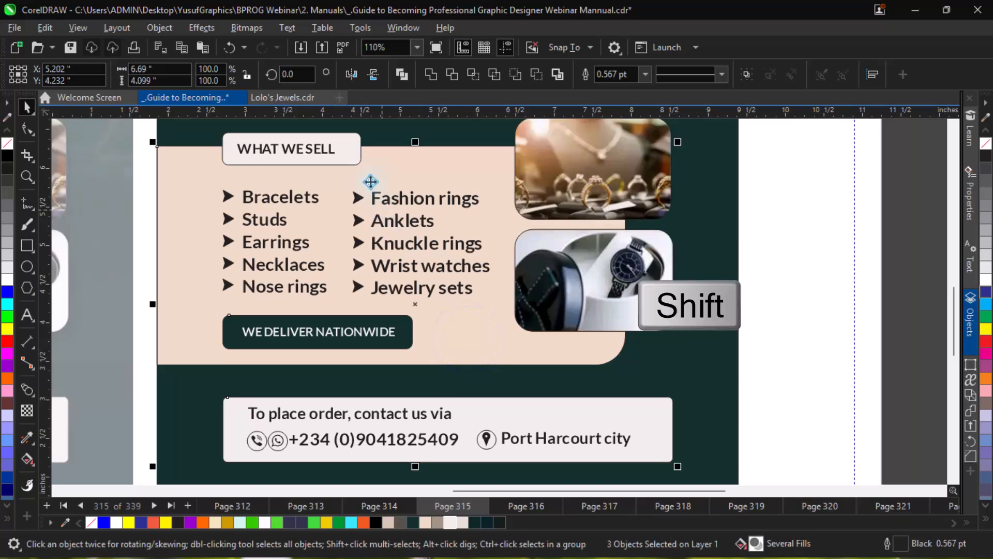
{"action": "left_click", "coordinate": [361, 161], "text": "shift"}
{"action": "left_click", "coordinate": [560, 273], "text": "shift"}
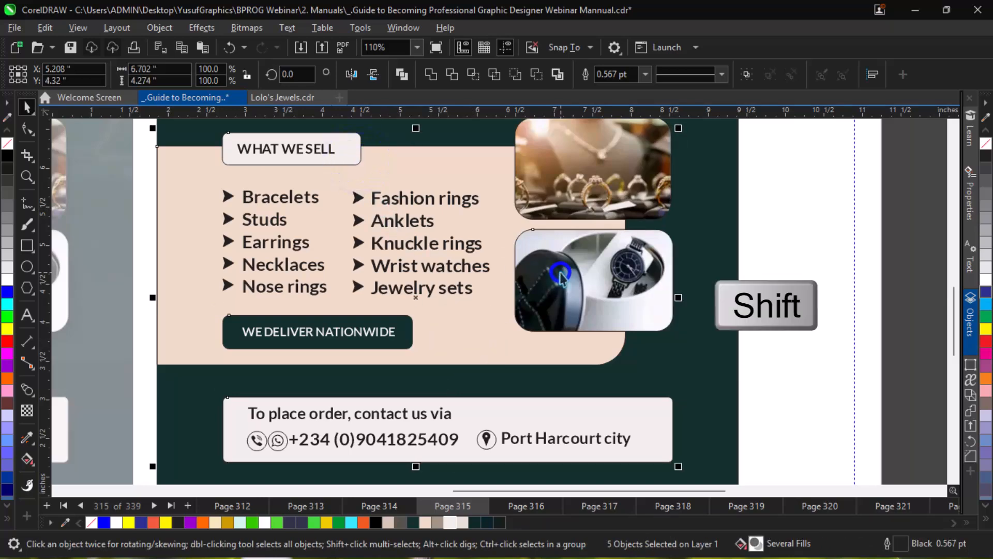
{"action": "left_click", "coordinate": [597, 145], "text": "shift"}
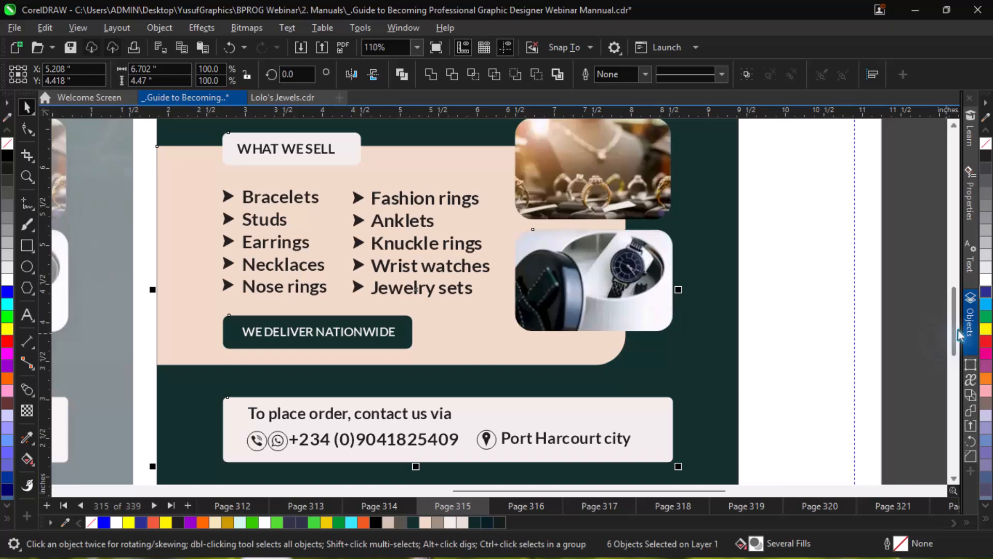
{"action": "mouse_move", "coordinate": [958, 336]}
{"action": "left_mouse_down"}
{"action": "mouse_move", "coordinate": [958, 298]}
{"action": "mouse_move", "coordinate": [957, 326]}
{"action": "left_mouse_up"}
{"action": "key", "text": "F4"}
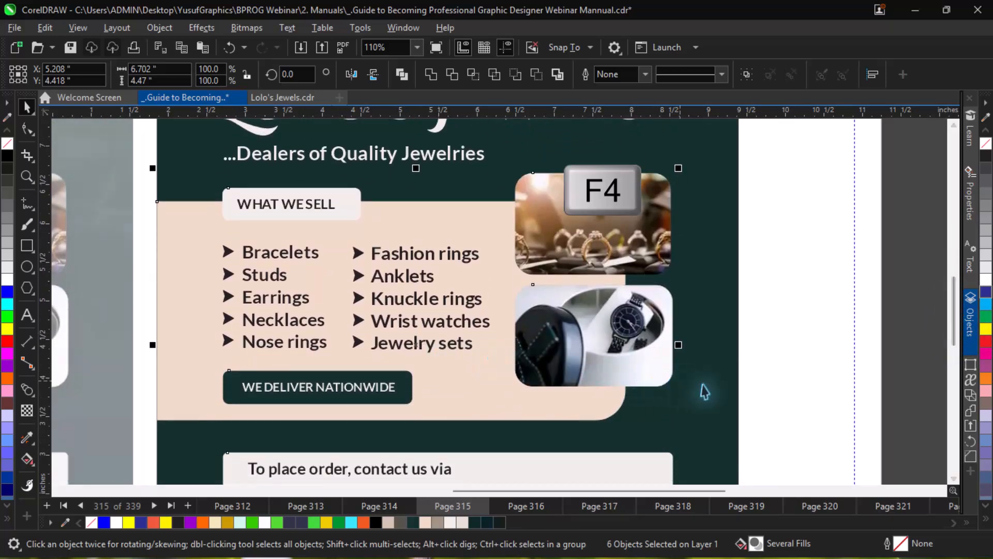
{"action": "left_click", "coordinate": [748, 386]}
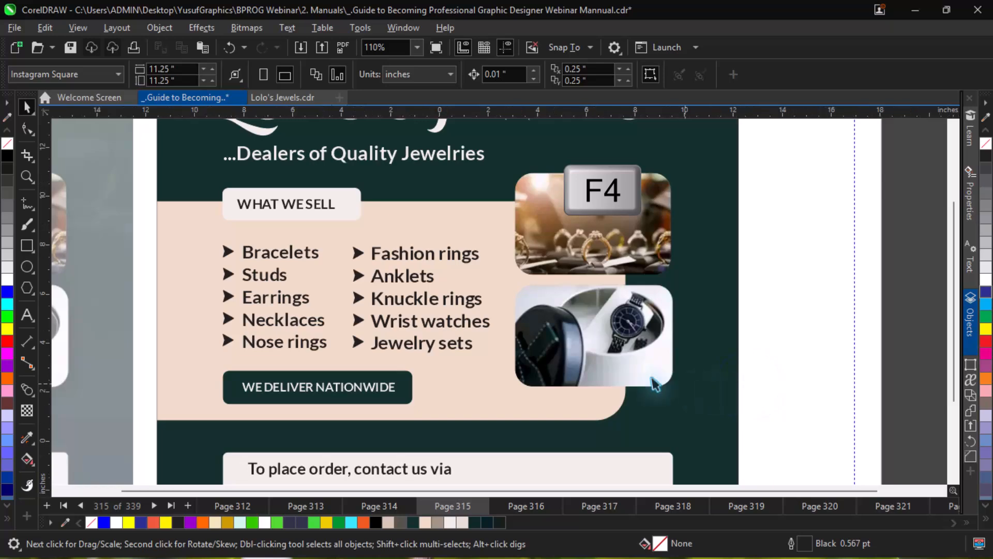
Step: Select the "WHAT WE SELL" text together with its off-white box on the replica
{"action": "key", "text": "F4"}
{"action": "key", "text": "z"}
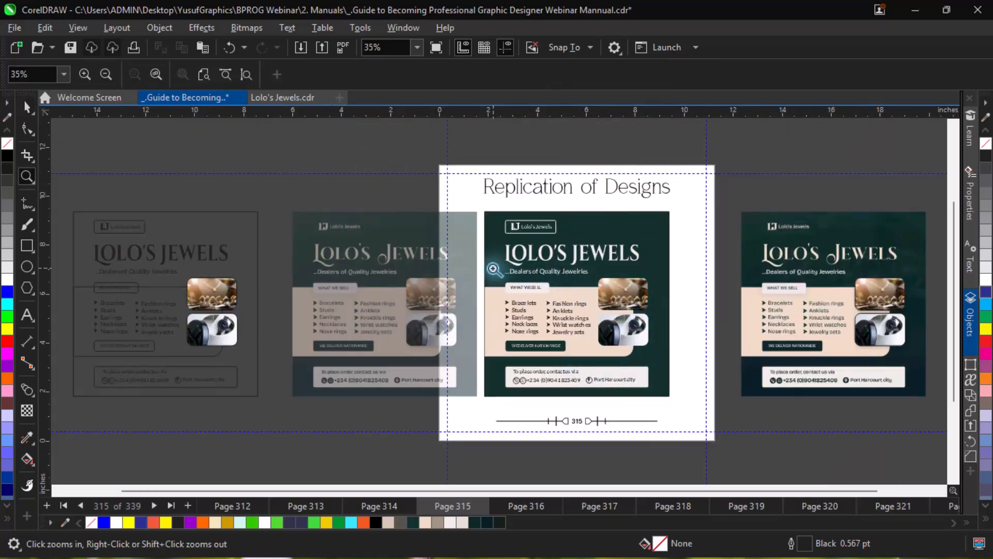
{"action": "left_click_drag", "start_coordinate": [492, 267], "coordinate": [809, 301]}
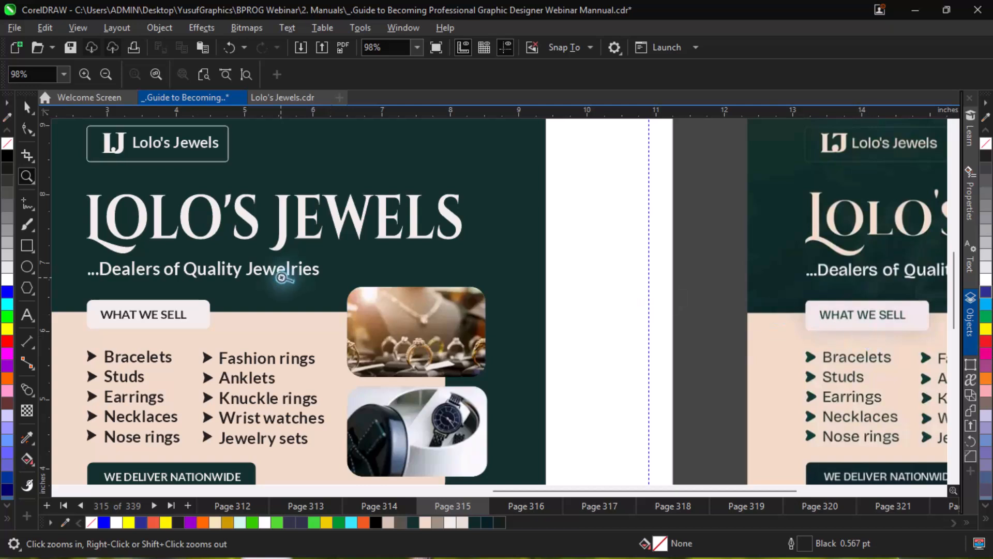
{"action": "key", "text": "space"}
{"action": "left_click", "coordinate": [199, 329]}
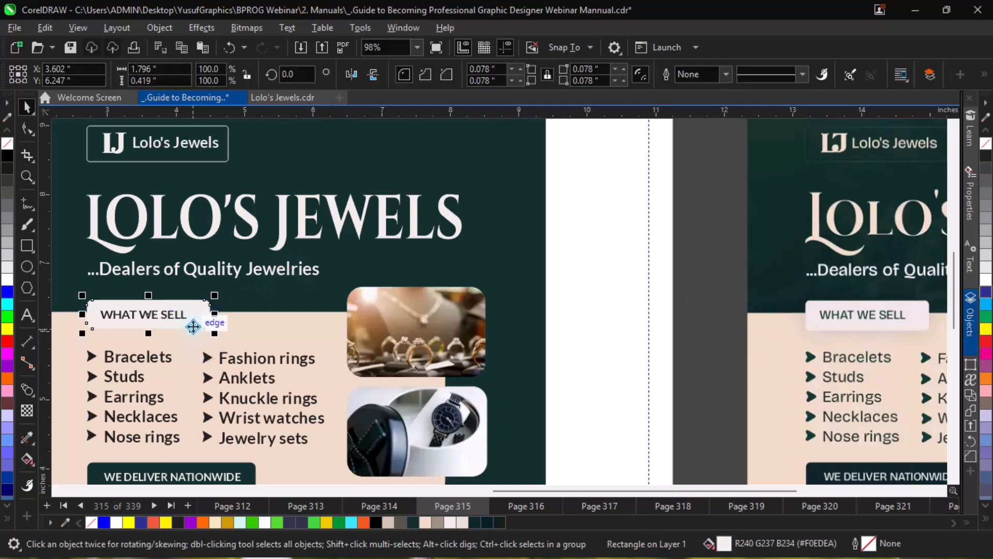
{"action": "left_click", "coordinate": [177, 314]}
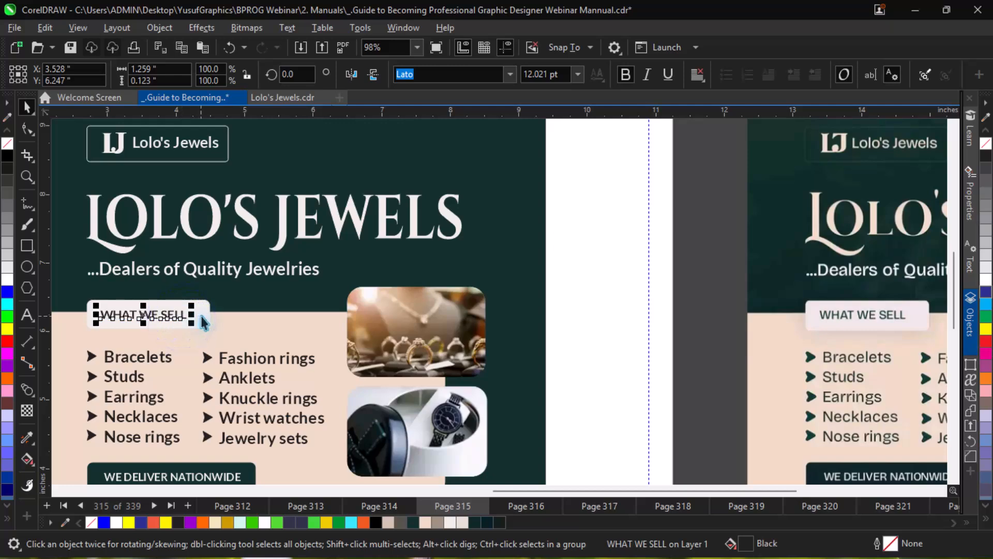
{"action": "left_click", "coordinate": [205, 319], "text": "shift"}
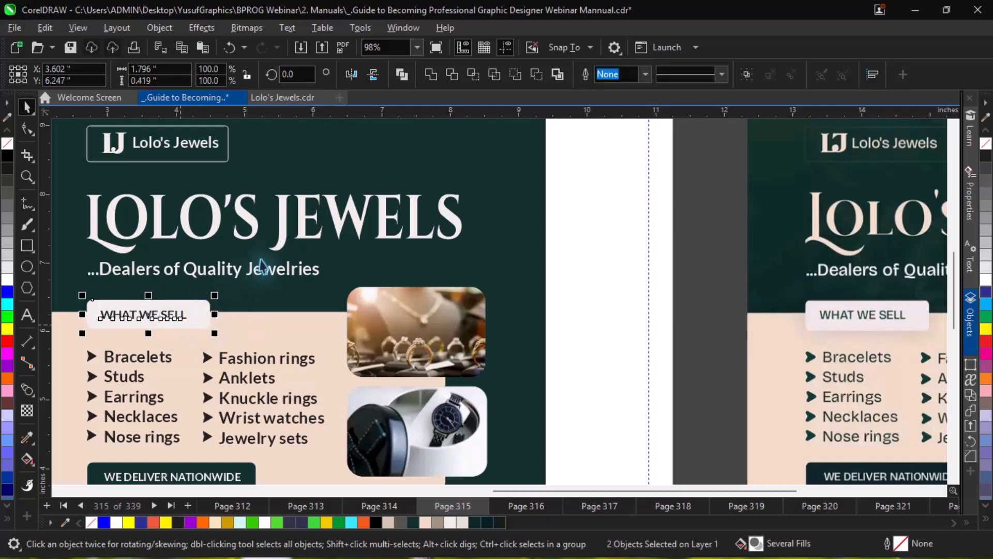
Step: Examine the shadow around the "WHAT WE SELL" box in the reference flyer
{"action": "left_click", "coordinate": [706, 171]}
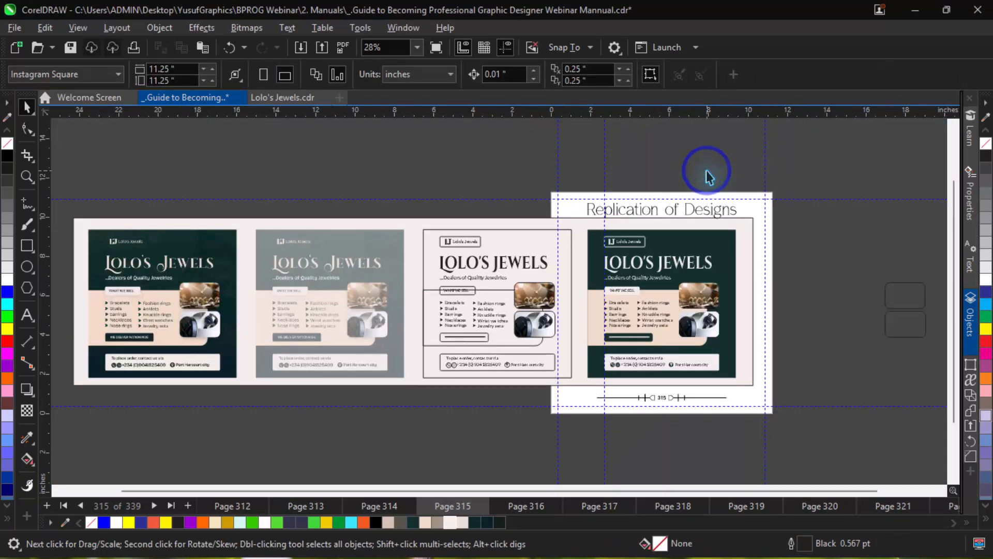
{"action": "key", "text": "z"}
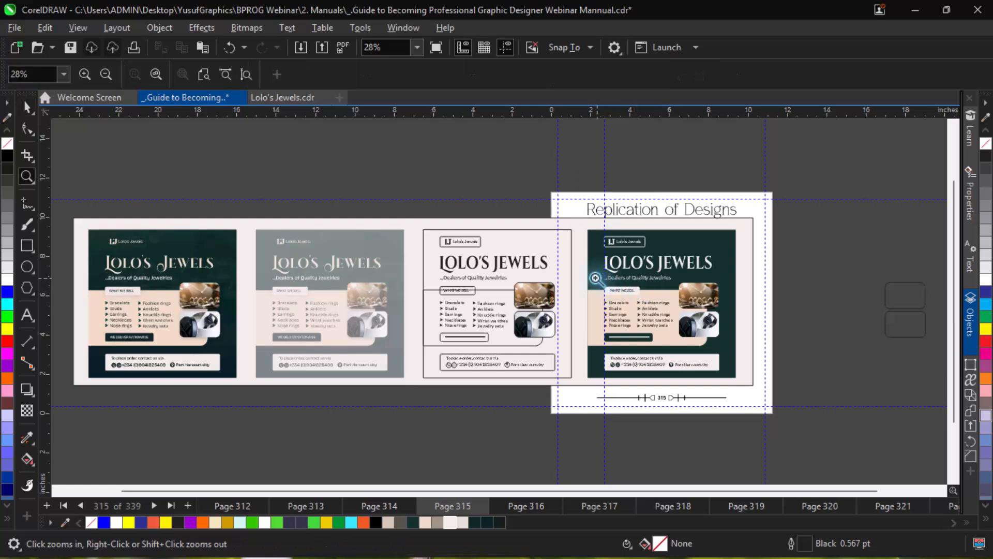
{"action": "left_click_drag", "start_coordinate": [89, 272], "coordinate": [180, 325]}
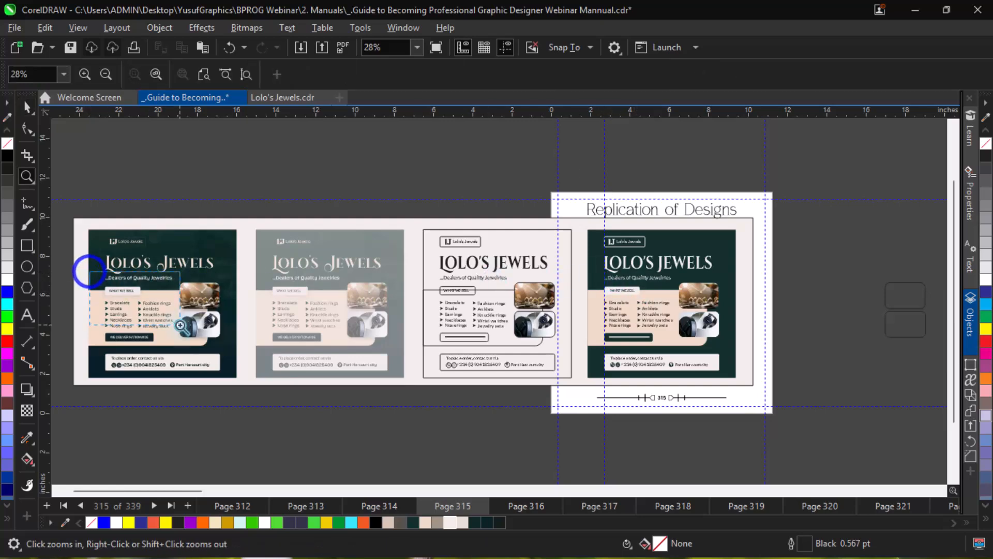
{"action": "key", "text": "alt+Right"}
{"action": "key", "text": "alt+Right"}
{"action": "key", "text": "alt+Right"}
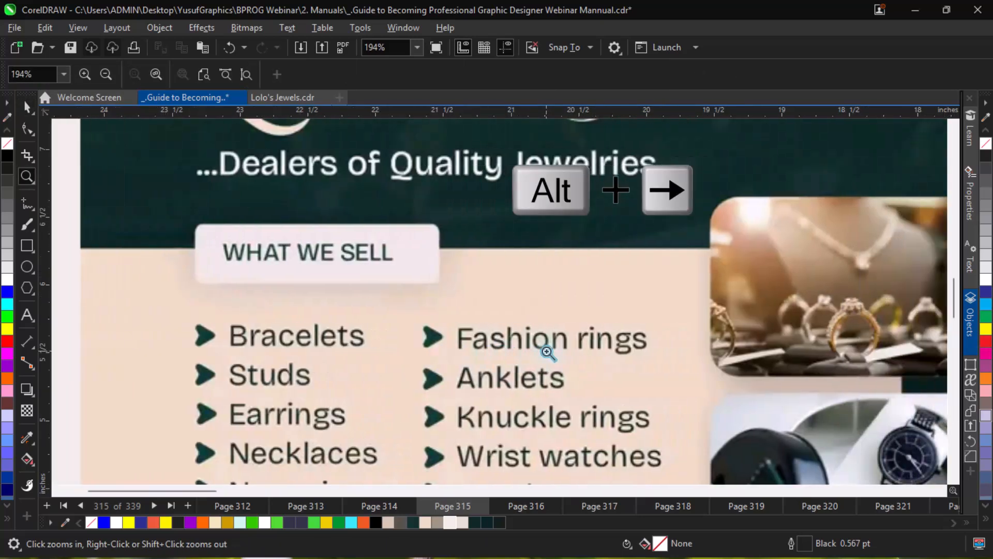
{"action": "key", "text": "F4"}
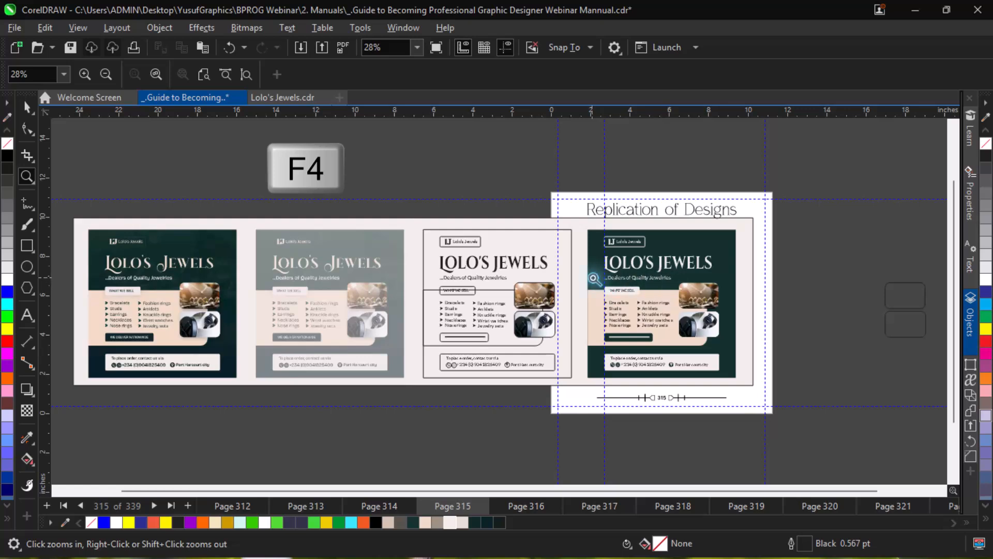
Step: Try to add a drop shadow to the grouped "WHAT WE SELL" box and text, and undo it
{"action": "left_click_drag", "start_coordinate": [591, 278], "coordinate": [645, 305]}
{"action": "key", "text": "space"}
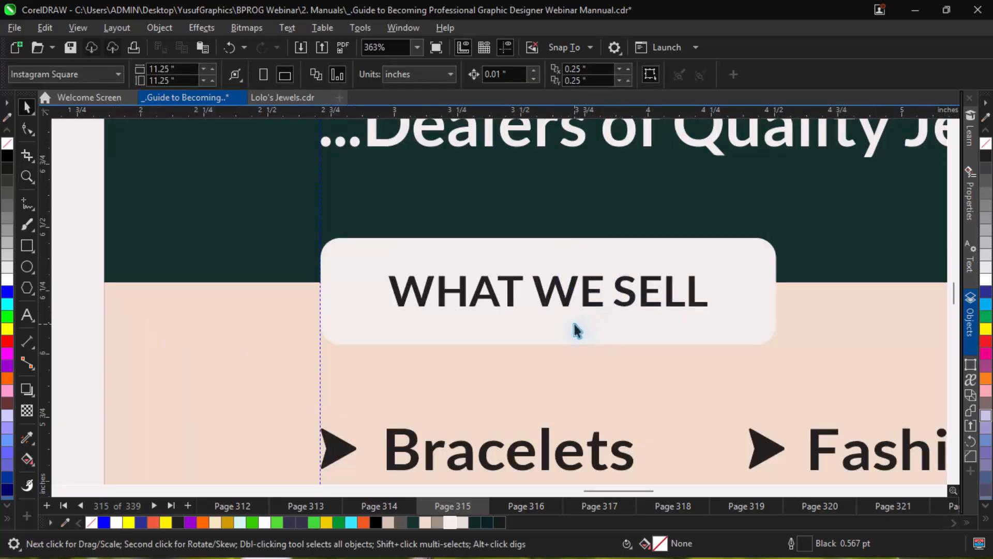
{"action": "left_click", "coordinate": [548, 335]}
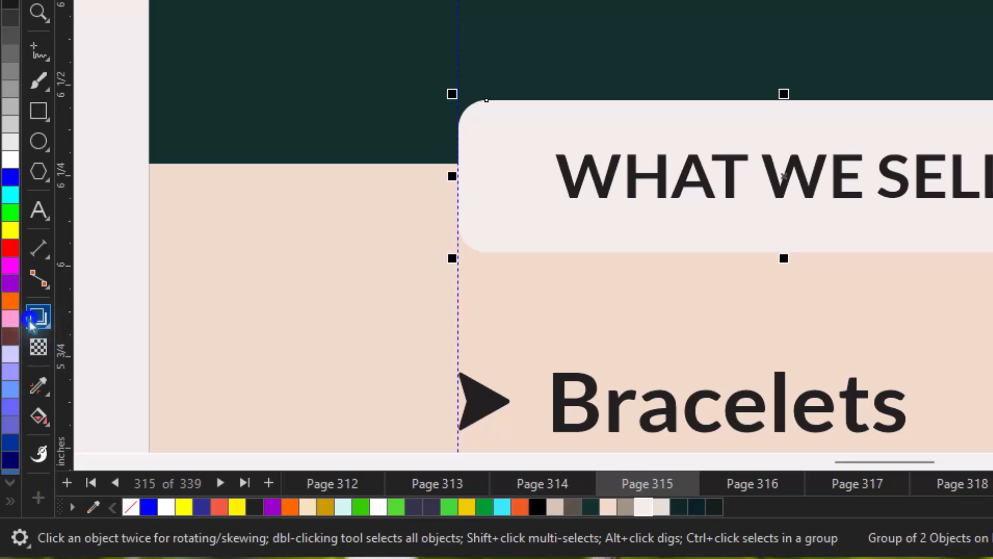
{"action": "left_click", "coordinate": [31, 323]}
{"action": "left_click", "coordinate": [91, 324]}
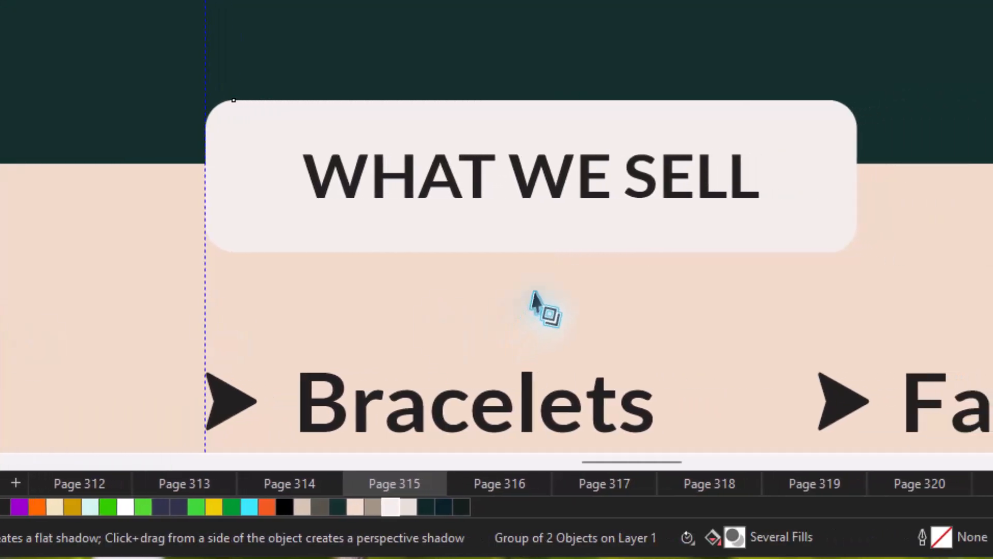
{"action": "left_click_drag", "start_coordinate": [543, 213], "coordinate": [557, 280]}
{"action": "key", "text": "ctrl+z"}
{"action": "key", "text": "space"}
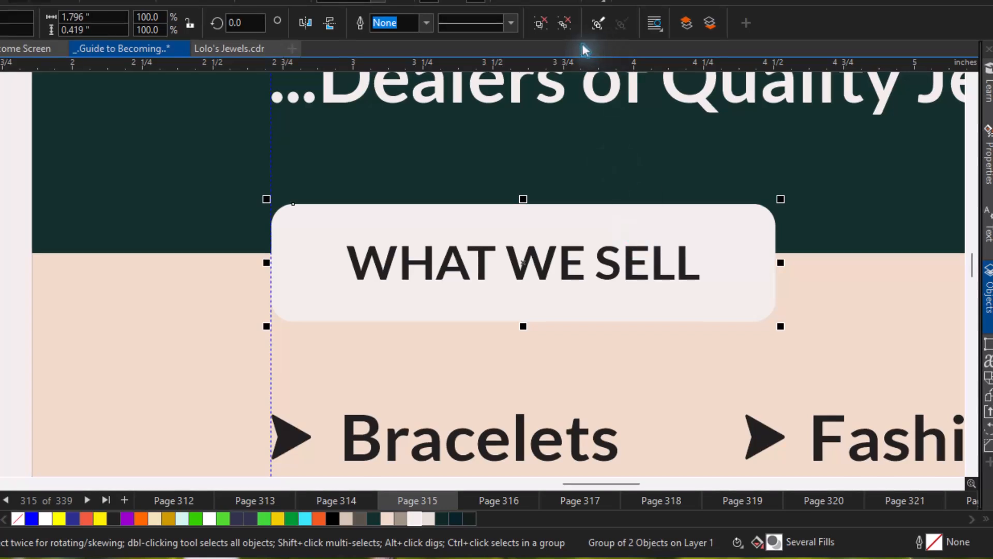
Step: Ungroup the "WHAT WE SELL" box and text, and add a drop shadow to the box alone, offset about 0.06 inches downward
{"action": "key", "text": "ctrl+u"}
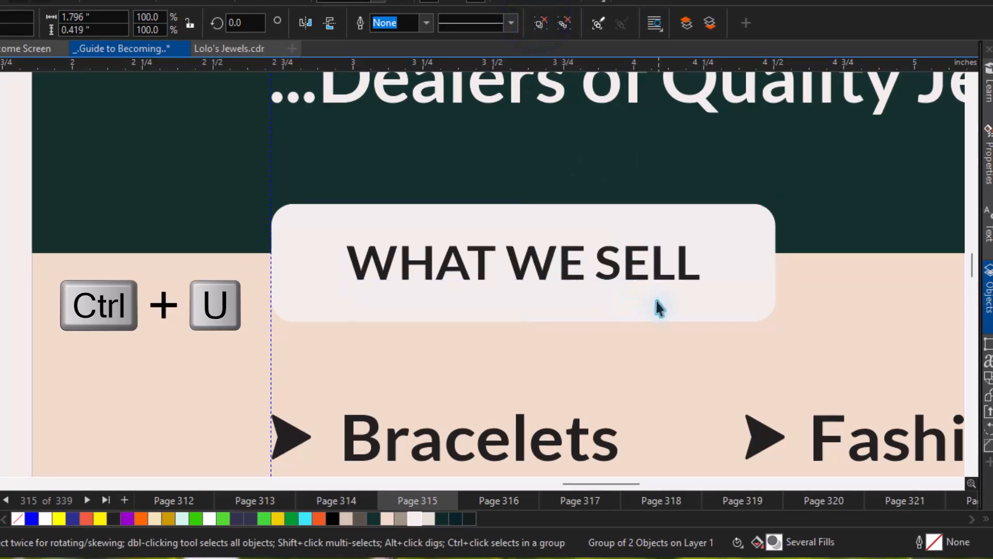
{"action": "left_click", "coordinate": [656, 304]}
{"action": "key", "text": "space"}
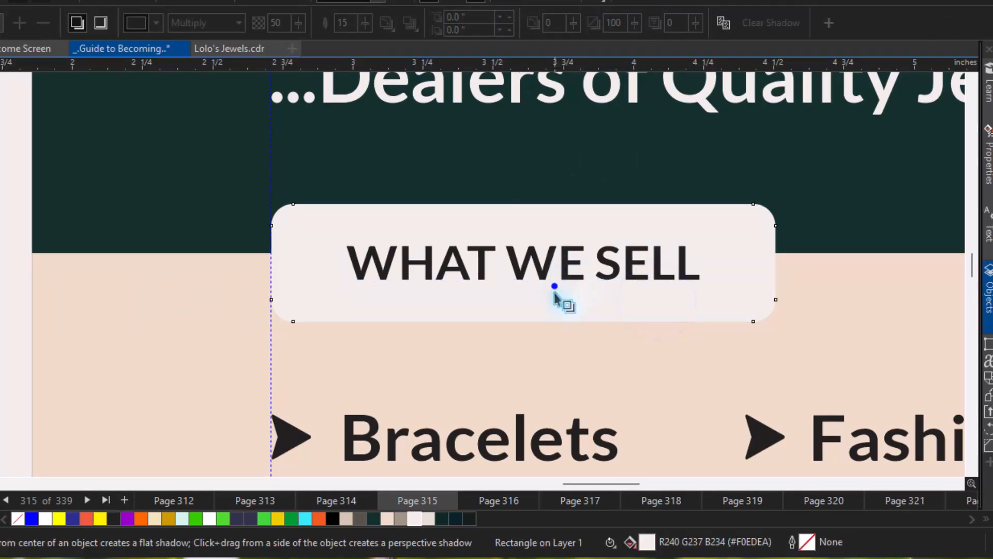
{"action": "left_click_drag", "start_coordinate": [555, 293], "coordinate": [521, 344]}
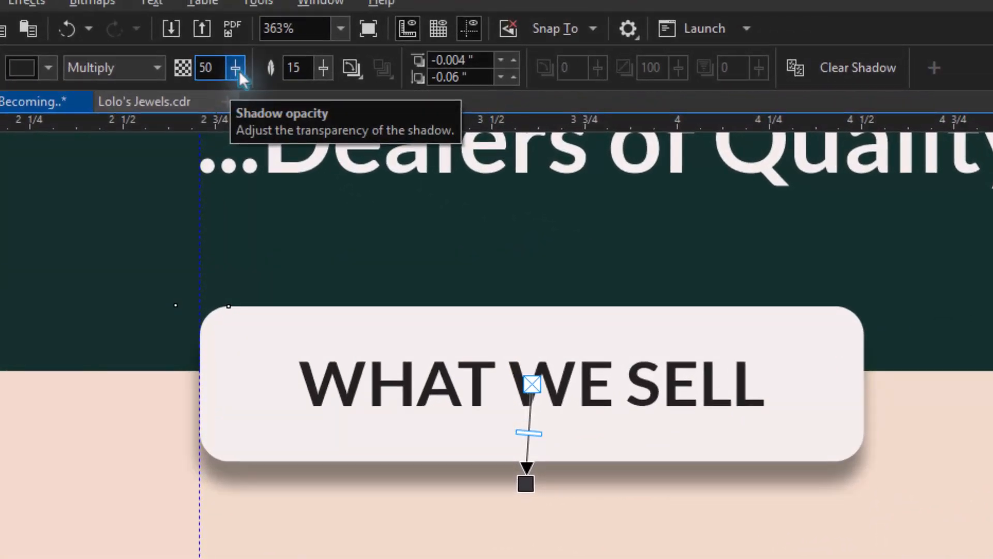
Step: Soften the "WHAT WE SELL" box's drop shadow by setting its opacity to 19 and its feathering to 56
{"action": "left_click", "coordinate": [236, 68]}
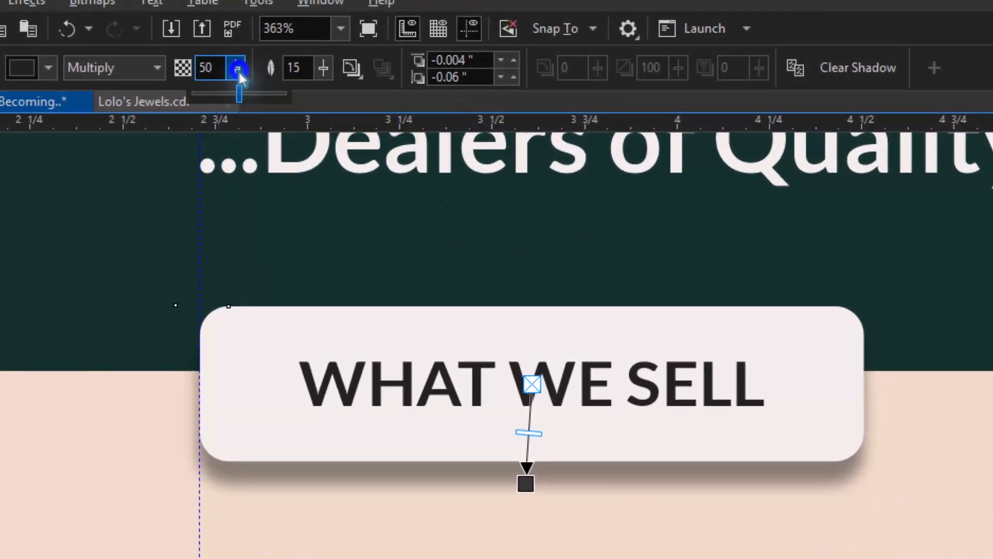
{"action": "mouse_move", "coordinate": [239, 92]}
{"action": "left_mouse_down"}
{"action": "mouse_move", "coordinate": [268, 91]}
{"action": "mouse_move", "coordinate": [203, 88]}
{"action": "mouse_move", "coordinate": [255, 100]}
{"action": "left_mouse_up"}
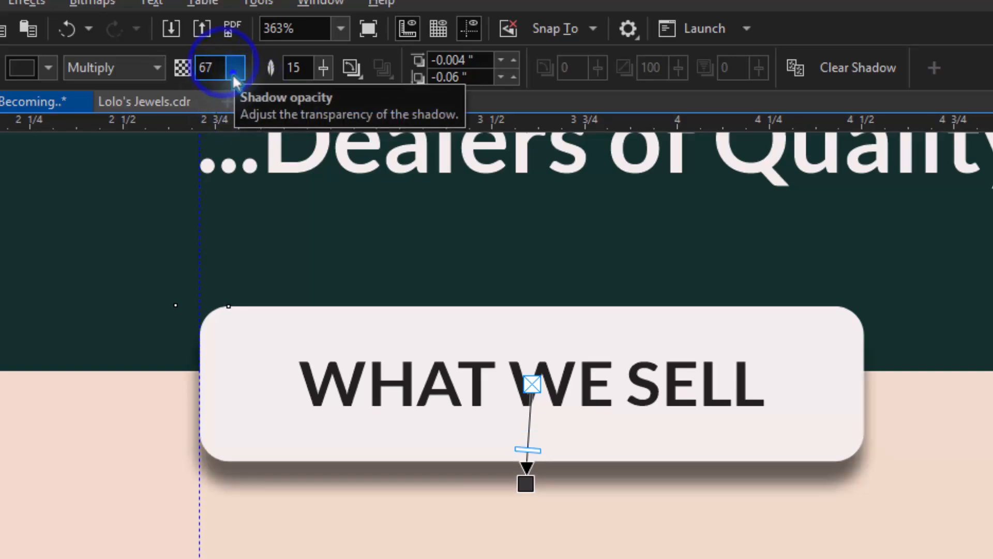
{"action": "left_click_drag", "start_coordinate": [218, 78], "coordinate": [223, 71]}
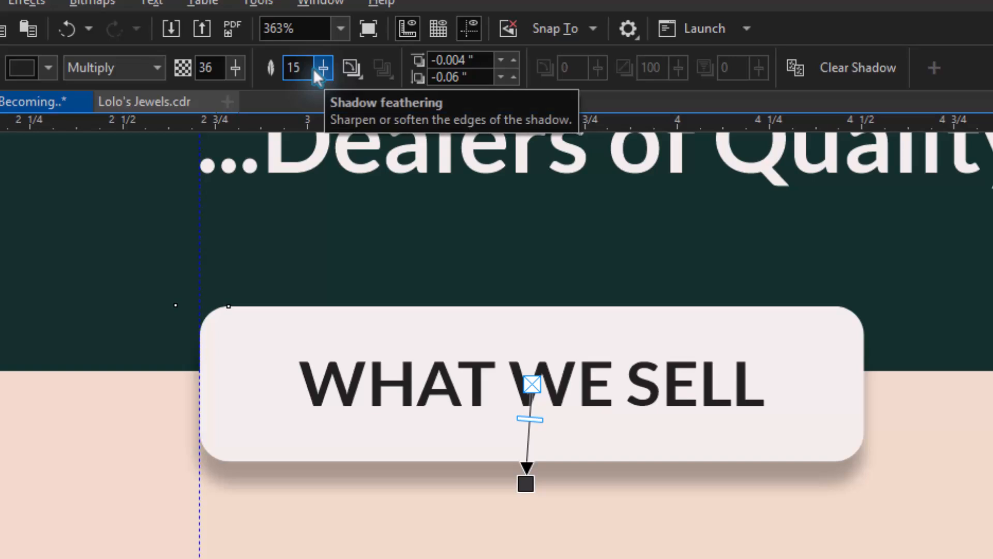
{"action": "mouse_move", "coordinate": [323, 68]}
{"action": "left_mouse_down"}
{"action": "mouse_move", "coordinate": [344, 88]}
{"action": "mouse_move", "coordinate": [368, 89]}
{"action": "mouse_move", "coordinate": [315, 71]}
{"action": "left_mouse_up"}
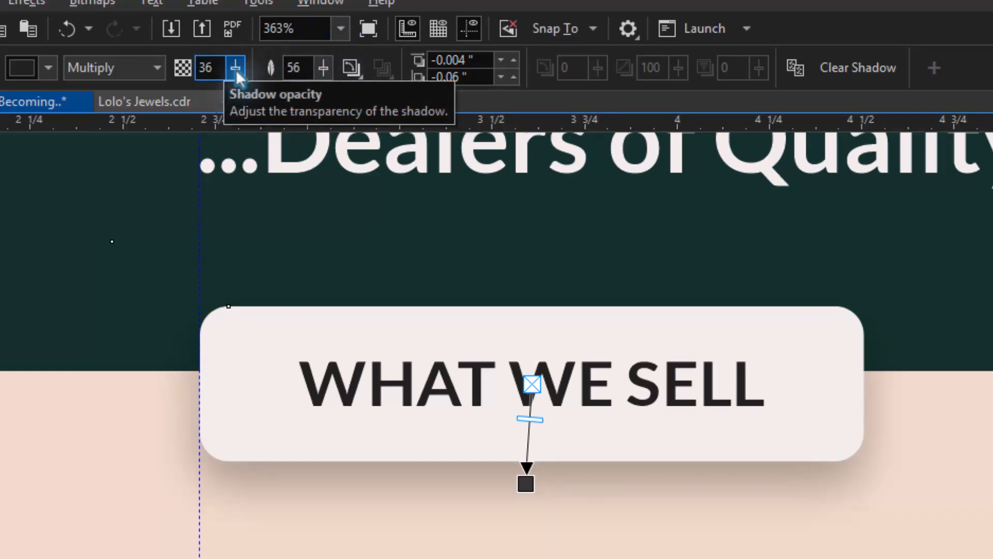
{"action": "left_click_drag", "start_coordinate": [236, 69], "coordinate": [219, 68]}
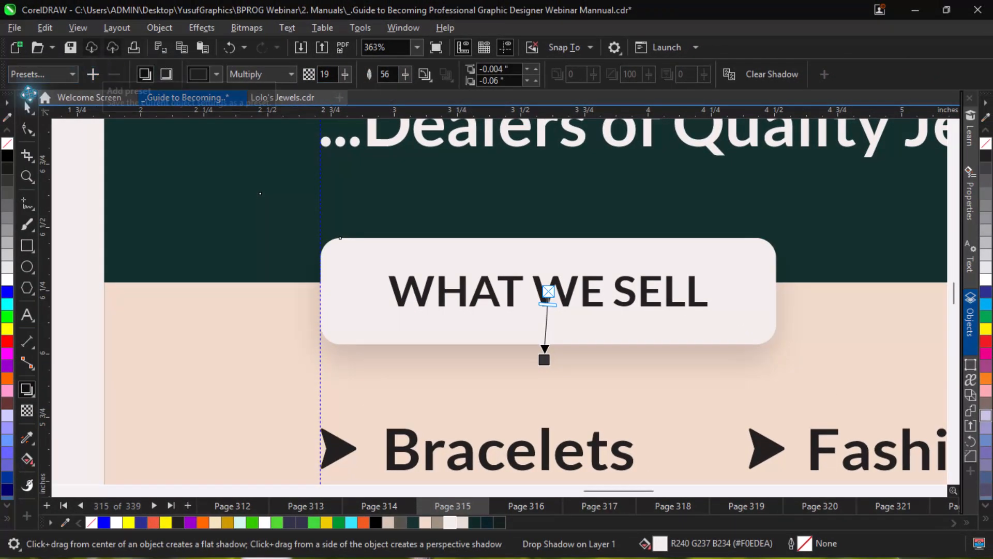
{"action": "left_click", "coordinate": [28, 108]}
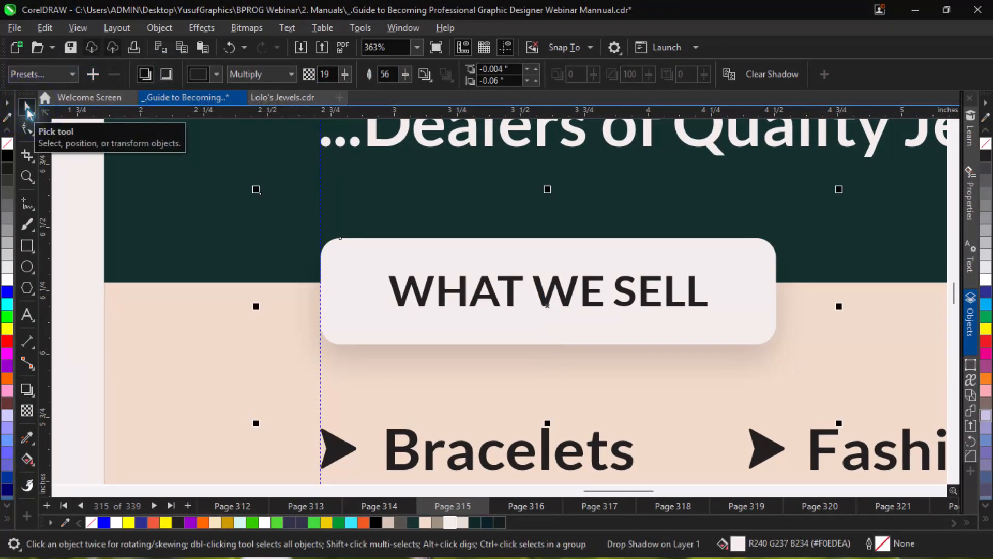
{"action": "key", "text": "F4"}
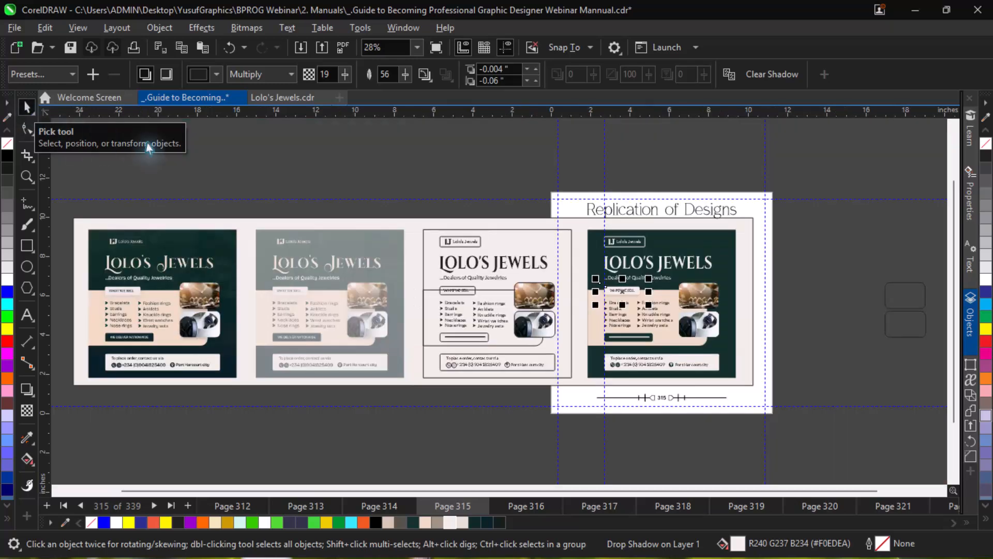
Step: Vertically center the "LJ" monogram and the "Lolo's Jewels" text within the outlined logo frame
{"action": "left_click", "coordinate": [153, 148]}
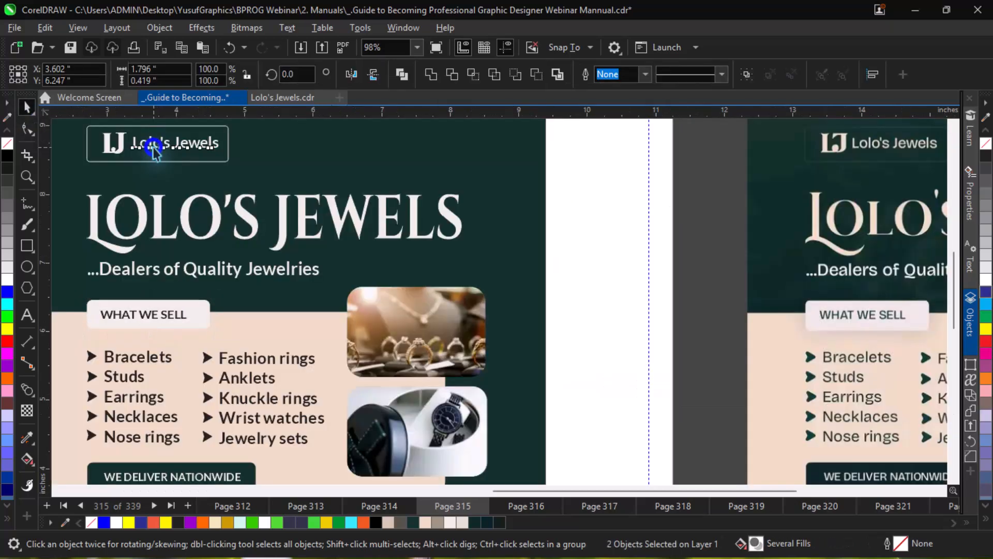
{"action": "left_click", "coordinate": [154, 147], "text": "ctrl"}
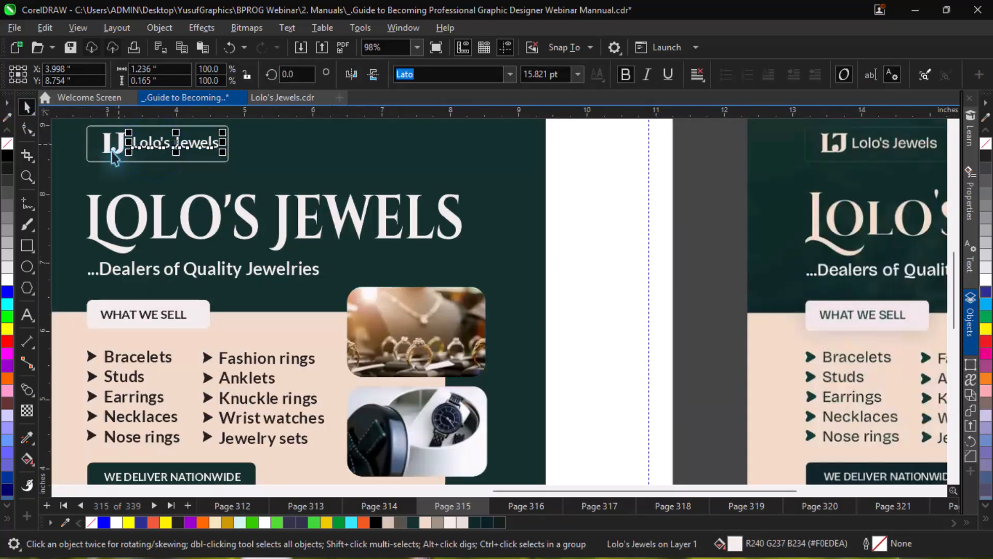
{"action": "left_click", "coordinate": [111, 152], "text": "shift"}
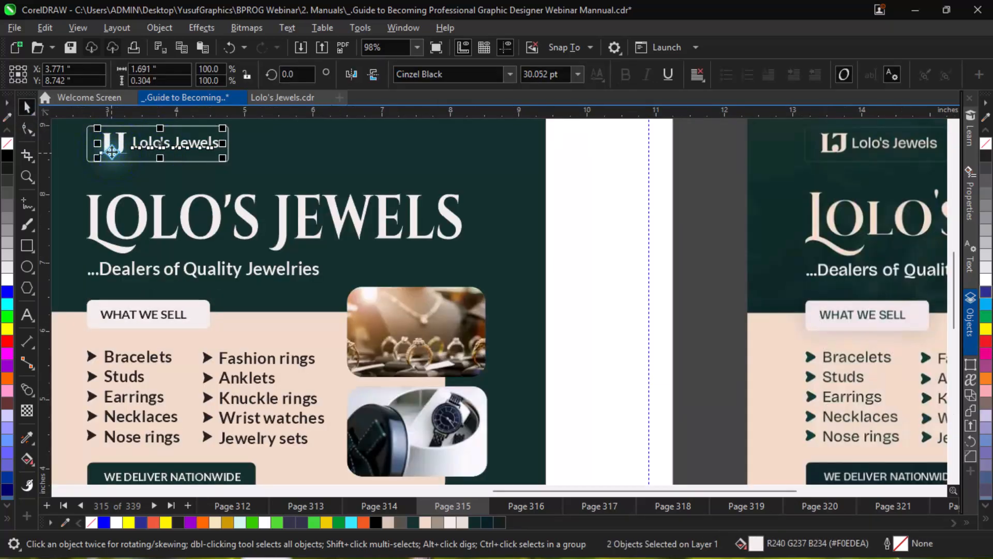
{"action": "key", "text": "ctrl+g"}
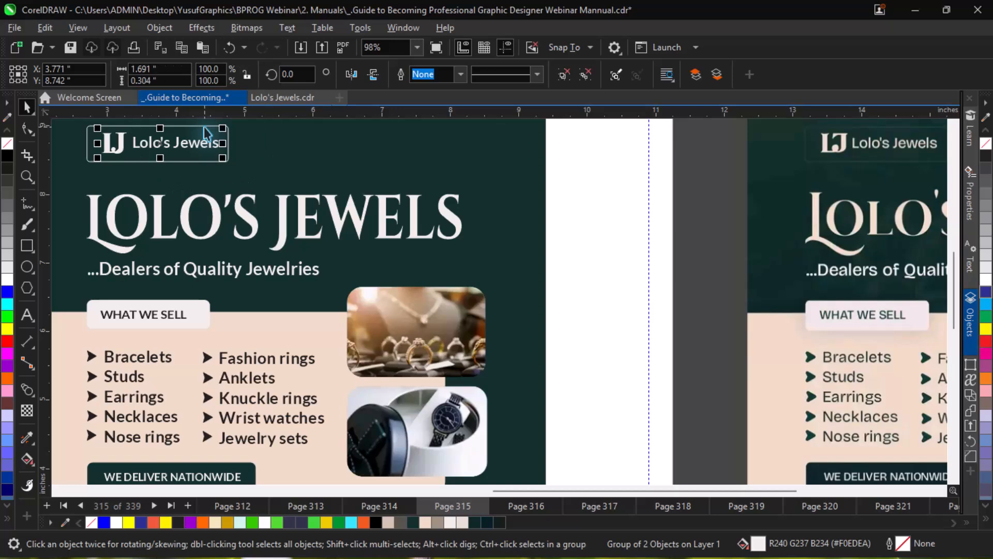
{"action": "key", "text": "ctrl+u"}
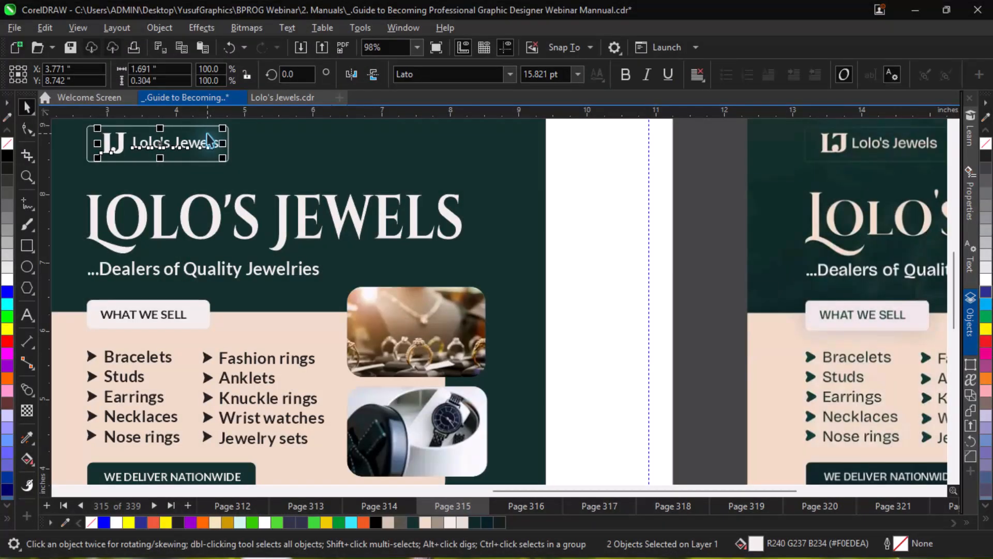
{"action": "left_click", "coordinate": [207, 139], "text": "shift"}
{"action": "left_click", "coordinate": [206, 139], "text": "shift"}
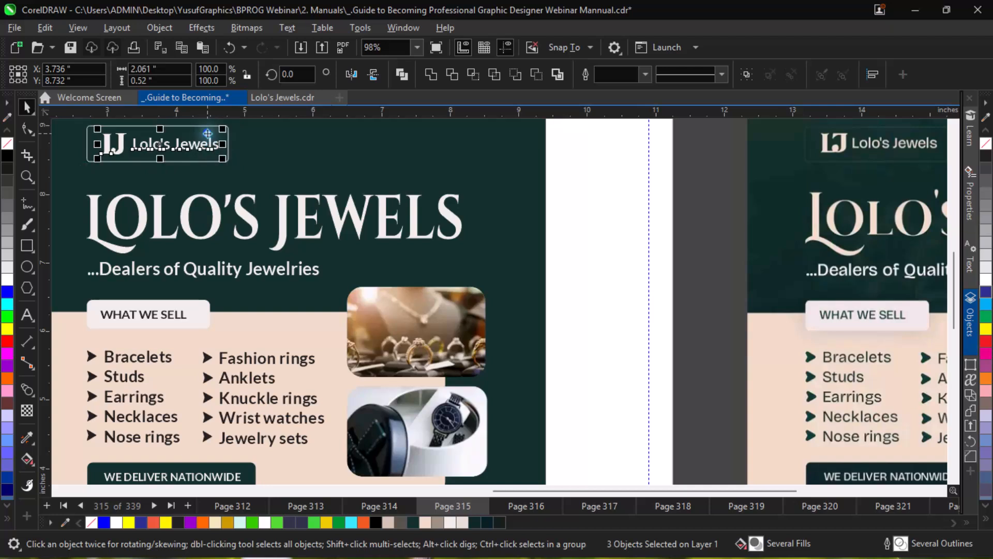
Step: Group the "LJ" monogram with the "Lolo's Jewels" text and center the group horizontally within the logo frame
{"action": "key", "text": "ctrl+g"}
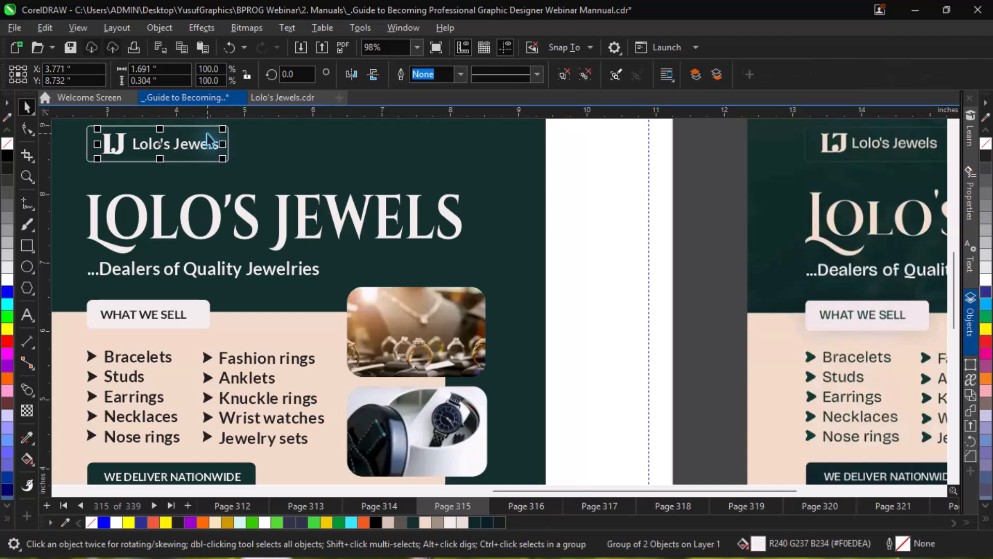
{"action": "left_click", "coordinate": [208, 134], "text": "shift"}
{"action": "key", "text": "c"}
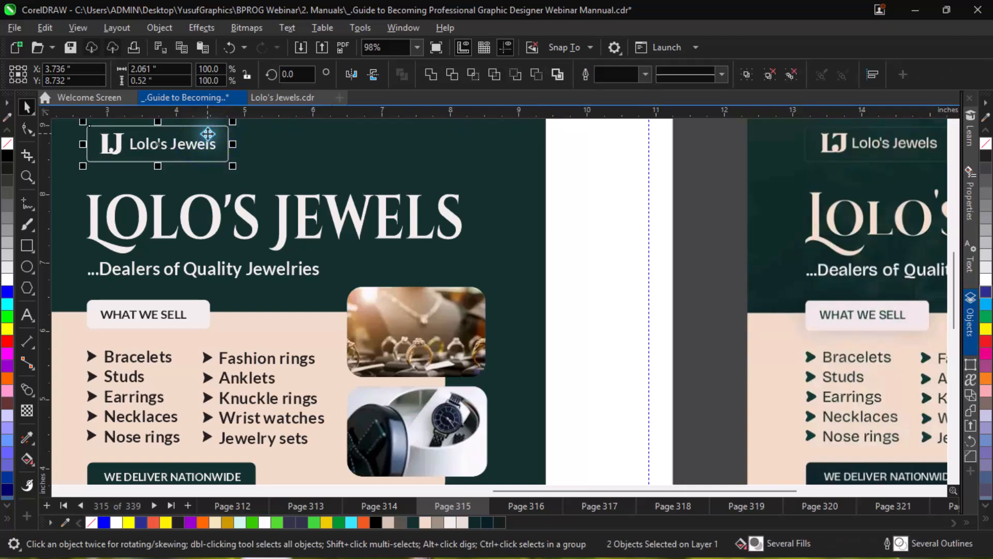
{"action": "key", "text": "Escape"}
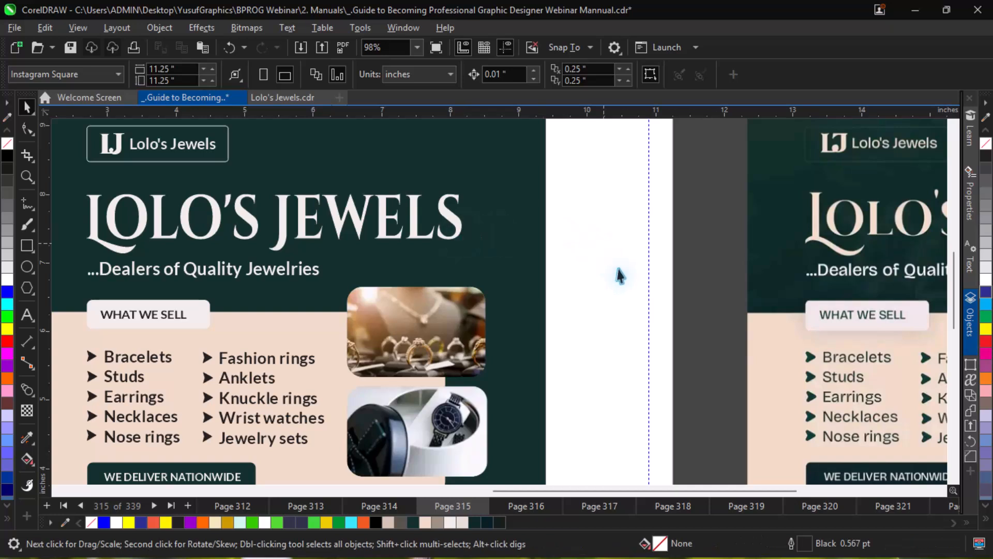
Step: Bring the phone, WhatsApp and location glyphs in the contact box to the front of the layer and fill them with off-white #F0EDEA
{"action": "key", "text": "alt+Down"}
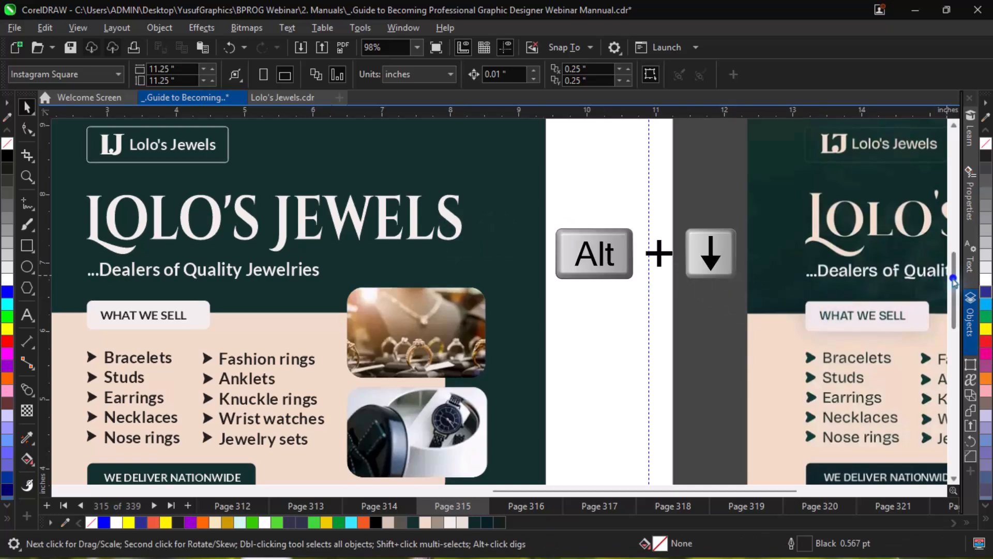
{"action": "left_click_drag", "start_coordinate": [953, 299], "coordinate": [955, 317]}
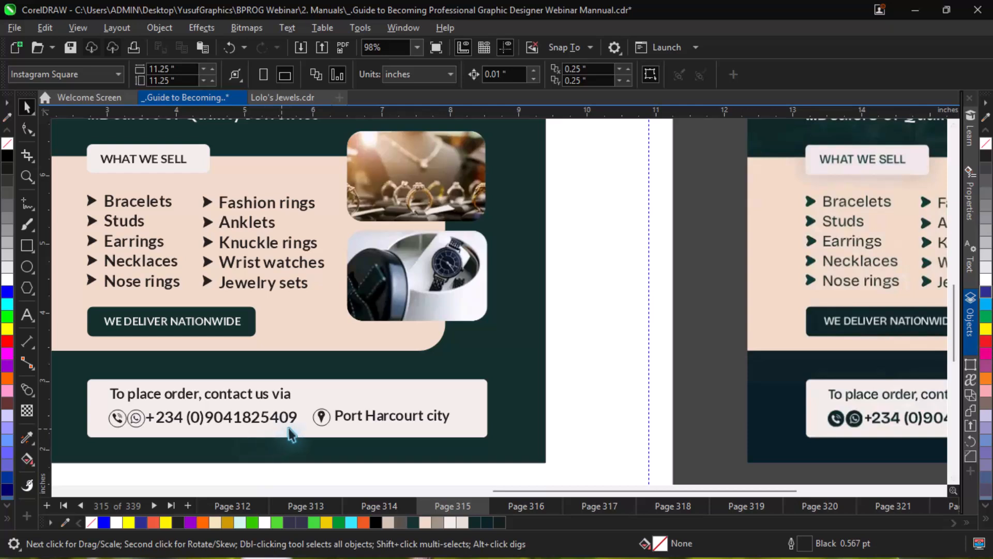
{"action": "key", "text": "z"}
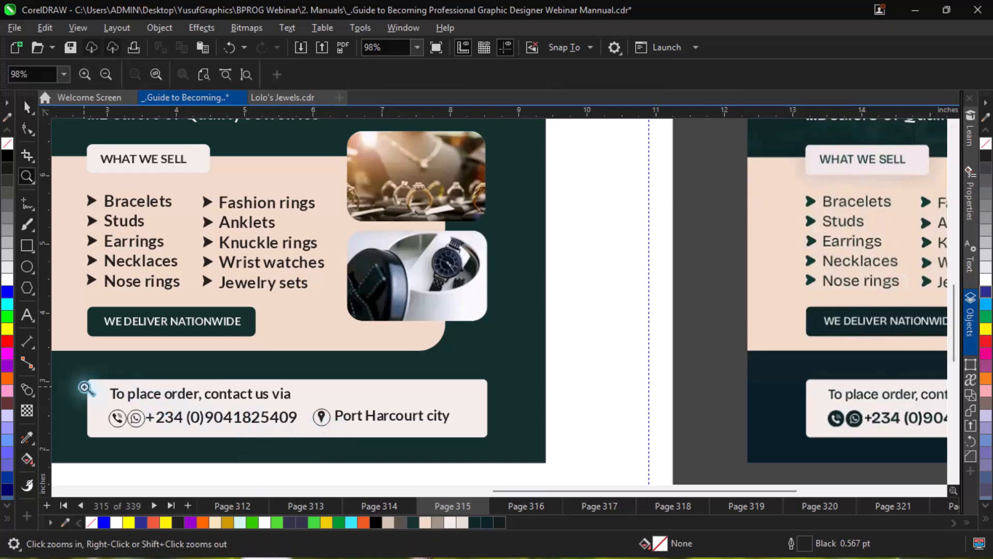
{"action": "left_click_drag", "start_coordinate": [79, 376], "coordinate": [346, 430]}
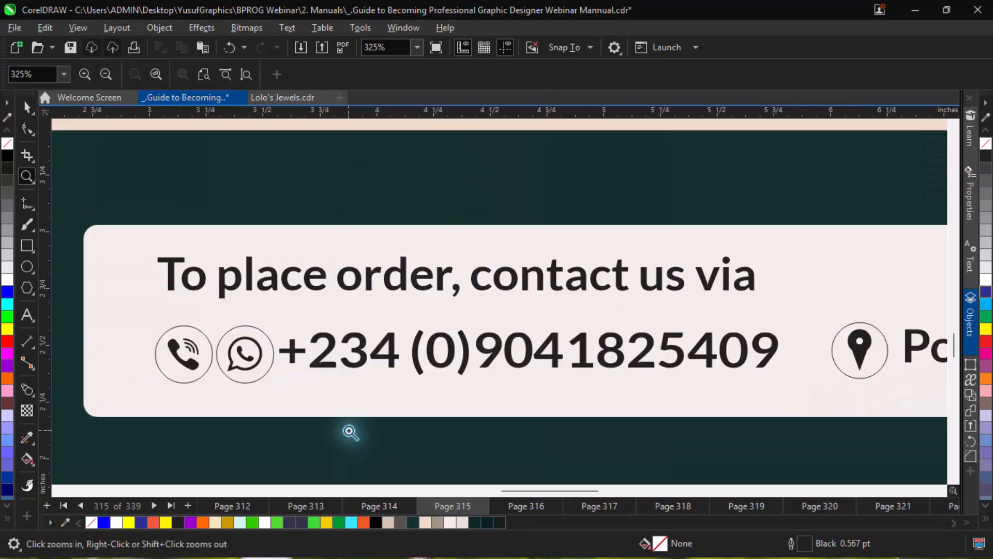
{"action": "key", "text": "space"}
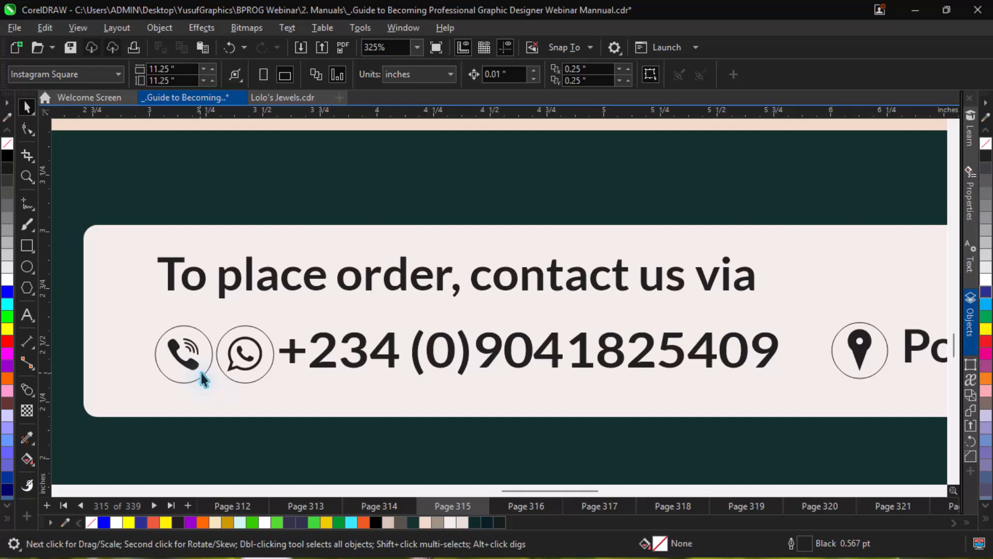
{"action": "left_click", "coordinate": [184, 364], "text": "shift"}
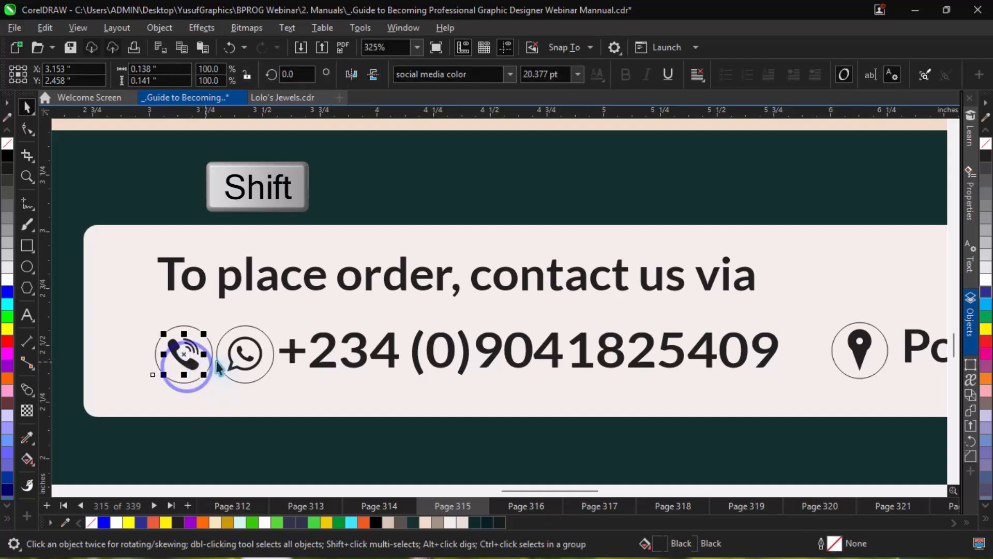
{"action": "left_click", "coordinate": [248, 363], "text": "shift"}
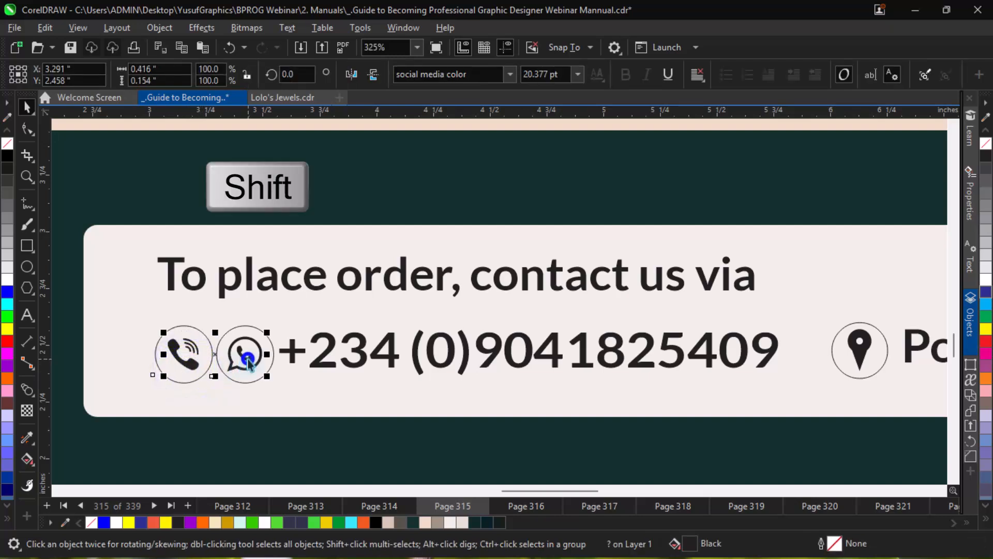
{"action": "left_click", "coordinate": [860, 357], "text": "shift"}
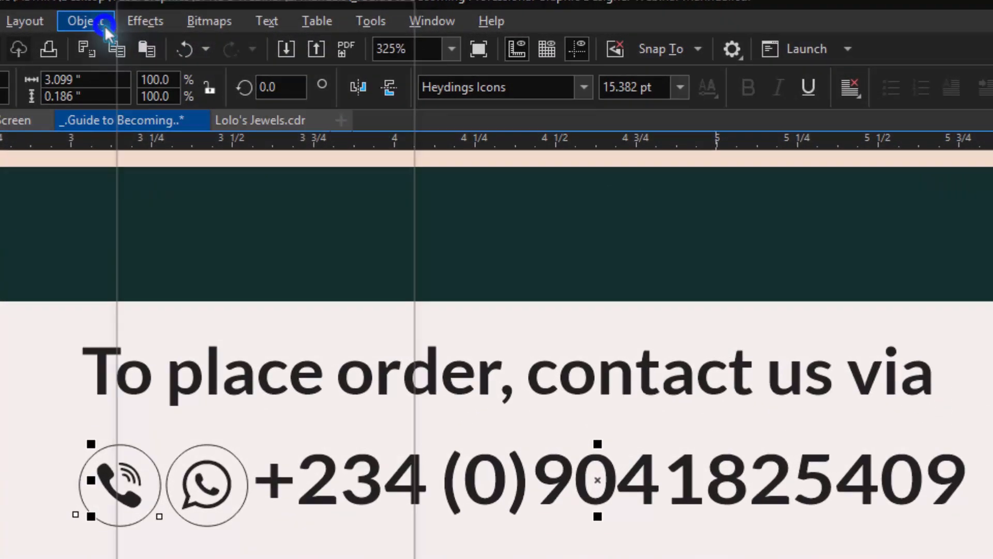
{"action": "left_click", "coordinate": [159, 27]}
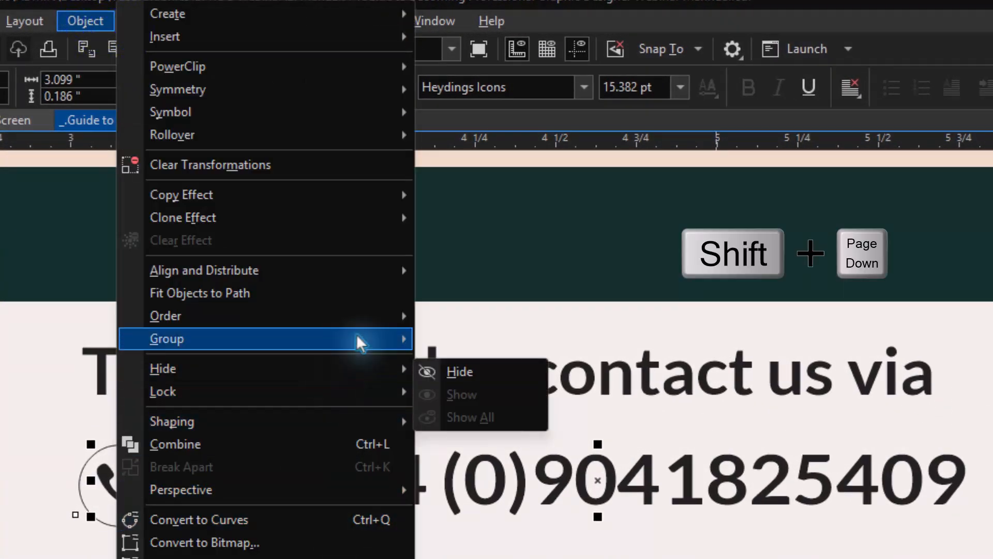
{"action": "mouse_move", "coordinate": [356, 321]}
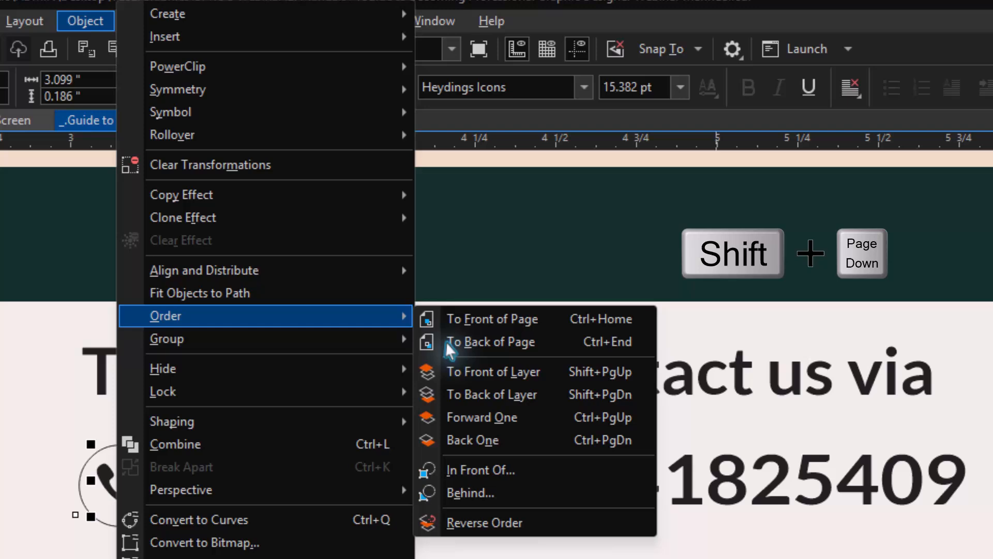
{"action": "left_click", "coordinate": [486, 373]}
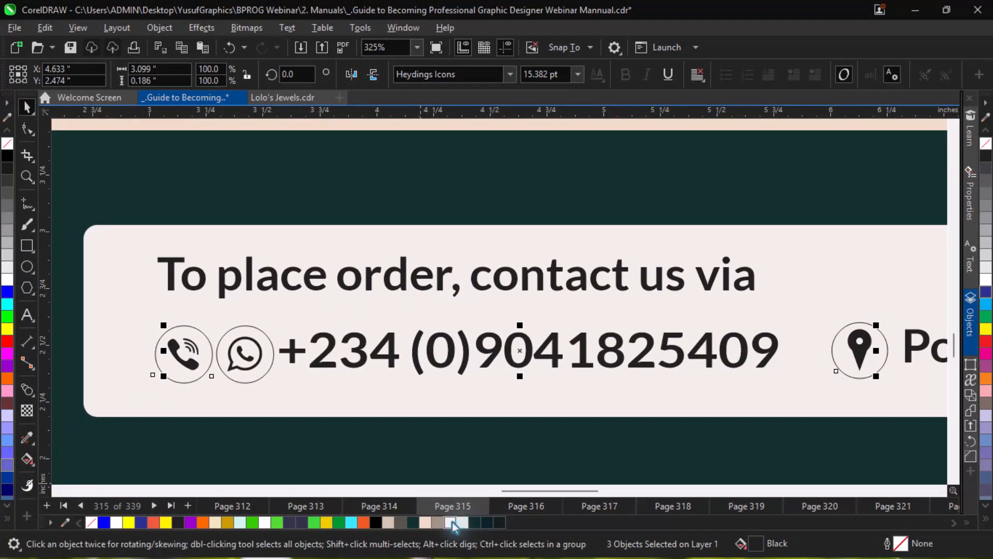
{"action": "left_click", "coordinate": [451, 522]}
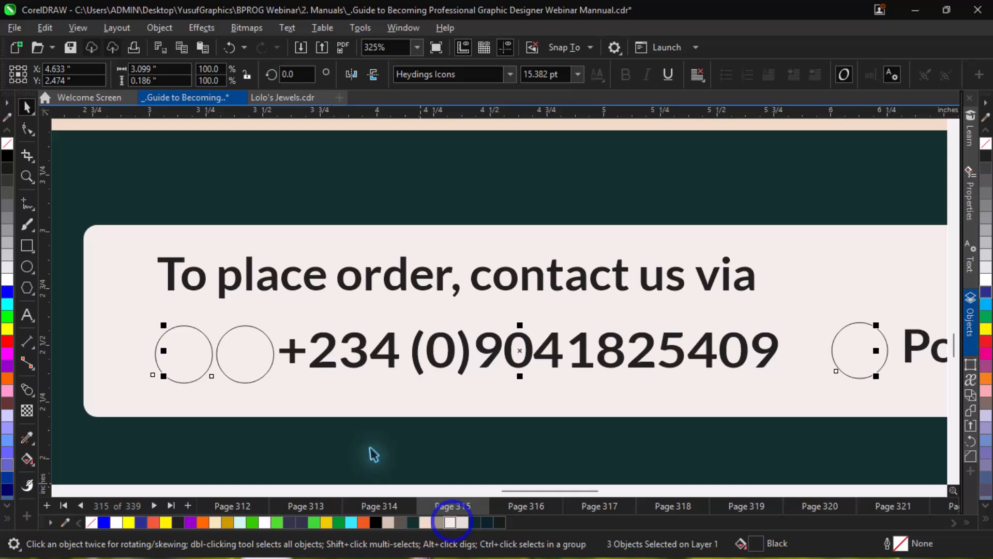
Step: Fill the three circles behind the contact glyphs with dark green #14312D and remove their outlines
{"action": "left_click", "coordinate": [222, 335], "text": "shift"}
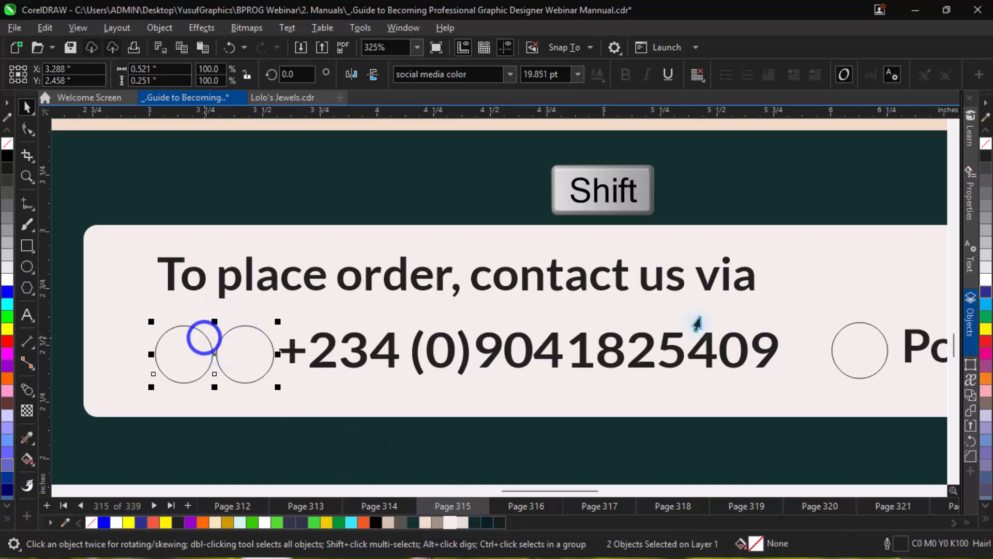
{"action": "left_click", "coordinate": [860, 325], "text": "shift"}
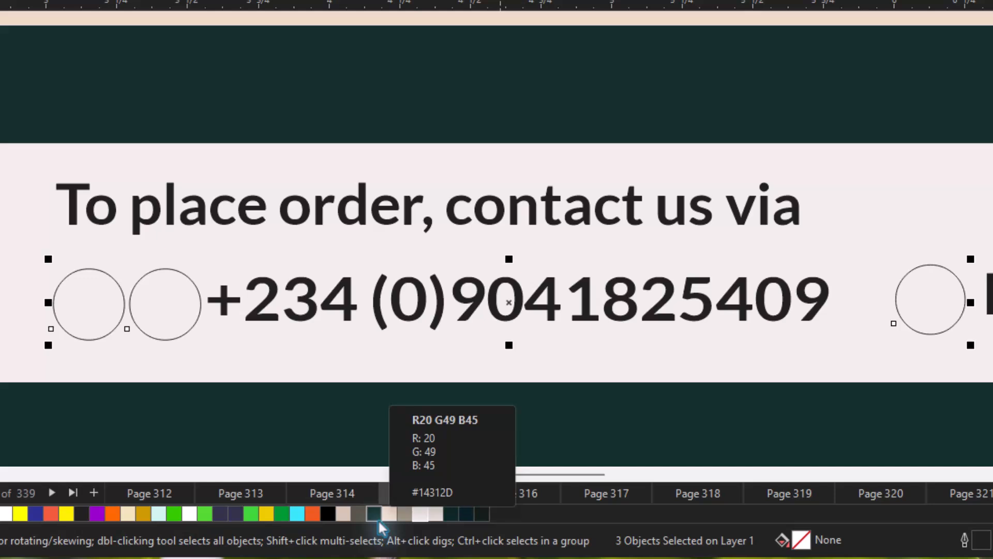
{"action": "left_click", "coordinate": [378, 519]}
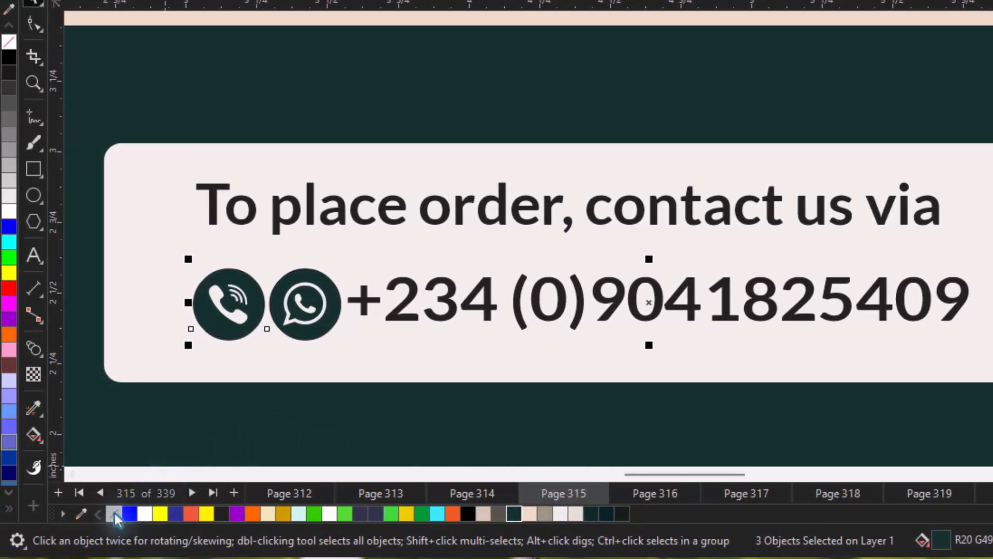
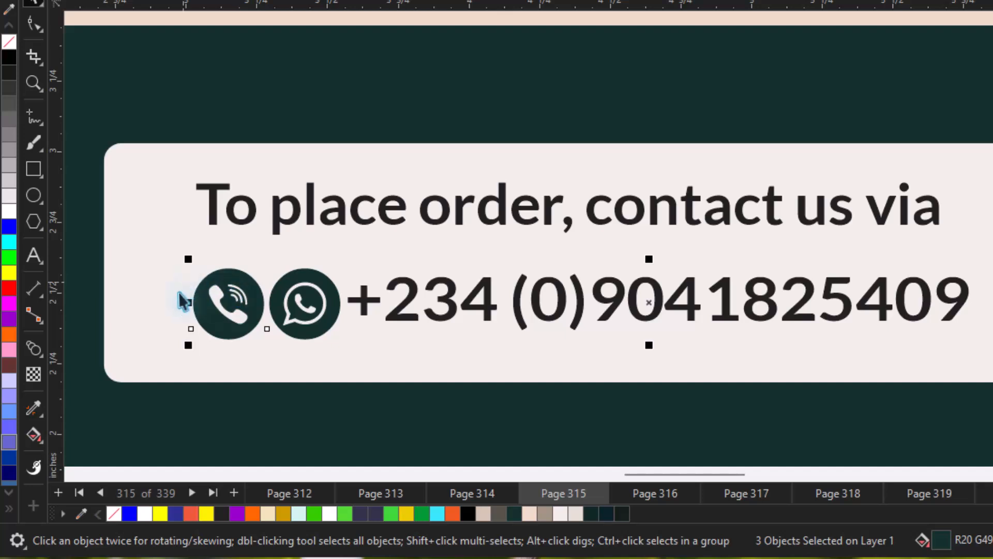
Step: Group the location, WhatsApp and phone glyphs each with its own background circle
{"action": "scroll", "coordinate": [396, 420], "scroll_direction": "down", "scroll_amount": 3}
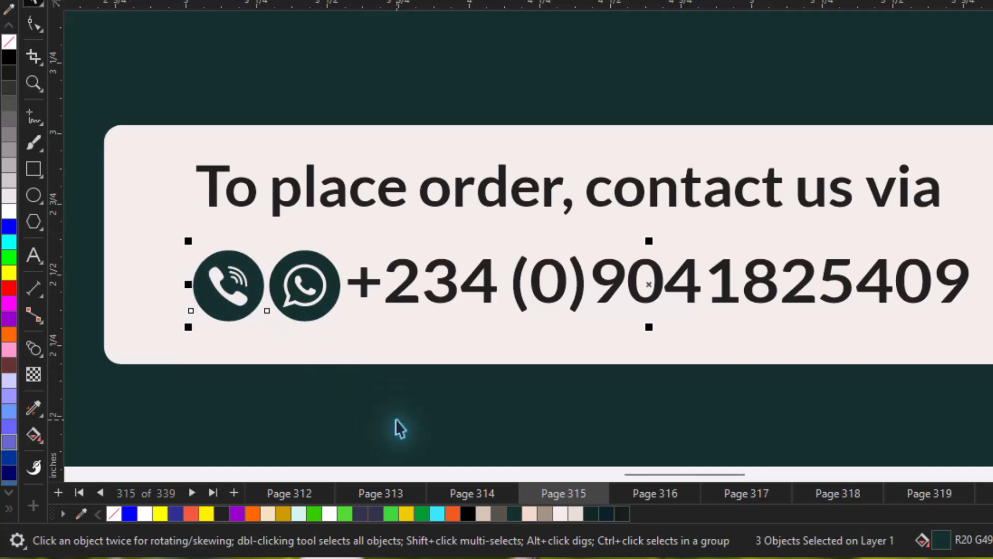
{"action": "left_click_drag", "start_coordinate": [177, 448], "coordinate": [278, 154]}
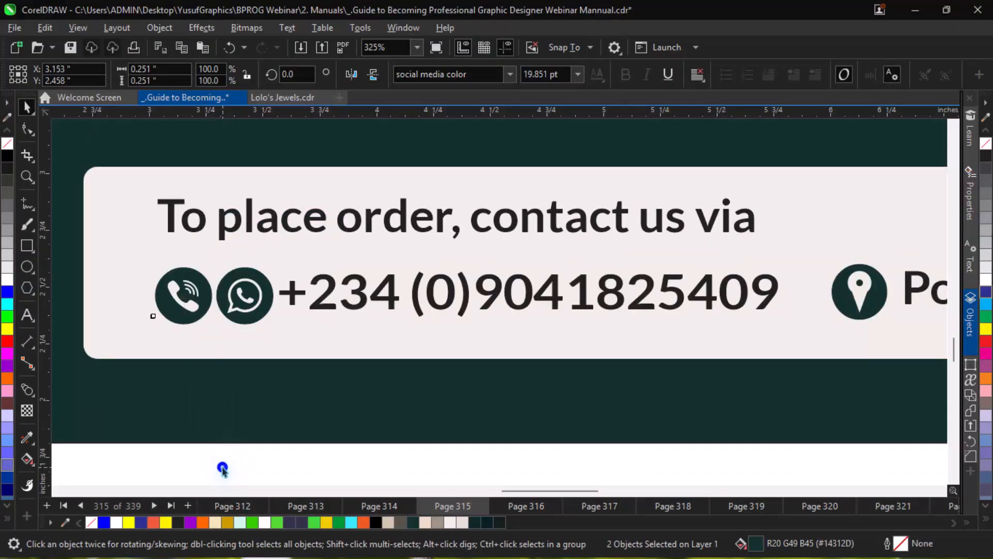
{"action": "left_click_drag", "start_coordinate": [222, 468], "coordinate": [290, 261]}
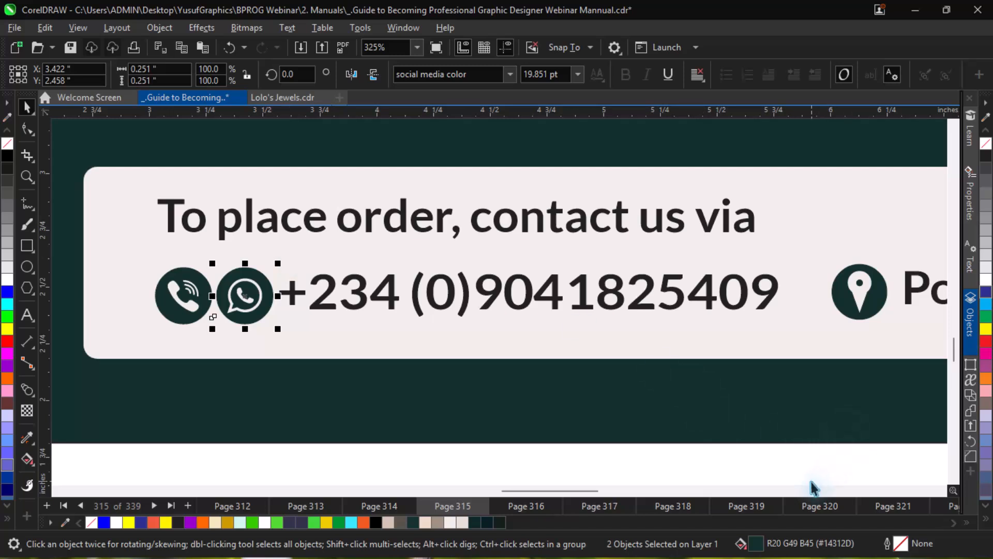
{"action": "left_click_drag", "start_coordinate": [812, 484], "coordinate": [825, 232]}
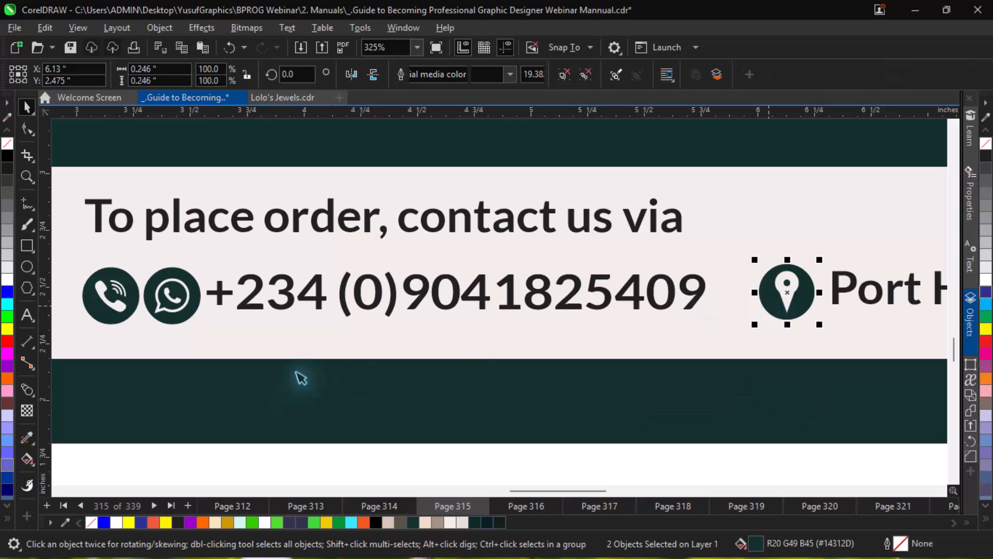
{"action": "key", "text": "ctrl+g"}
{"action": "left_click_drag", "start_coordinate": [221, 463], "coordinate": [136, 263]}
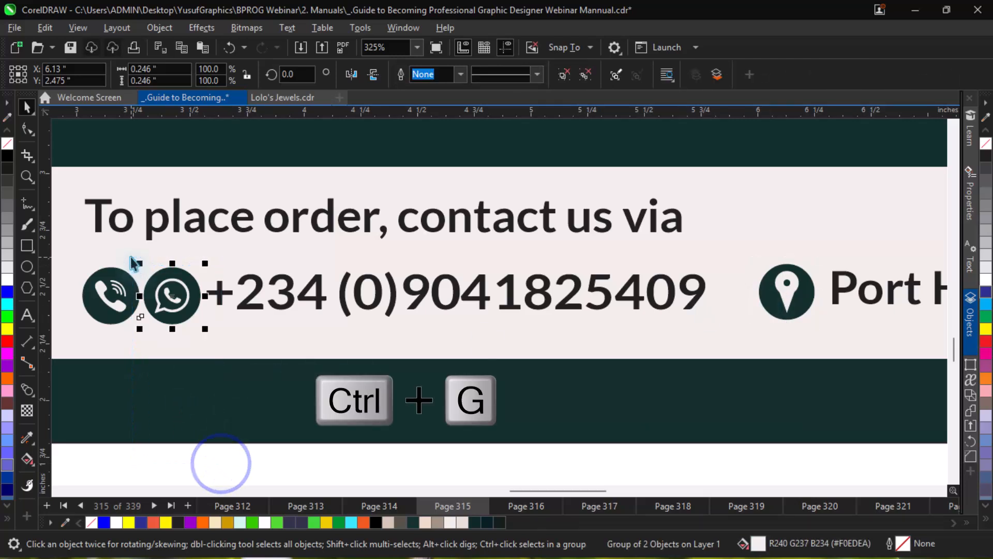
{"action": "key", "text": "ctrl+g"}
{"action": "left_click_drag", "start_coordinate": [160, 478], "coordinate": [83, 258]}
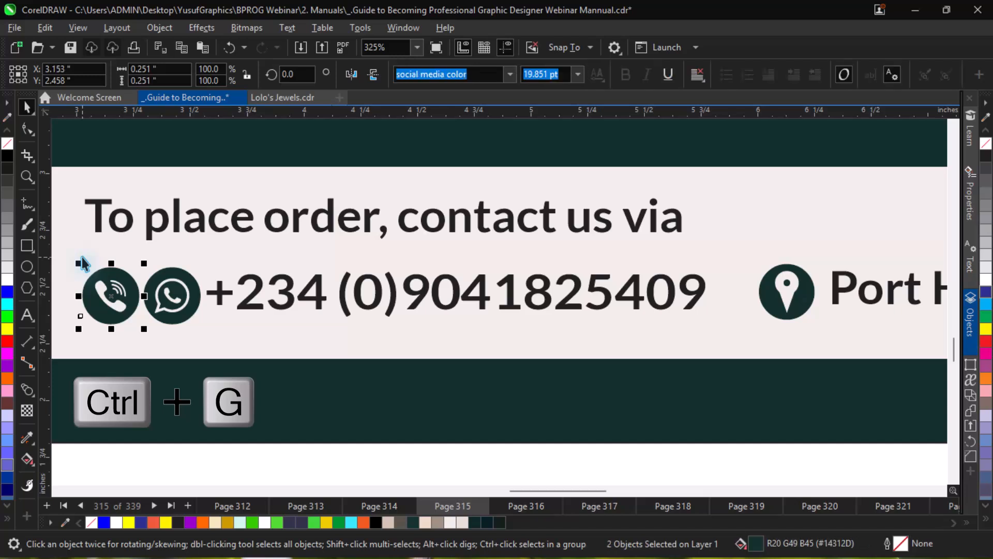
{"action": "key", "text": "ctrl+g"}
Step: Align the phone, WhatsApp and location icons and the location text with the phone number along their vertical centers
{"action": "key", "text": "shift"}
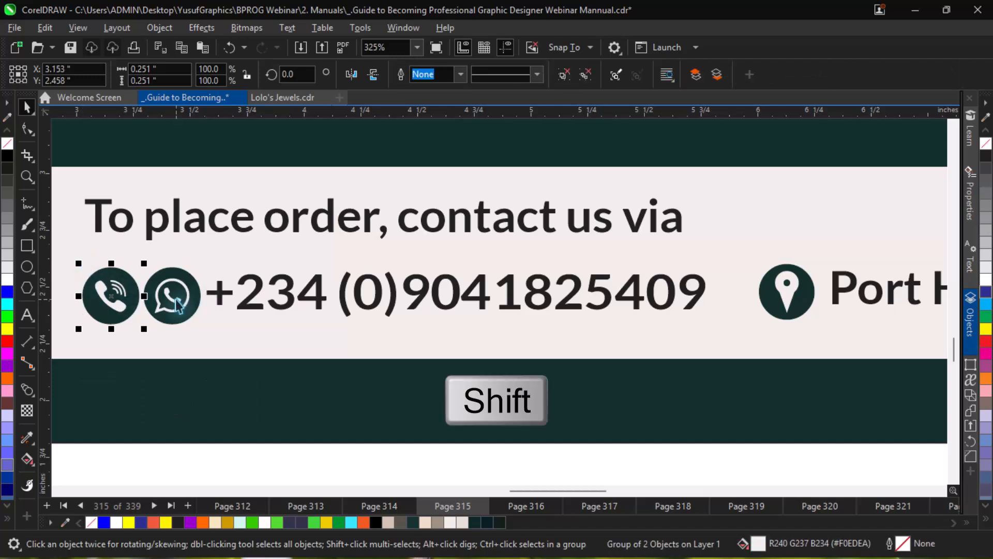
{"action": "left_click", "coordinate": [176, 302], "text": "shift"}
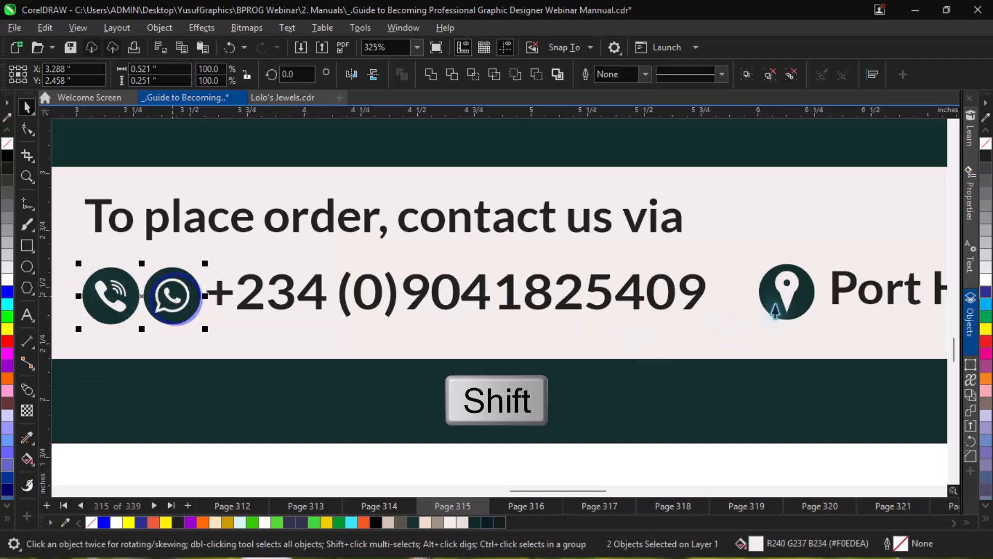
{"action": "left_click", "coordinate": [793, 287], "text": "shift"}
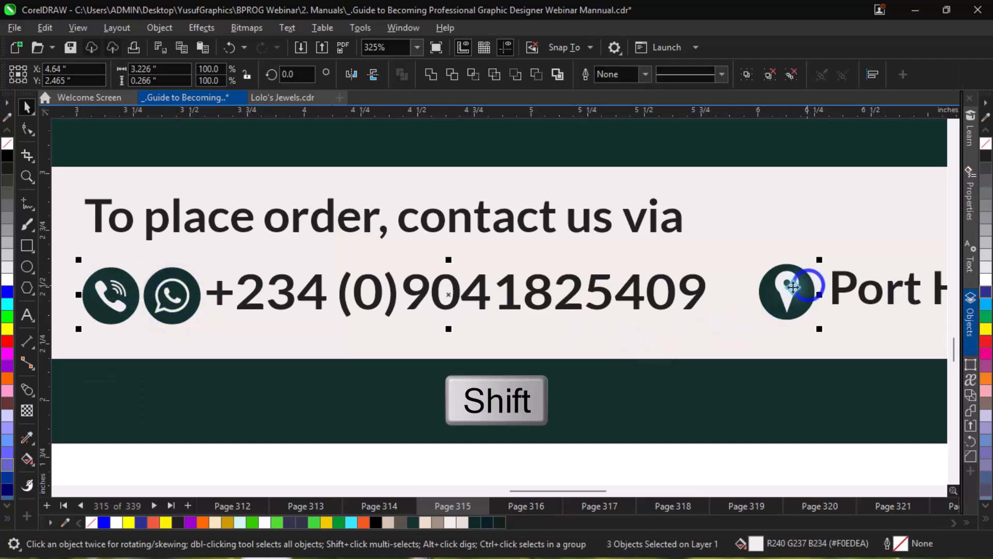
{"action": "left_click", "coordinate": [838, 290], "text": "shift"}
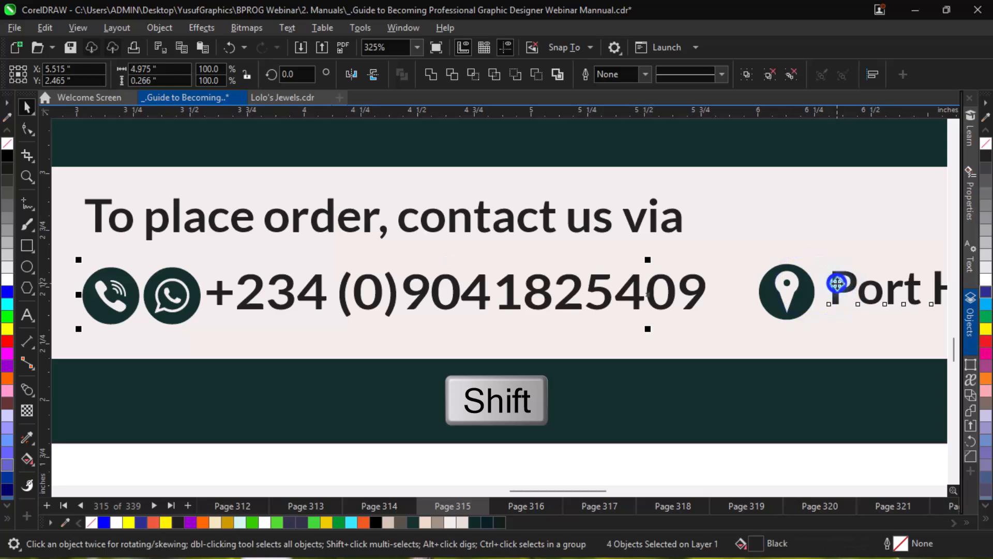
{"action": "left_click", "coordinate": [565, 301], "text": "shift"}
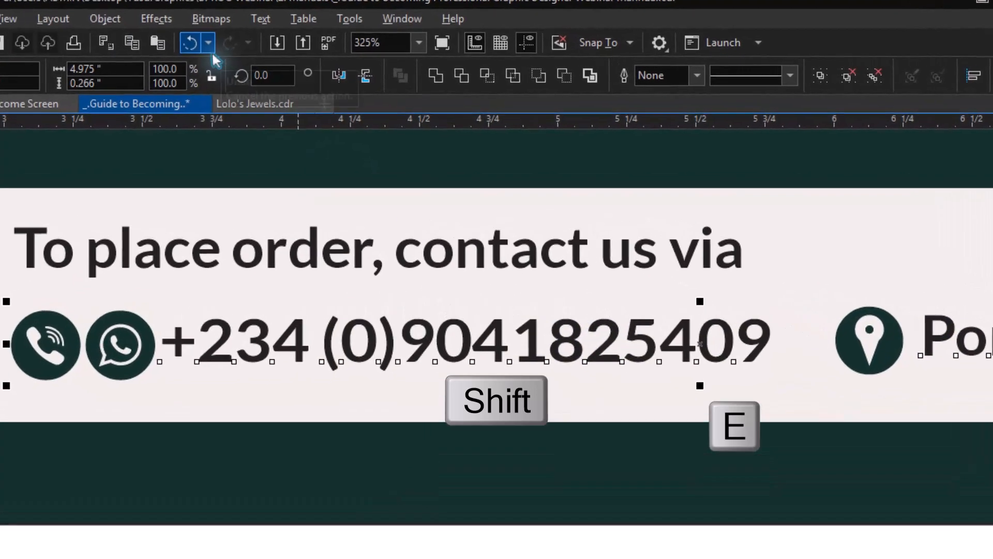
{"action": "left_click", "coordinate": [102, 21]}
{"action": "mouse_move", "coordinate": [251, 231]}
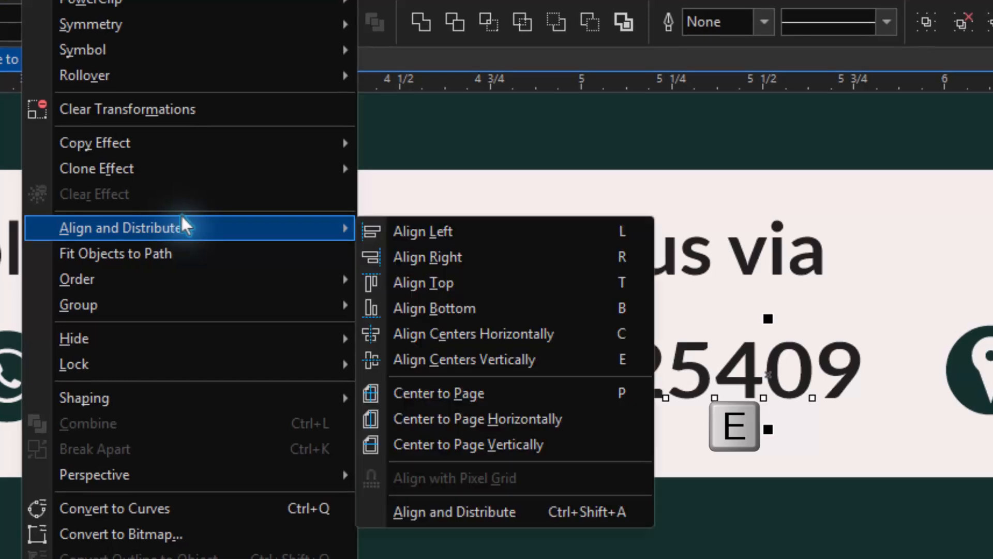
{"action": "left_click", "coordinate": [518, 362]}
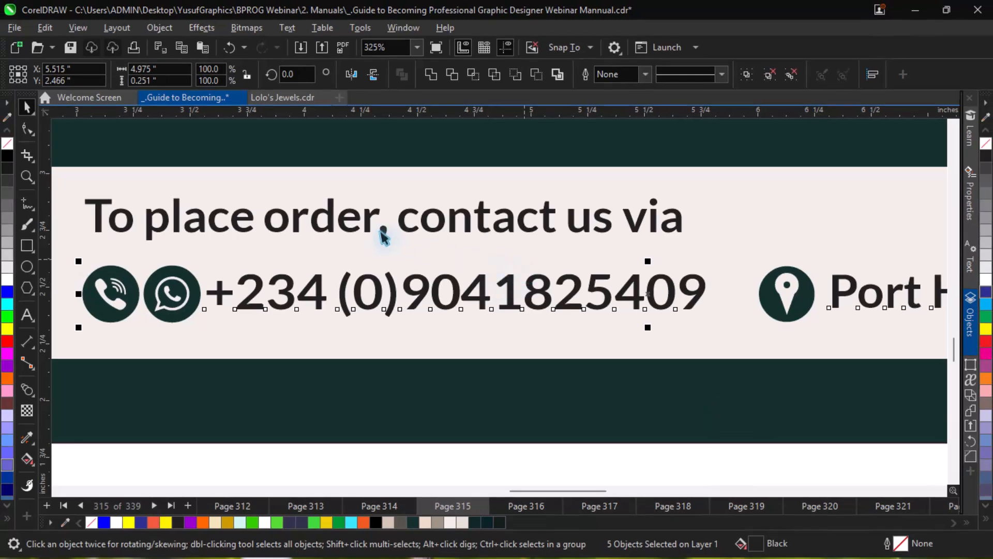
Step: Left-align the "To place order, contact us via" text with the phone icon
{"action": "left_click", "coordinate": [238, 218]}
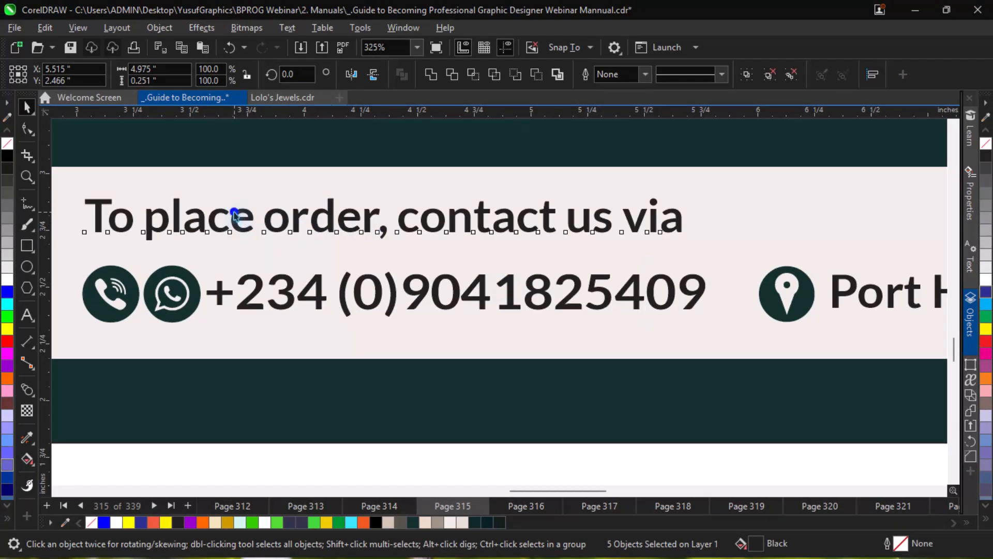
{"action": "key", "text": "shift+l"}
{"action": "left_click", "coordinate": [101, 268], "text": "shift"}
{"action": "key", "text": "l"}
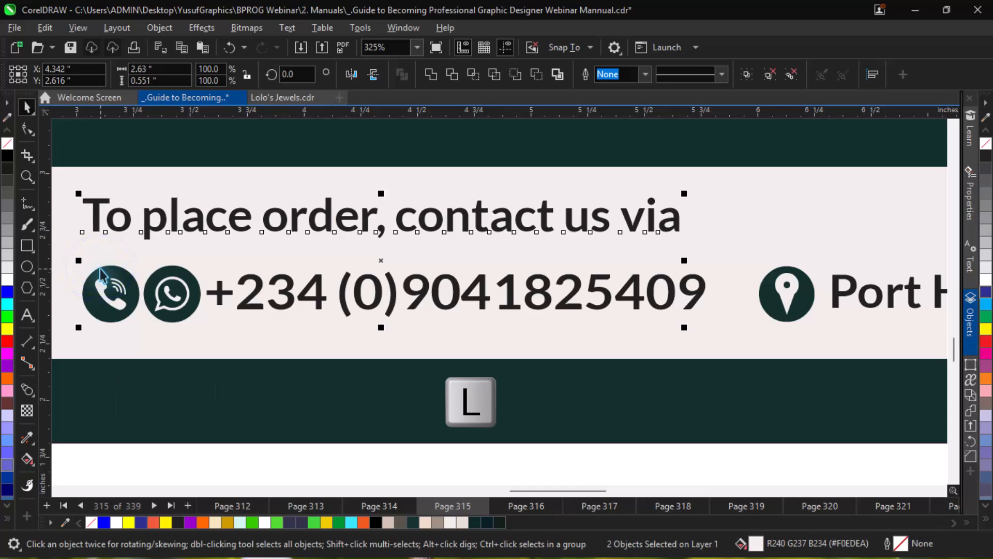
{"action": "key", "text": "Escape"}
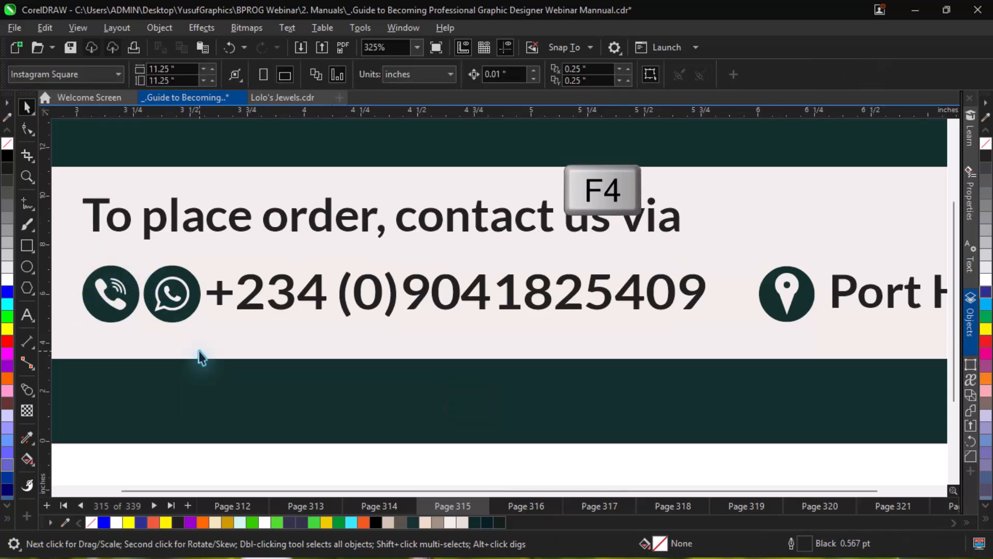
Step: Add a vertical guideline at X 2.71 in along the left edge of the flyer's logo frame, heading and tagline
{"action": "key", "text": "z"}
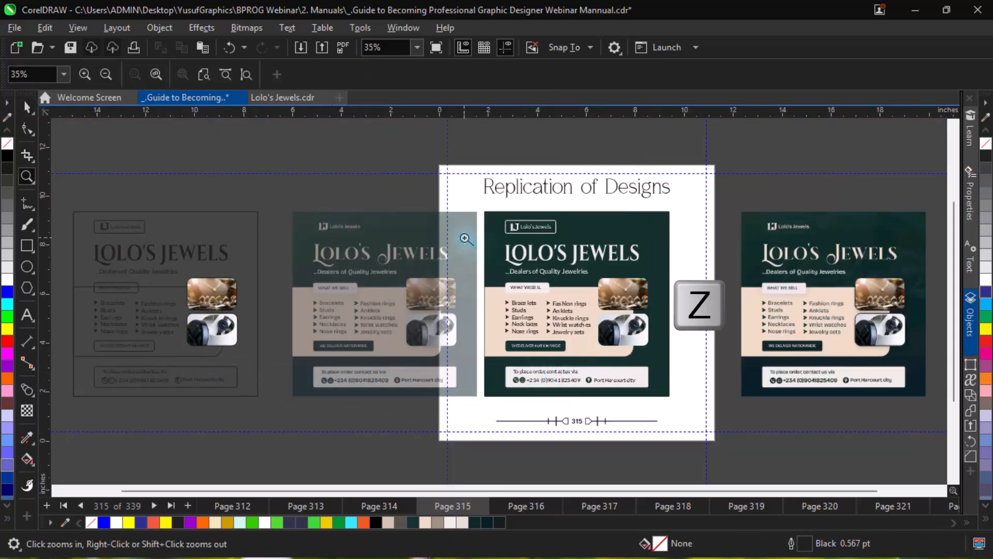
{"action": "left_click_drag", "start_coordinate": [478, 198], "coordinate": [679, 405]}
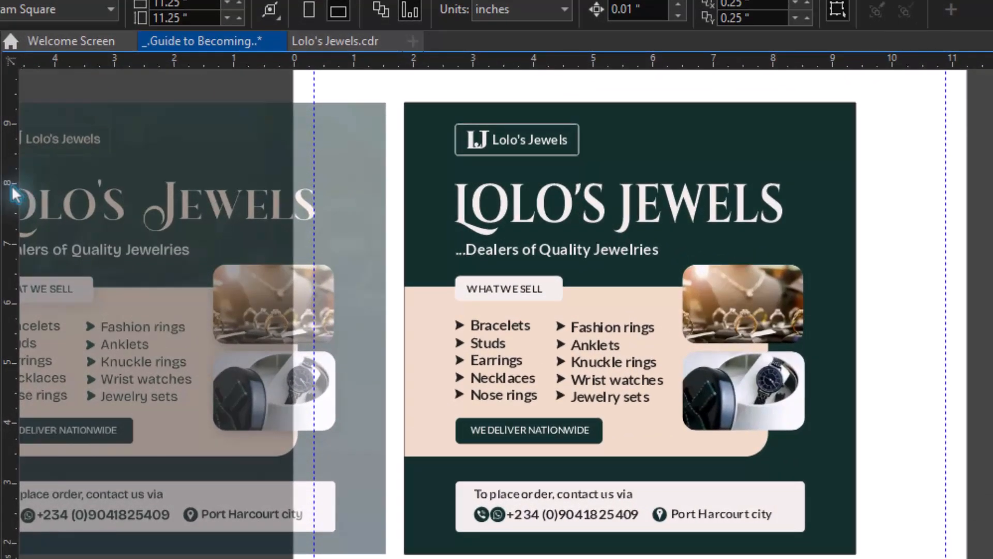
{"action": "left_click_drag", "start_coordinate": [13, 191], "coordinate": [451, 216]}
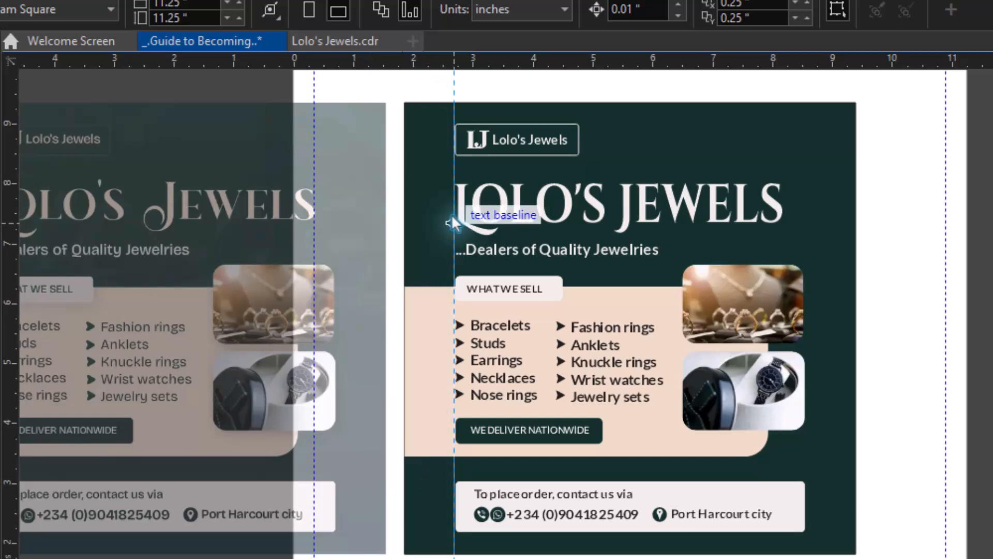
{"action": "left_click_drag", "start_coordinate": [452, 215], "coordinate": [453, 215]}
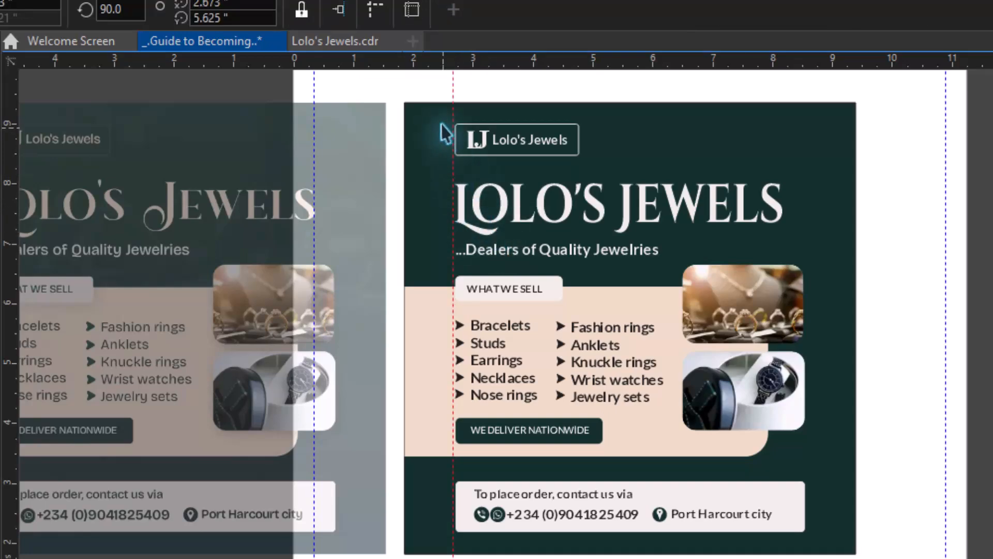
{"action": "key", "text": "z"}
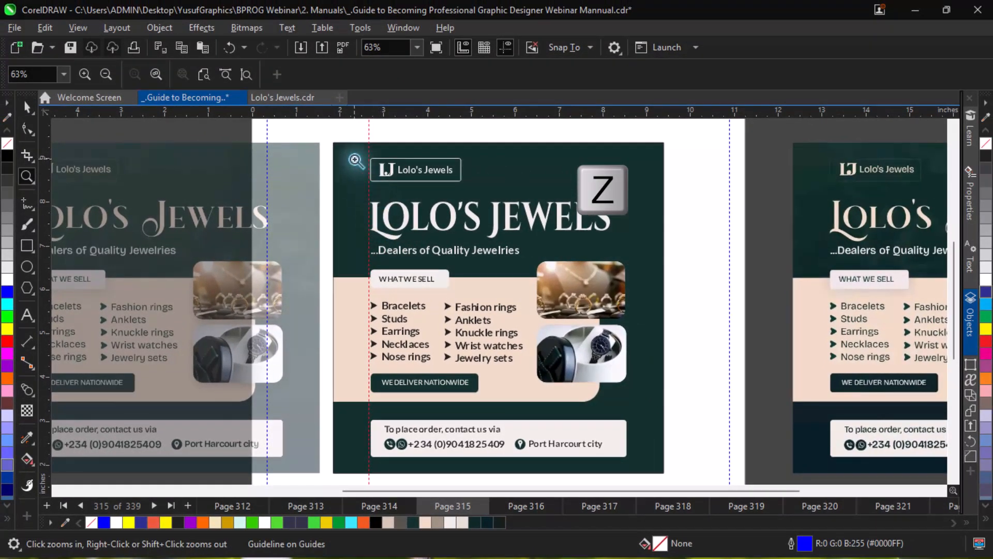
{"action": "left_click", "coordinate": [350, 155]}
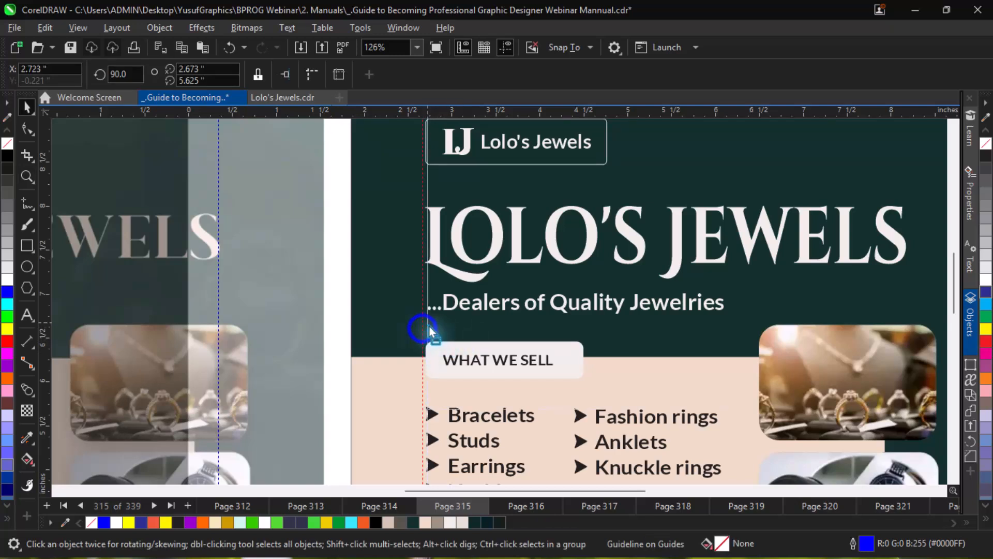
{"action": "left_click_drag", "start_coordinate": [430, 327], "coordinate": [428, 327]}
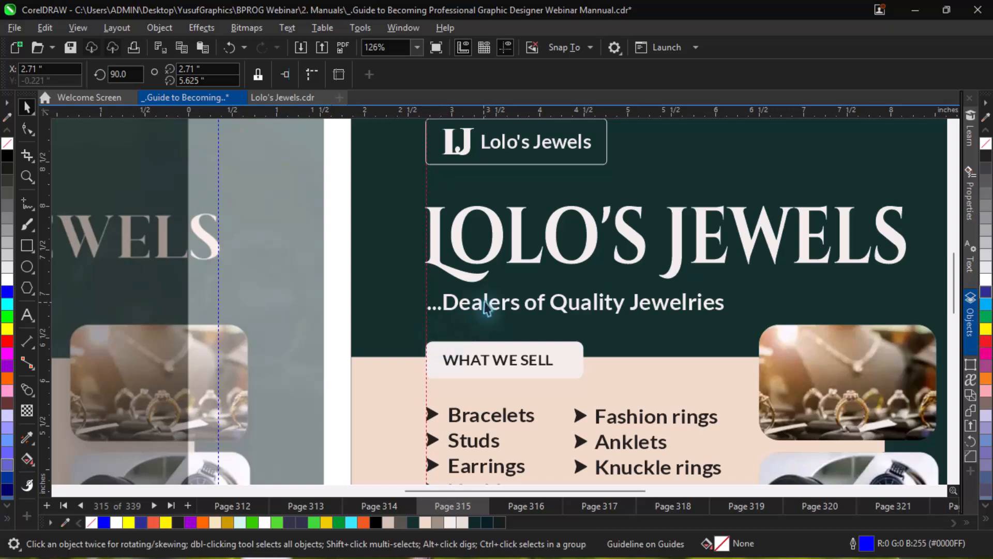
{"action": "key", "text": "z"}
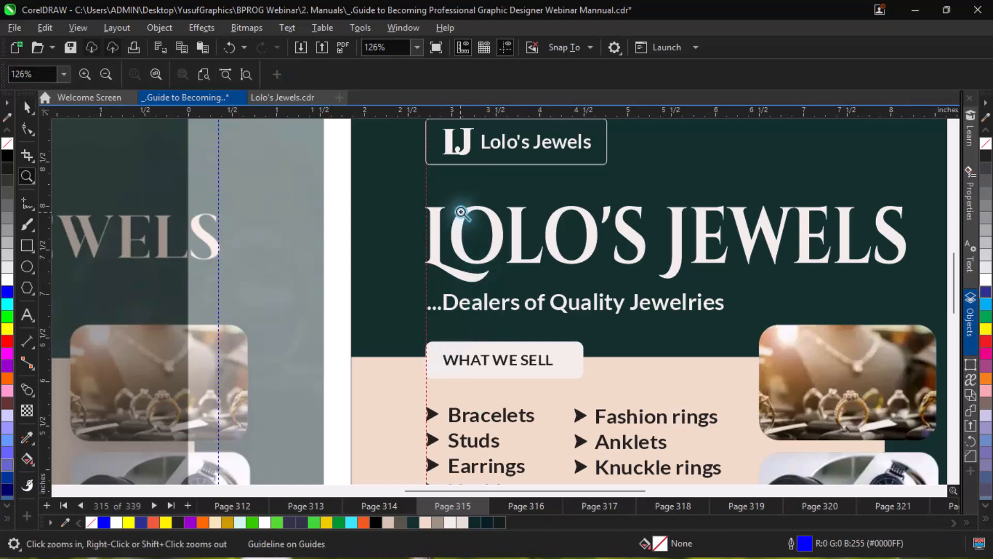
{"action": "left_click_drag", "start_coordinate": [407, 226], "coordinate": [472, 333]}
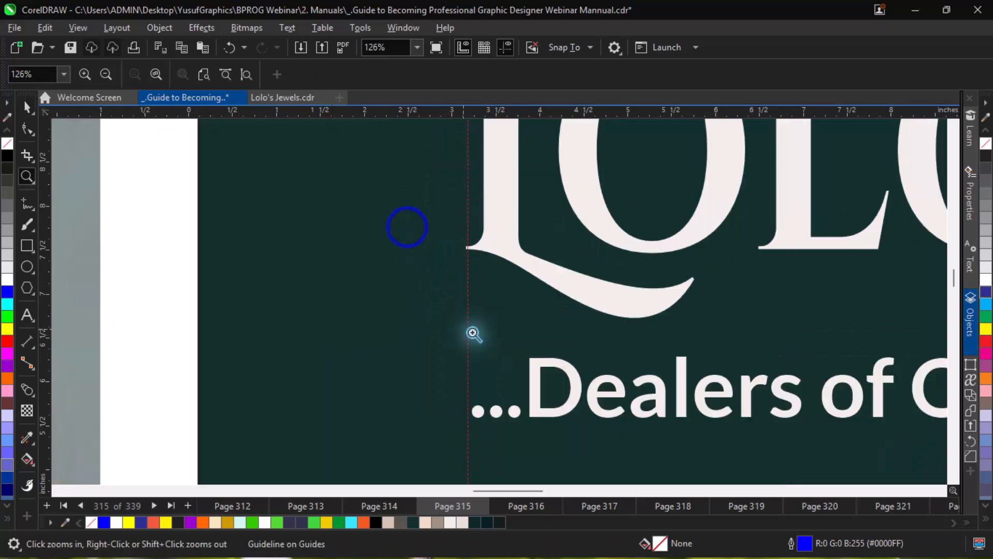
{"action": "key", "text": "space"}
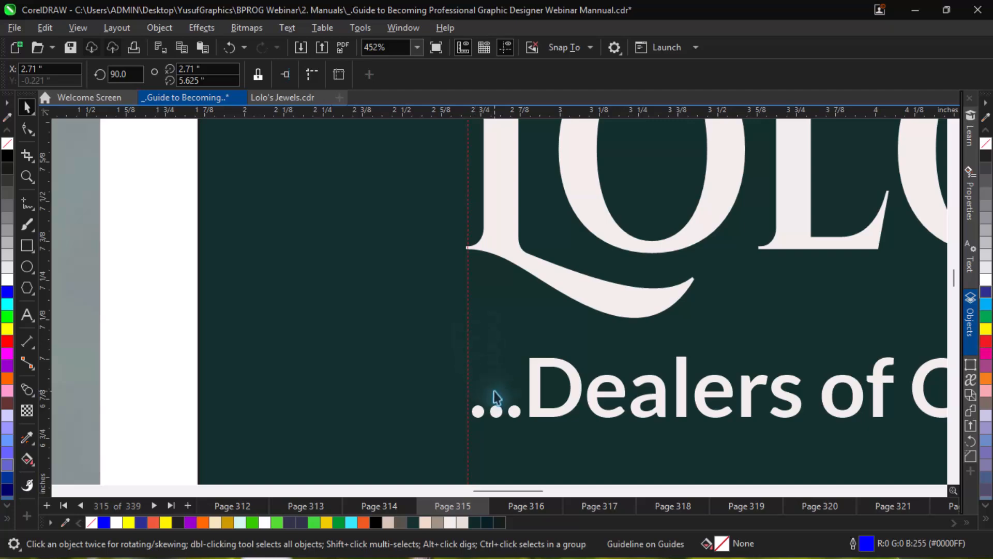
Step: Group the contact box with all of its text and icons
{"action": "key", "text": "F4"}
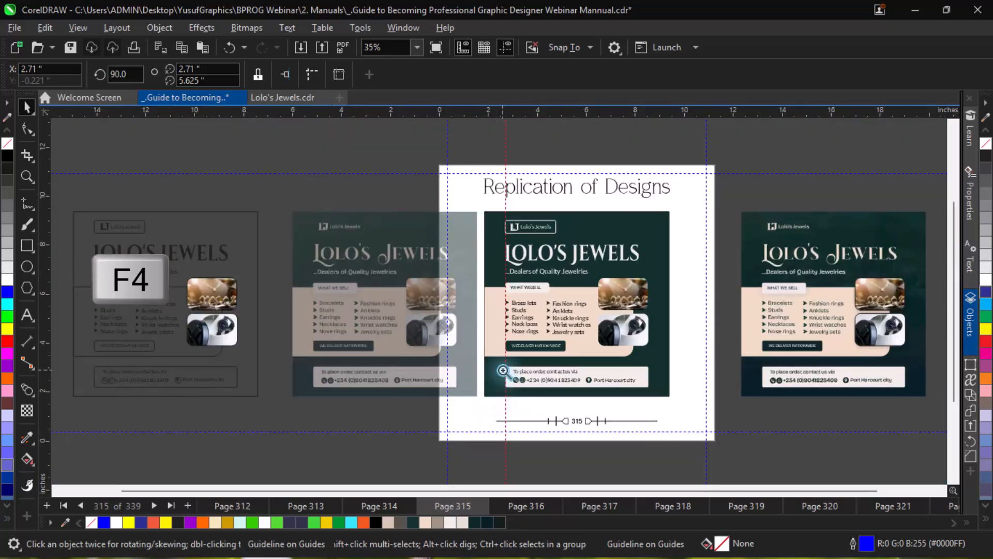
{"action": "key", "text": "space"}
{"action": "key", "text": "z"}
{"action": "left_click_drag", "start_coordinate": [485, 198], "coordinate": [678, 407]}
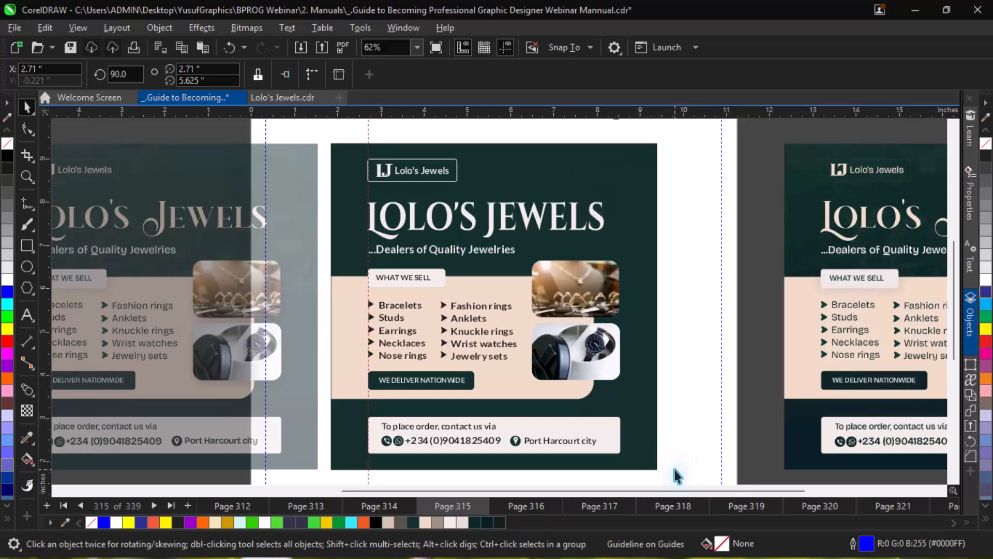
{"action": "left_click_drag", "start_coordinate": [674, 470], "coordinate": [327, 401]}
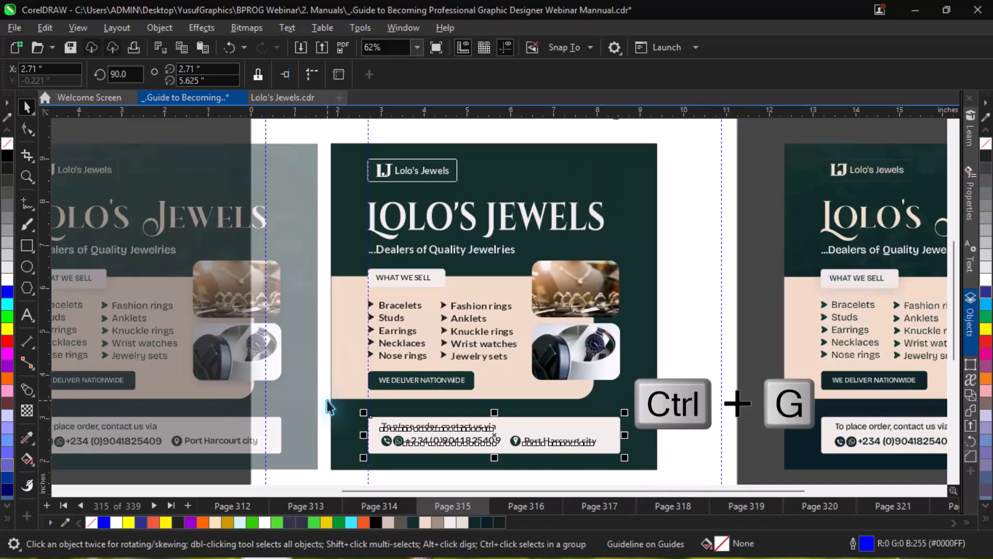
{"action": "key", "text": "ctrl+g"}
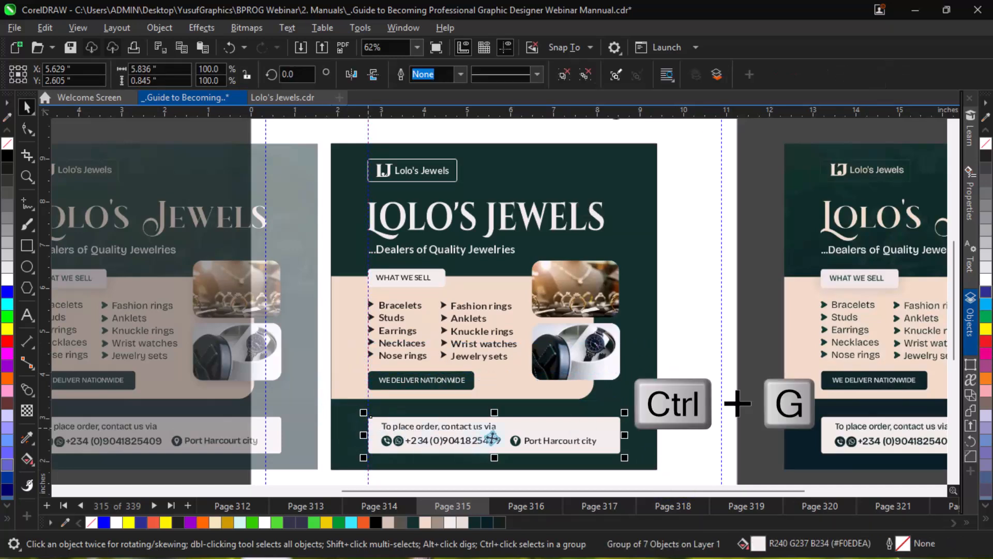
{"action": "left_click", "coordinate": [589, 412], "text": "shift"}
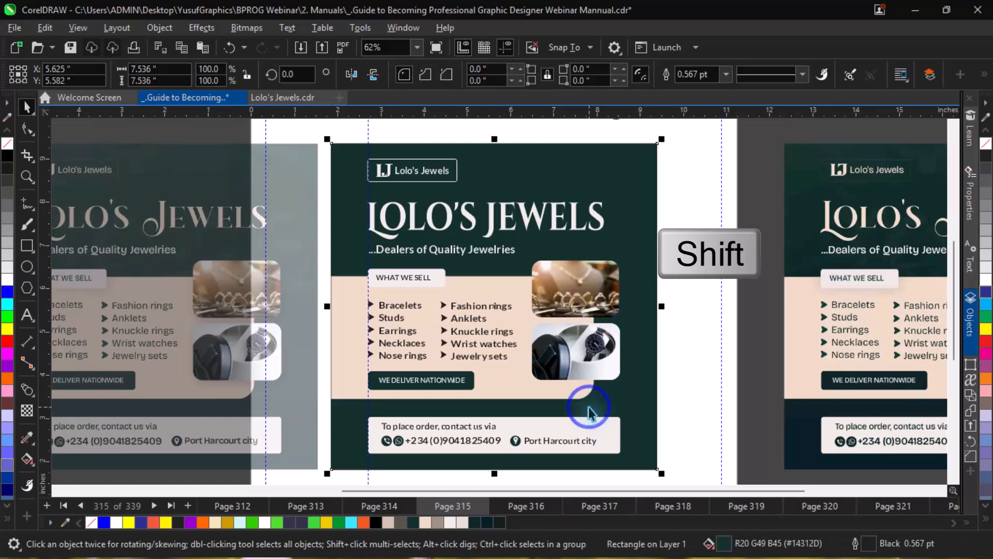
{"action": "left_click", "coordinate": [566, 440]}
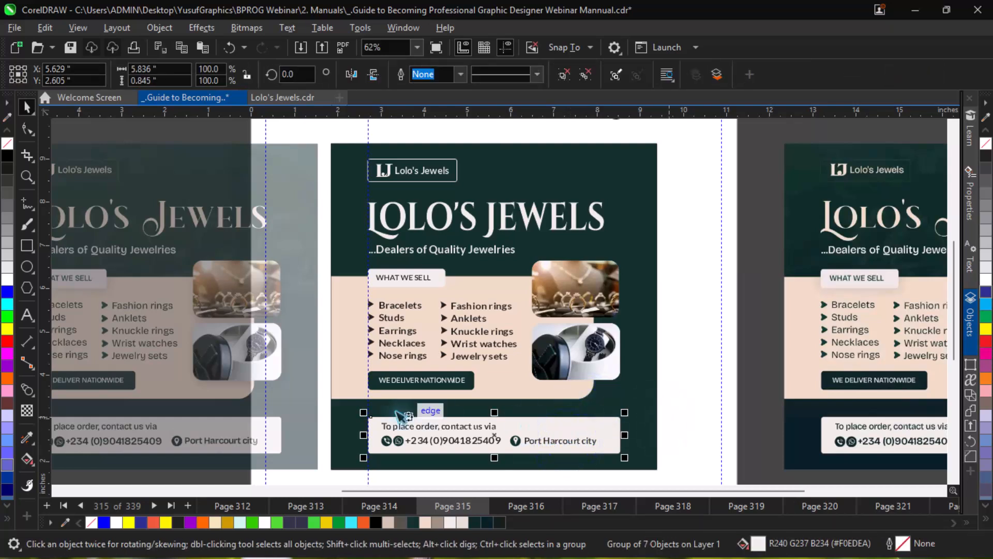
Step: Group the logo frame with the monogram and "Lolo's Jewels" text inside it
{"action": "left_click_drag", "start_coordinate": [340, 139], "coordinate": [507, 214]}
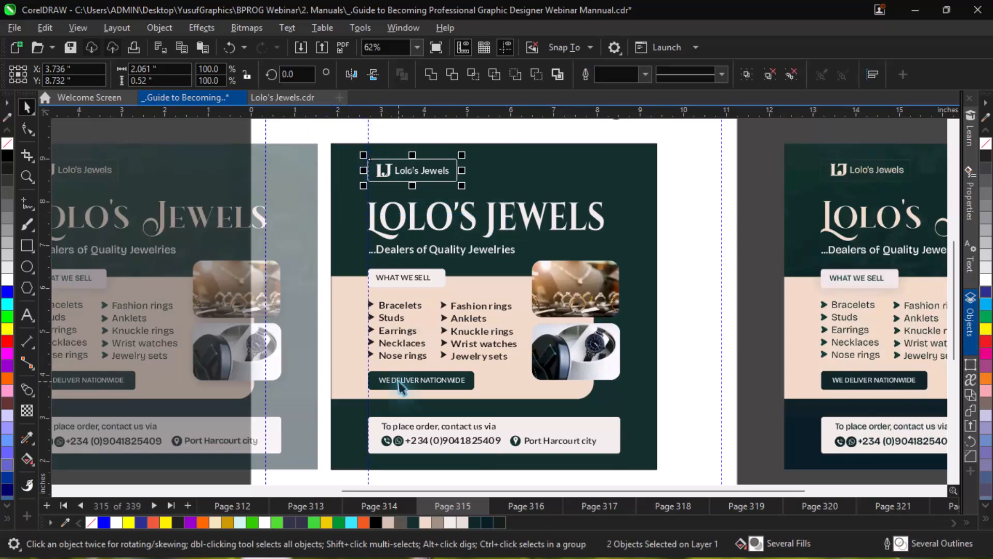
{"action": "left_click", "coordinate": [395, 425], "text": "shift"}
{"action": "key", "text": "ctrl+g"}
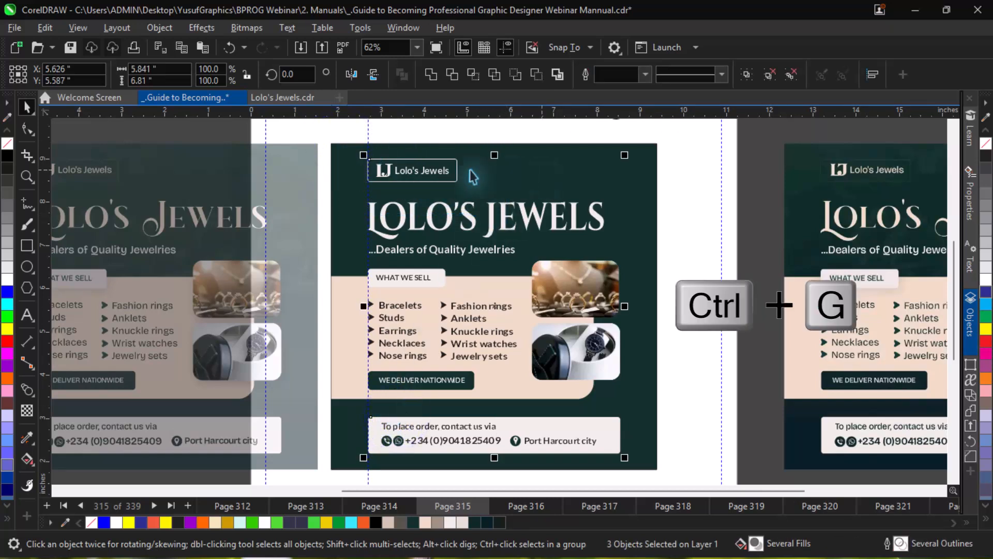
{"action": "left_click_drag", "start_coordinate": [321, 139], "coordinate": [489, 196]}
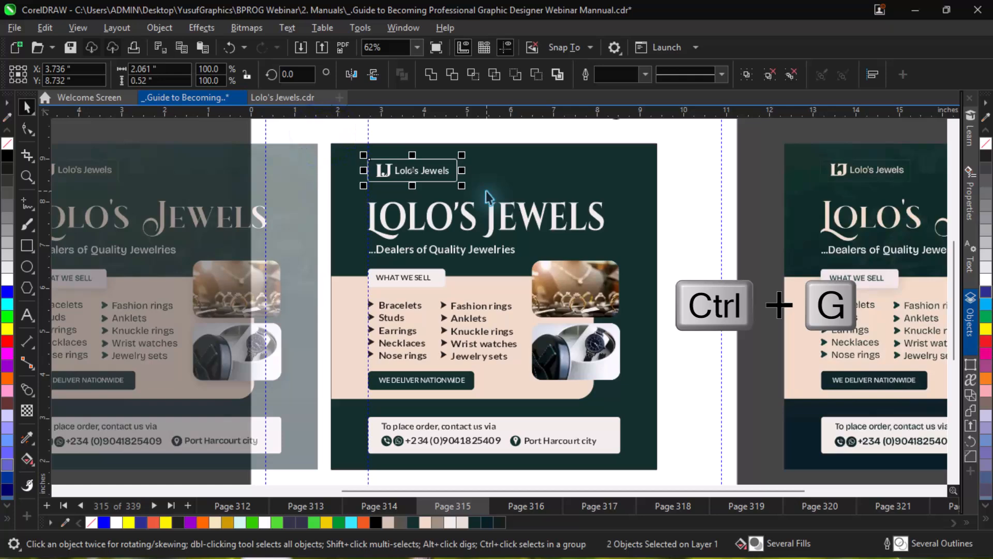
{"action": "key", "text": "ctrl+g"}
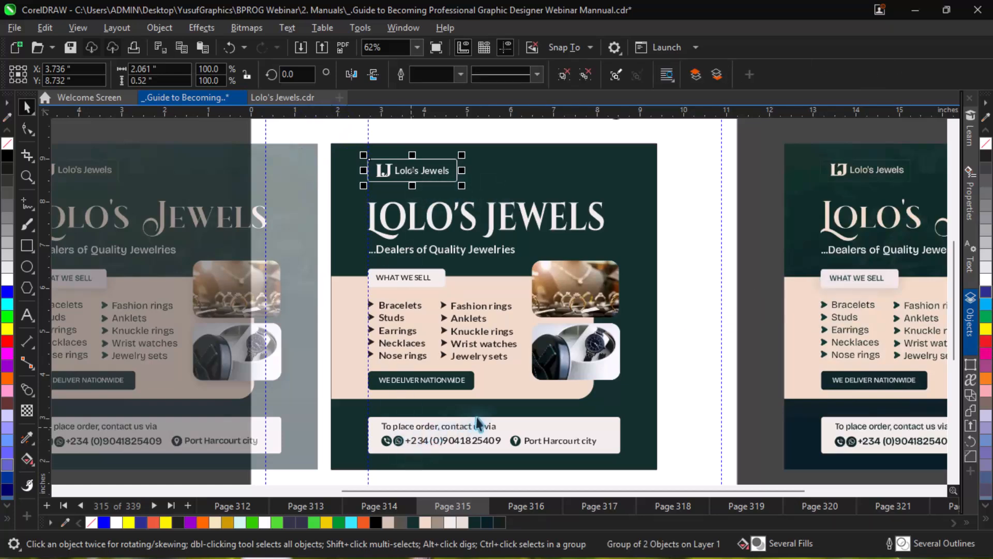
Step: Left-align the logo group with the contact box group
{"action": "left_click", "coordinate": [516, 424], "text": "shift"}
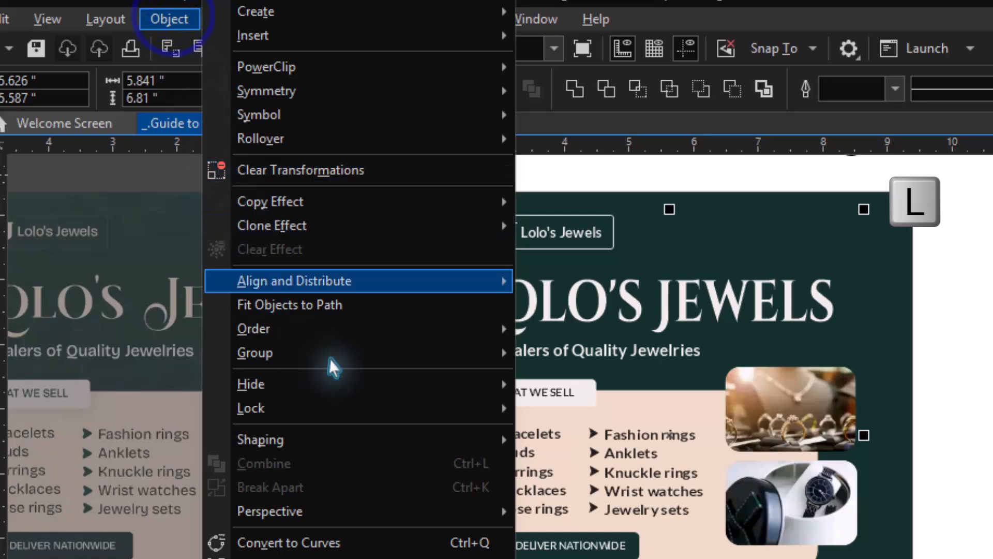
{"action": "mouse_move", "coordinate": [402, 290]}
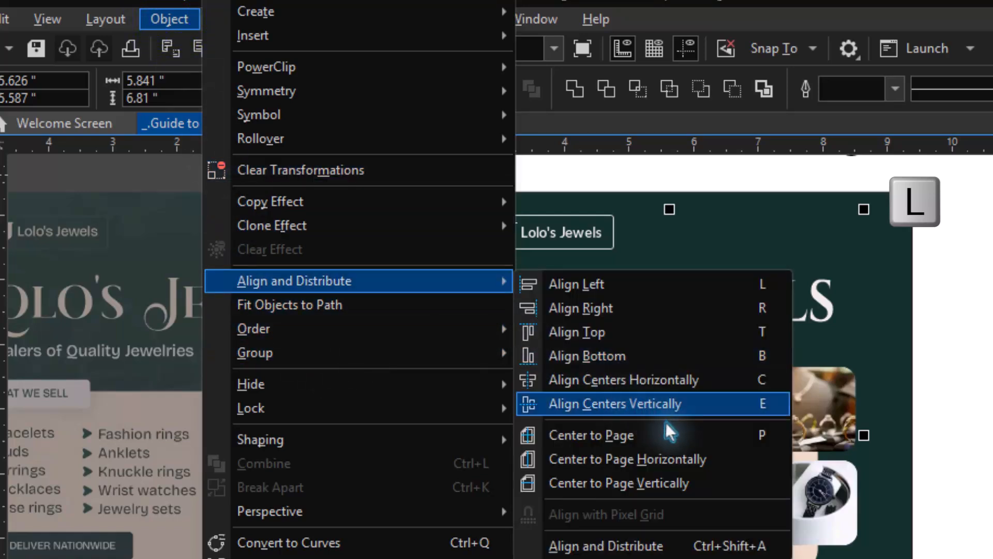
{"action": "key", "text": "l"}
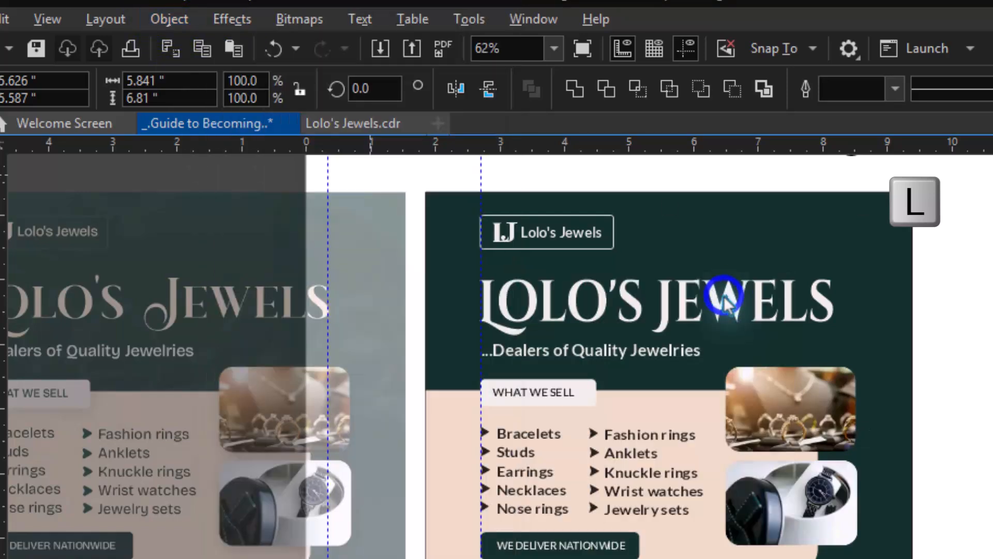
Step: Left-align the "LOLO'S JEWELS" heading and the "...Dealers of Quality Jewelries" tagline with the contact box group
{"action": "left_click", "coordinate": [558, 313]}
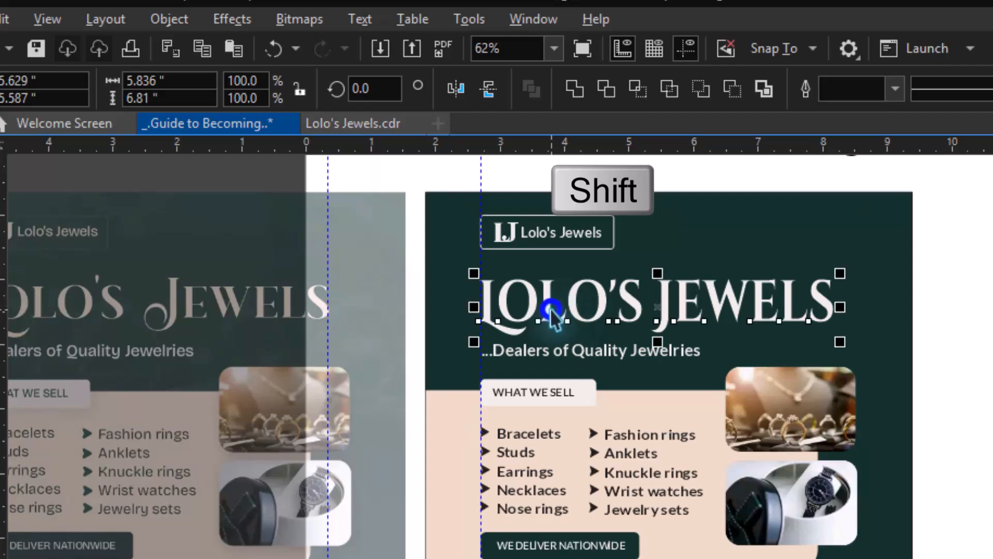
{"action": "left_click", "coordinate": [557, 355], "text": "shift"}
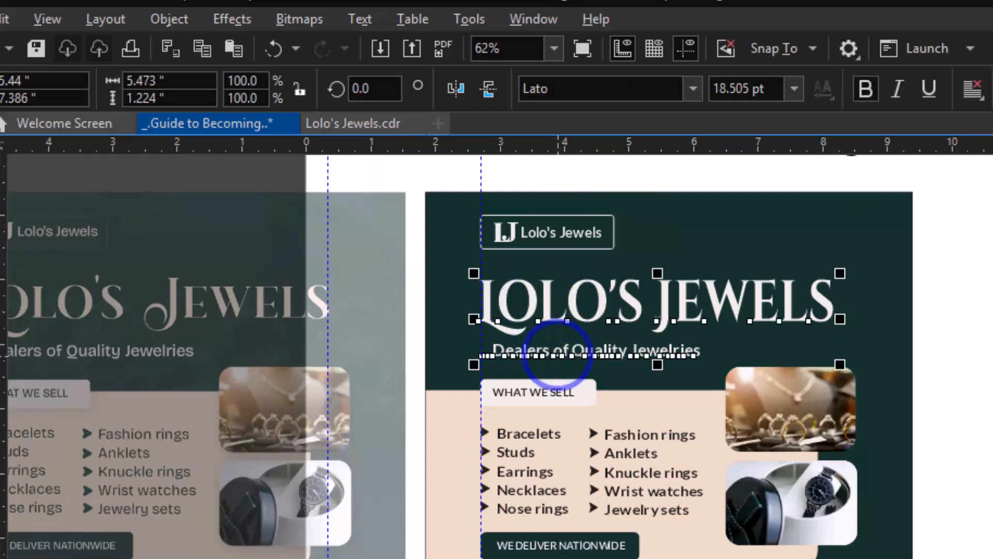
{"action": "left_click", "coordinate": [714, 556], "text": "shift"}
{"action": "key", "text": "l"}
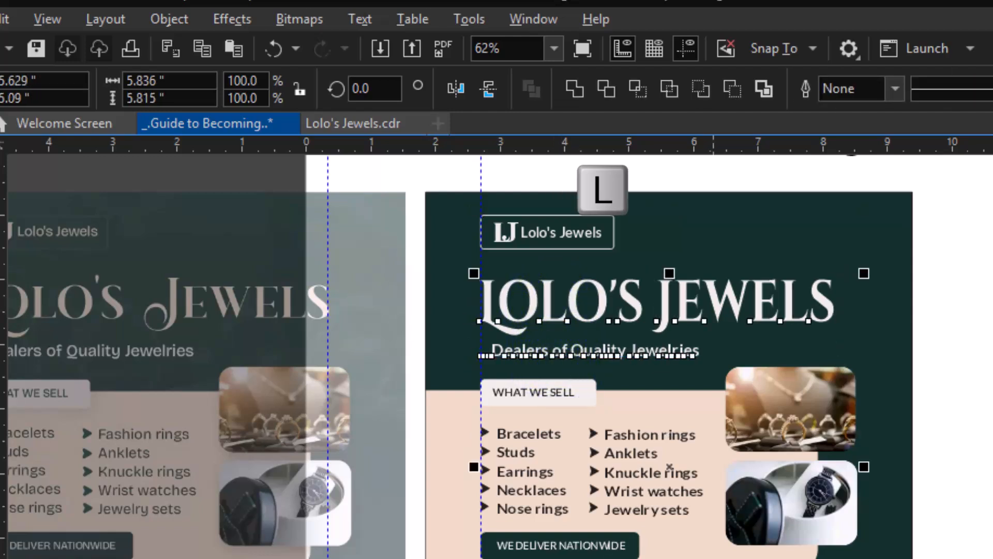
Step: Centre the "WHAT WE SELL" text inside its label box and left-align the label with the contact box group
{"action": "left_click_drag", "start_coordinate": [420, 363], "coordinate": [620, 418]}
{"action": "key", "text": "c"}
{"action": "key", "text": "e"}
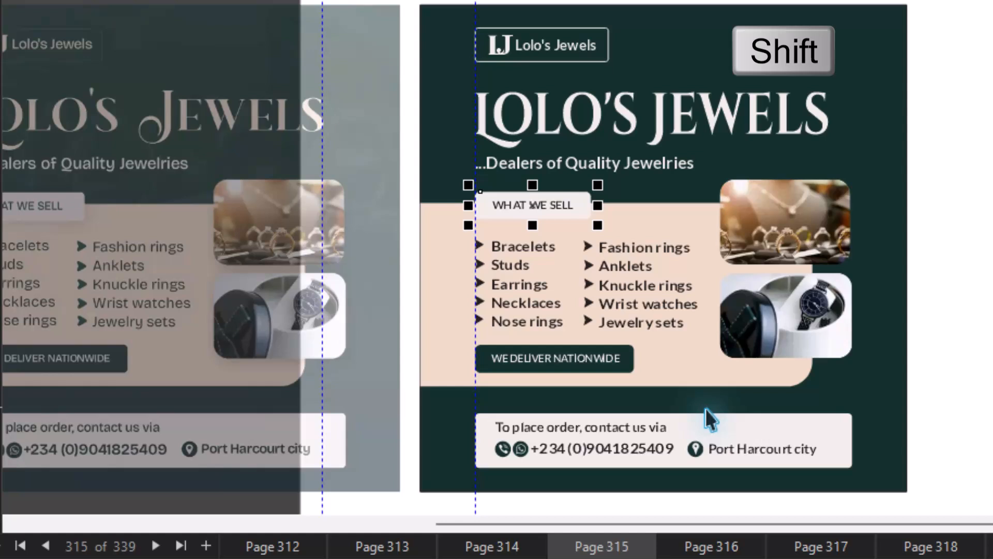
{"action": "left_click", "coordinate": [707, 419], "text": "shift"}
{"action": "key", "text": "l"}
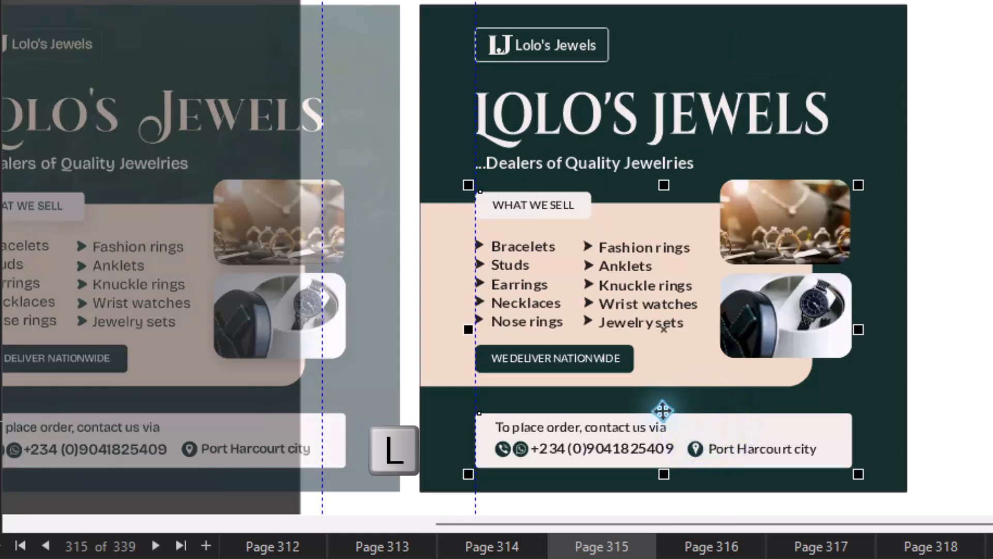
Step: Try ungrouping the arrow bullets beside the Bracelets to Nose rings list
{"action": "left_click_drag", "start_coordinate": [408, 223], "coordinate": [678, 365]}
{"action": "left_click", "coordinate": [497, 252]}
{"action": "key", "text": "z"}
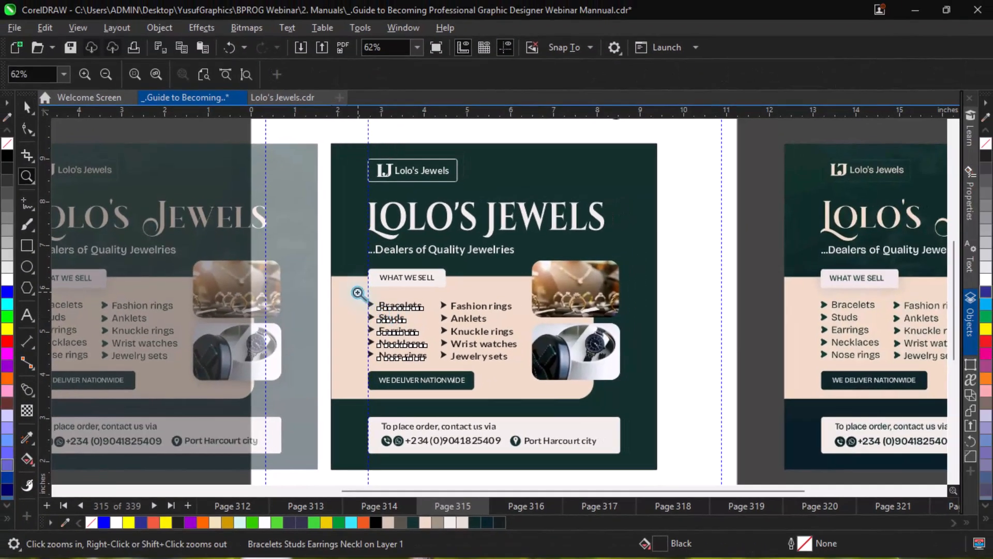
{"action": "left_click_drag", "start_coordinate": [393, 309], "coordinate": [528, 365]}
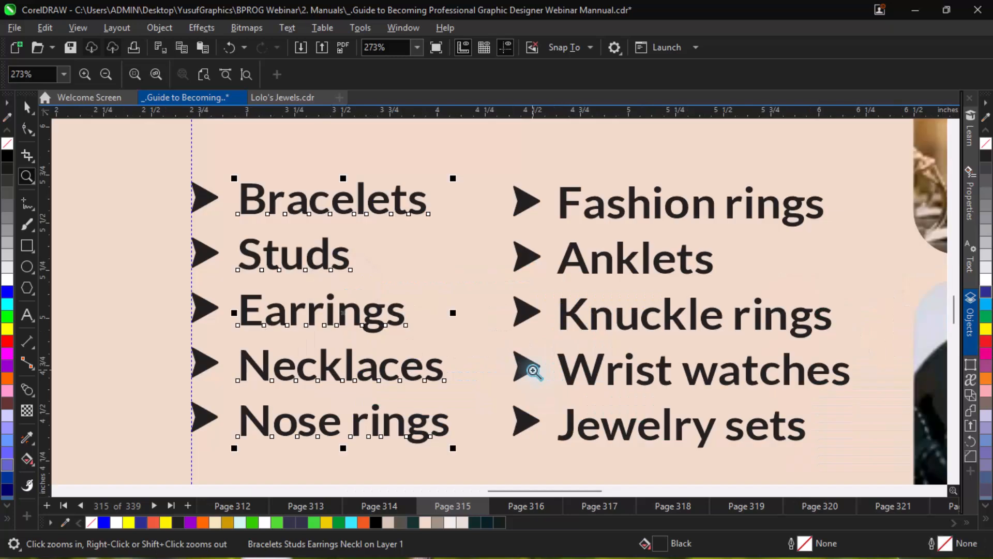
{"action": "left_click", "coordinate": [204, 197]}
{"action": "key", "text": "ctrl+u"}
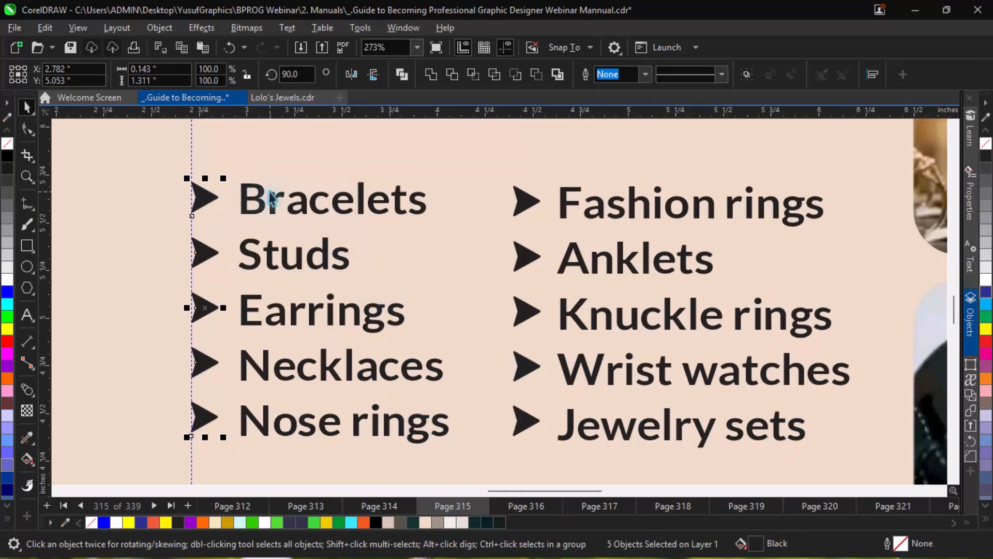
{"action": "left_click", "coordinate": [268, 199]}
{"action": "left_click", "coordinate": [271, 200]}
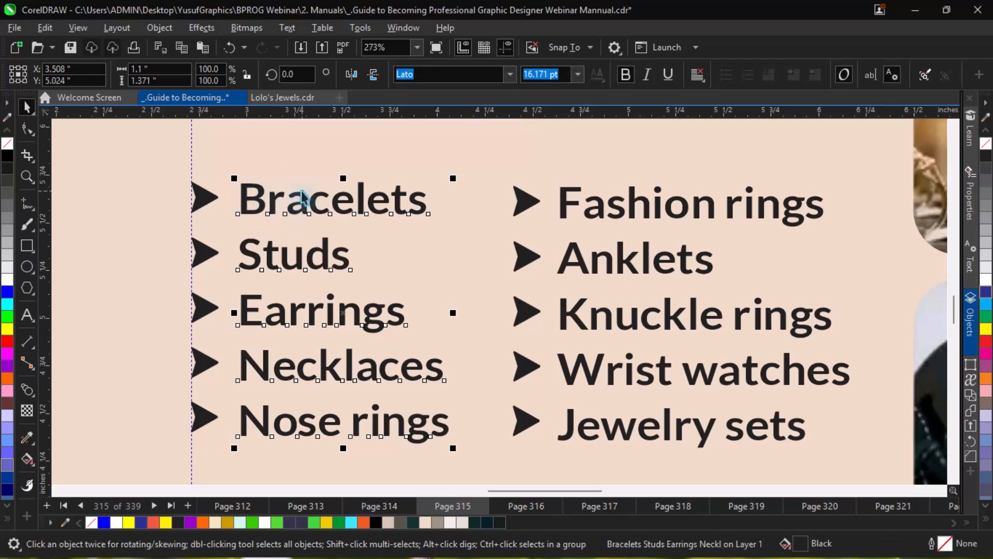
{"action": "key", "text": "ctrl+z"}
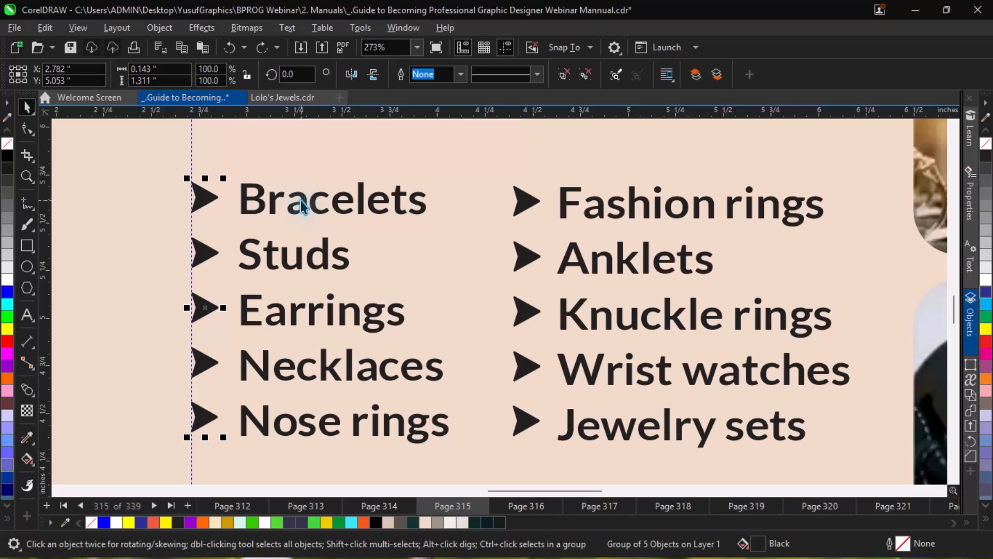
Step: Duplicate the Bracelets to Nose rings text block about 2 in to its left and break the copy into separate lines
{"action": "left_click", "coordinate": [300, 201], "text": "shift"}
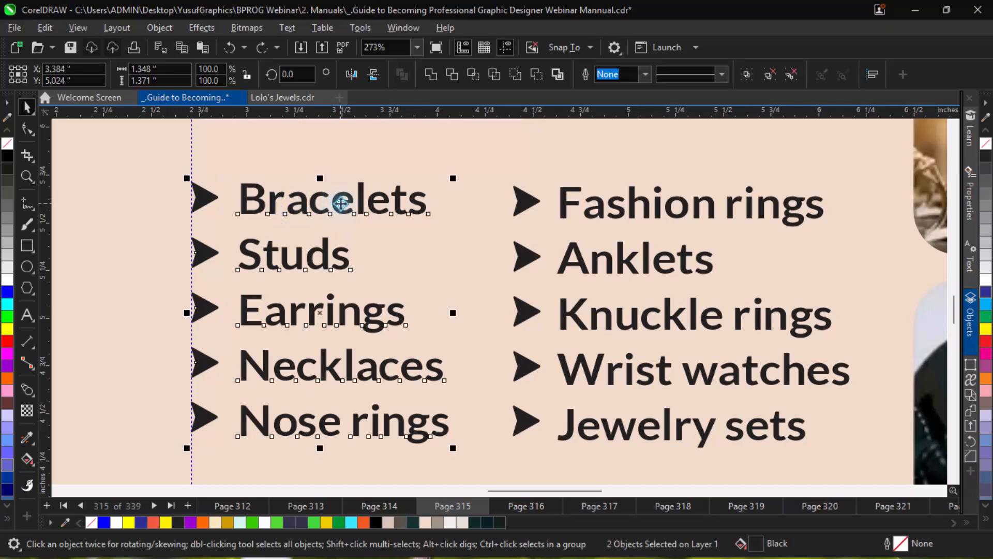
{"action": "key", "text": "alt+Right"}
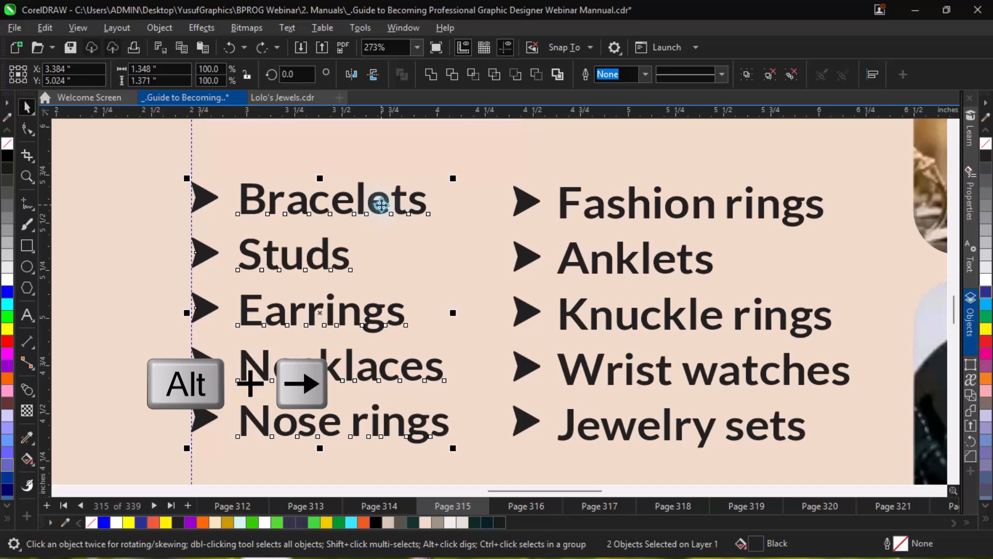
{"action": "key", "text": "Escape"}
{"action": "key", "text": "alt+Right"}
{"action": "key", "text": "alt+Right"}
{"action": "key", "text": "alt+Right"}
{"action": "key", "text": "alt+Right"}
{"action": "key", "text": "alt+Right"}
{"action": "key", "text": "alt+Right"}
{"action": "key", "text": "alt+Right"}
{"action": "key", "text": "alt+Right"}
{"action": "key", "text": "alt+Right"}
{"action": "key", "text": "alt+Right"}
{"action": "key", "text": "alt+Right"}
{"action": "key", "text": "alt+Right"}
{"action": "key", "text": "alt+Right"}
{"action": "key", "text": "alt+Right"}
{"action": "key", "text": "alt+Right"}
{"action": "key", "text": "alt+Right"}
{"action": "key", "text": "alt+Right"}
{"action": "key", "text": "alt+Right"}
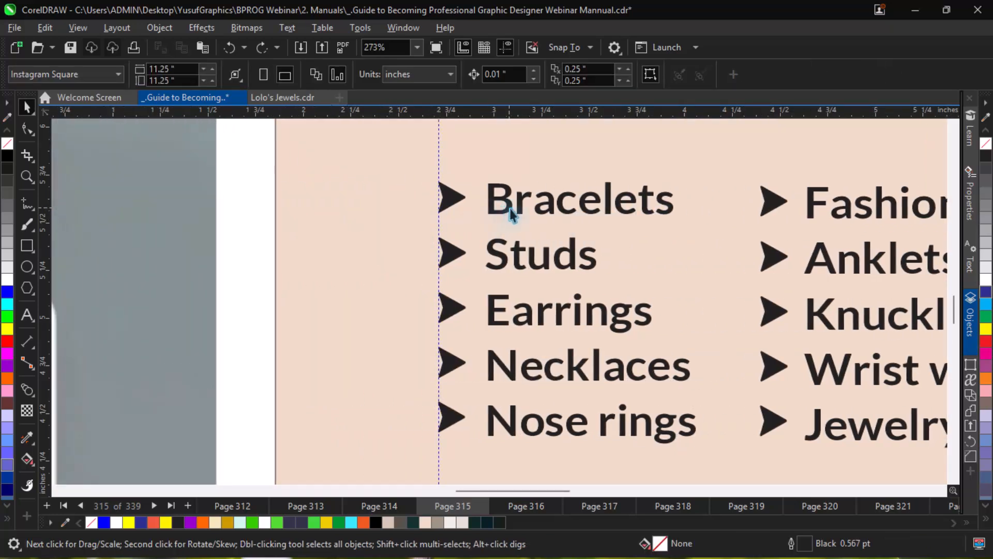
{"action": "left_click_drag", "start_coordinate": [507, 206], "coordinate": [141, 237]}
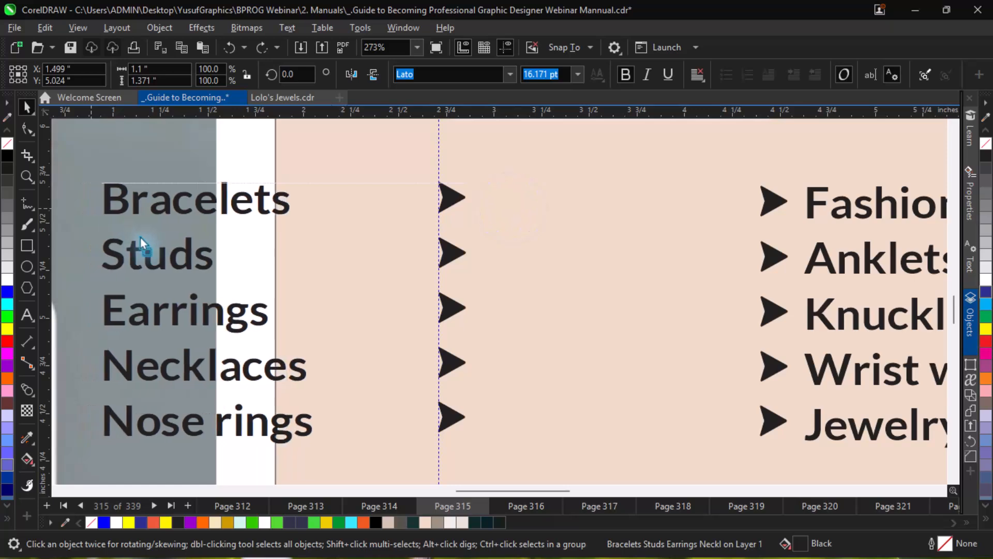
{"action": "right_click", "coordinate": [141, 237]}
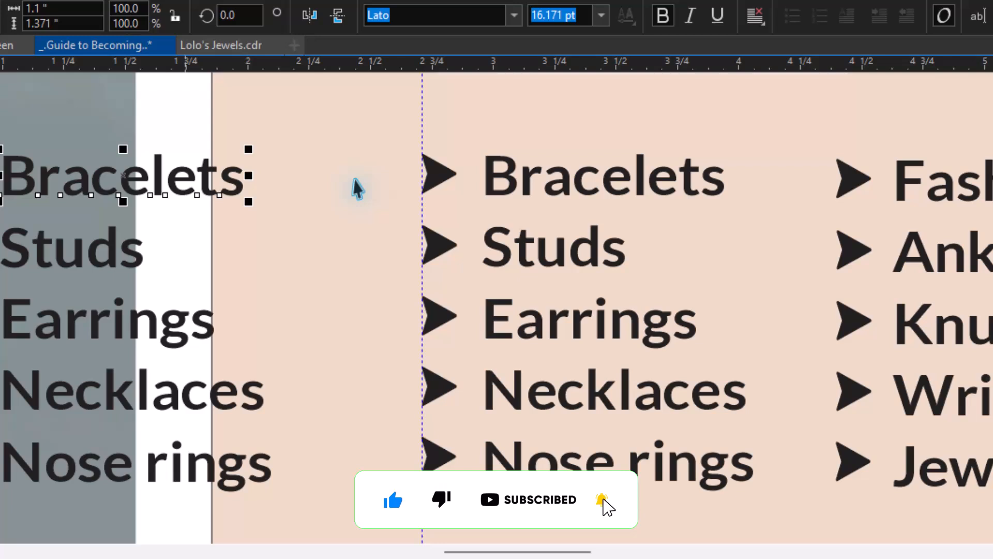
Step: Ungroup all the arrow bullets beside both columns of the product list
{"action": "key", "text": "ctrl+u"}
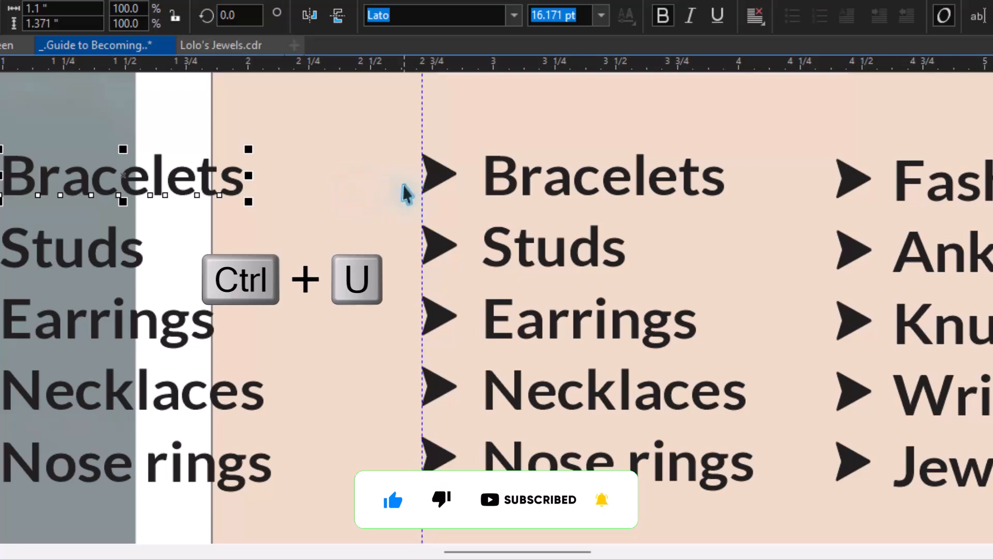
{"action": "left_click", "coordinate": [428, 183]}
{"action": "right_click", "coordinate": [428, 186]}
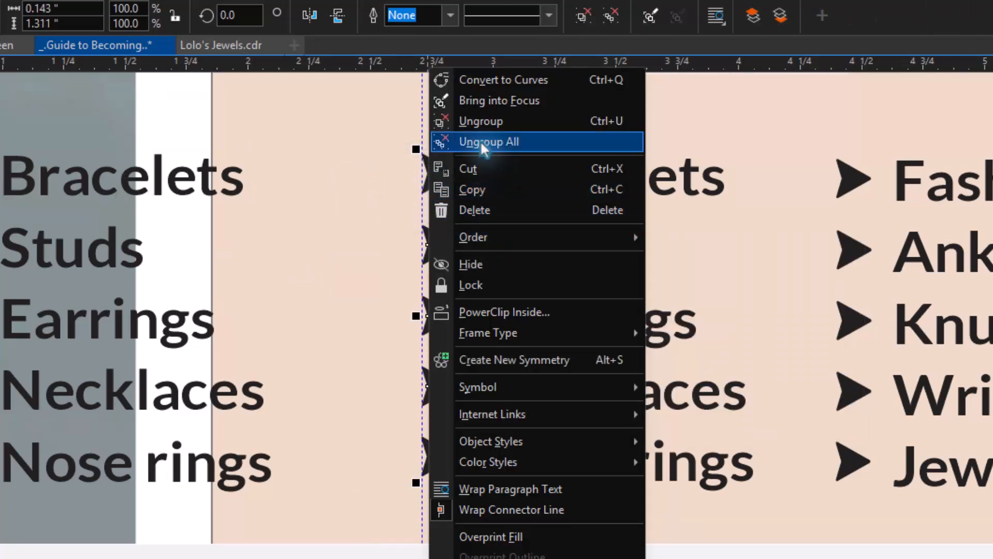
{"action": "left_click", "coordinate": [480, 141]}
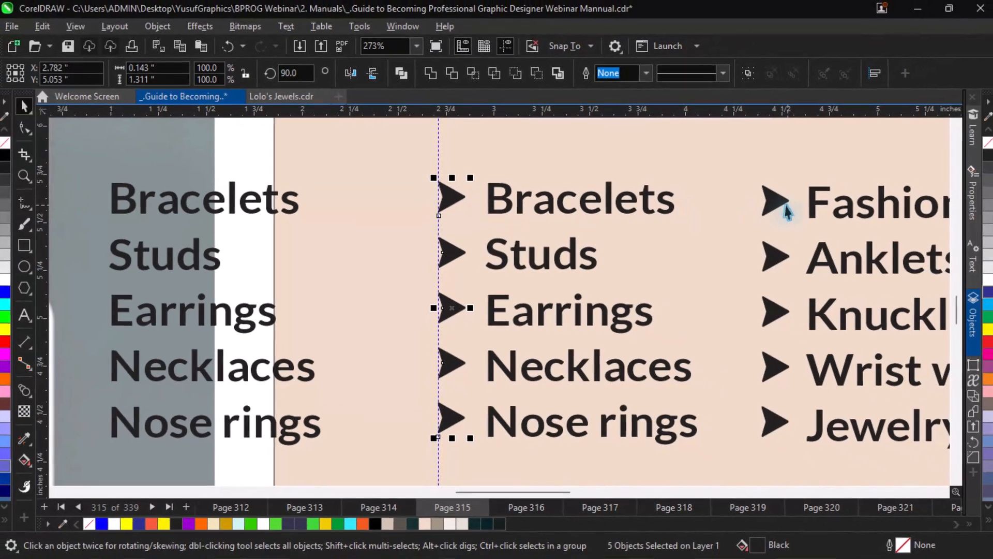
{"action": "left_click", "coordinate": [765, 197]}
{"action": "right_click", "coordinate": [764, 200]}
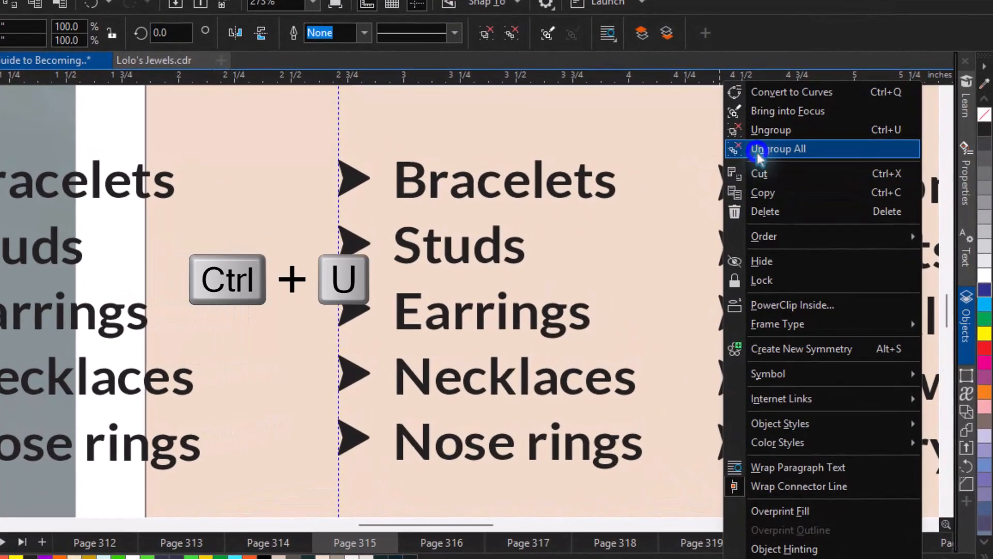
{"action": "left_click", "coordinate": [807, 171]}
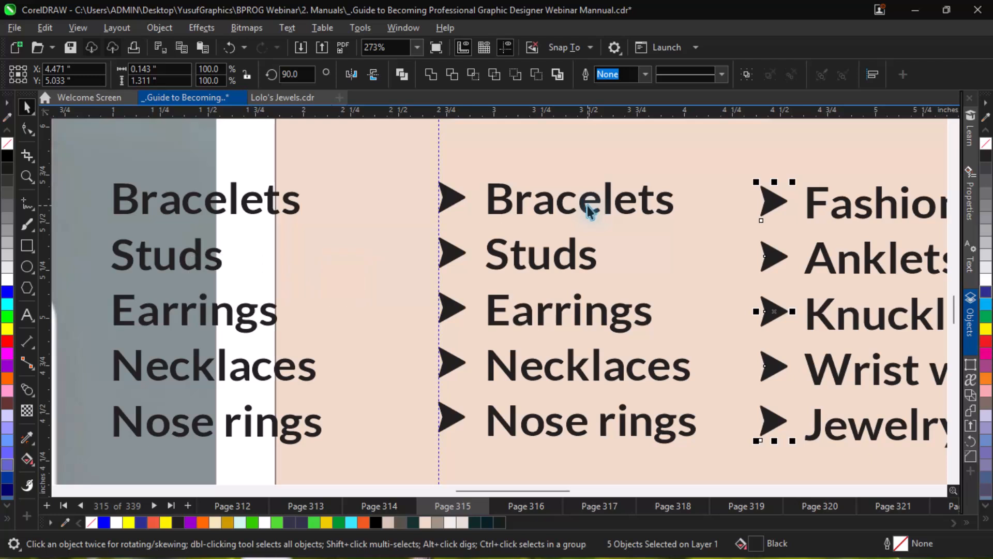
Step: Try to centre the copied "Bracelets" line vertically on its arrow bullet
{"action": "left_click", "coordinate": [589, 207]}
{"action": "left_click", "coordinate": [586, 212]}
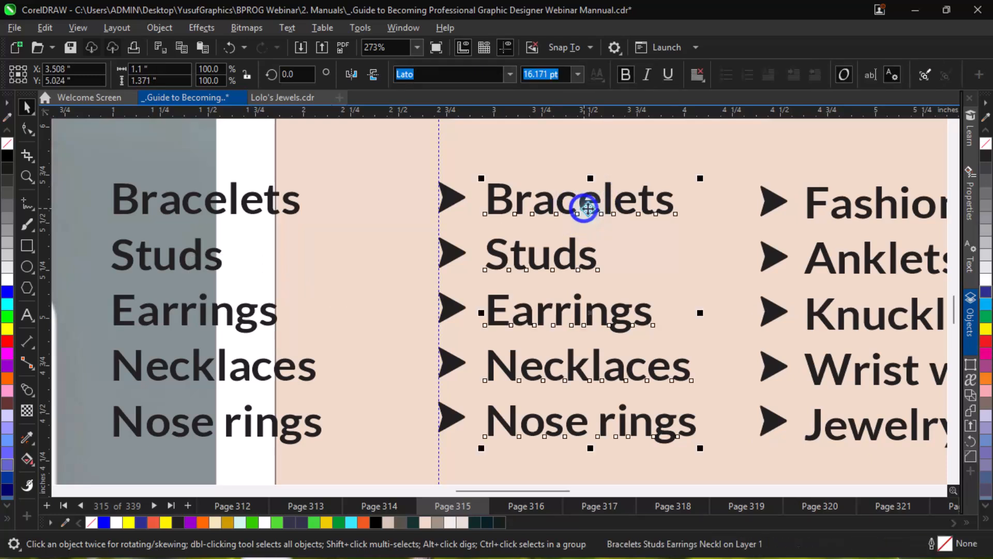
{"action": "left_click", "coordinate": [291, 206]}
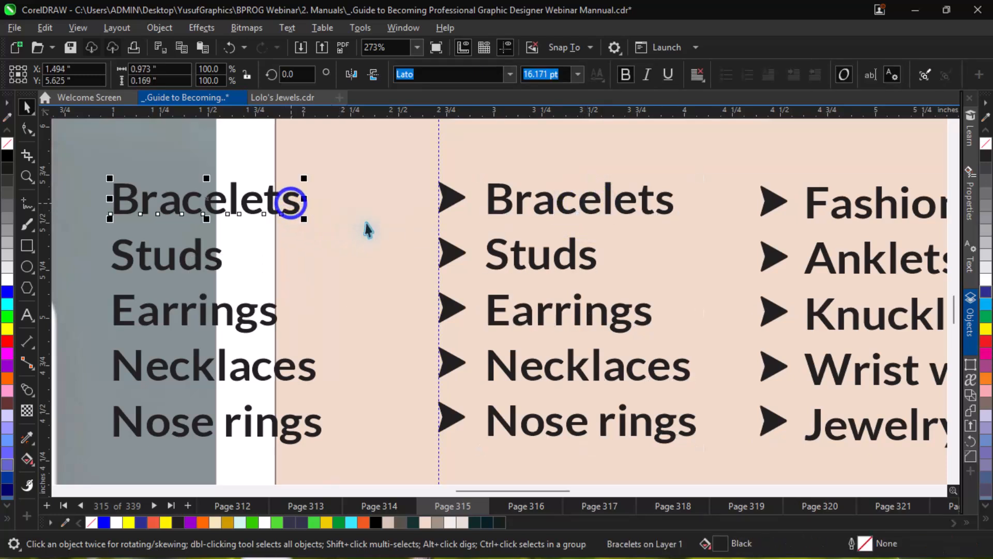
{"action": "left_click", "coordinate": [454, 253], "text": "shift"}
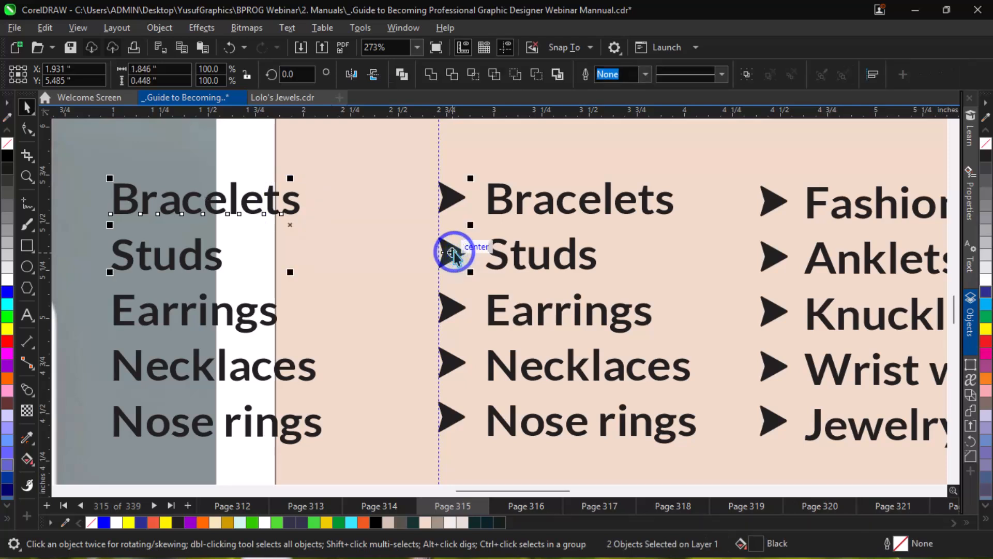
{"action": "key", "text": "Escape"}
{"action": "key", "text": "shift"}
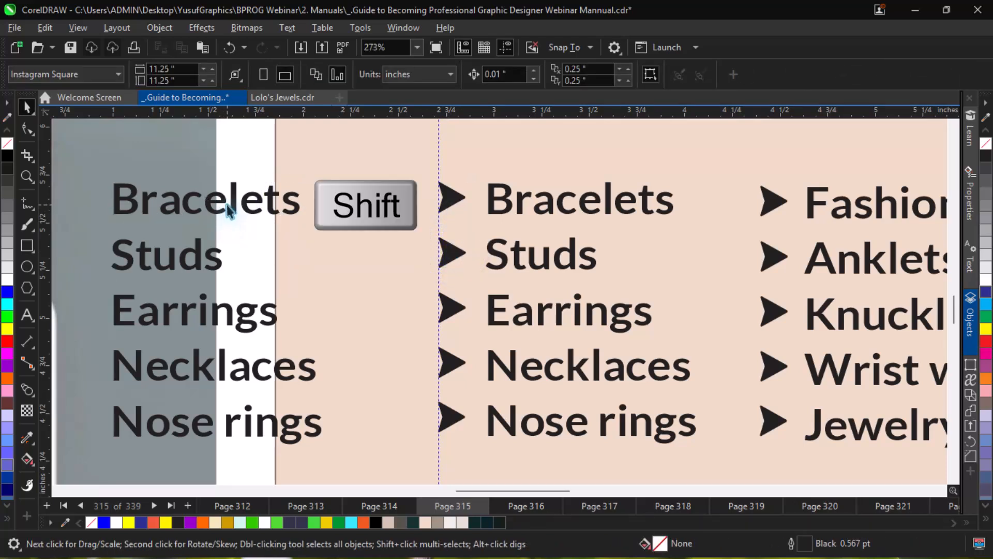
{"action": "left_click", "coordinate": [227, 210], "text": "shift"}
{"action": "key", "text": "shift+e"}
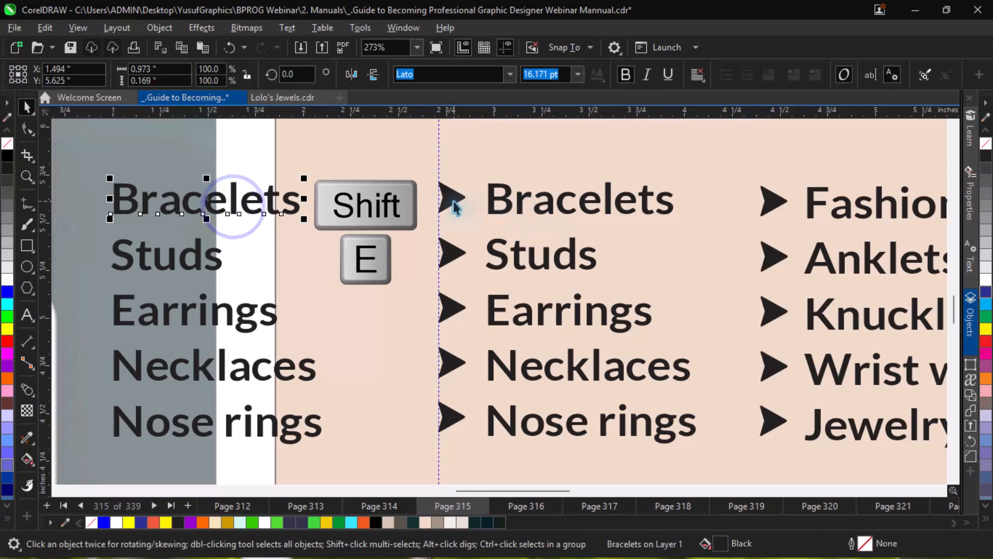
{"action": "left_click", "coordinate": [452, 199], "text": "shift"}
Step: Try to centre the copied "Studs" and "Earrings" lines vertically on their arrow bullets
{"action": "left_click", "coordinate": [212, 264]}
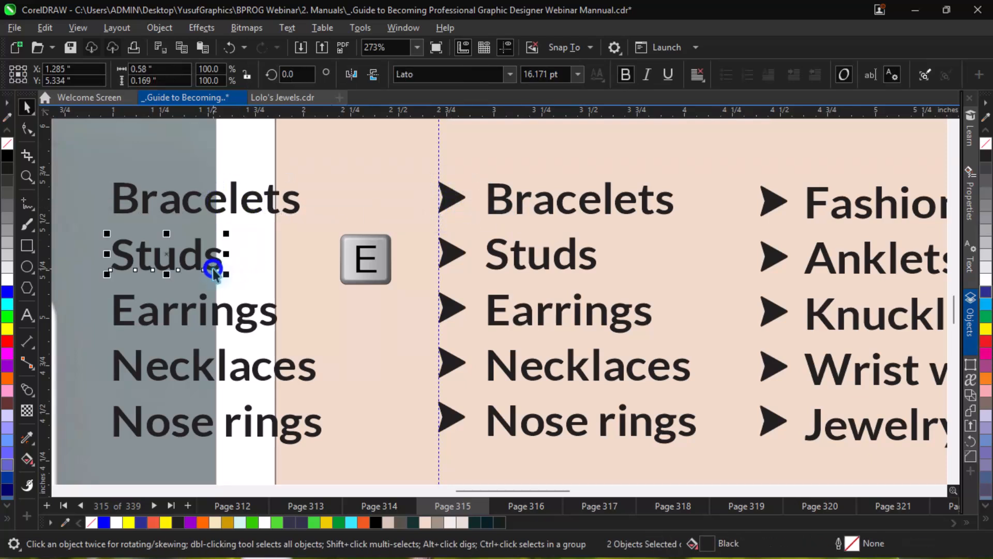
{"action": "left_click", "coordinate": [454, 254], "text": "shift"}
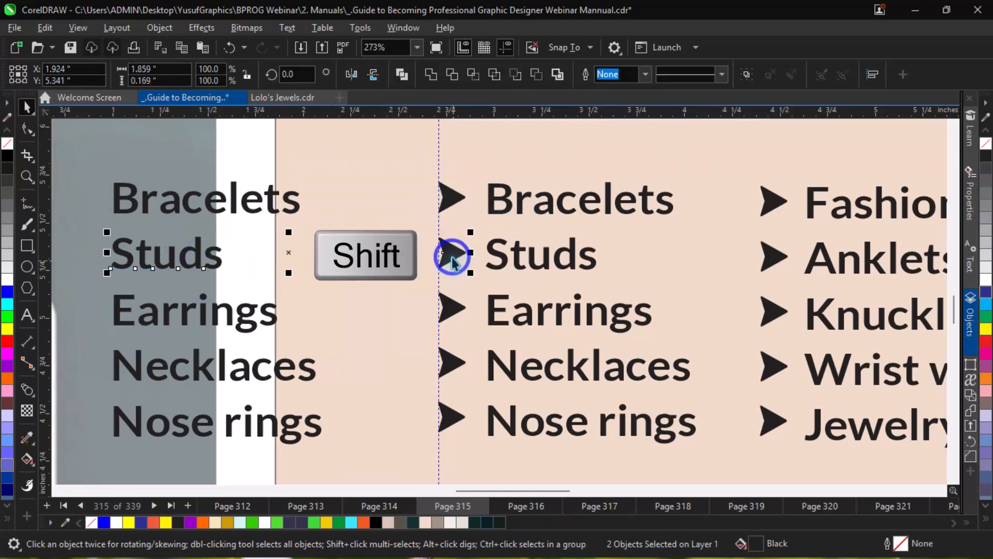
{"action": "key", "text": "shift+e"}
{"action": "left_click", "coordinate": [200, 314]}
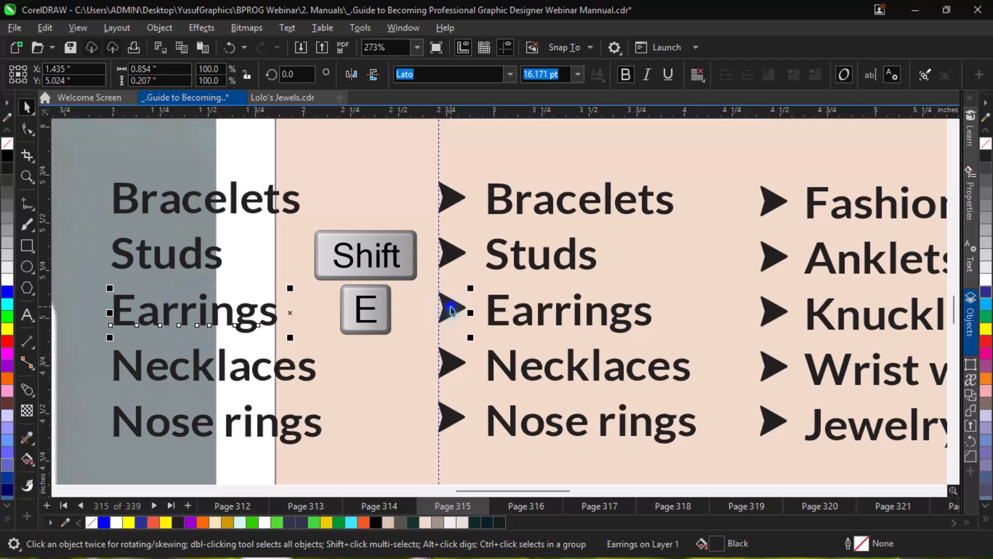
{"action": "left_click", "coordinate": [452, 309], "text": "shift"}
{"action": "left_click", "coordinate": [228, 351]}
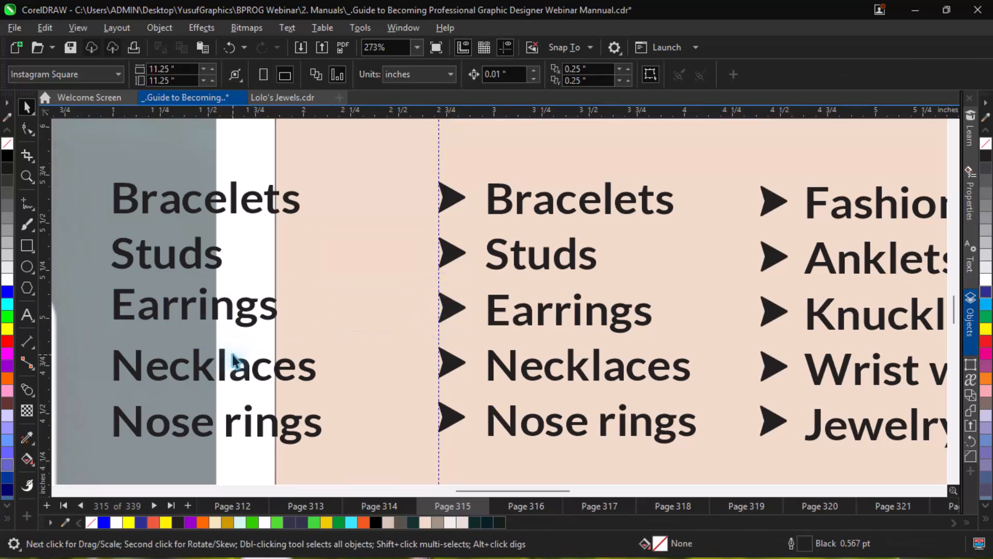
Step: Undo the vertical alignment of the copied "Bracelets", "Studs" and "Earrings" lines, keeping the bullets ungrouped
{"action": "key", "text": "ctrl+z"}
{"action": "key", "text": "ctrl+z"}
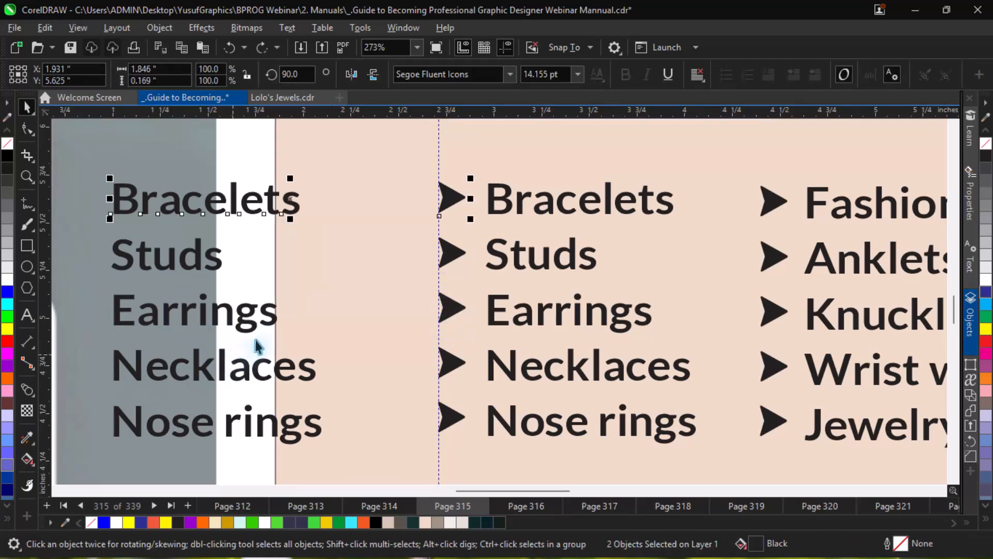
{"action": "key", "text": "ctrl+z"}
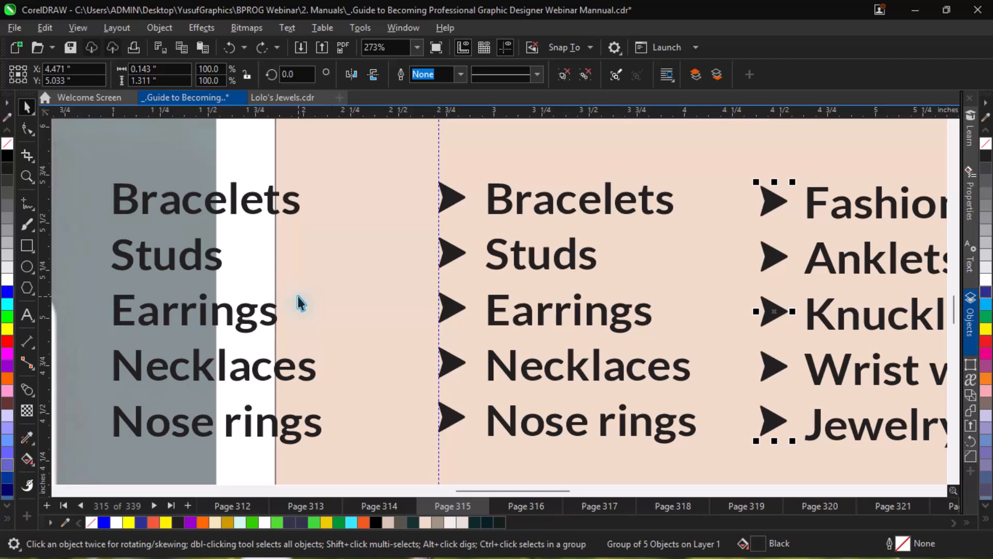
{"action": "key", "text": "ctrl+z"}
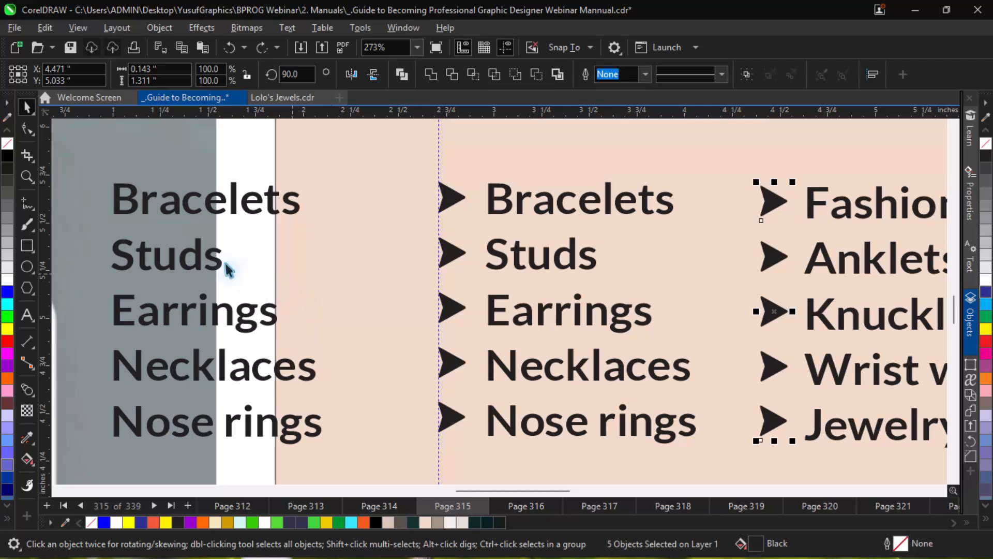
Step: Centre the first-column arrow bullets for "Bracelets" and "Studs" vertically on their matching separate copied text lines
{"action": "left_click", "coordinate": [452, 200]}
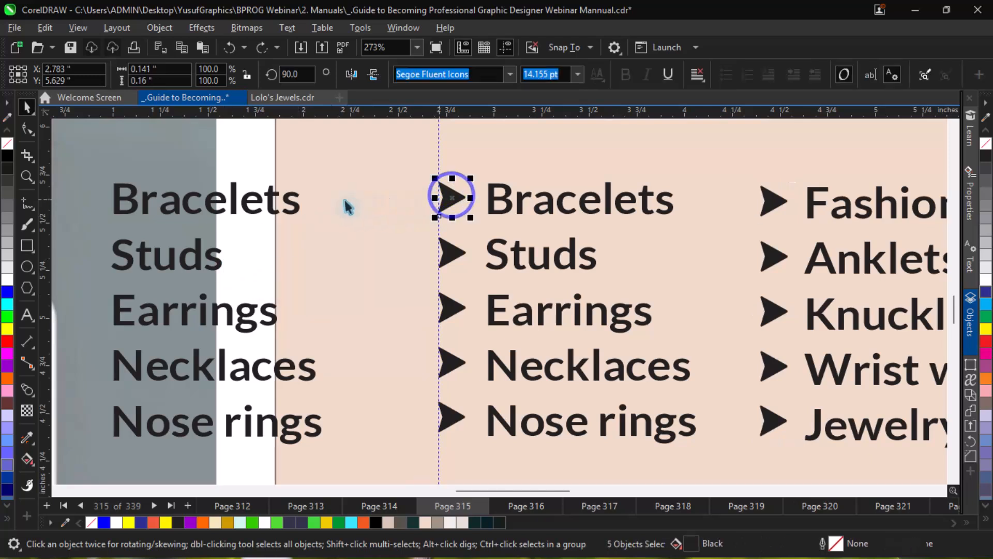
{"action": "left_click", "coordinate": [297, 209], "text": "shift"}
{"action": "key", "text": "shift+e"}
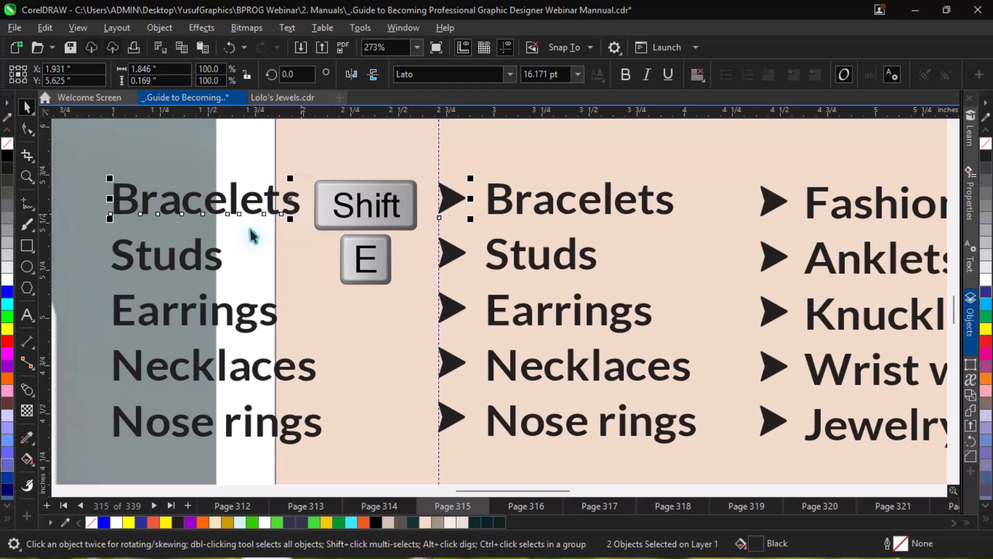
{"action": "left_click", "coordinate": [218, 253]}
{"action": "left_click", "coordinate": [453, 253]}
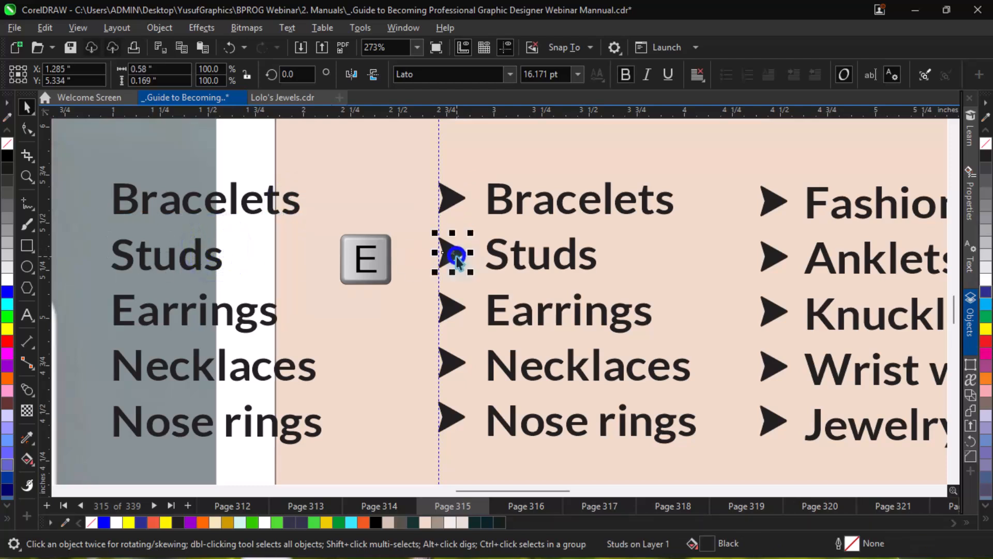
{"action": "left_click", "coordinate": [215, 270], "text": "shift"}
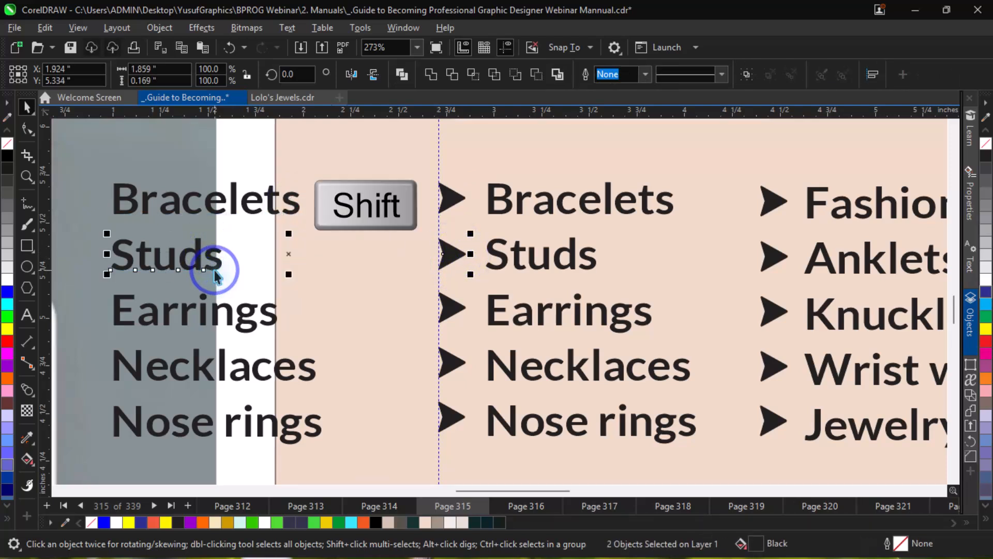
{"action": "key", "text": "shift+e"}
Step: Centre the first-column arrow bullets for "Earrings", "Necklaces" and "Nose rings" vertically on their matching copied text lines
{"action": "left_click", "coordinate": [459, 309]}
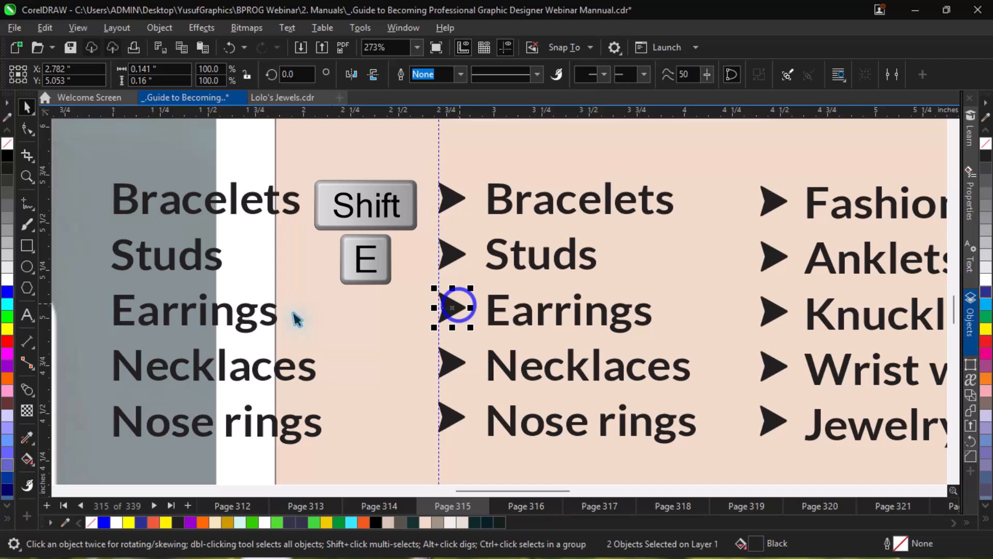
{"action": "left_click", "coordinate": [266, 313], "text": "shift"}
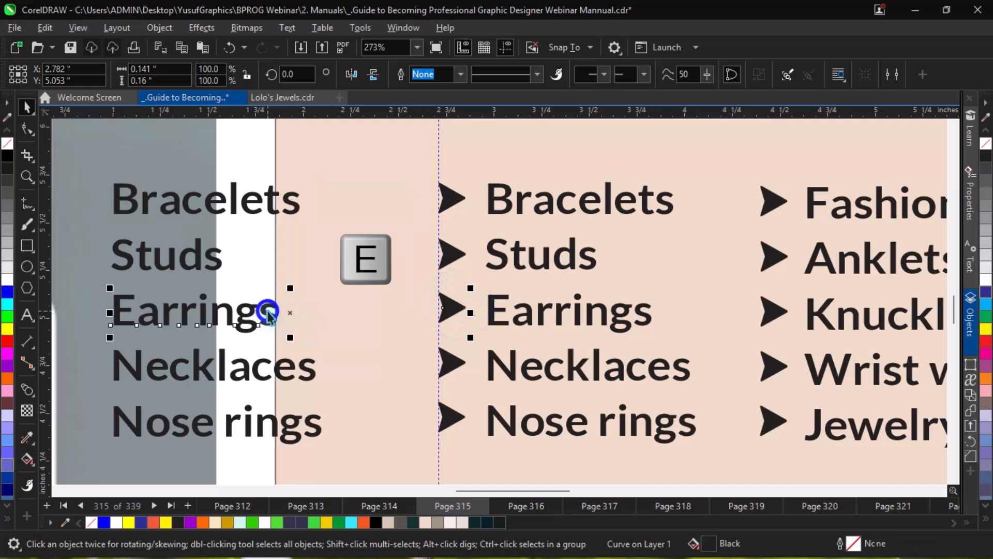
{"action": "left_click", "coordinate": [449, 362]}
{"action": "left_click", "coordinate": [283, 376], "text": "shift"}
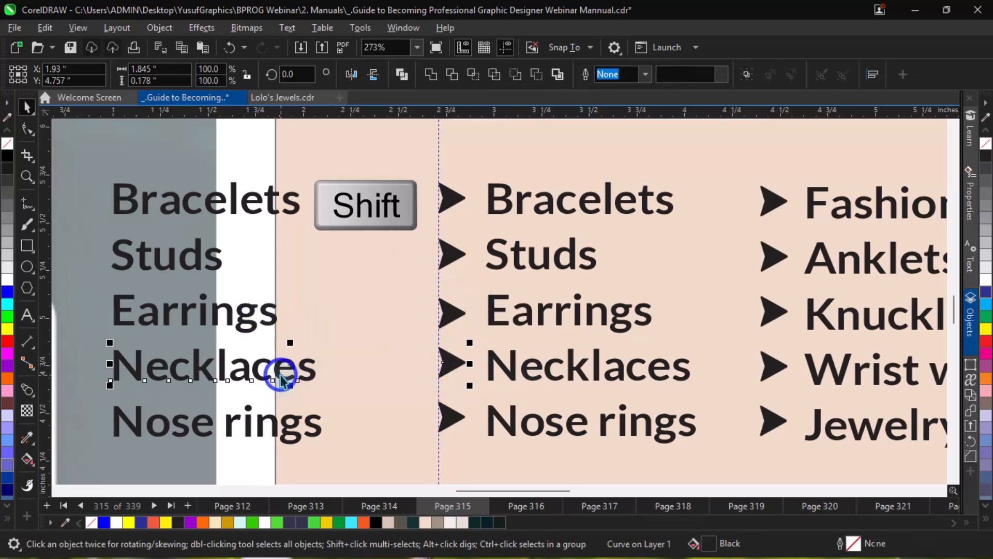
{"action": "key", "text": "shift+e"}
{"action": "left_click", "coordinate": [459, 420]}
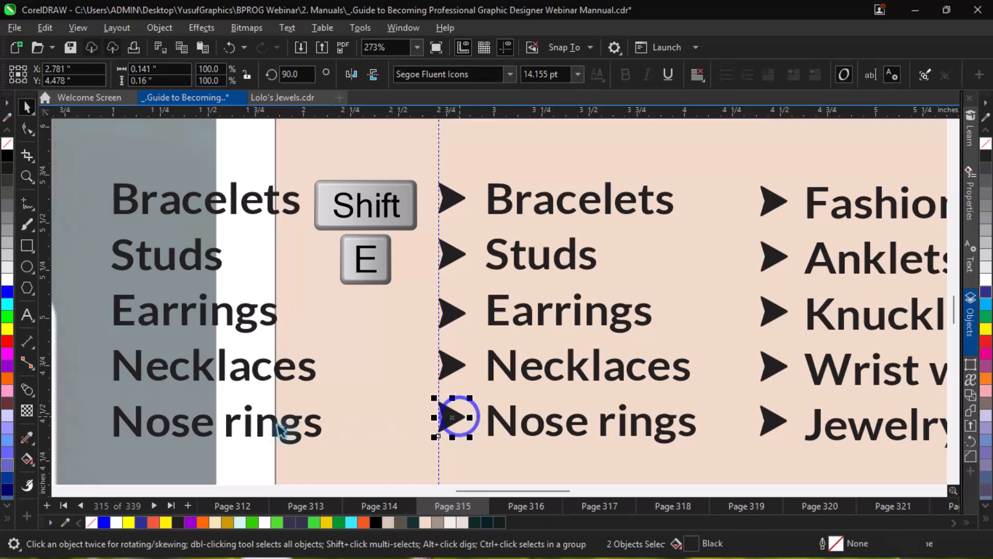
{"action": "left_click", "coordinate": [262, 431], "text": "shift"}
{"action": "key", "text": "e"}
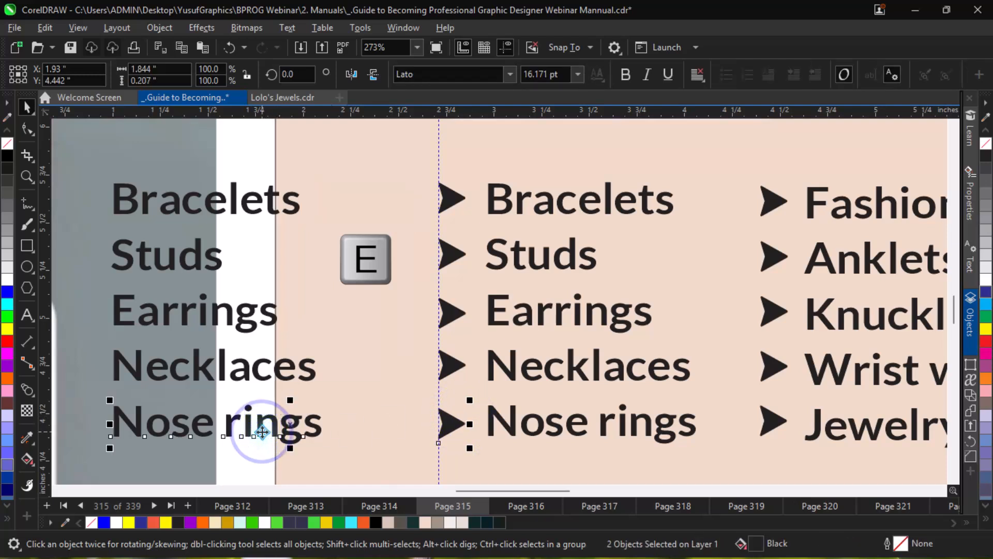
{"action": "key", "text": "Escape"}
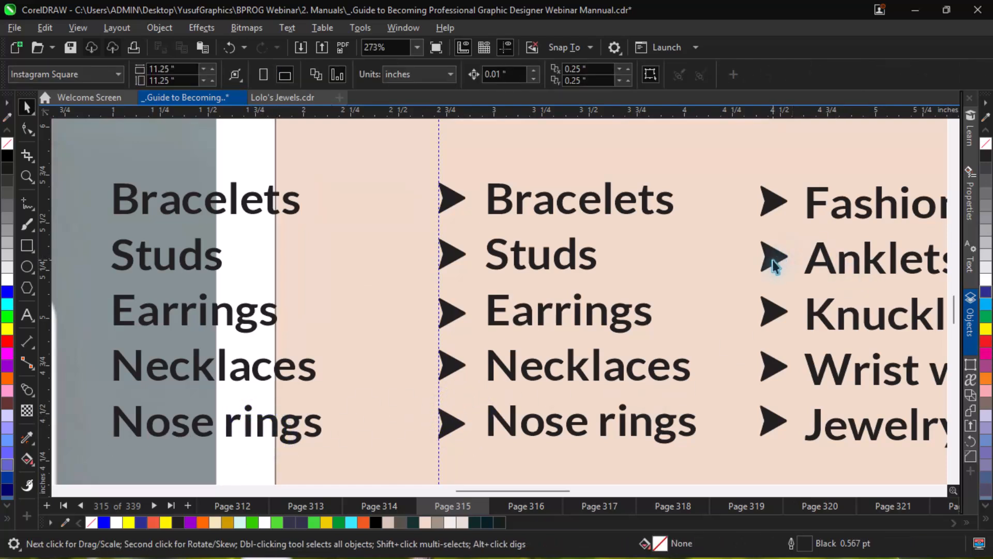
Step: Centre the "Fashion rings" and "Anklets" arrow bullets vertically on the first-column bullets for "Bracelets" and "Studs"
{"action": "left_click", "coordinate": [769, 210]}
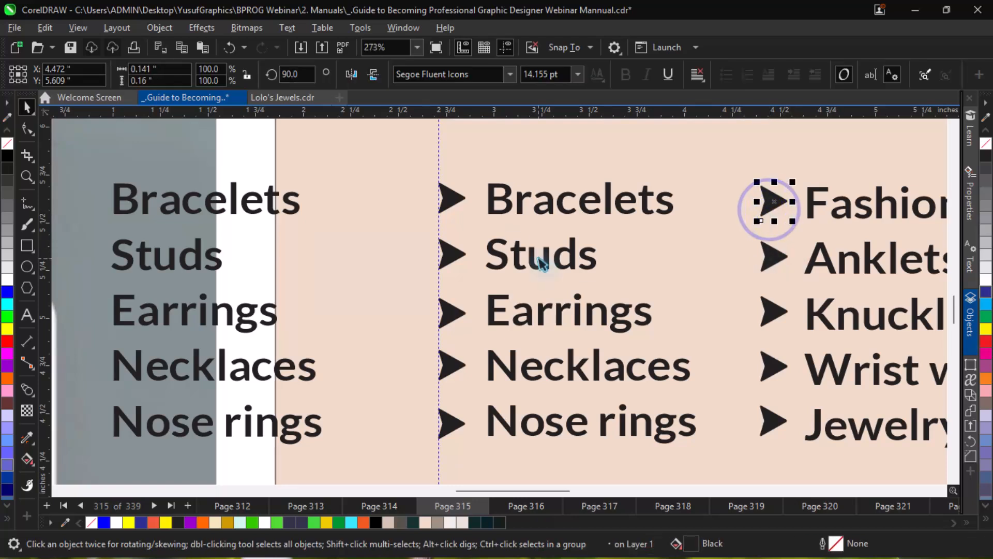
{"action": "left_click", "coordinate": [457, 200], "text": "shift"}
{"action": "key", "text": "e"}
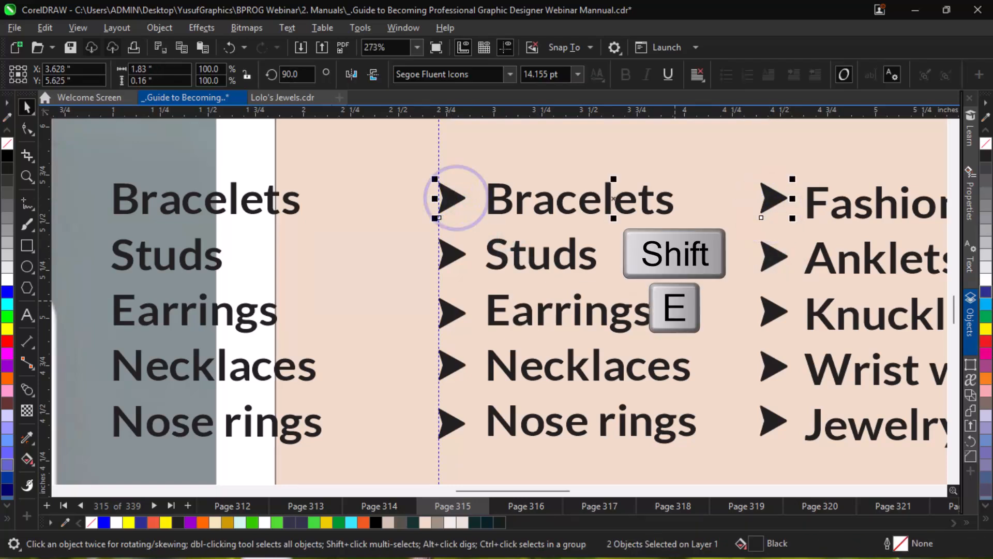
{"action": "left_click", "coordinate": [758, 257]}
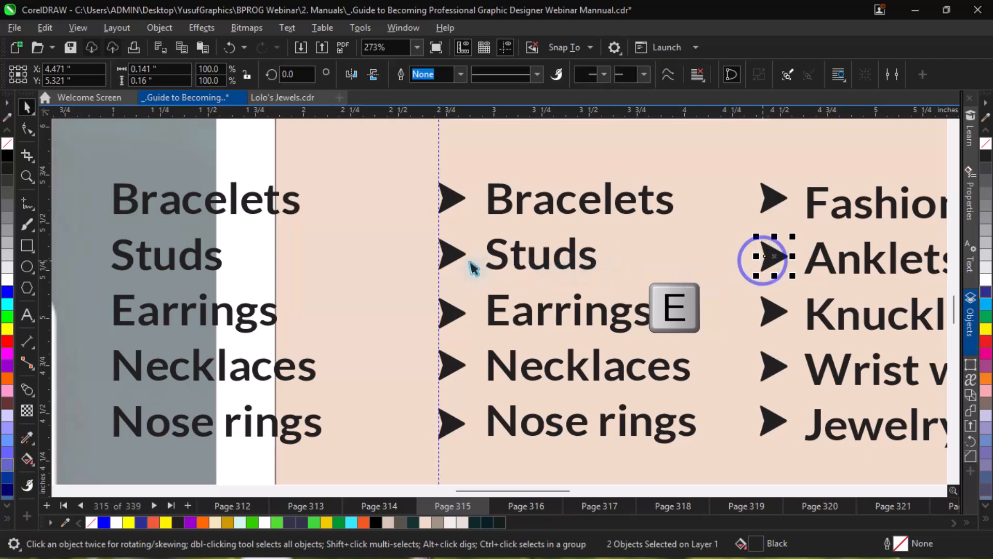
{"action": "left_click", "coordinate": [446, 255], "text": "shift"}
{"action": "key", "text": "e"}
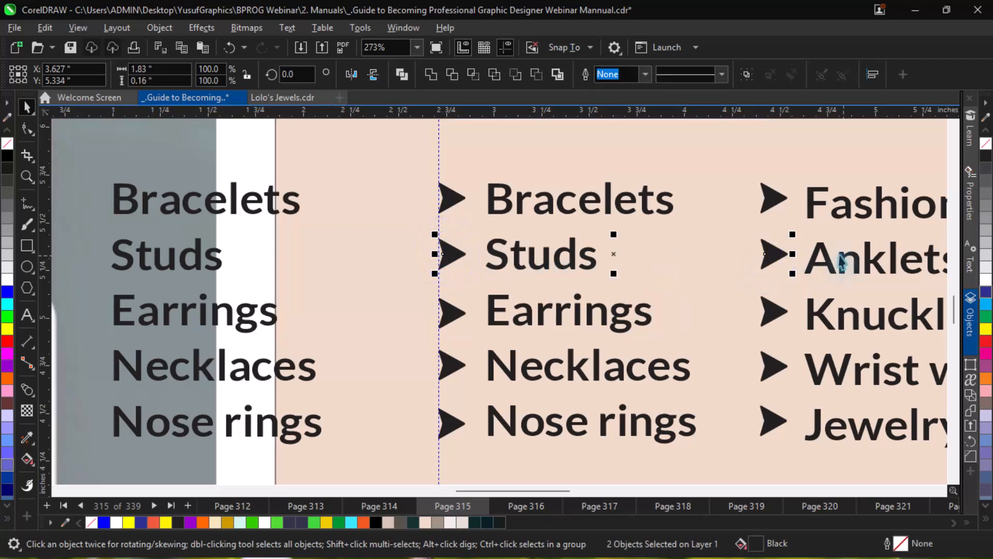
Step: Align the vertical position of the second-column product text to the first-column product text
{"action": "left_click", "coordinate": [814, 212]}
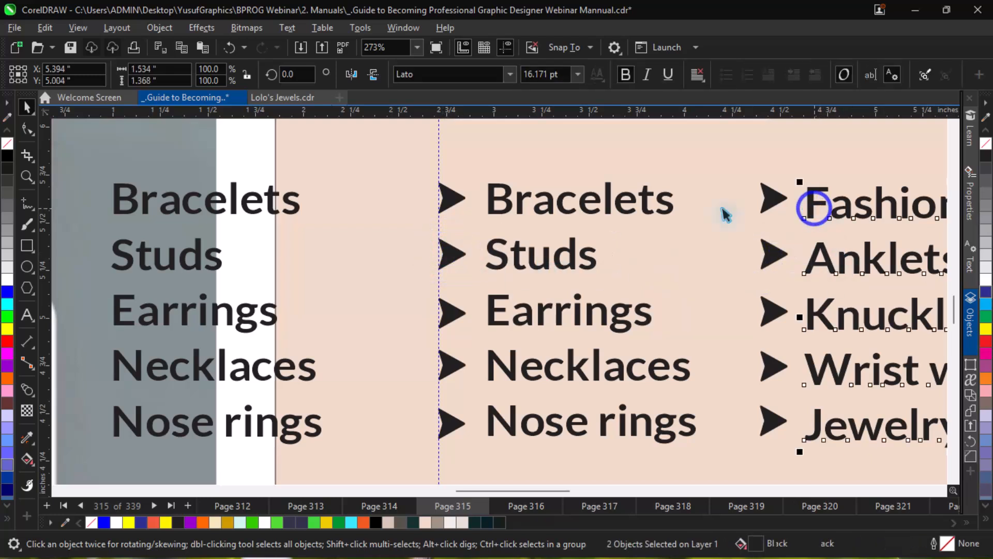
{"action": "left_click", "coordinate": [521, 213], "text": "shift"}
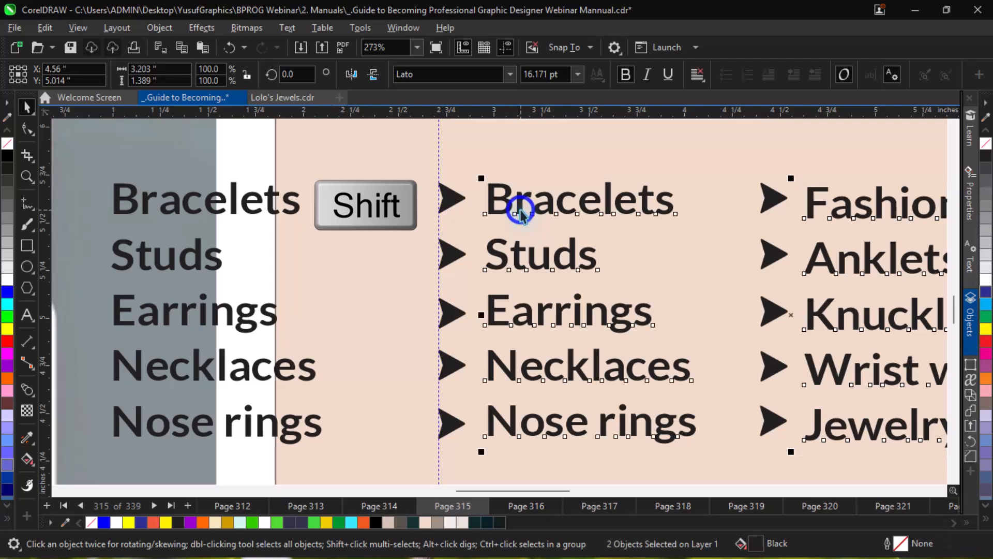
{"action": "key", "text": "shift+t"}
{"action": "key", "text": "Escape"}
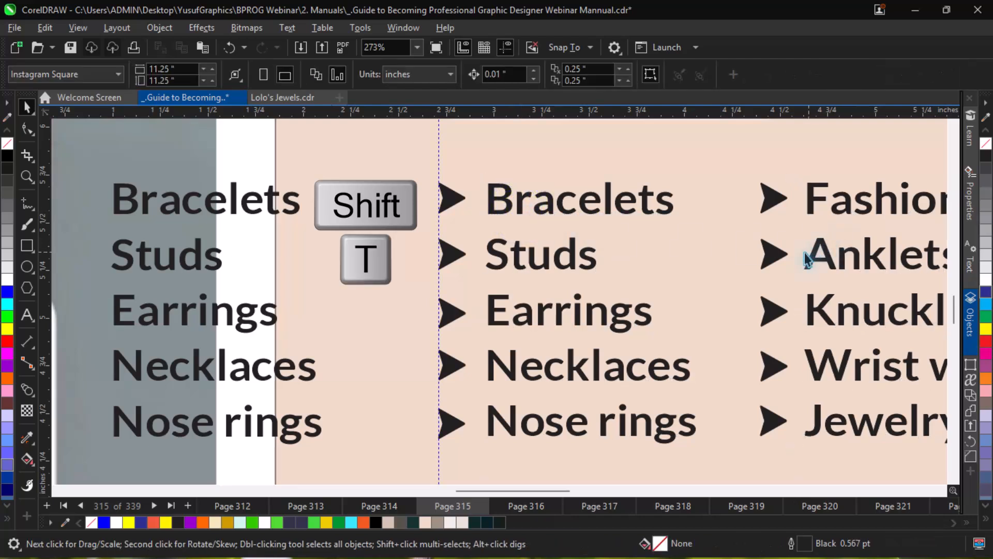
Step: Centre the "Knuckle rings" arrow bullet vertically on the first-column product text block
{"action": "left_click", "coordinate": [778, 313]}
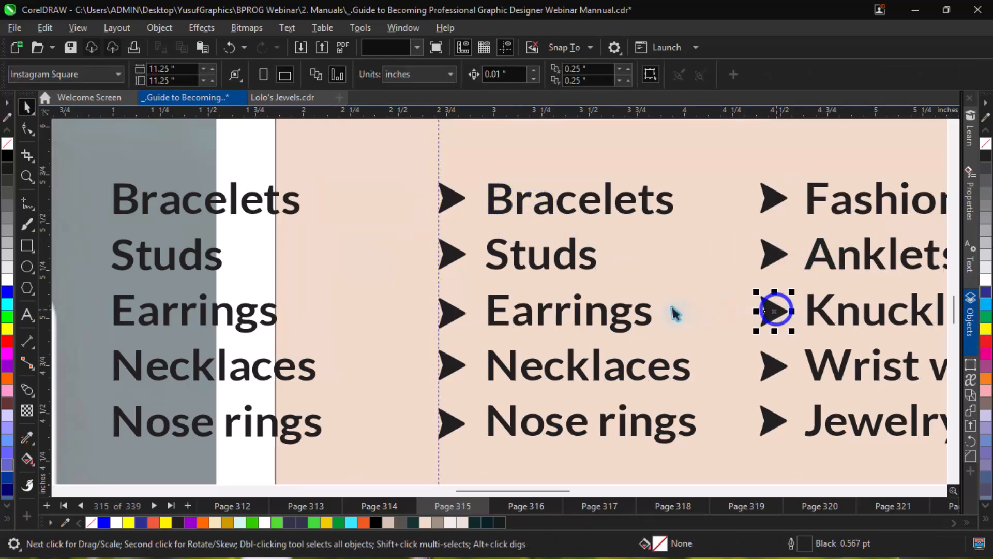
{"action": "left_click", "coordinate": [627, 314], "text": "shift"}
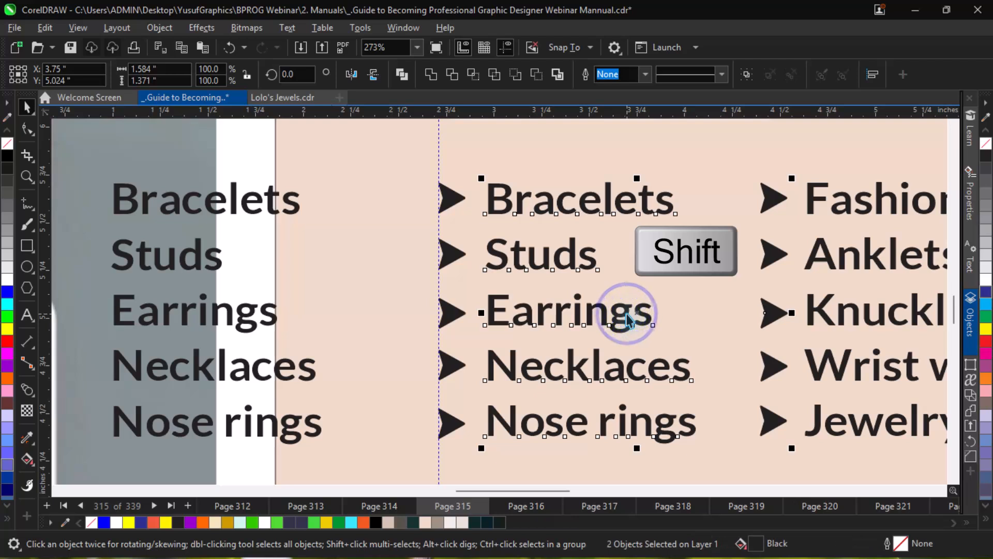
{"action": "key", "text": "shift+e"}
Step: Centre the "Wrist watches" and "Jewelry sets" arrow bullets vertically on the first-column bullets for "Necklaces" and "Nose rings"
{"action": "left_click", "coordinate": [771, 357]}
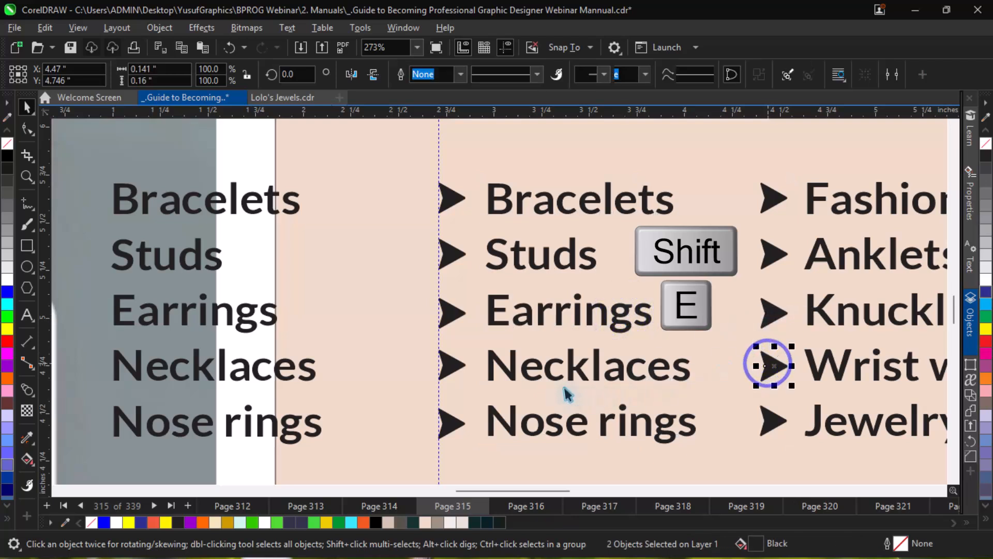
{"action": "left_click", "coordinate": [457, 364], "text": "shift"}
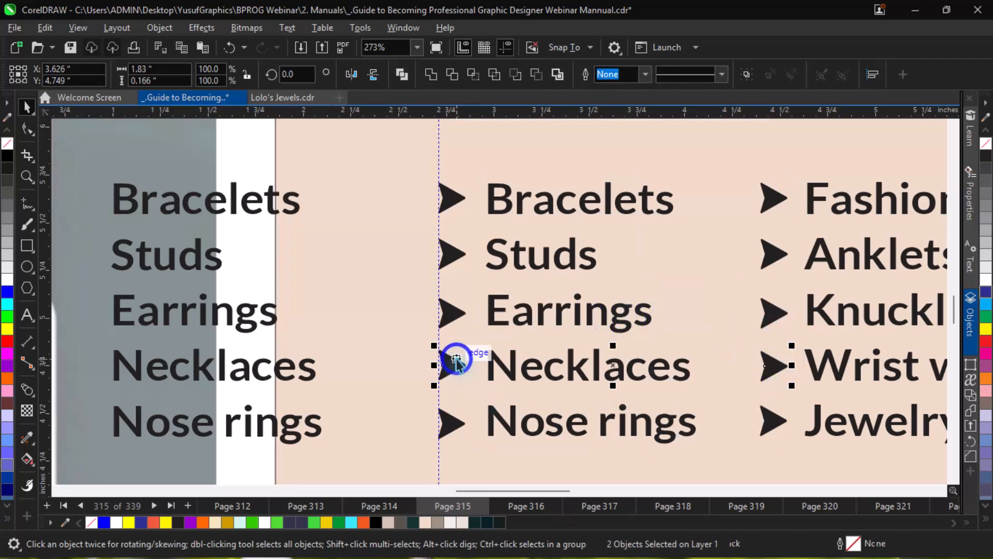
{"action": "left_click", "coordinate": [767, 434]}
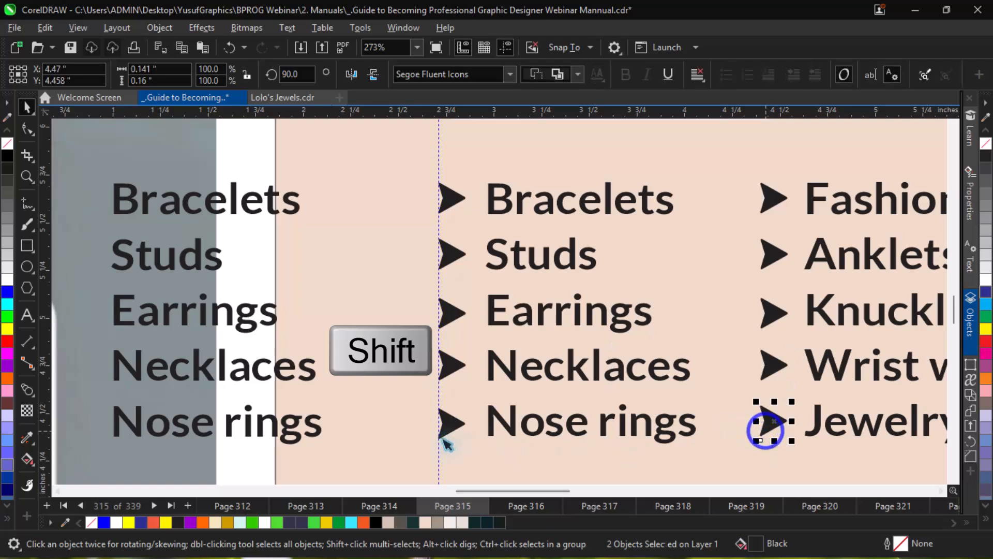
{"action": "left_click", "coordinate": [446, 423], "text": "shift"}
{"action": "key", "text": "shift+e"}
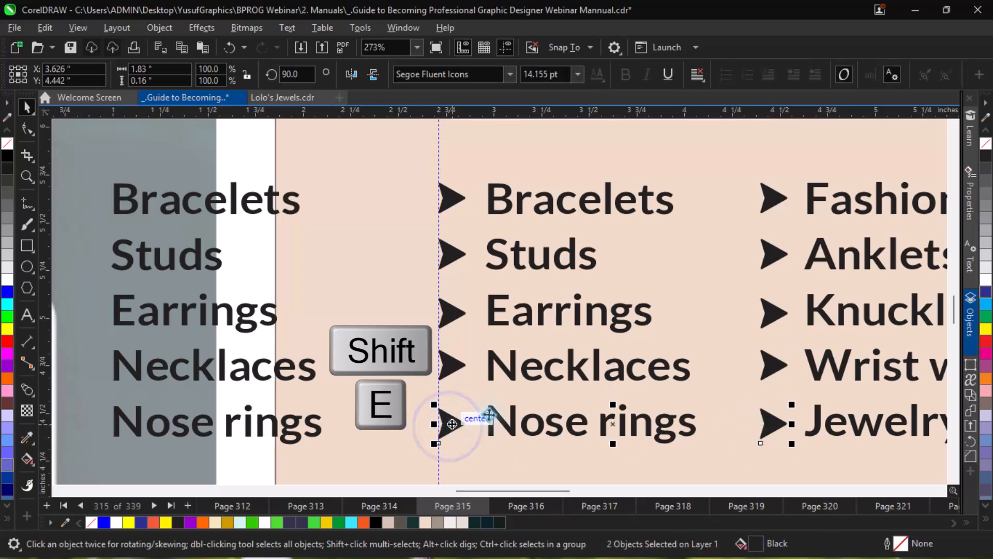
{"action": "left_click", "coordinate": [429, 410]}
Step: Delete the five separate copied product lines, "Bracelets" to "Nose rings", beside the flyer
{"action": "scroll", "coordinate": [428, 409], "scroll_direction": "down", "scroll_amount": 2}
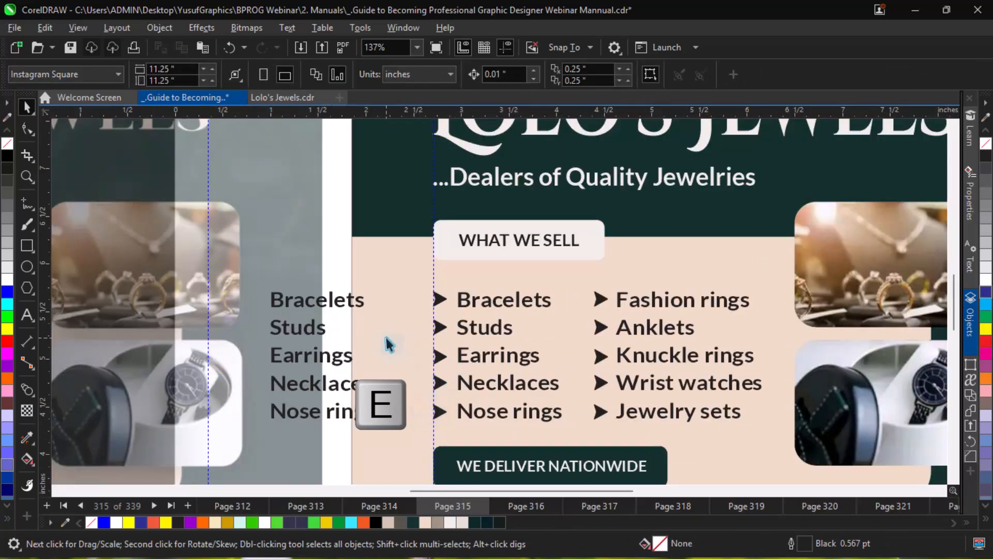
{"action": "left_click", "coordinate": [326, 310]}
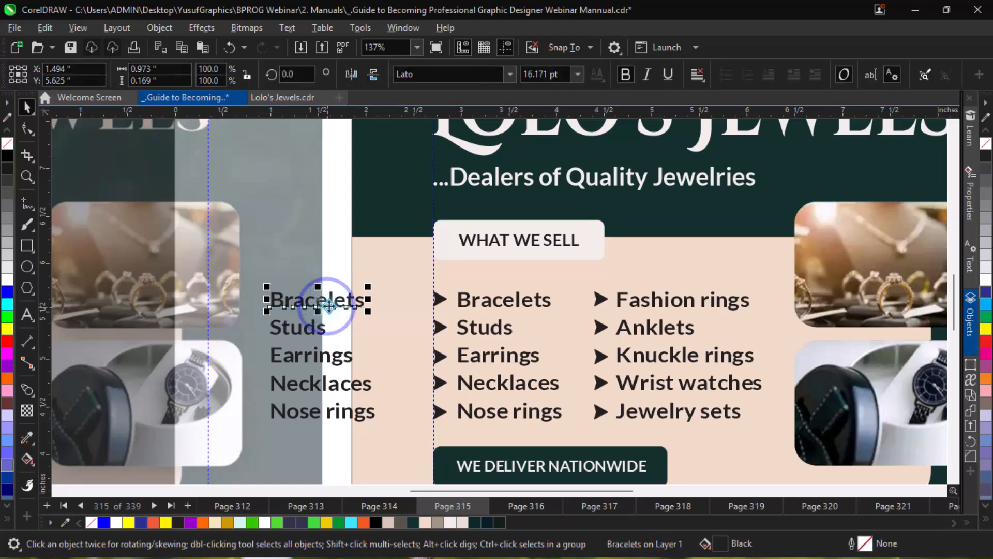
{"action": "key", "text": "shift"}
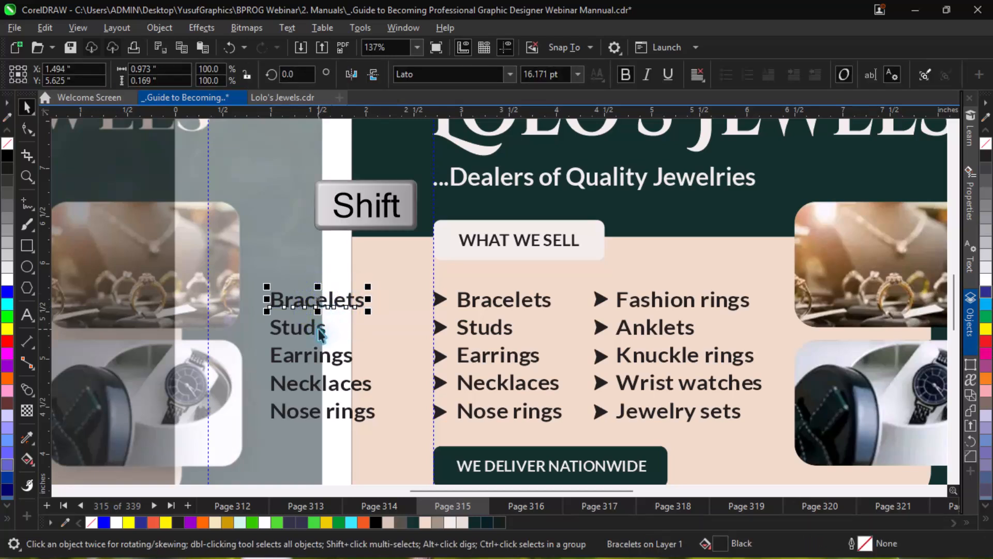
{"action": "left_click", "coordinate": [318, 329], "text": "shift"}
{"action": "left_click", "coordinate": [325, 355], "text": "shift"}
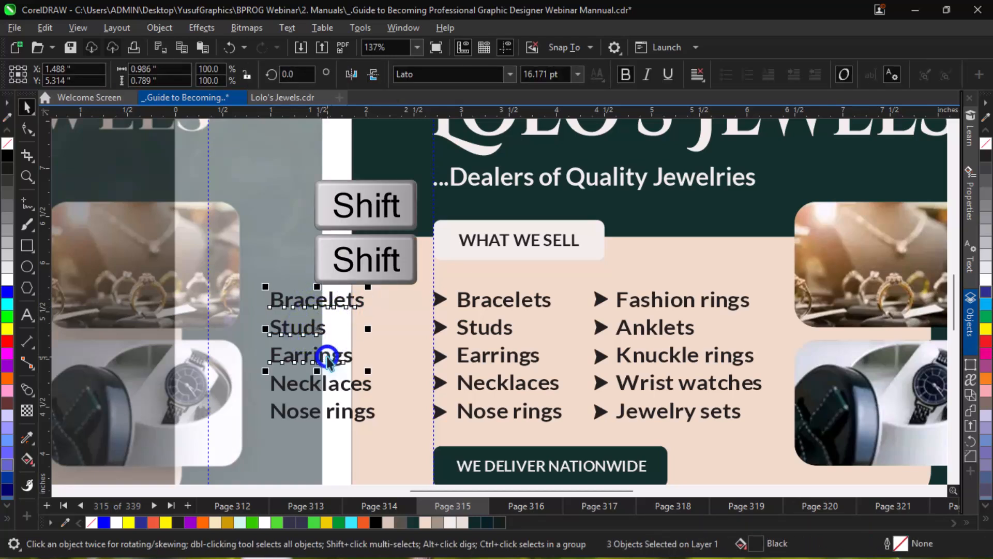
{"action": "left_click", "coordinate": [341, 386], "text": "shift"}
{"action": "left_click", "coordinate": [341, 414], "text": "shift"}
{"action": "key", "text": "Delete"}
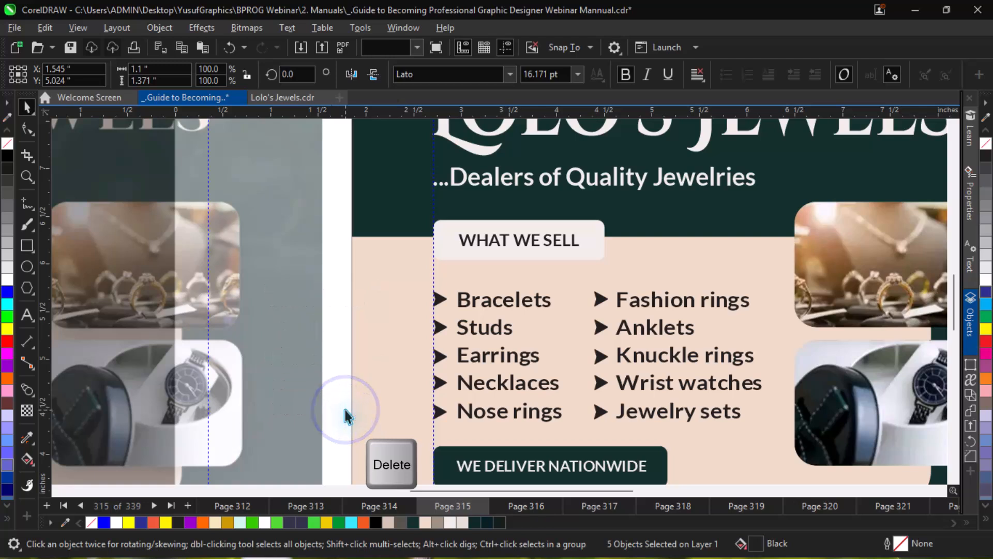
Step: Group both columns of product text together with all their arrow bullets
{"action": "left_click_drag", "start_coordinate": [334, 272], "coordinate": [776, 431]}
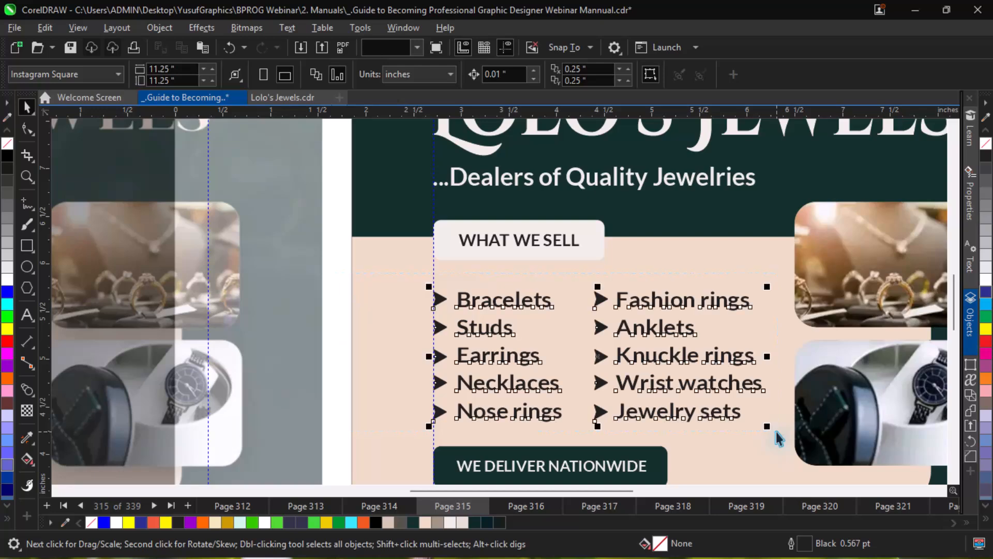
{"action": "key", "text": "F4"}
{"action": "key", "text": "ctrl+g"}
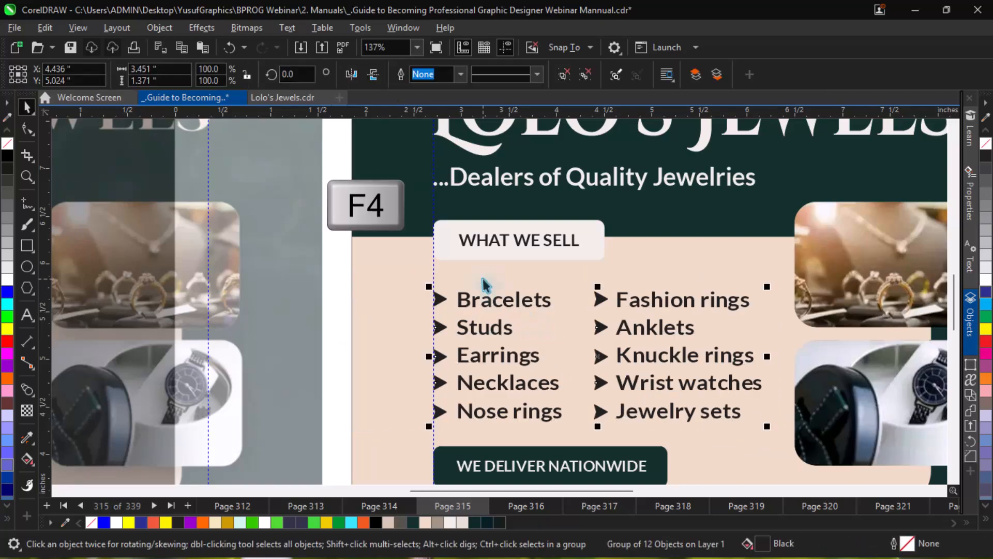
Step: Group the "WE DELIVER NATIONWIDE" text with its dark green label box
{"action": "key", "text": "F4"}
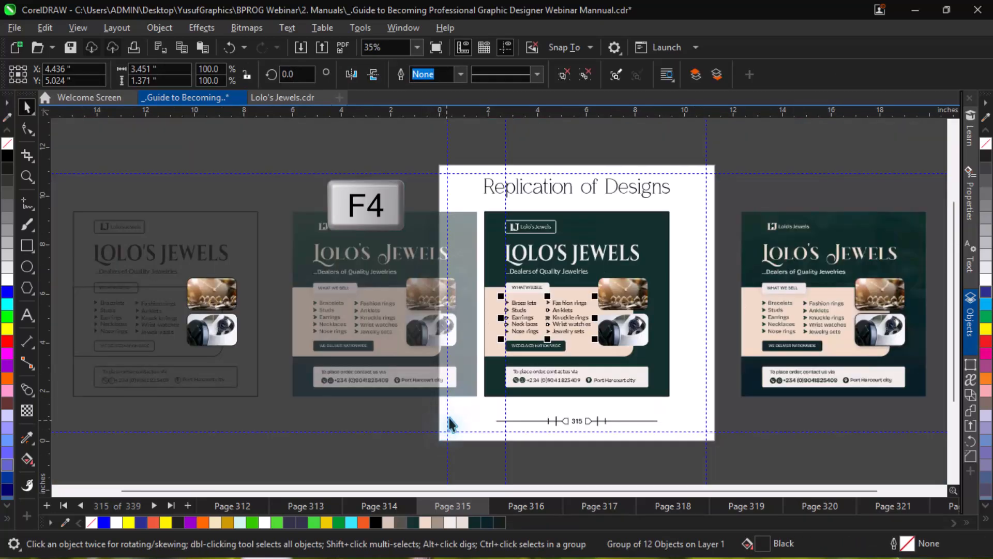
{"action": "key", "text": "z"}
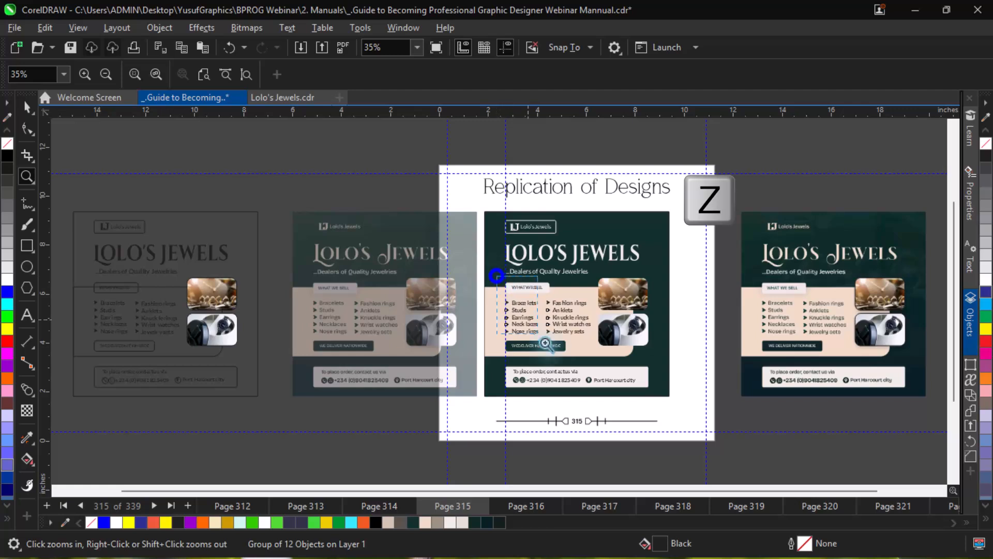
{"action": "left_click_drag", "start_coordinate": [497, 277], "coordinate": [660, 400]}
{"action": "key", "text": "space"}
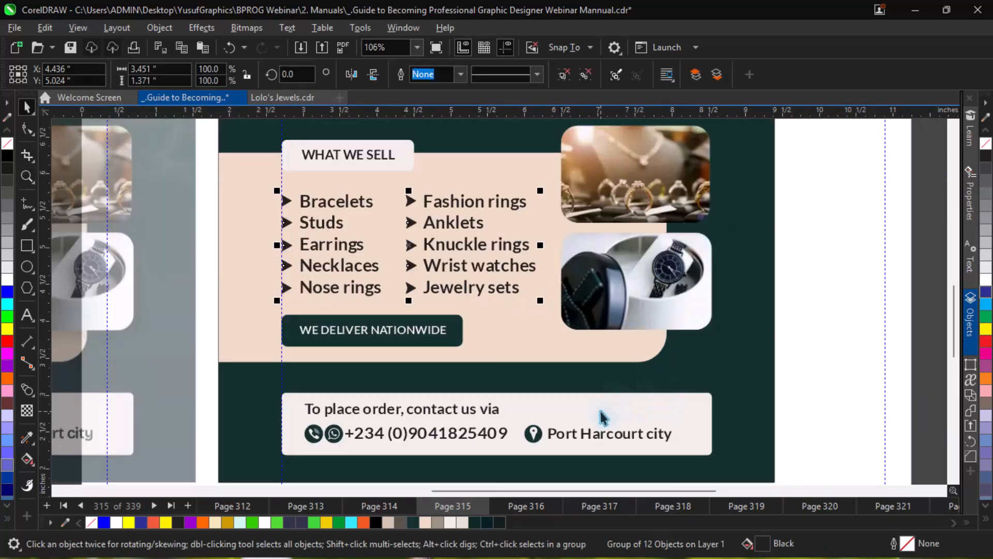
{"action": "left_click", "coordinate": [605, 410], "text": "shift"}
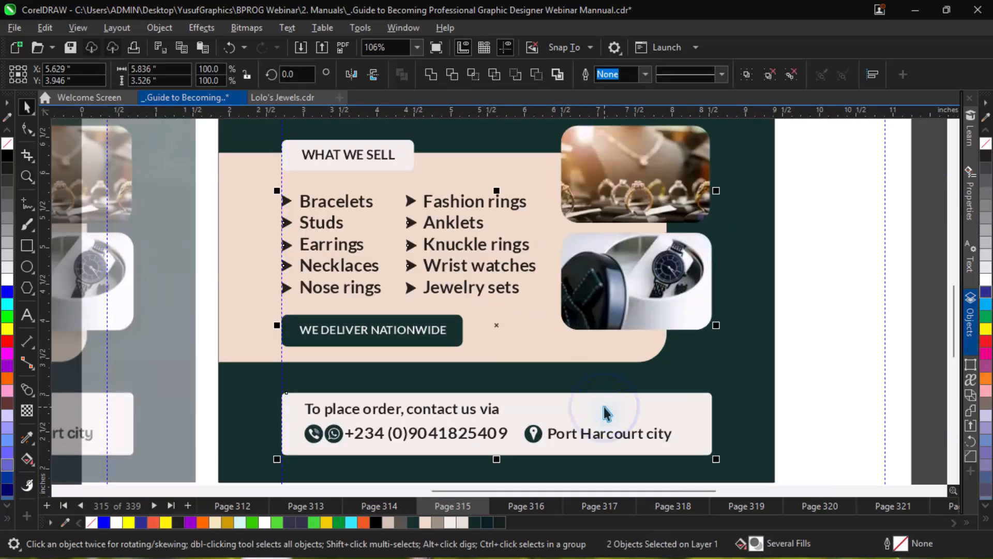
{"action": "left_click_drag", "start_coordinate": [202, 292], "coordinate": [485, 357]}
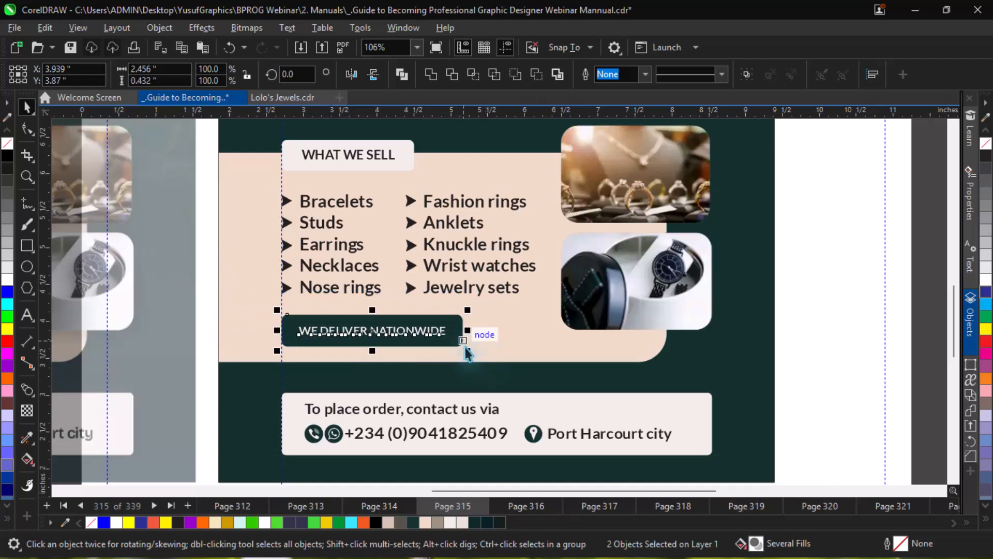
{"action": "key", "text": "ctrl+g"}
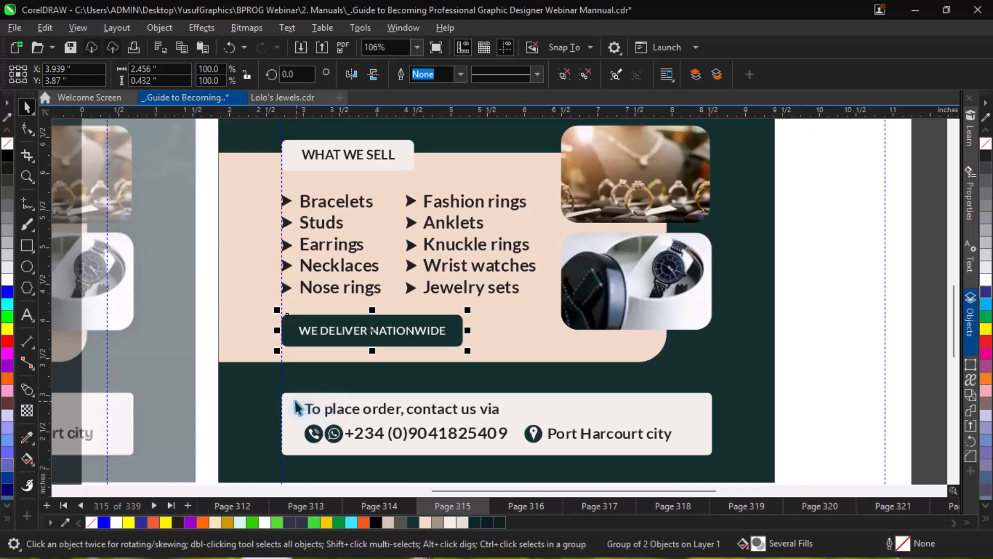
Step: Check the left alignment of the headings, label boxes, arrow bullets and contact box along the vertical guideline
{"action": "left_click", "coordinate": [291, 401]}
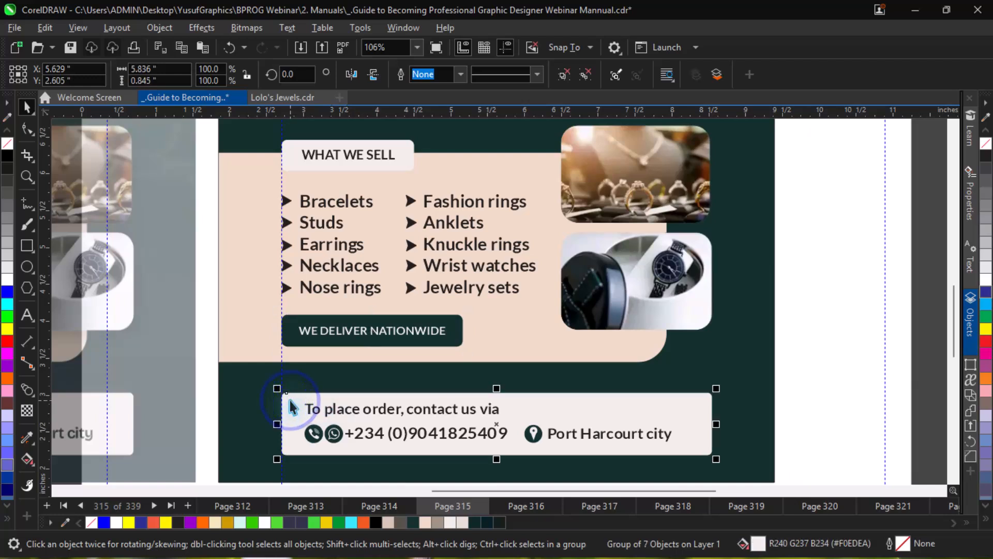
{"action": "left_click", "coordinate": [327, 336]}
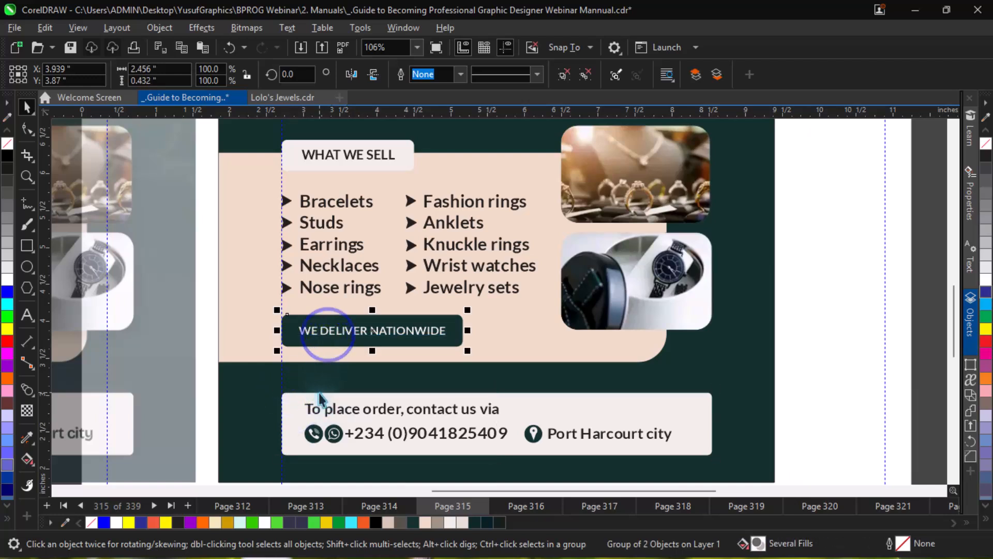
{"action": "left_click", "coordinate": [308, 405], "text": "shift"}
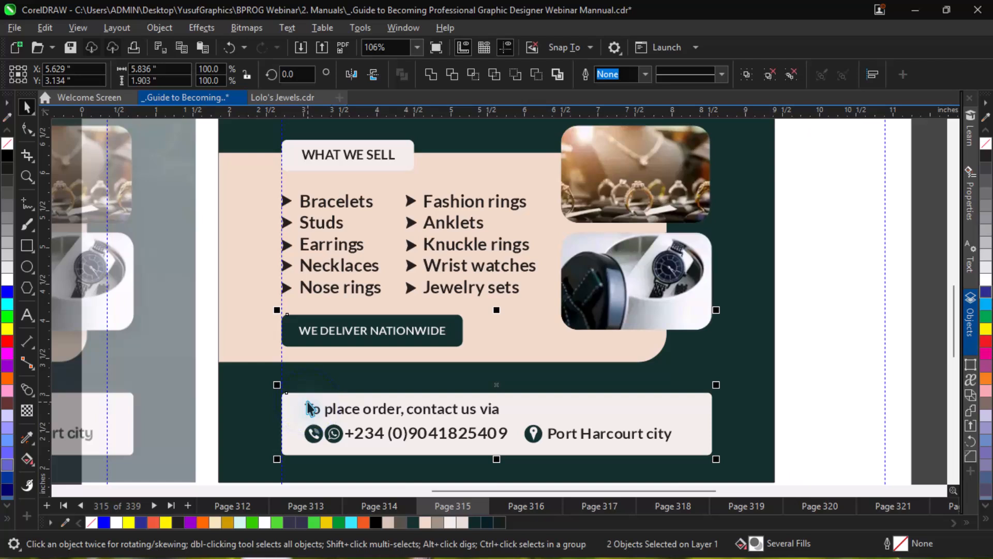
{"action": "key", "text": "Escape"}
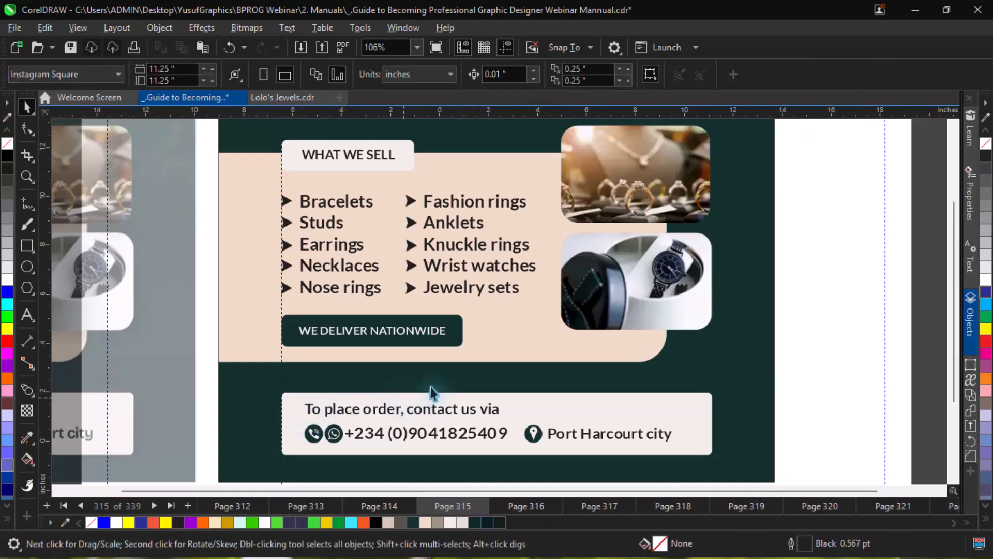
{"action": "key", "text": "F4"}
{"action": "key", "text": "z"}
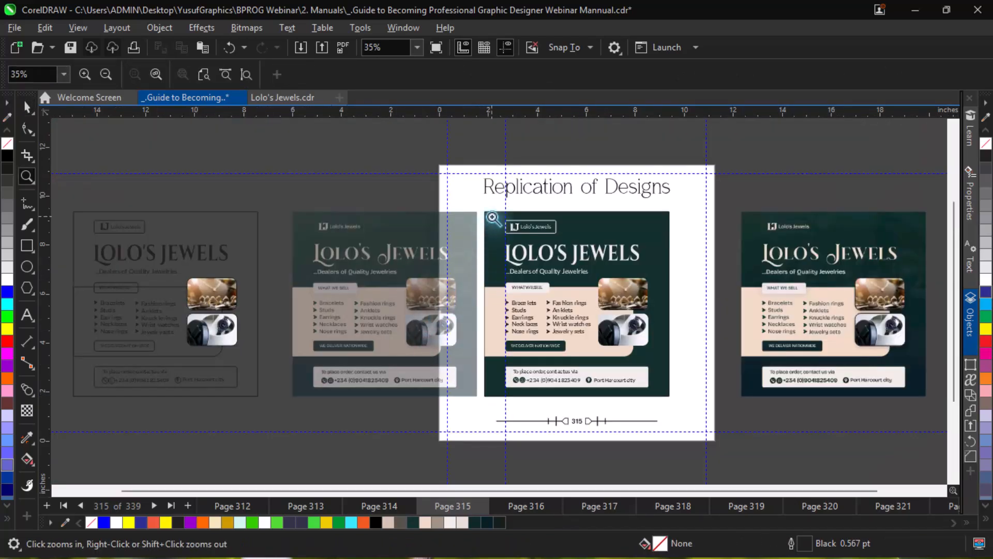
{"action": "left_click_drag", "start_coordinate": [491, 217], "coordinate": [537, 398]}
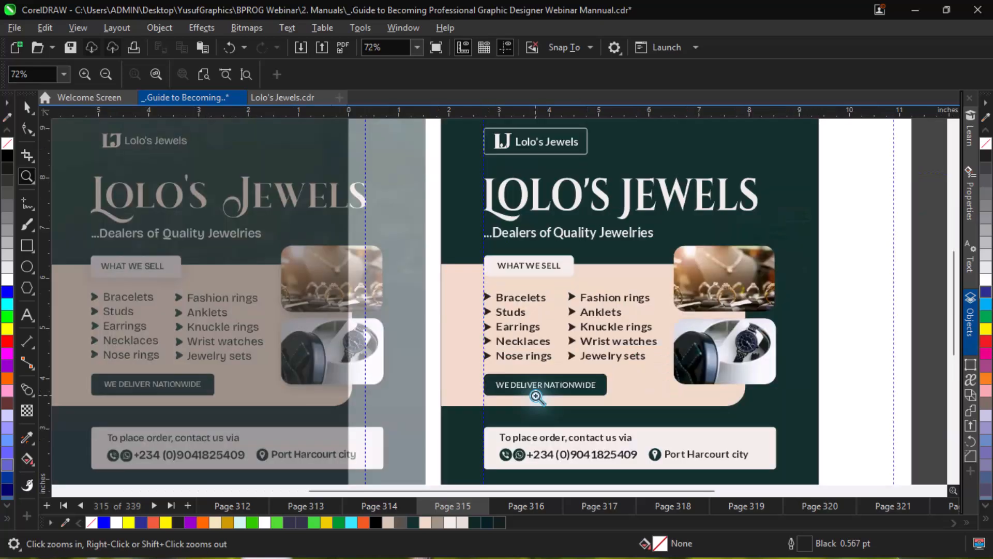
{"action": "key", "text": "space"}
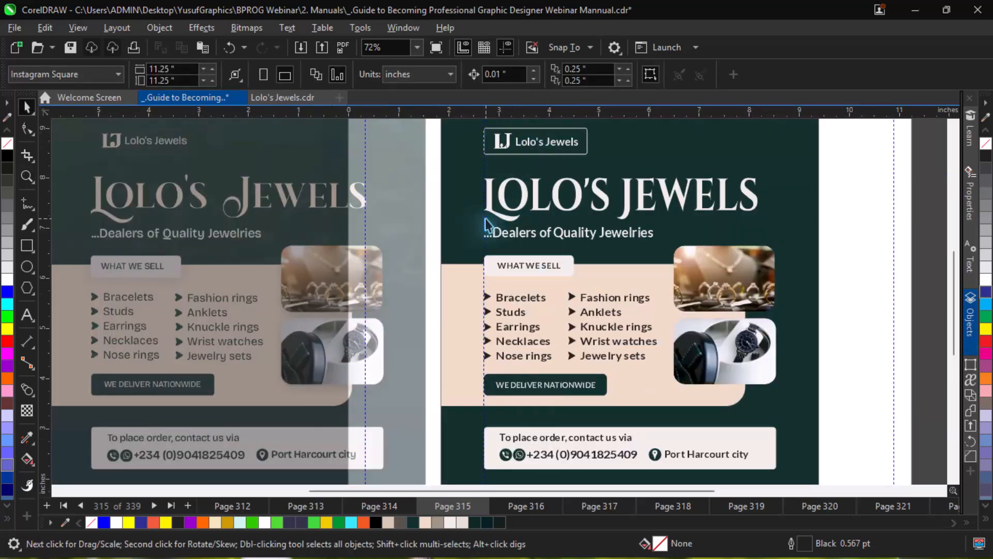
{"action": "key", "text": "z"}
{"action": "left_click_drag", "start_coordinate": [475, 202], "coordinate": [517, 367]}
{"action": "key", "text": "space"}
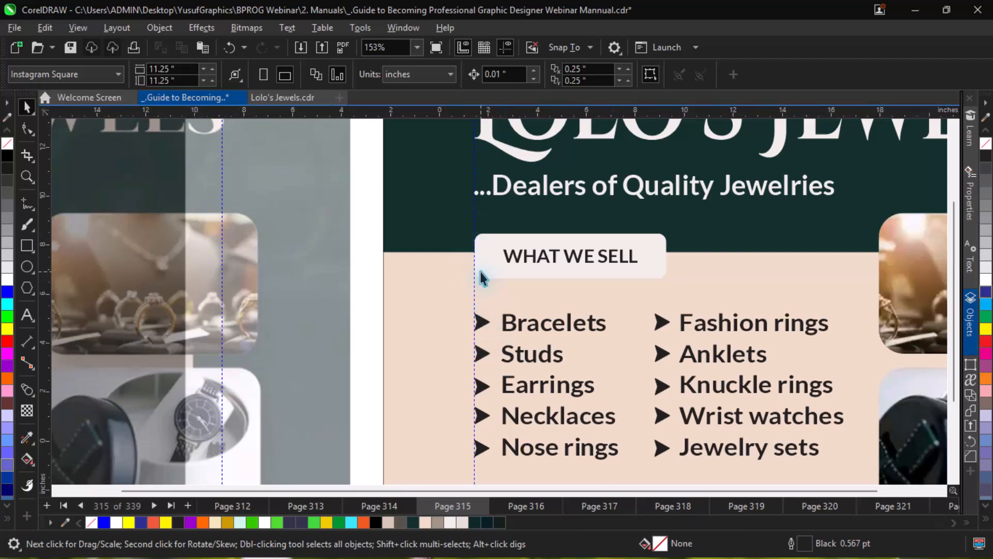
Step: Remove the outline from the flyer's dark green background rectangle and compare the flyer with the original poster
{"action": "scroll", "coordinate": [480, 272], "scroll_direction": "down", "scroll_amount": 4}
{"action": "left_click", "coordinate": [615, 223]}
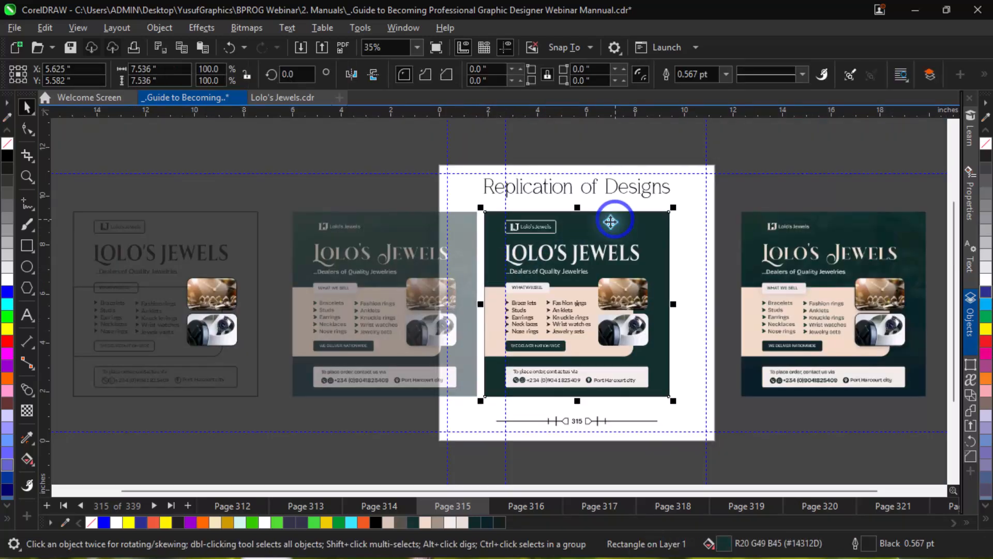
{"action": "right_click", "coordinate": [93, 524]}
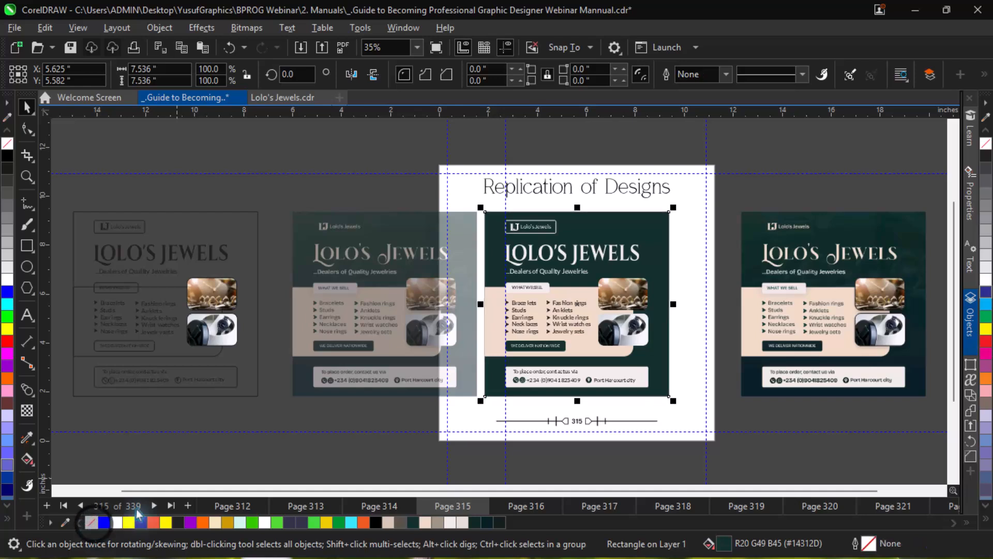
{"action": "left_click", "coordinate": [723, 356]}
{"action": "key", "text": "z"}
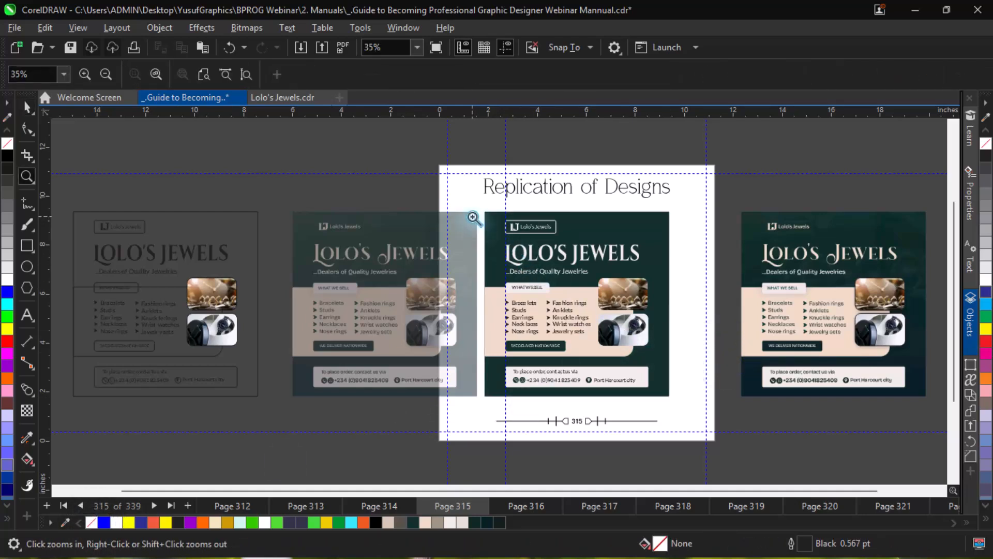
{"action": "left_click_drag", "start_coordinate": [464, 182], "coordinate": [933, 404]}
{"action": "key", "text": "space"}
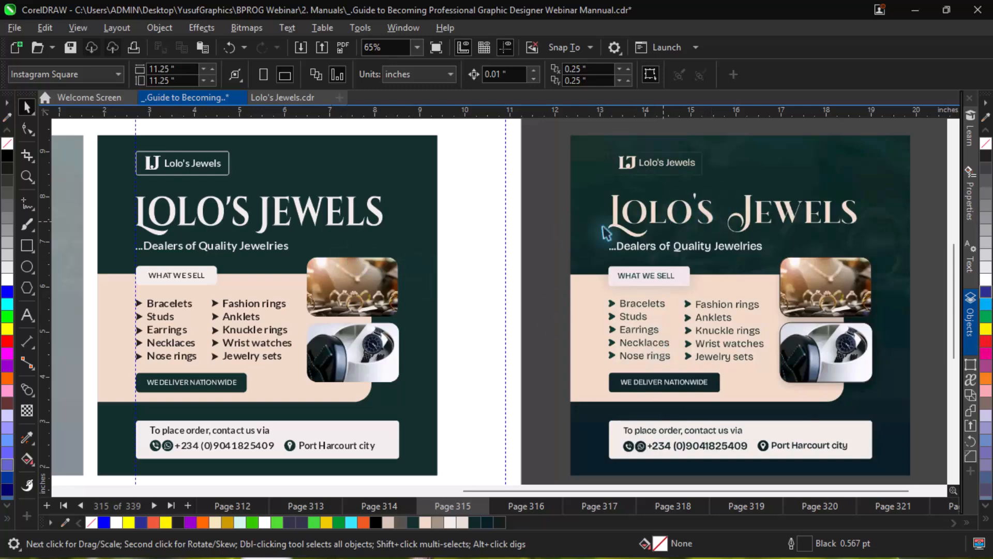
Step: Arrange the original poster, its faded copy and the outline version in a row, in that order, to the left of the coloured flyer
{"action": "key", "text": "F3"}
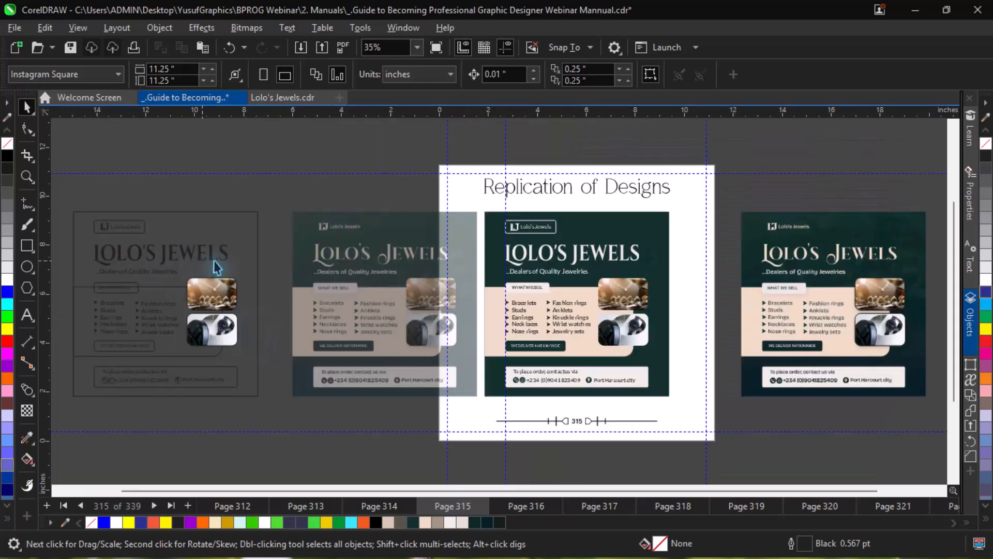
{"action": "left_click", "coordinate": [362, 285]}
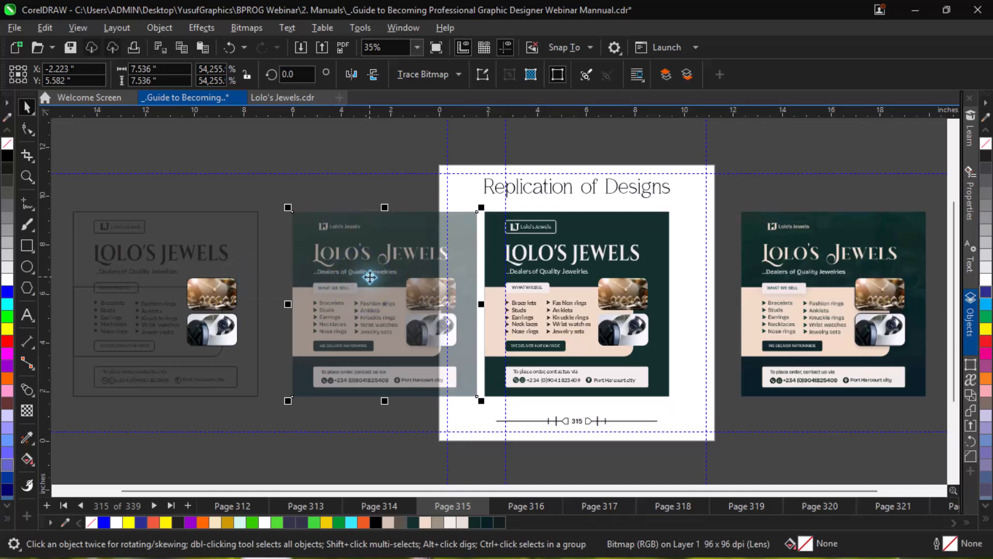
{"action": "left_click_drag", "start_coordinate": [368, 277], "coordinate": [64, 287]}
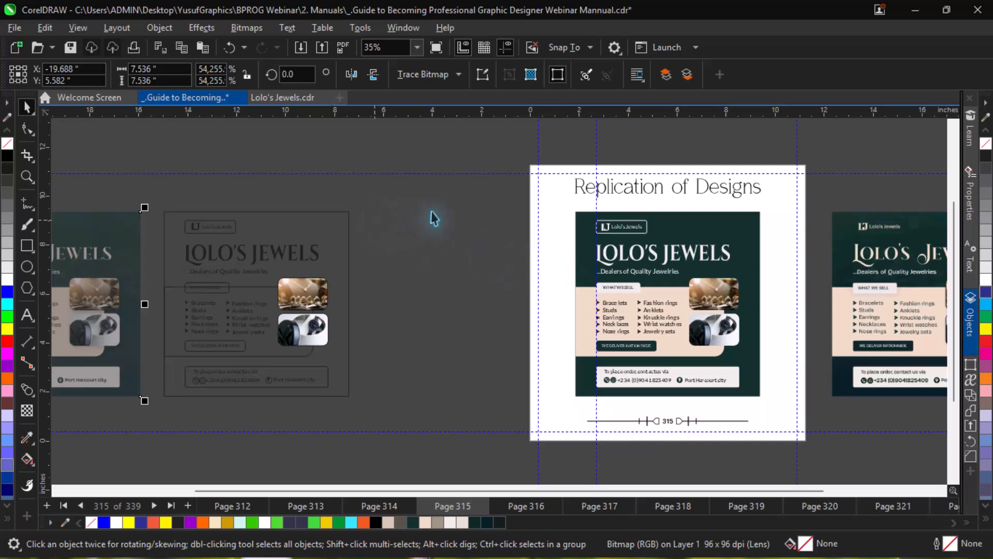
{"action": "left_click_drag", "start_coordinate": [424, 205], "coordinate": [145, 433]}
{"action": "left_click_drag", "start_coordinate": [114, 383], "coordinate": [328, 377]}
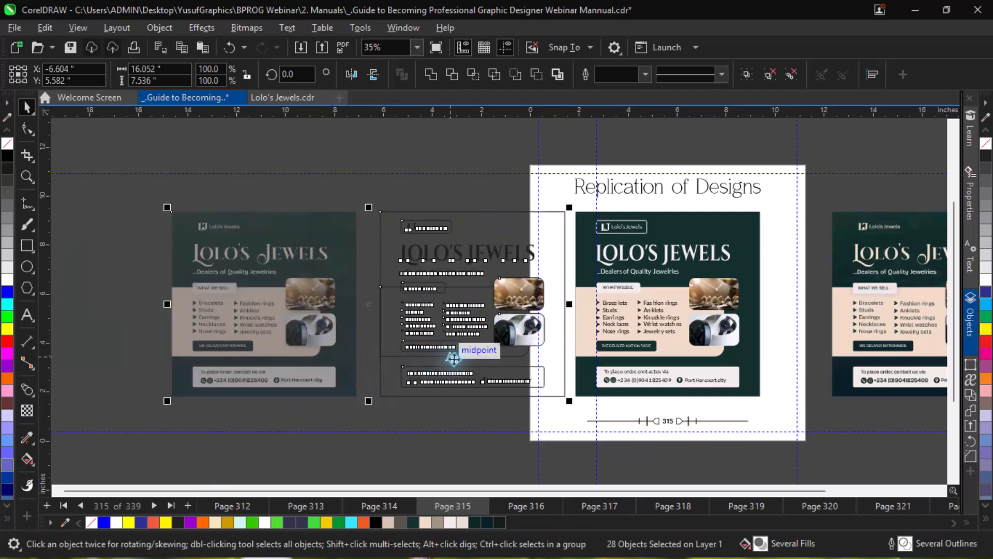
{"action": "left_click_drag", "start_coordinate": [454, 358], "coordinate": [445, 358]}
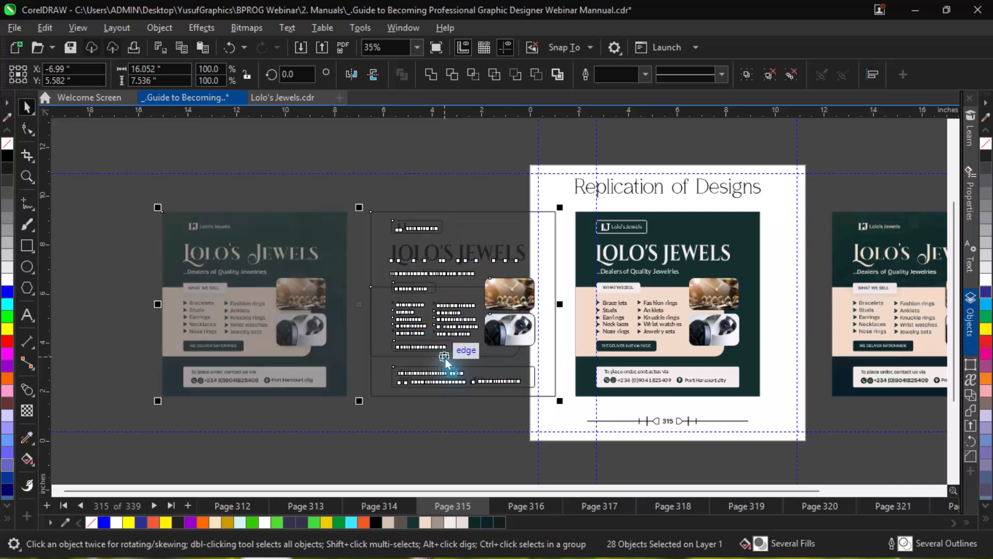
{"action": "left_click_drag", "start_coordinate": [863, 318], "coordinate": [167, 287]}
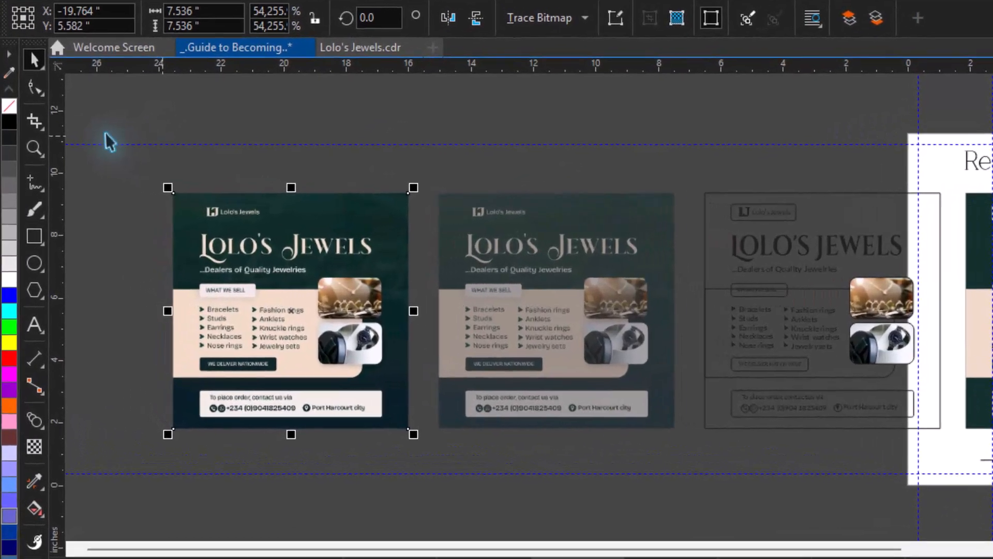
Step: Draw a rectangle about 34.57 by 8.52 inches around all four poster versions and nudge it down to even the margins
{"action": "key", "text": "F6"}
{"action": "left_click", "coordinate": [43, 244]}
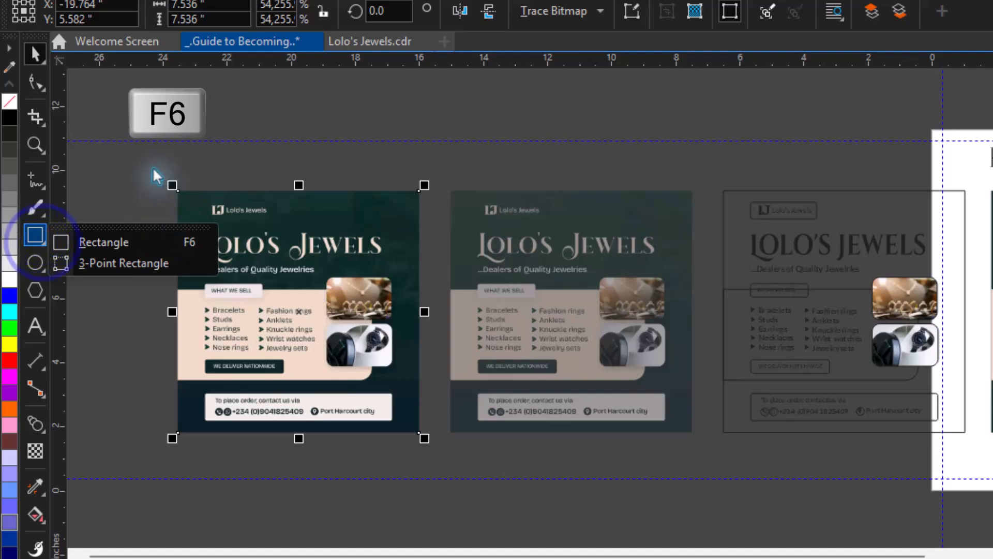
{"action": "left_click", "coordinate": [123, 241]}
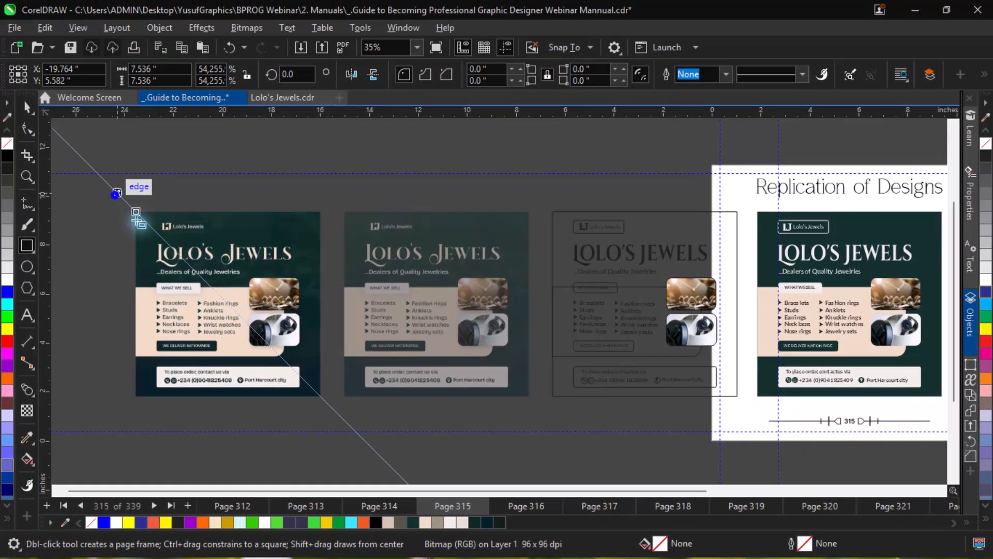
{"action": "mouse_move", "coordinate": [134, 188]}
{"action": "left_mouse_down"}
{"action": "mouse_move", "coordinate": [769, 464]}
{"action": "mouse_move", "coordinate": [903, 483]}
{"action": "mouse_move", "coordinate": [764, 469]}
{"action": "mouse_move", "coordinate": [936, 388]}
{"action": "mouse_move", "coordinate": [870, 416]}
{"action": "mouse_move", "coordinate": [728, 402]}
{"action": "left_mouse_up"}
{"action": "key", "text": "space"}
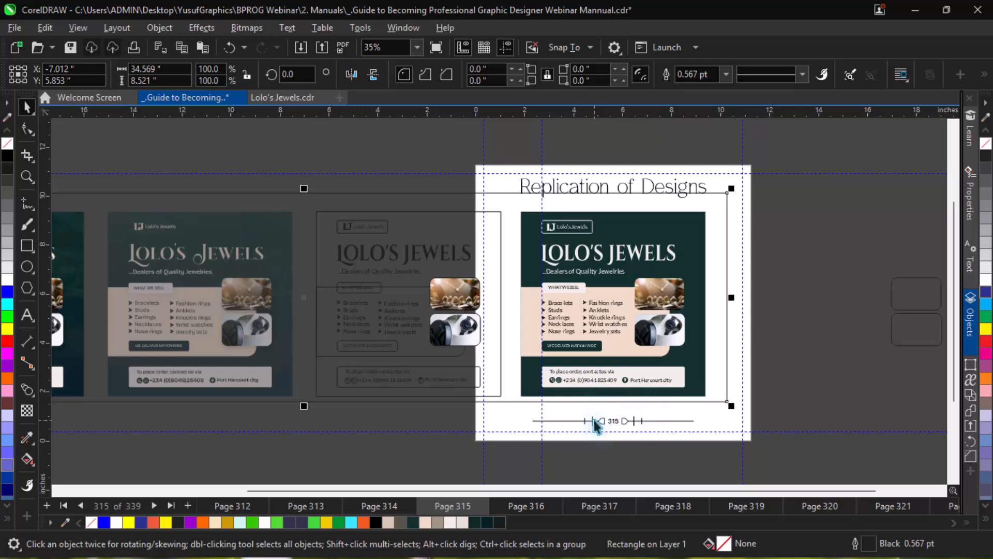
{"action": "key", "text": "Down"}
{"action": "key", "text": "Down"}
{"action": "key", "text": "Down"}
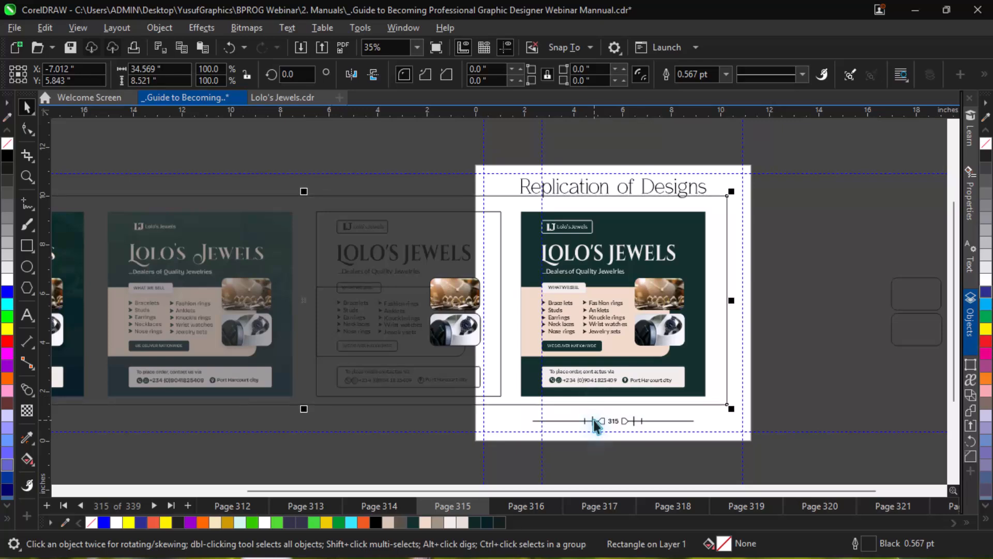
{"action": "key", "text": "Down"}
Step: Fill the surrounding rectangle with off-white R240 G237 B234 and send it behind all the poster versions
{"action": "key", "text": "space"}
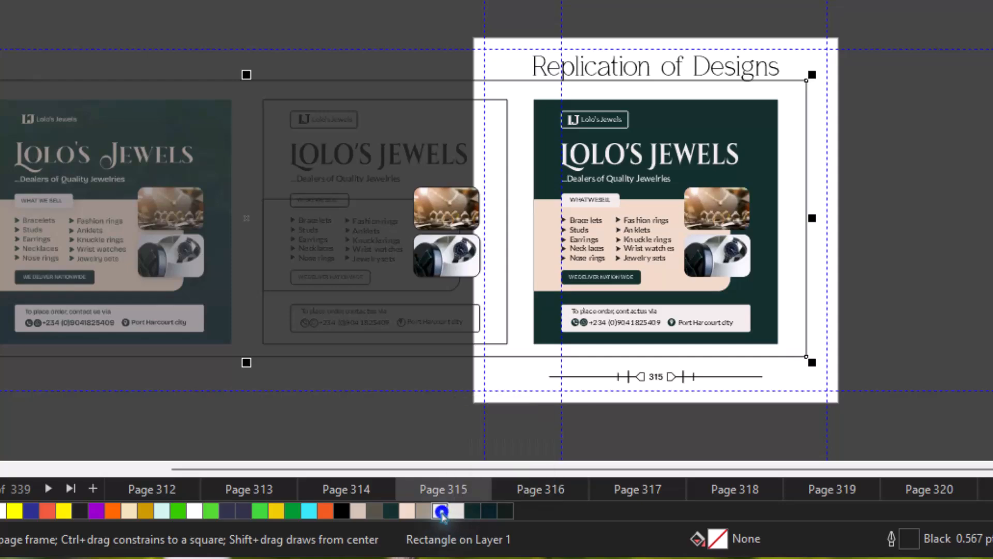
{"action": "left_click", "coordinate": [441, 512]}
{"action": "key", "text": "shift+Page_Down"}
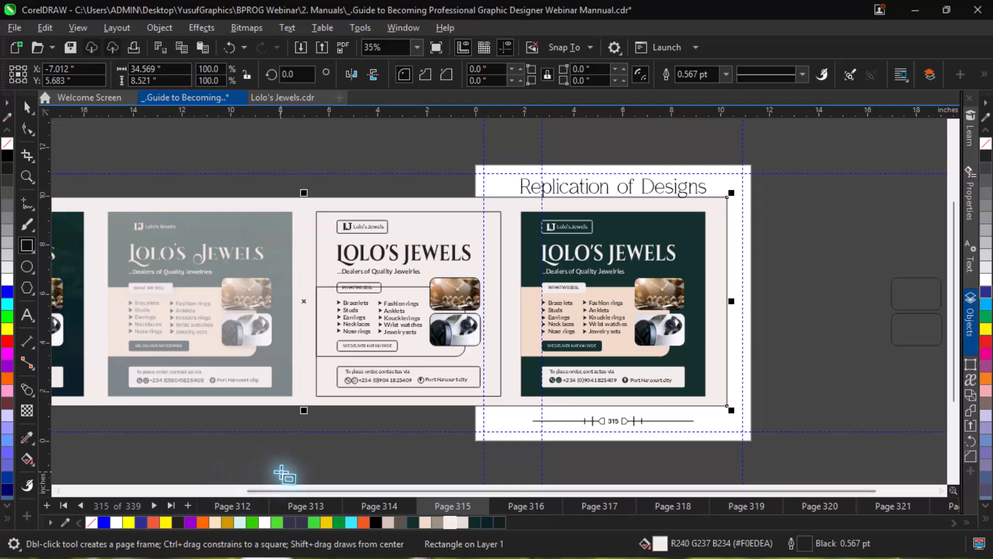
{"action": "left_click", "coordinate": [24, 108]}
Step: Zoom to the whole coloured flyer and preview it in full screen
{"action": "scroll", "coordinate": [249, 226], "scroll_direction": "down", "scroll_amount": 1}
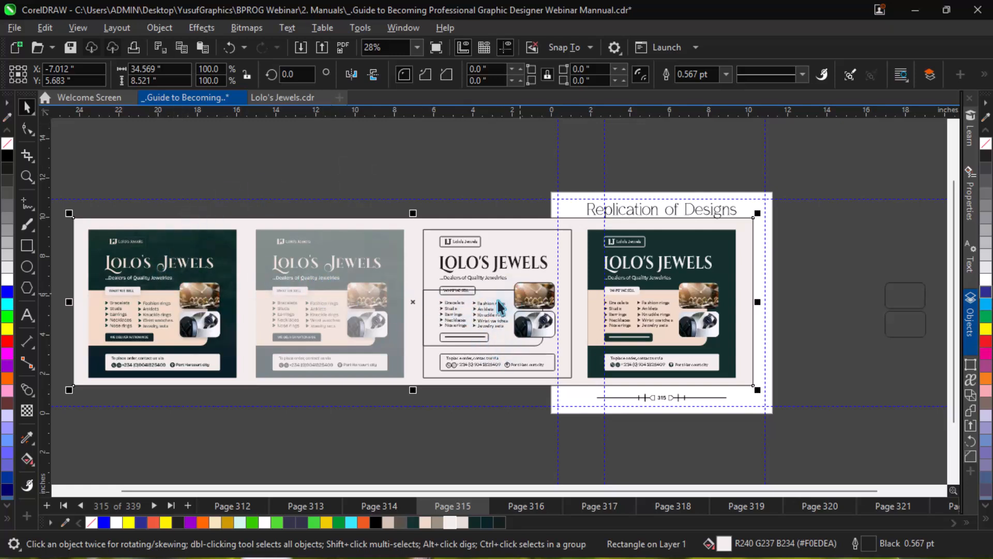
{"action": "left_click", "coordinate": [676, 306]}
{"action": "key", "text": "shift+F2"}
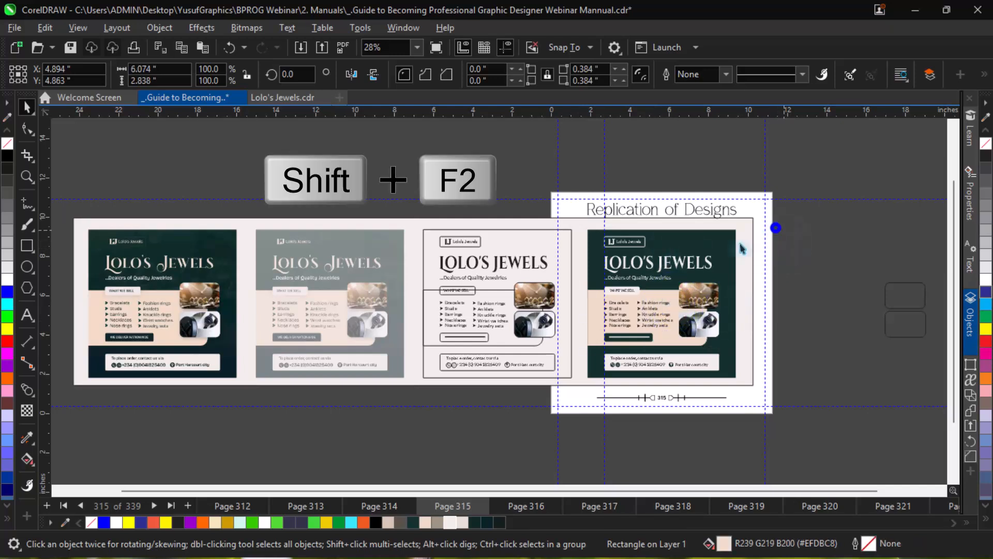
{"action": "left_click_drag", "start_coordinate": [776, 227], "coordinate": [566, 388]}
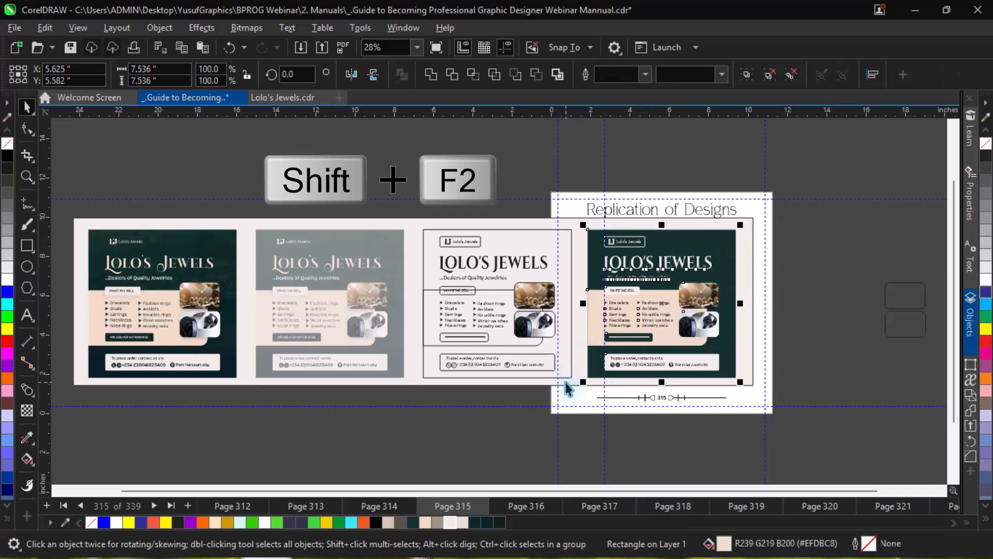
{"action": "key", "text": "shift+F2"}
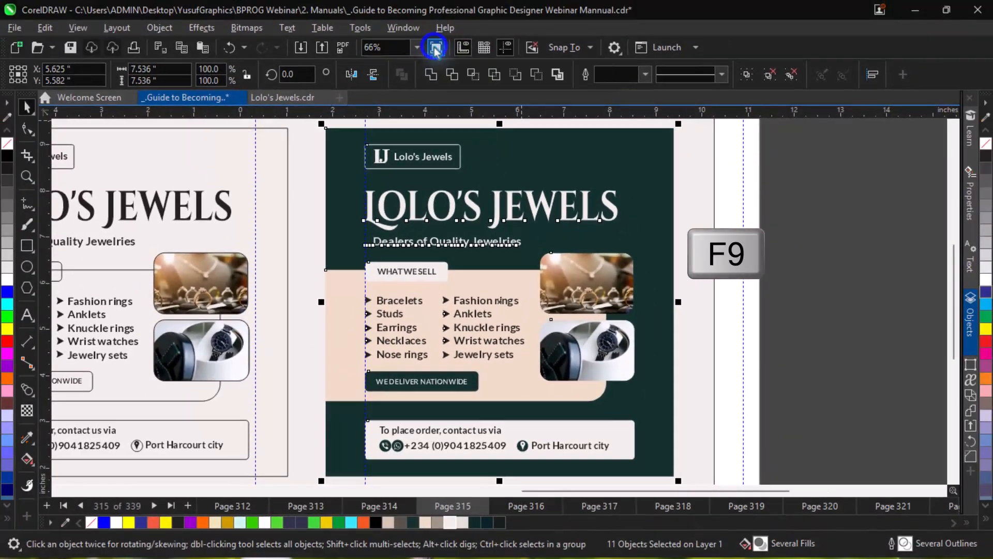
{"action": "left_click", "coordinate": [434, 49]}
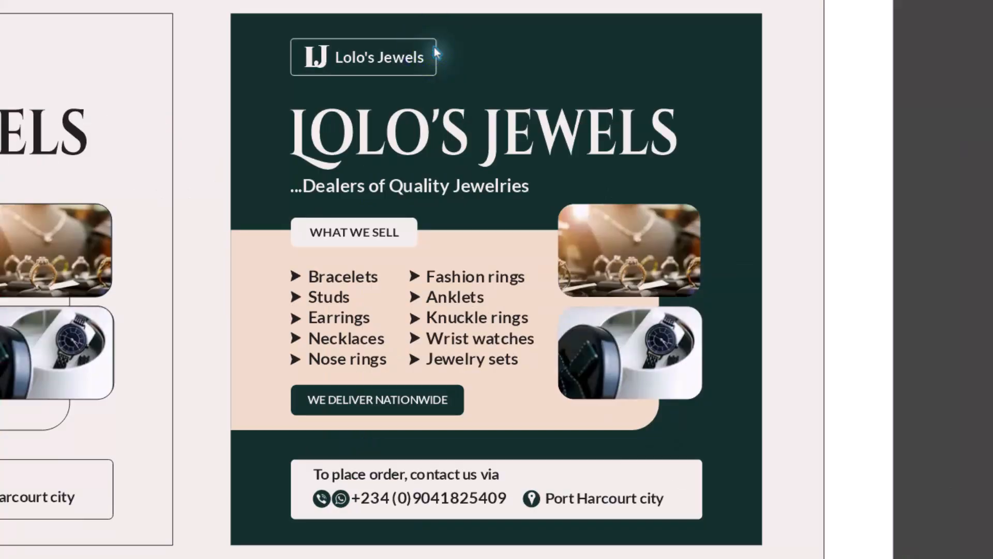
Step: Close the current preview, reframe the view on the coloured flyer and check it once more in full-screen preview
{"action": "key", "text": "Escape"}
{"action": "left_click", "coordinate": [796, 197]}
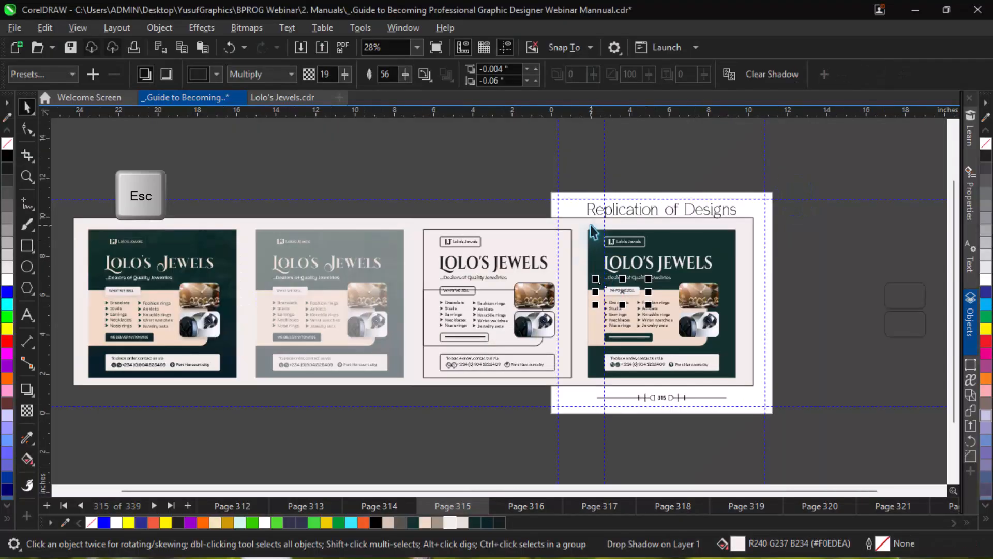
{"action": "key", "text": "z"}
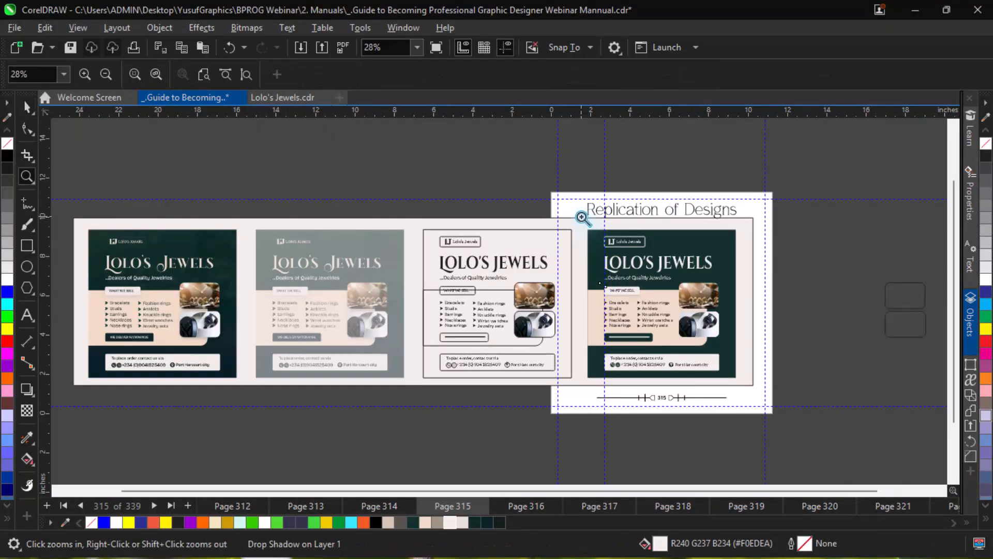
{"action": "left_click_drag", "start_coordinate": [581, 215], "coordinate": [751, 389]}
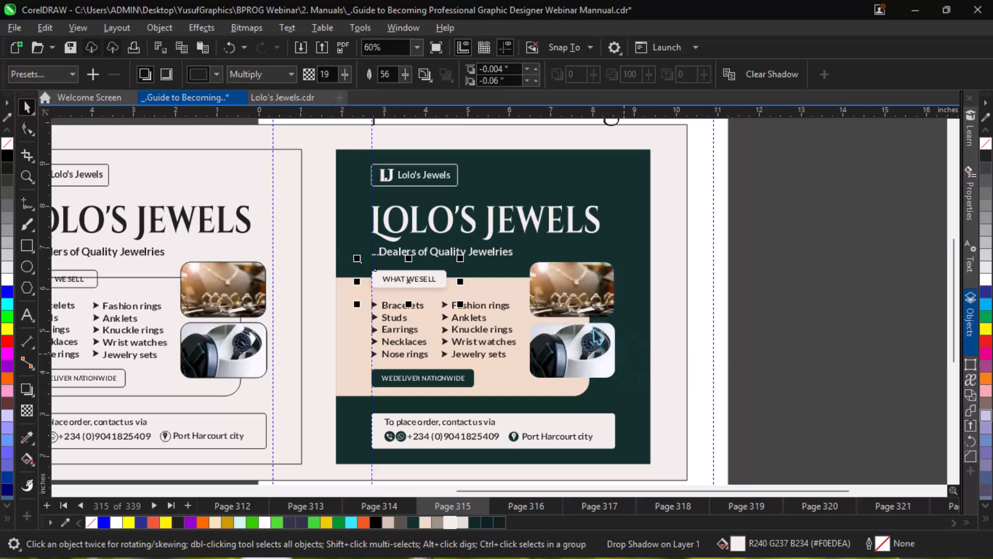
{"action": "left_click", "coordinate": [617, 257]}
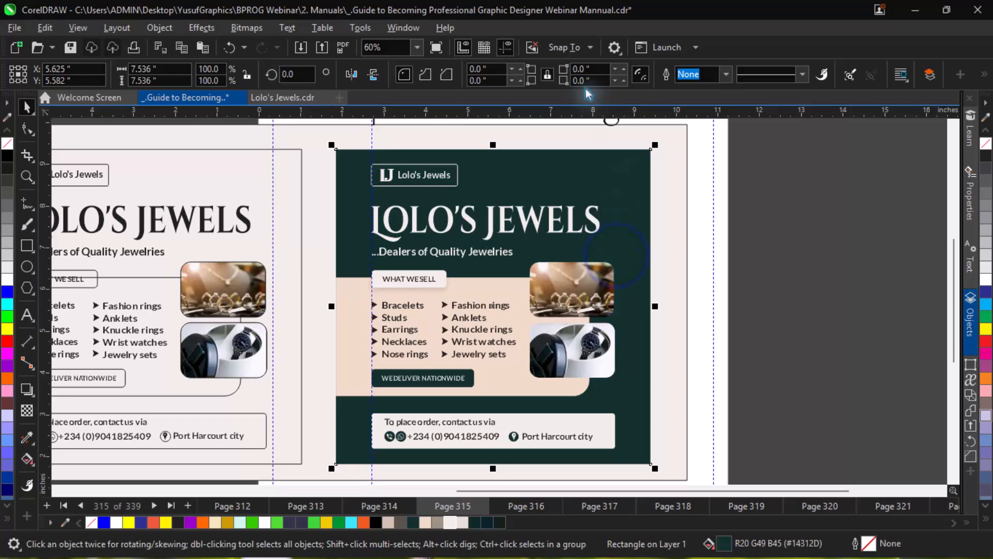
{"action": "left_click", "coordinate": [437, 49]}
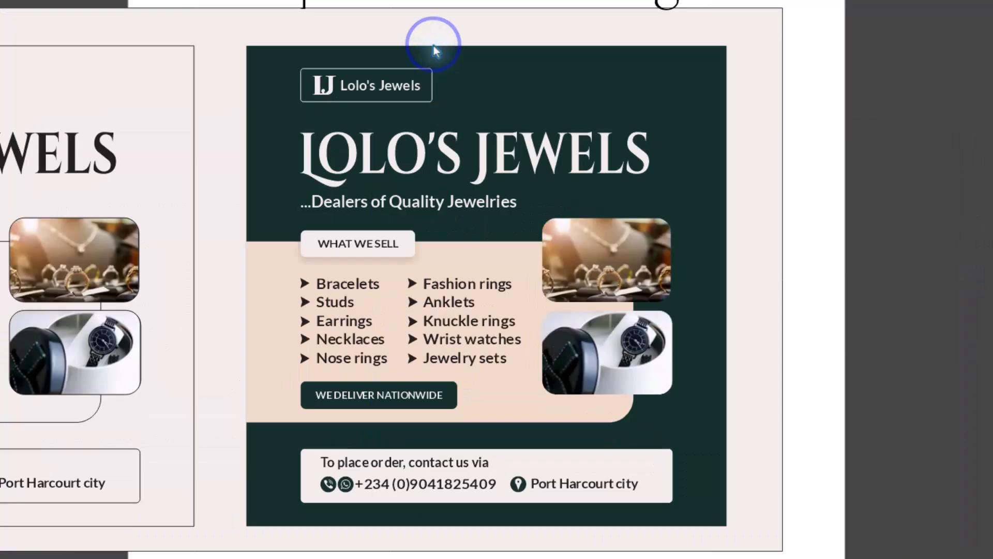
{"action": "key", "text": "Escape"}
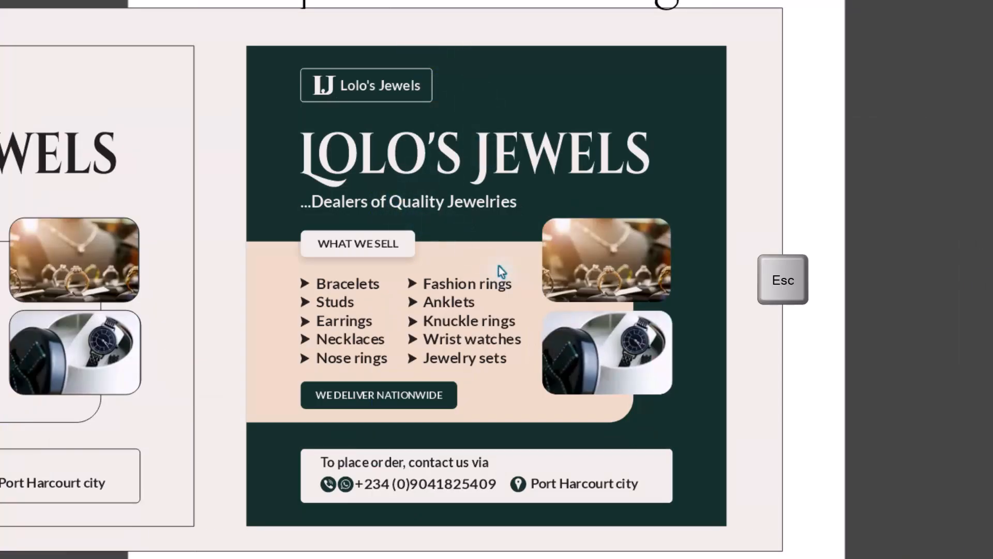